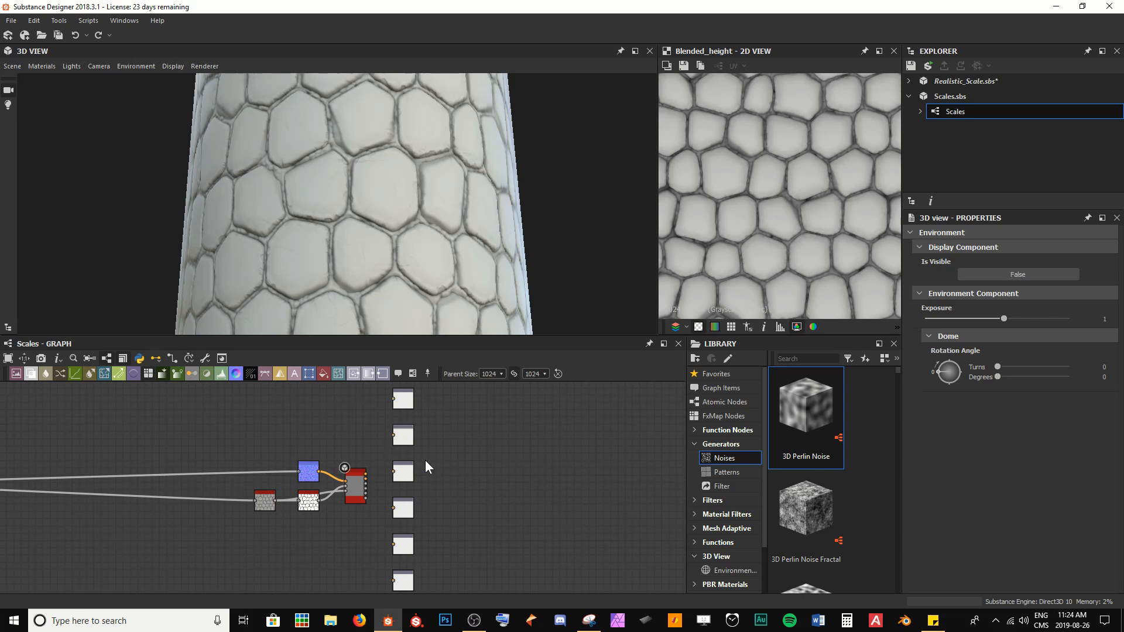
# Step: Pan and zoom around the Scales graph to survey its node frames
pyautogui.moveTo(443, 480); pyautogui.dragTo(464, 449, button='middle')
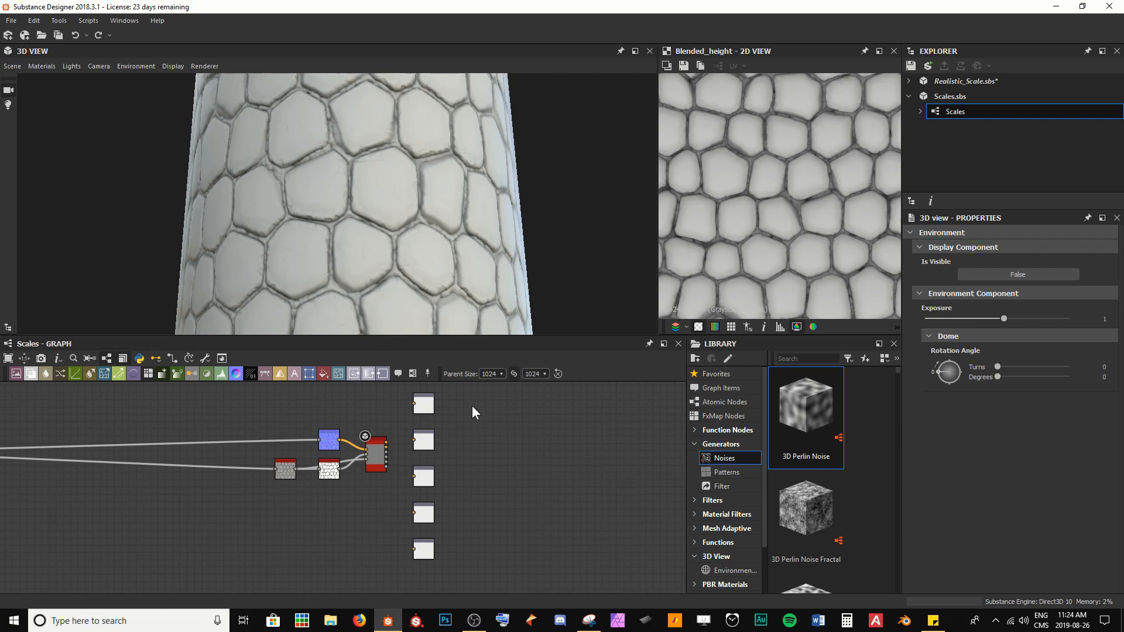
pyautogui.scroll(-2, 462, 433)
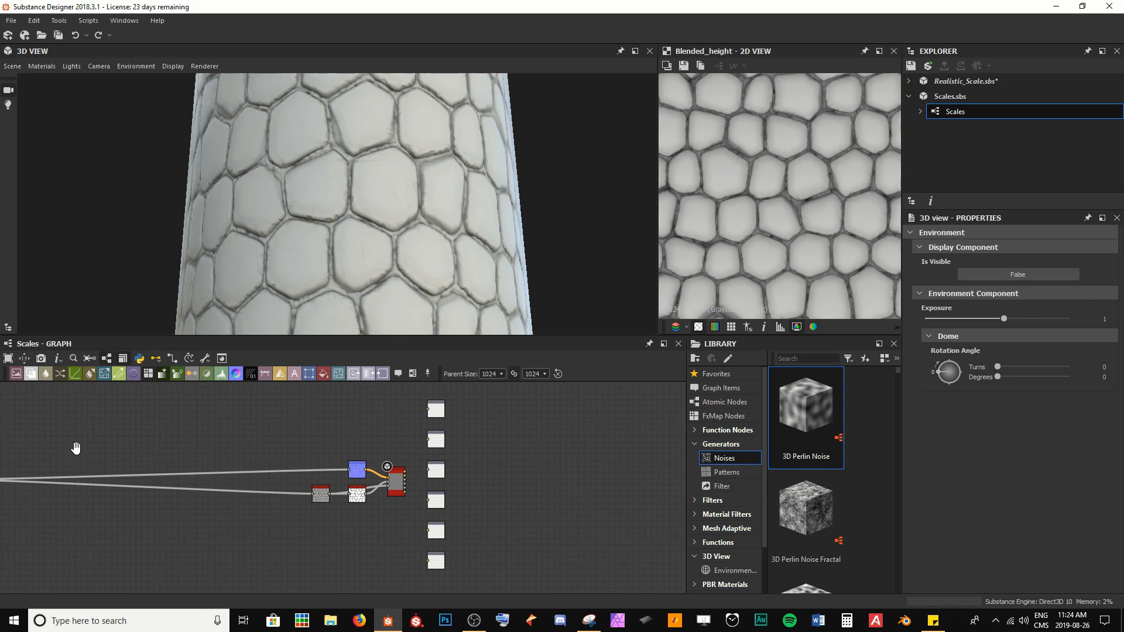
pyautogui.moveTo(75, 451); pyautogui.dragTo(571, 439, button='middle')
pyautogui.scroll(-1, 462, 438)
pyautogui.moveTo(396, 439); pyautogui.dragTo(490, 450, button='middle')
pyautogui.scroll(-1, 490, 450)
pyautogui.moveTo(347, 444); pyautogui.dragTo(425, 464, button='middle')
pyautogui.scroll(-1, 424, 466)
pyautogui.moveTo(354, 511); pyautogui.dragTo(334, 515, button='middle')
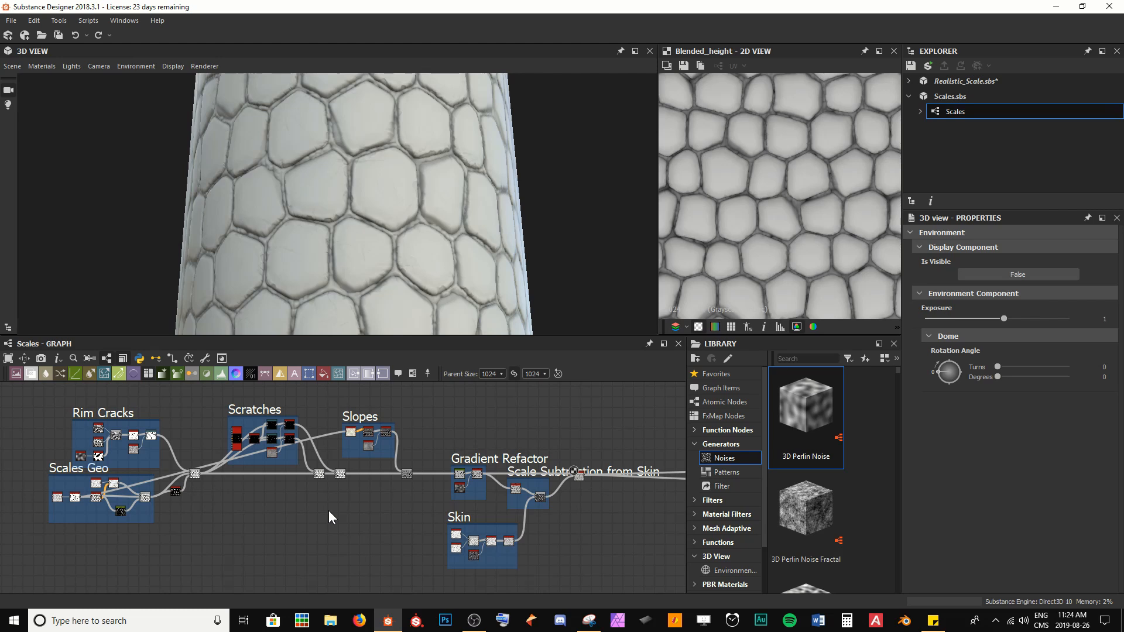
# Step: Open the Tile Random node in the Scales Geo frame and set its X Amount to 4
pyautogui.doubleClick(56, 497)
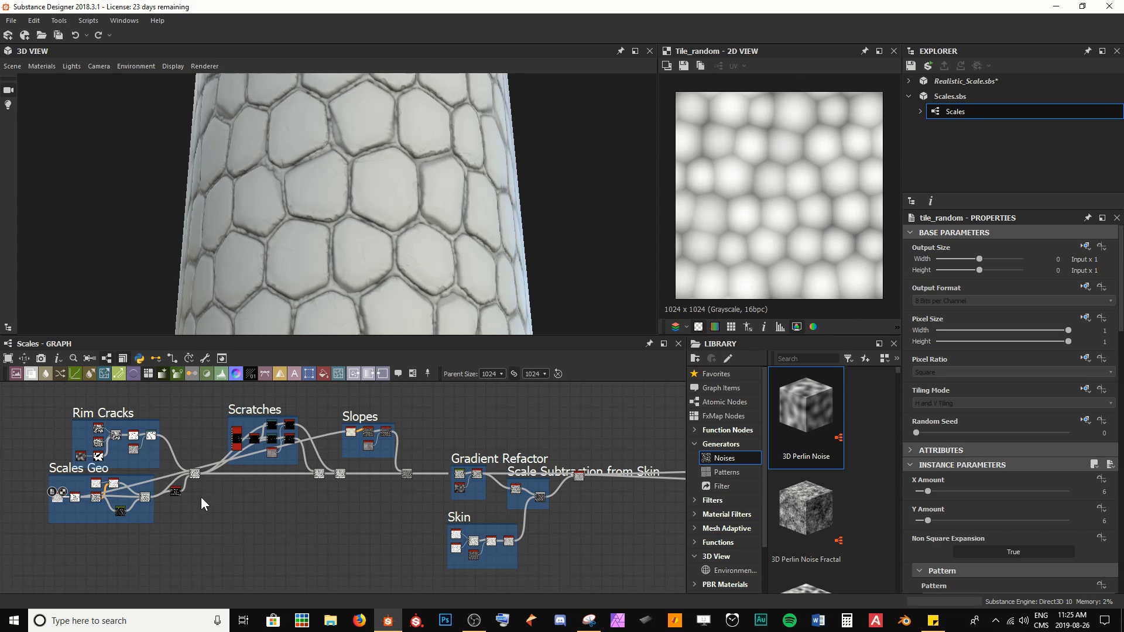
pyautogui.scroll(8, 65, 487)
pyautogui.scroll(3, 204, 494)
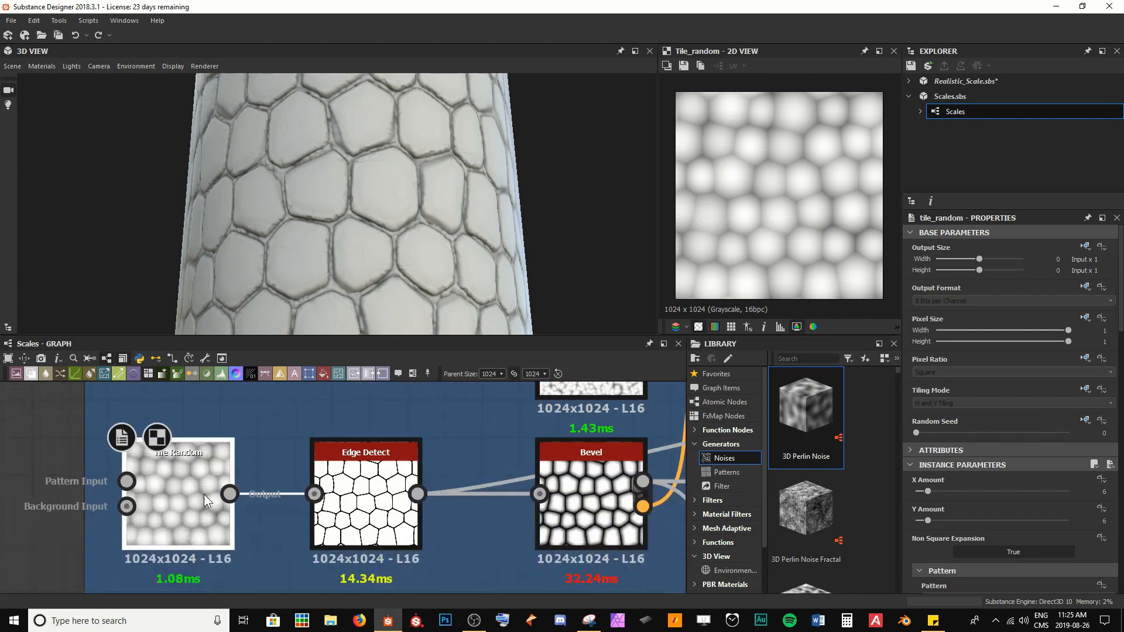
pyautogui.scroll(-5, 1017, 492)
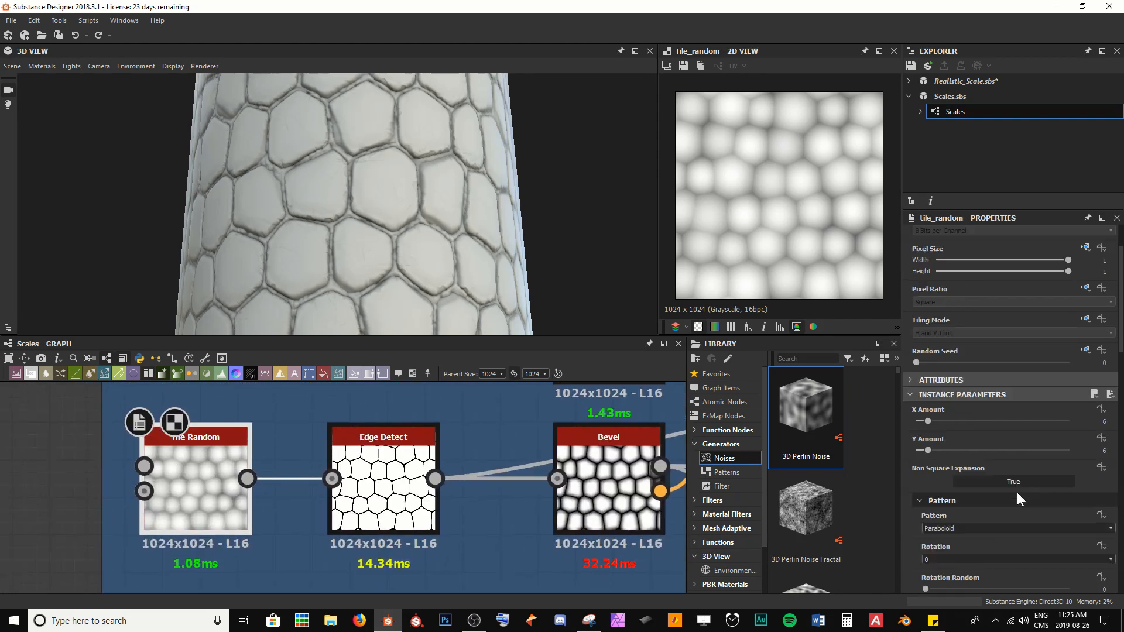
pyautogui.scroll(1, 989, 469)
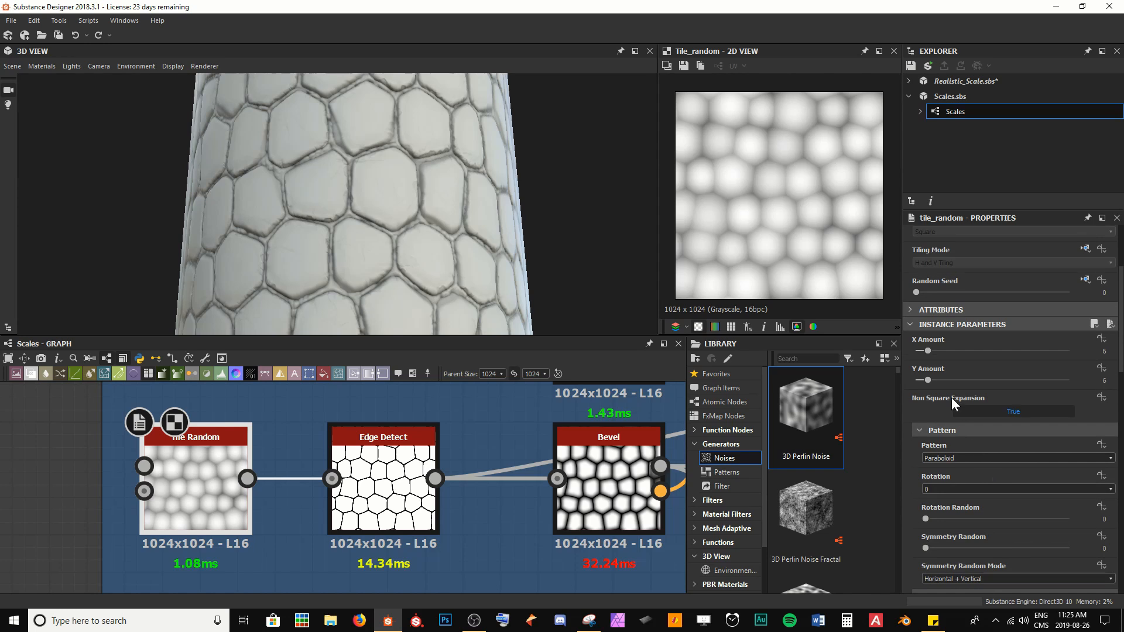
pyautogui.click(929, 353)
pyautogui.write('4')
pyautogui.press('Return')
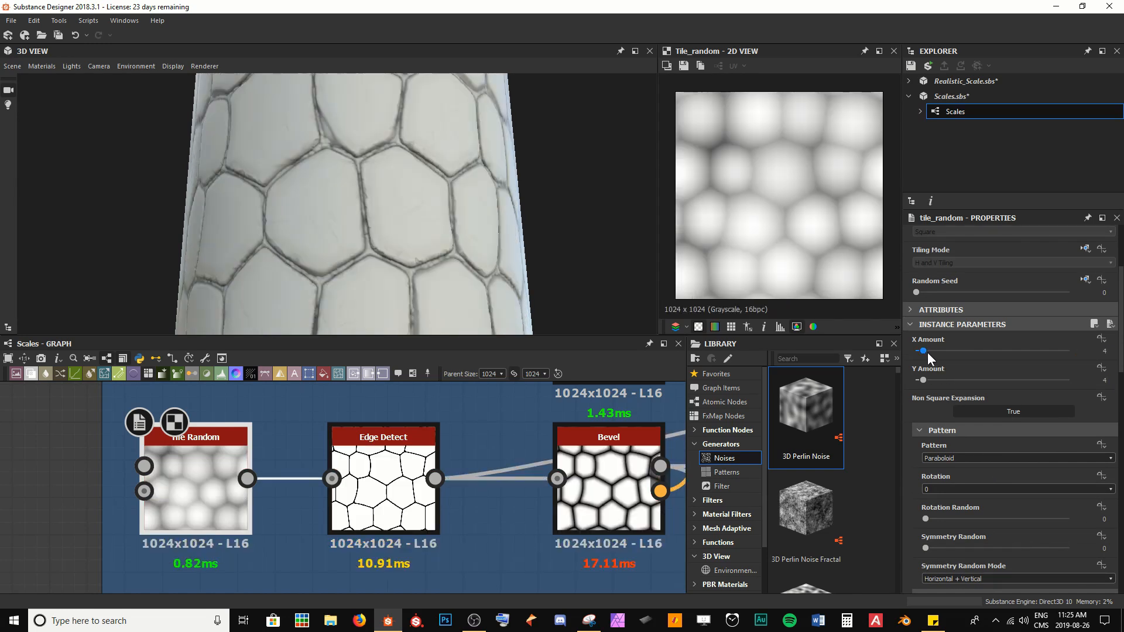
# Step: Set the Tile Random X Amount and Y Amount both to 8
pyautogui.moveTo(352, 202)
pyautogui.mouseDown()
pyautogui.moveTo(486, 196)
pyautogui.moveTo(406, 205)
pyautogui.moveTo(376, 197)
pyautogui.moveTo(388, 182)
pyautogui.moveTo(352, 198)
pyautogui.moveTo(353, 174)
pyautogui.moveTo(344, 188)
pyautogui.mouseUp()
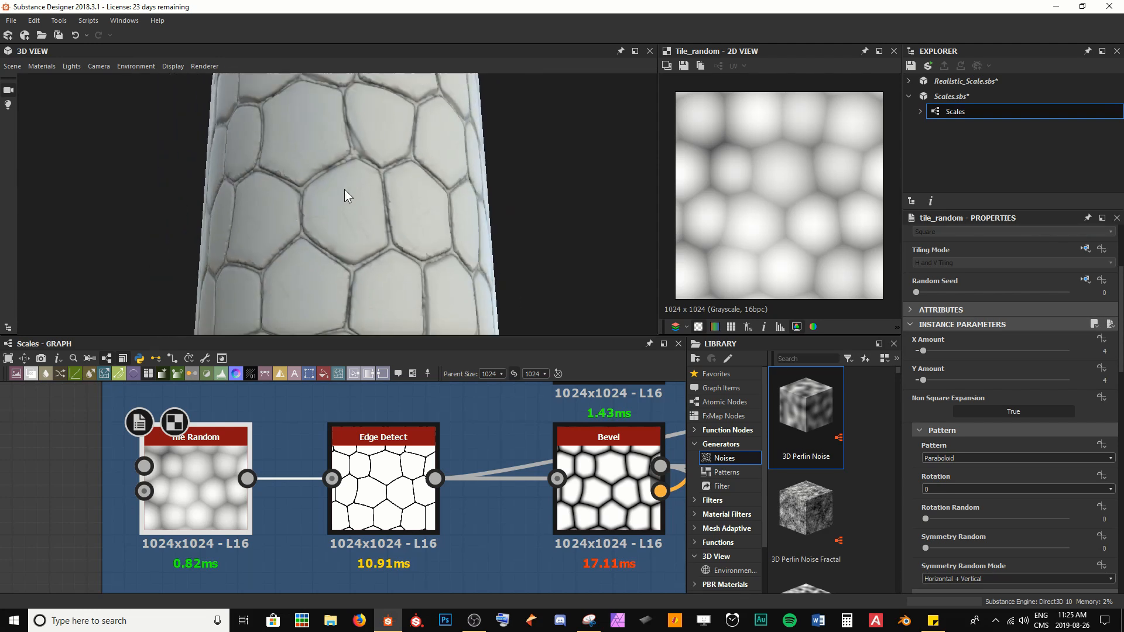
pyautogui.click(924, 351)
pyautogui.write('8')
pyautogui.press('Tab')
pyautogui.write('8')
pyautogui.press('Return')
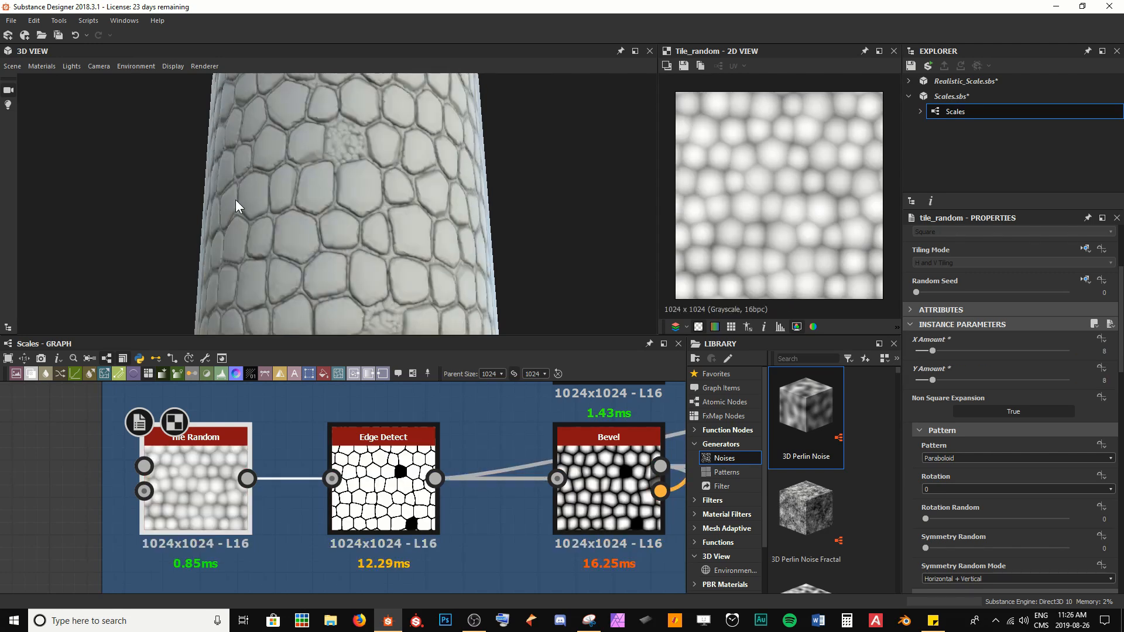
# Step: Inspect the scales up close in the 3D view and preview the Edge Detect output
pyautogui.scroll(3, 236, 199)
pyautogui.moveTo(239, 199); pyautogui.dragTo(276, 236)
pyautogui.scroll(2, 276, 236)
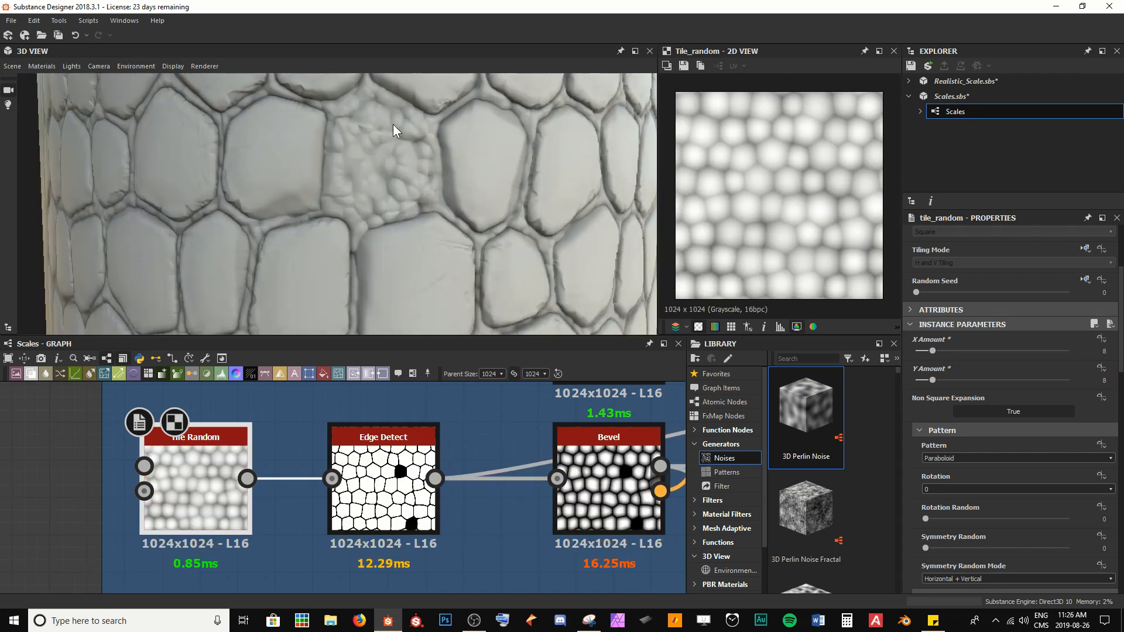
pyautogui.scroll(-3, 384, 177)
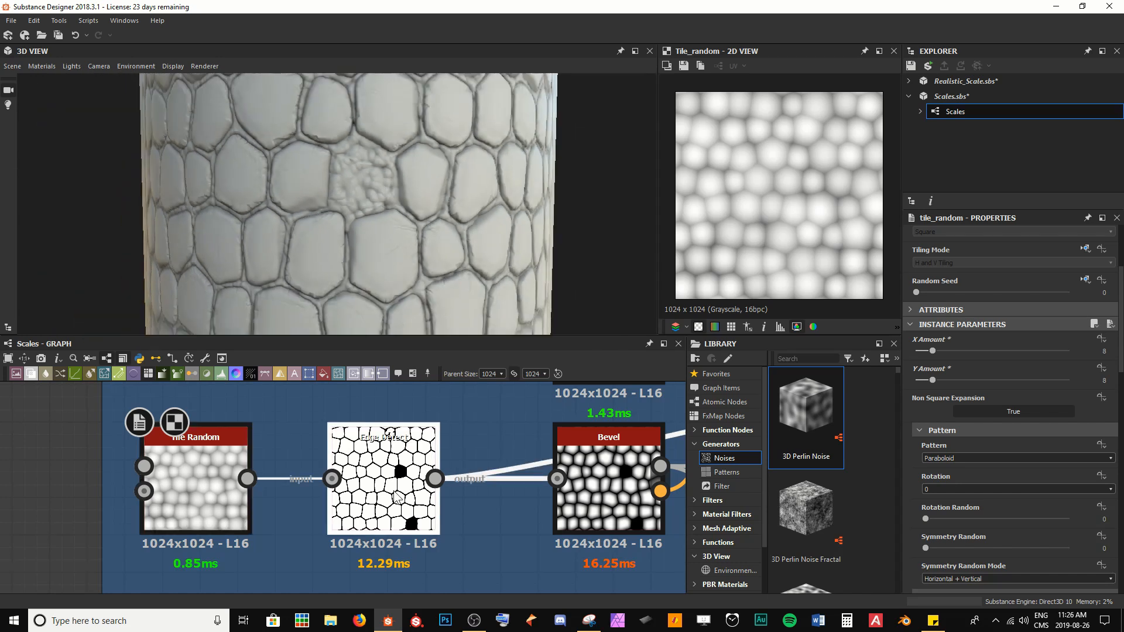
pyautogui.doubleClick(383, 469)
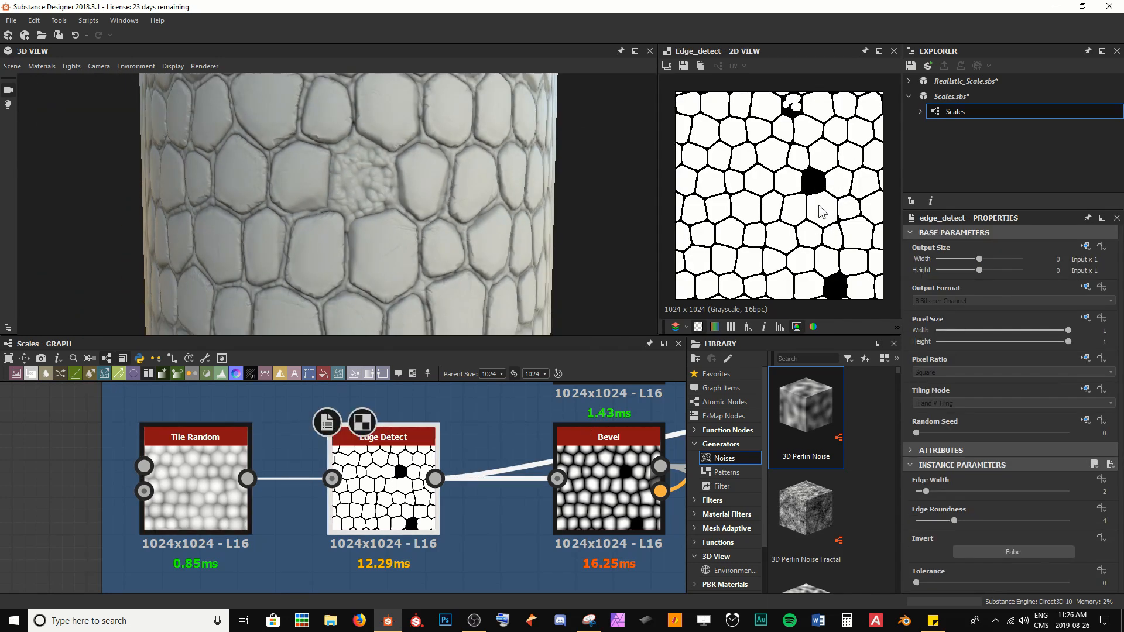
# Step: Set the Tile Random X Amount and Y Amount both to 6
pyautogui.doubleClick(201, 490)
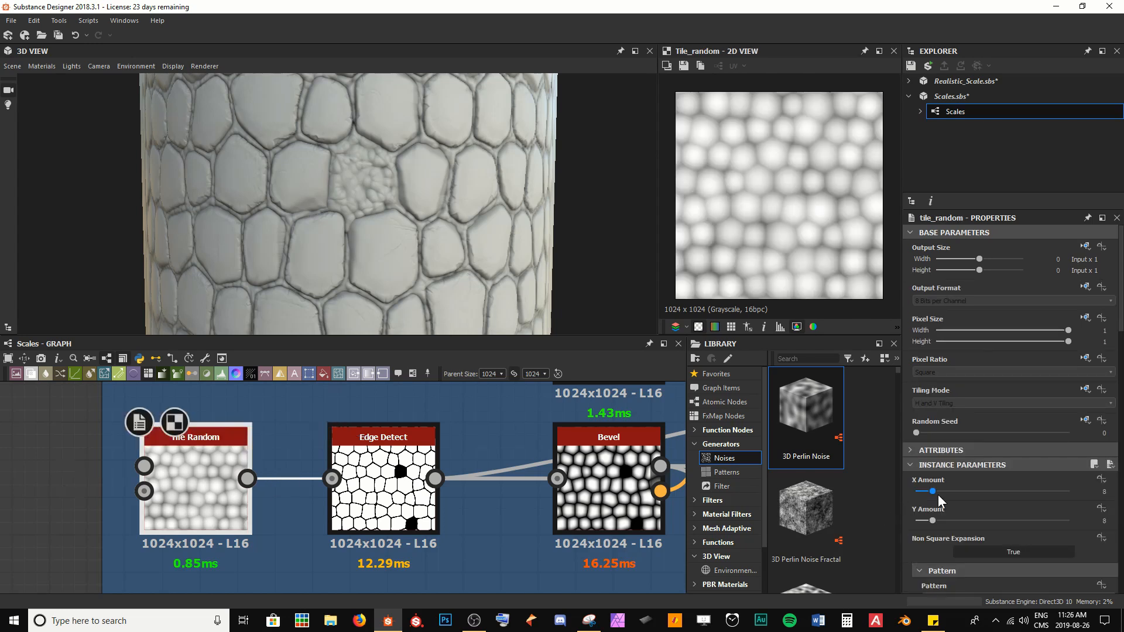
pyautogui.click(933, 491)
pyautogui.write('6')
pyautogui.press('Tab')
pyautogui.write('6')
pyautogui.press('Return')
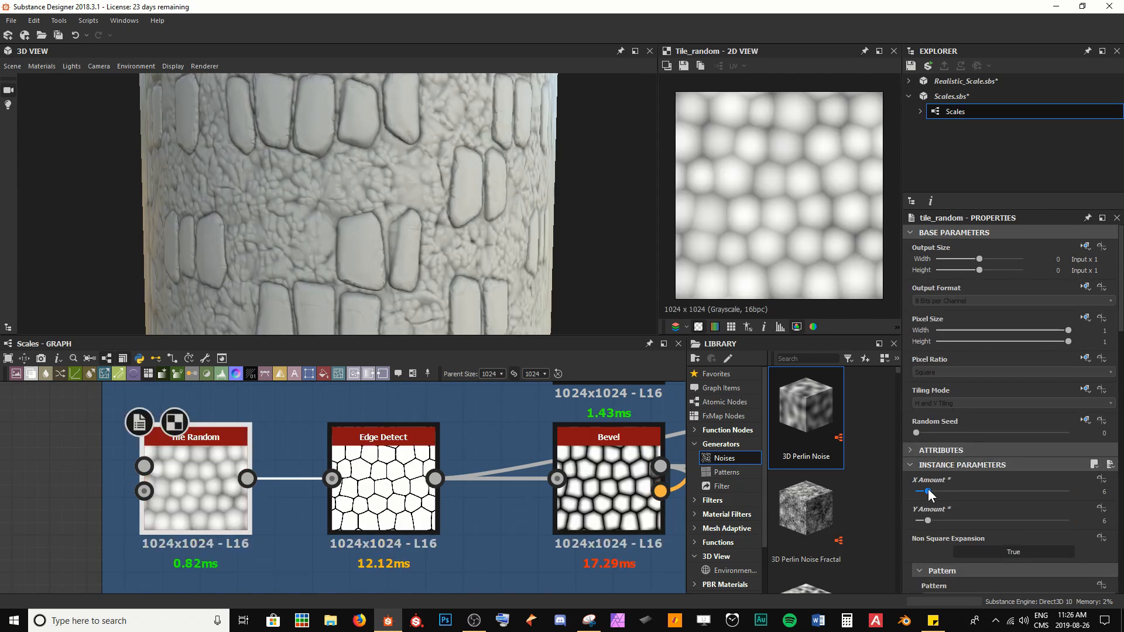
# Step: Try a Position Random of 0.4 on the Tile Random node, then undo it
pyautogui.scroll(-2, 312, 227)
pyautogui.moveTo(313, 227); pyautogui.dragTo(409, 280)
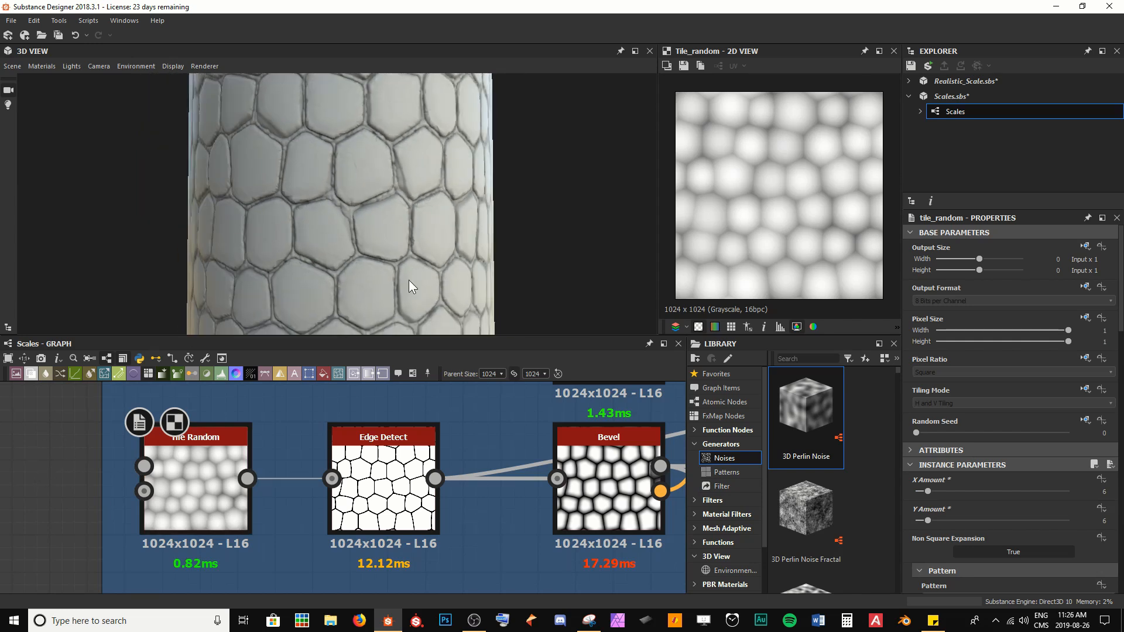
pyautogui.scroll(-10, 987, 553)
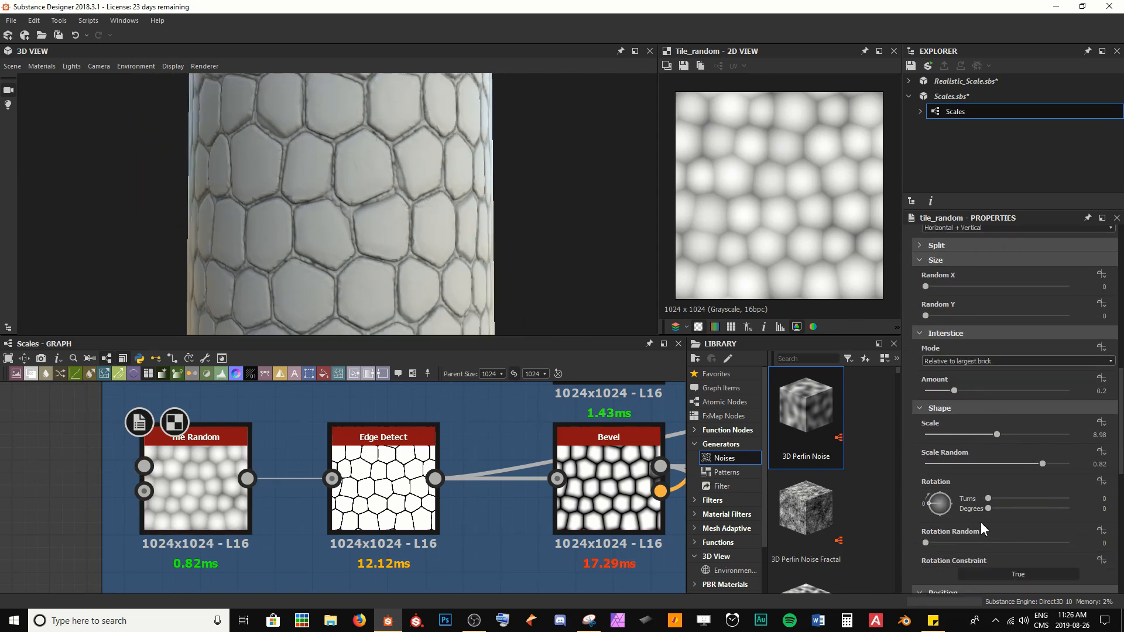
pyautogui.scroll(-6, 980, 518)
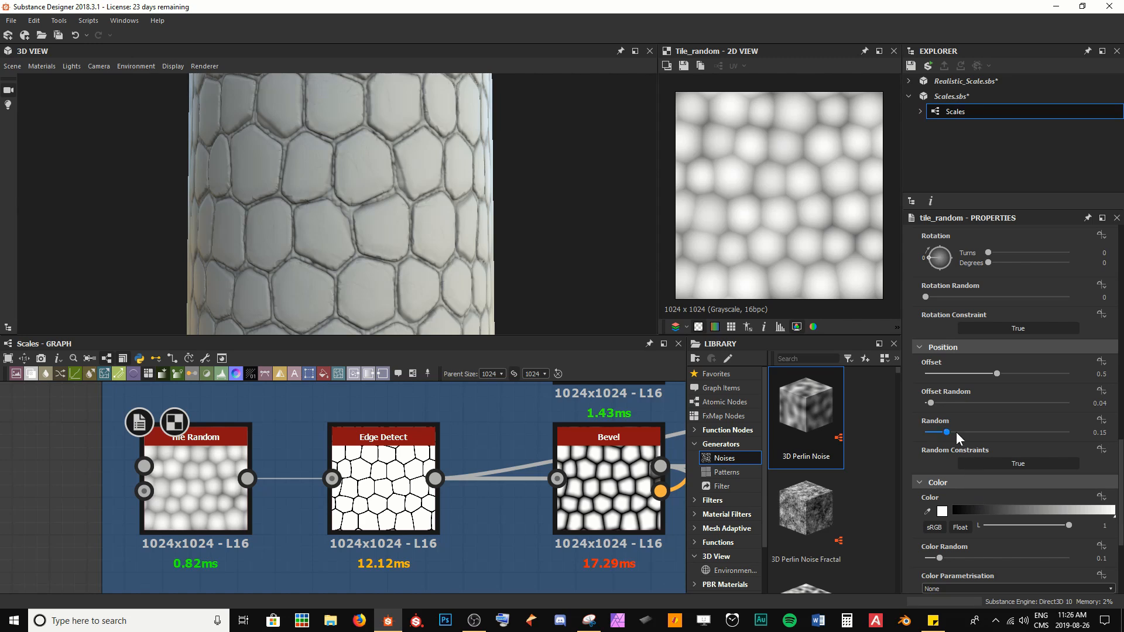
pyautogui.moveTo(951, 432); pyautogui.dragTo(983, 432)
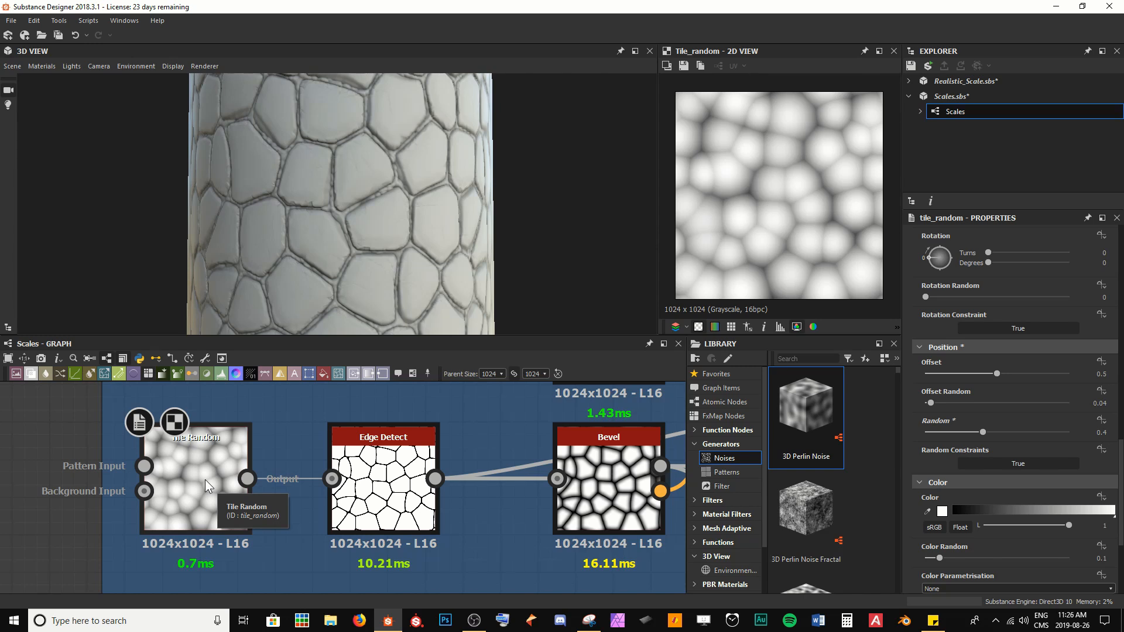
pyautogui.hotkey('ctrl', 'z')
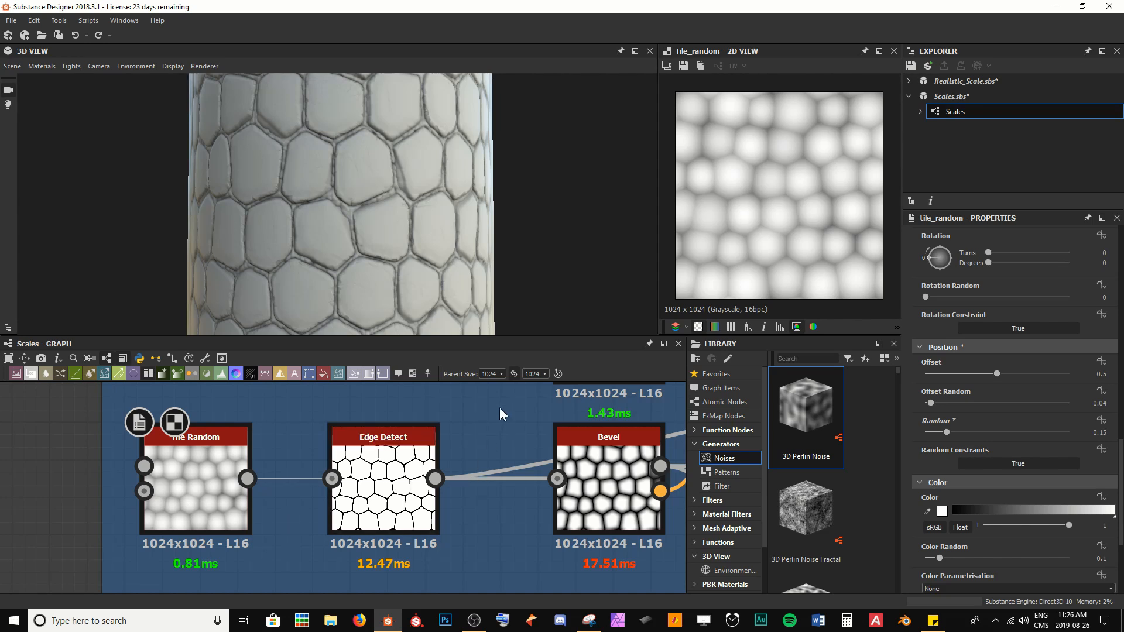
# Step: Set the graph's parent size to 2048
pyautogui.click(501, 374)
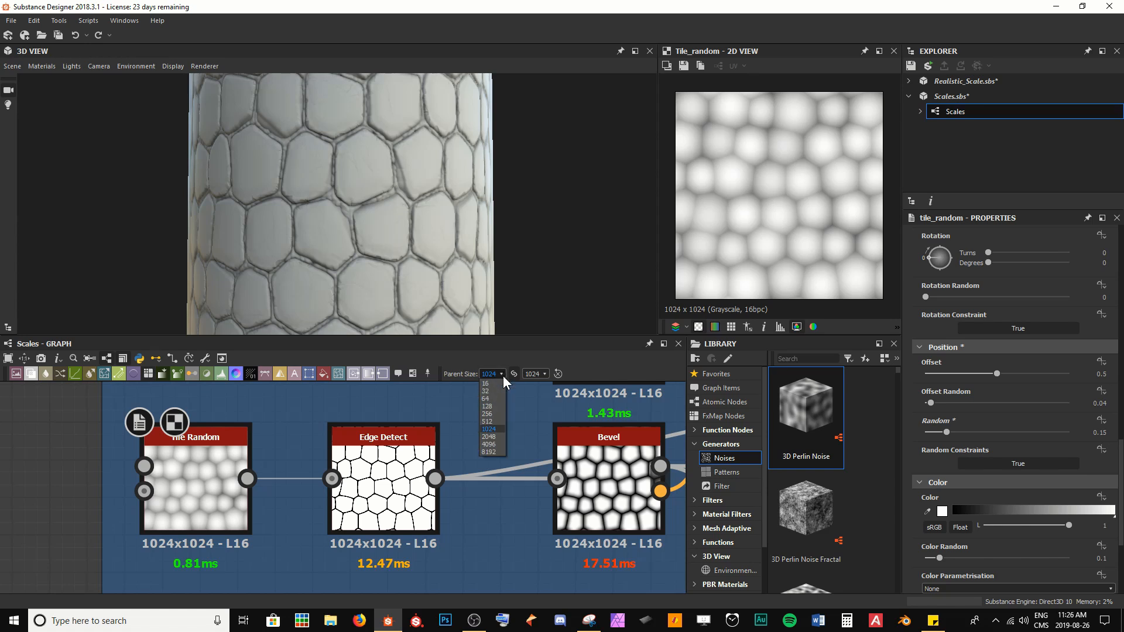
pyautogui.click(496, 434)
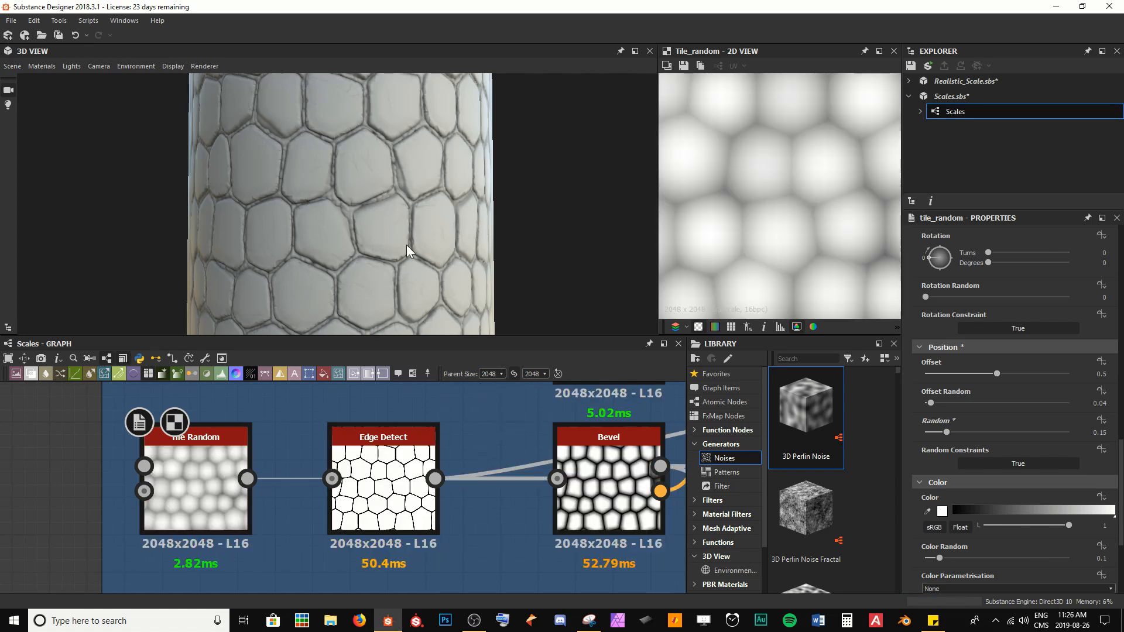
# Step: Pan along the graph and open the final Height Blend node in the 2D view
pyautogui.scroll(-10, 539, 493)
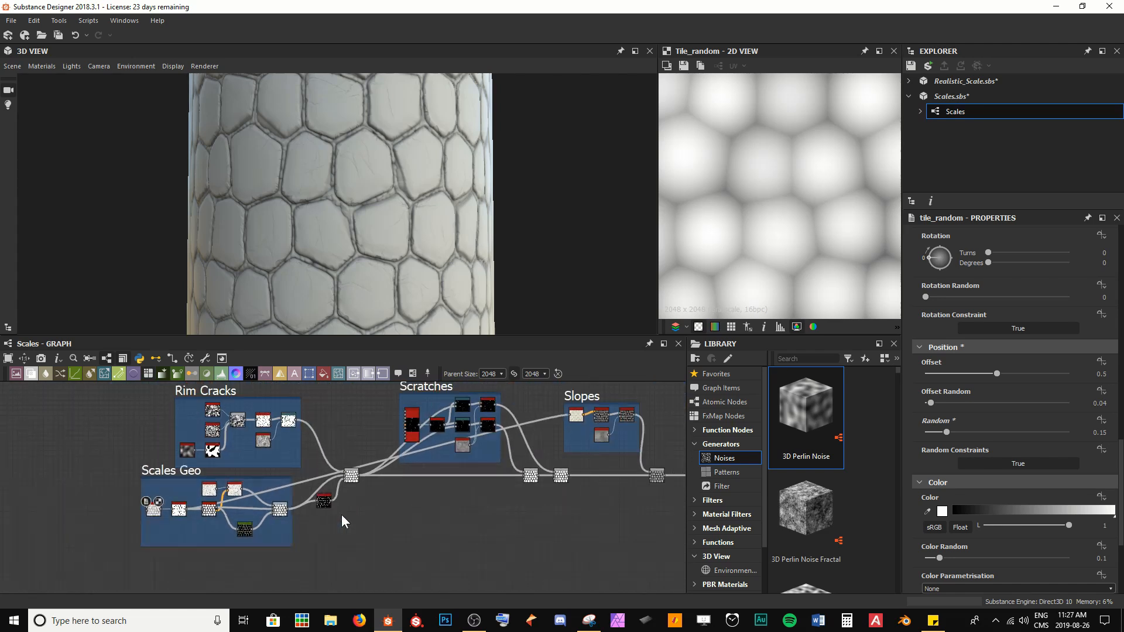
pyautogui.moveTo(597, 471); pyautogui.dragTo(164, 464, button='middle')
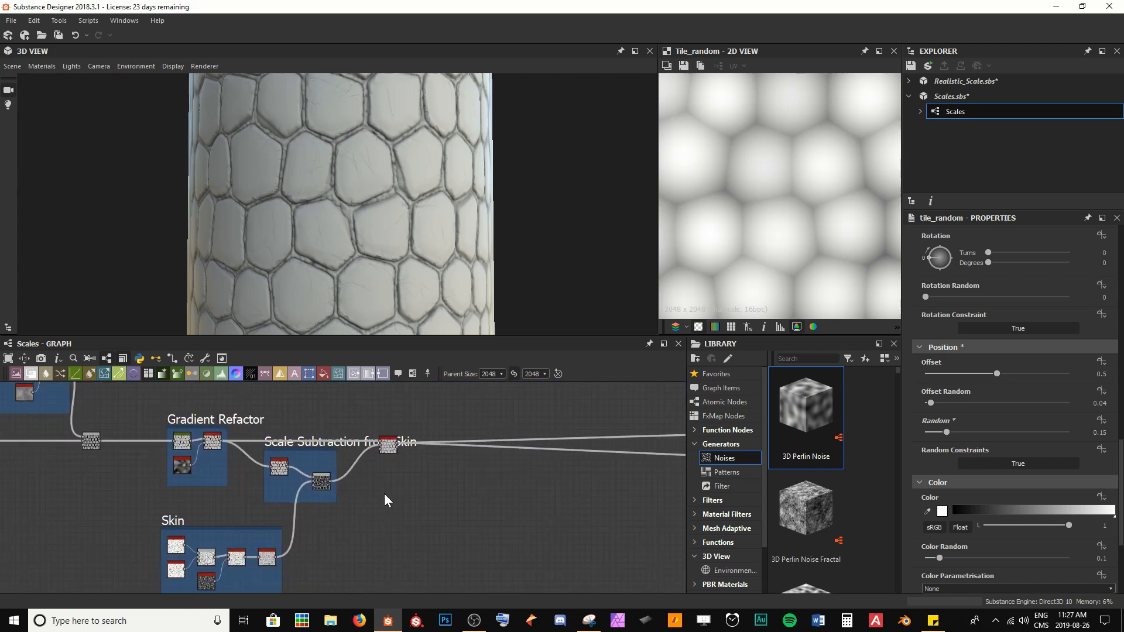
pyautogui.scroll(5, 384, 493)
pyautogui.moveTo(404, 437); pyautogui.dragTo(378, 516, button='middle')
pyautogui.doubleClick(359, 483)
pyautogui.scroll(3, 359, 492)
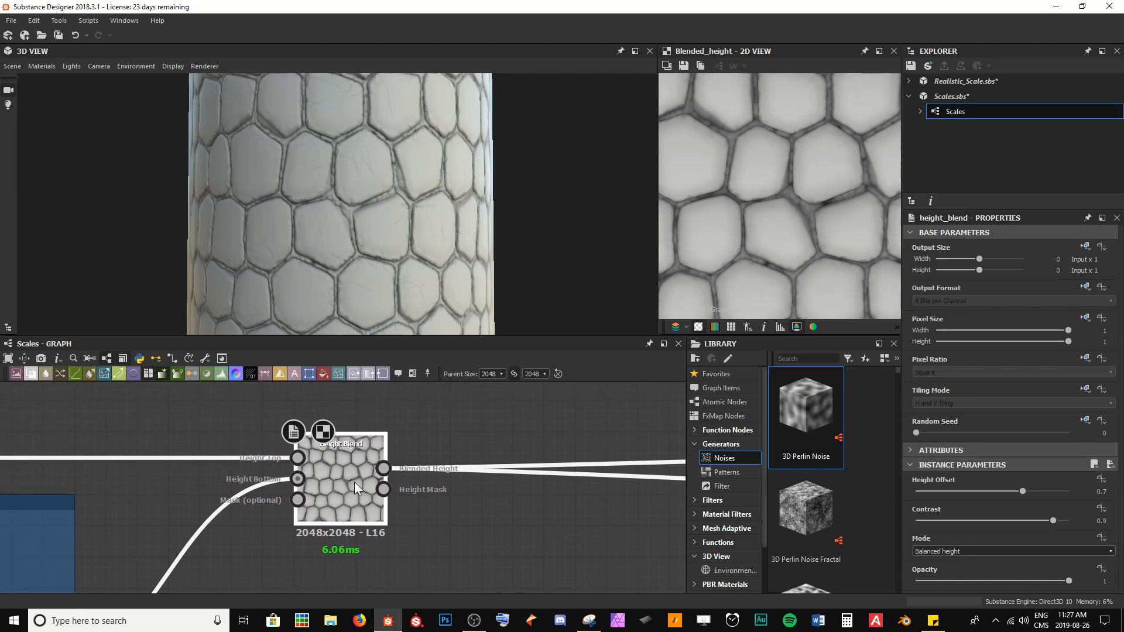
# Step: Examine the blended height closely in the 2D and 3D views
pyautogui.scroll(2, 817, 223)
pyautogui.scroll(2, 816, 223)
pyautogui.scroll(-4, 775, 150)
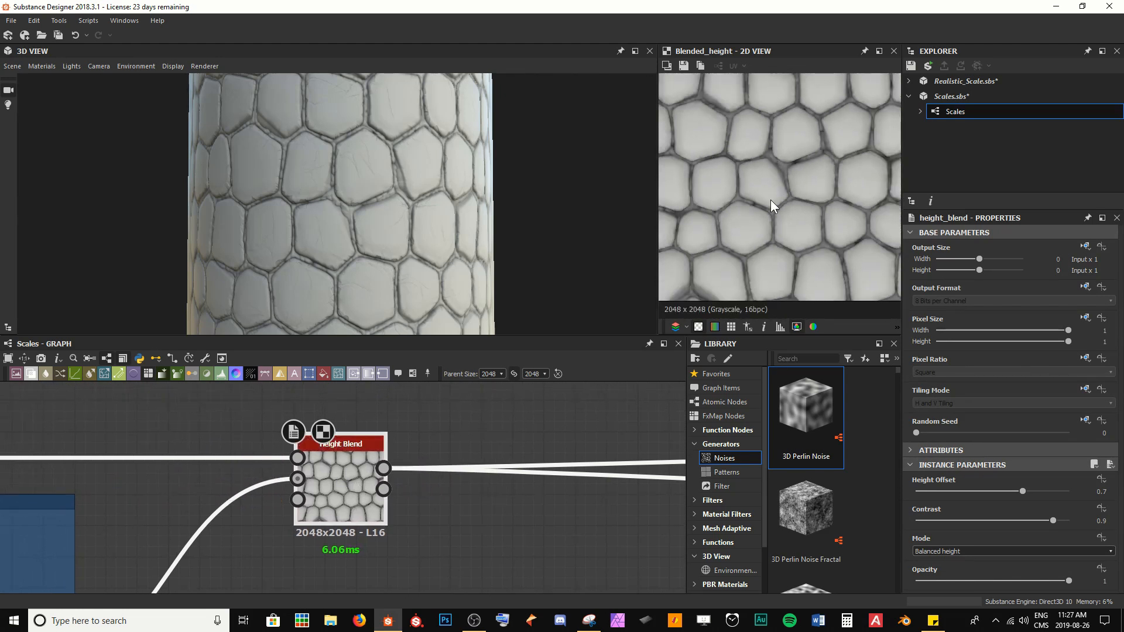
pyautogui.scroll(2, 771, 199)
pyautogui.moveTo(771, 199); pyautogui.dragTo(799, 282, button='middle')
pyautogui.moveTo(483, 233)
pyautogui.mouseDown()
pyautogui.moveTo(413, 212)
pyautogui.moveTo(539, 241)
pyautogui.moveTo(522, 198)
pyautogui.moveTo(475, 212)
pyautogui.mouseUp()
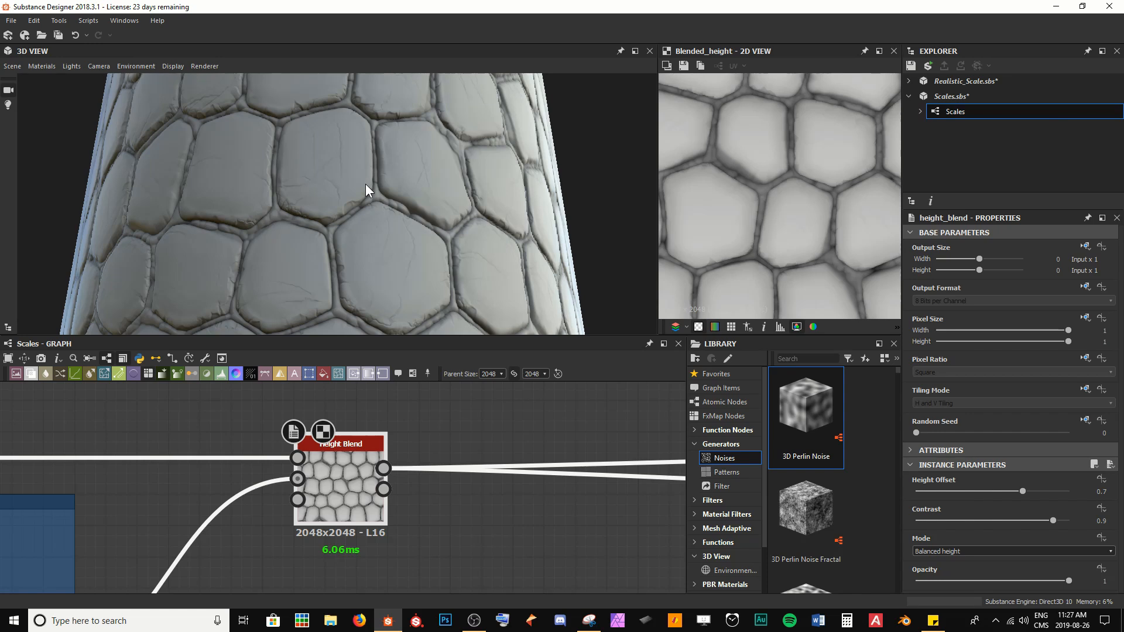
pyautogui.scroll(-3, 491, 452)
pyautogui.moveTo(491, 452); pyautogui.dragTo(294, 438, button='middle')
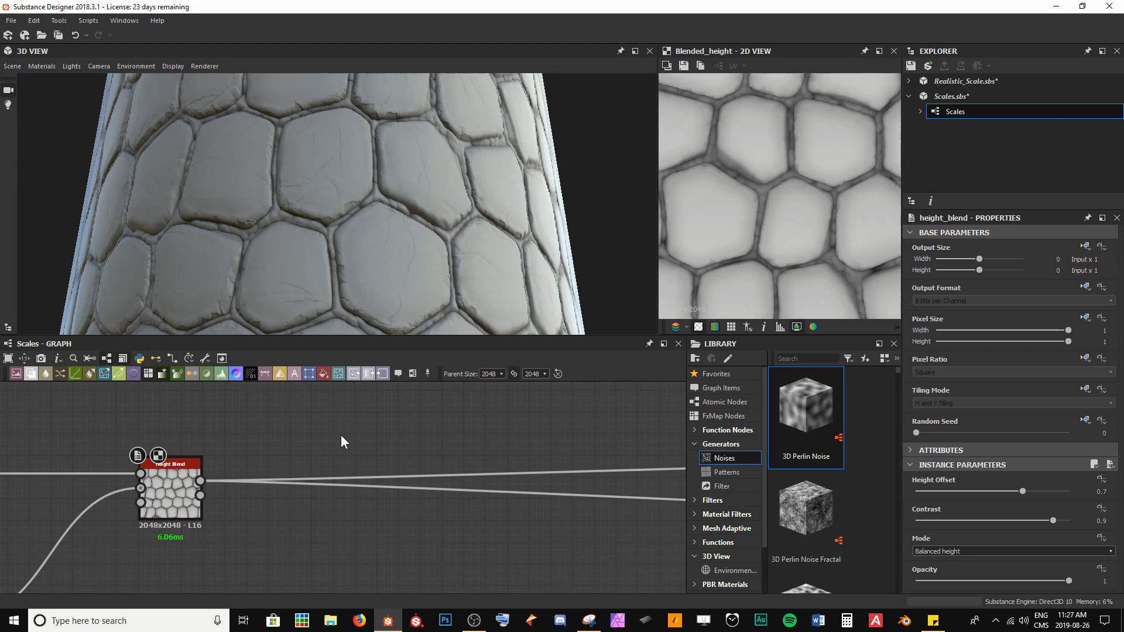
pyautogui.scroll(3, 332, 174)
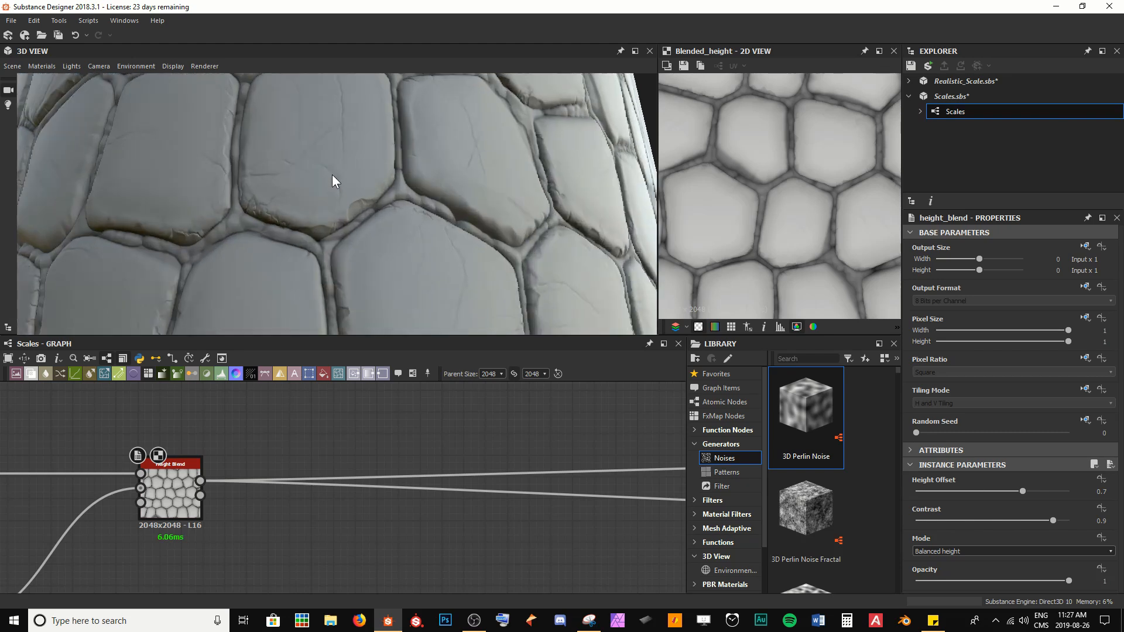
pyautogui.moveTo(332, 174); pyautogui.dragTo(337, 192)
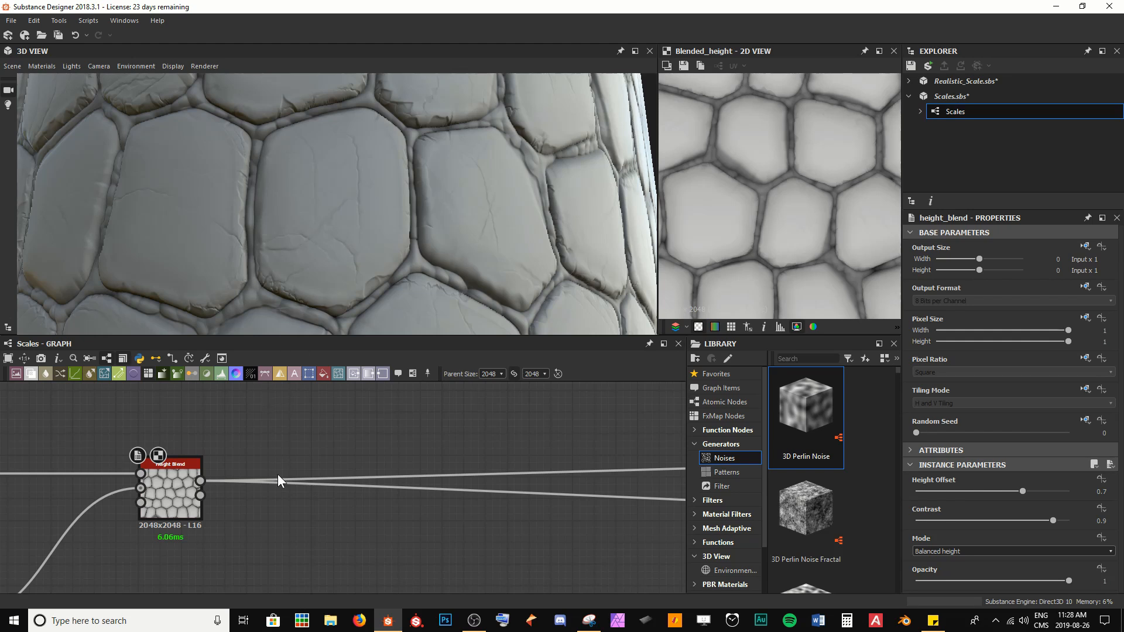
pyautogui.scroll(3, 168, 503)
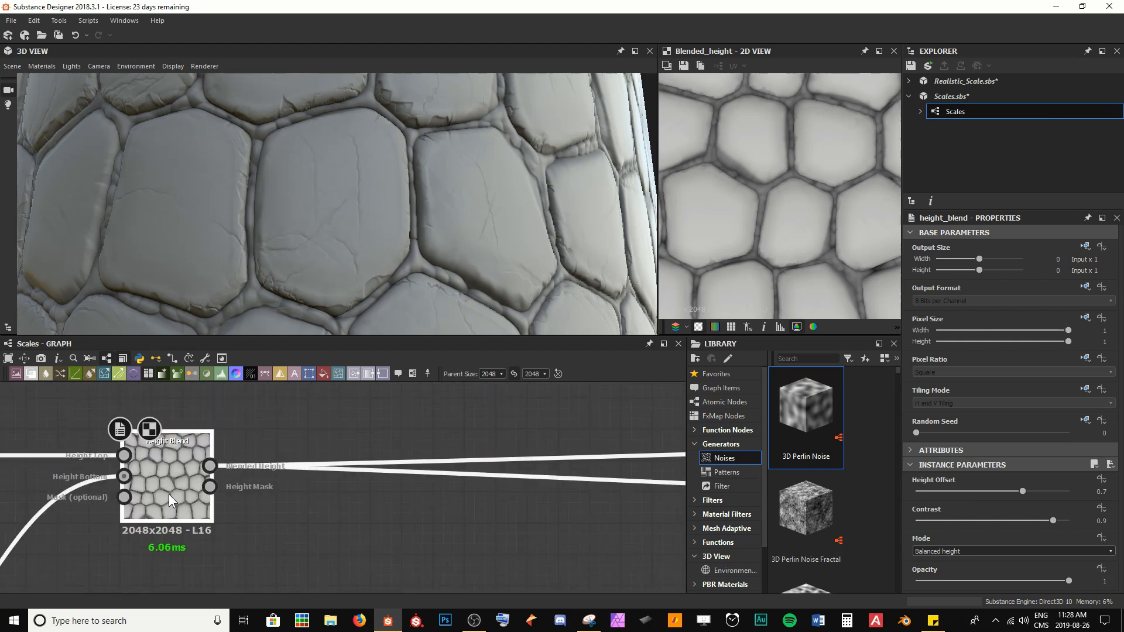
pyautogui.scroll(3, 228, 515)
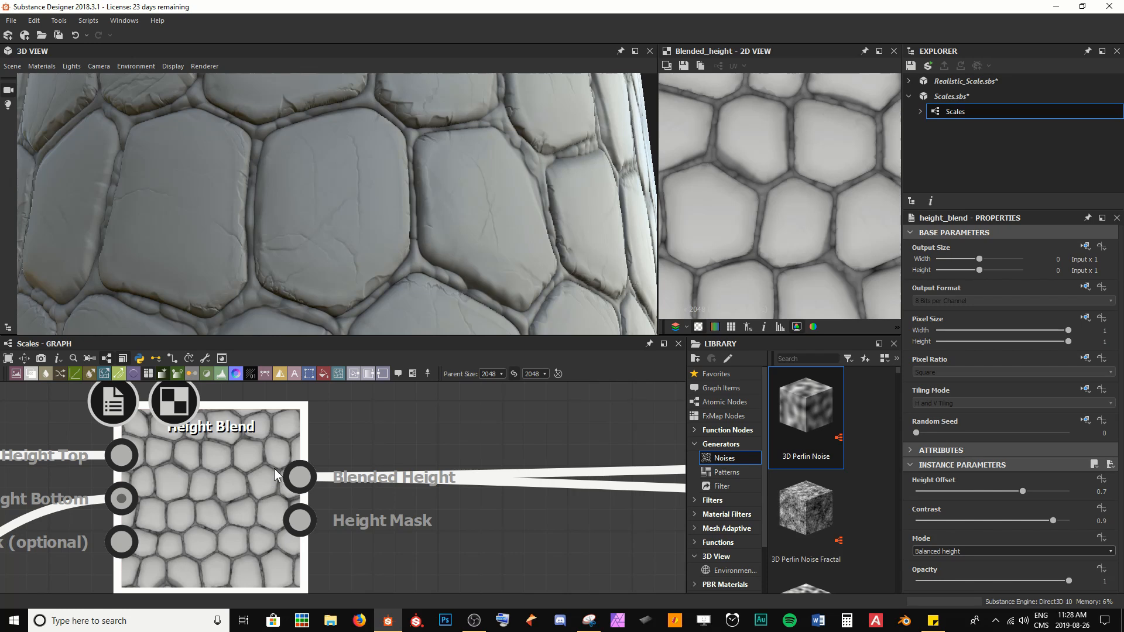
pyautogui.scroll(-2, 722, 145)
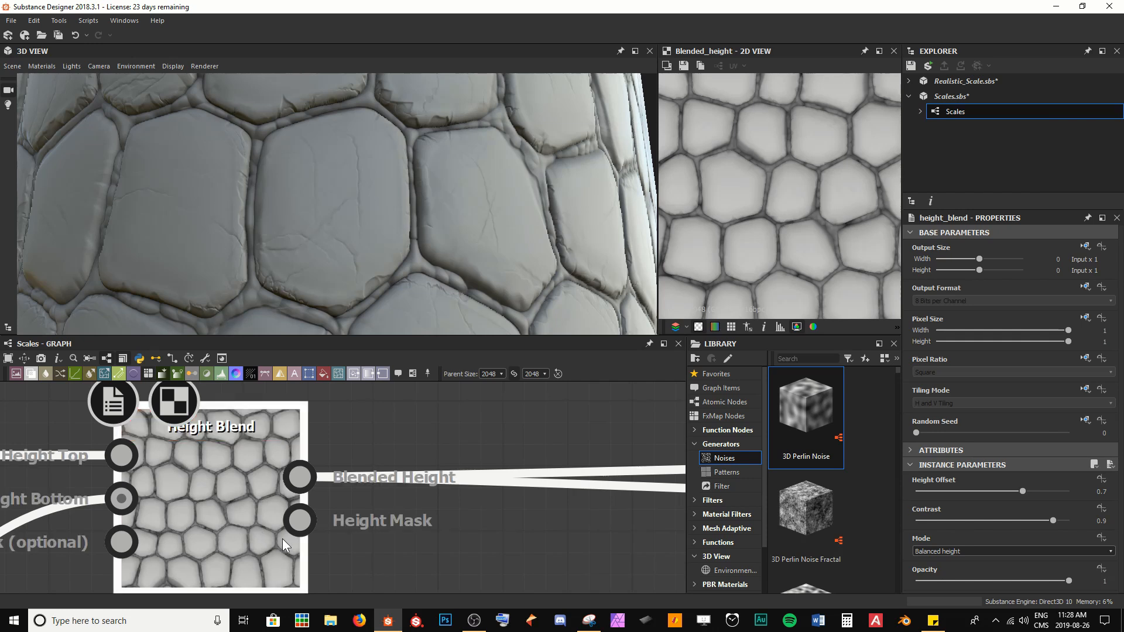
# Step: Preview the Height Blend node's Height Mask output in the 2D view
pyautogui.doubleClick(299, 521)
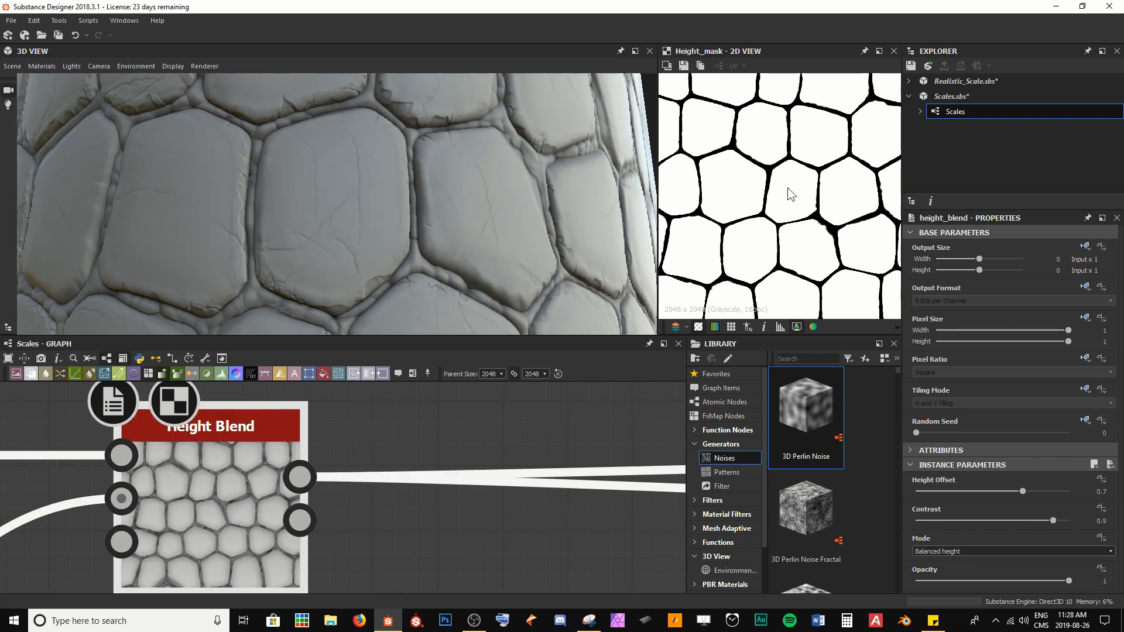
pyautogui.scroll(3, 788, 187)
pyautogui.moveTo(822, 233); pyautogui.dragTo(741, 153, button='middle')
pyautogui.moveTo(757, 227); pyautogui.dragTo(785, 200, button='middle')
# Step: Preview the Blended Height output again, zoomed in on the 2D view
pyautogui.doubleClick(229, 525)
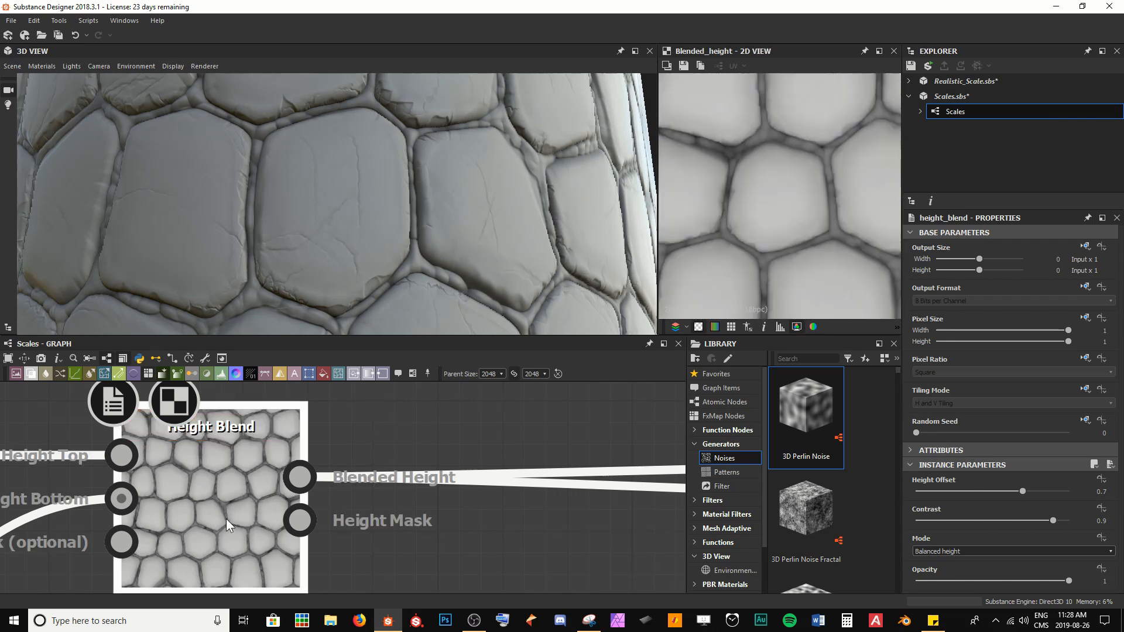
pyautogui.scroll(3, 771, 132)
pyautogui.moveTo(772, 135); pyautogui.dragTo(816, 107, button='middle')
pyautogui.scroll(-3, 765, 205)
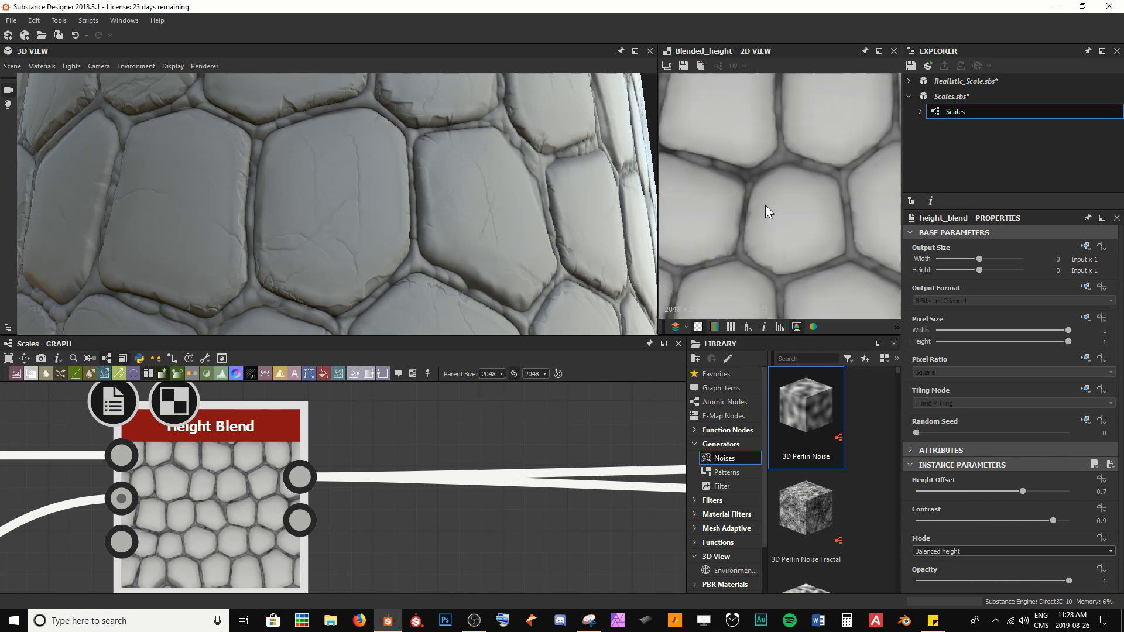
# Step: Add a Histogram Scan node below the Height Blend node
pyautogui.scroll(-2, 765, 205)
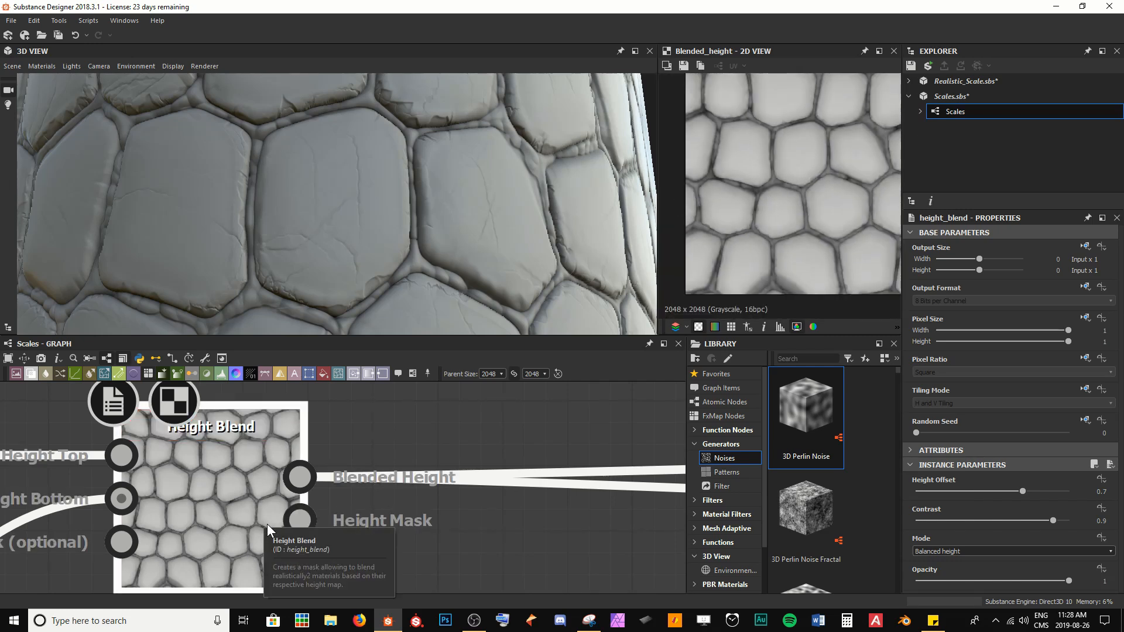
pyautogui.scroll(-4, 267, 524)
pyautogui.moveTo(331, 516); pyautogui.dragTo(256, 493, button='middle')
pyautogui.press('space')
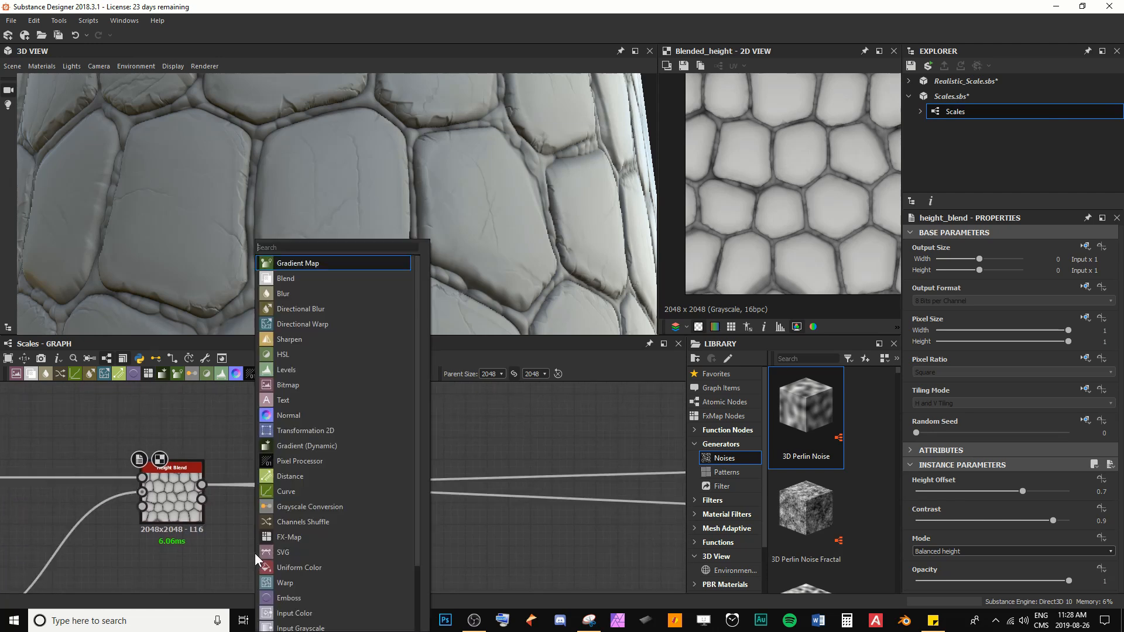
pyautogui.write('hid')
pyautogui.press('BackSpace')
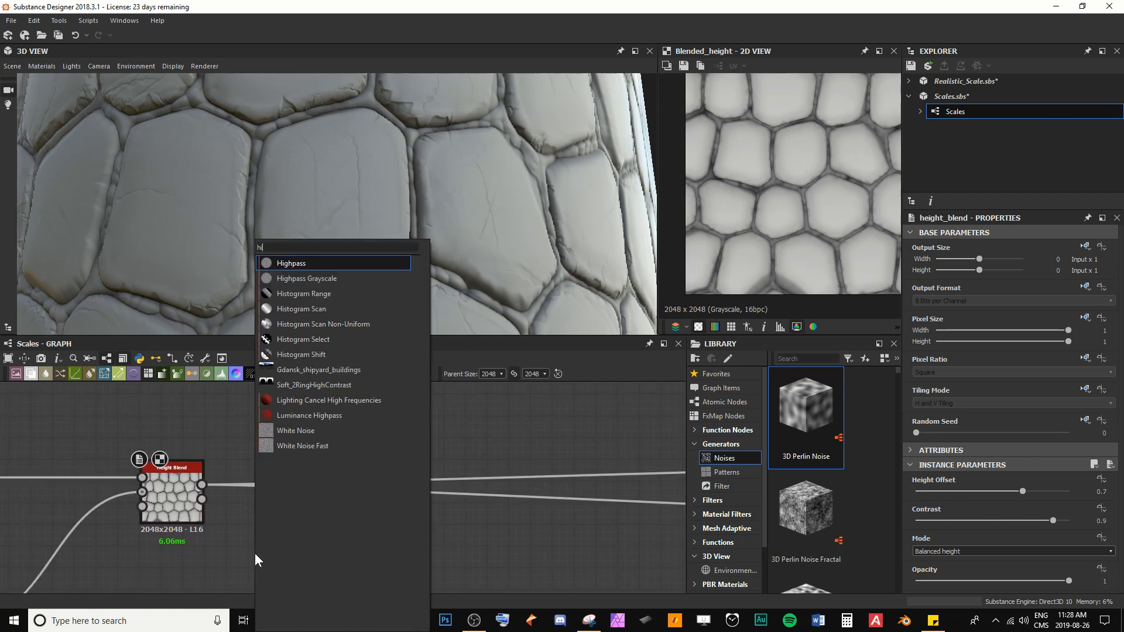
pyautogui.write('s')
pyautogui.press('Down')
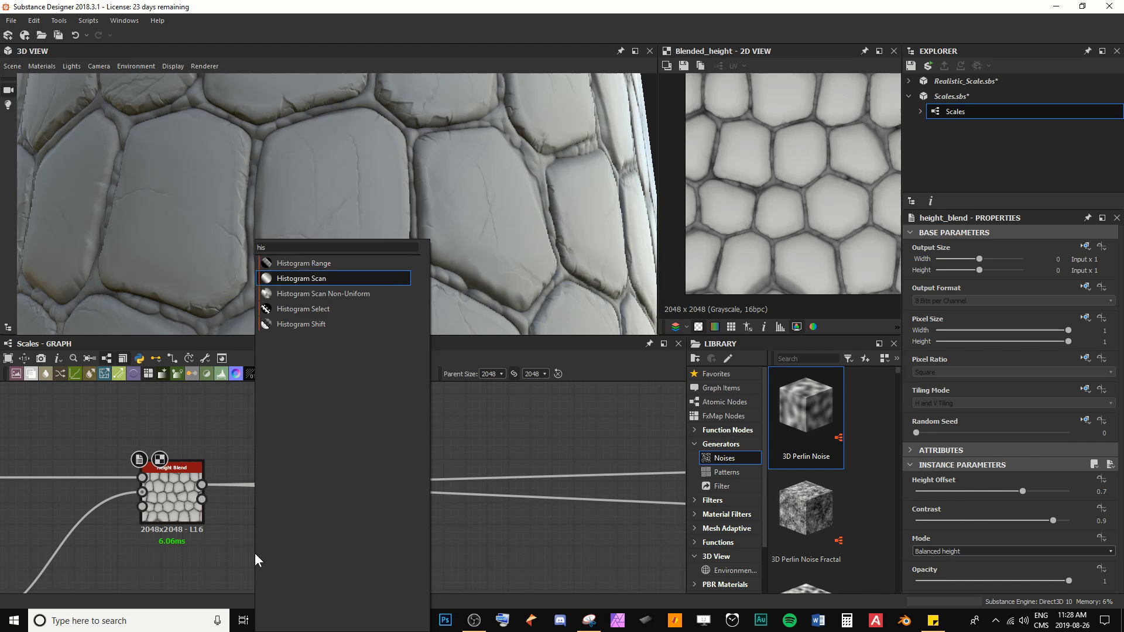
pyautogui.press('Return')
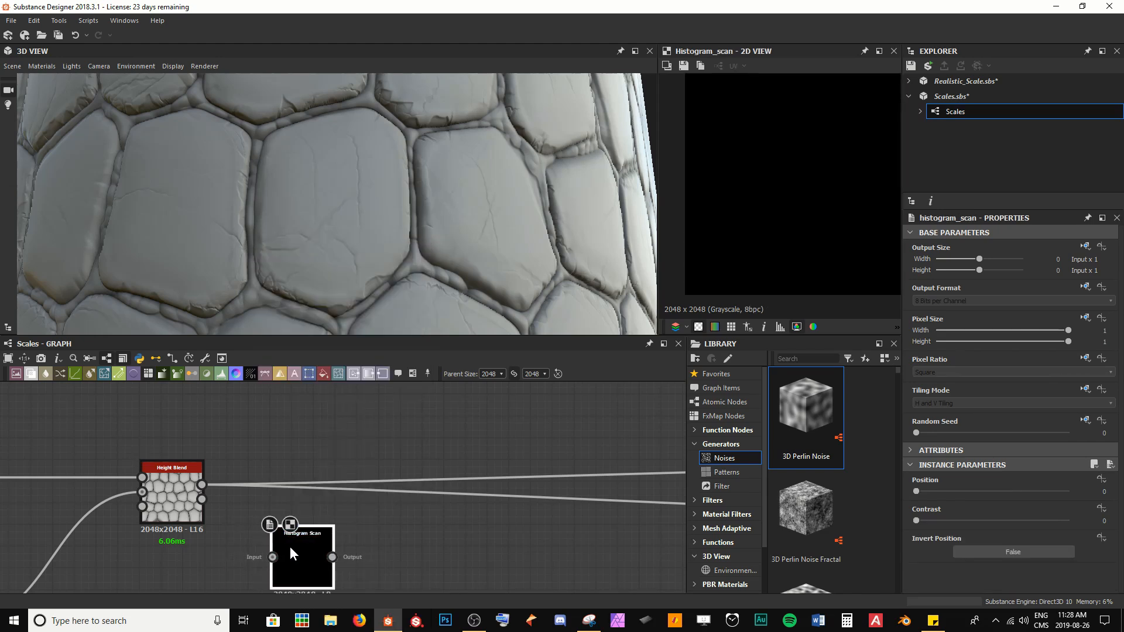
# Step: Connect the Height Blend's Height Mask output to the Histogram Scan and set its Position to 0.02
pyautogui.scroll(2, 260, 542)
pyautogui.moveTo(187, 436); pyautogui.dragTo(291, 519)
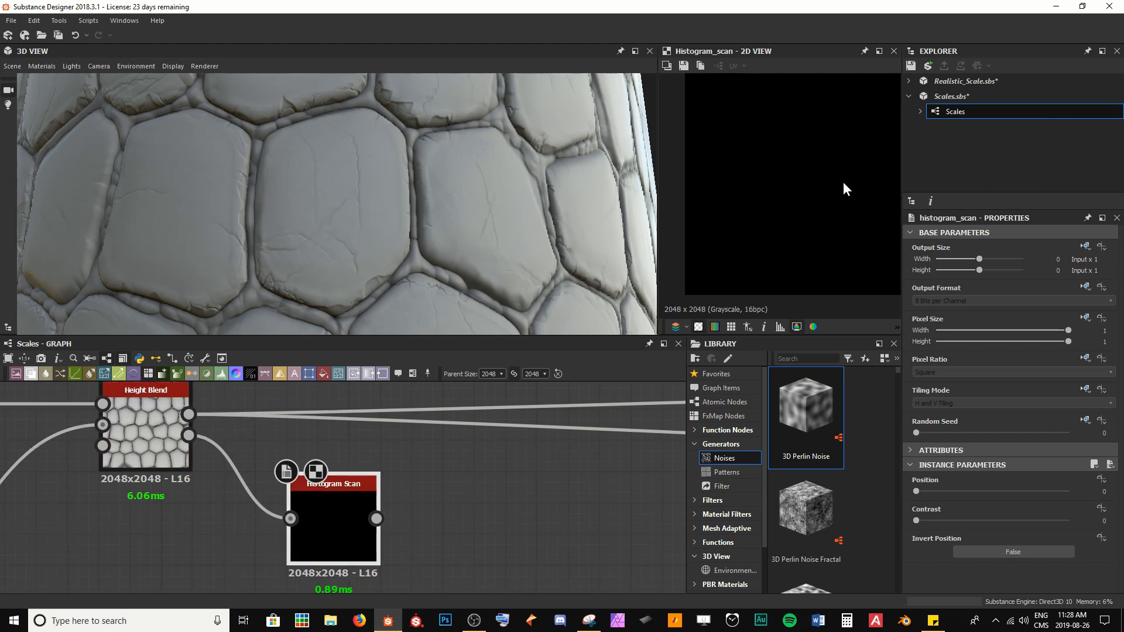
pyautogui.moveTo(916, 492)
pyautogui.mouseDown()
pyautogui.moveTo(982, 490)
pyautogui.moveTo(916, 494)
pyautogui.mouseUp()
pyautogui.doubleClick(191, 437)
pyautogui.scroll(3, 783, 192)
pyautogui.moveTo(827, 143); pyautogui.dragTo(735, 239, button='middle')
pyautogui.doubleClick(325, 522)
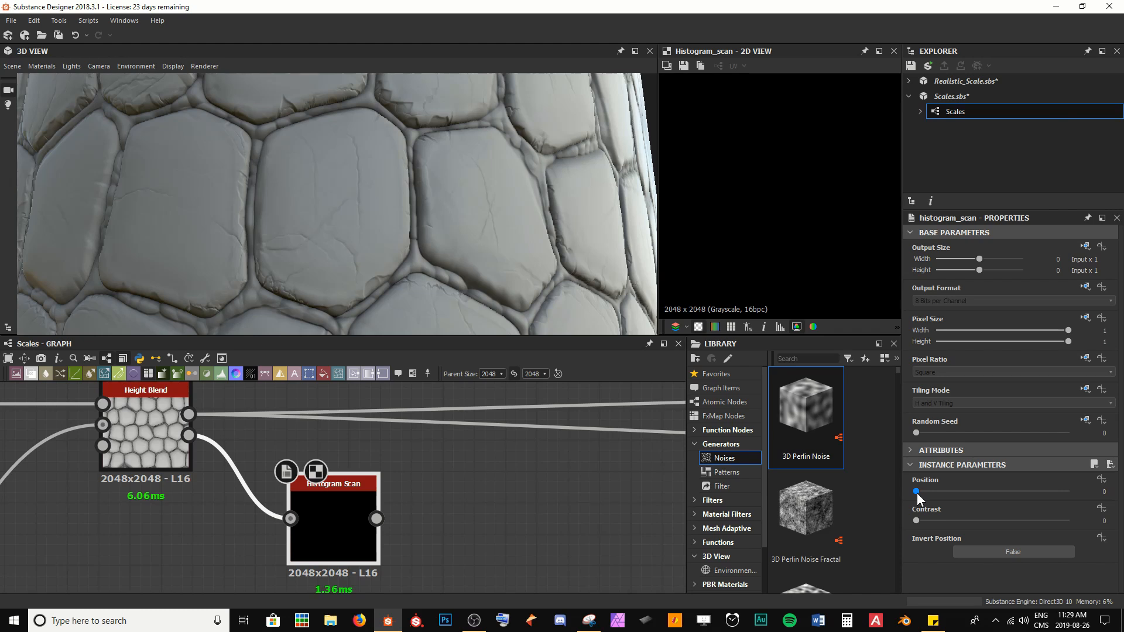
pyautogui.moveTo(917, 493); pyautogui.dragTo(919, 493)
# Step: Set the Histogram Scan's Position to 1
pyautogui.moveTo(809, 134); pyautogui.dragTo(736, 222, button='middle')
pyautogui.scroll(5, 808, 256)
pyautogui.moveTo(795, 176); pyautogui.dragTo(821, 135, button='middle')
pyautogui.scroll(-5, 785, 223)
pyautogui.scroll(-1, 741, 236)
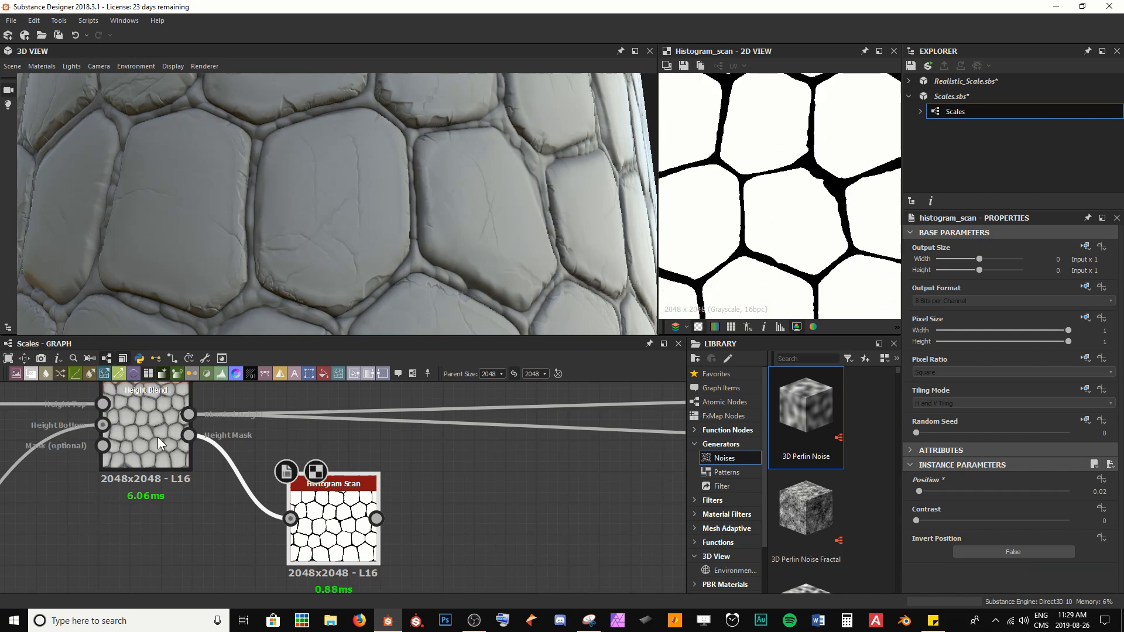
pyautogui.doubleClick(189, 437)
pyautogui.moveTo(833, 194); pyautogui.dragTo(765, 188, button='middle')
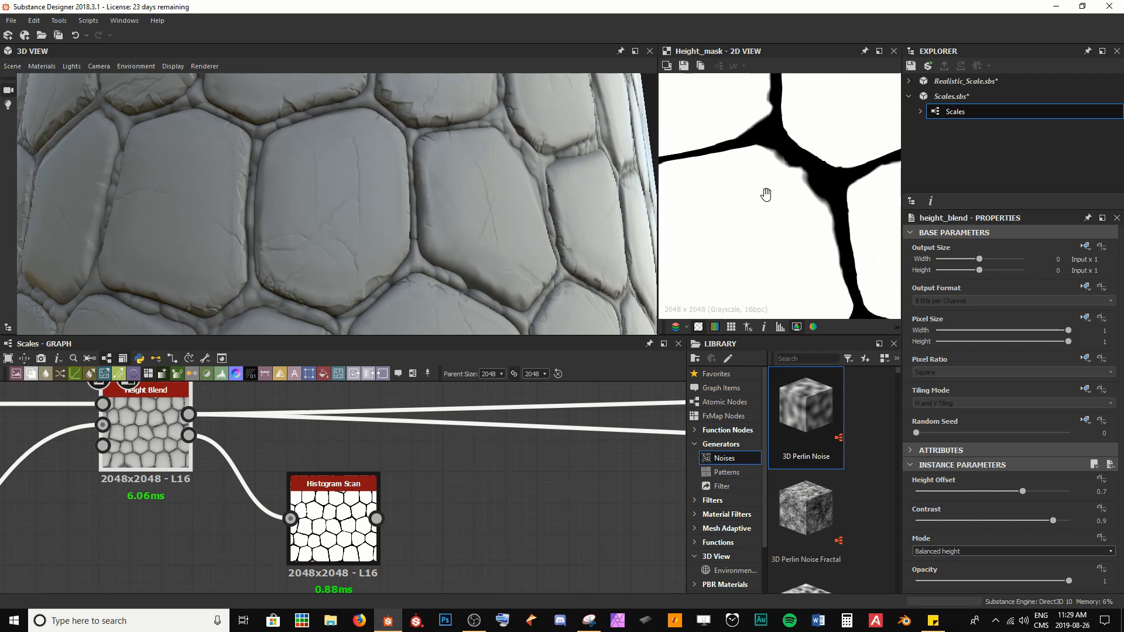
pyautogui.scroll(5, 778, 188)
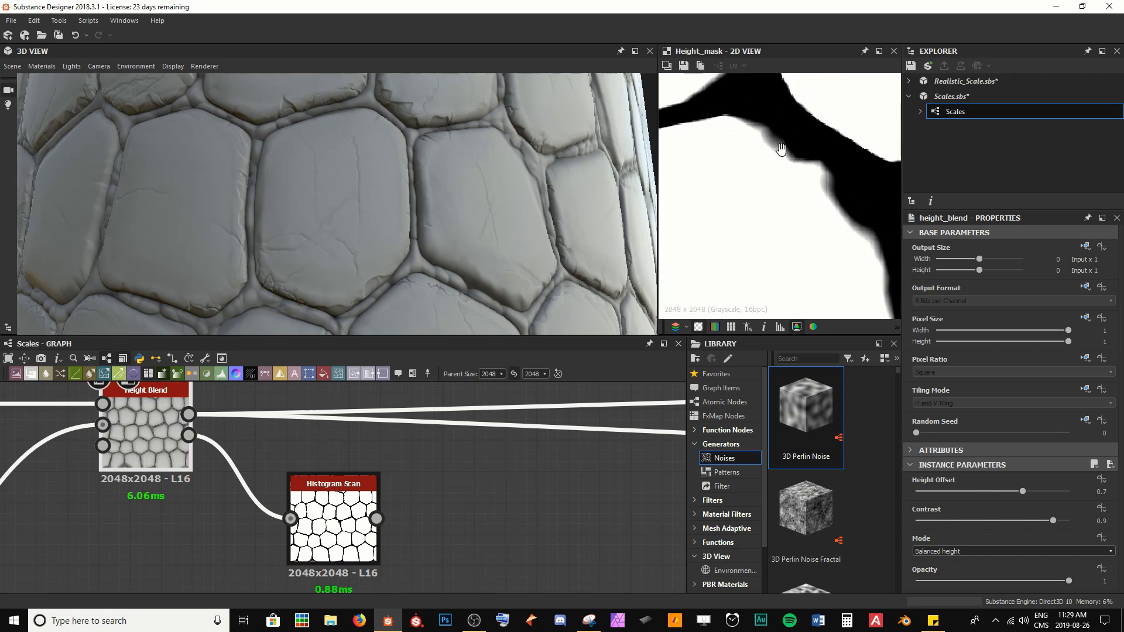
pyautogui.doubleClick(317, 538)
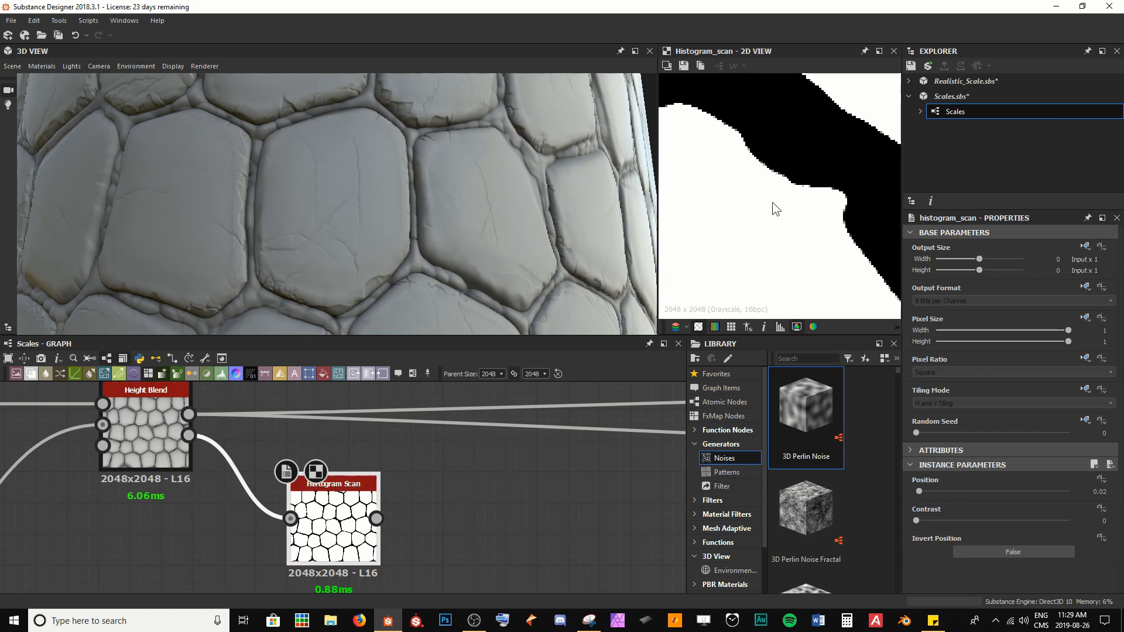
pyautogui.moveTo(920, 493); pyautogui.dragTo(1117, 497)
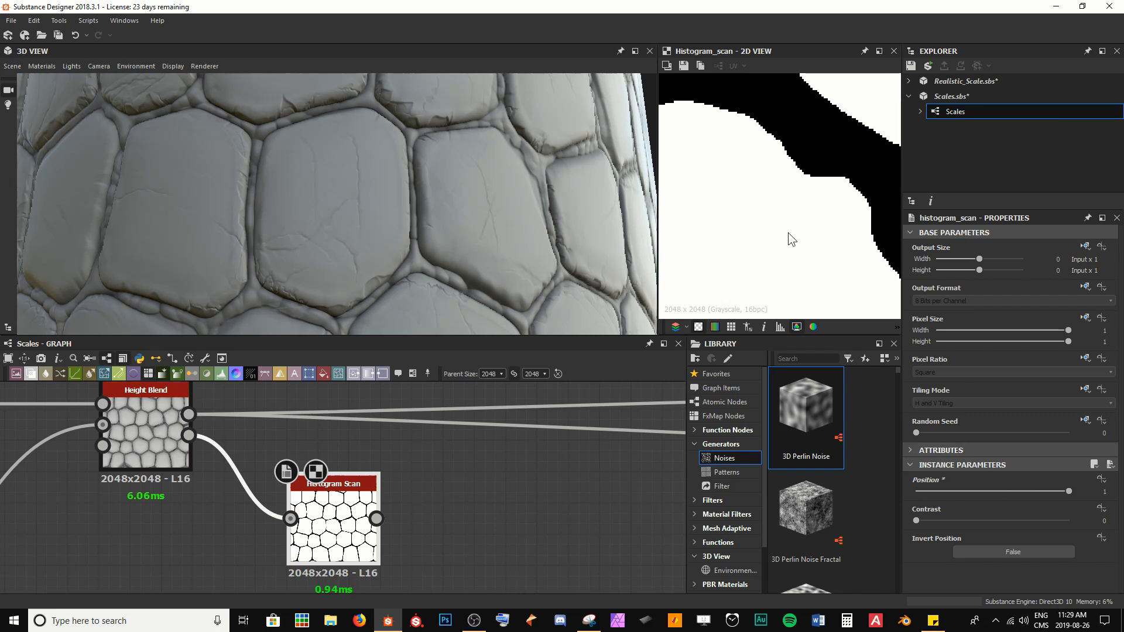
# Step: Compare the Histogram Scan output with the Blended Height output in the 2D view
pyautogui.scroll(-3, 788, 233)
pyautogui.scroll(-4, 805, 177)
pyautogui.moveTo(777, 234); pyautogui.dragTo(803, 199, button='middle')
pyautogui.scroll(3, 782, 187)
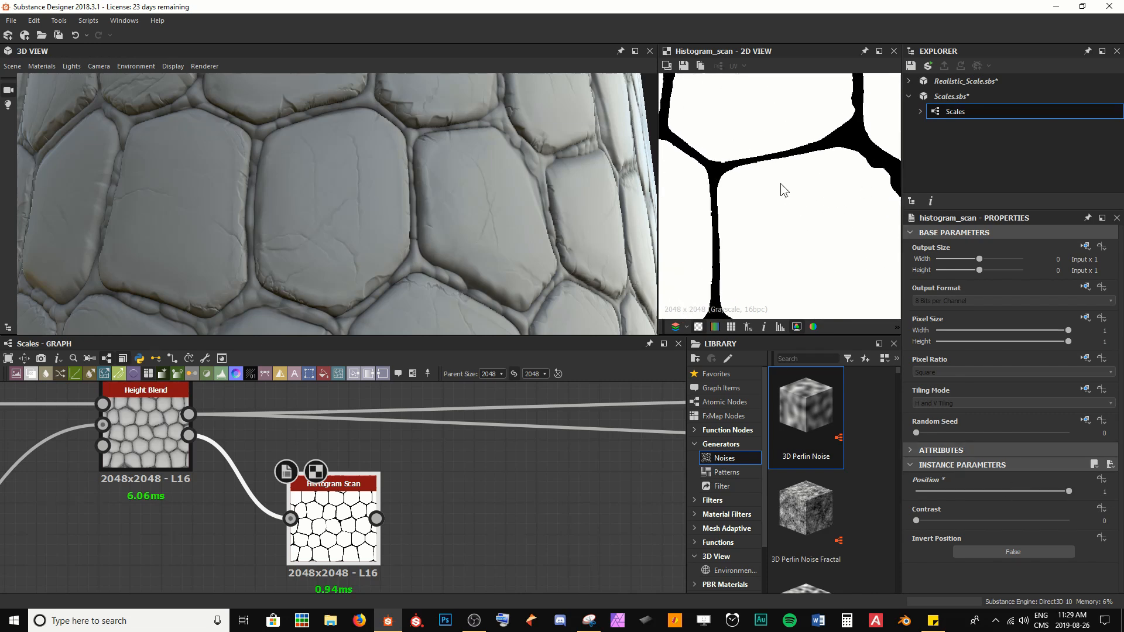
pyautogui.doubleClick(160, 423)
pyautogui.moveTo(732, 178); pyautogui.dragTo(764, 122, button='middle')
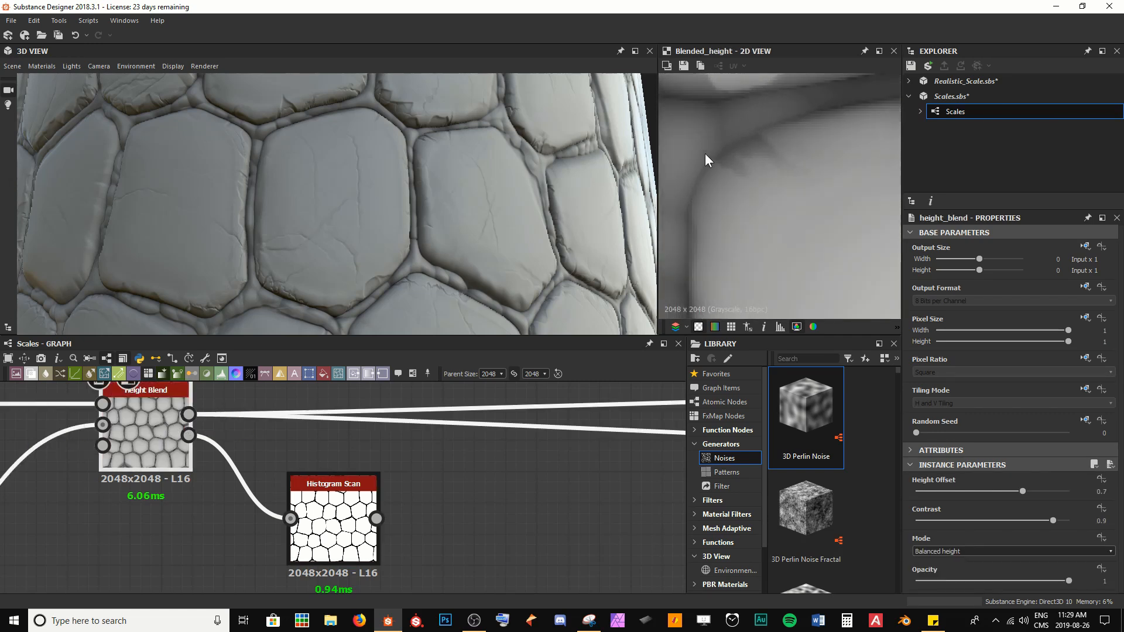
pyautogui.doubleClick(334, 523)
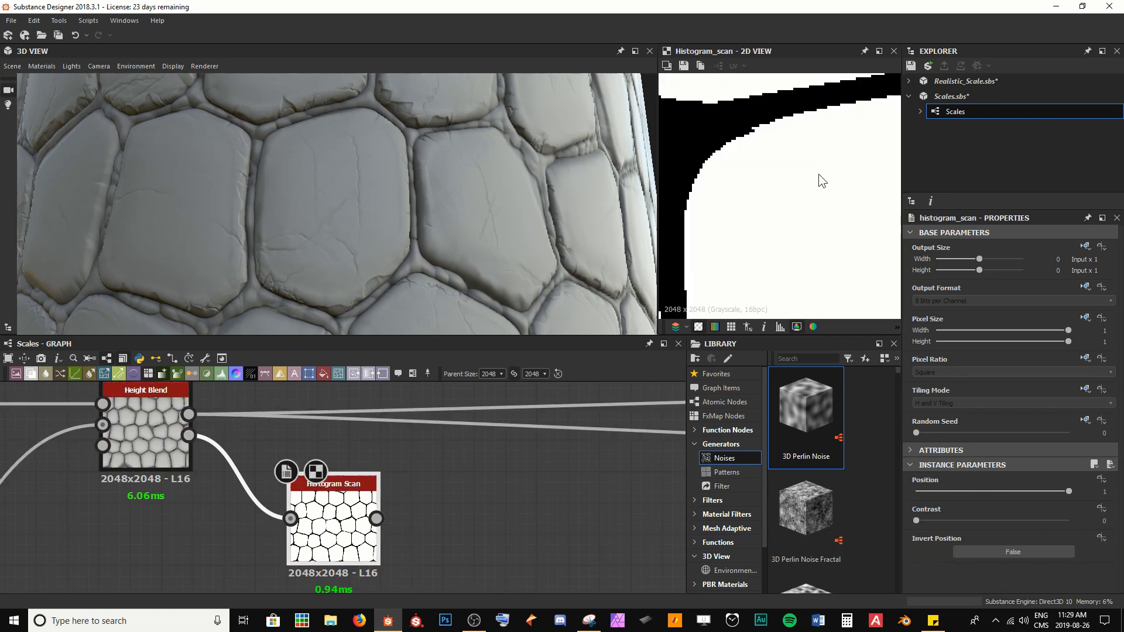
pyautogui.scroll(-6, 761, 178)
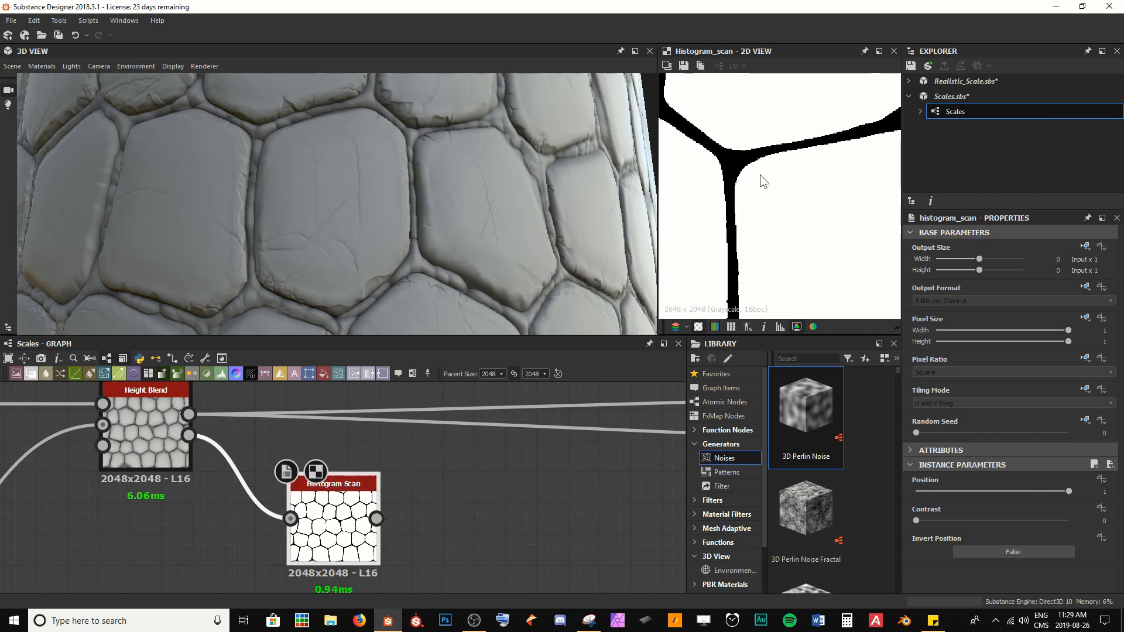
pyautogui.scroll(-4, 761, 180)
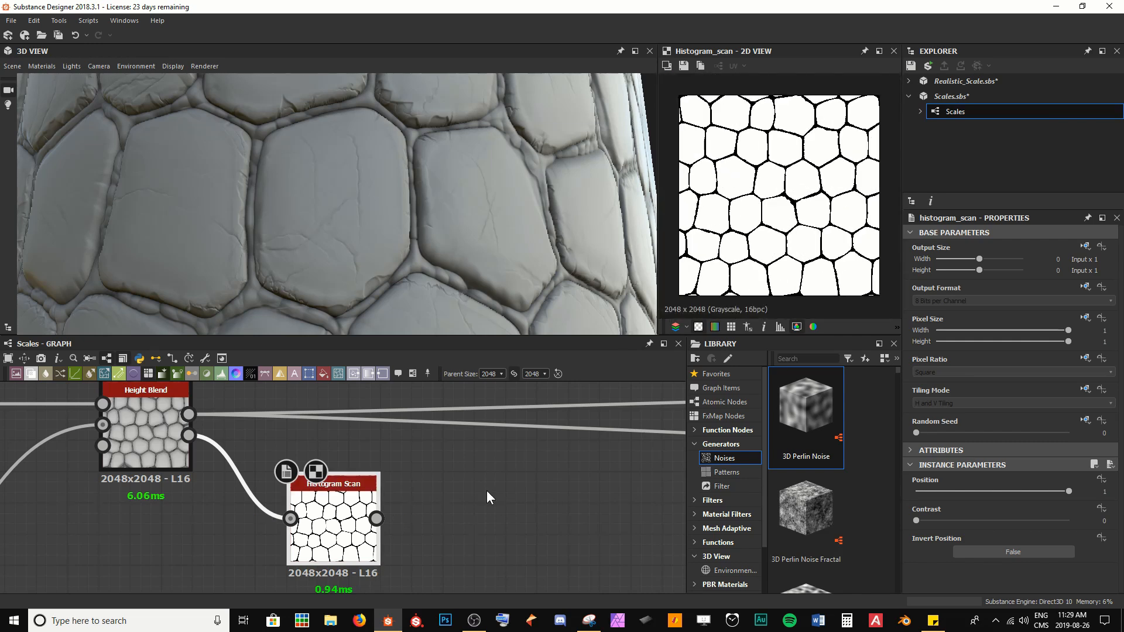
pyautogui.scroll(-2, 457, 468)
# Step: Add an Invert Grayscale node after the Histogram Scan node
pyautogui.moveTo(375, 501); pyautogui.dragTo(312, 551, button='middle')
pyautogui.moveTo(312, 551); pyautogui.dragTo(312, 423)
pyautogui.moveTo(311, 424); pyautogui.dragTo(285, 521, button='middle')
pyautogui.moveTo(286, 527); pyautogui.dragTo(292, 440)
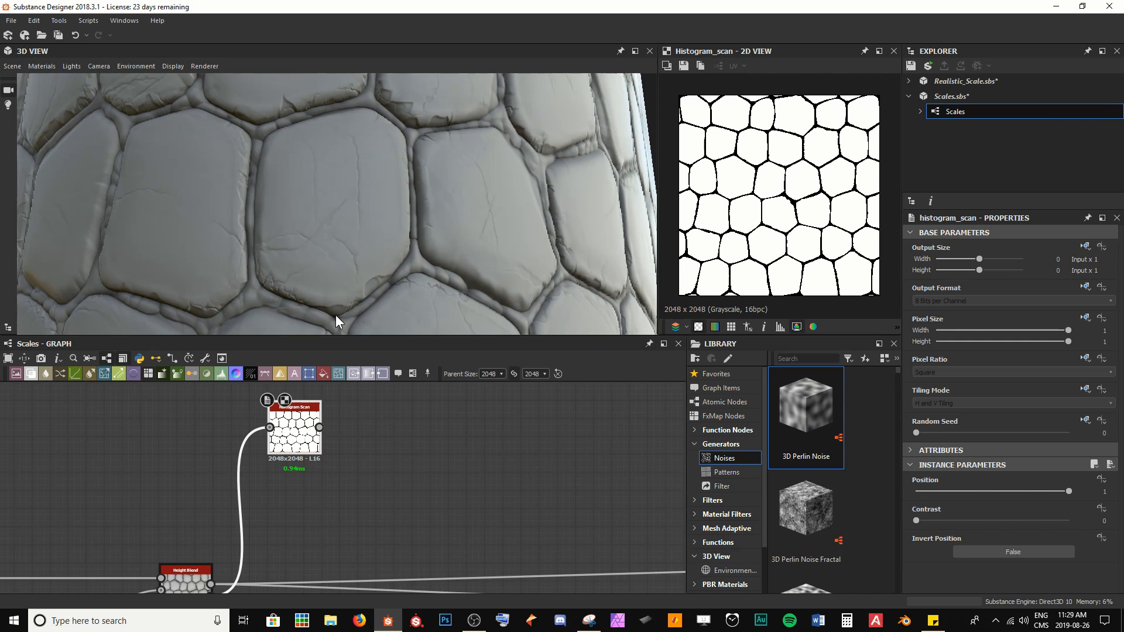
pyautogui.scroll(1, 311, 418)
pyautogui.moveTo(310, 418); pyautogui.dragTo(261, 455, button='middle')
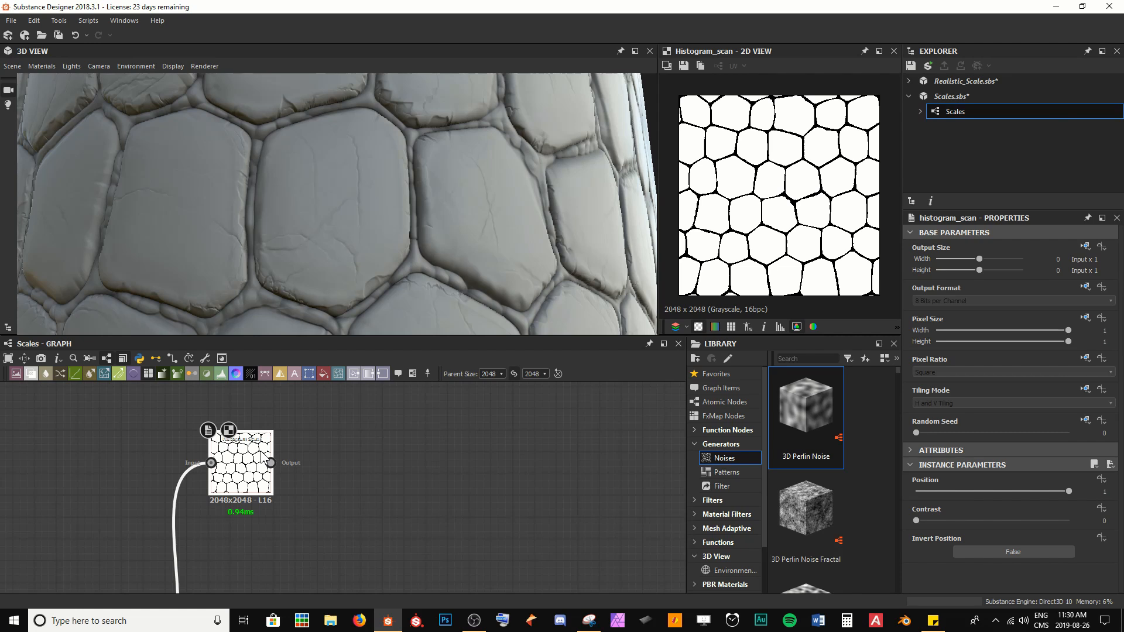
pyautogui.press('space')
pyautogui.write('inv')
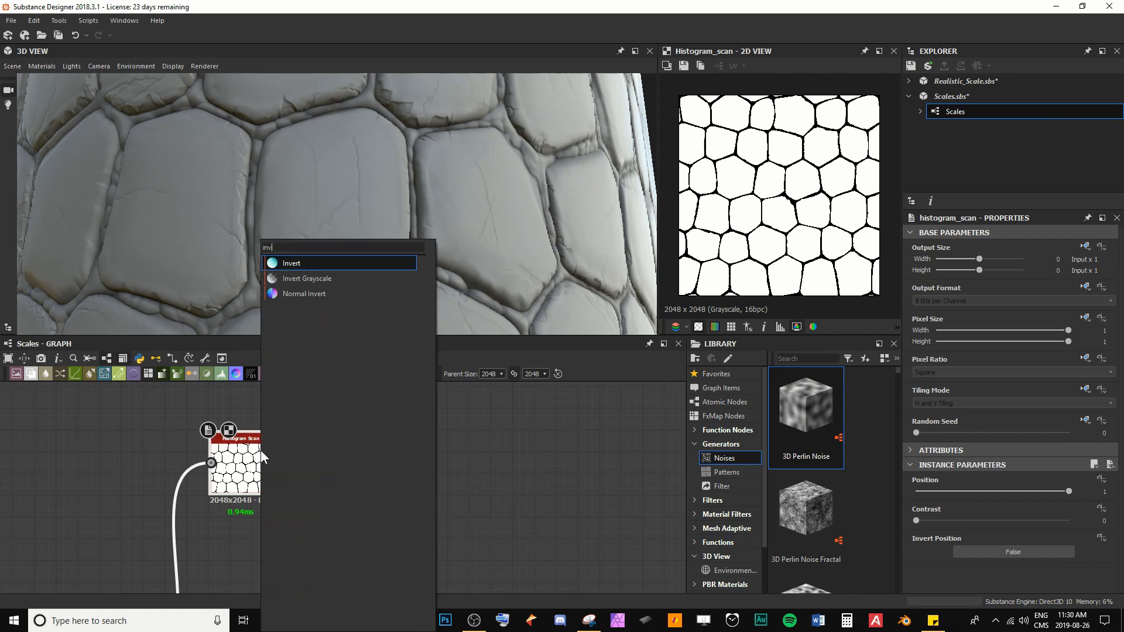
pyautogui.press('Down')
pyautogui.press('Return')
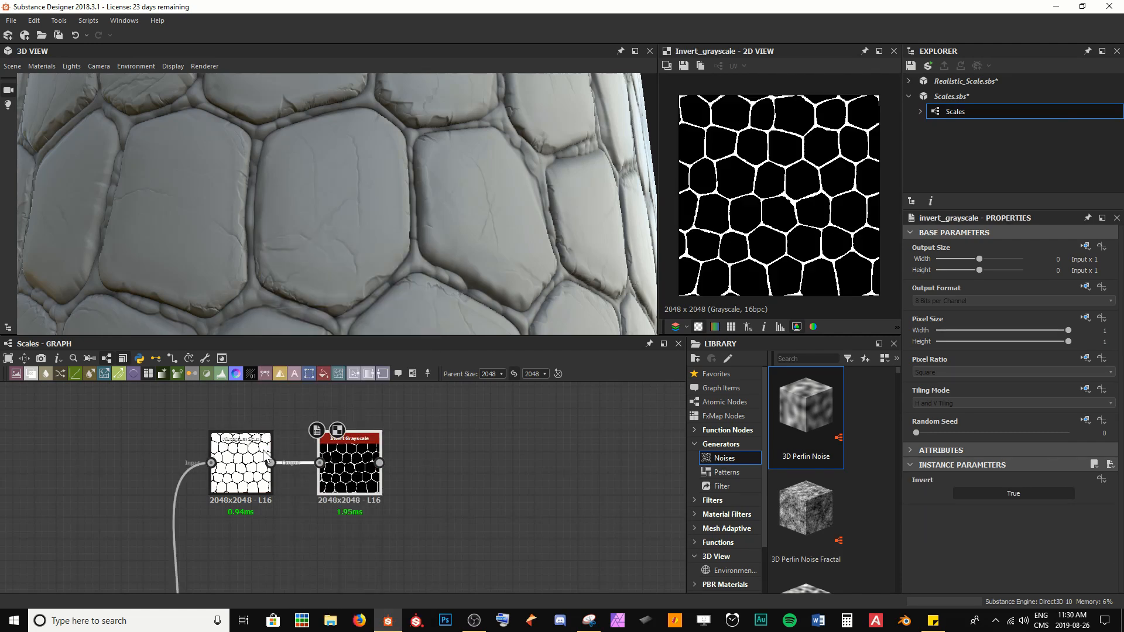
# Step: Compare the Invert Grayscale result with the Blended Height output in the 2D view
pyautogui.scroll(6, 803, 163)
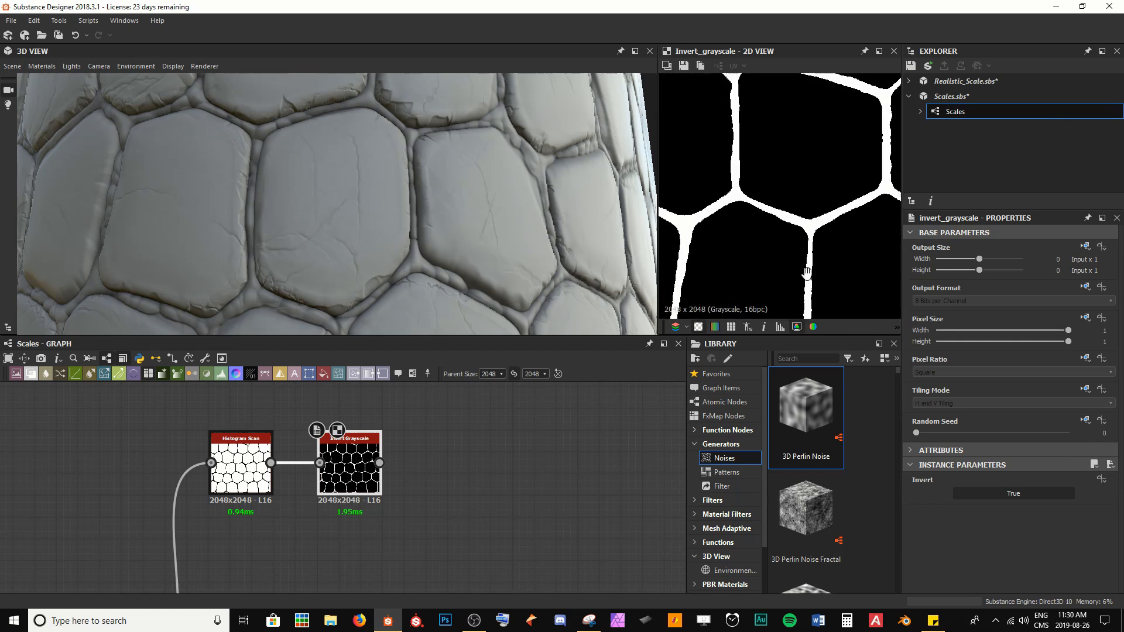
pyautogui.scroll(5, 753, 238)
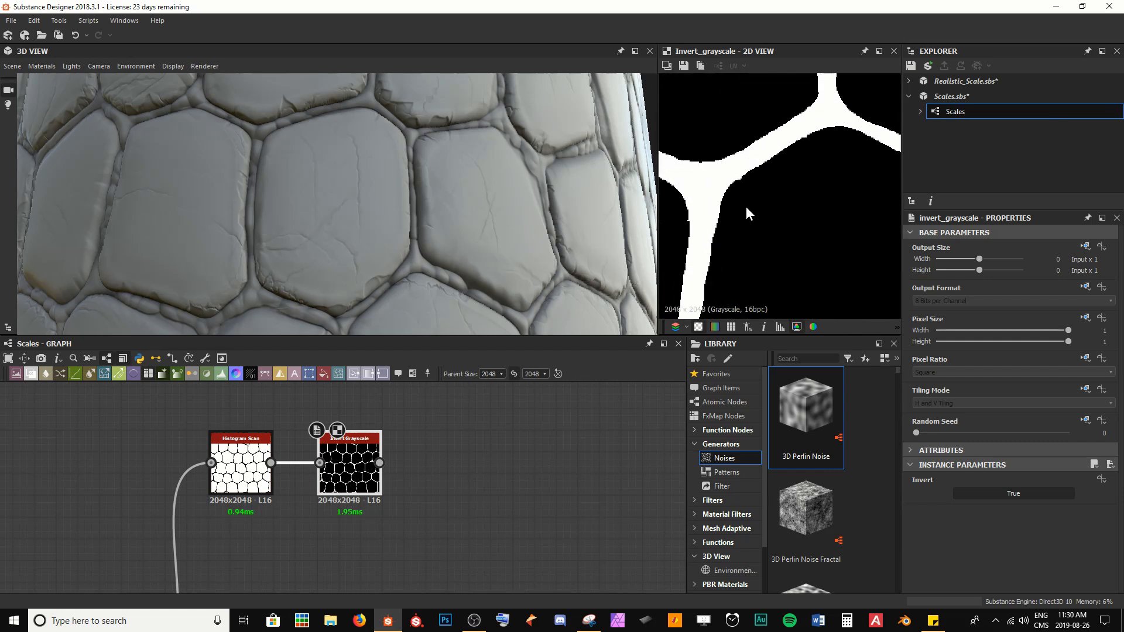
pyautogui.moveTo(746, 209); pyautogui.dragTo(796, 178, button='middle')
pyautogui.moveTo(355, 451); pyautogui.dragTo(407, 313, button='middle')
pyautogui.doubleClick(174, 518)
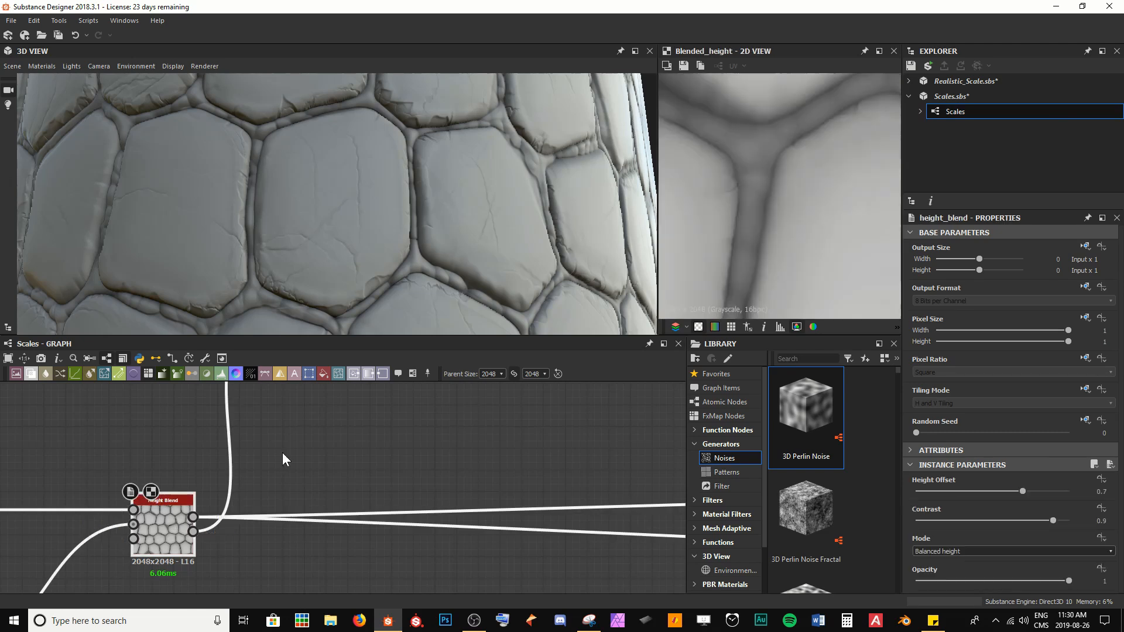
pyautogui.scroll(-1, 398, 454)
pyautogui.moveTo(388, 458); pyautogui.dragTo(371, 508, button='middle')
pyautogui.scroll(2, 339, 483)
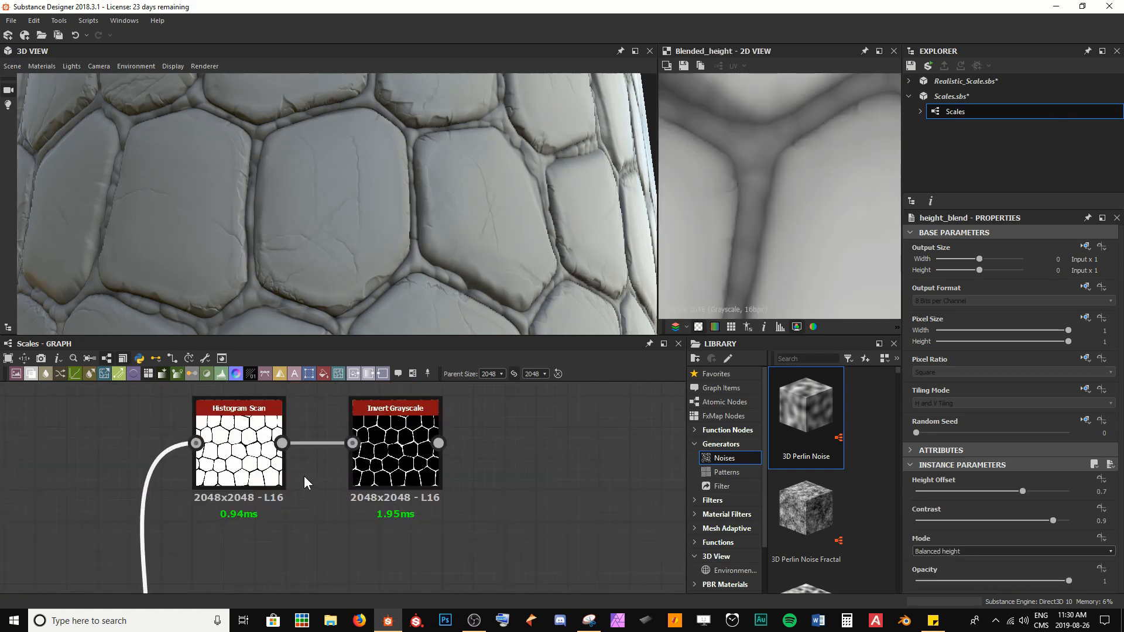
# Step: Move the Invert Grayscale node slightly lower and preview it alongside the Histogram Scan
pyautogui.moveTo(397, 417); pyautogui.dragTo(392, 463)
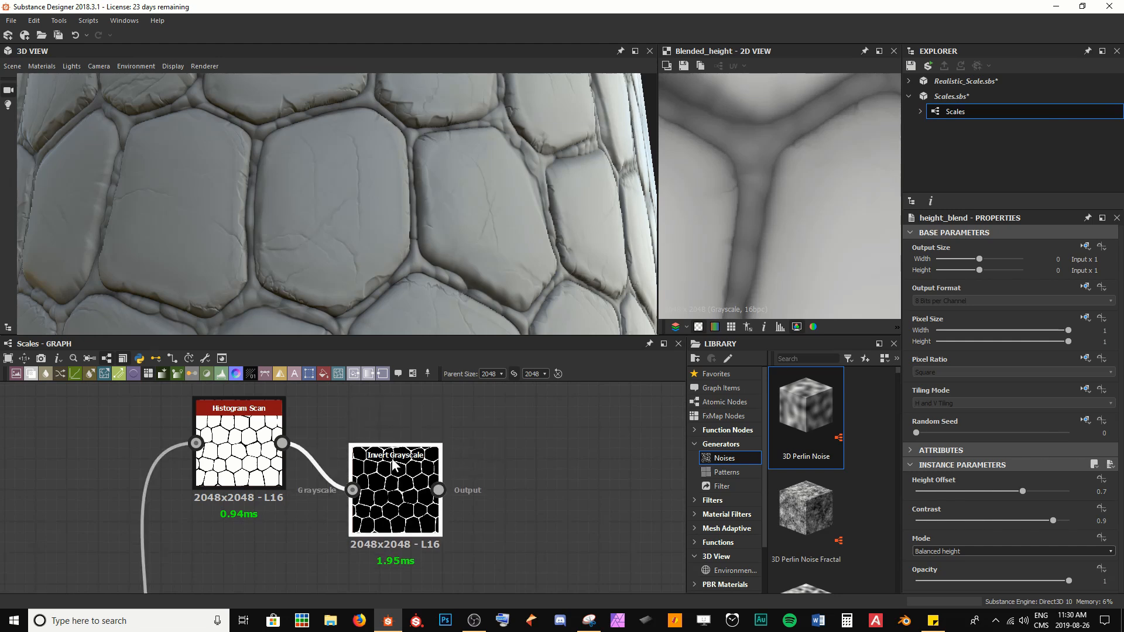
pyautogui.doubleClick(383, 454)
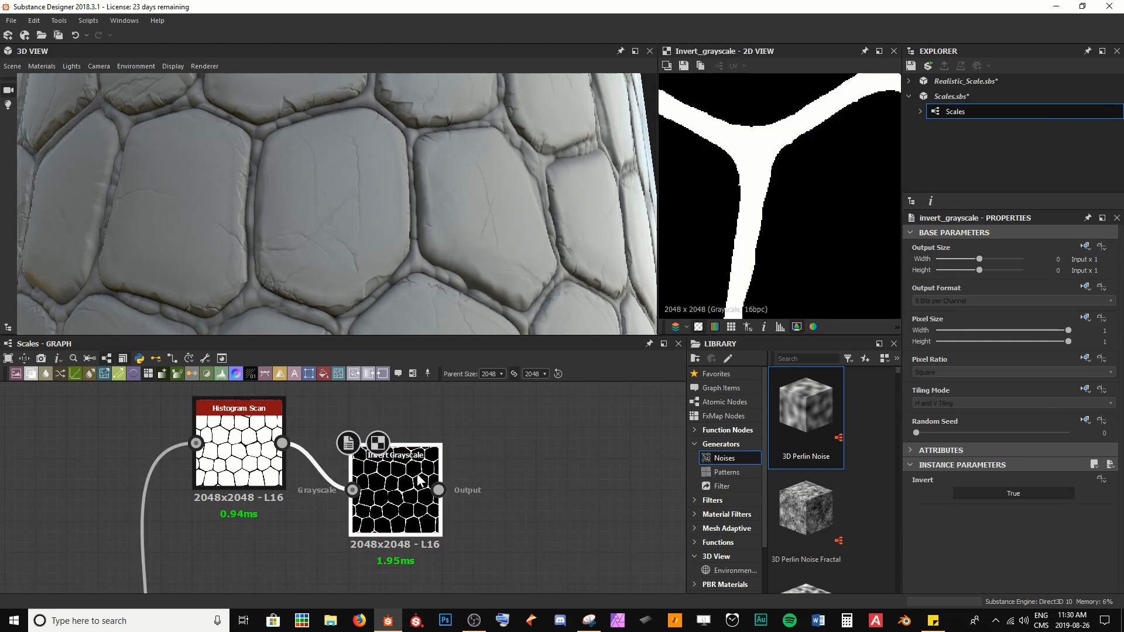
pyautogui.doubleClick(243, 450)
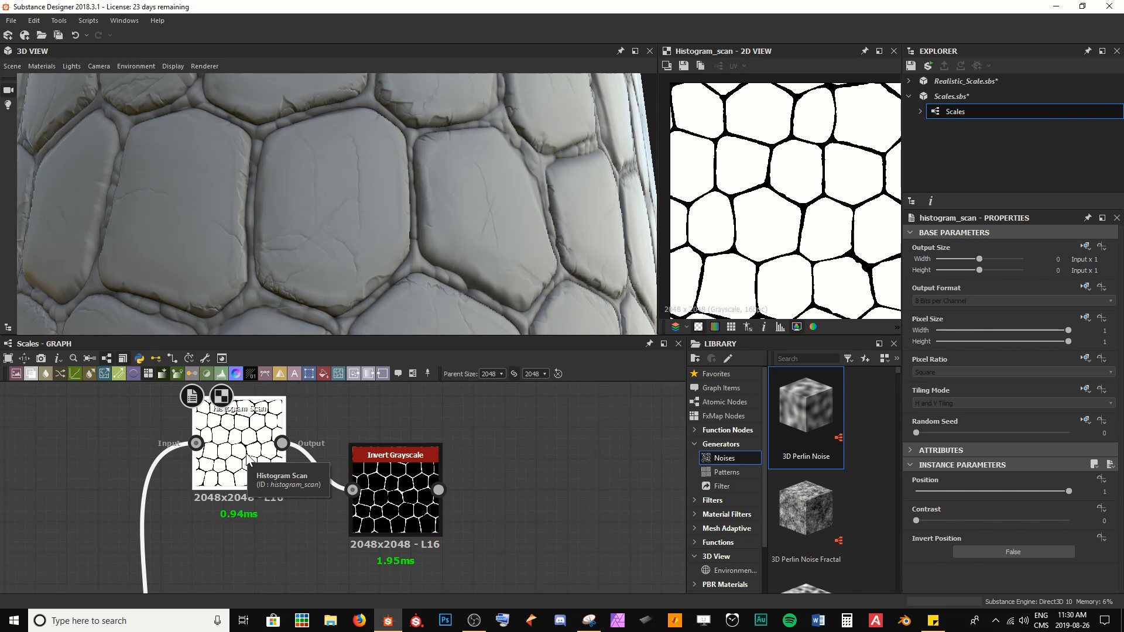
pyautogui.scroll(-5, 247, 460)
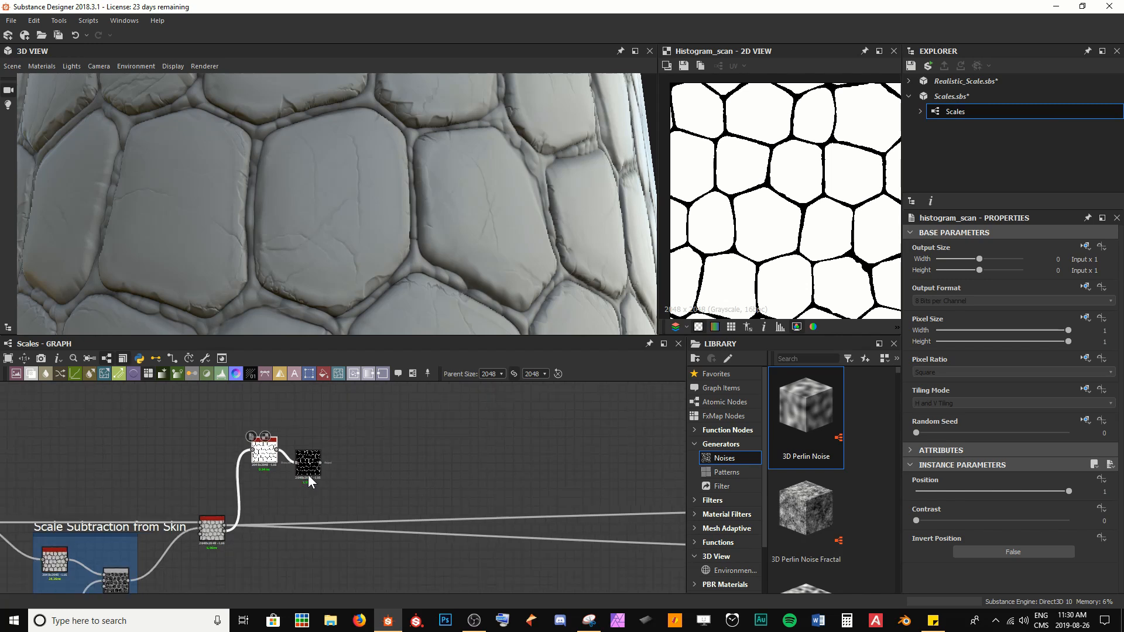
pyautogui.scroll(-6, 307, 474)
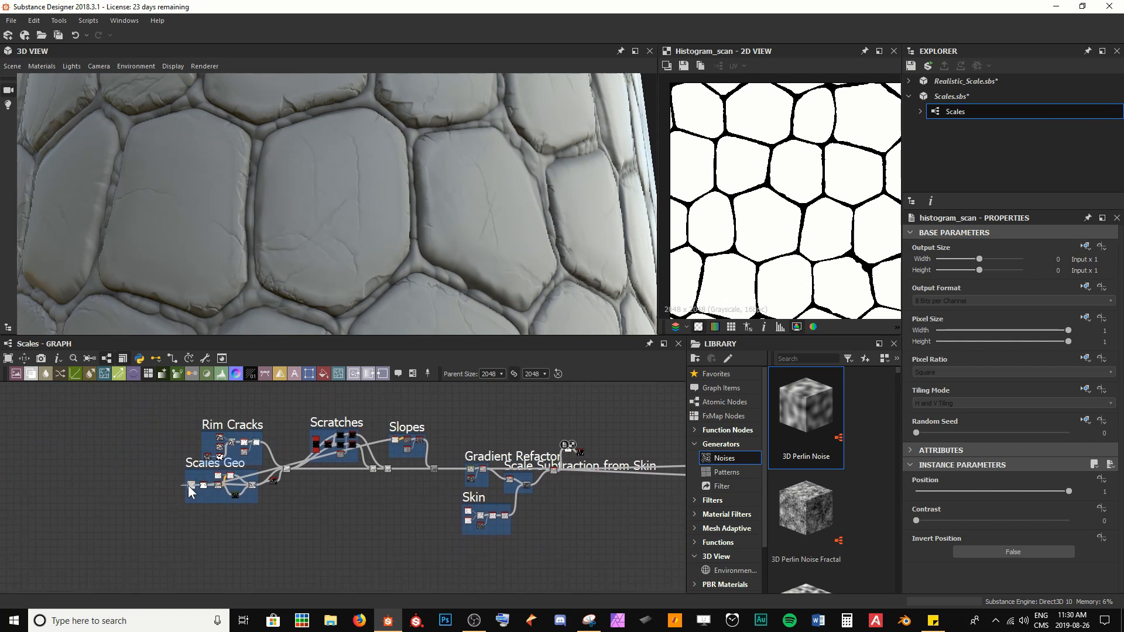
# Step: Select the Tile Random node in the Scales Geo frame and preview it in the 2D view
pyautogui.click(190, 485)
pyautogui.scroll(4, 168, 491)
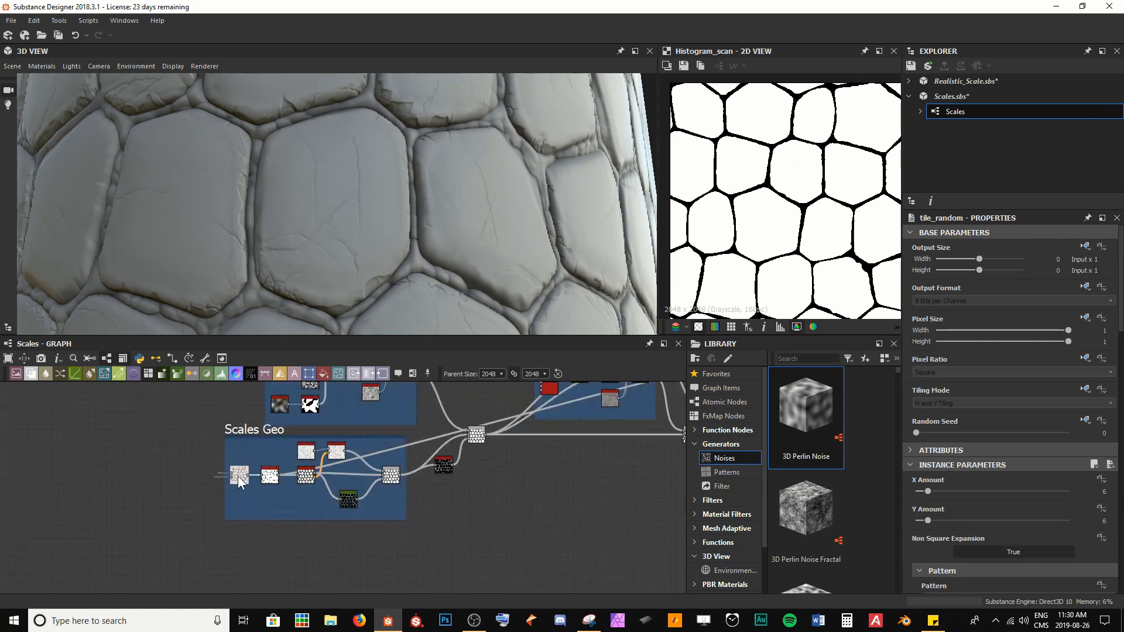
pyautogui.doubleClick(239, 480)
pyautogui.scroll(-5, 252, 483)
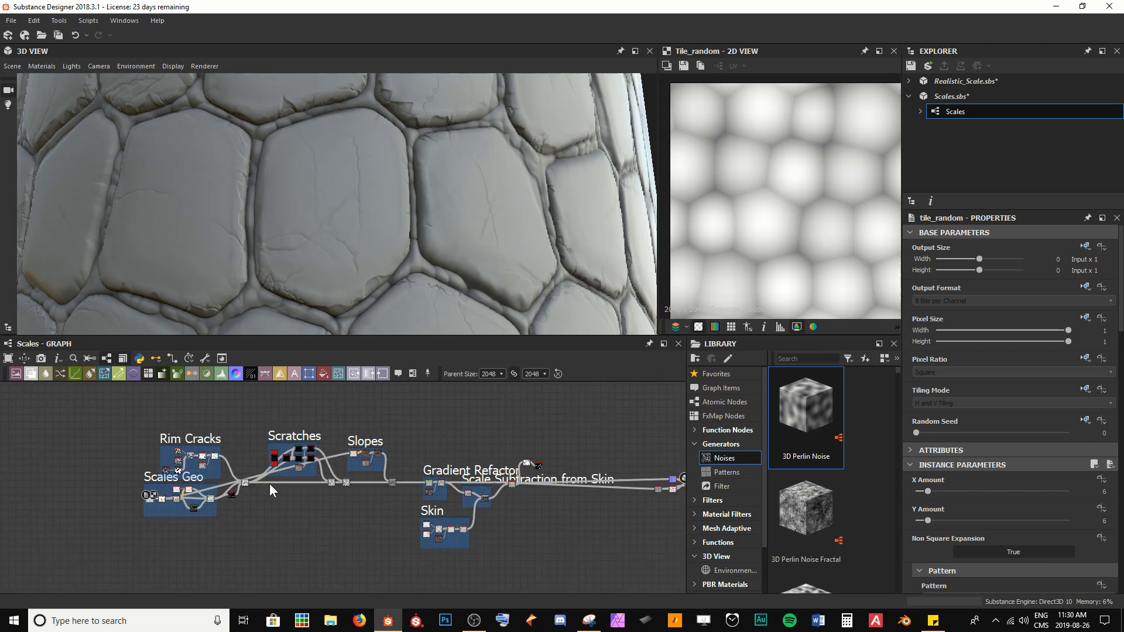
pyautogui.scroll(3, 269, 484)
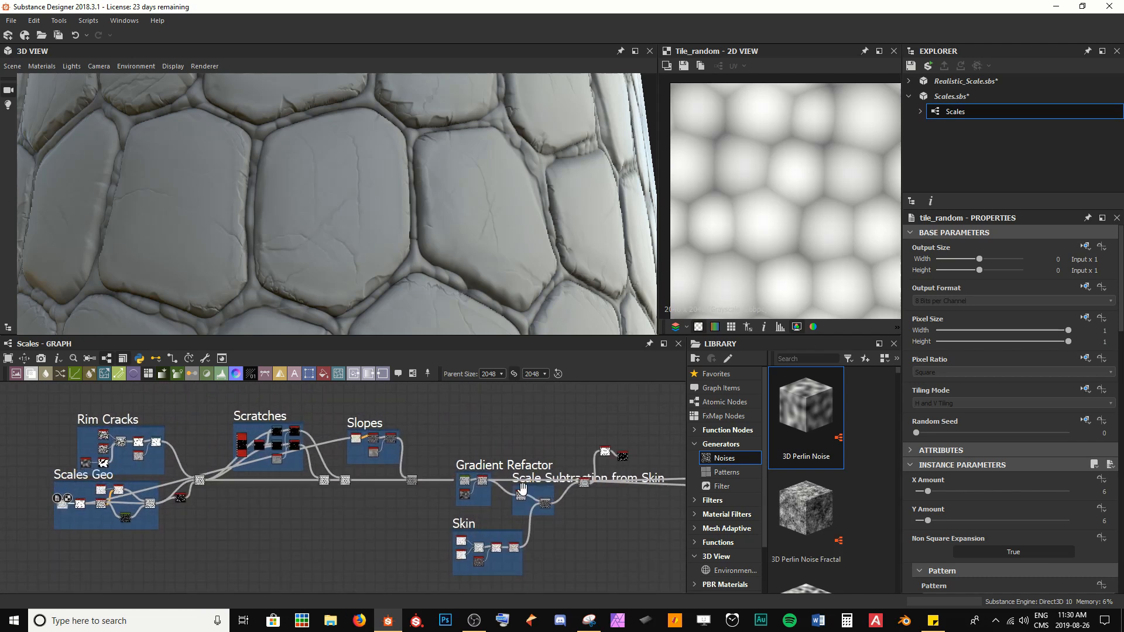
# Step: Pan along the graph and preview the Curve node in the 2D view
pyautogui.moveTo(523, 488); pyautogui.dragTo(274, 495, button='middle')
pyautogui.scroll(5, 382, 476)
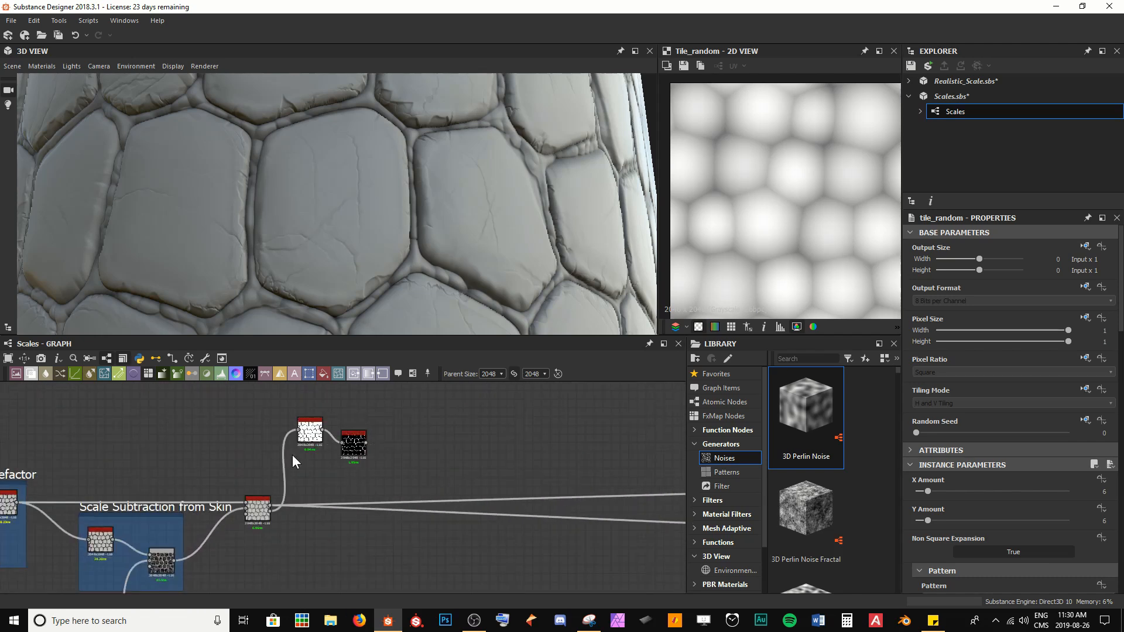
pyautogui.moveTo(139, 503); pyautogui.dragTo(378, 416, button='middle')
pyautogui.moveTo(204, 412); pyautogui.dragTo(343, 432, button='middle')
pyautogui.scroll(2, 292, 548)
pyautogui.scroll(2, 343, 432)
pyautogui.doubleClick(350, 434)
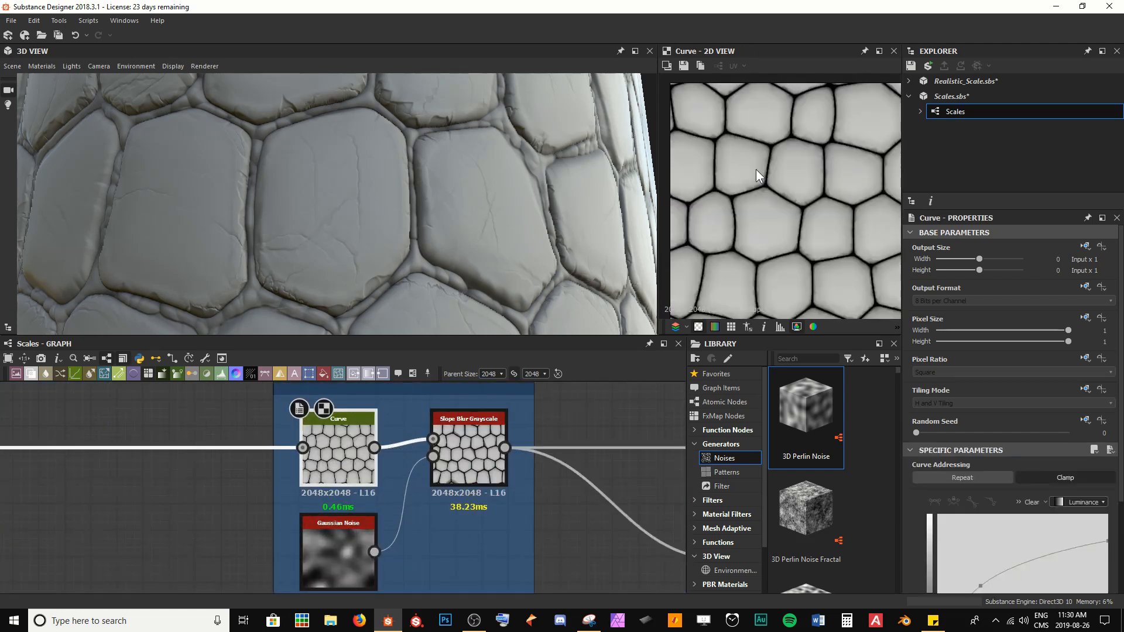
# Step: Preview the Tile Random node in the Scales Geo frame again in the 2D view
pyautogui.scroll(-3, 349, 434)
pyautogui.moveTo(154, 476); pyautogui.dragTo(541, 472, button='middle')
pyautogui.moveTo(179, 503); pyautogui.dragTo(362, 448, button='middle')
pyautogui.doubleClick(217, 493)
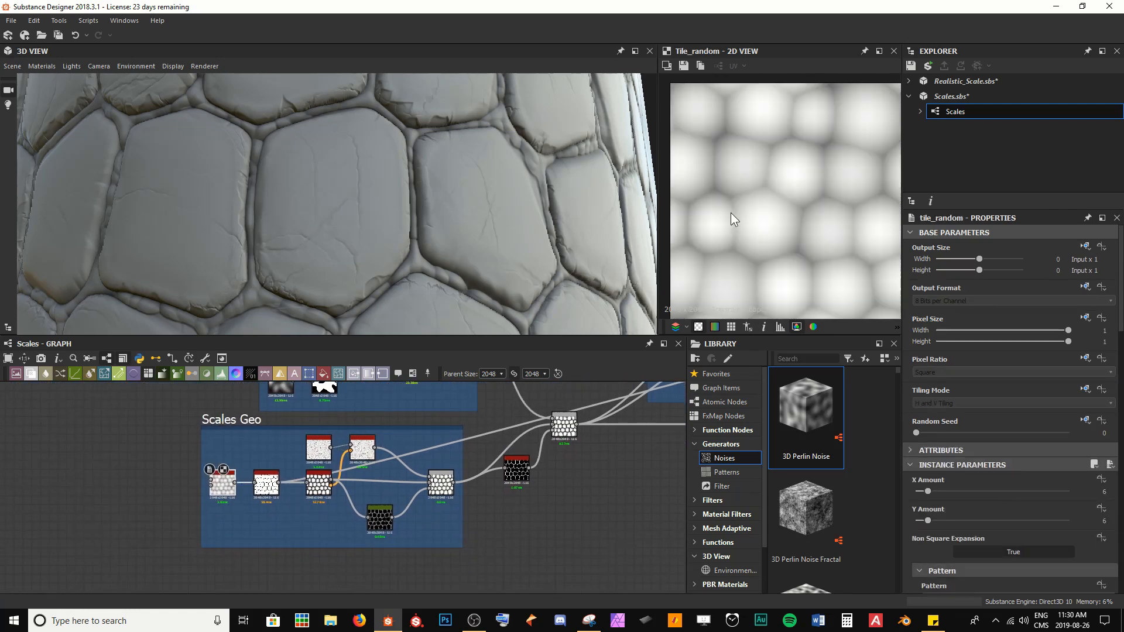
# Step: Navigate to the Masks frame and preview the Invert Grayscale node in the 2D view
pyautogui.scroll(-5, 478, 459)
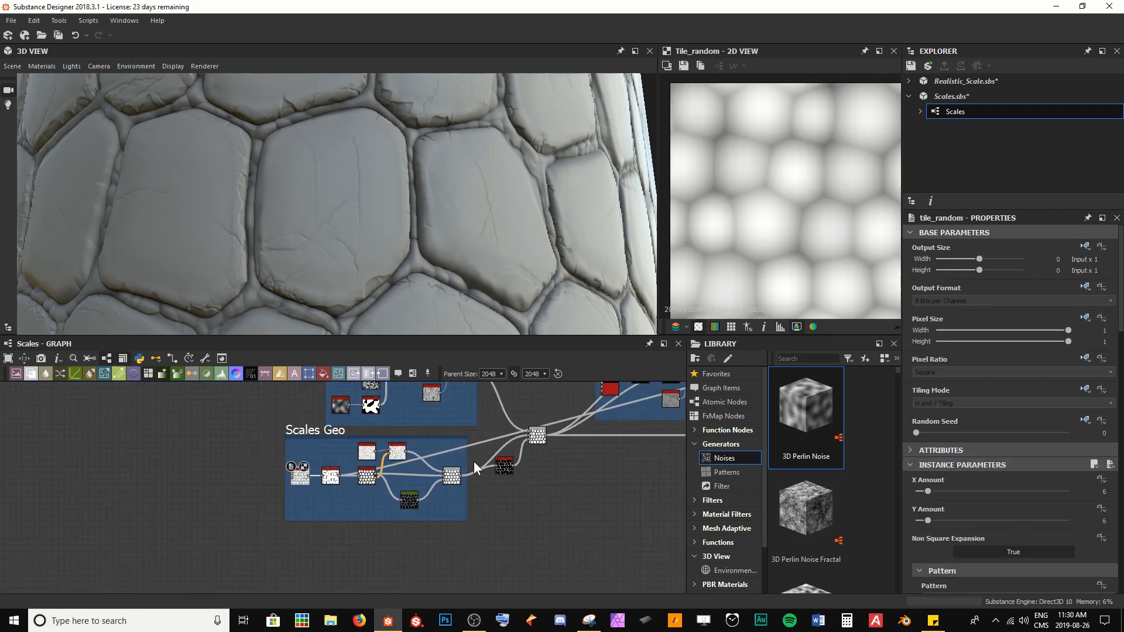
pyautogui.moveTo(564, 465); pyautogui.dragTo(290, 485, button='middle')
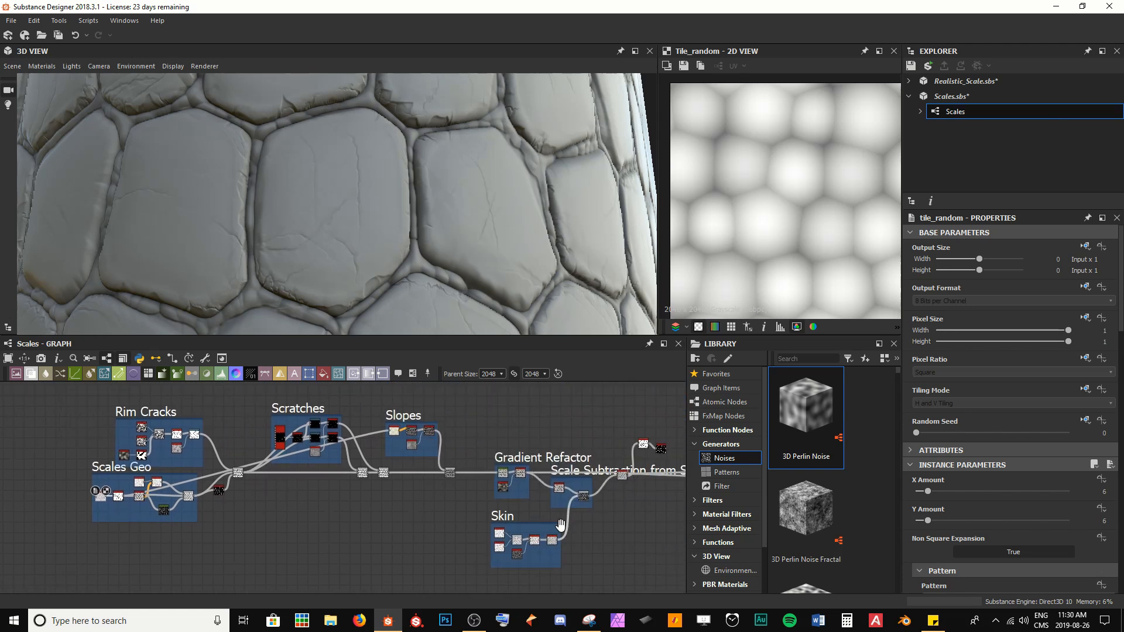
pyautogui.moveTo(580, 533); pyautogui.dragTo(316, 556, button='middle')
pyautogui.scroll(2, 398, 474)
pyautogui.scroll(2, 439, 458)
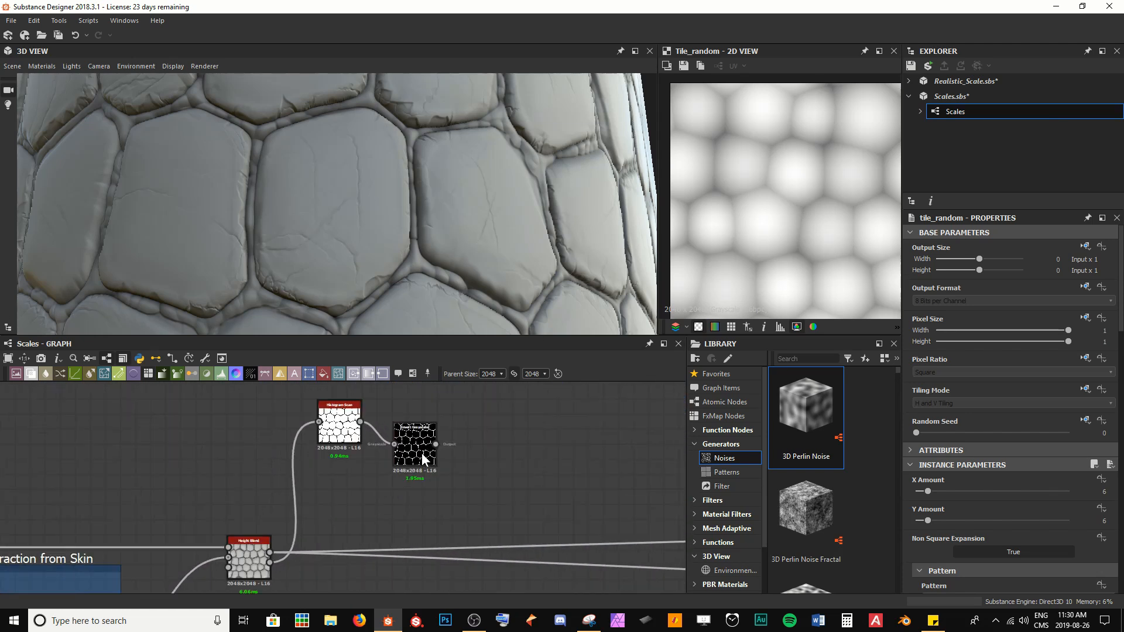
pyautogui.doubleClick(414, 446)
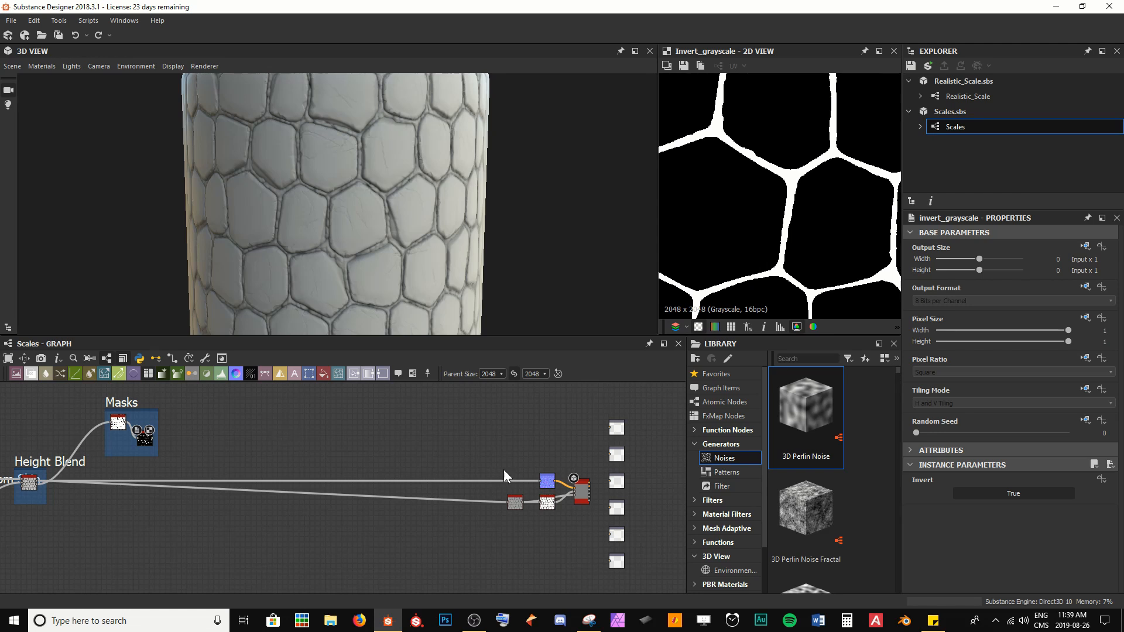
# Step: Delete the PBR Base Material node at the end of the graph
pyautogui.scroll(3, 504, 471)
pyautogui.moveTo(616, 466); pyautogui.dragTo(416, 466, button='middle')
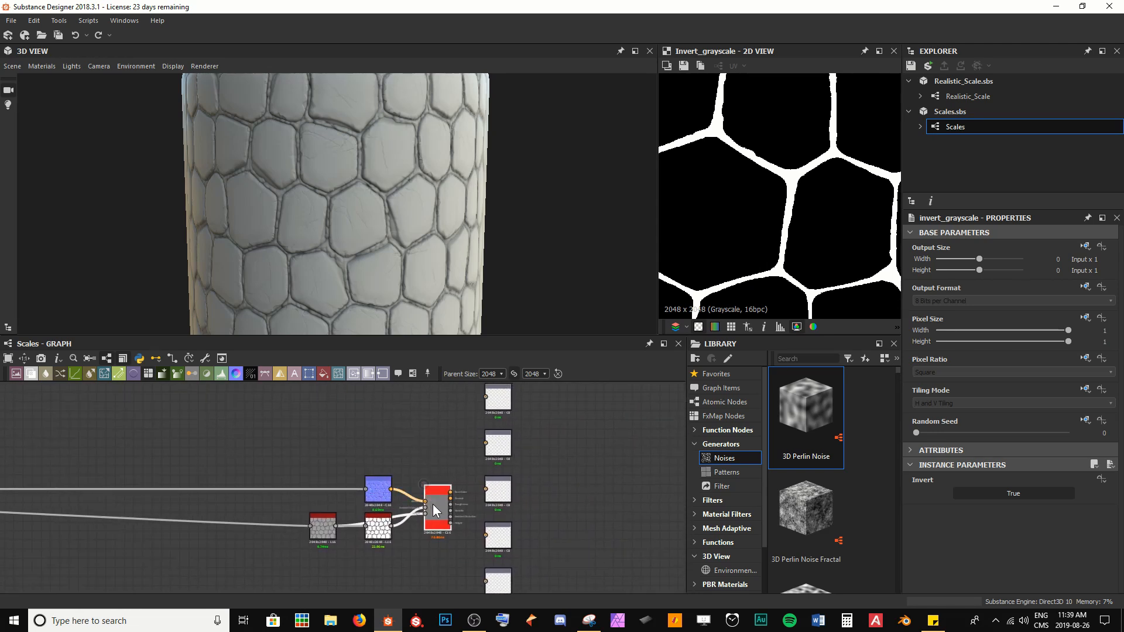
pyautogui.click(433, 506)
pyautogui.press('Delete')
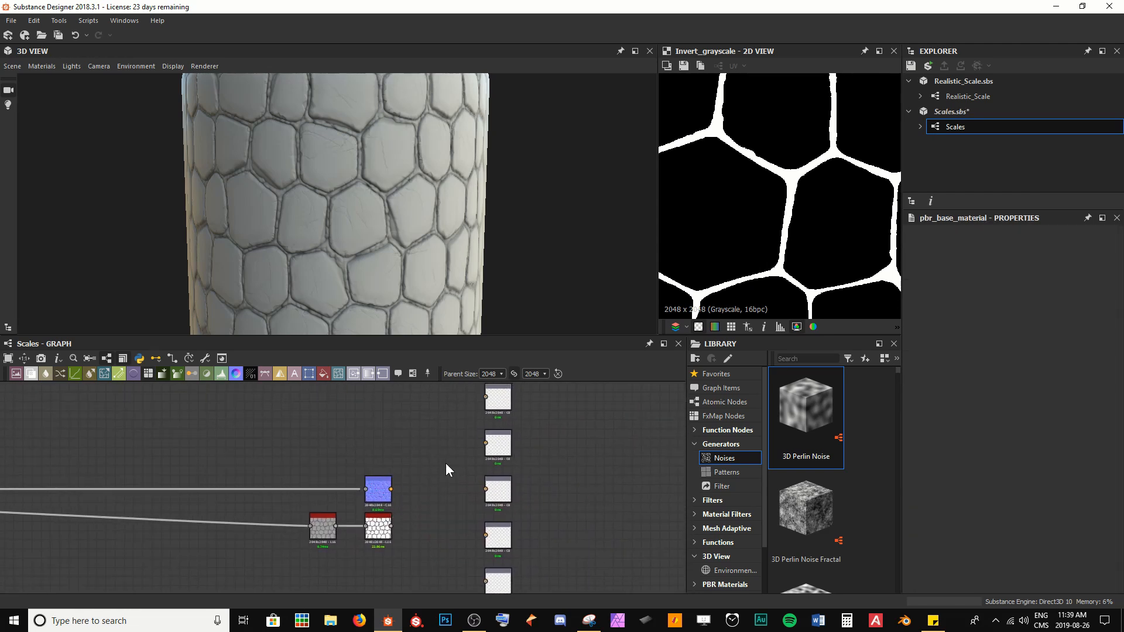
# Step: Connect the Ambient Occlusion node directly to the Ambient Occlusion output
pyautogui.scroll(2, 446, 470)
pyautogui.moveTo(339, 544); pyautogui.dragTo(491, 470)
pyautogui.moveTo(410, 555); pyautogui.dragTo(342, 430, button='middle')
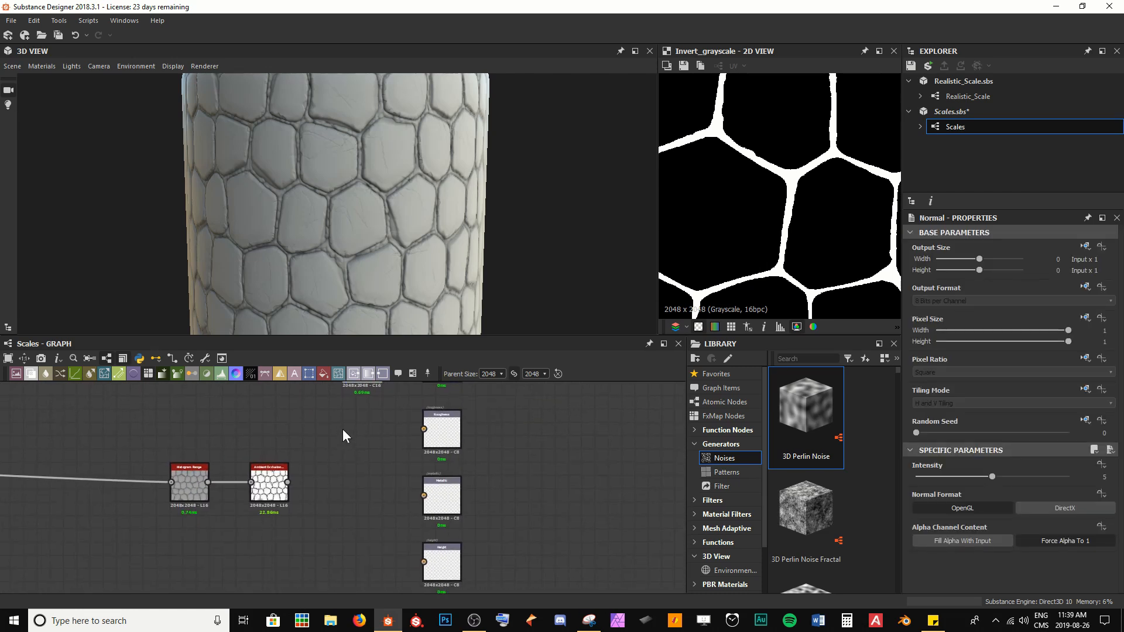
pyautogui.scroll(-2, 334, 433)
pyautogui.moveTo(287, 441); pyautogui.dragTo(393, 538)
pyautogui.scroll(2, 391, 539)
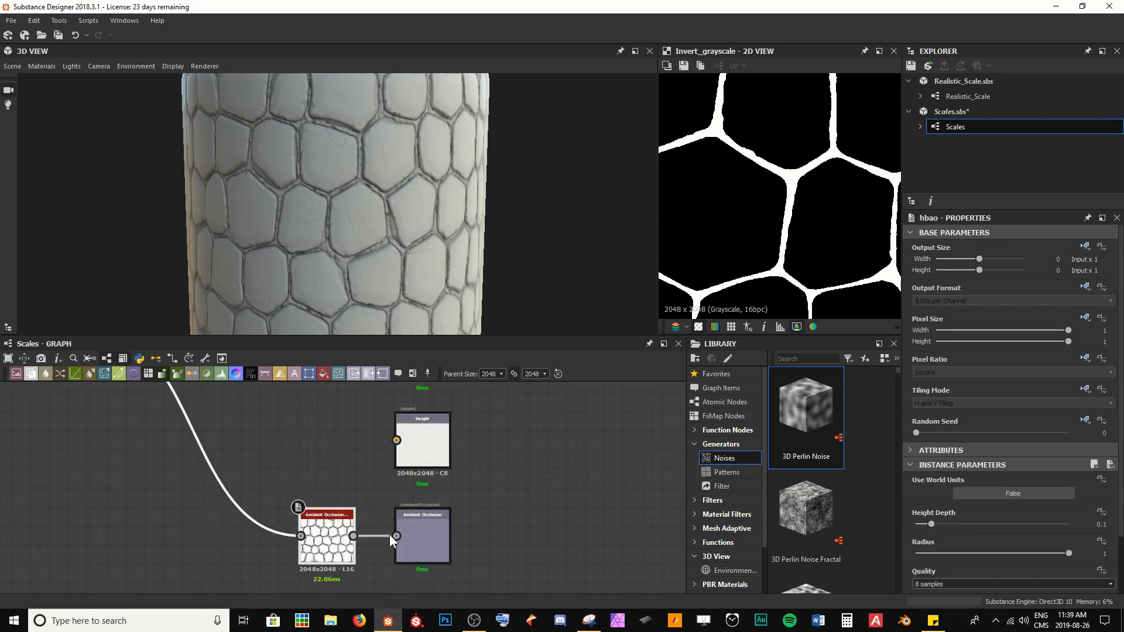
# Step: Connect the Histogram Range node directly to the Height output
pyautogui.scroll(-3, 390, 535)
pyautogui.moveTo(241, 438); pyautogui.dragTo(271, 450, button='middle')
pyautogui.moveTo(229, 436); pyautogui.dragTo(446, 462)
pyautogui.scroll(3, 300, 492)
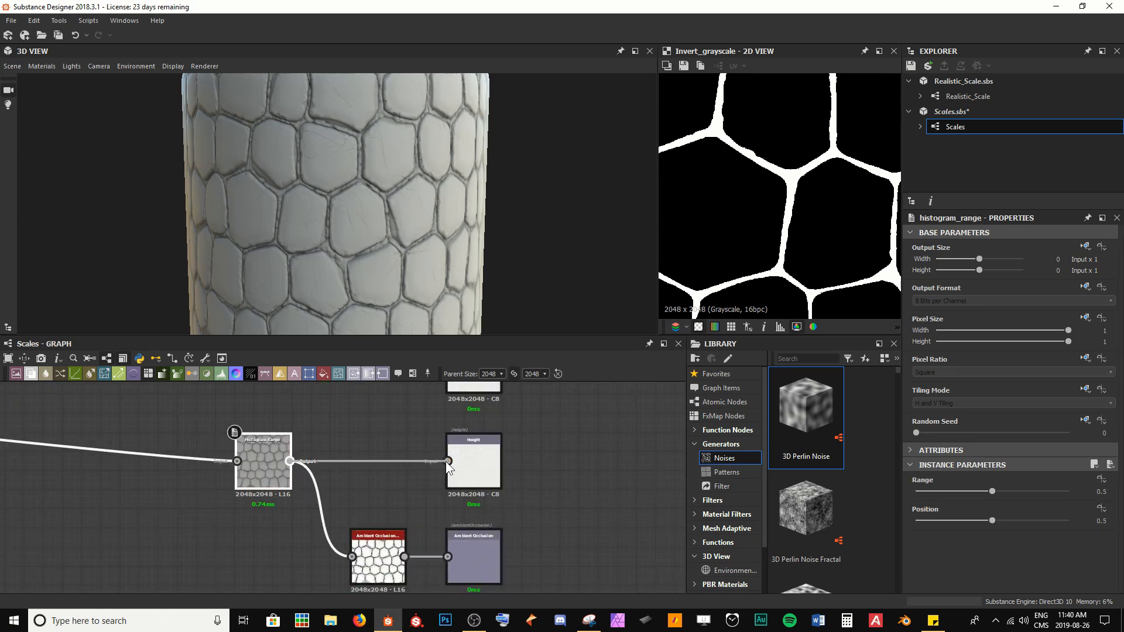
# Step: Connect the Normal node directly to the Normal output
pyautogui.scroll(-3, 388, 432)
pyautogui.moveTo(388, 432); pyautogui.dragTo(346, 523, button='middle')
pyautogui.scroll(3, 402, 441)
pyautogui.moveTo(410, 480); pyautogui.dragTo(397, 446, button='middle')
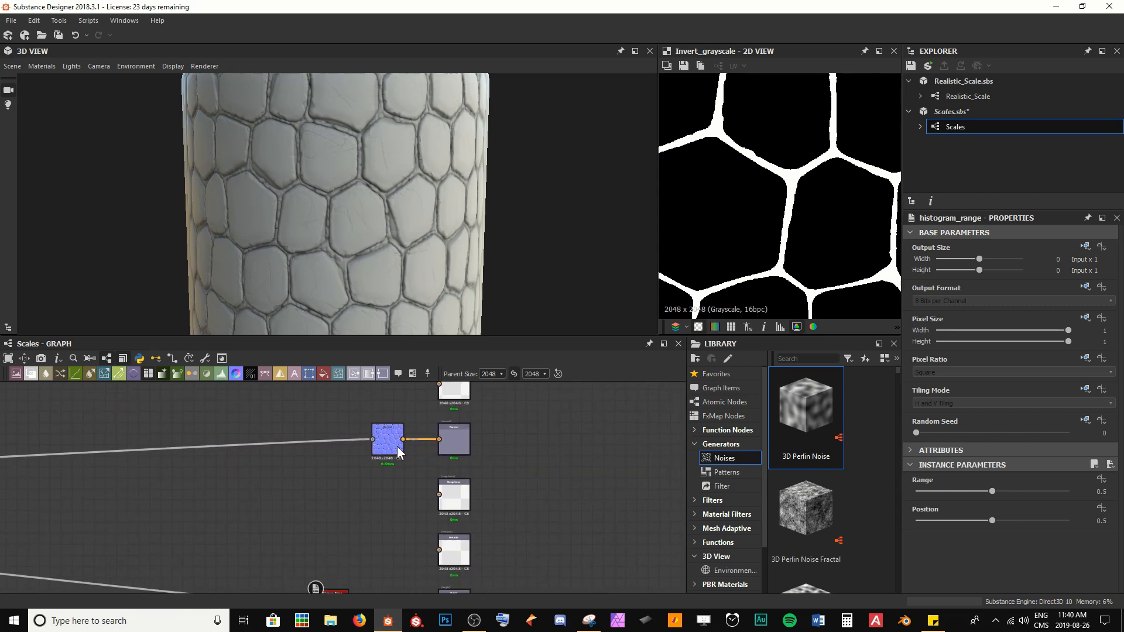
# Step: Add a Uniform Color node near the outputs and switch it to Grayscale mode
pyautogui.moveTo(321, 374); pyautogui.dragTo(339, 406)
pyautogui.moveTo(339, 406); pyautogui.dragTo(314, 466, button='middle')
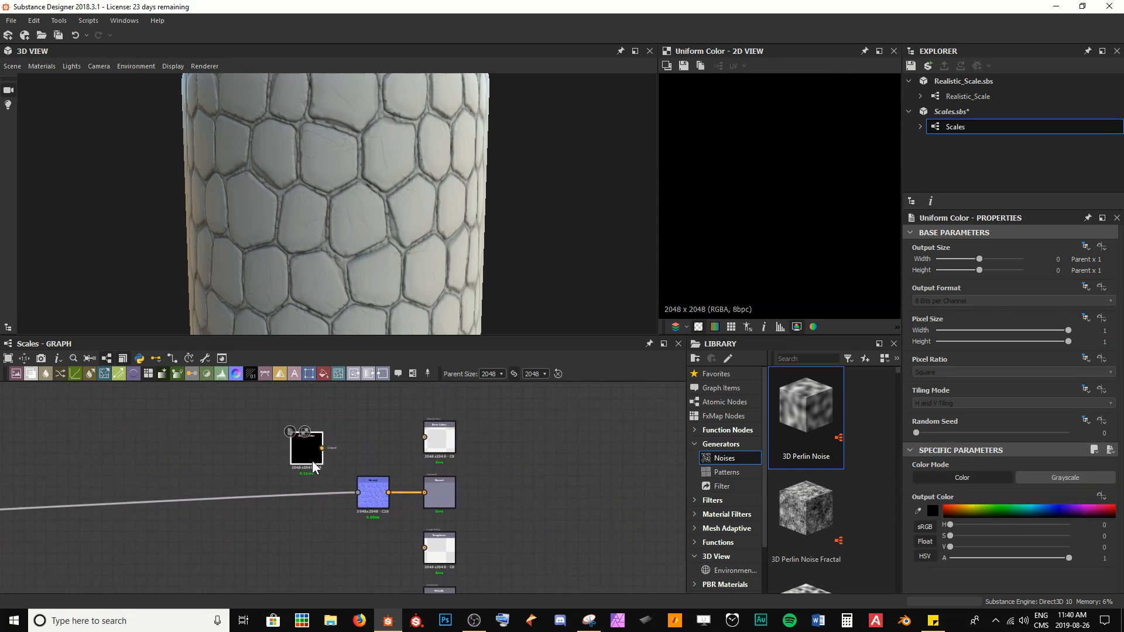
pyautogui.click(1047, 477)
# Step: Connect the Uniform Color node to both the Base Color and Roughness outputs
pyautogui.moveTo(345, 438); pyautogui.dragTo(424, 436)
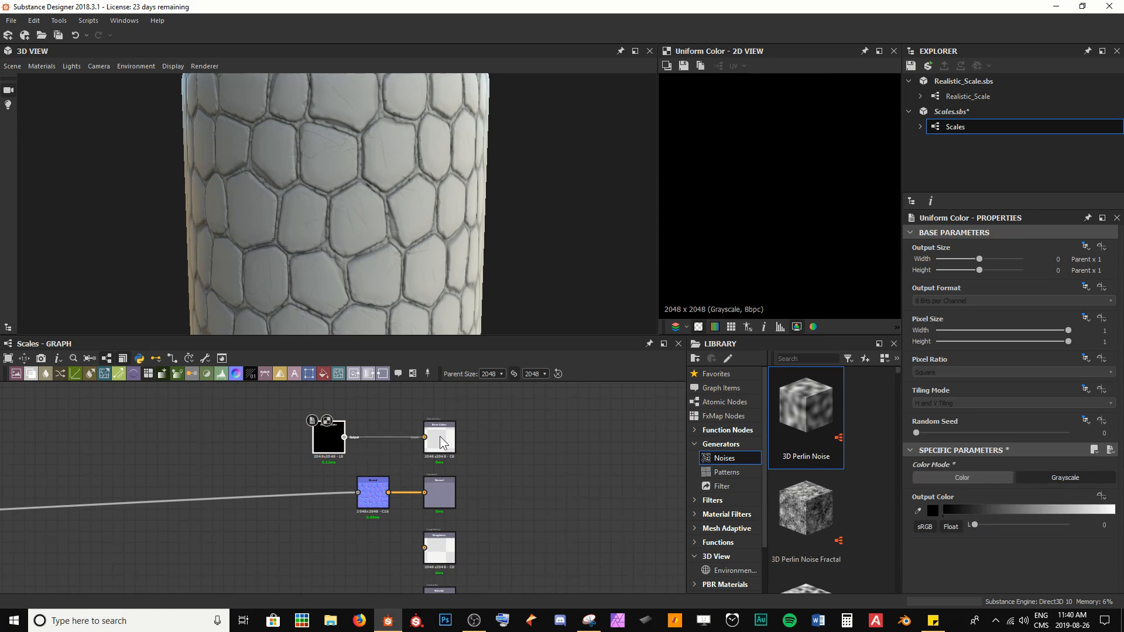
pyautogui.scroll(-2, 386, 445)
pyautogui.moveTo(353, 441); pyautogui.dragTo(409, 519)
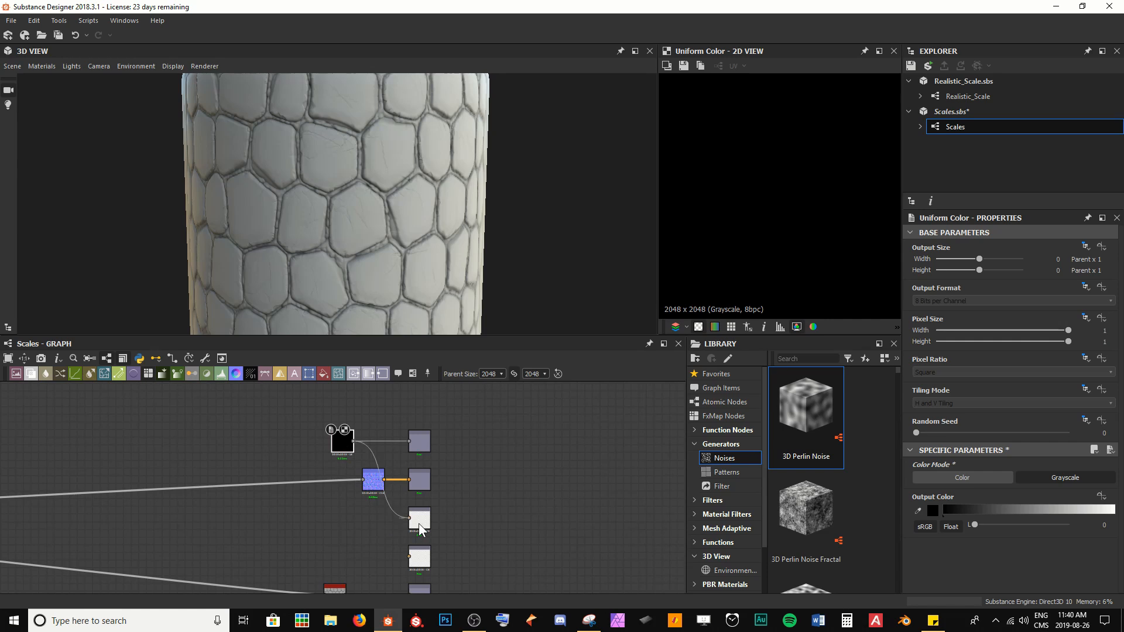
pyautogui.moveTo(371, 532); pyautogui.dragTo(385, 497, button='middle')
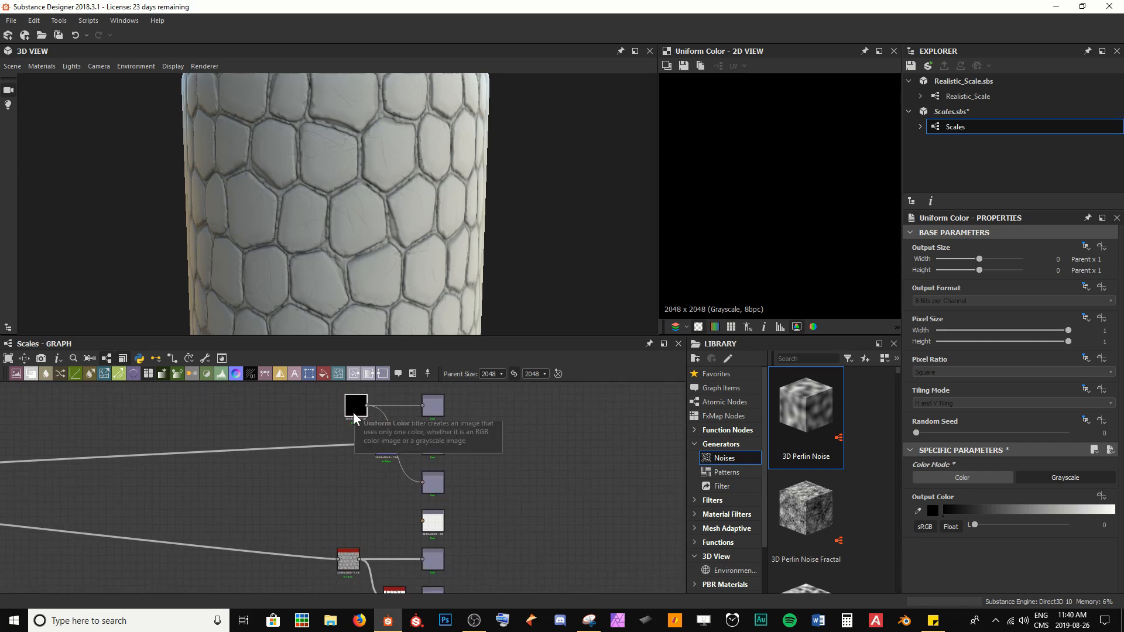
# Step: Preview the Base Color and Roughness outputs in the 2D view
pyautogui.scroll(2, 433, 407)
pyautogui.doubleClick(434, 407)
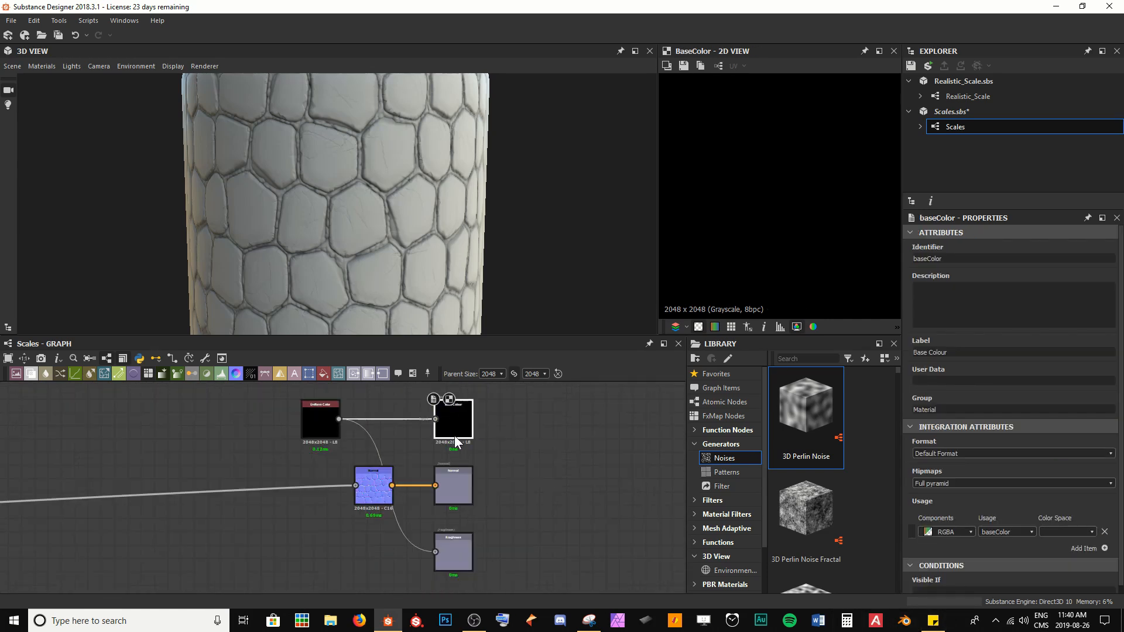
pyautogui.moveTo(466, 544)
pyautogui.mouseDown(button='middle')
pyautogui.moveTo(473, 479)
pyautogui.moveTo(464, 533)
pyautogui.mouseUp(button='middle')
pyautogui.doubleClick(469, 486)
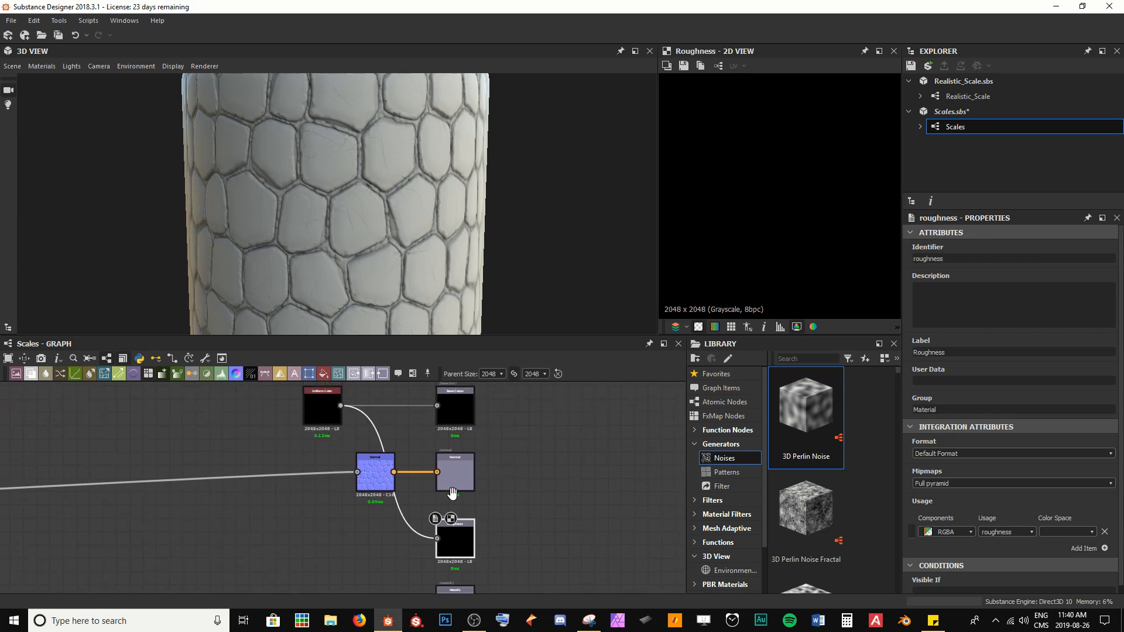
# Step: Set the Uniform Color node's gray value to about 0.51
pyautogui.click(329, 416)
pyautogui.click(1022, 525)
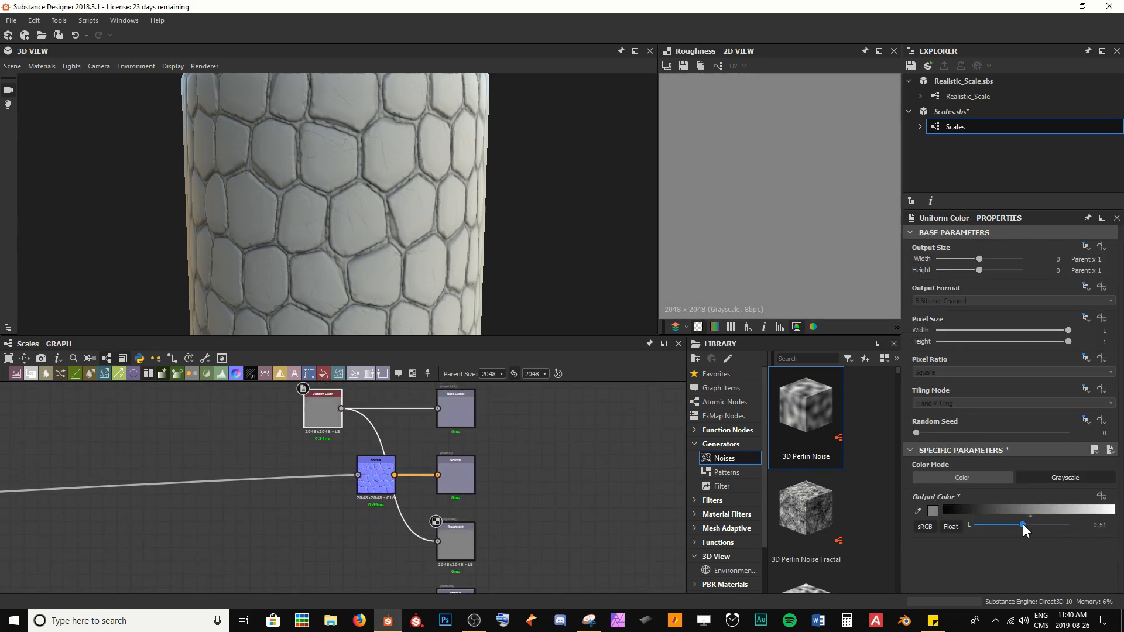
# Step: Add a second Uniform Color node near the Metallic output and switch it to Grayscale mode
pyautogui.scroll(-3, 461, 483)
pyautogui.moveTo(448, 504); pyautogui.dragTo(448, 426, button='middle')
pyautogui.scroll(4, 405, 452)
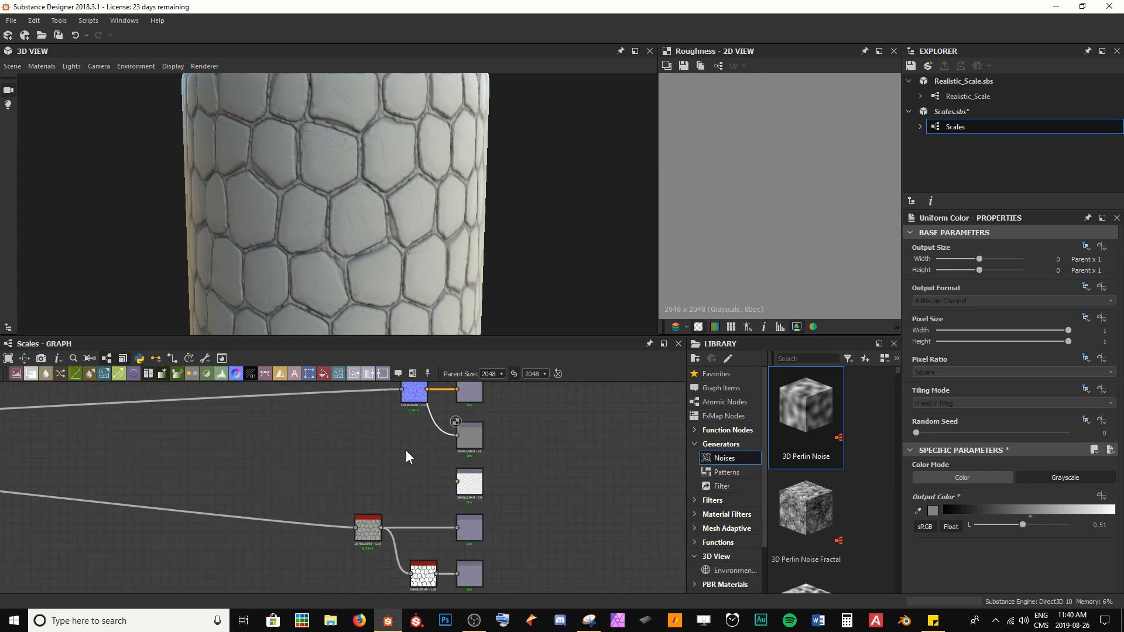
pyautogui.moveTo(323, 374); pyautogui.dragTo(371, 495)
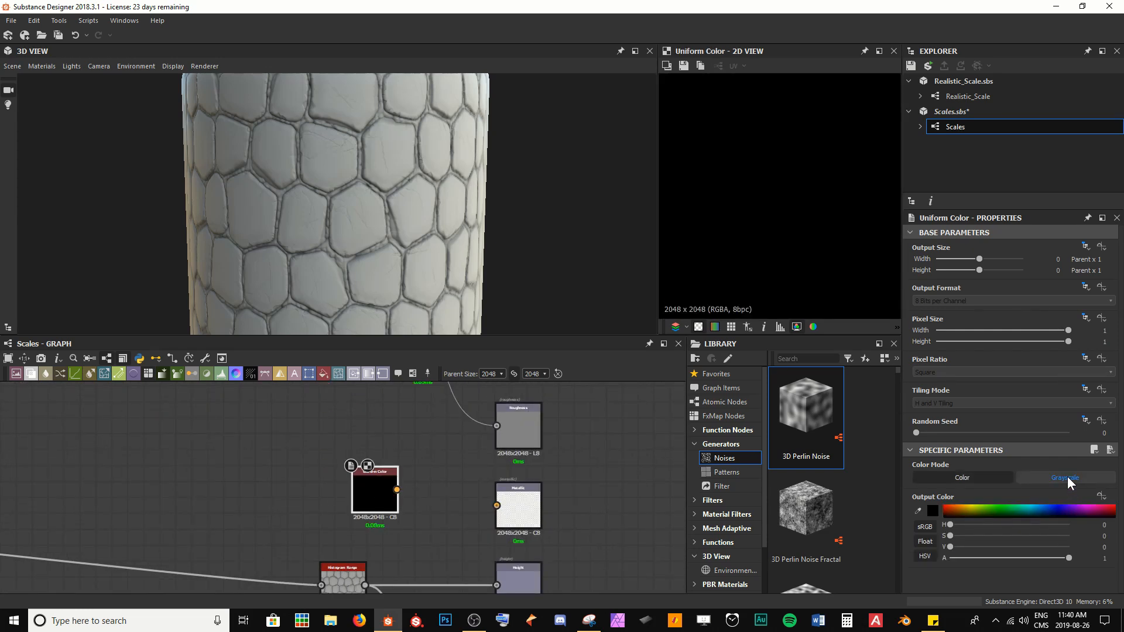
pyautogui.click(1035, 478)
# Step: Connect the second Uniform Color node to the Metallic output and save the package
pyautogui.moveTo(397, 490); pyautogui.dragTo(496, 505)
pyautogui.moveTo(372, 487); pyautogui.dragTo(469, 503)
pyautogui.moveTo(389, 444); pyautogui.dragTo(313, 540)
pyautogui.hotkey('ctrl', 's')
# Step: Show the graph outputs in the 3D view and orbit the model
pyautogui.scroll(-5, 283, 526)
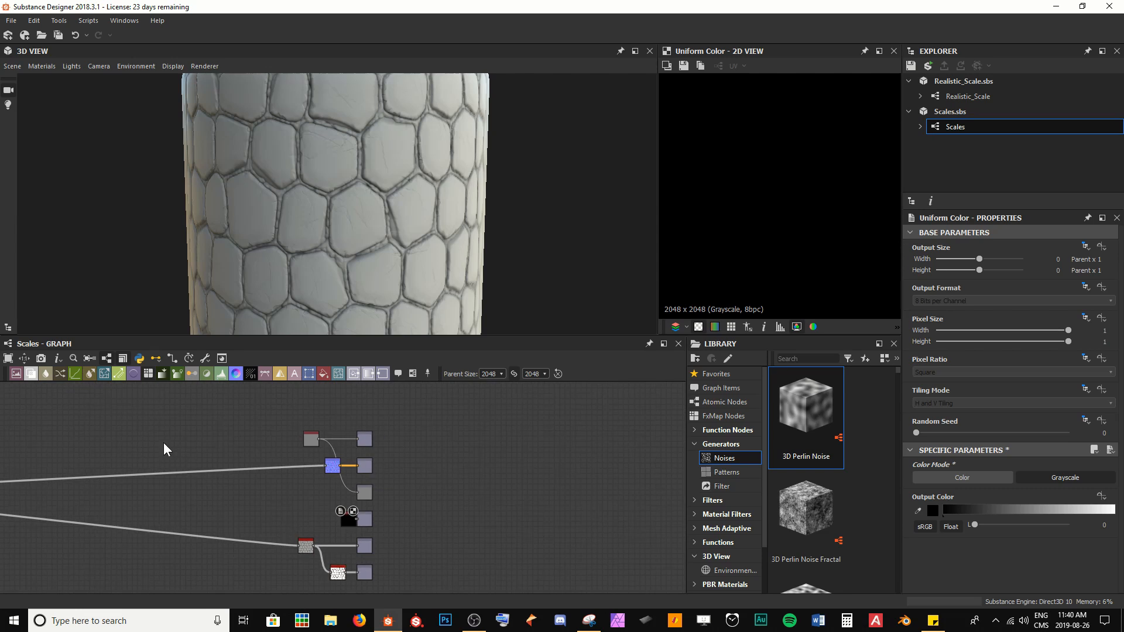
pyautogui.moveTo(163, 443); pyautogui.dragTo(220, 434, button='middle')
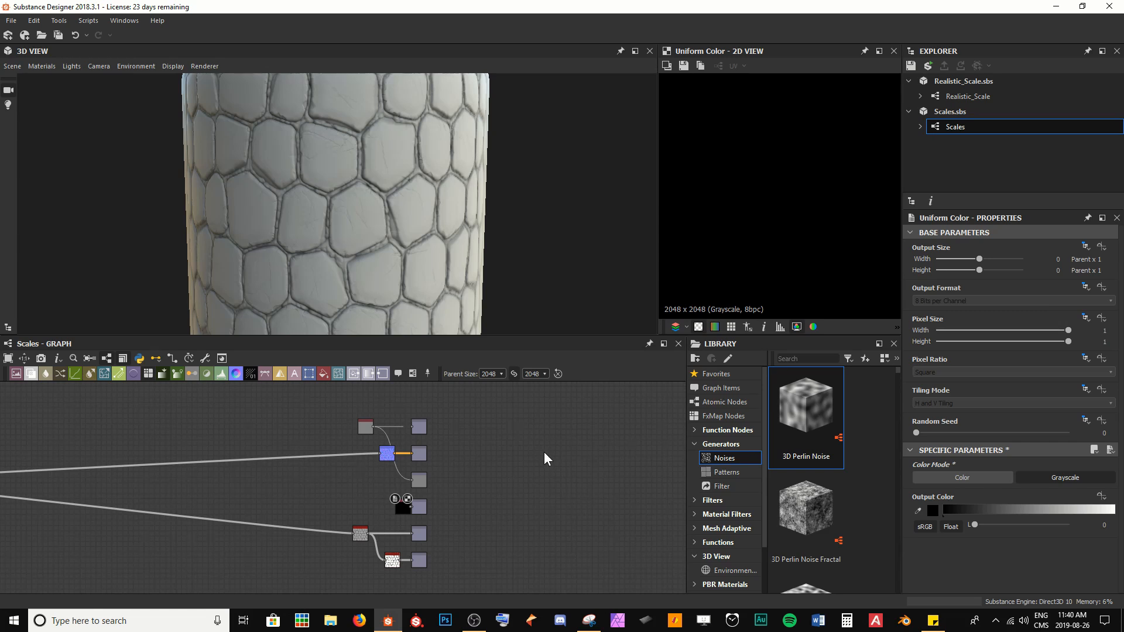
pyautogui.rightClick(514, 451)
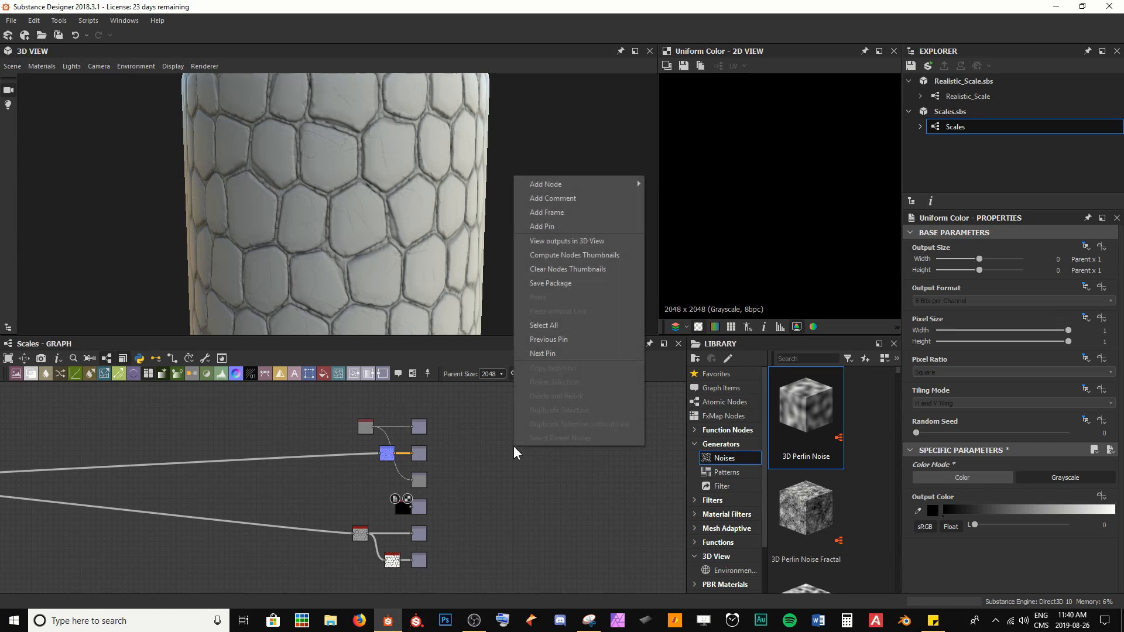
pyautogui.click(574, 241)
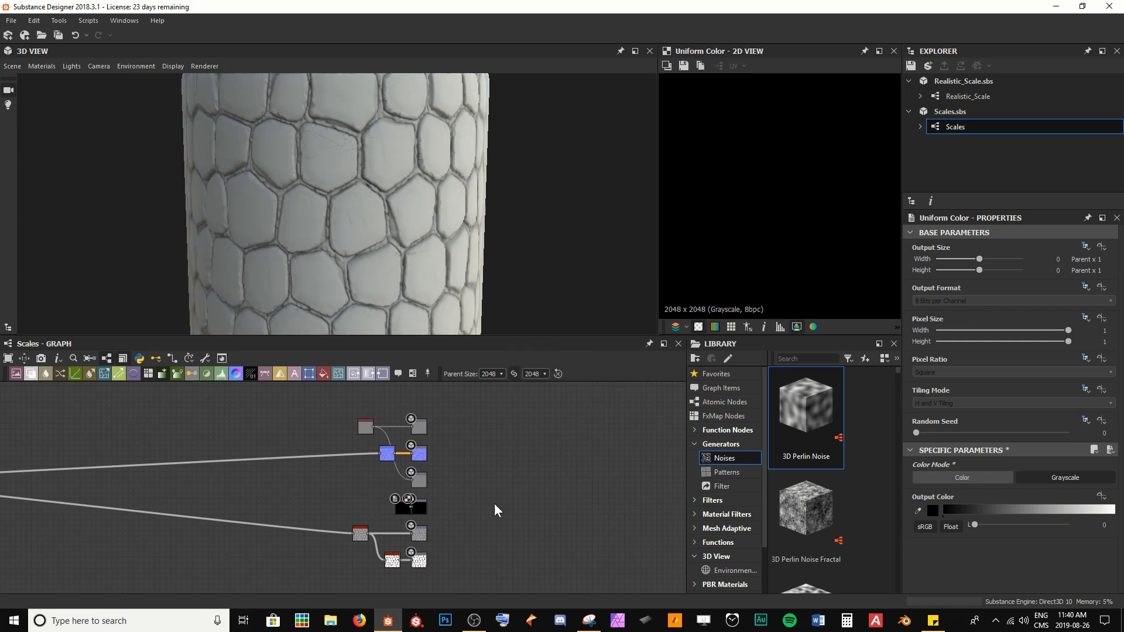
pyautogui.moveTo(445, 291); pyautogui.dragTo(376, 244)
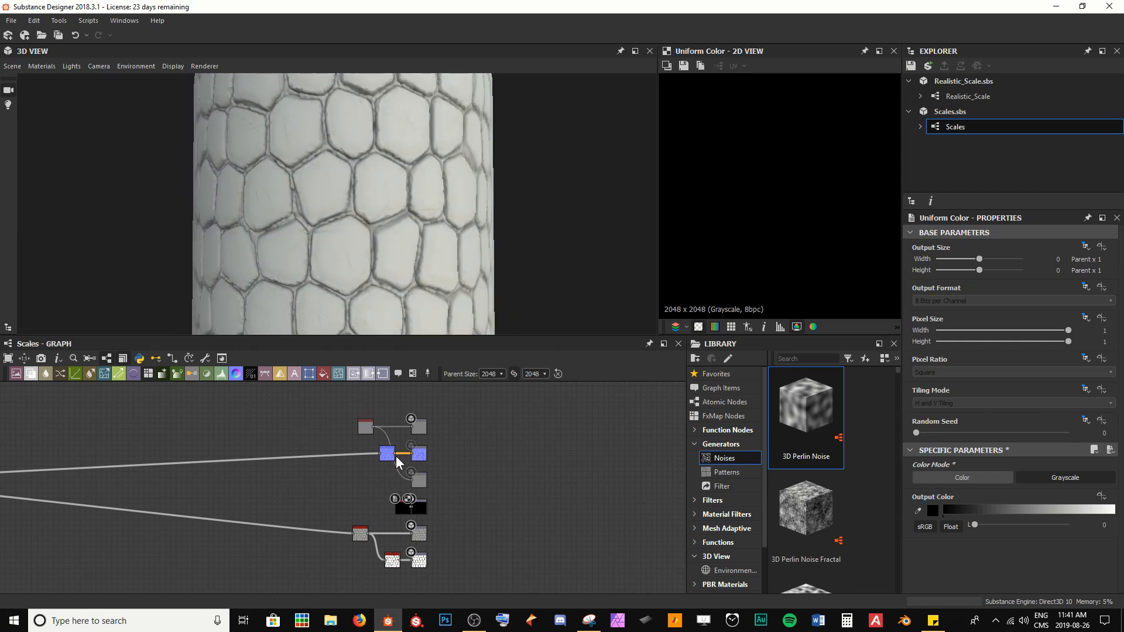
# Step: Set the first Uniform Color node's gray value to 0.5 and save the package
pyautogui.scroll(5, 390, 458)
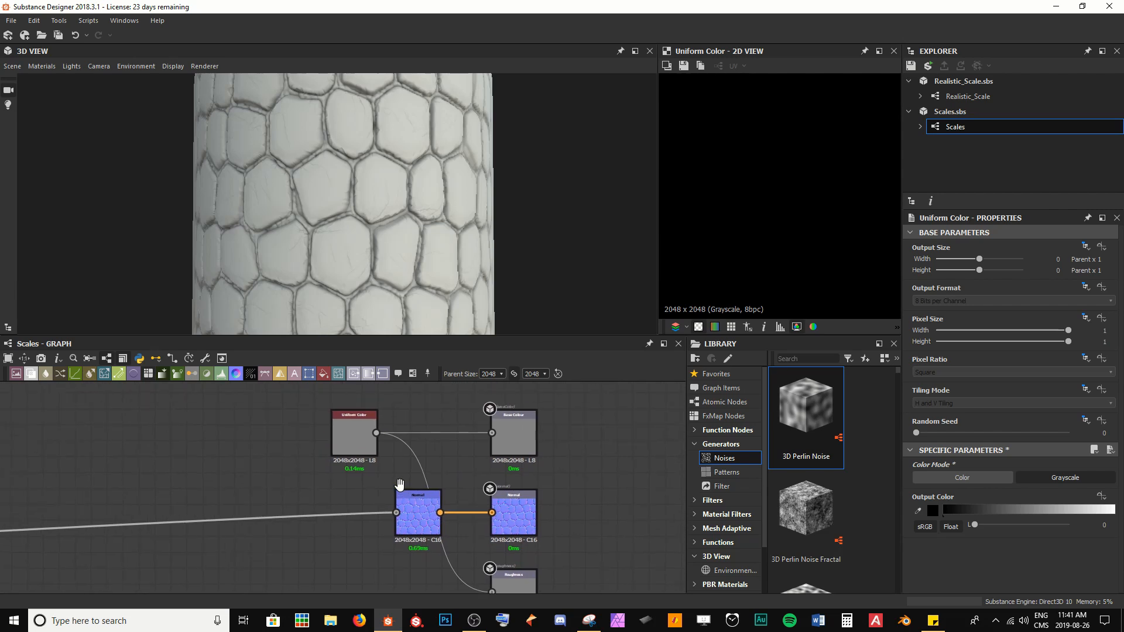
pyautogui.click(336, 421)
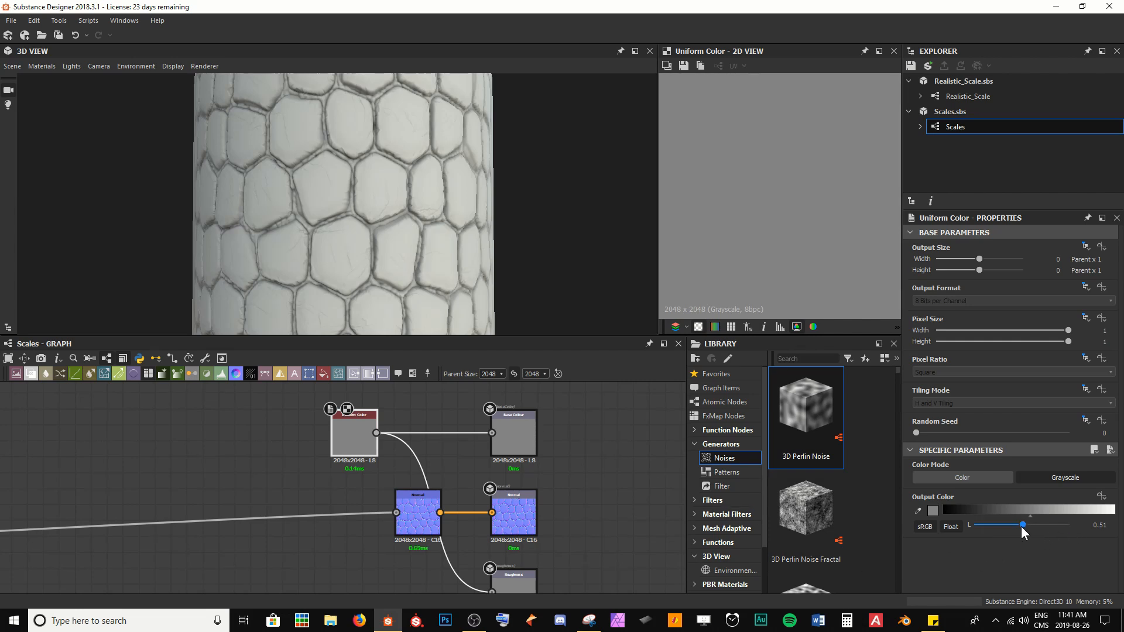
pyautogui.moveTo(1020, 525); pyautogui.dragTo(1019, 526)
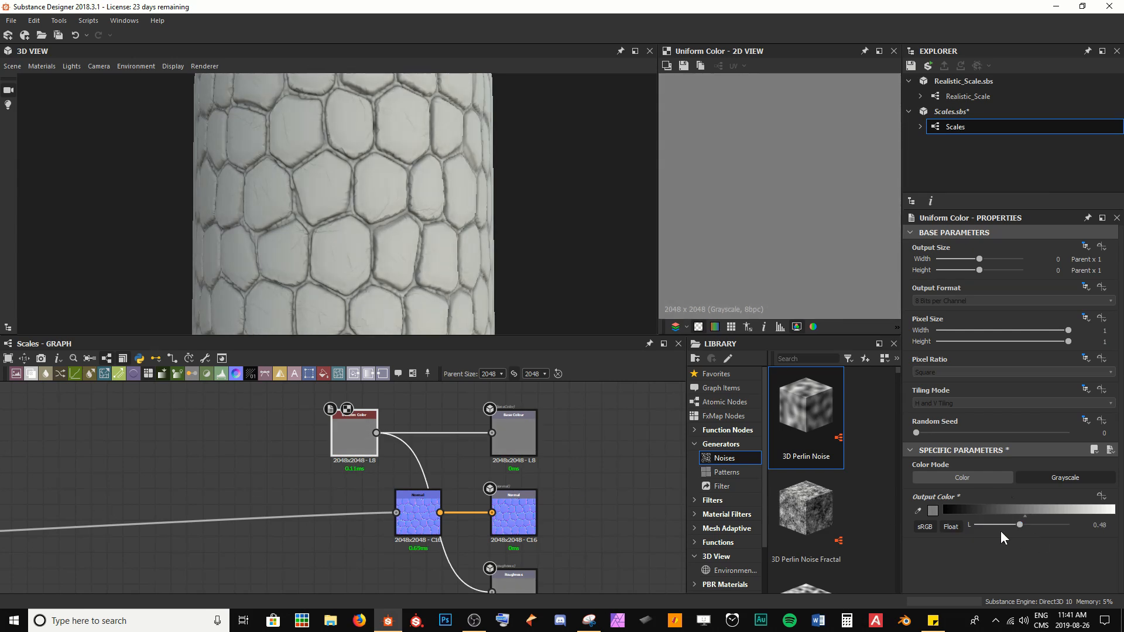
pyautogui.moveTo(1020, 528)
pyautogui.mouseDown()
pyautogui.moveTo(998, 525)
pyautogui.moveTo(1052, 521)
pyautogui.moveTo(994, 518)
pyautogui.moveTo(1038, 520)
pyautogui.moveTo(1000, 521)
pyautogui.moveTo(1021, 521)
pyautogui.mouseUp()
pyautogui.write('0.5')
pyautogui.press('Return')
pyautogui.hotkey('ctrl', 's')
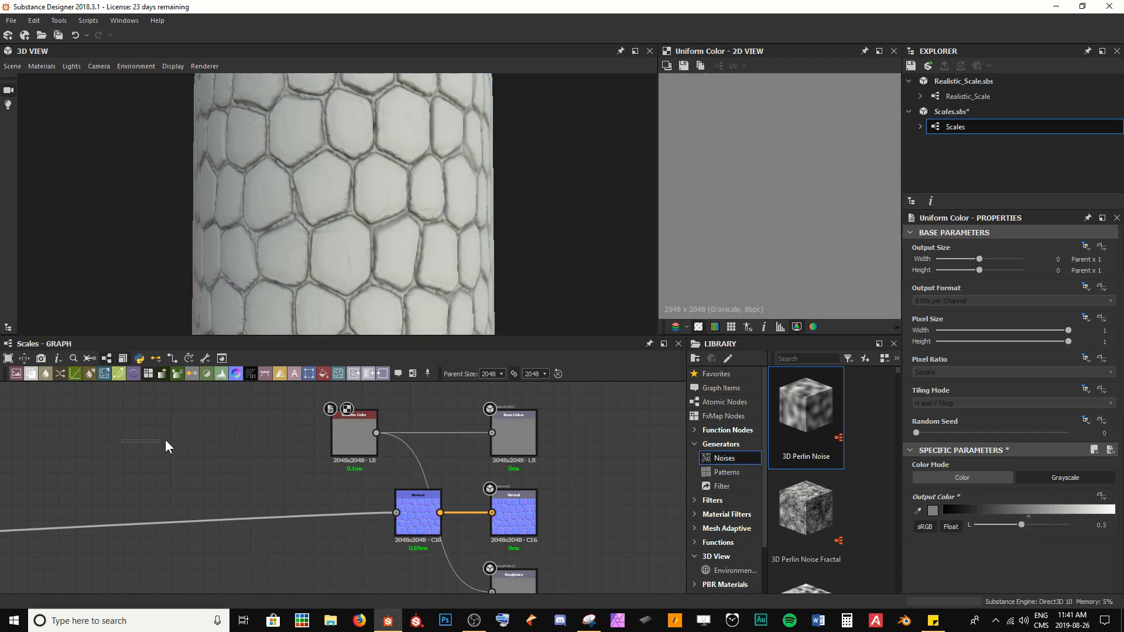
# Step: Move the Uniform Color node and Base Color output higher up in the graph
pyautogui.scroll(-5, 146, 457)
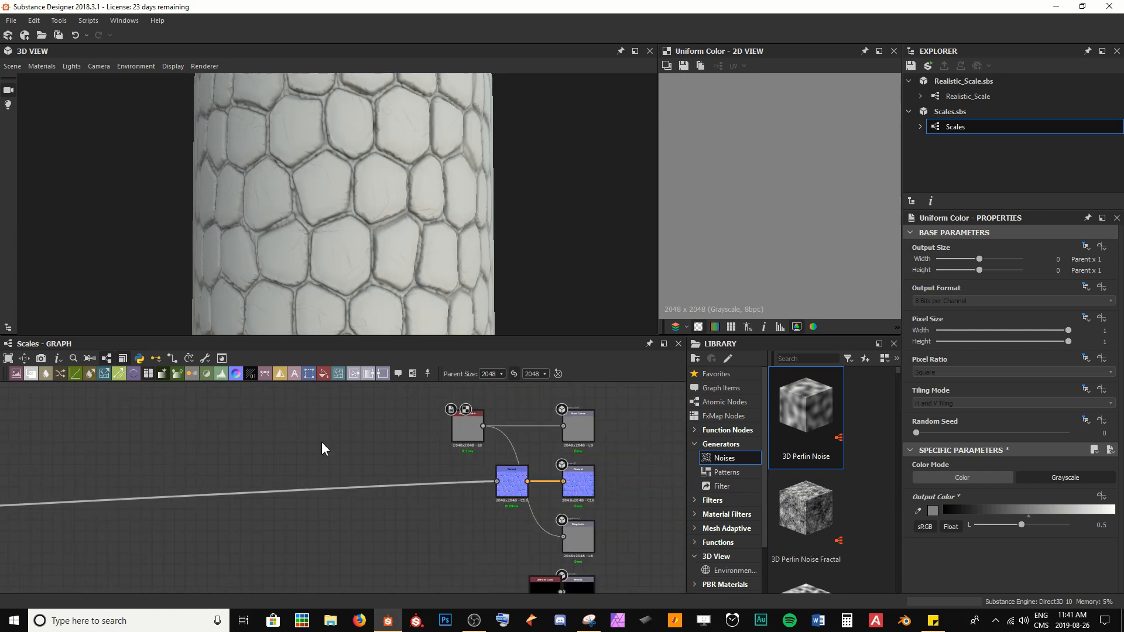
pyautogui.moveTo(230, 445); pyautogui.dragTo(508, 444, button='middle')
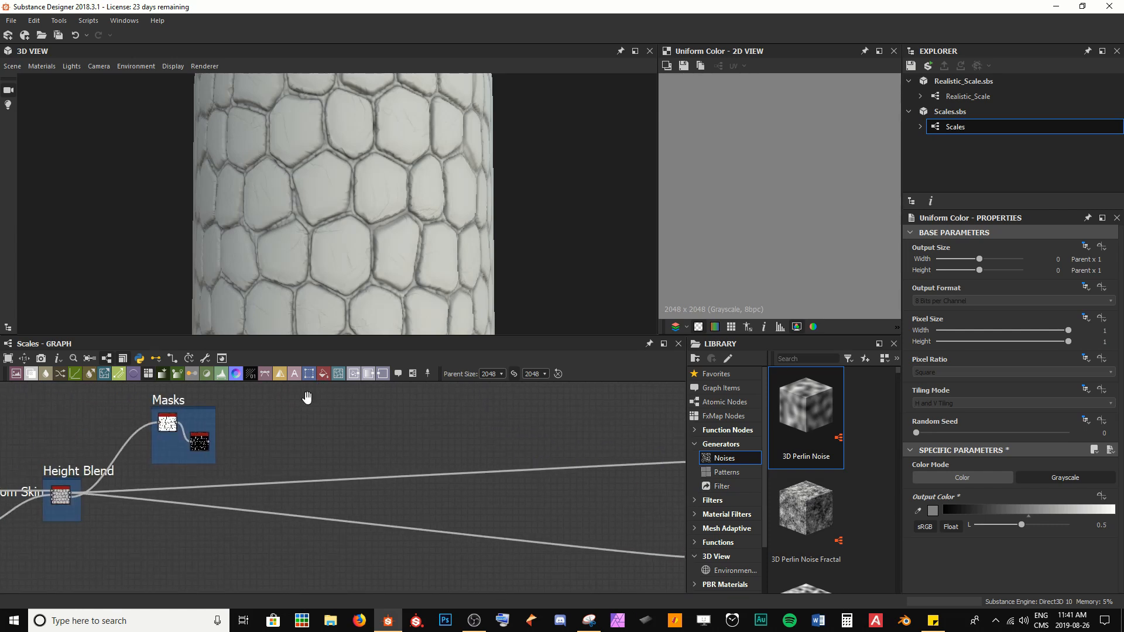
pyautogui.moveTo(306, 397); pyautogui.dragTo(193, 467, button='middle')
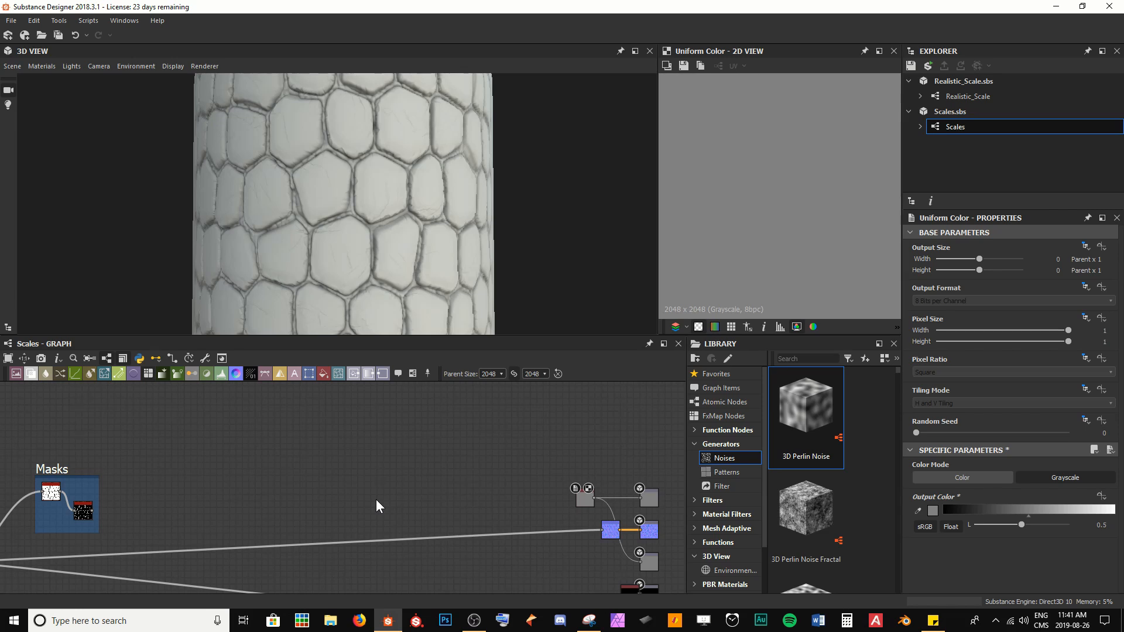
pyautogui.moveTo(415, 443); pyautogui.dragTo(644, 505)
pyautogui.moveTo(647, 496); pyautogui.dragTo(652, 404)
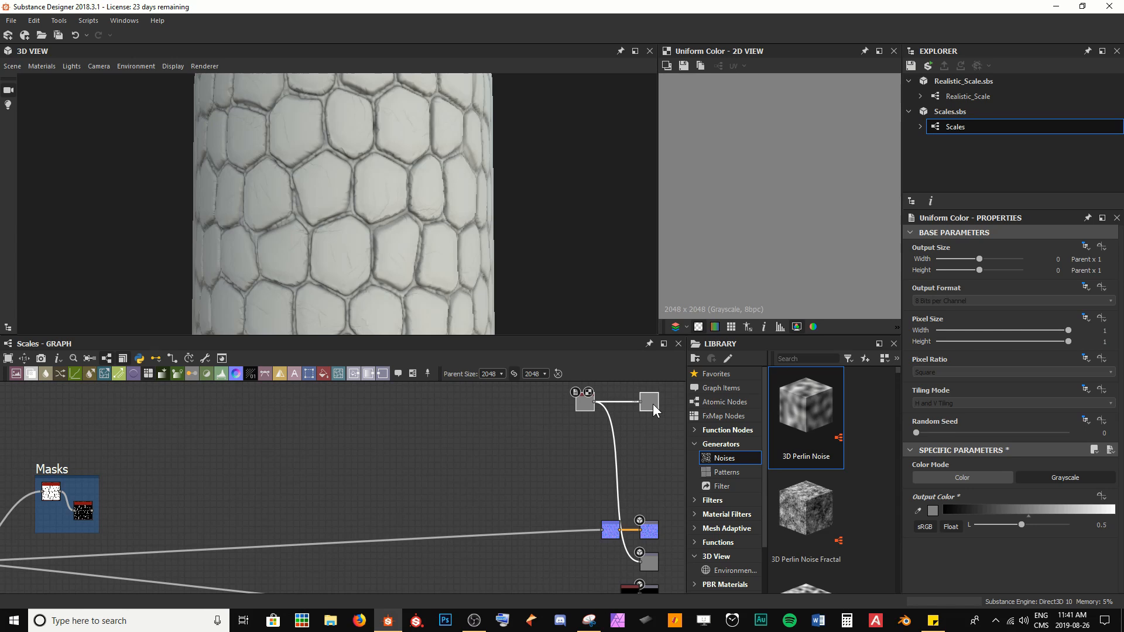
pyautogui.click(557, 446)
# Step: Preview the Height Blend node in the 2D view
pyautogui.moveTo(404, 473); pyautogui.dragTo(427, 502, button='middle')
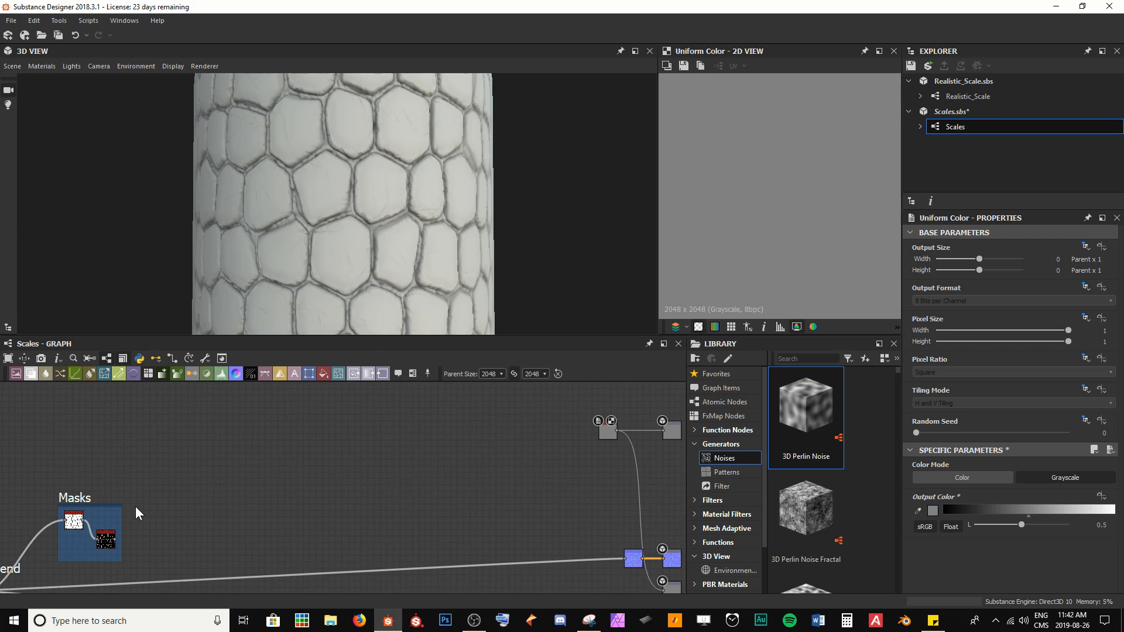
pyautogui.moveTo(135, 513); pyautogui.dragTo(283, 453, button='middle')
pyautogui.doubleClick(117, 530)
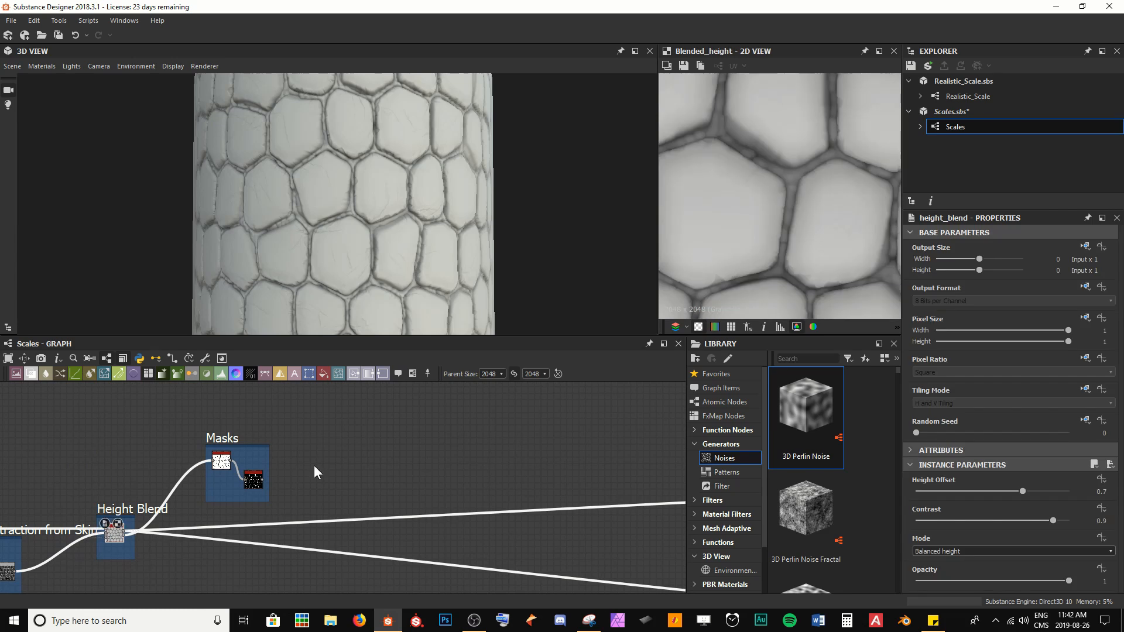
# Step: Inspect the blended height result on the model in the 3D view and in the 2D view
pyautogui.moveTo(762, 216); pyautogui.dragTo(797, 200, button='middle')
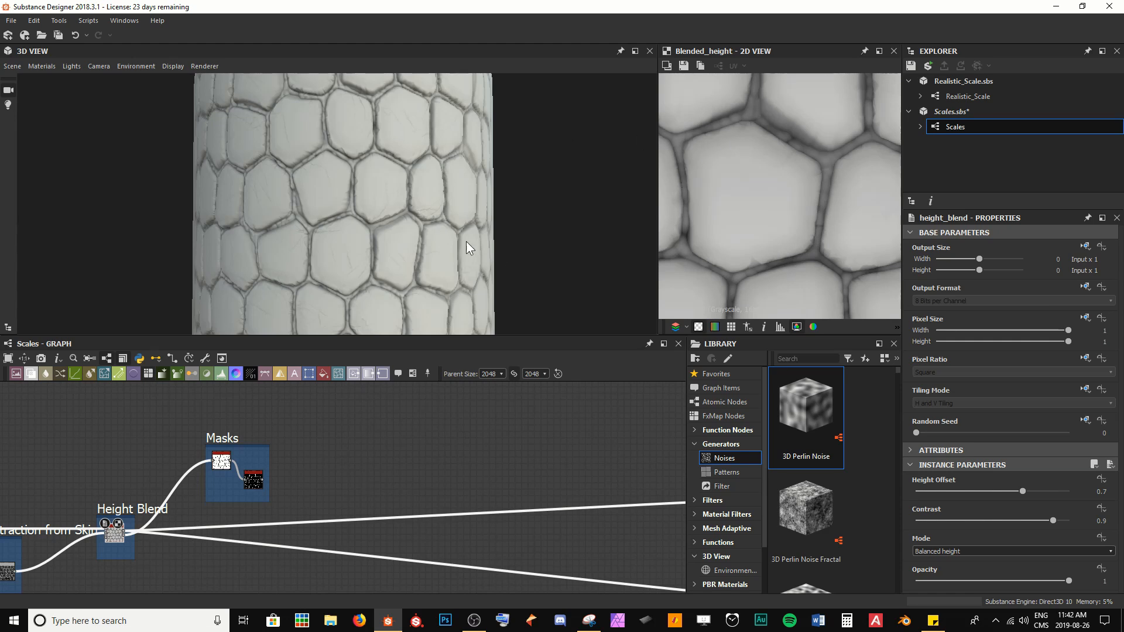
pyautogui.moveTo(466, 241)
pyautogui.mouseDown()
pyautogui.moveTo(409, 229)
pyautogui.moveTo(517, 240)
pyautogui.moveTo(442, 228)
pyautogui.moveTo(345, 162)
pyautogui.moveTo(275, 151)
pyautogui.moveTo(353, 157)
pyautogui.mouseUp()
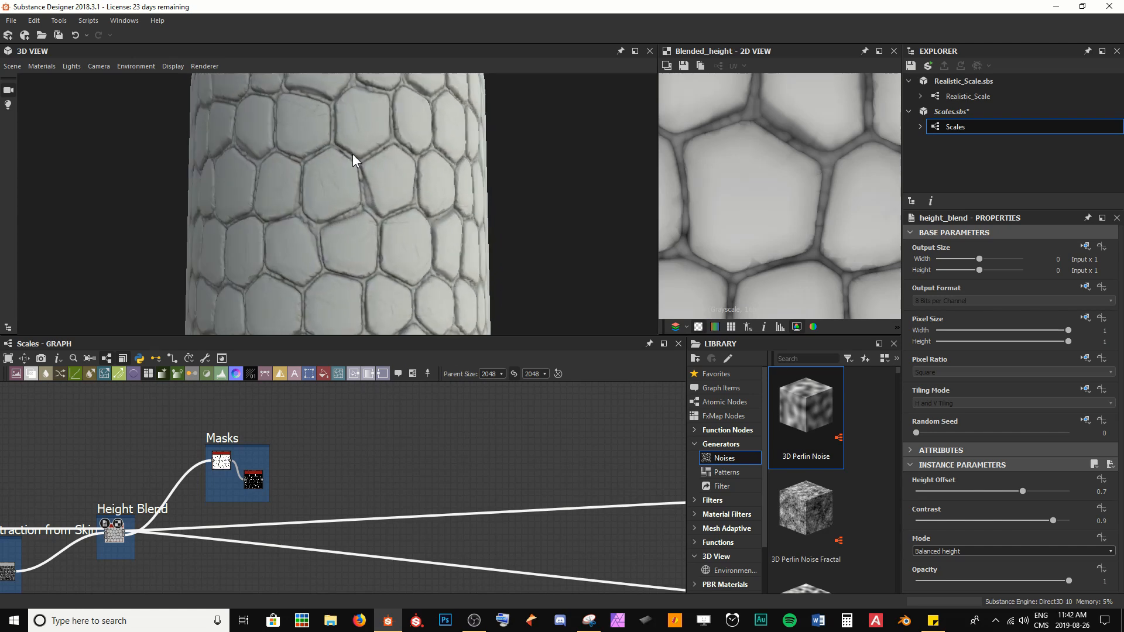
pyautogui.moveTo(345, 209); pyautogui.dragTo(224, 88, button='right')
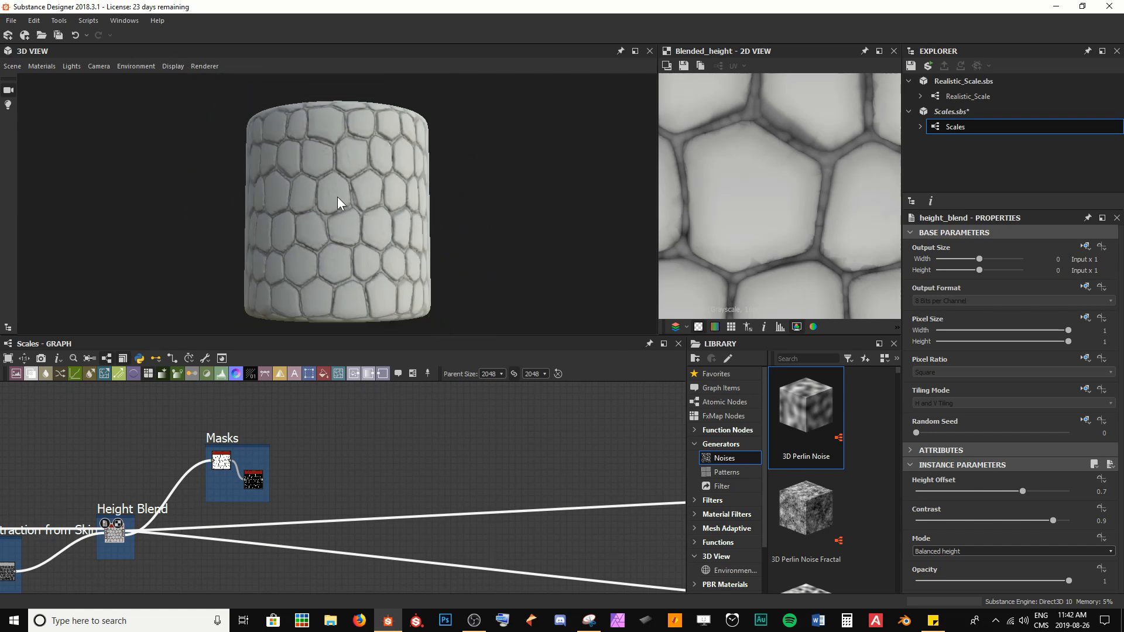
pyautogui.scroll(1, 339, 196)
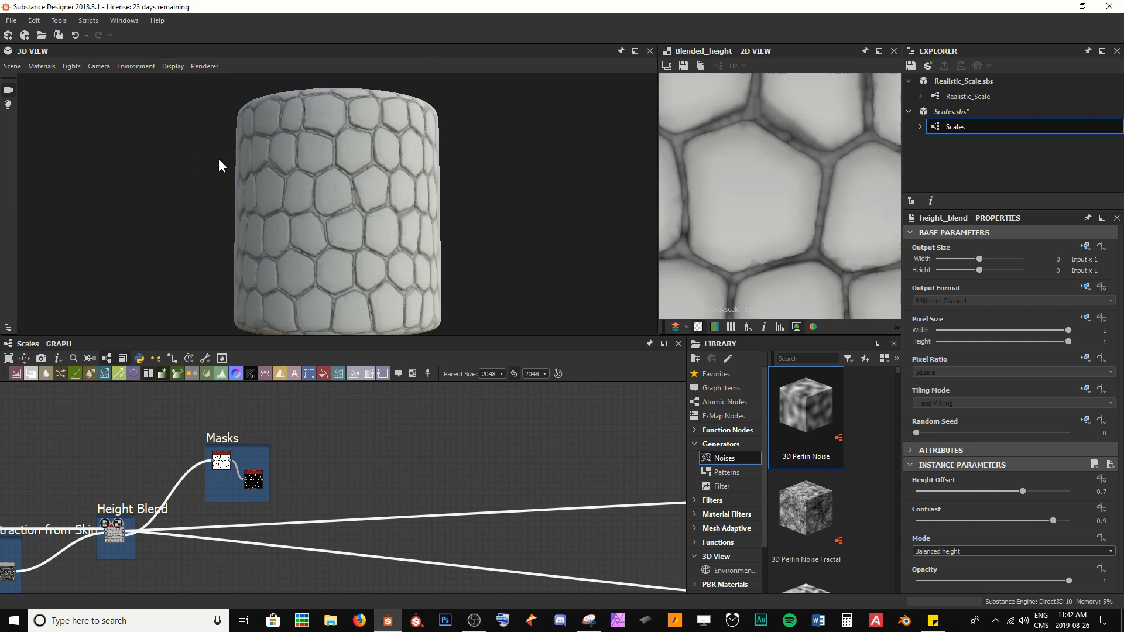
pyautogui.moveTo(355, 247); pyautogui.dragTo(356, 240)
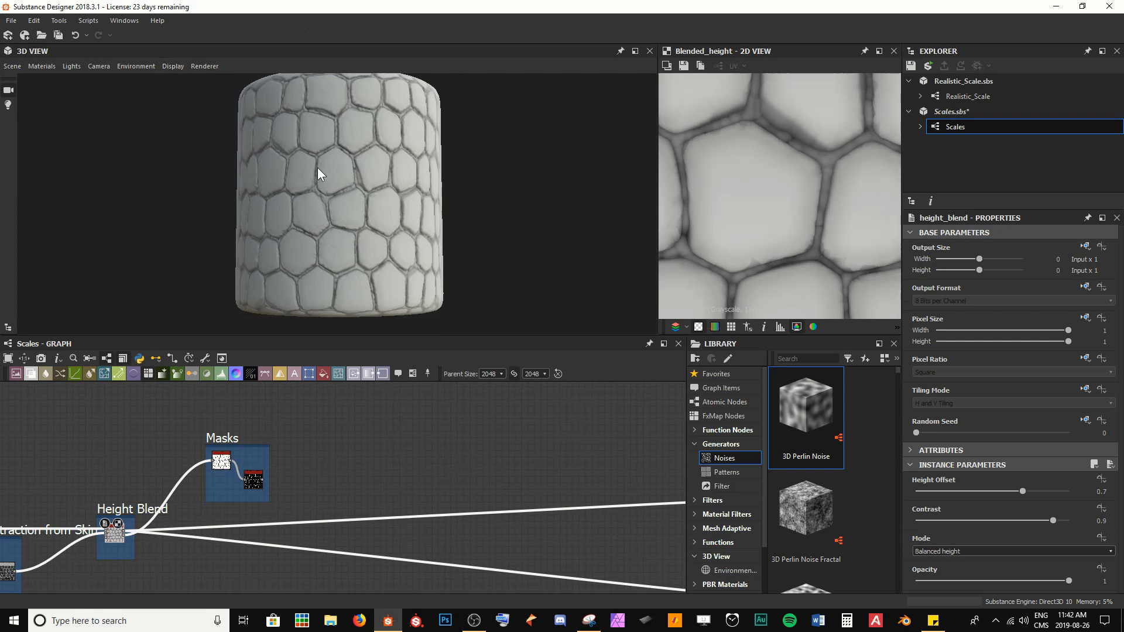
pyautogui.moveTo(318, 168); pyautogui.dragTo(318, 172)
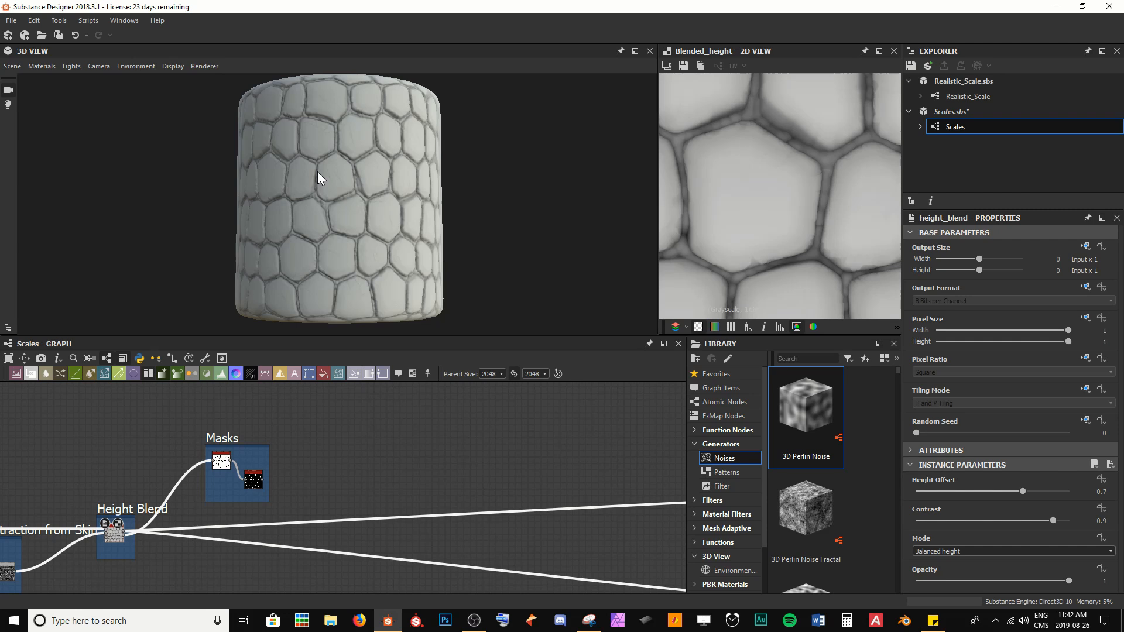
# Step: Add a Gradient Map node beside the Histogram Range node at the end of the Skin frame
pyautogui.moveTo(311, 497); pyautogui.dragTo(412, 414, button='middle')
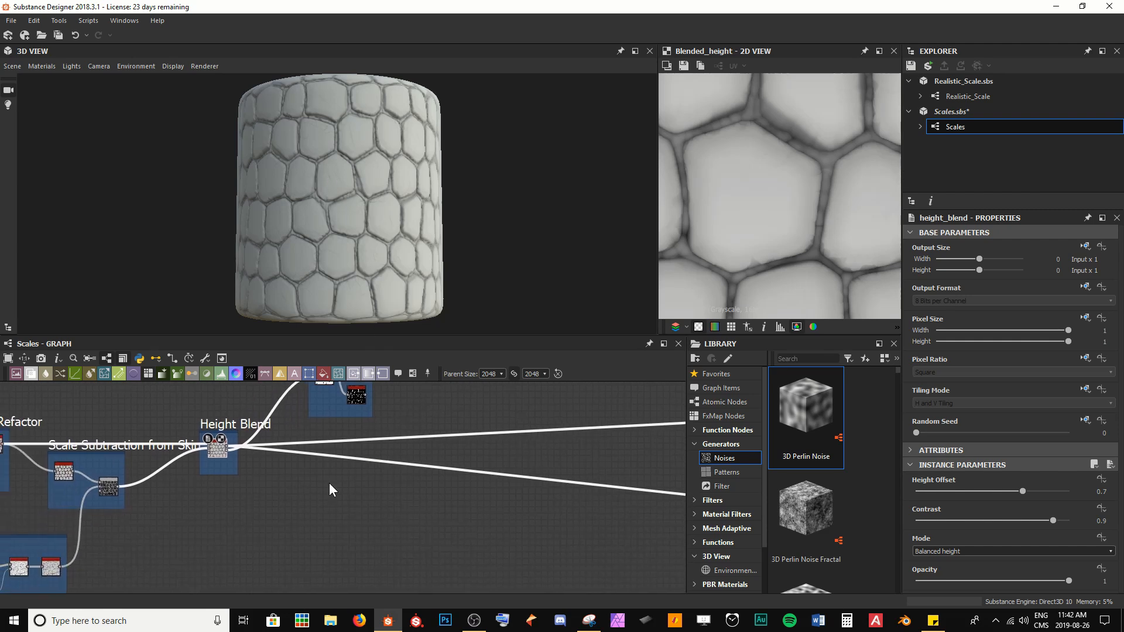
pyautogui.moveTo(267, 515); pyautogui.dragTo(395, 450, button='middle')
pyautogui.moveTo(317, 456); pyautogui.dragTo(318, 486, button='middle')
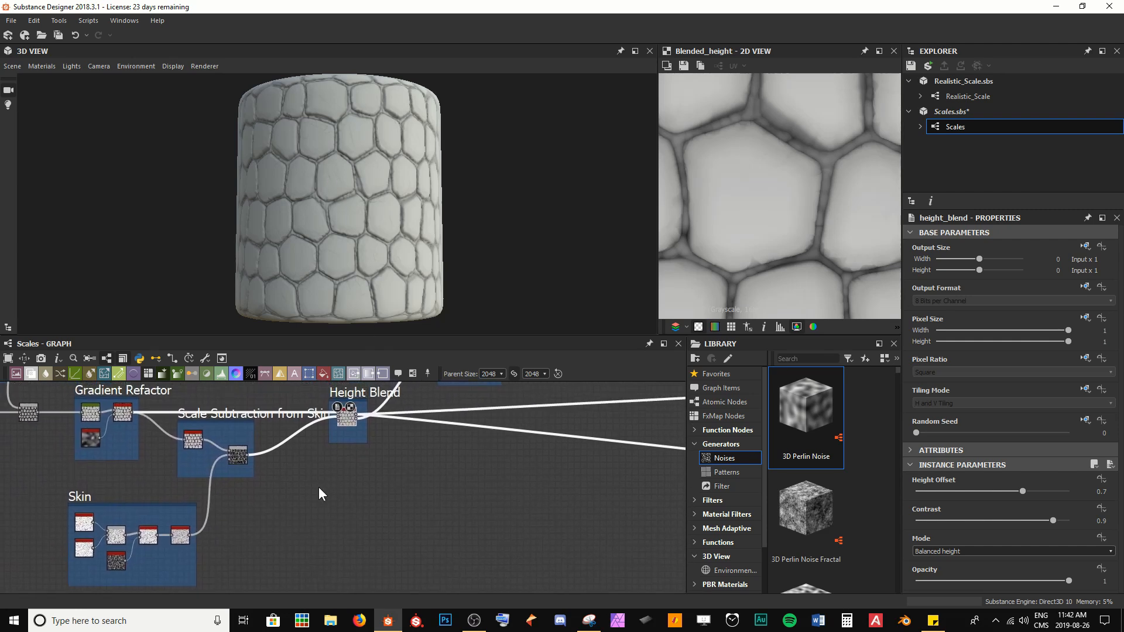
pyautogui.click(181, 541)
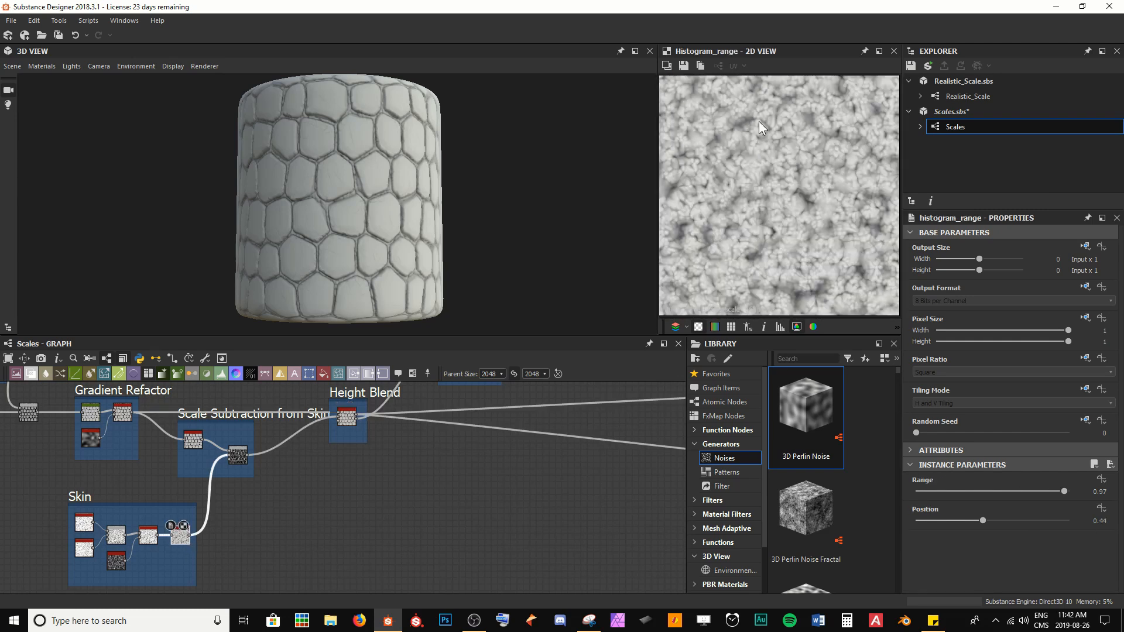
pyautogui.scroll(4, 250, 498)
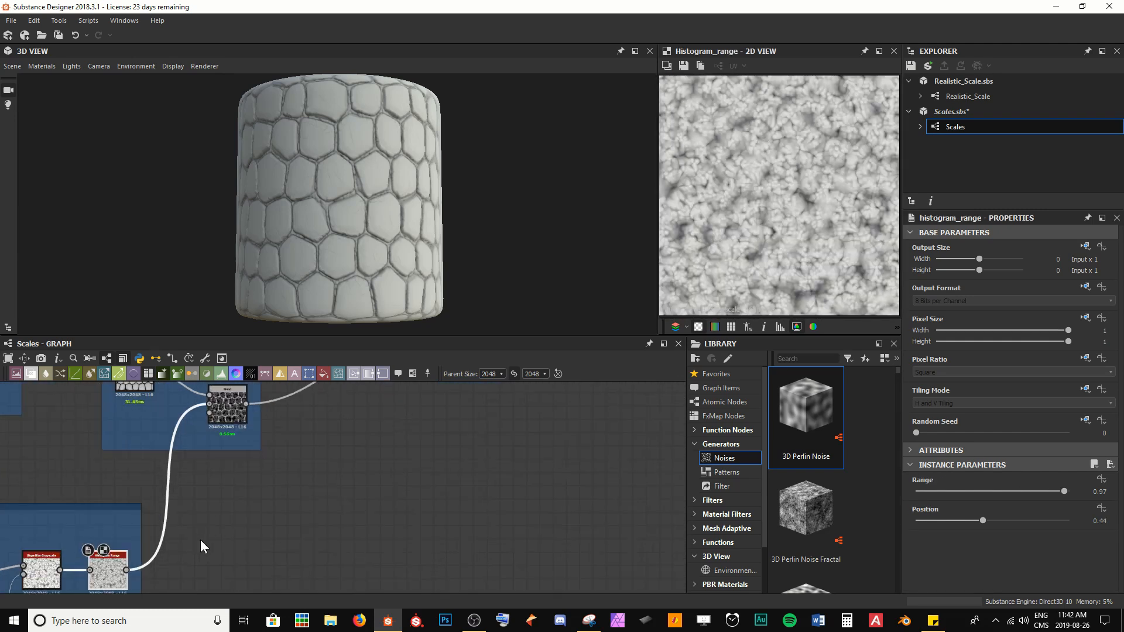
pyautogui.moveTo(205, 548); pyautogui.dragTo(399, 463, button='middle')
pyautogui.scroll(2, 400, 479)
pyautogui.press('space')
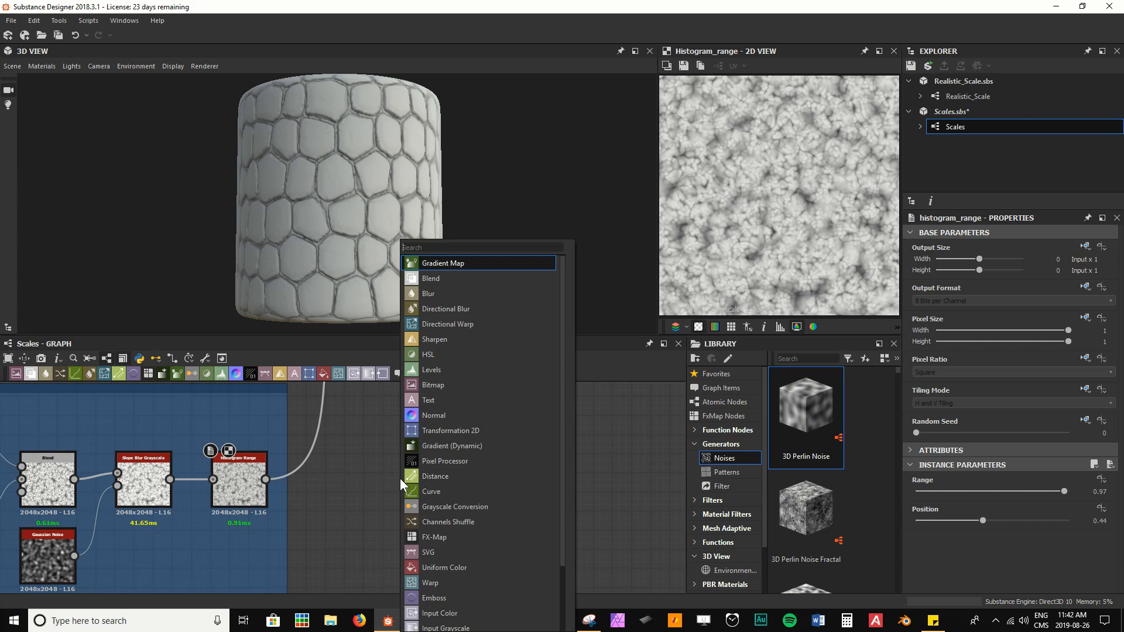
pyautogui.write('gr')
pyautogui.press('Return')
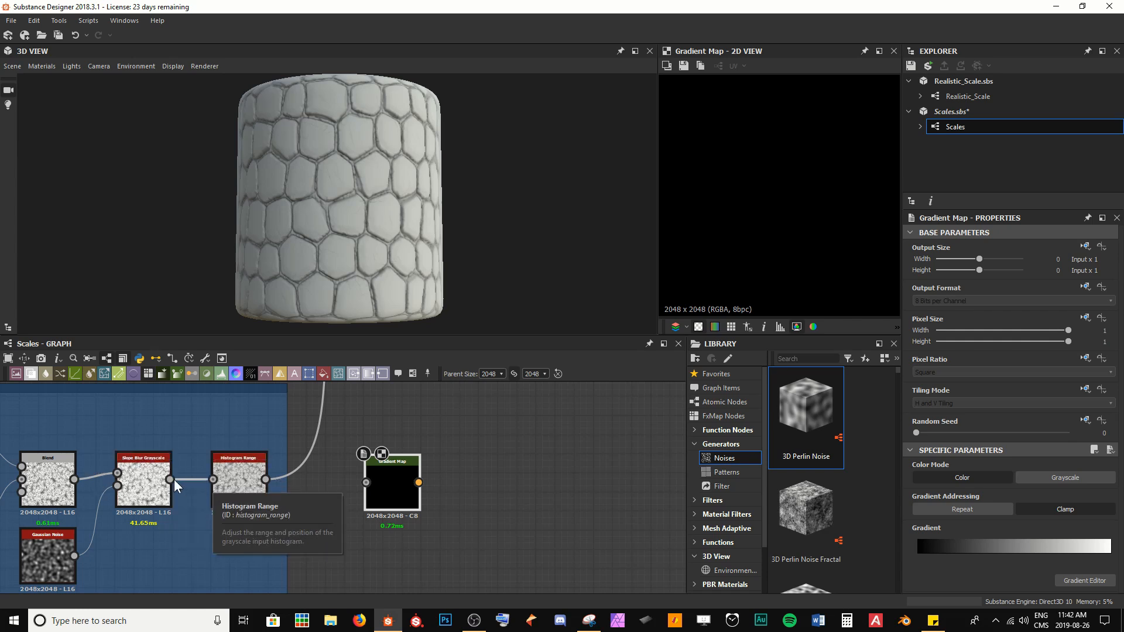
# Step: Connect the Histogram Range output into the Gradient Map input and place the Gradient Map node closer
pyautogui.doubleClick(147, 476)
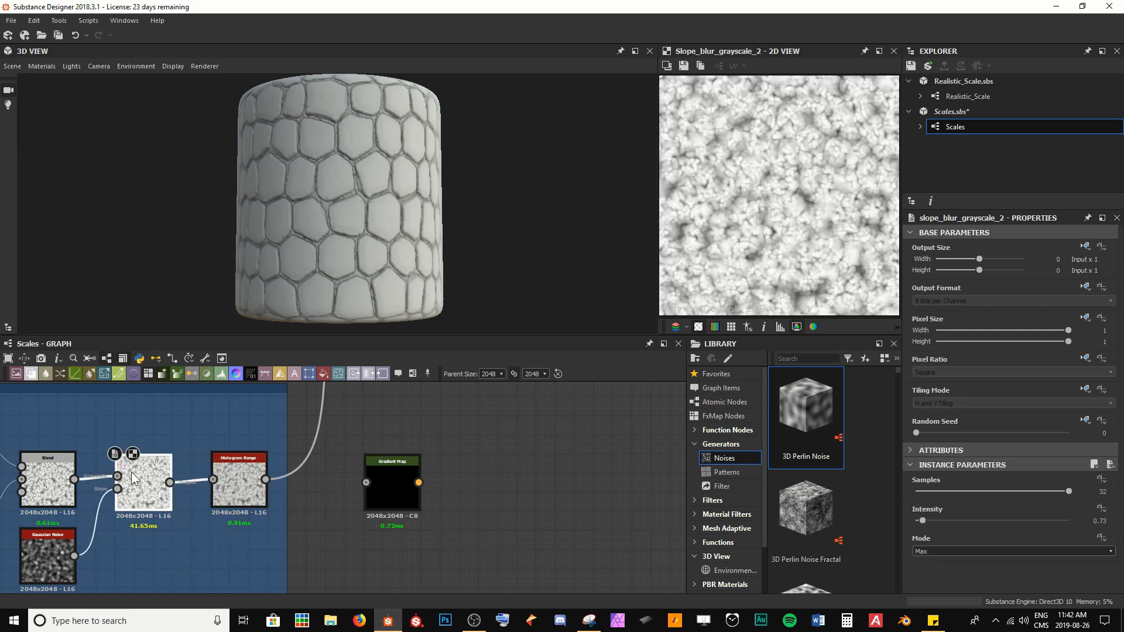
pyautogui.moveTo(265, 480); pyautogui.dragTo(581, 496)
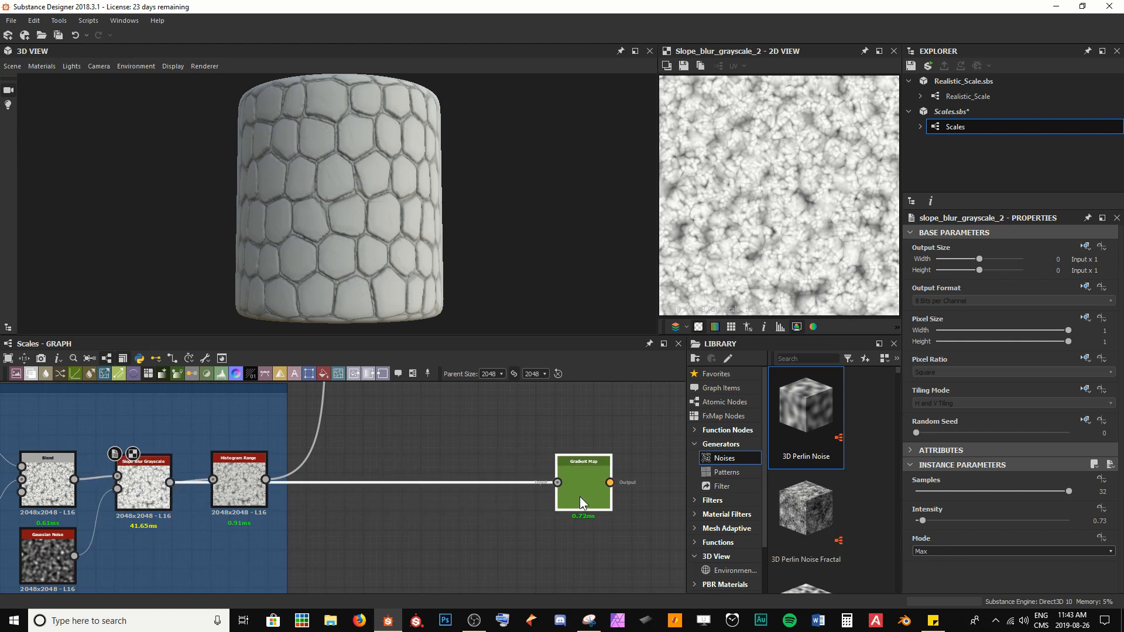
pyautogui.doubleClick(255, 487)
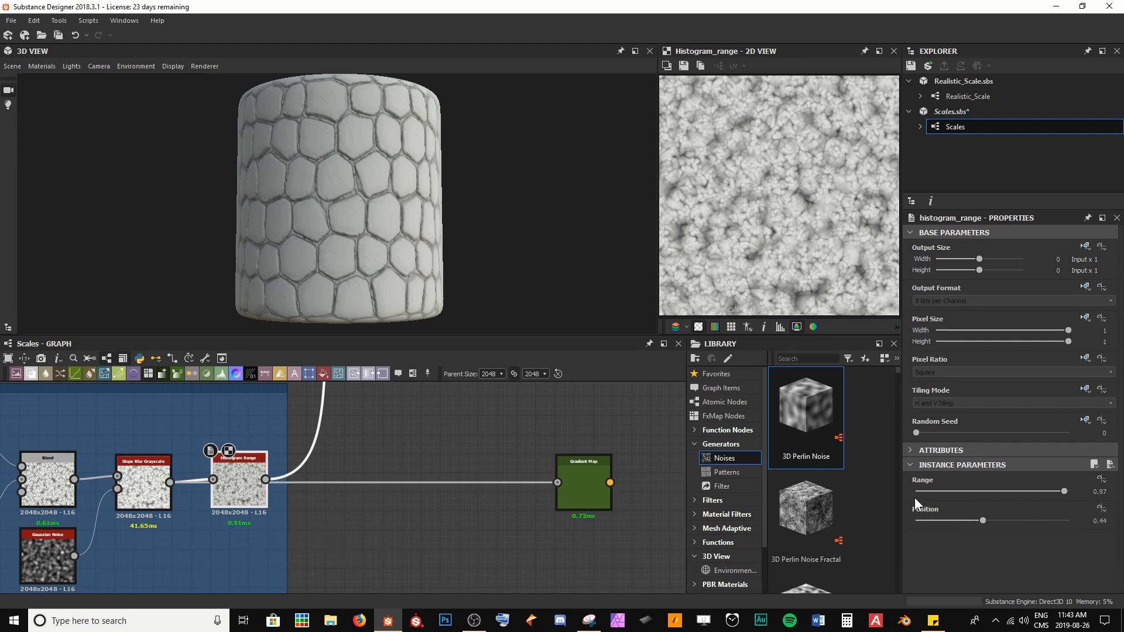
pyautogui.scroll(2, 234, 487)
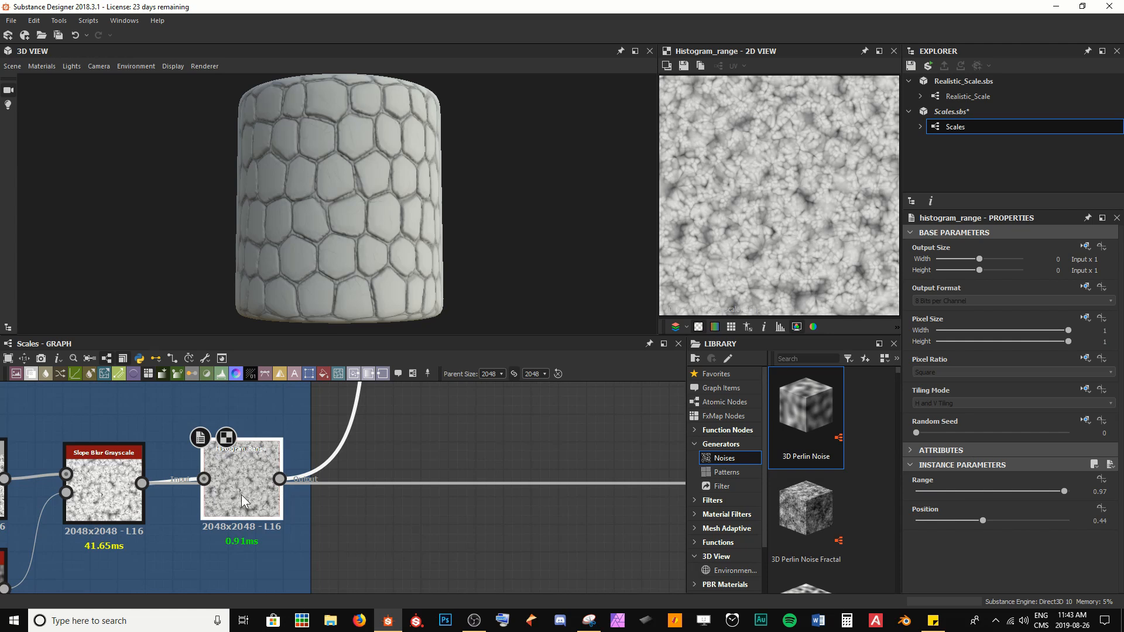
pyautogui.moveTo(481, 469); pyautogui.dragTo(344, 462, button='middle')
pyautogui.scroll(-1, 343, 462)
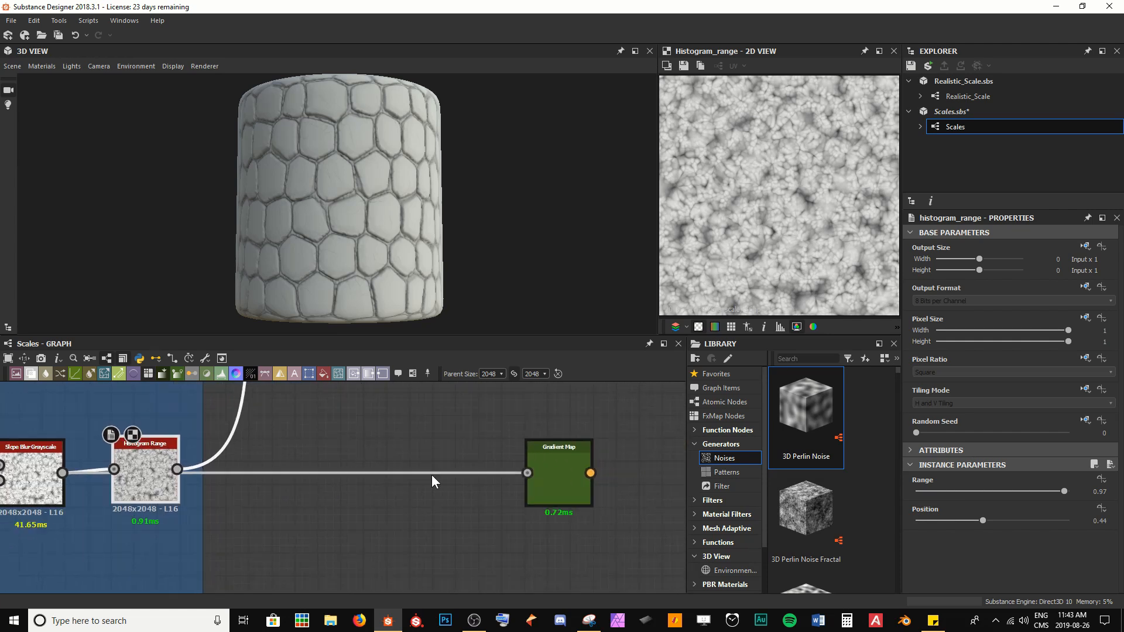
pyautogui.doubleClick(554, 480)
pyautogui.moveTo(553, 480); pyautogui.dragTo(436, 470)
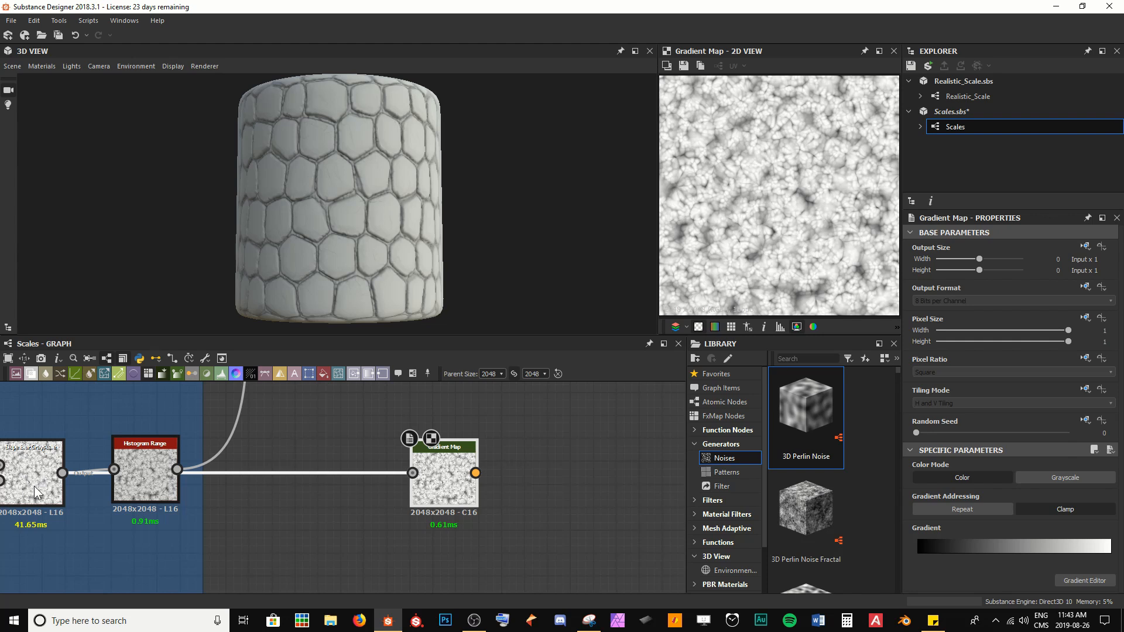
pyautogui.doubleClick(149, 475)
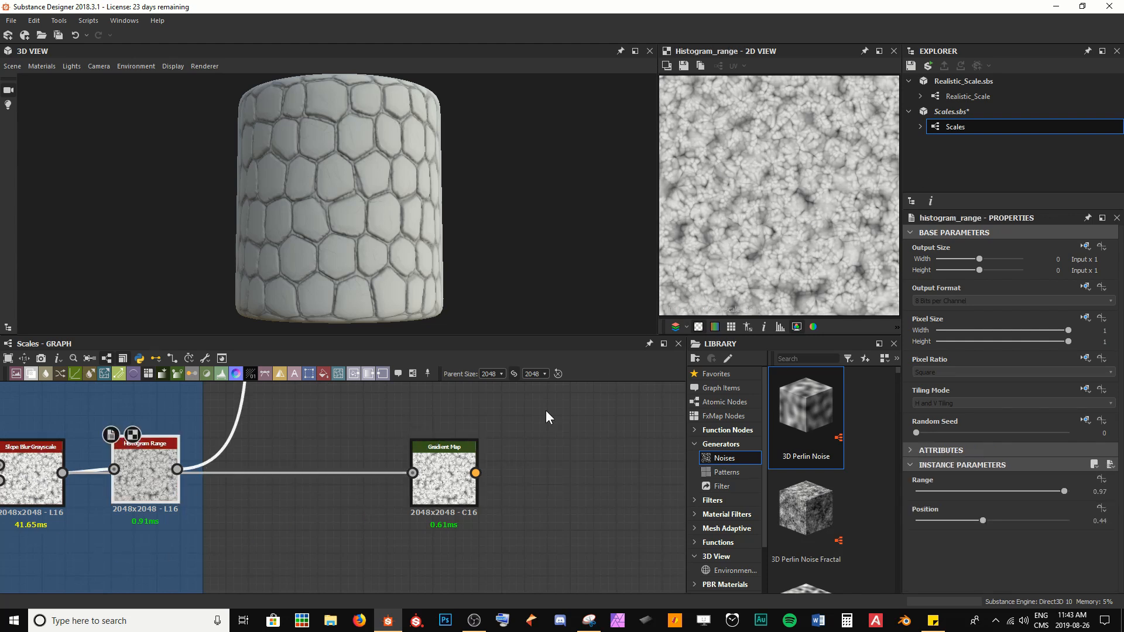
pyautogui.doubleClick(462, 465)
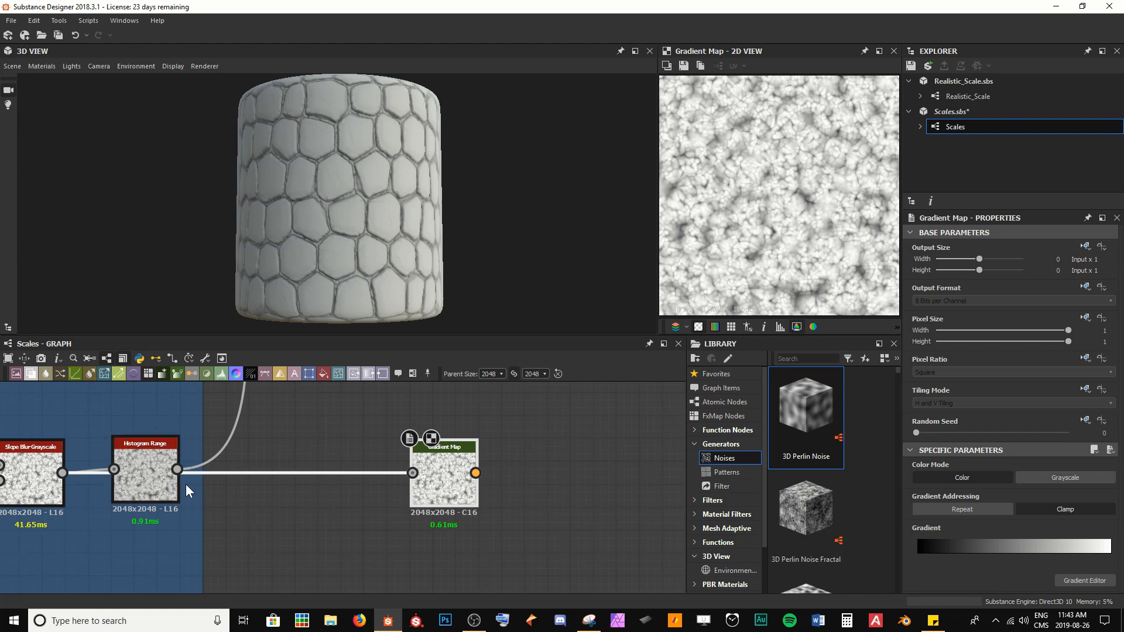
# Step: Compare the previews of the Blend, Slope Blur Grayscale and Histogram Range nodes in the Skin frame
pyautogui.scroll(-4, 559, 510)
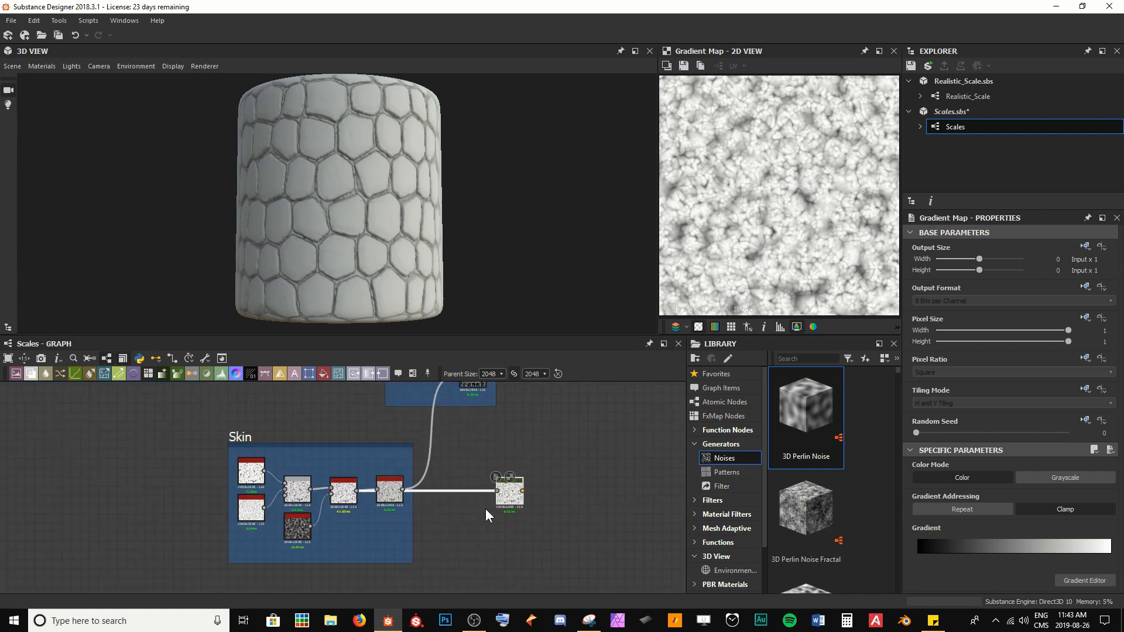
pyautogui.scroll(4, 389, 500)
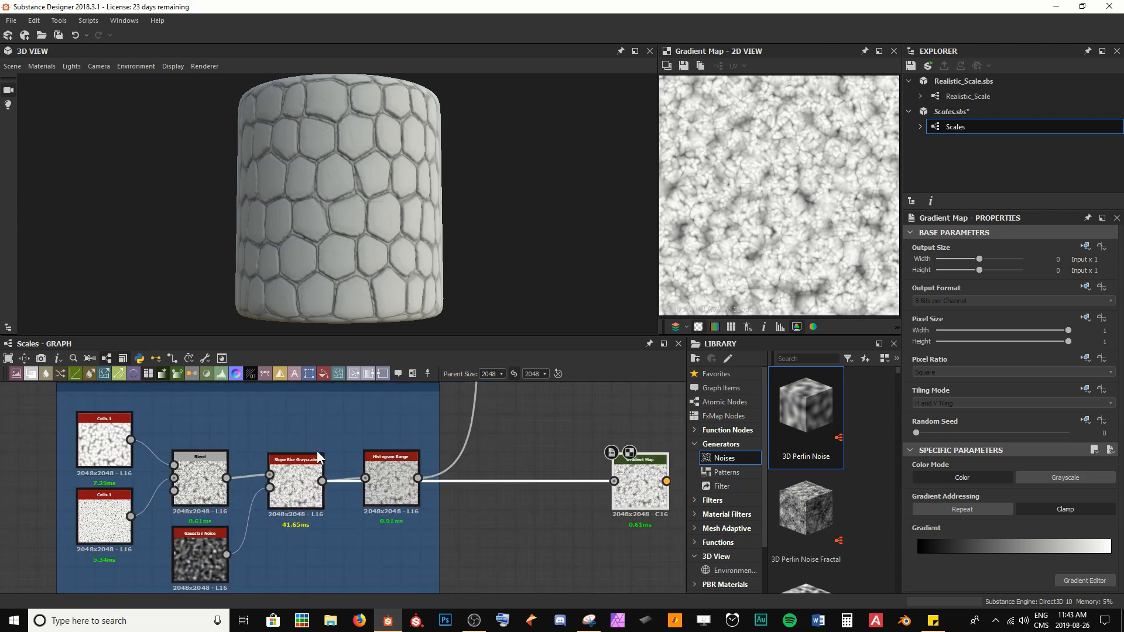
pyautogui.click(393, 491)
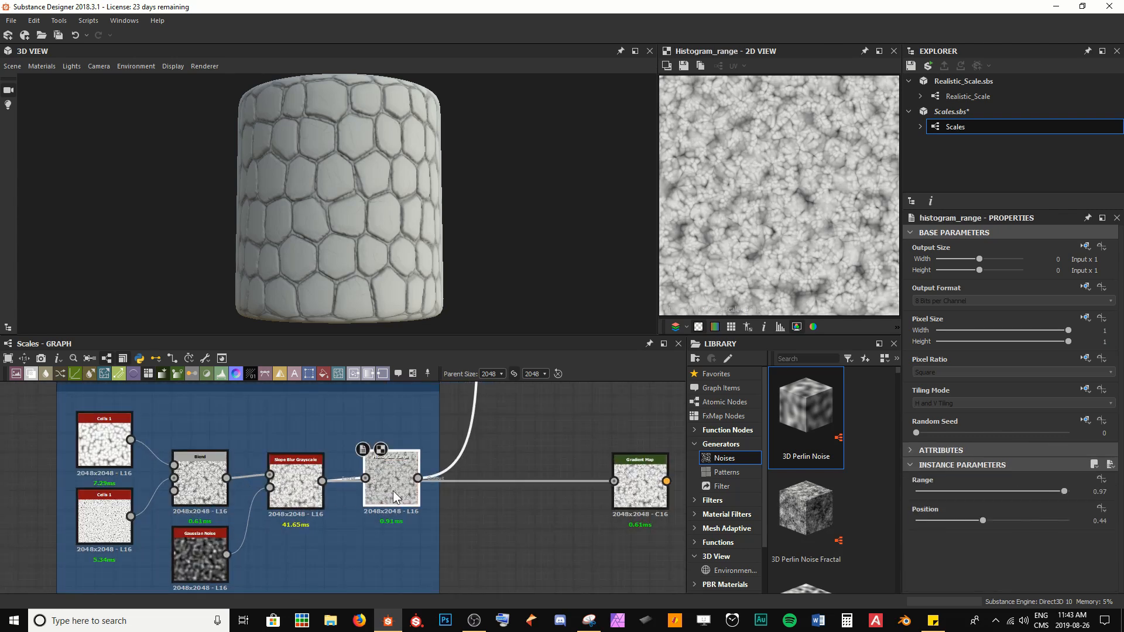
pyautogui.click(296, 485)
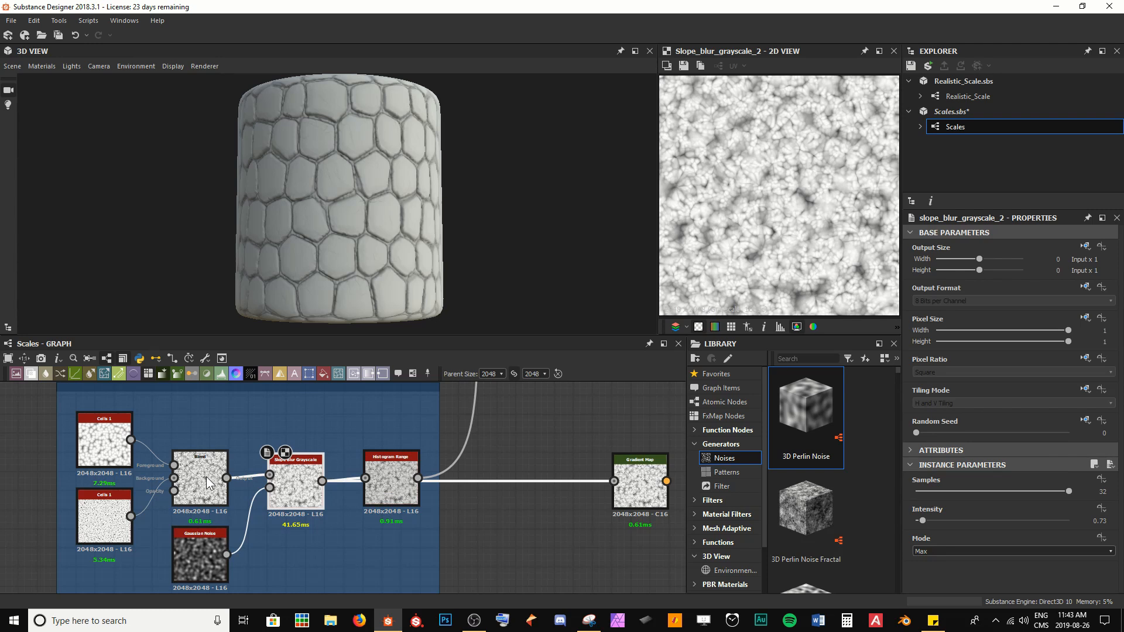
pyautogui.scroll(4, 784, 167)
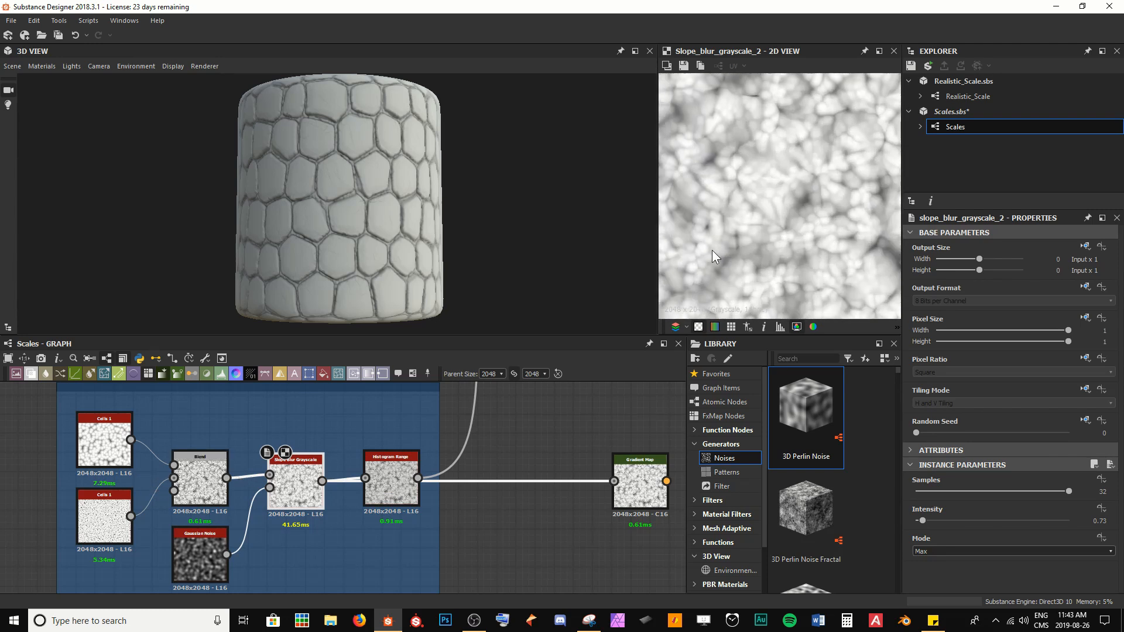
pyautogui.click(205, 476)
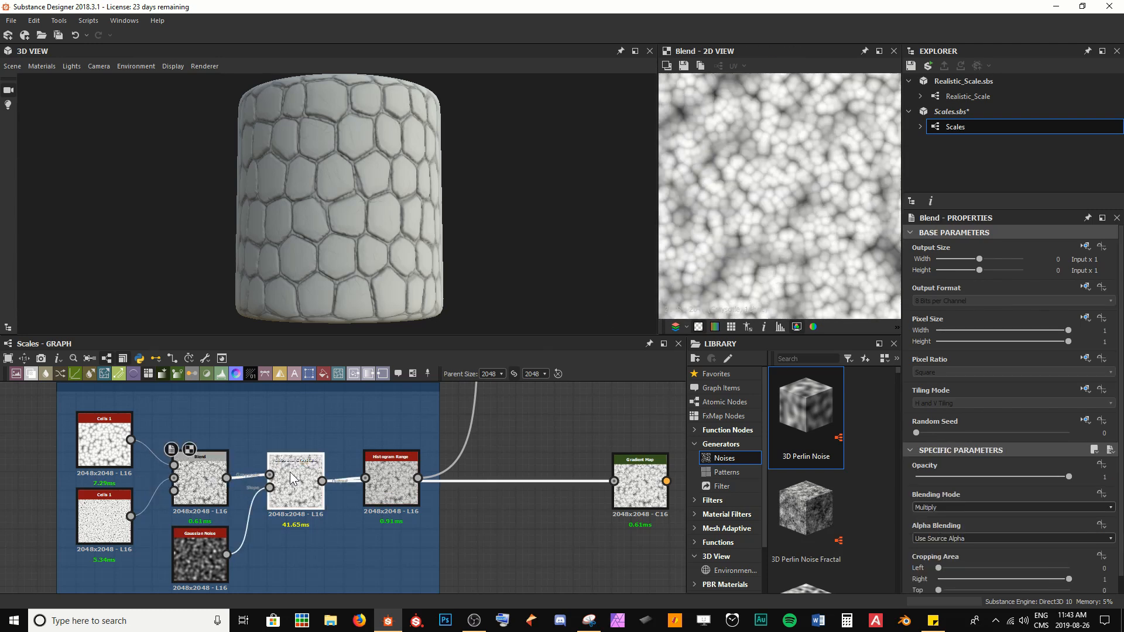
pyautogui.click(290, 472)
pyautogui.click(199, 476)
pyautogui.click(298, 484)
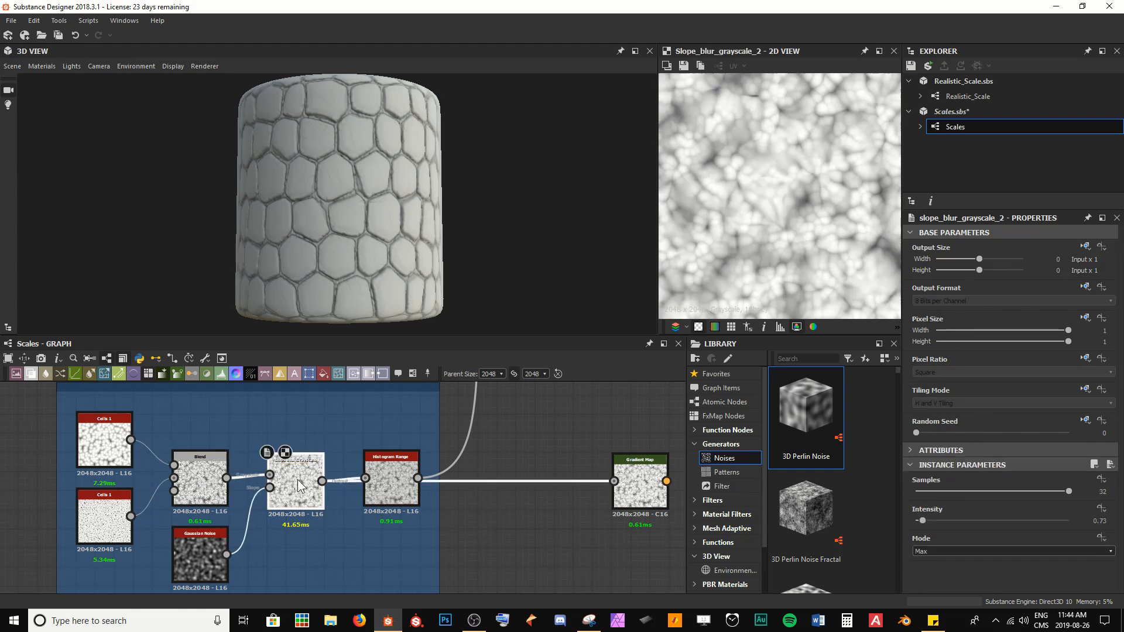
pyautogui.click(403, 490)
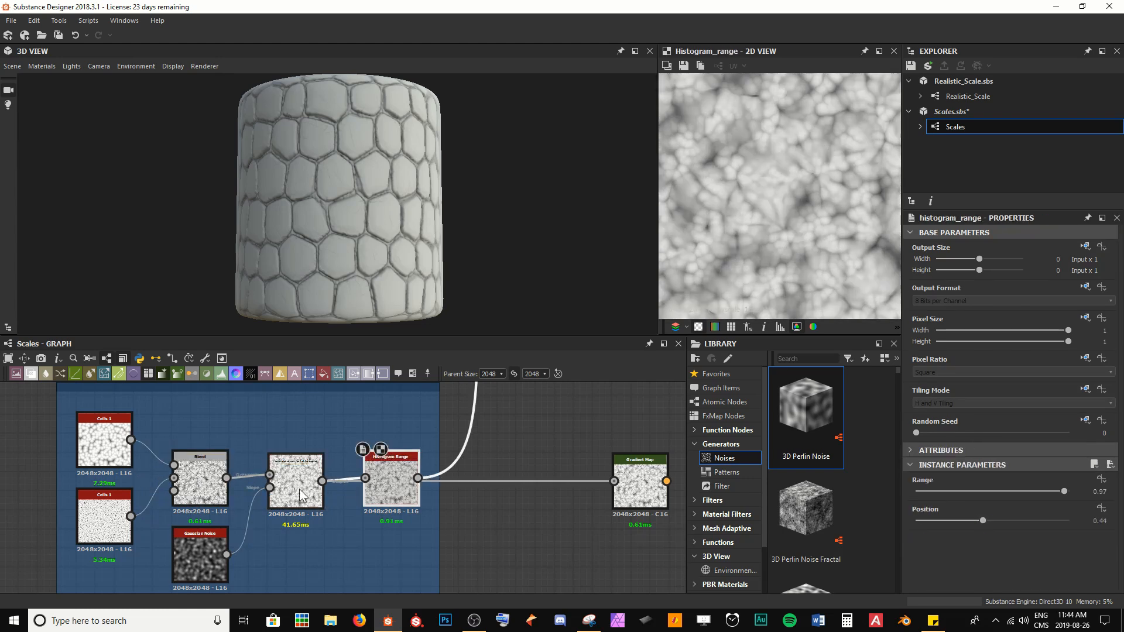
pyautogui.click(300, 495)
# Step: Move the Gradient Map node up near the outputs and connect it to the Base Color output
pyautogui.moveTo(511, 508); pyautogui.dragTo(280, 496, button='middle')
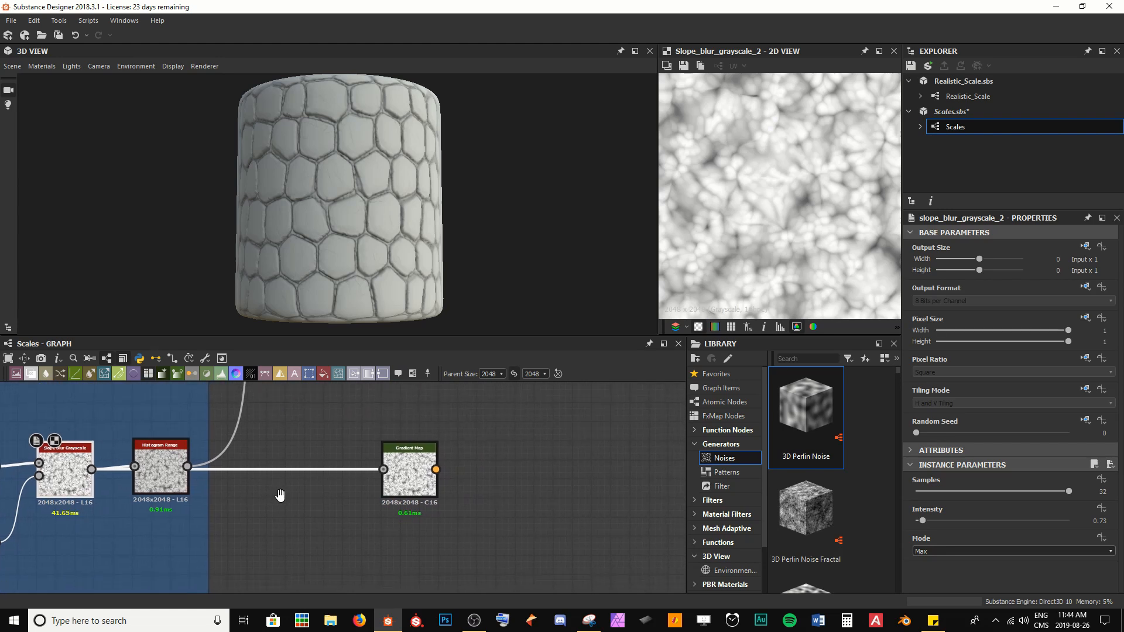
pyautogui.scroll(-10, 380, 478)
pyautogui.moveTo(397, 471); pyautogui.dragTo(186, 543, button='middle')
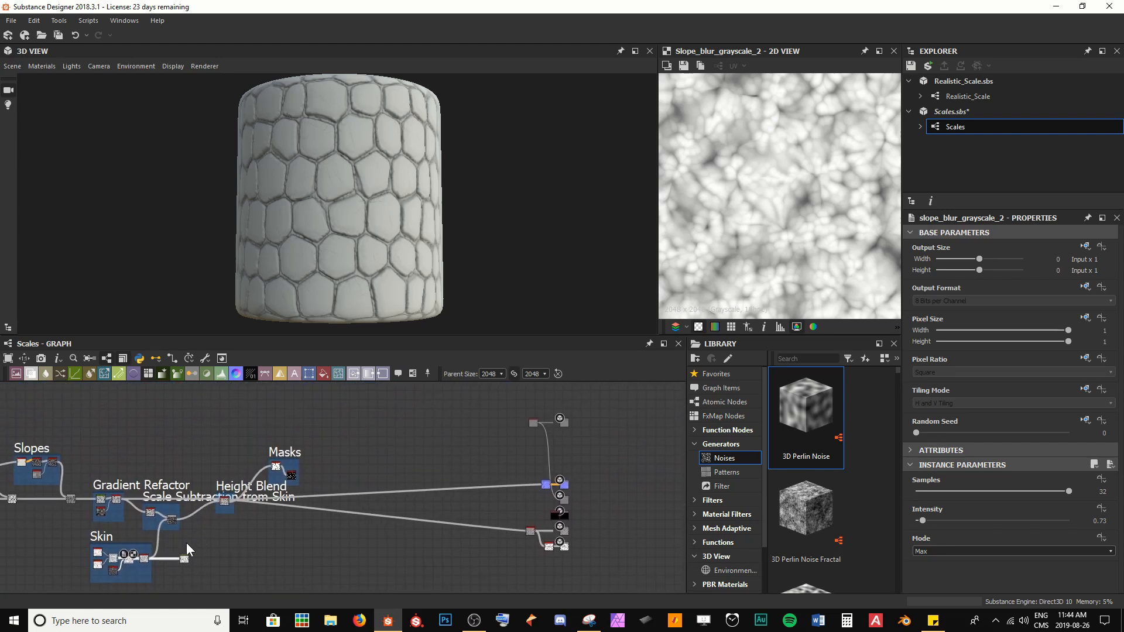
pyautogui.moveTo(184, 560); pyautogui.dragTo(361, 422)
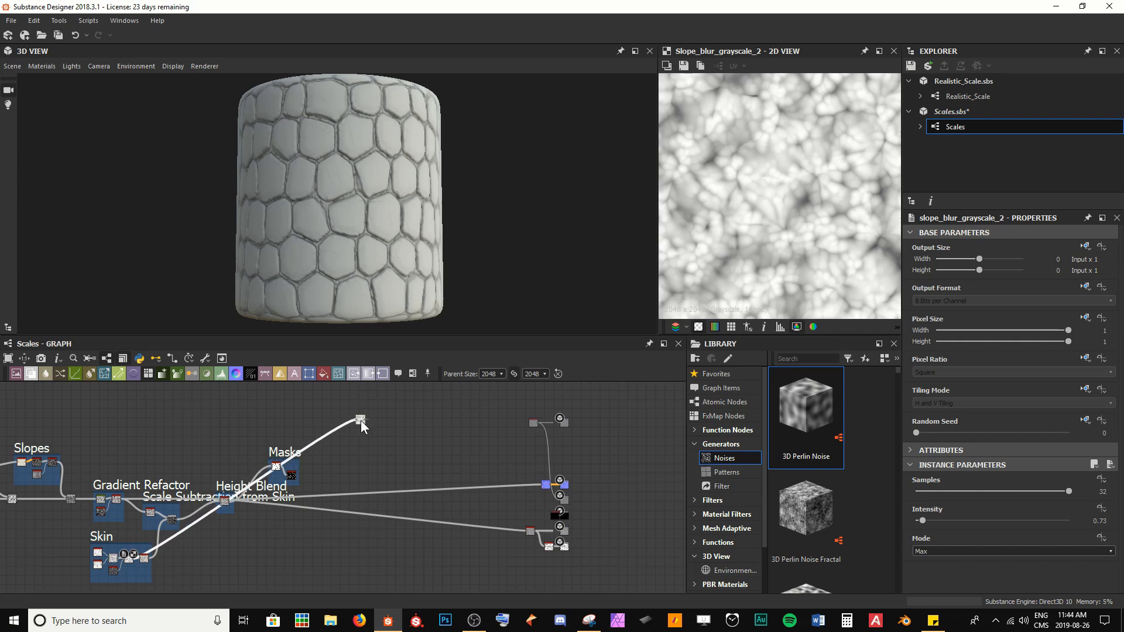
pyautogui.scroll(5, 361, 420)
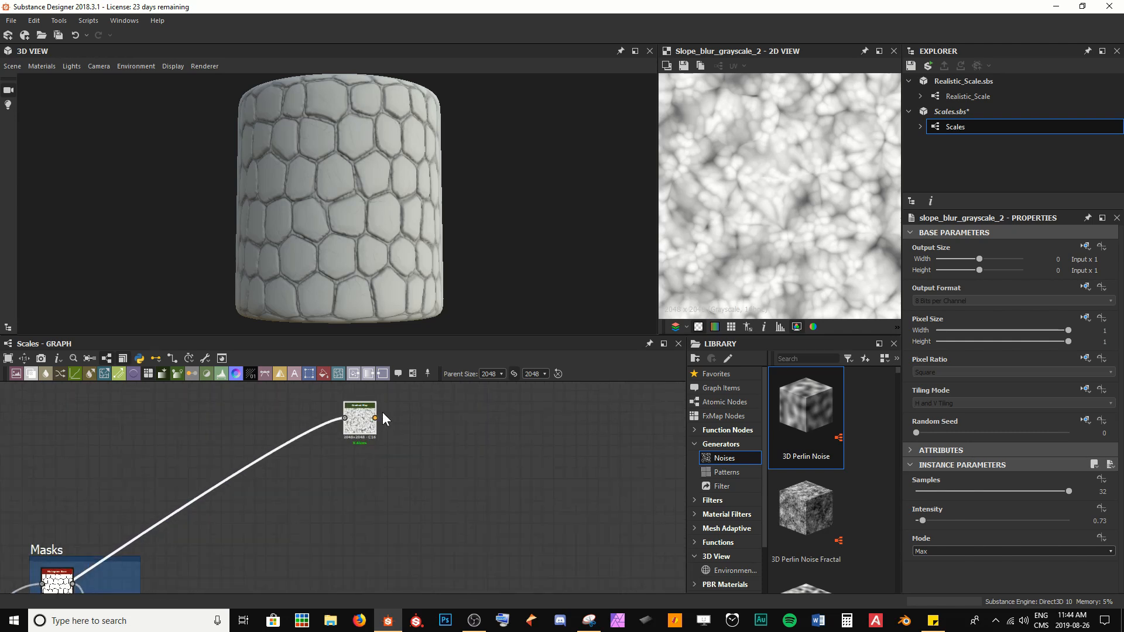
pyautogui.moveTo(382, 412); pyautogui.dragTo(326, 462, button='middle')
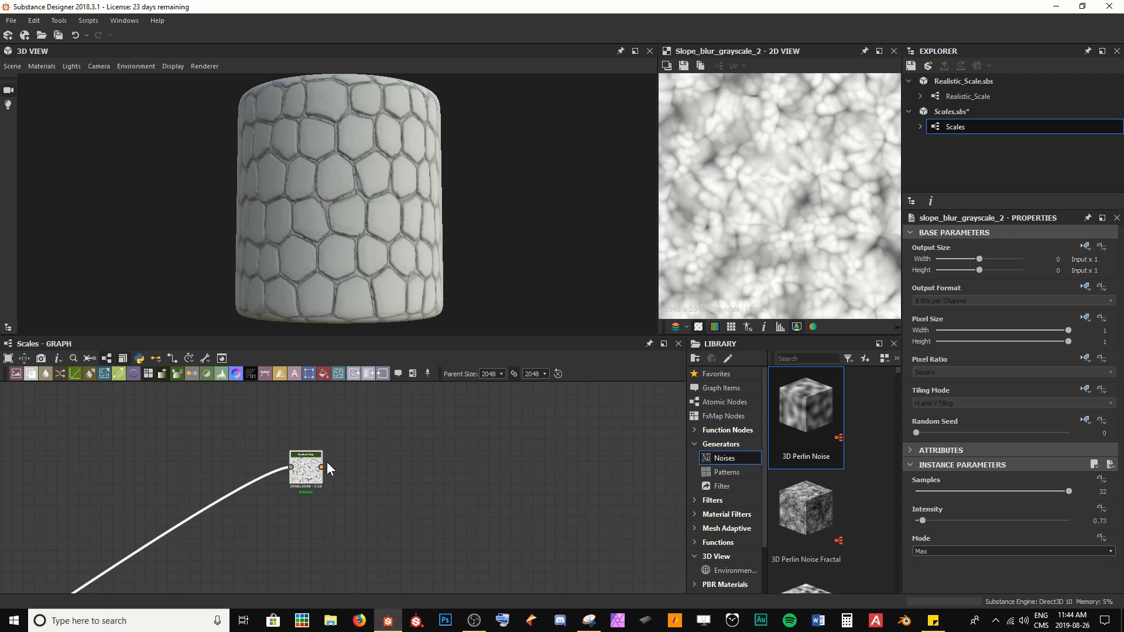
pyautogui.scroll(2, 327, 461)
pyautogui.scroll(-6, 364, 483)
pyautogui.moveTo(480, 478); pyautogui.dragTo(302, 462, button='middle')
pyautogui.scroll(1, 288, 469)
pyautogui.moveTo(145, 460); pyautogui.dragTo(554, 469)
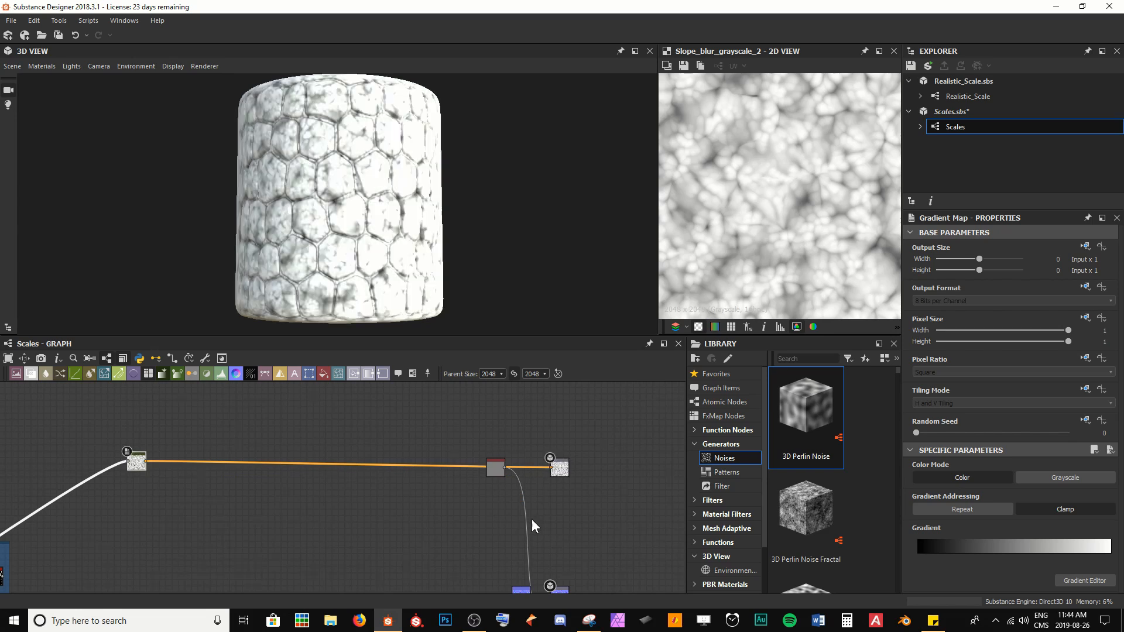
# Step: Move the now-unused Uniform Color node down out of the way and tidy the Gradient Map node's position
pyautogui.moveTo(525, 509); pyautogui.dragTo(523, 468, button='middle')
pyautogui.moveTo(494, 426); pyautogui.dragTo(501, 586)
pyautogui.moveTo(320, 461)
pyautogui.mouseDown()
pyautogui.moveTo(408, 486)
pyautogui.moveTo(336, 469)
pyautogui.mouseUp()
pyautogui.moveTo(77, 420); pyautogui.dragTo(108, 444, button='middle')
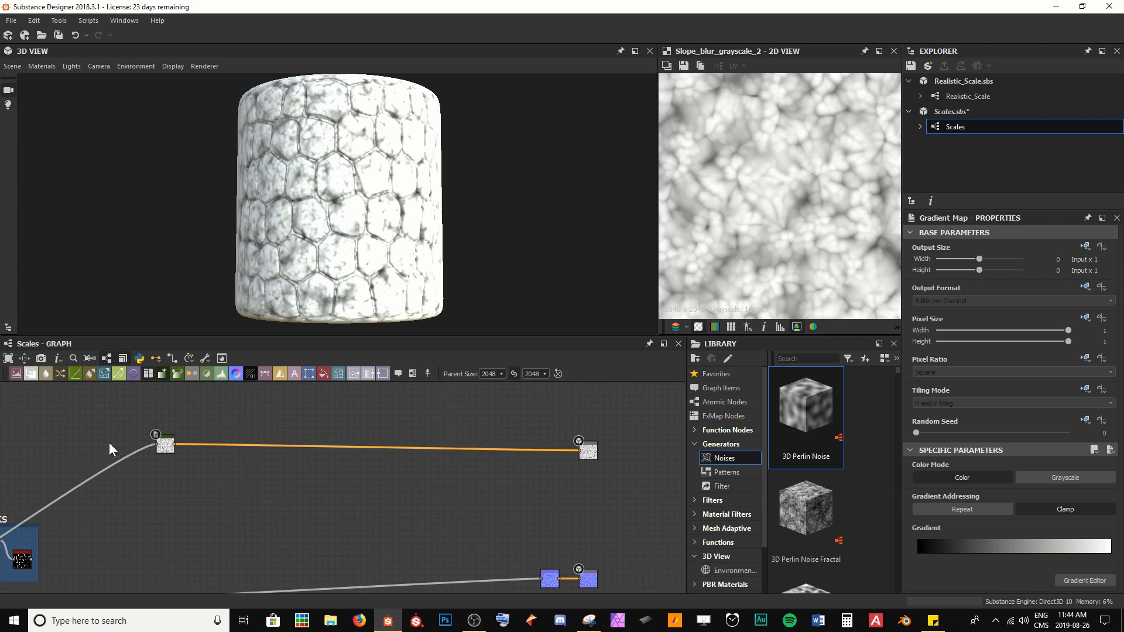
# Step: Nudge the Gradient Map node into place and save the Scales package
pyautogui.moveTo(162, 448); pyautogui.dragTo(146, 458)
pyautogui.moveTo(152, 434); pyautogui.dragTo(176, 436, button='middle')
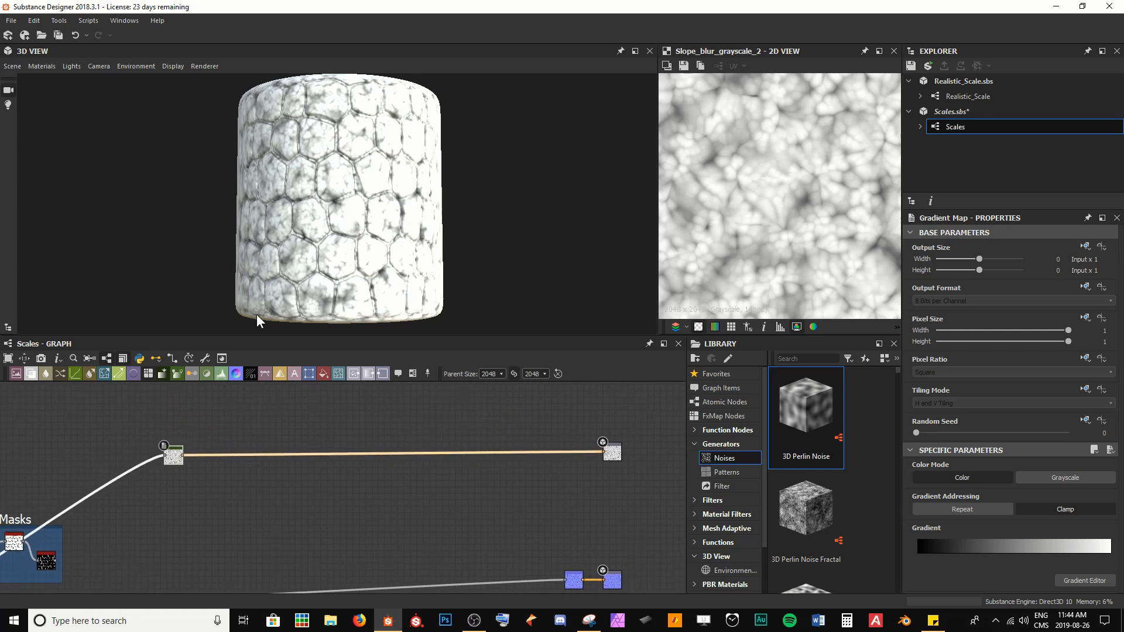
pyautogui.scroll(5, 283, 247)
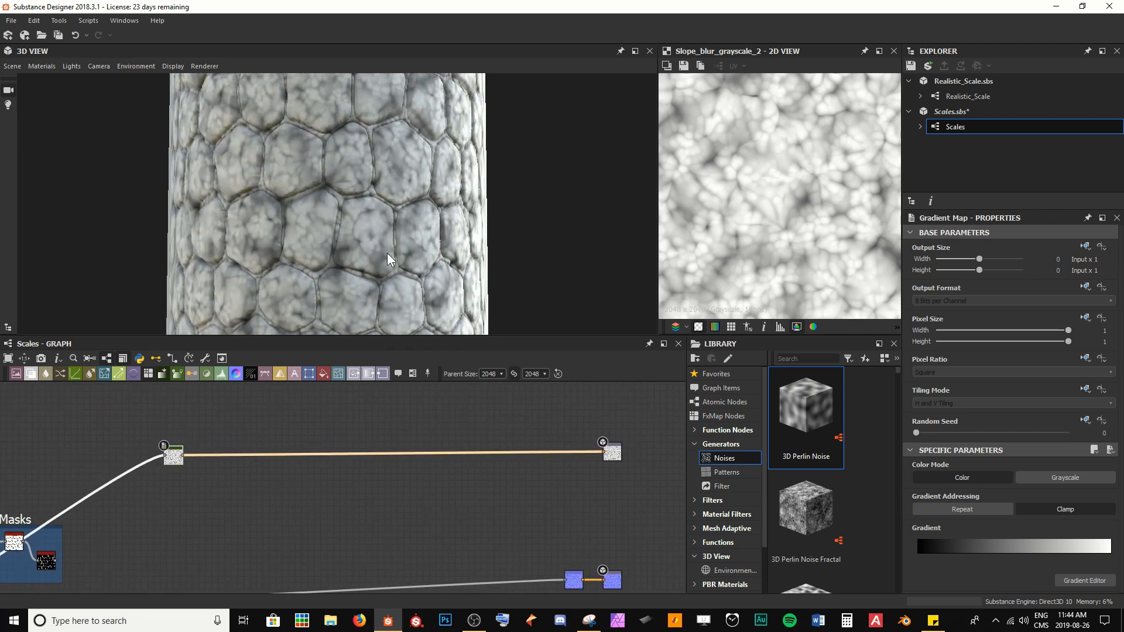
pyautogui.scroll(5, 387, 253)
pyautogui.moveTo(378, 237); pyautogui.dragTo(366, 224, button='middle')
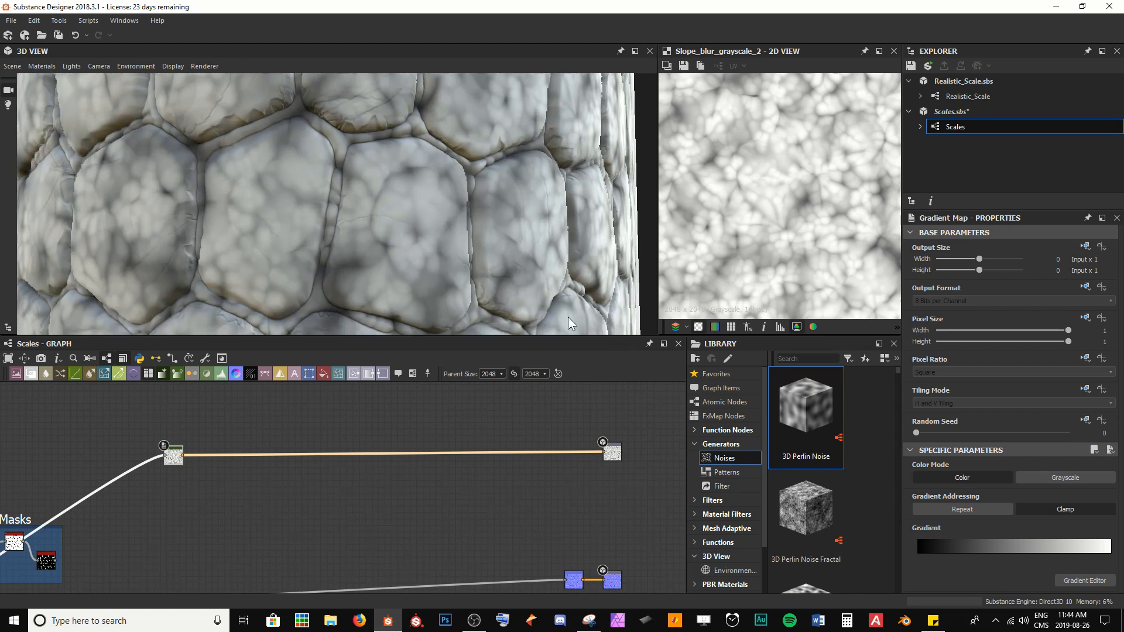
pyautogui.hotkey('ctrl', 's')
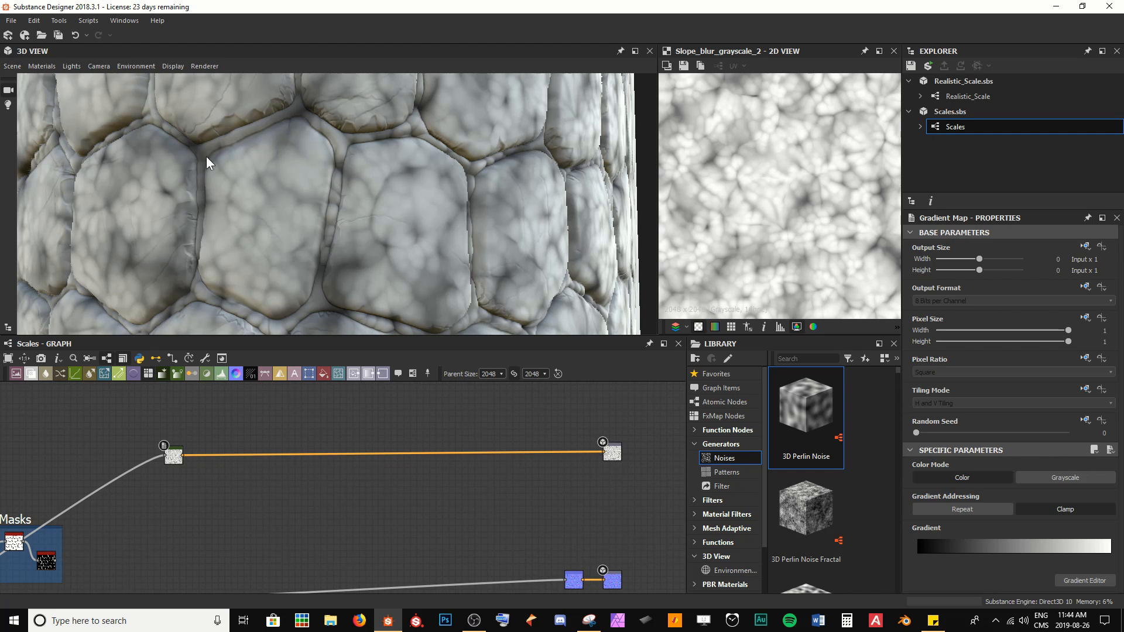
# Step: Add a Uniform Color node and place it just above the Gradient Map node
pyautogui.scroll(2, 246, 223)
pyautogui.scroll(3, 249, 223)
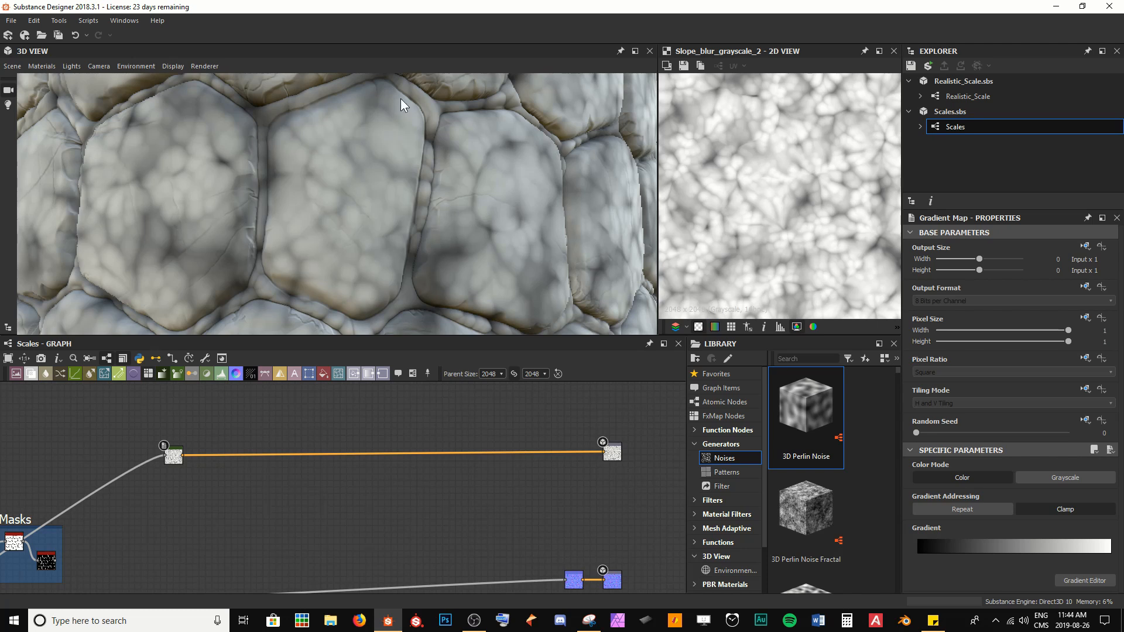
pyautogui.moveTo(121, 516); pyautogui.dragTo(198, 490, button='middle')
pyautogui.scroll(1, 133, 499)
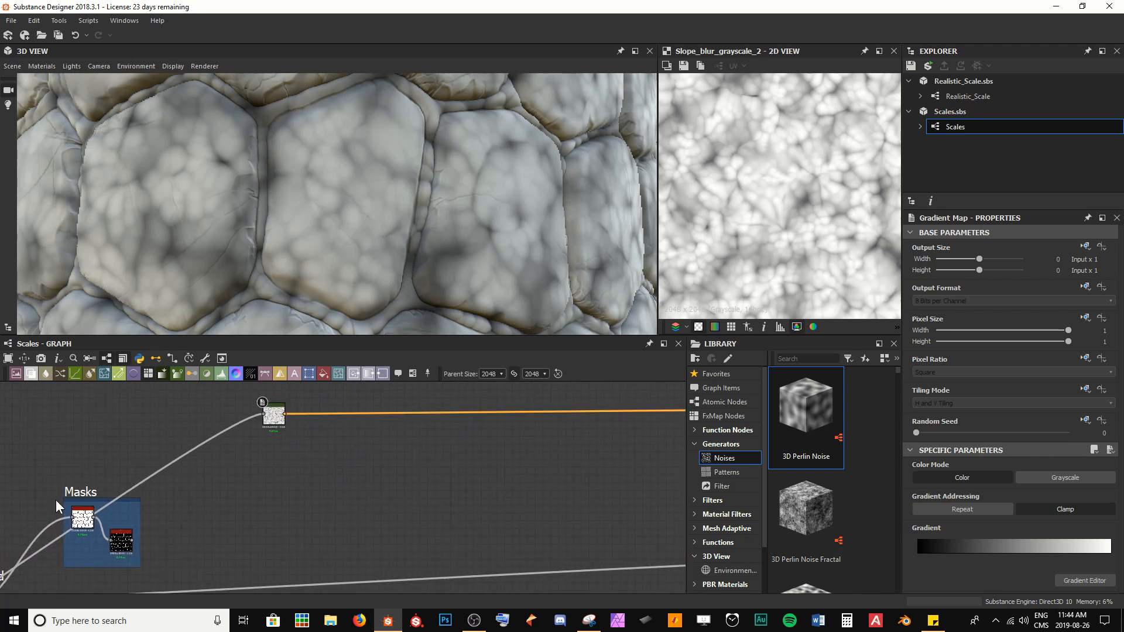
pyautogui.moveTo(274, 419); pyautogui.dragTo(239, 416)
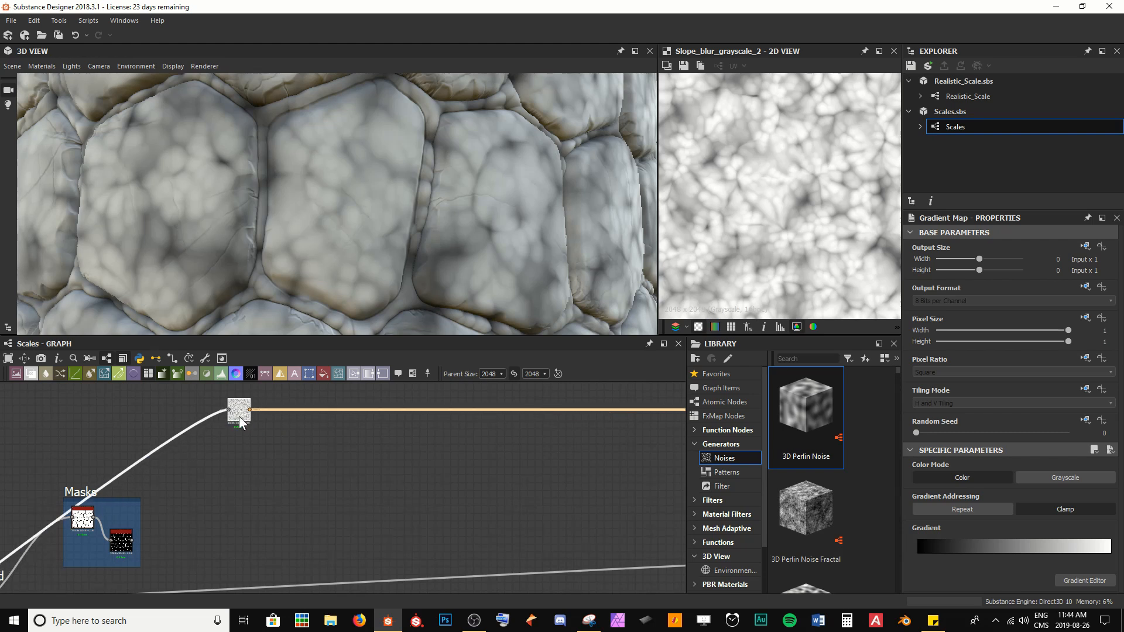
pyautogui.moveTo(271, 402); pyautogui.dragTo(311, 447, button='middle')
pyautogui.scroll(3, 333, 439)
pyautogui.moveTo(316, 404); pyautogui.dragTo(332, 422, button='middle')
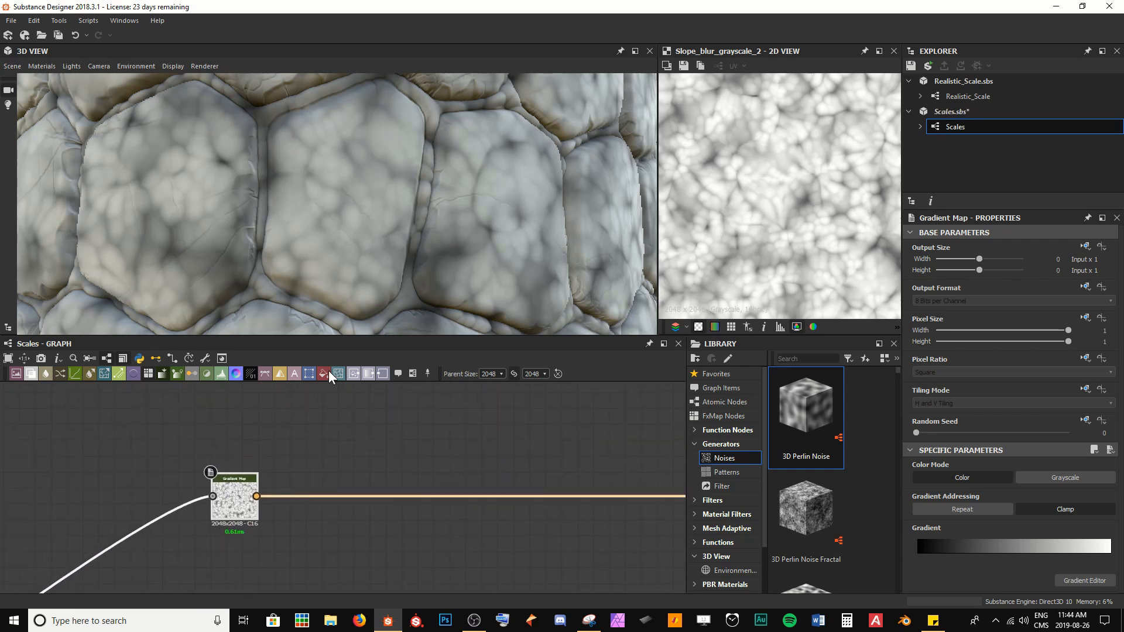
pyautogui.click(323, 374)
pyautogui.click(247, 420)
pyautogui.moveTo(246, 420); pyautogui.dragTo(223, 432)
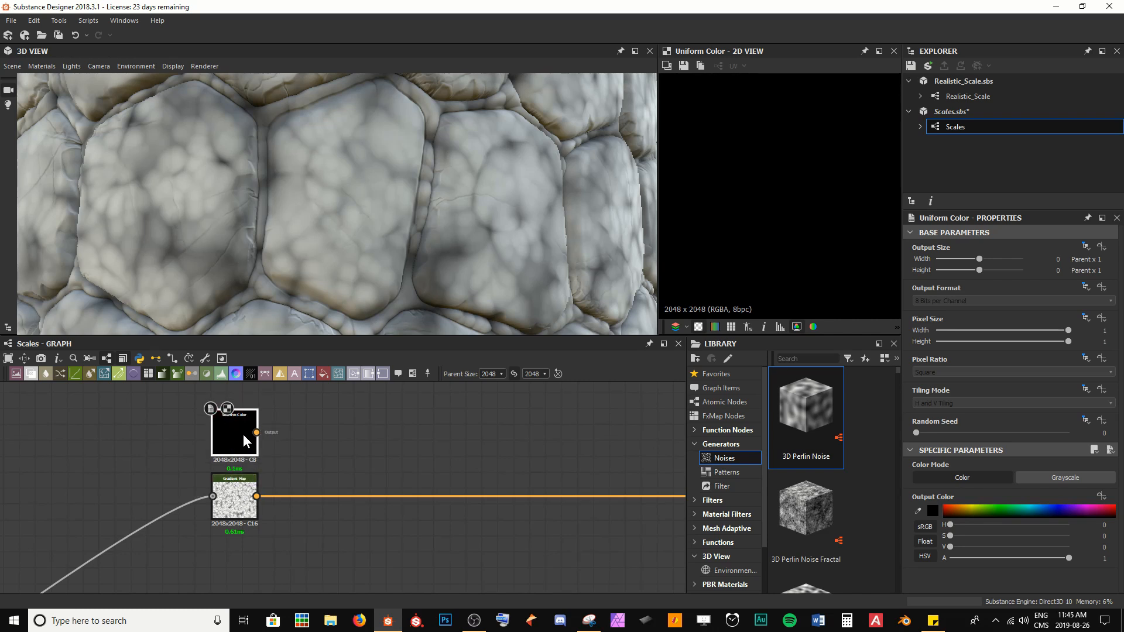
# Step: Switch the Uniform Color node's output size to Absolute and reduce it to 16 px
pyautogui.scroll(2, 244, 434)
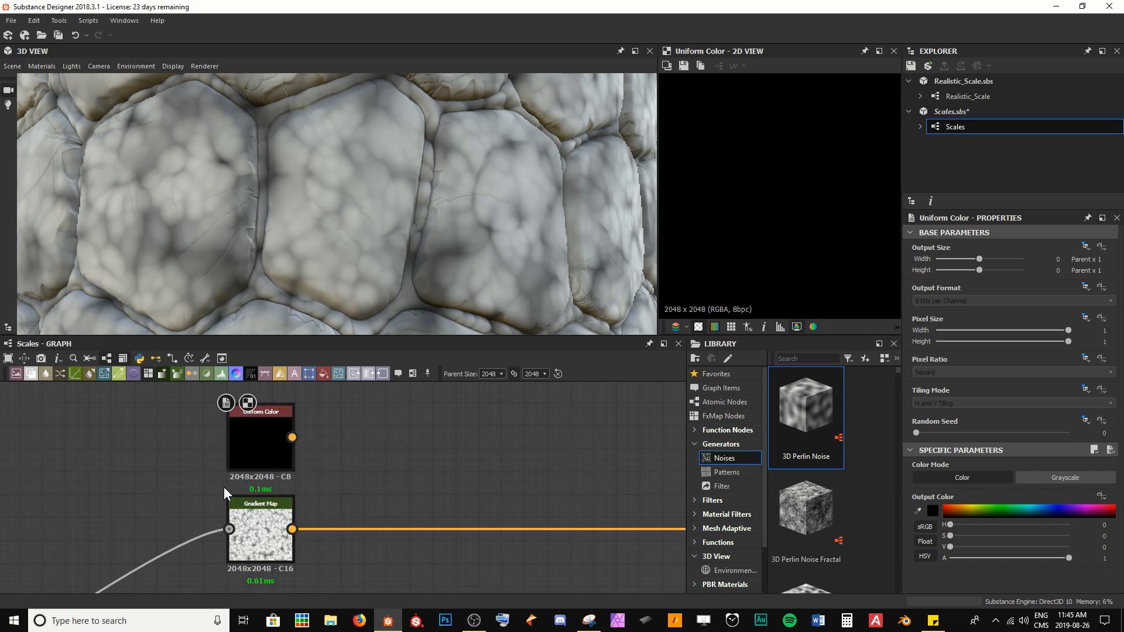
pyautogui.click(256, 437)
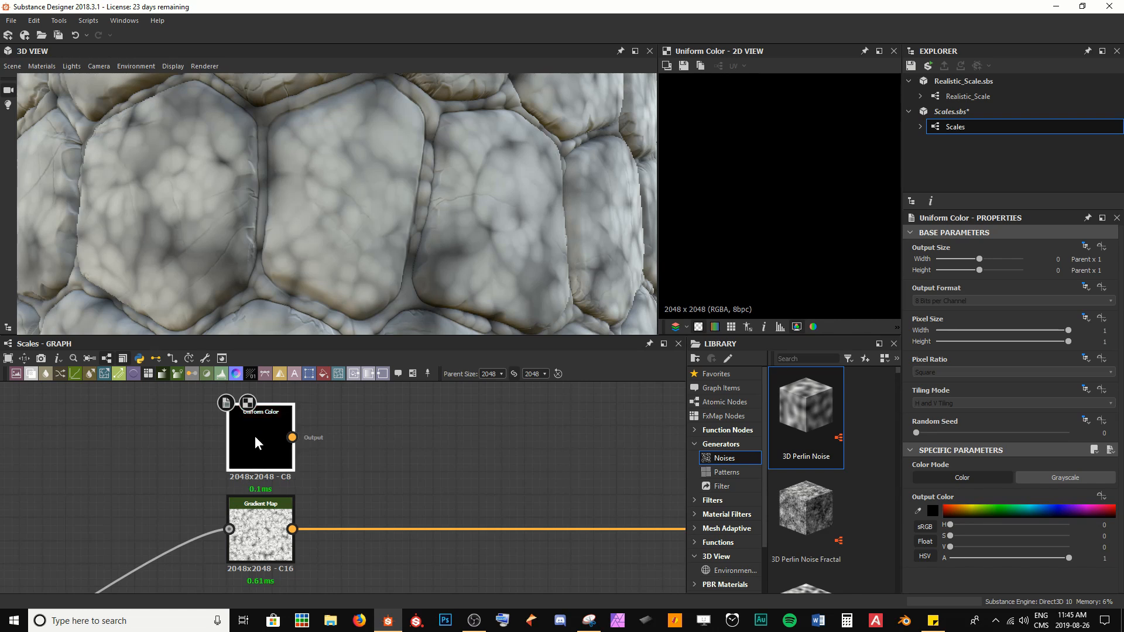
pyautogui.scroll(1, 733, 146)
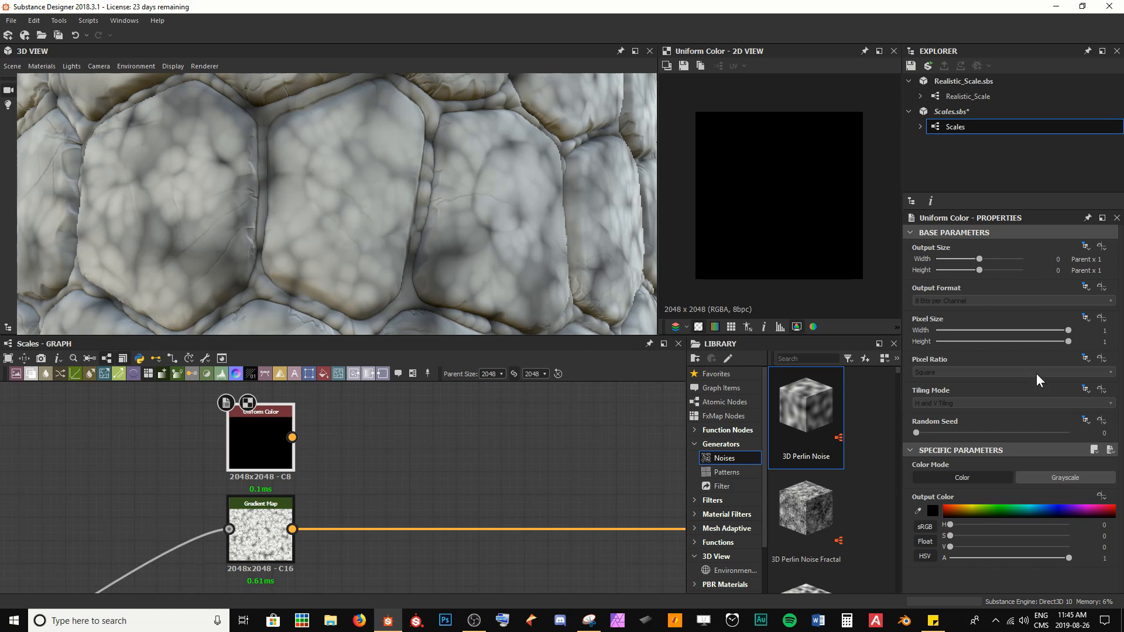
pyautogui.click(1085, 246)
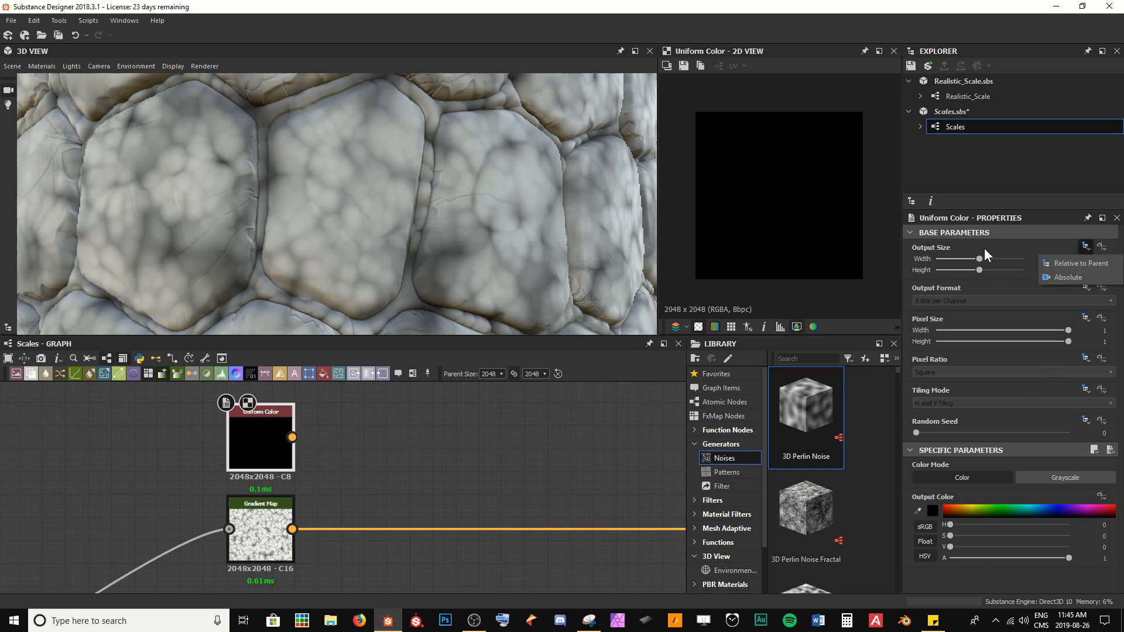
pyautogui.click(1069, 278)
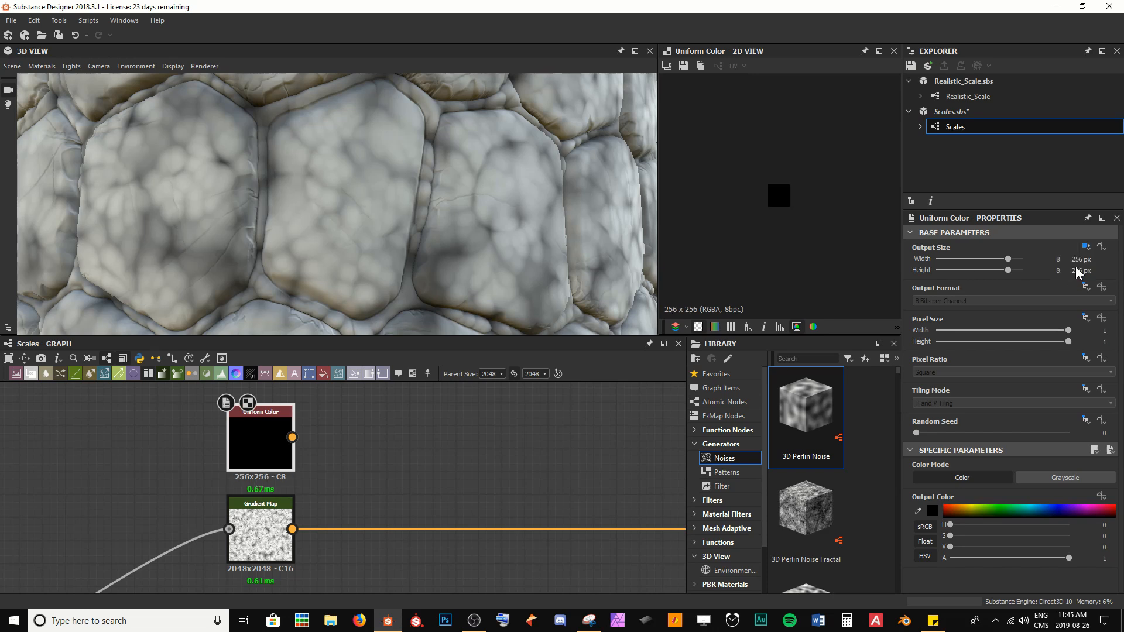
pyautogui.click(1057, 269)
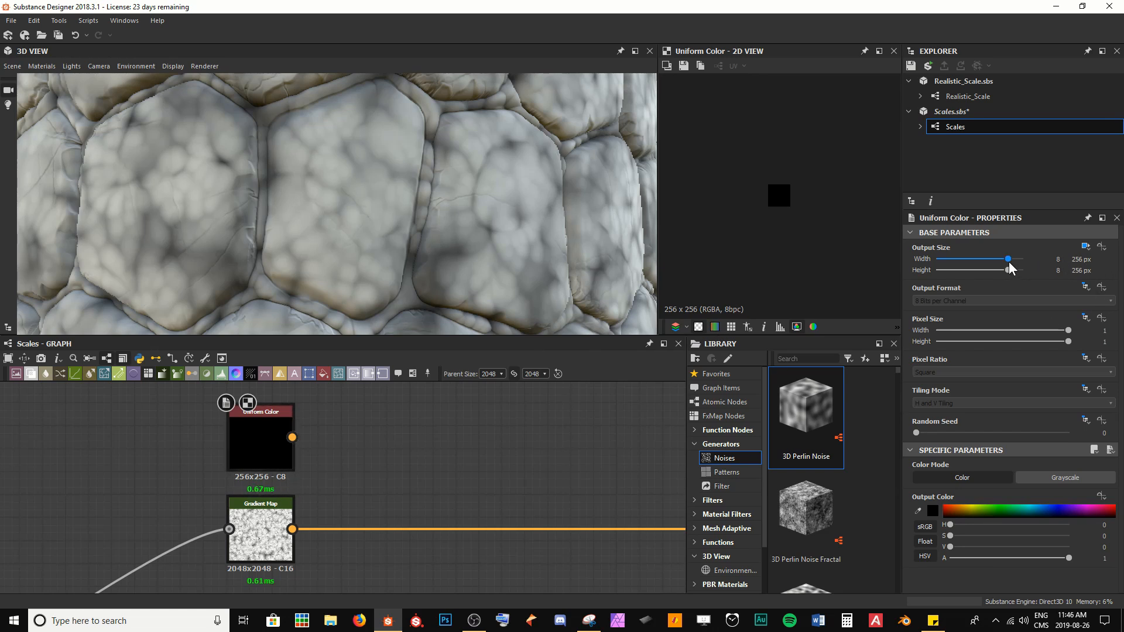
pyautogui.moveTo(1009, 263); pyautogui.dragTo(992, 268)
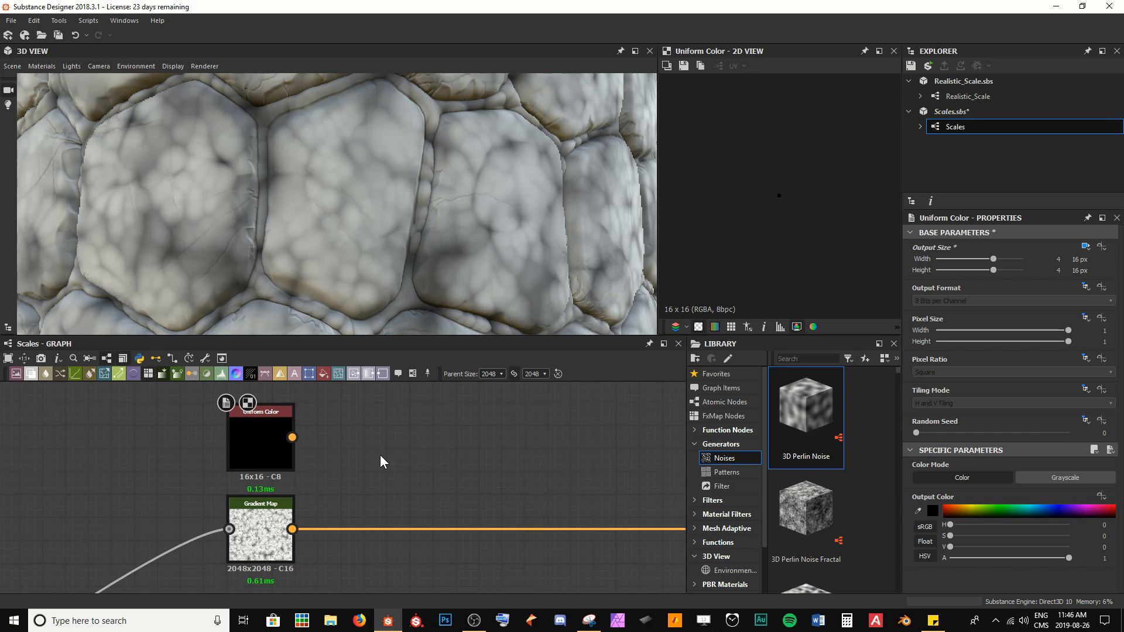
pyautogui.click(265, 451)
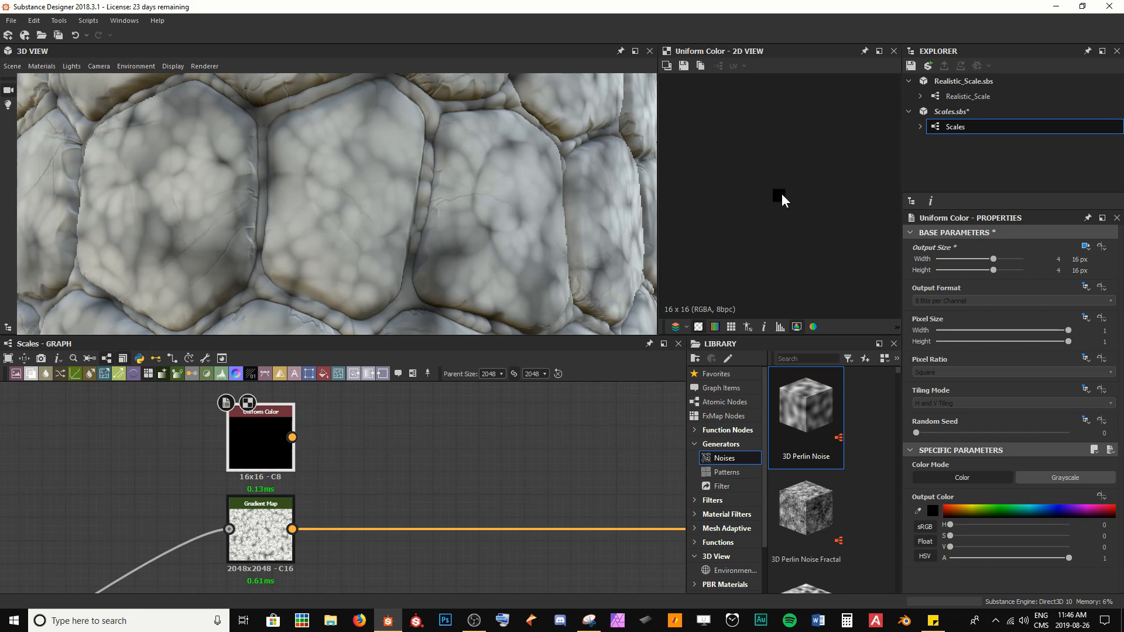
pyautogui.scroll(5, 781, 193)
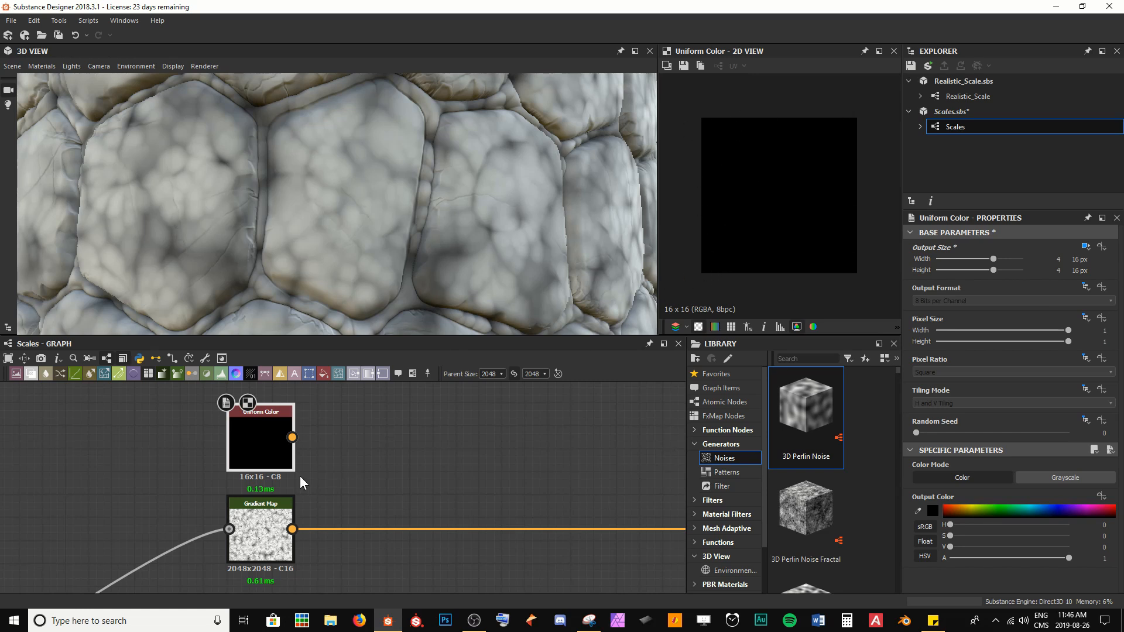
# Step: Insert a Blend node after the Gradient Map and move it further right
pyautogui.click(262, 539)
pyautogui.press('space')
pyautogui.write('blend')
pyautogui.press('Return')
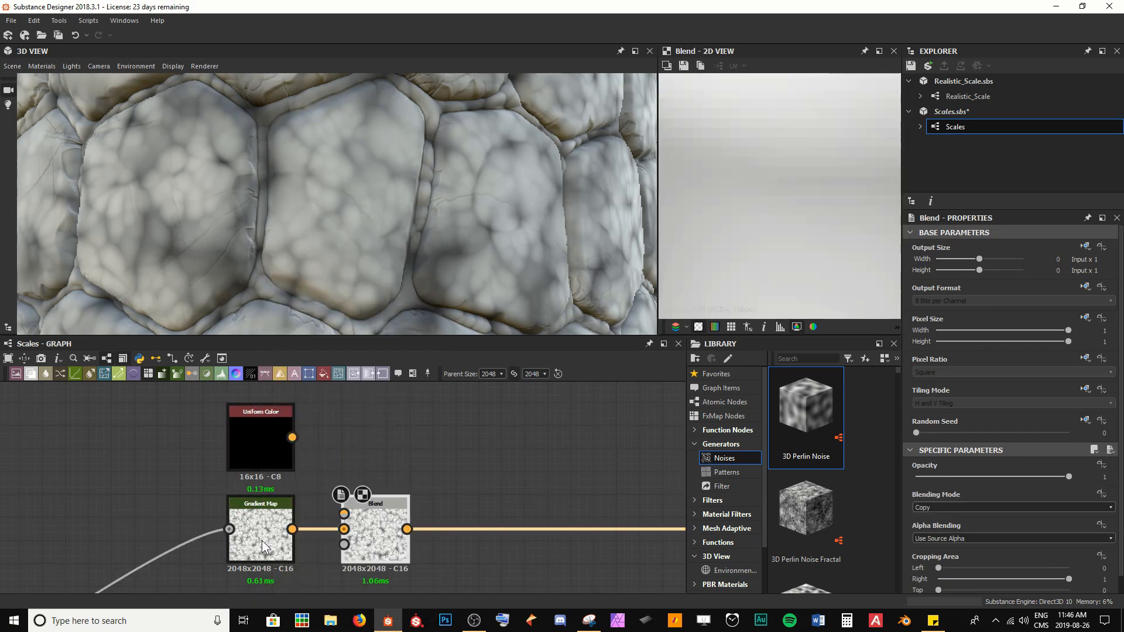
pyautogui.moveTo(381, 537); pyautogui.dragTo(512, 541)
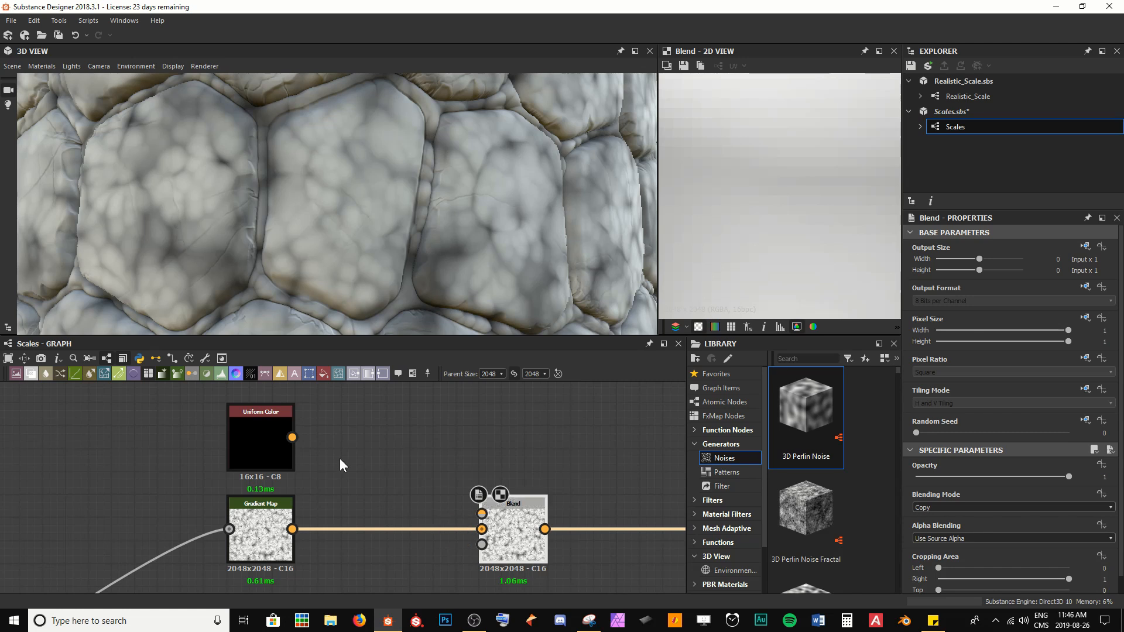
# Step: Connect the Uniform Color output to the Blend node's Foreground input
pyautogui.moveTo(292, 438); pyautogui.dragTo(481, 513)
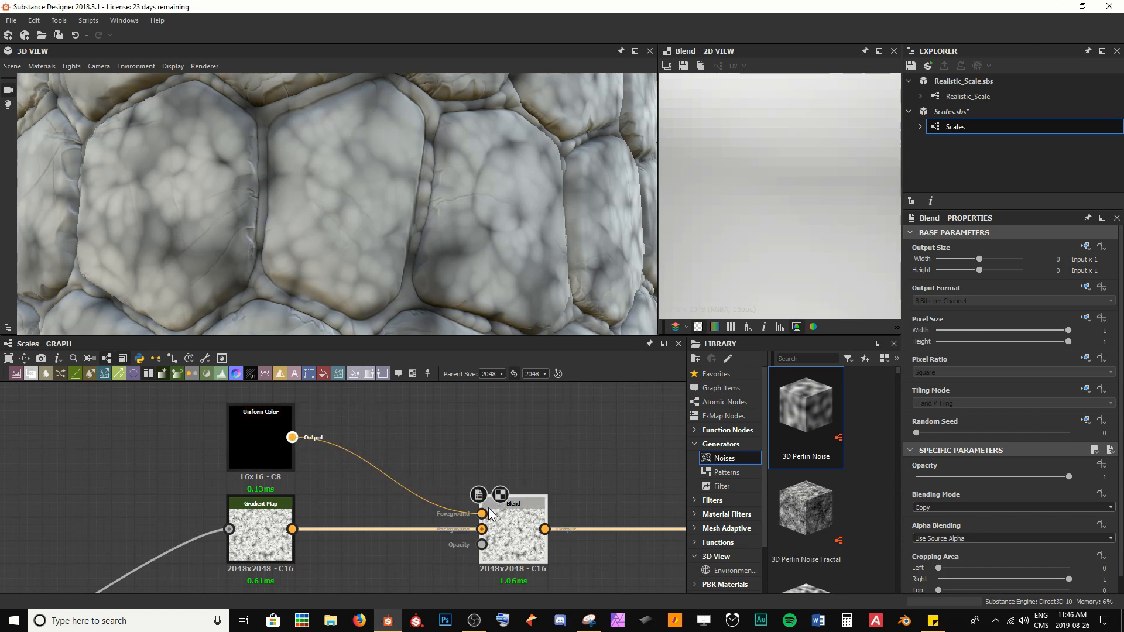
pyautogui.scroll(-6, 503, 292)
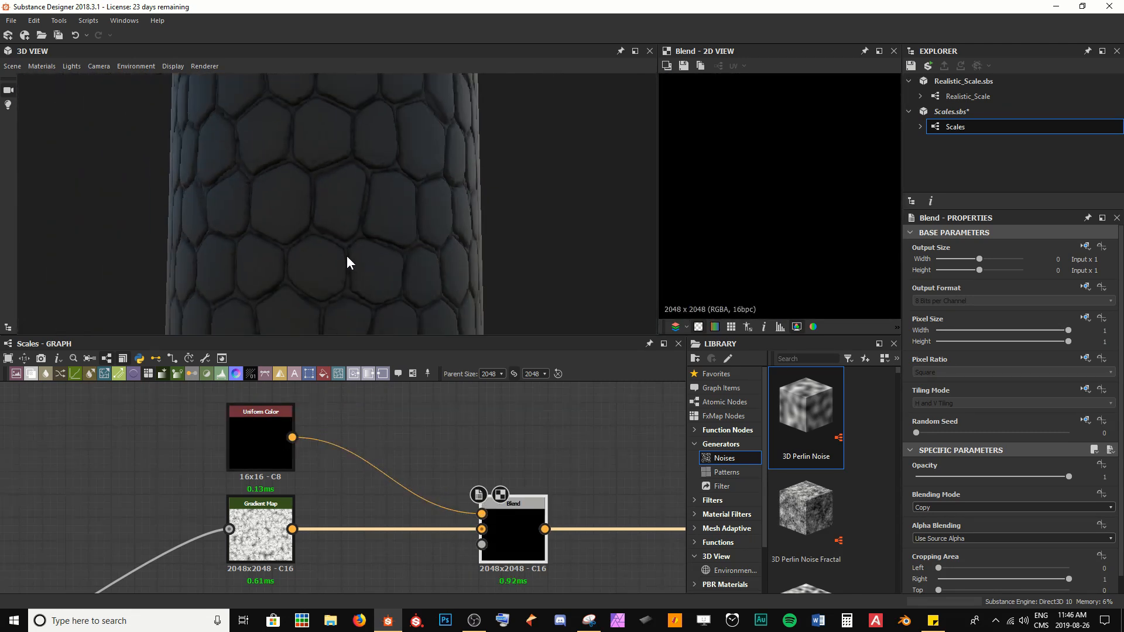
pyautogui.moveTo(346, 255); pyautogui.dragTo(385, 253)
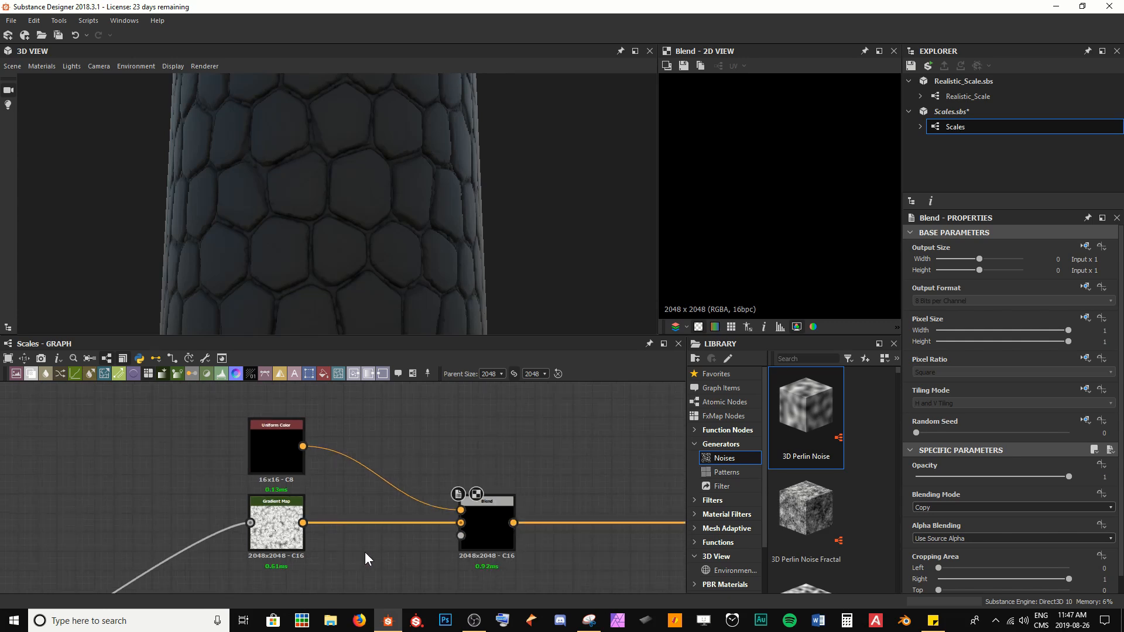
# Step: Examine the Histogram Scan and Invert Grayscale mask previews in the Masks frame
pyautogui.scroll(-1, 364, 552)
pyautogui.scroll(-3, 375, 530)
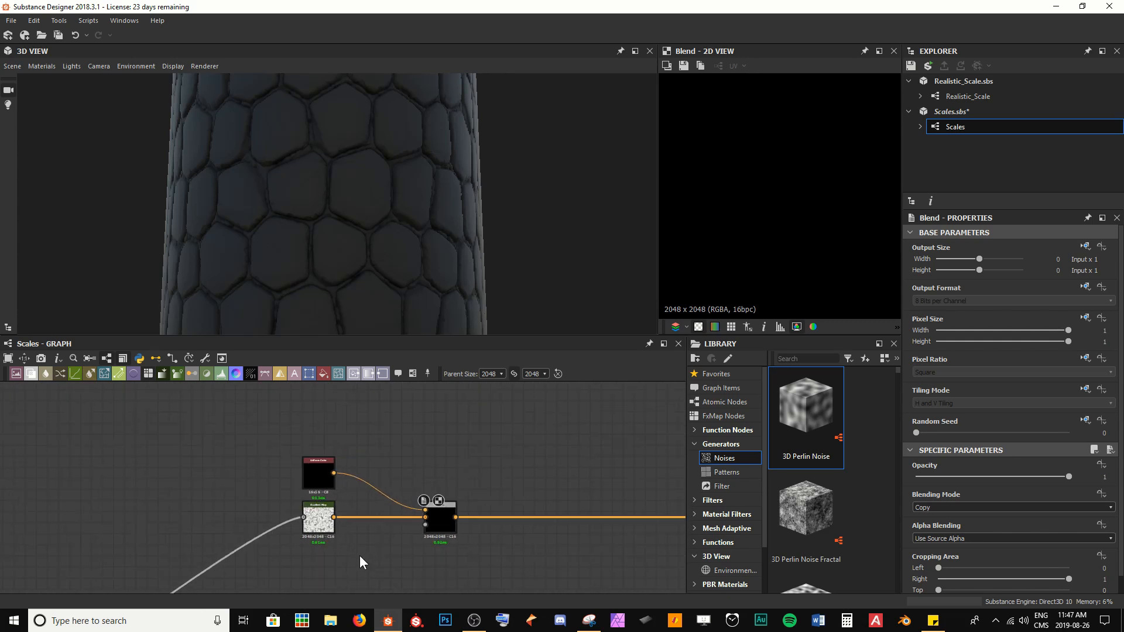
pyautogui.moveTo(376, 527); pyautogui.dragTo(445, 420, button='middle')
pyautogui.moveTo(326, 525); pyautogui.dragTo(443, 450, button='middle')
pyautogui.scroll(3, 409, 483)
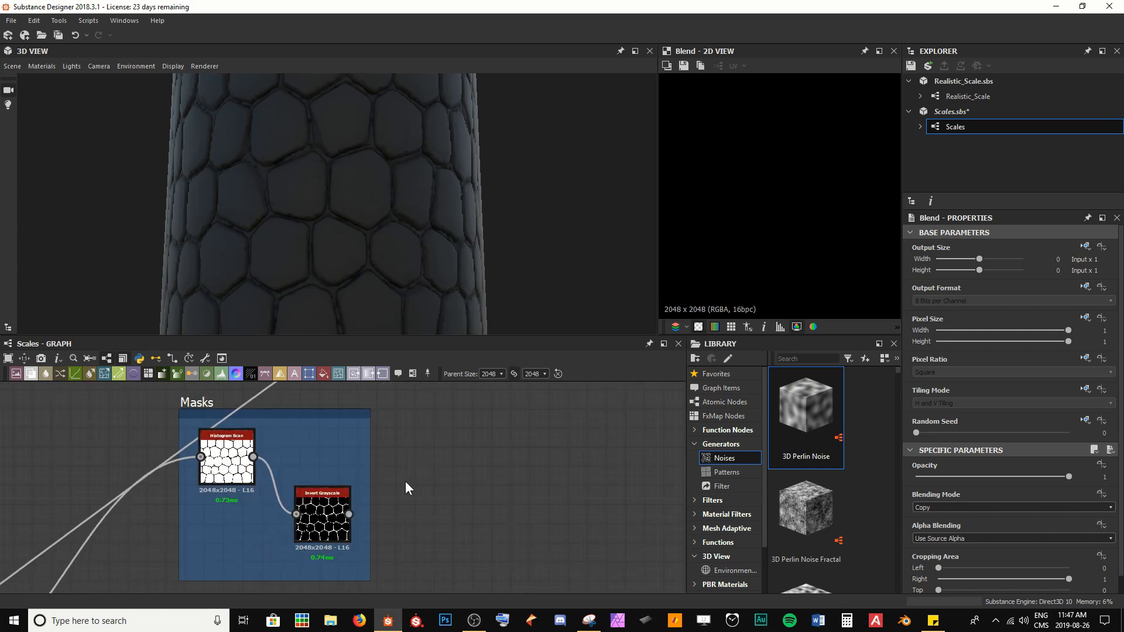
pyautogui.moveTo(378, 512); pyautogui.dragTo(414, 498, button='middle')
pyautogui.scroll(1, 413, 498)
pyautogui.doubleClick(244, 444)
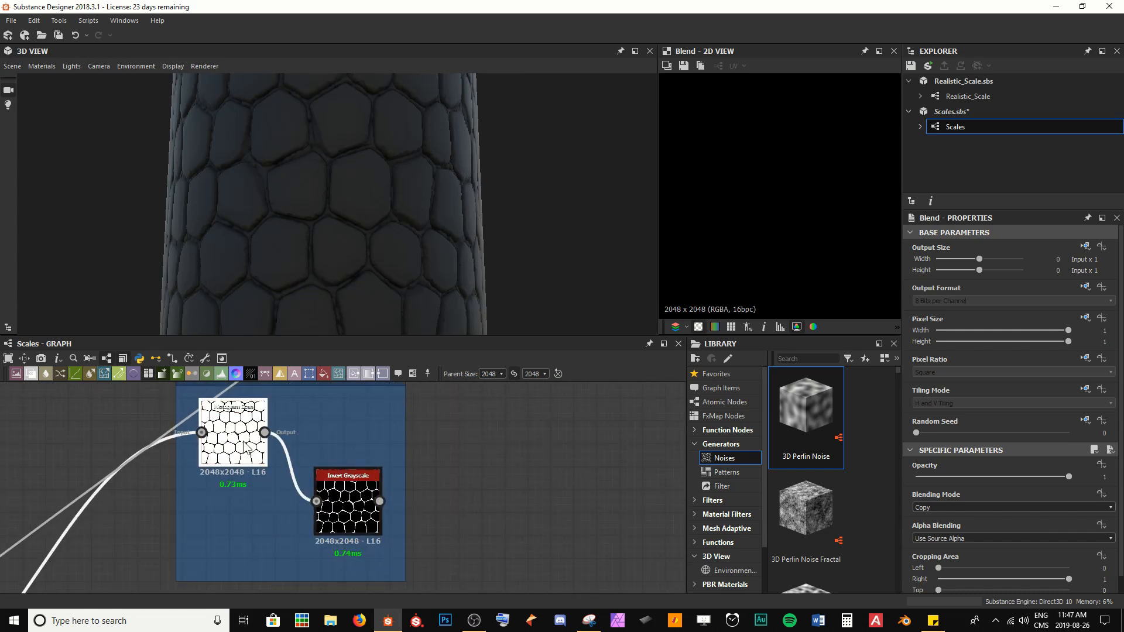
pyautogui.scroll(4, 746, 217)
pyautogui.scroll(-5, 747, 218)
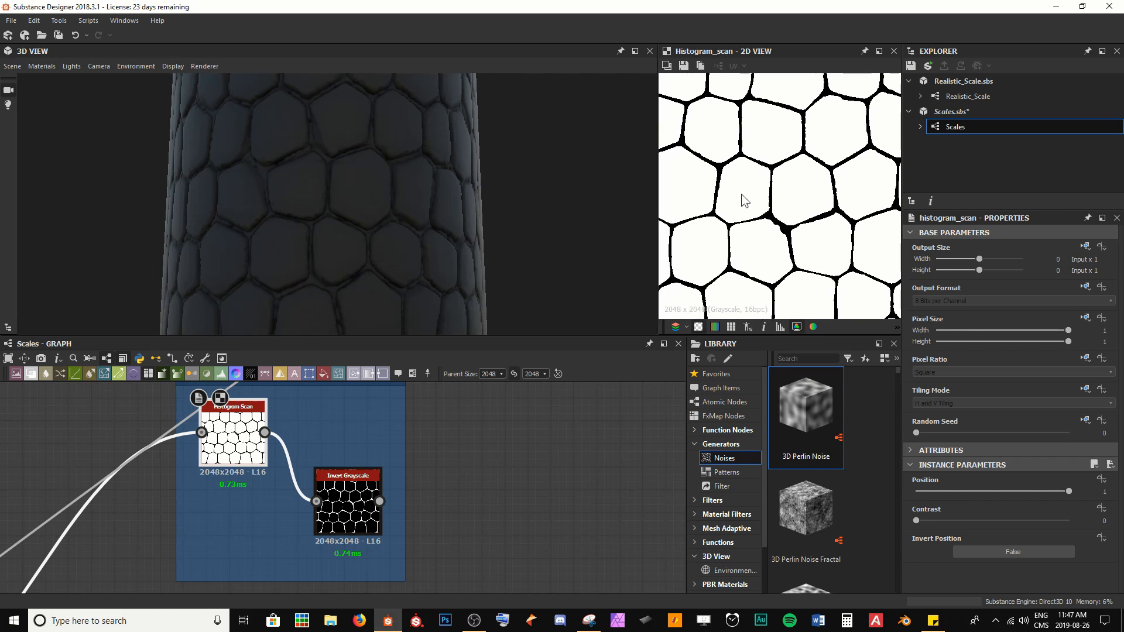
pyautogui.doubleClick(375, 480)
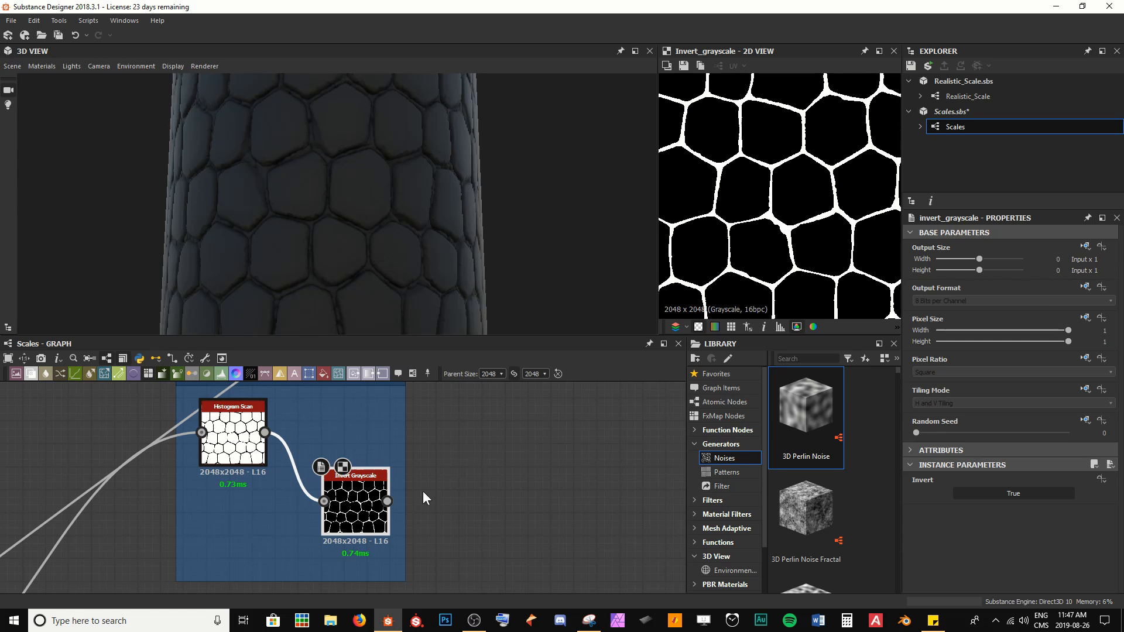
pyautogui.scroll(-3, 423, 490)
pyautogui.moveTo(547, 404); pyautogui.dragTo(360, 524)
pyautogui.scroll(3, 347, 539)
pyautogui.moveTo(387, 511); pyautogui.dragTo(431, 487, button='middle')
pyautogui.scroll(3, 430, 490)
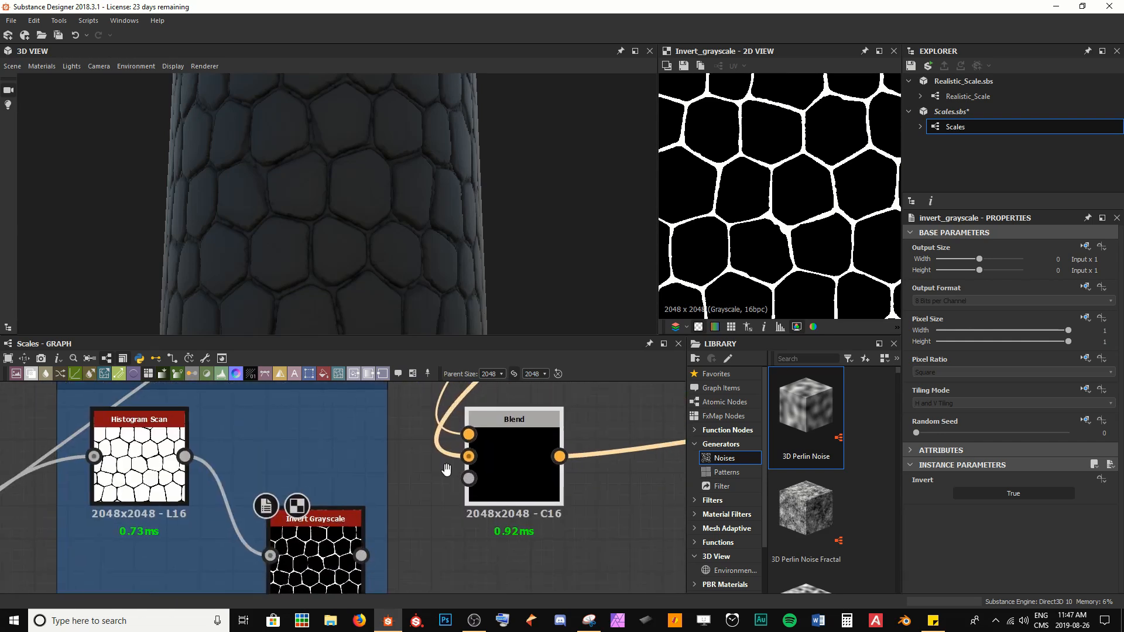
pyautogui.scroll(-1, 464, 445)
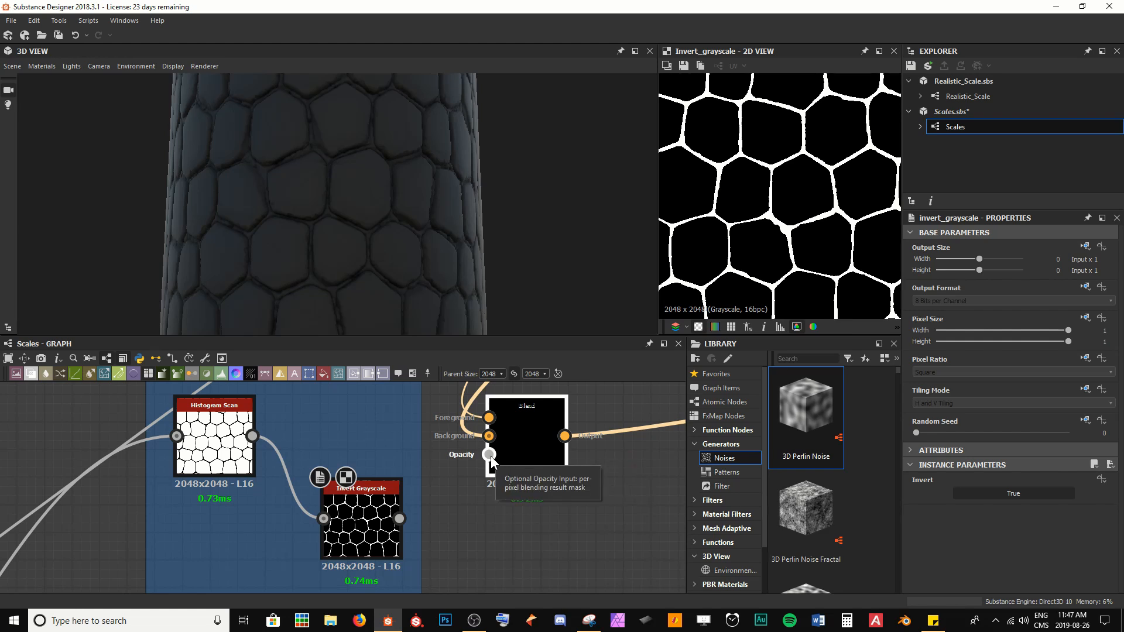
# Step: Connect the Histogram Scan output to the Blend node's Opacity input
pyautogui.click(489, 419)
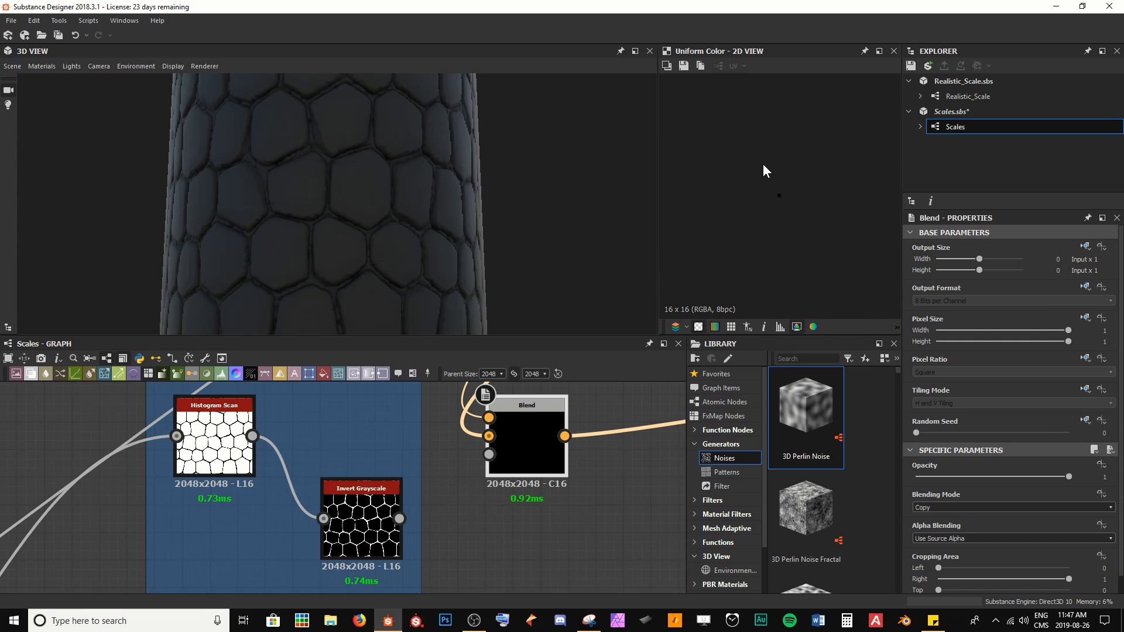
pyautogui.click(490, 436)
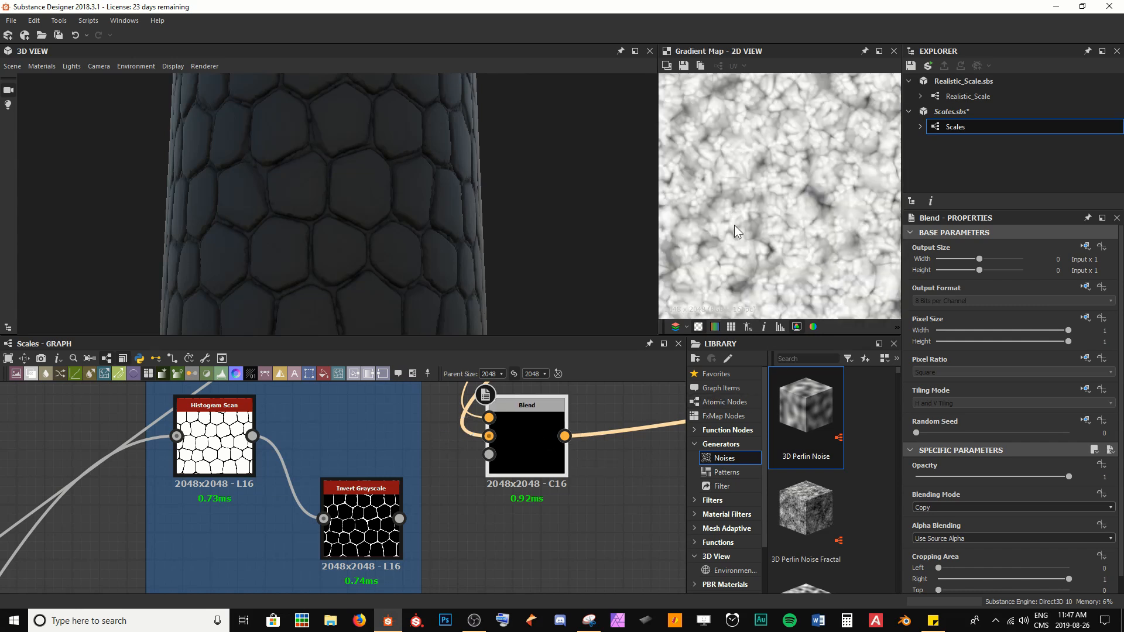
pyautogui.doubleClick(240, 430)
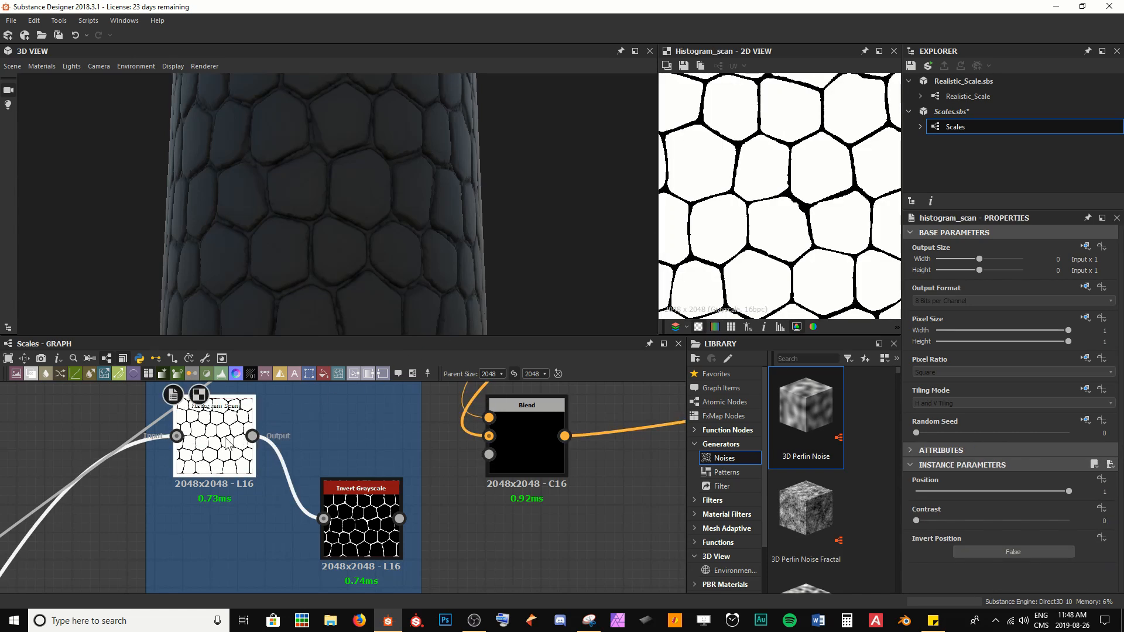
pyautogui.moveTo(303, 396); pyautogui.dragTo(490, 462)
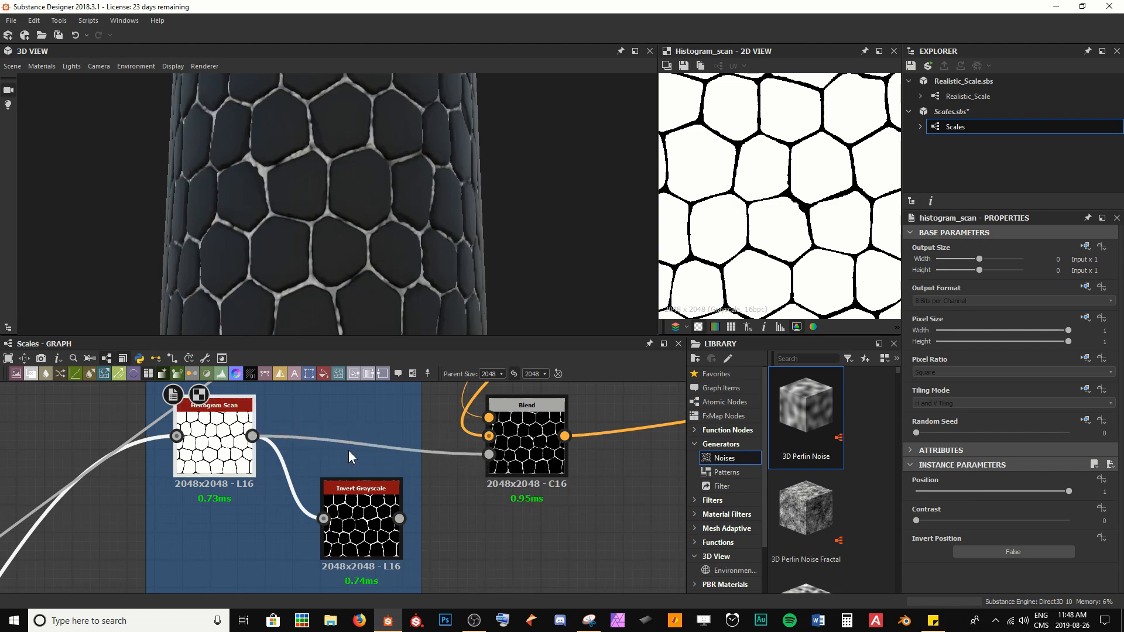
pyautogui.scroll(5, 320, 195)
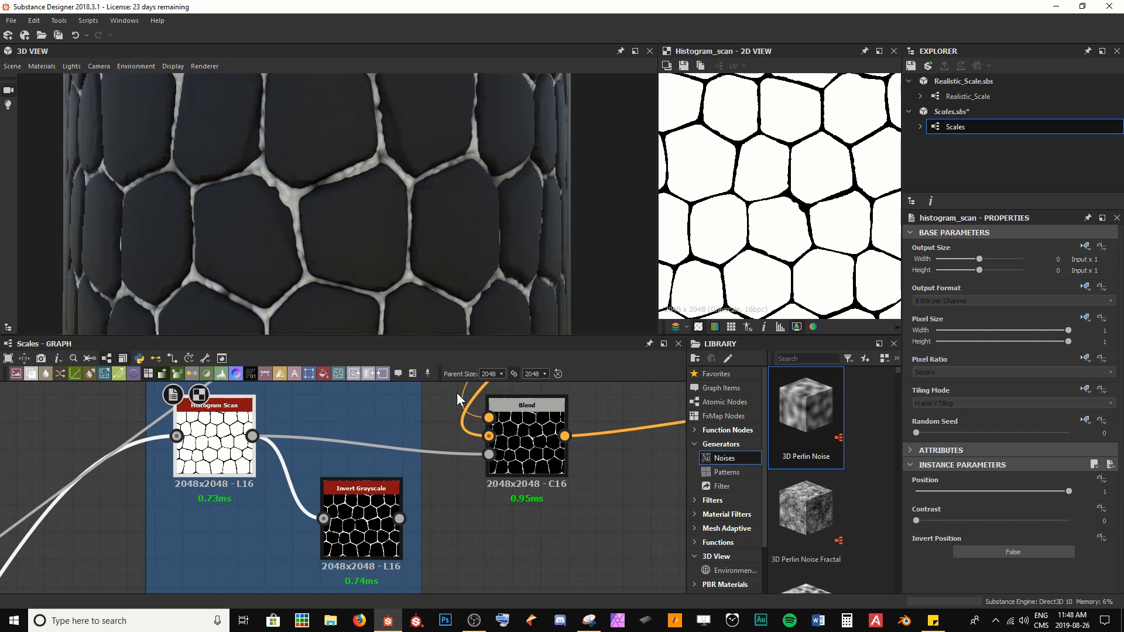
# Step: Preview the Blend node's foreground and background inputs and inspect the scales in the 3D view
pyautogui.click(493, 419)
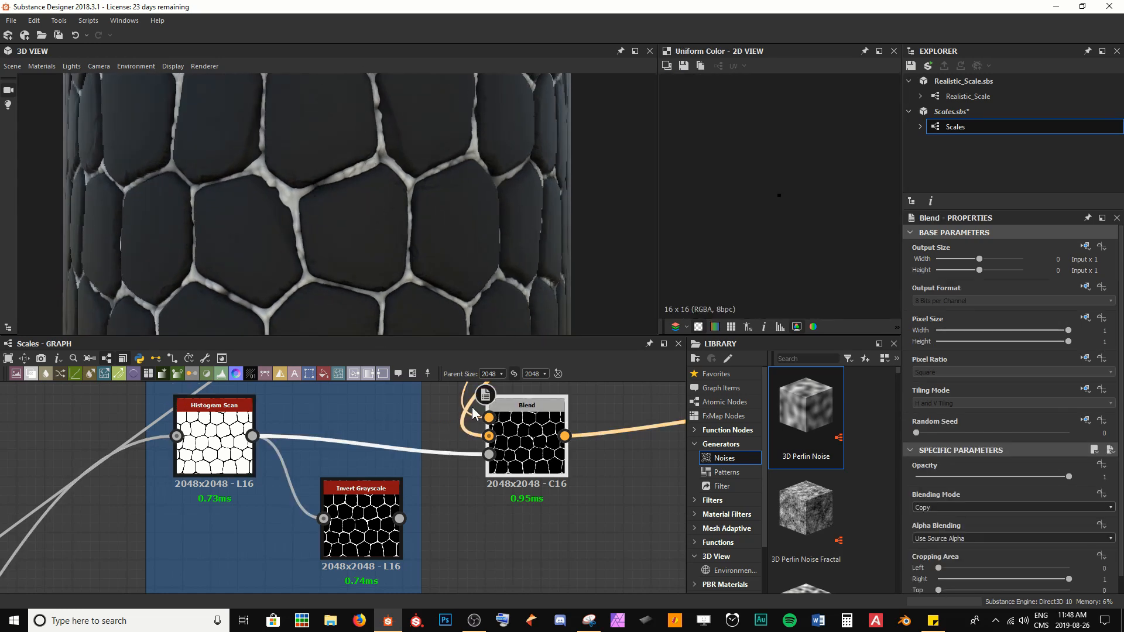
pyautogui.click(489, 438)
pyautogui.scroll(4, 256, 248)
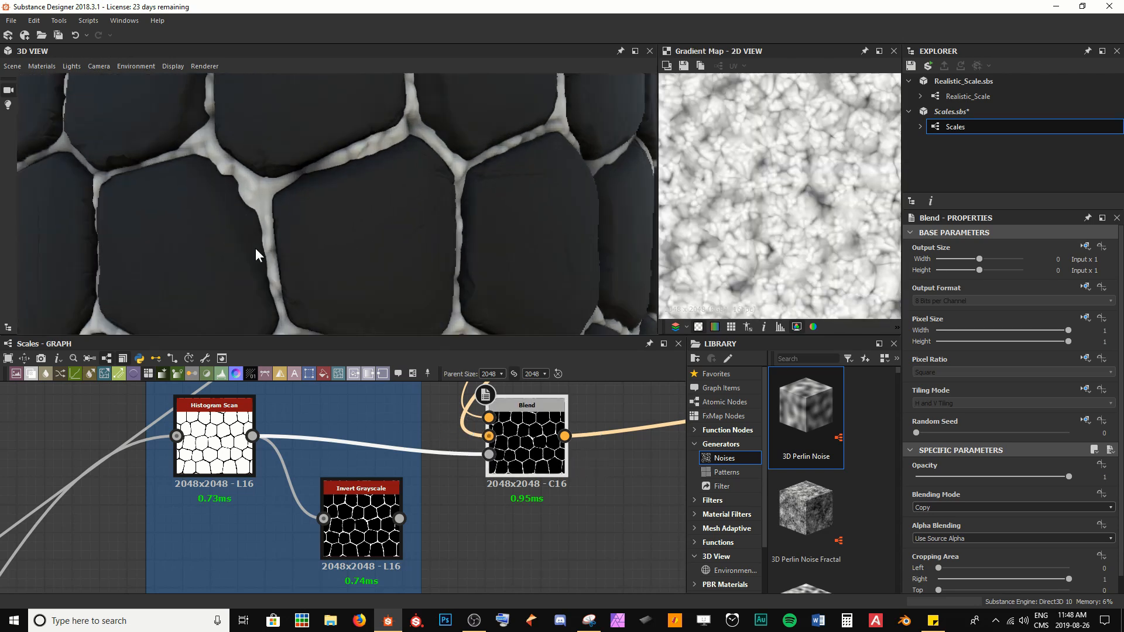
pyautogui.moveTo(255, 248); pyautogui.dragTo(333, 245)
pyautogui.scroll(-5, 333, 245)
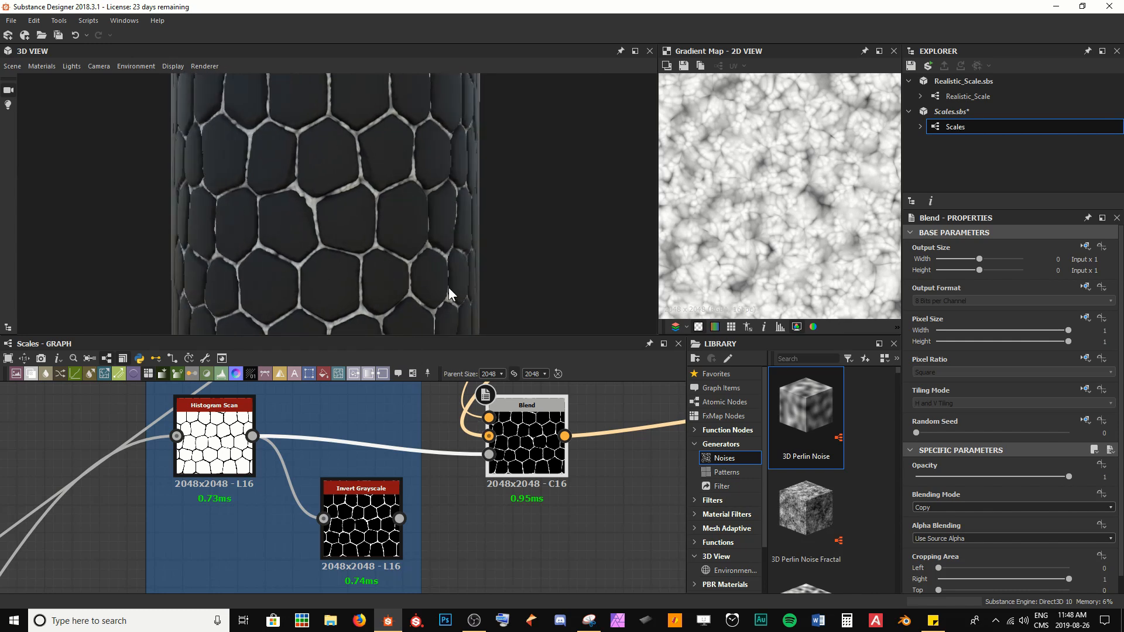
pyautogui.scroll(4, 299, 251)
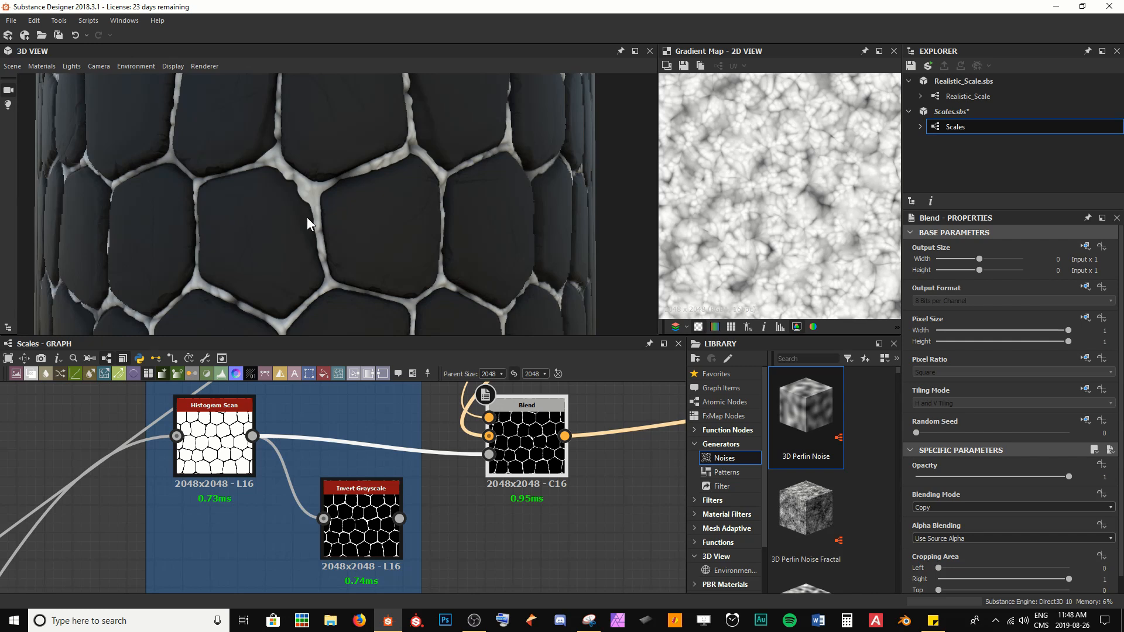
pyautogui.scroll(-6, 495, 475)
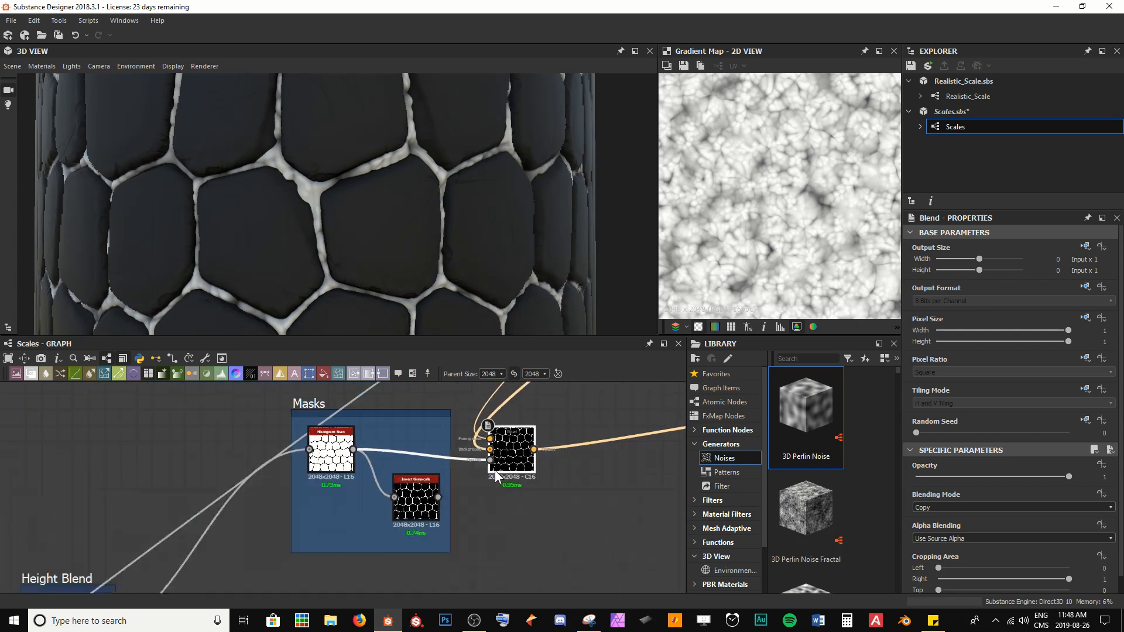
# Step: Set the Uniform Color node's output colour to a dark green, #3c4831, and save the package
pyautogui.moveTo(571, 422); pyautogui.dragTo(263, 523, button='middle')
pyautogui.moveTo(201, 569); pyautogui.dragTo(342, 425)
pyautogui.moveTo(359, 474); pyautogui.dragTo(402, 499)
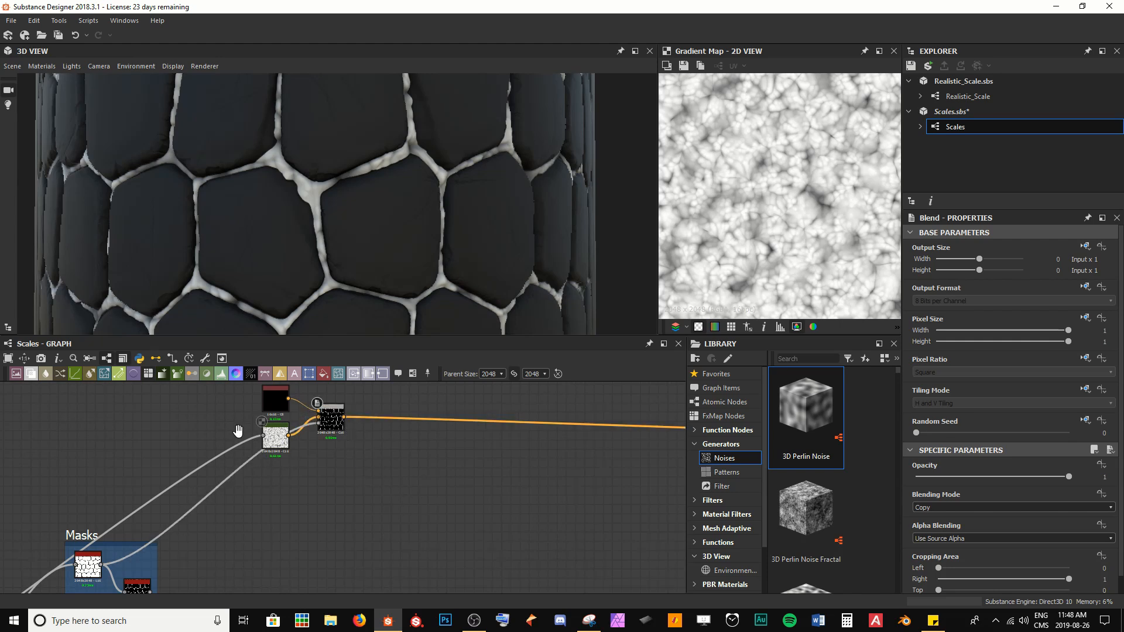
pyautogui.scroll(5, 237, 431)
pyautogui.moveTo(368, 437); pyautogui.dragTo(335, 460, button='middle')
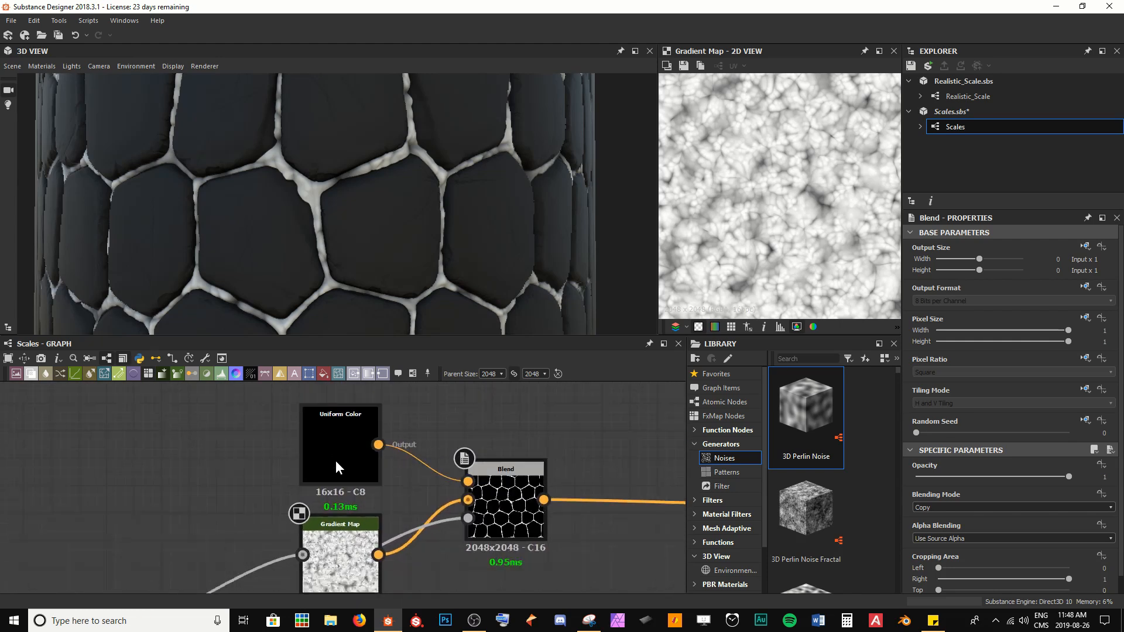
pyautogui.doubleClick(337, 448)
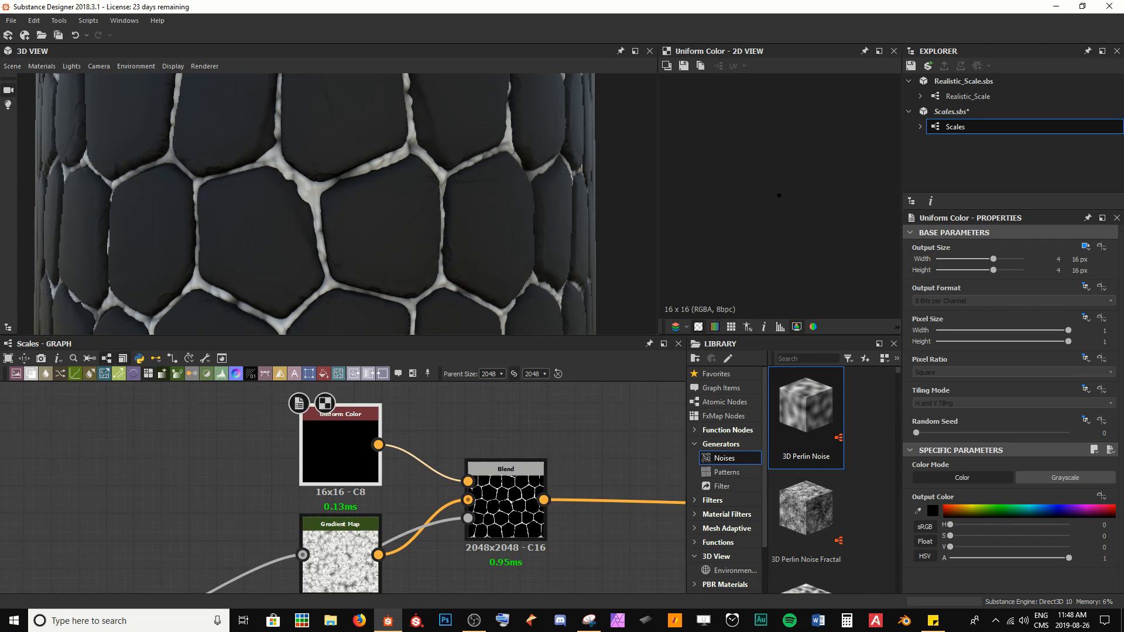
pyautogui.click(933, 511)
pyautogui.moveTo(77, 373); pyautogui.dragTo(631, 377)
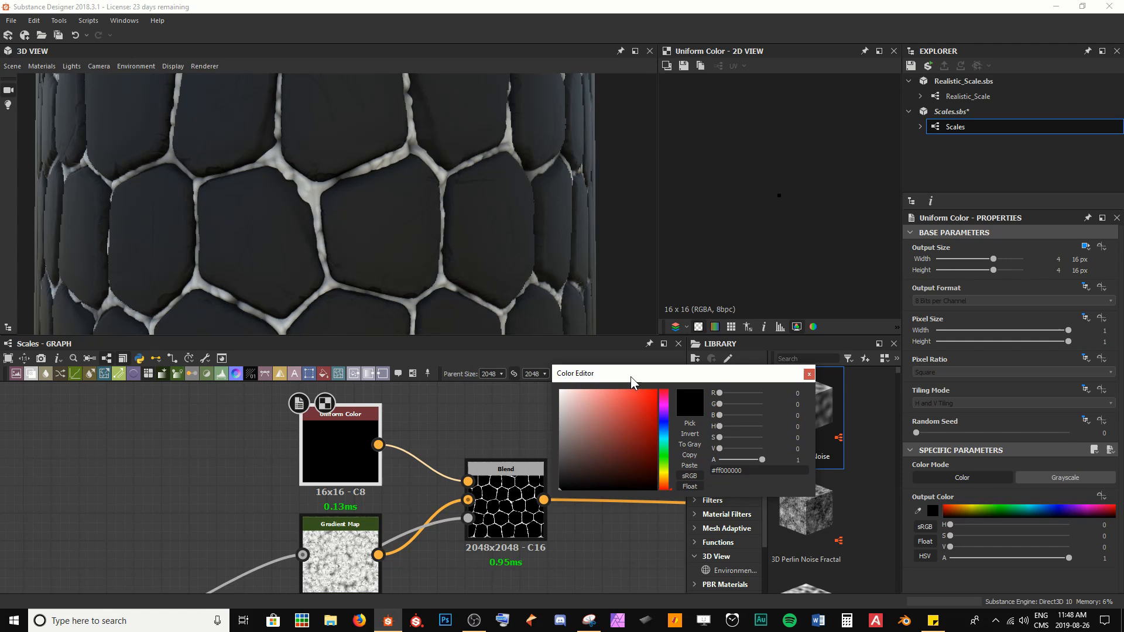
pyautogui.click(668, 464)
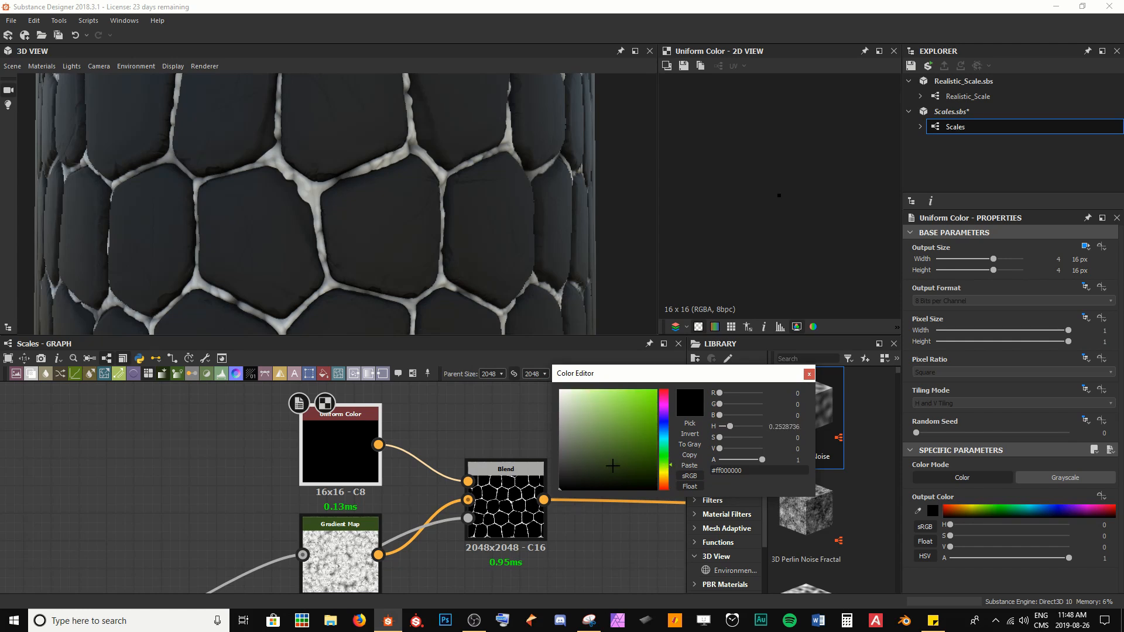
pyautogui.click(593, 458)
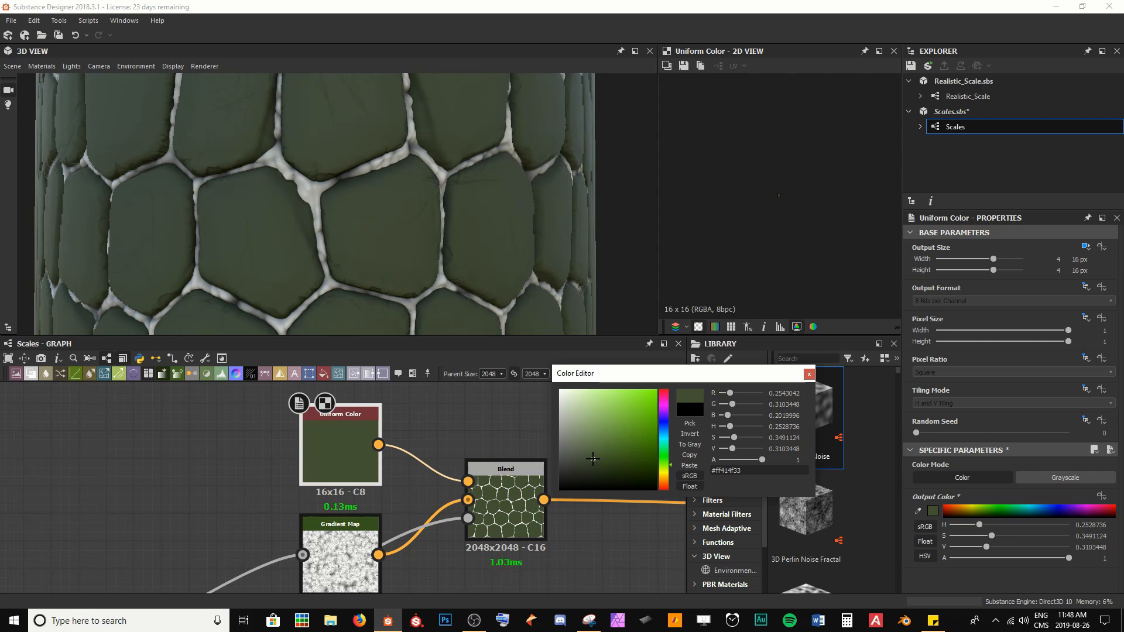
pyautogui.click(592, 459)
pyautogui.click(595, 462)
pyautogui.moveTo(595, 462); pyautogui.dragTo(589, 461)
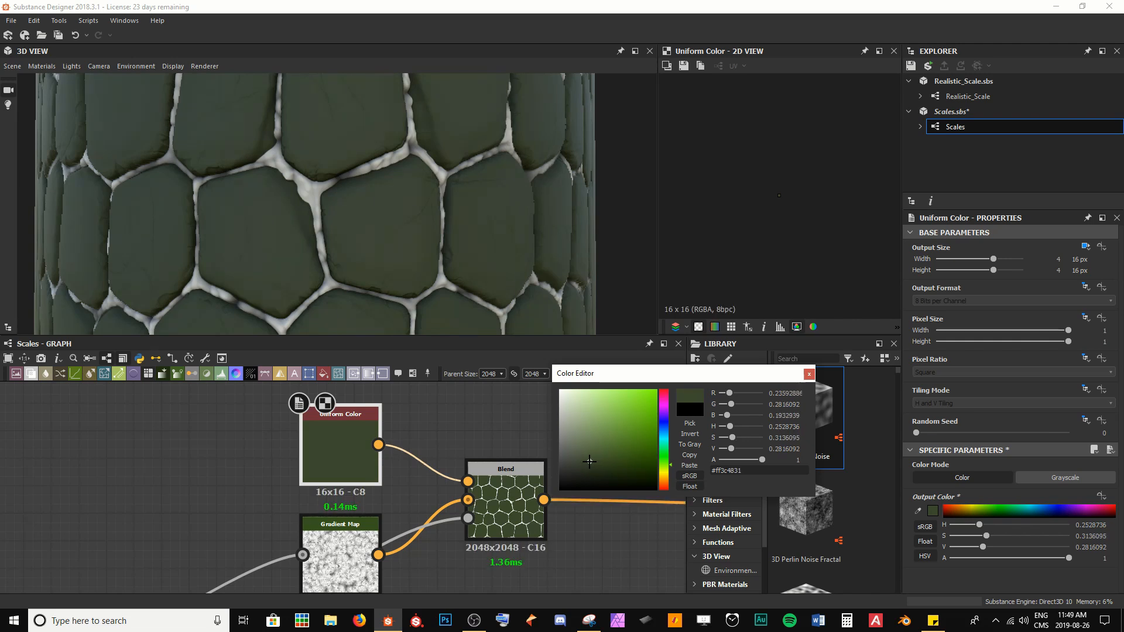
pyautogui.click(808, 374)
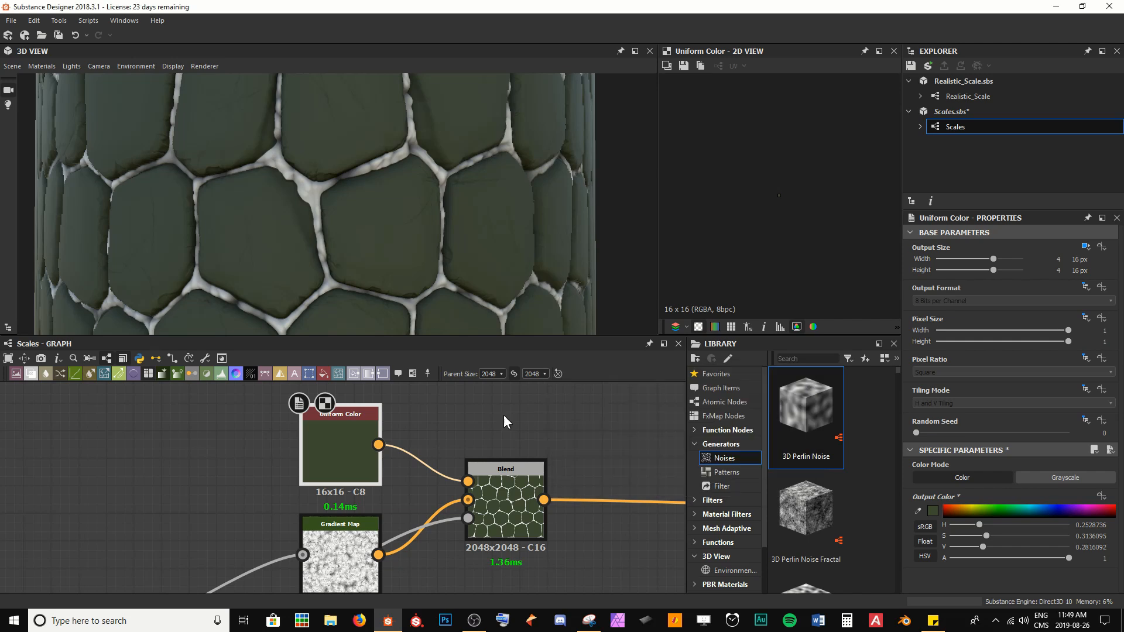
pyautogui.click(504, 416)
pyautogui.hotkey('ctrl', 's')
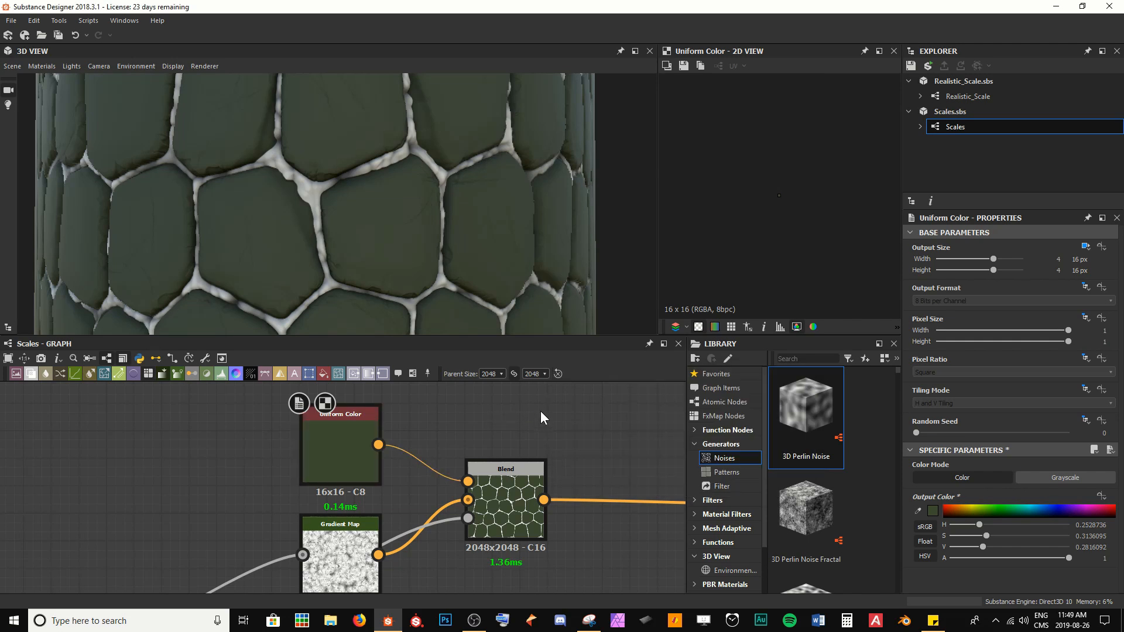
# Step: Inspect the green-tinted scales in the 3D view and preview the Gradient Map node's output
pyautogui.scroll(-5, 323, 223)
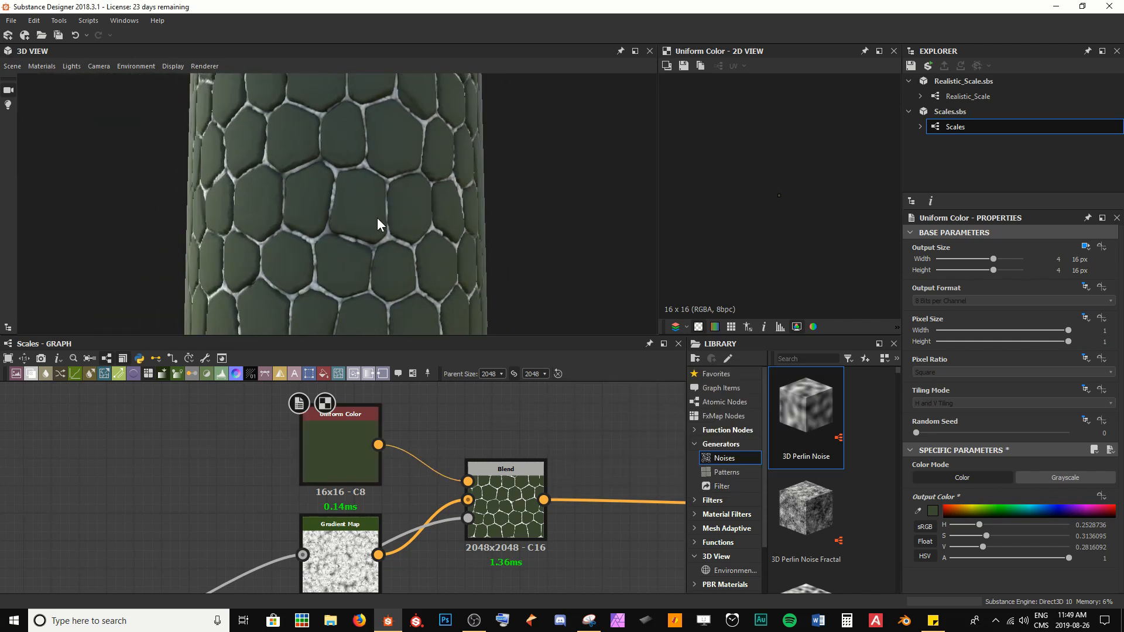
pyautogui.moveTo(377, 217); pyautogui.dragTo(340, 219)
pyautogui.moveTo(350, 188); pyautogui.dragTo(346, 255, button='right')
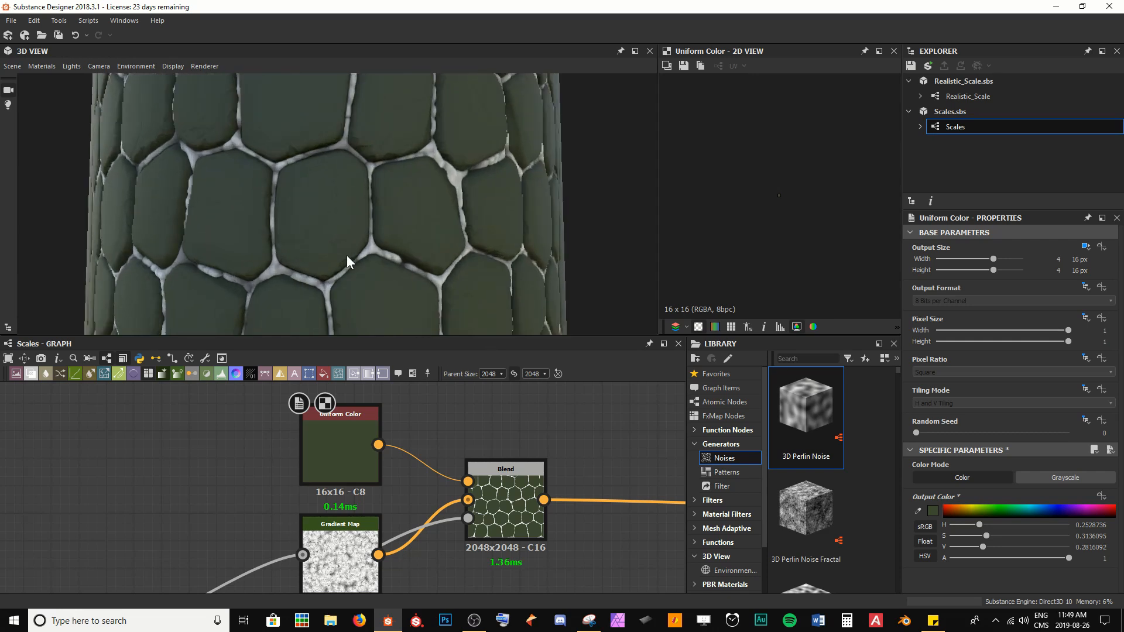
pyautogui.moveTo(395, 554); pyautogui.dragTo(415, 490, button='middle')
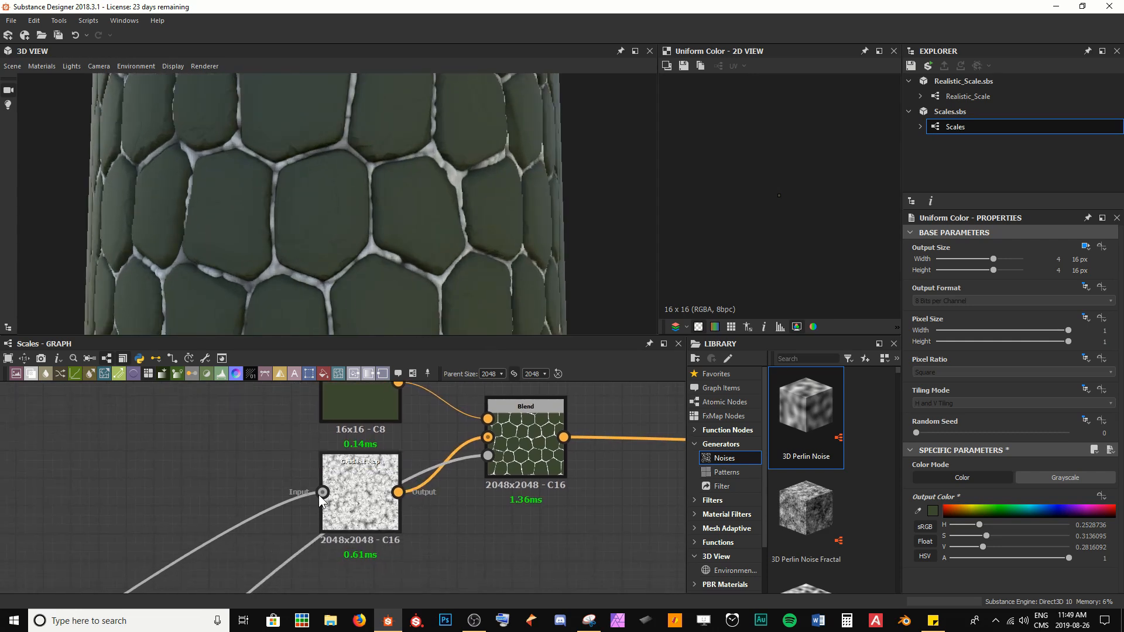
pyautogui.click(361, 495)
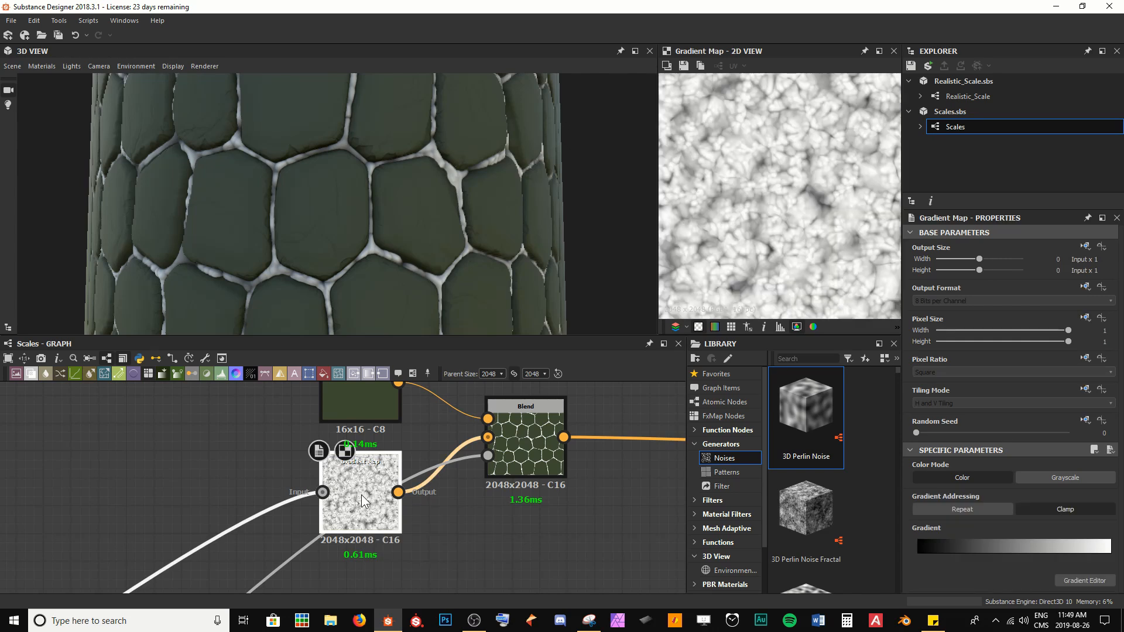
pyautogui.scroll(-5, 771, 247)
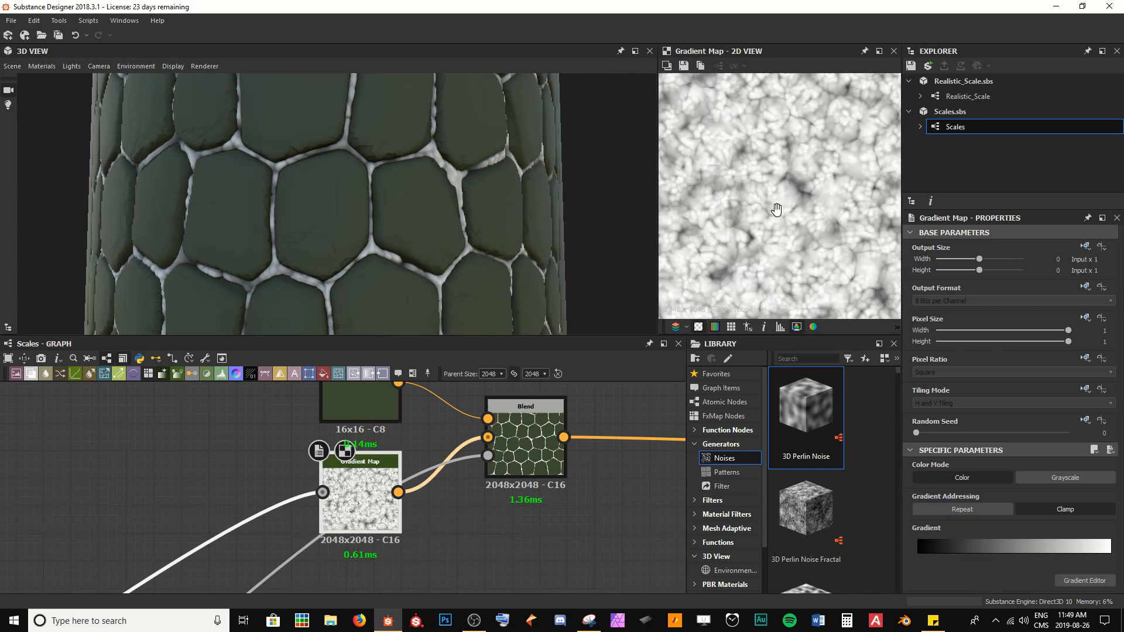
pyautogui.scroll(5, 768, 235)
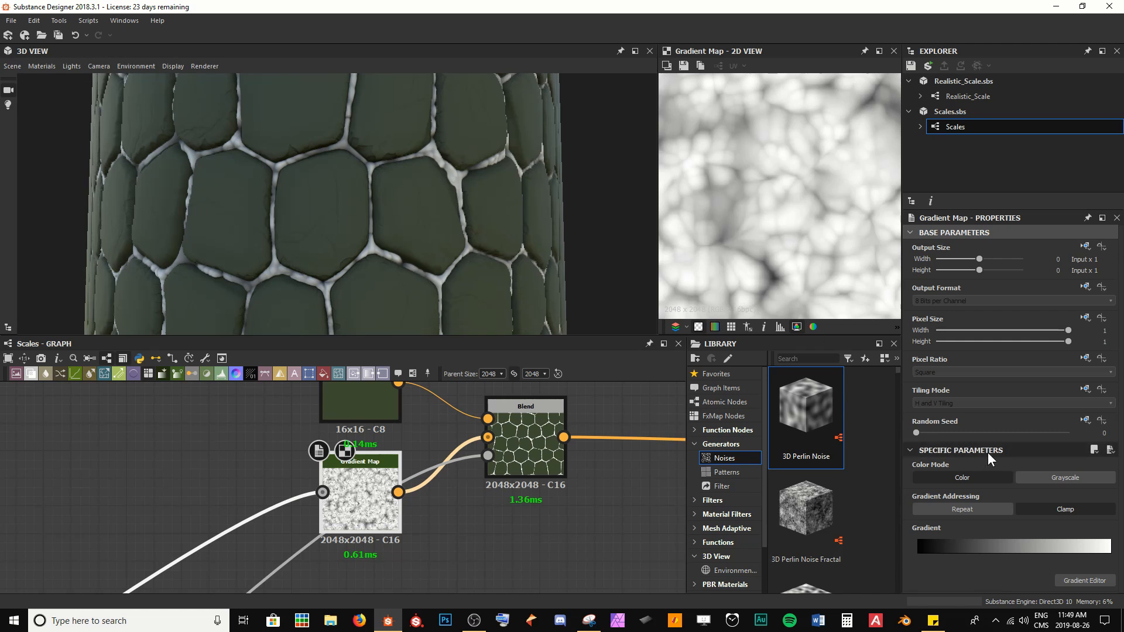
# Step: Open the Gradient Map's gradient editor and set its dark key to a dark brown, #36291a
pyautogui.moveTo(395, 492); pyautogui.dragTo(415, 532, button='middle')
pyautogui.scroll(-1, 396, 504)
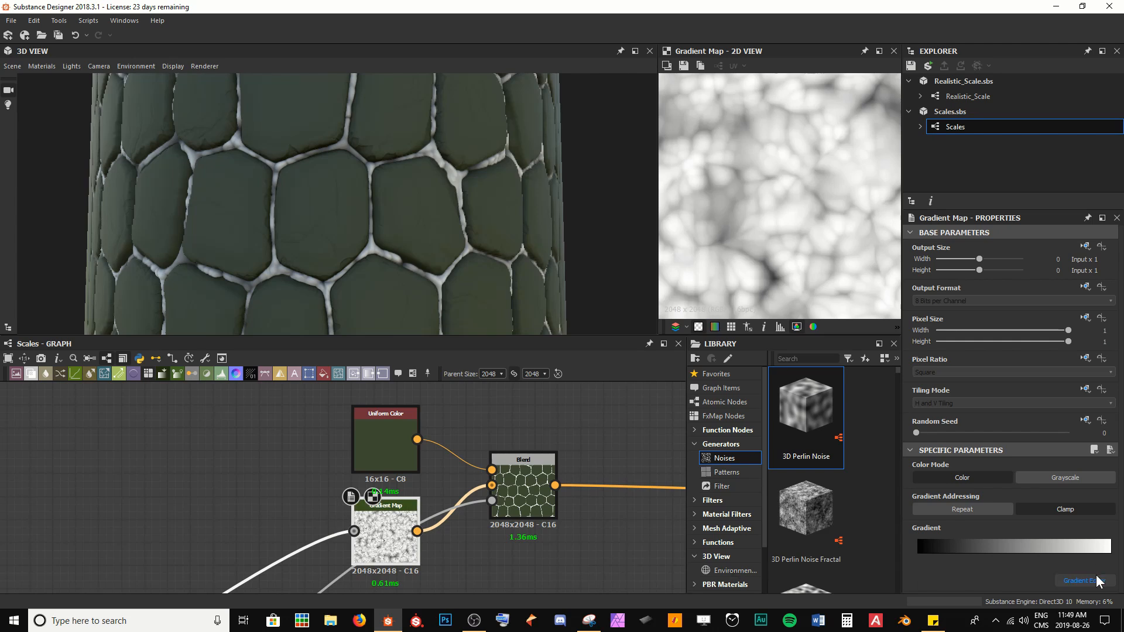
pyautogui.scroll(1, 743, 252)
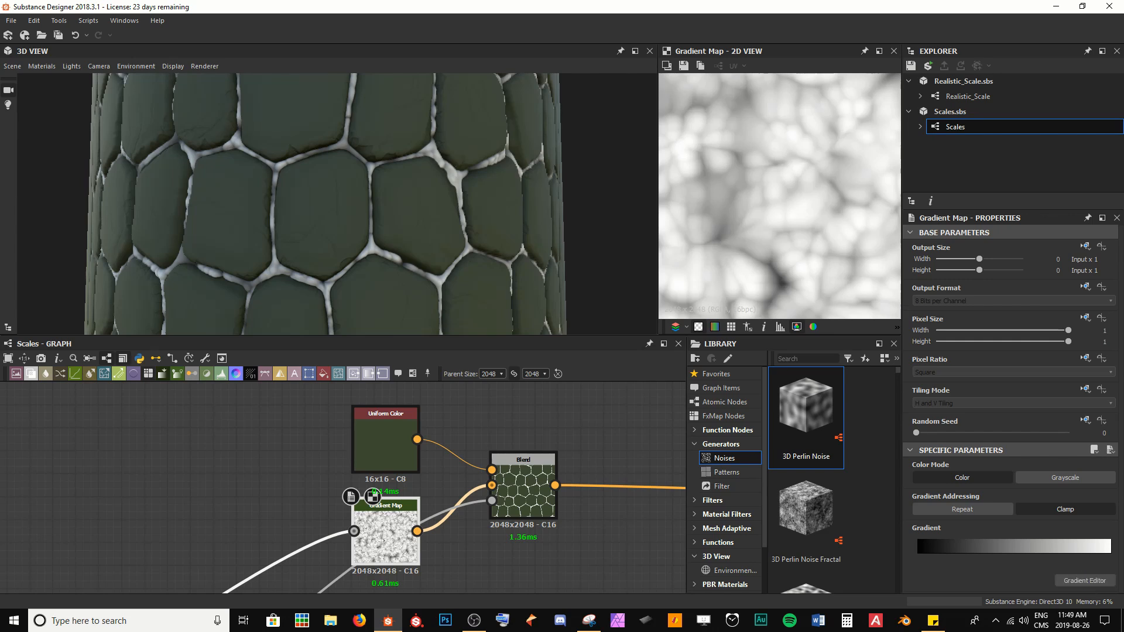
pyautogui.moveTo(0, 345); pyautogui.dragTo(194, 277)
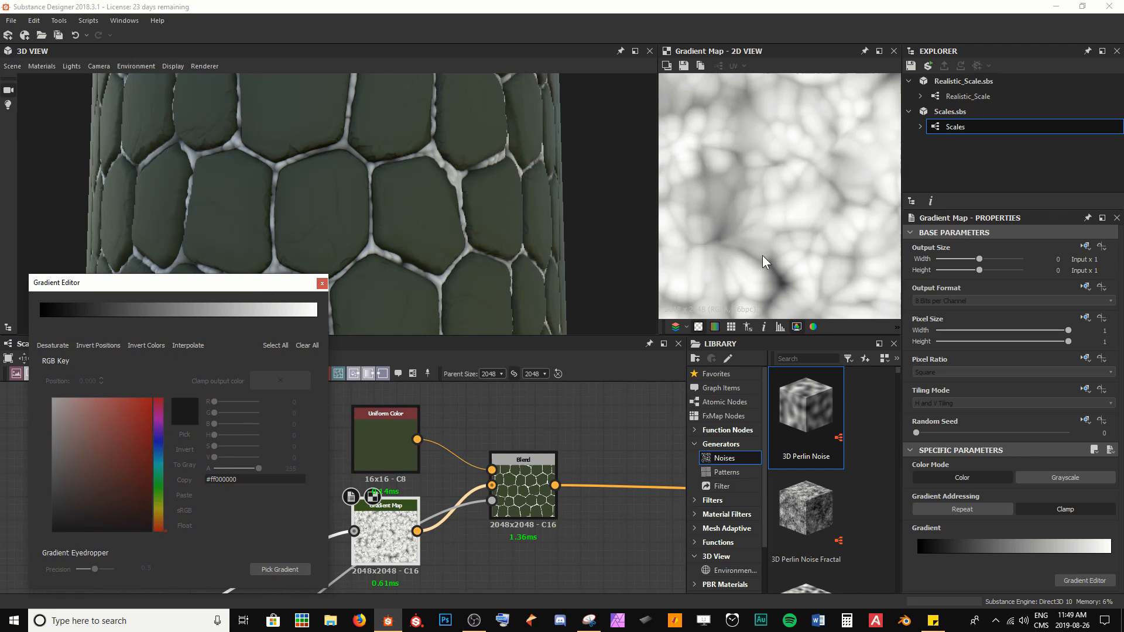
pyautogui.scroll(2, 751, 268)
pyautogui.moveTo(751, 267); pyautogui.dragTo(746, 196, button='middle')
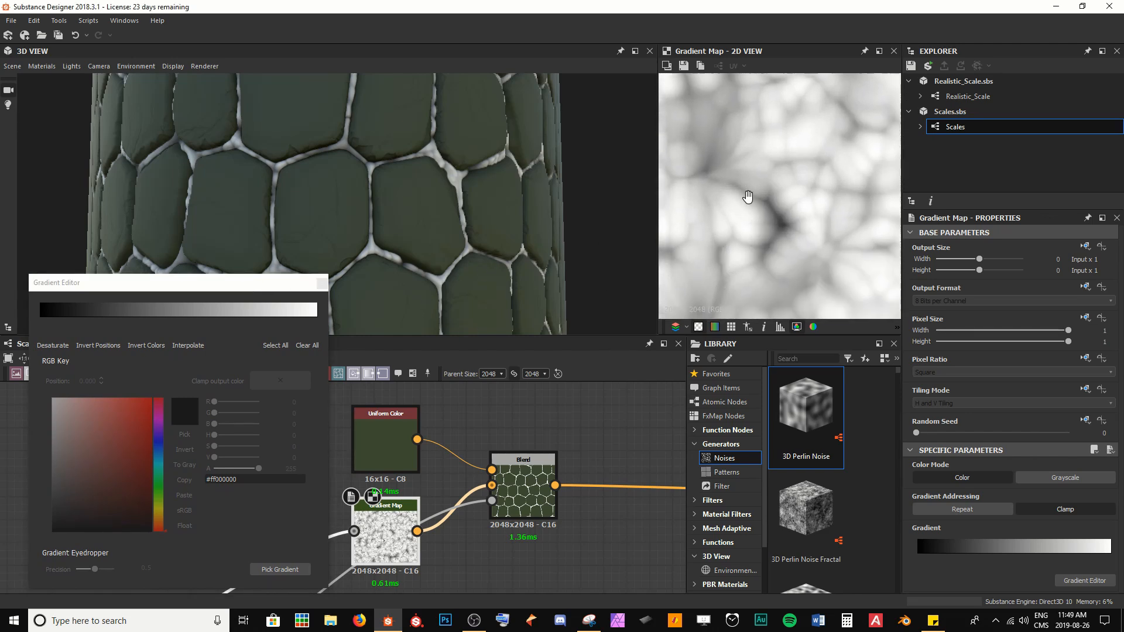
pyautogui.scroll(2, 765, 237)
pyautogui.scroll(-2, 767, 241)
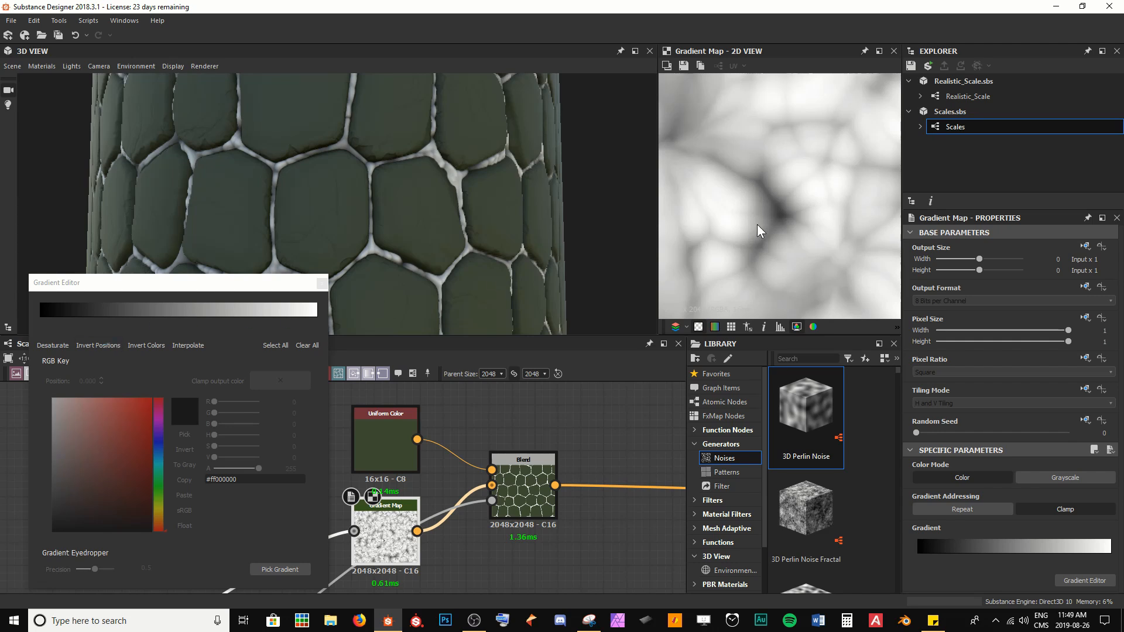
pyautogui.click(45, 322)
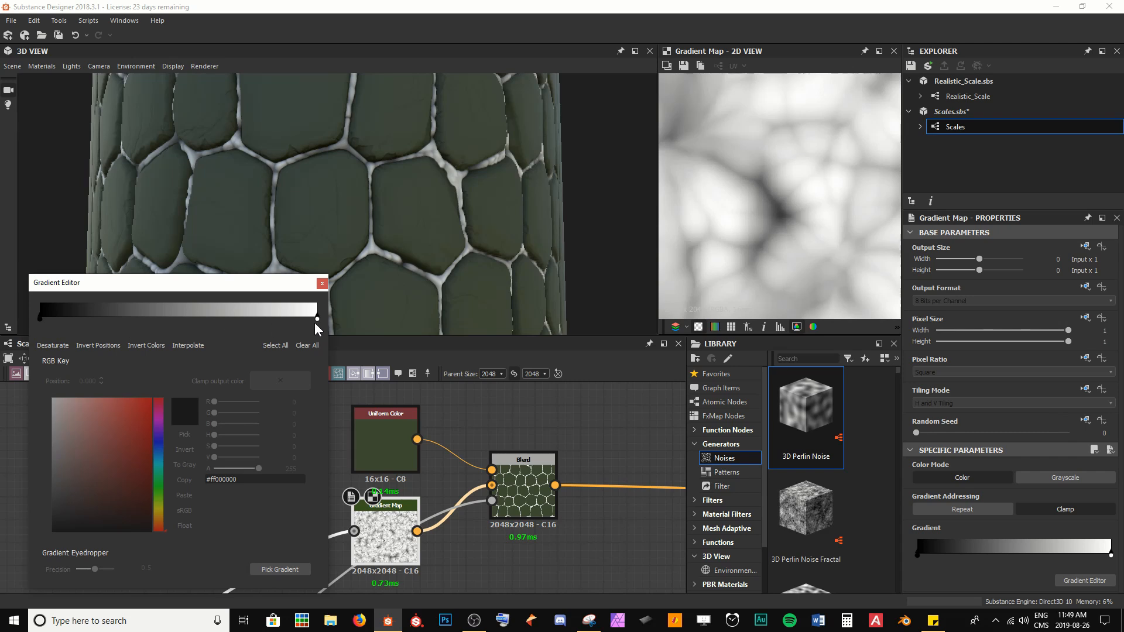
pyautogui.moveTo(43, 322)
pyautogui.mouseDown()
pyautogui.moveTo(246, 324)
pyautogui.moveTo(40, 323)
pyautogui.mouseUp()
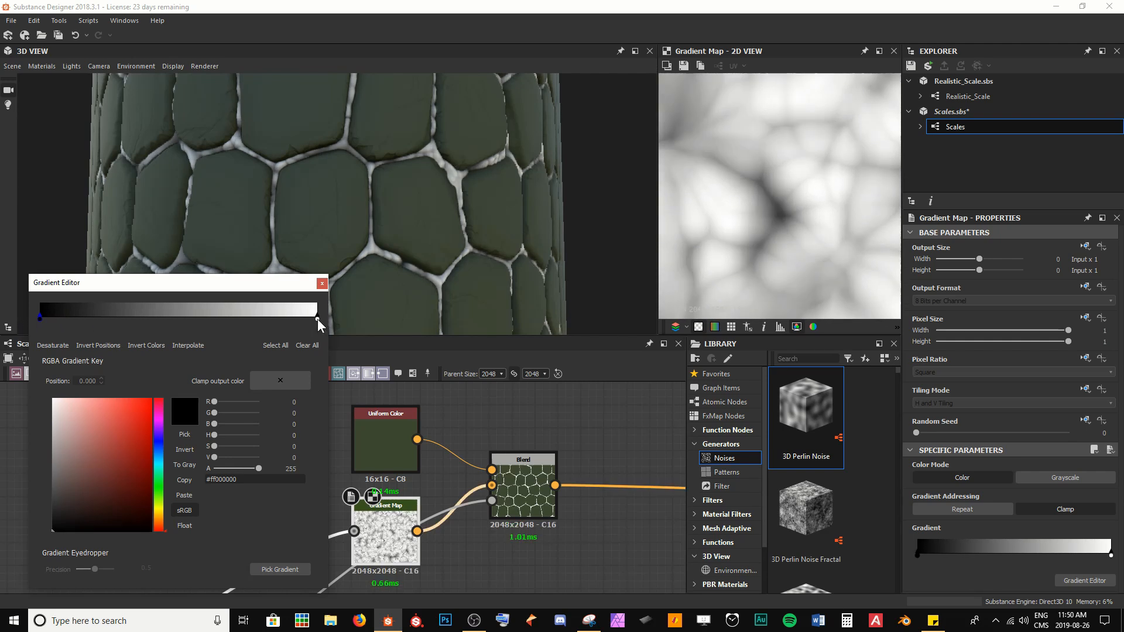
pyautogui.moveTo(317, 320); pyautogui.dragTo(346, 310)
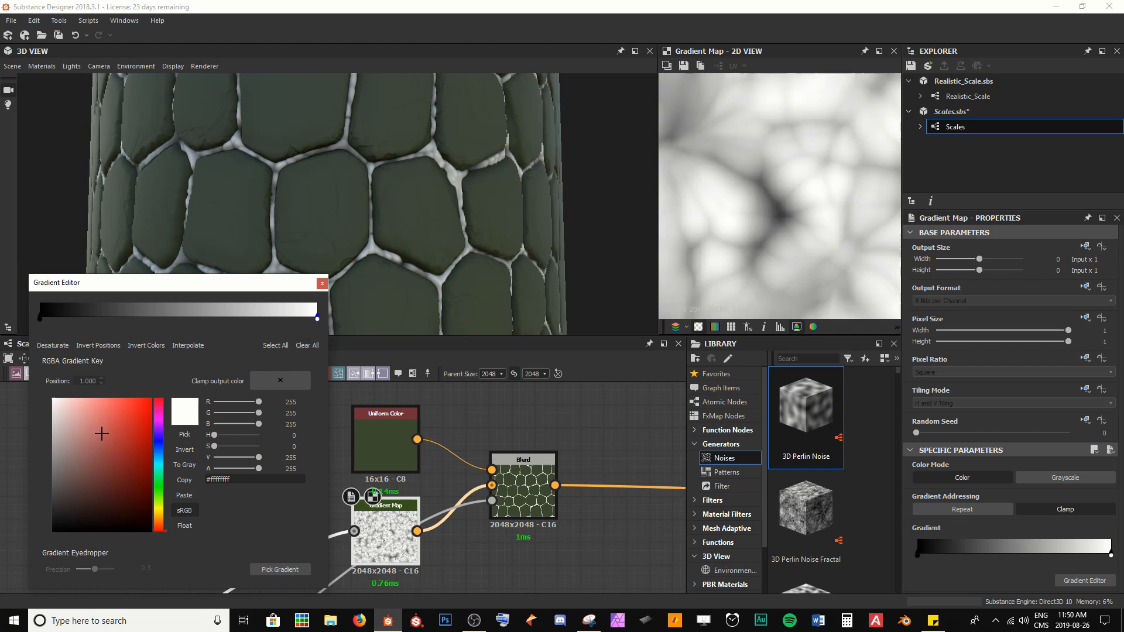
pyautogui.click(40, 320)
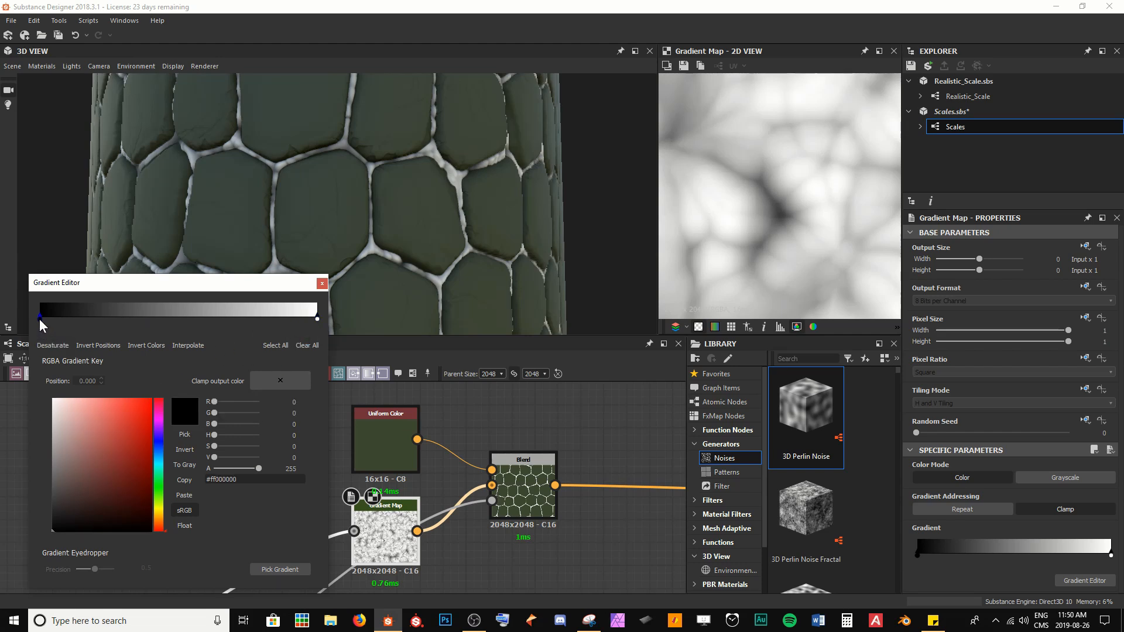
pyautogui.click(160, 520)
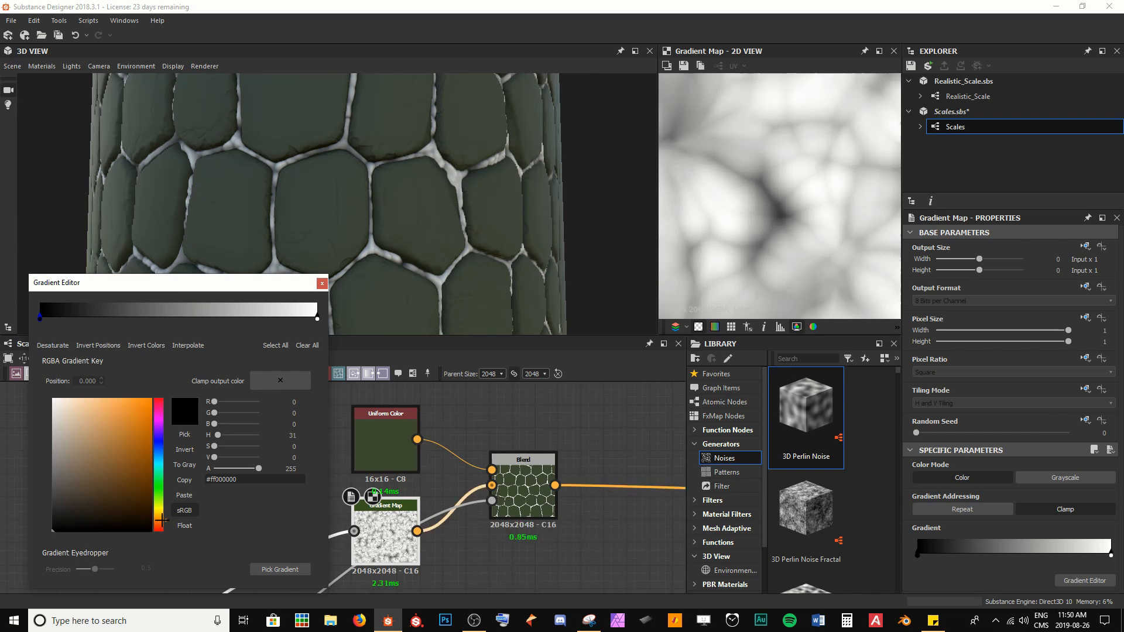
pyautogui.moveTo(116, 490); pyautogui.dragTo(103, 504)
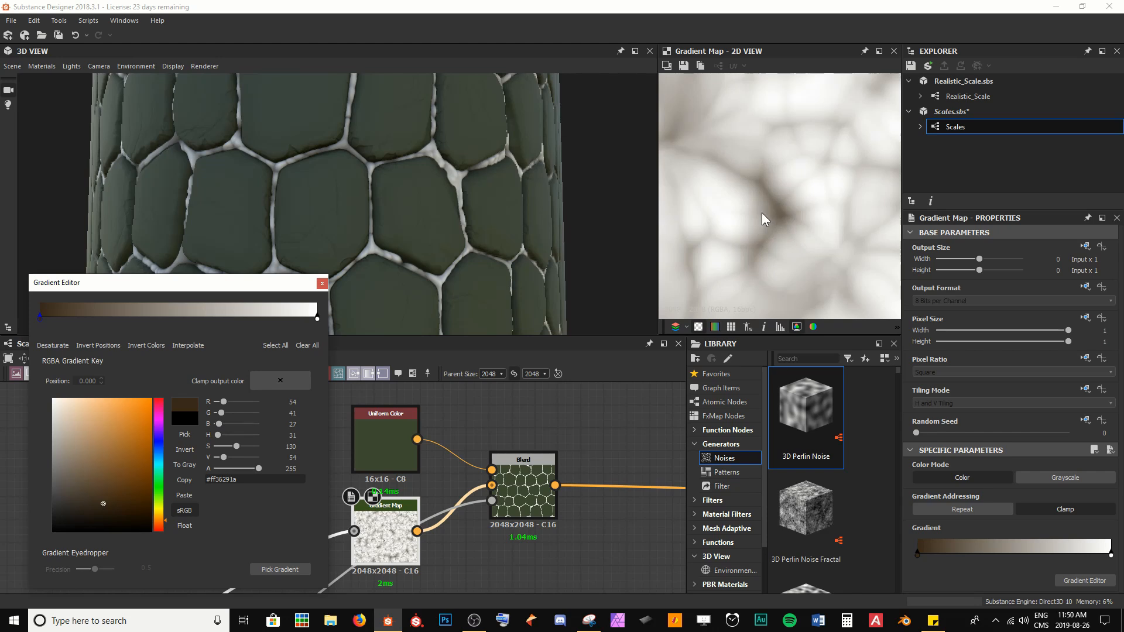
# Step: Set the Gradient Map's light key colour to a light brown, #5e4d36
pyautogui.scroll(6, 297, 184)
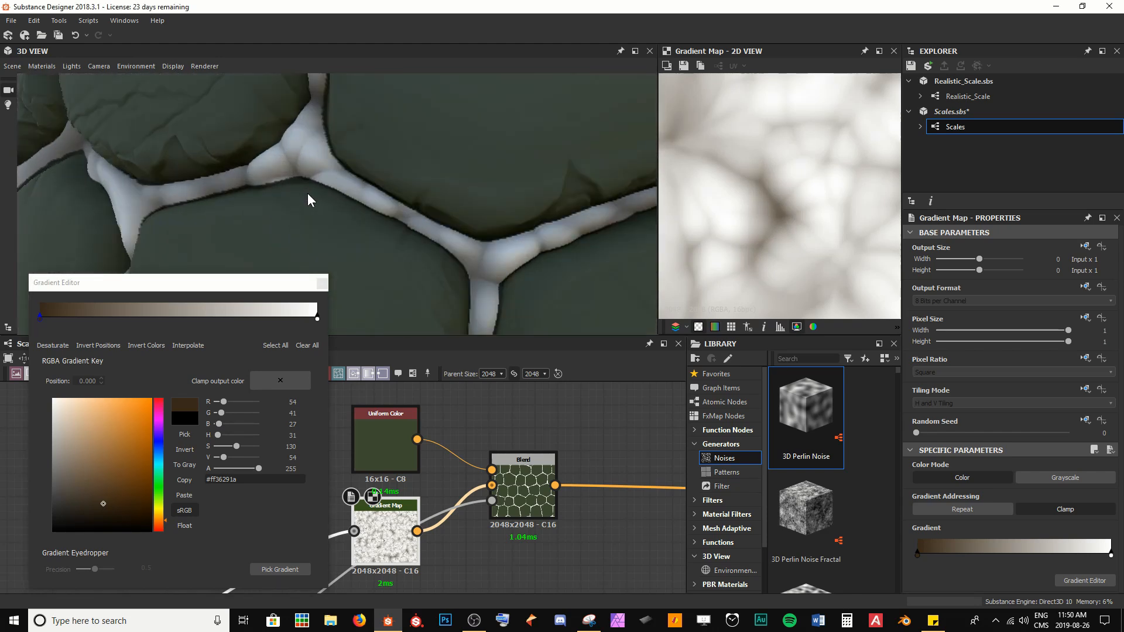
pyautogui.scroll(-4, 311, 201)
pyautogui.scroll(-2, 415, 208)
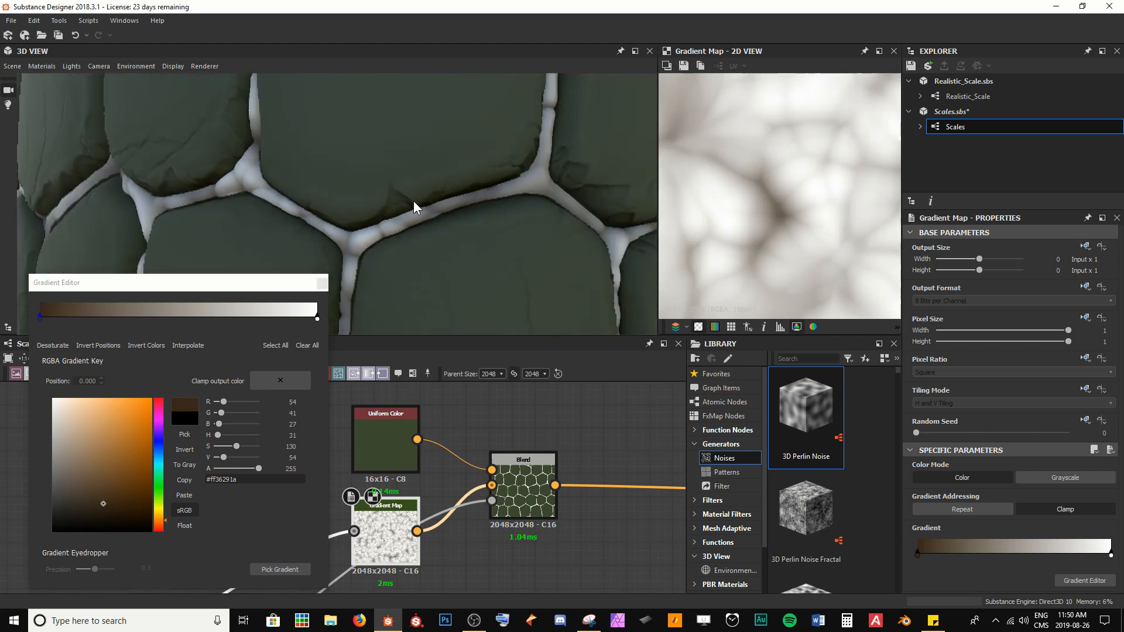
pyautogui.scroll(-3, 479, 211)
pyautogui.moveTo(478, 214); pyautogui.dragTo(375, 210)
pyautogui.click(318, 319)
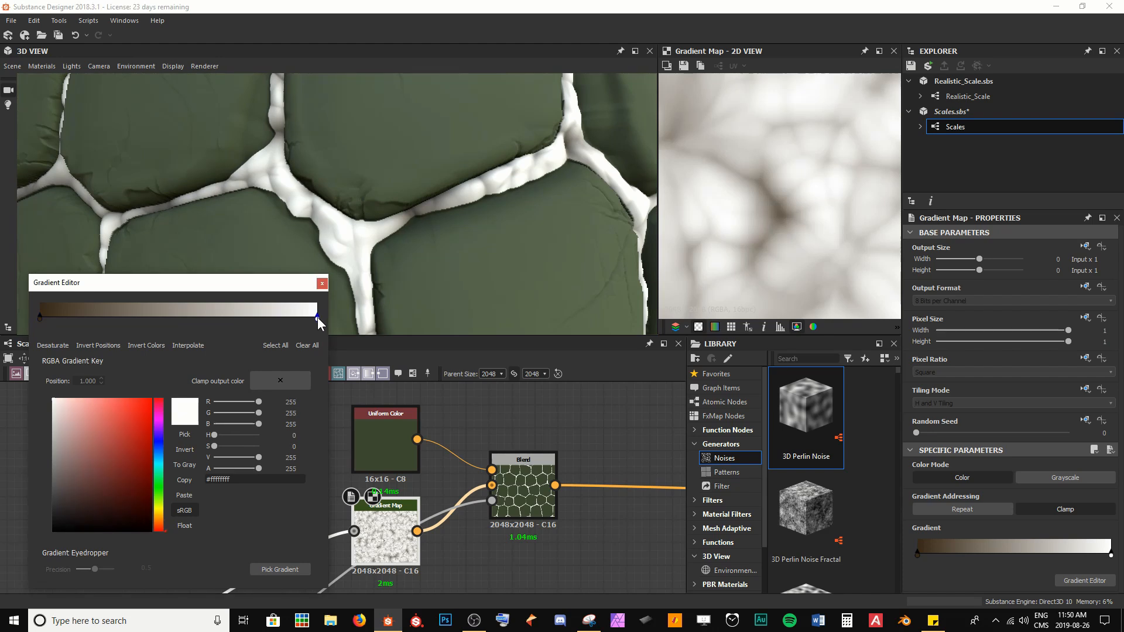
pyautogui.click(161, 517)
pyautogui.moveTo(160, 517); pyautogui.dragTo(160, 519)
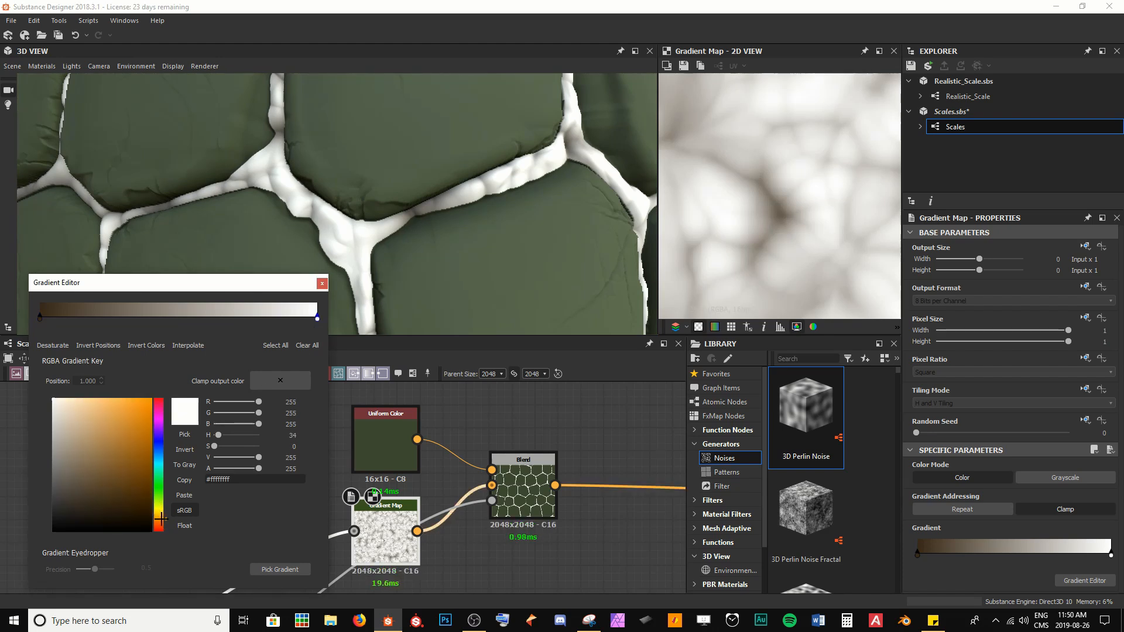
pyautogui.click(91, 481)
pyautogui.moveTo(91, 481); pyautogui.dragTo(94, 482)
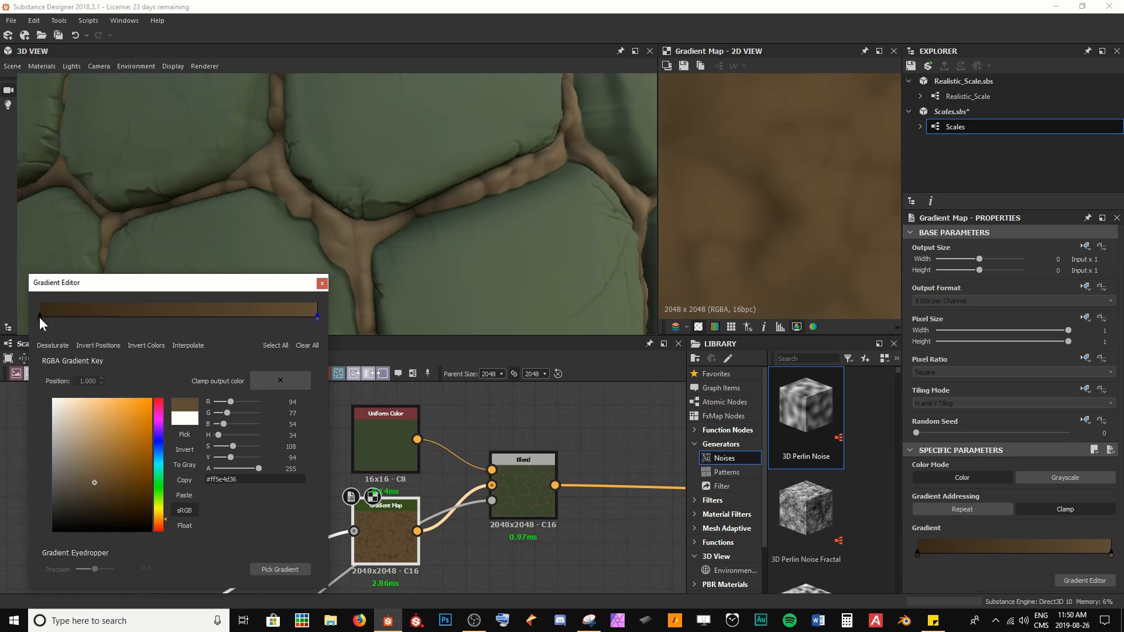
# Step: Slide the gradient's dark key to about 0.53 and the light key to about 0.99, then close the gradient editor
pyautogui.moveTo(40, 317); pyautogui.dragTo(187, 316)
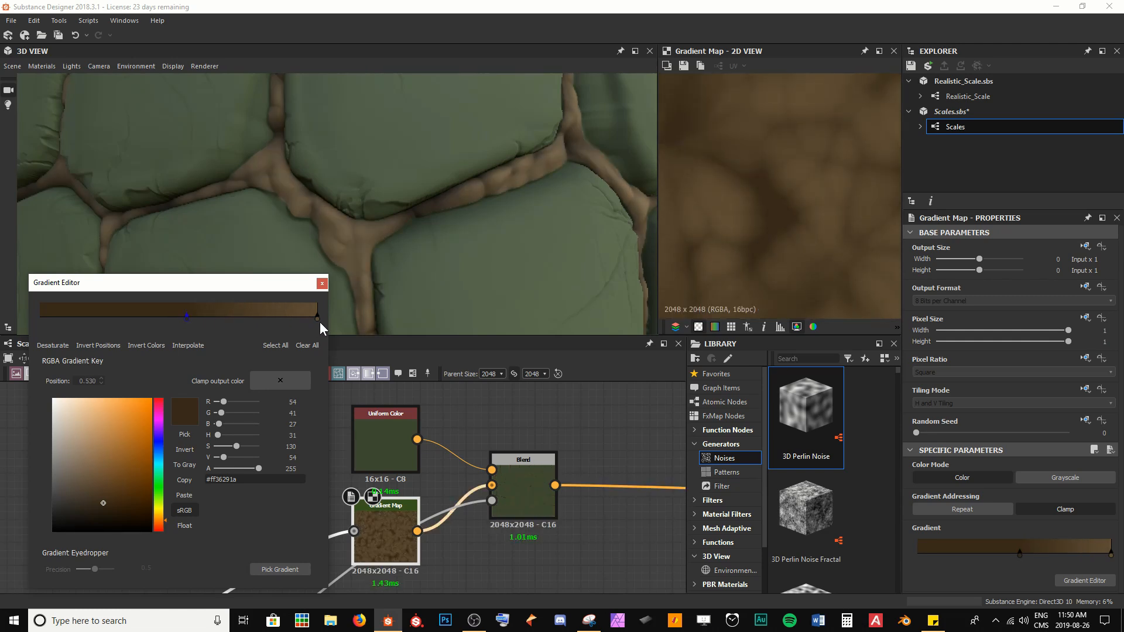
pyautogui.moveTo(318, 318); pyautogui.dragTo(258, 321)
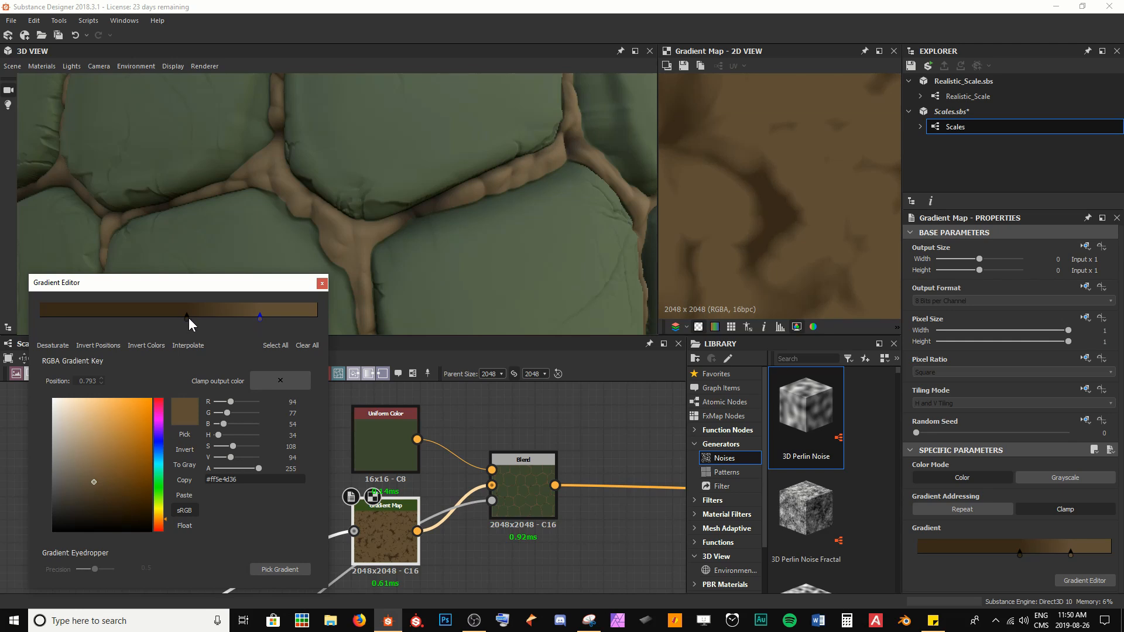
pyautogui.moveTo(187, 318)
pyautogui.mouseDown()
pyautogui.moveTo(246, 322)
pyautogui.moveTo(185, 321)
pyautogui.mouseUp()
pyautogui.moveTo(259, 316); pyautogui.dragTo(315, 325)
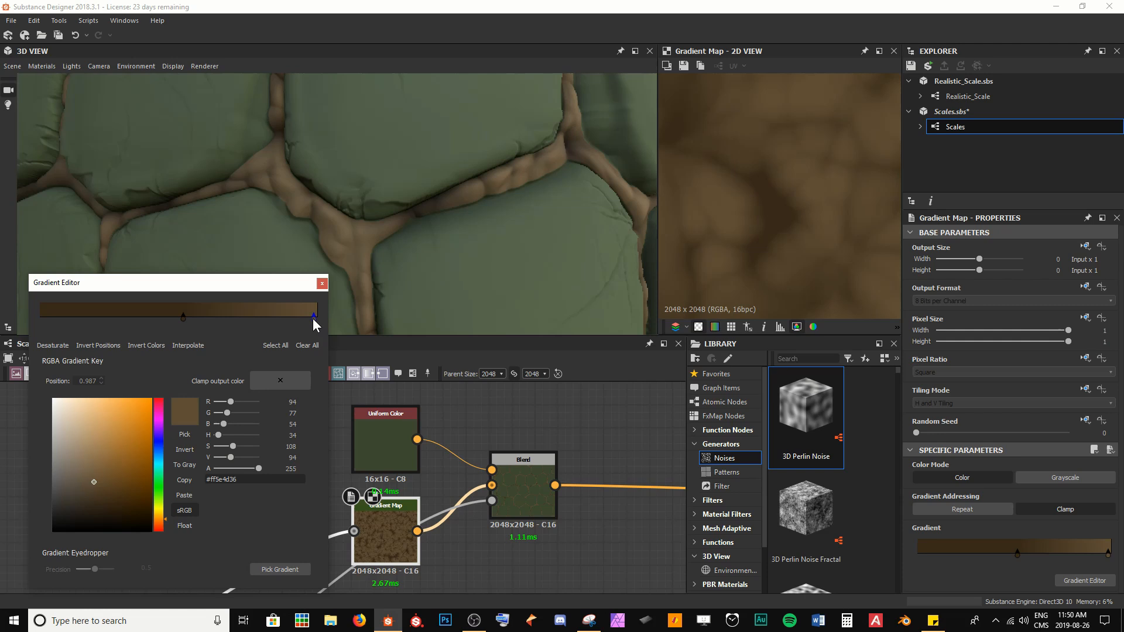
pyautogui.click(322, 283)
# Step: Preview the Gradient Map node's input and output and inspect the recoloured scales in the 3D view
pyautogui.scroll(-3, 827, 226)
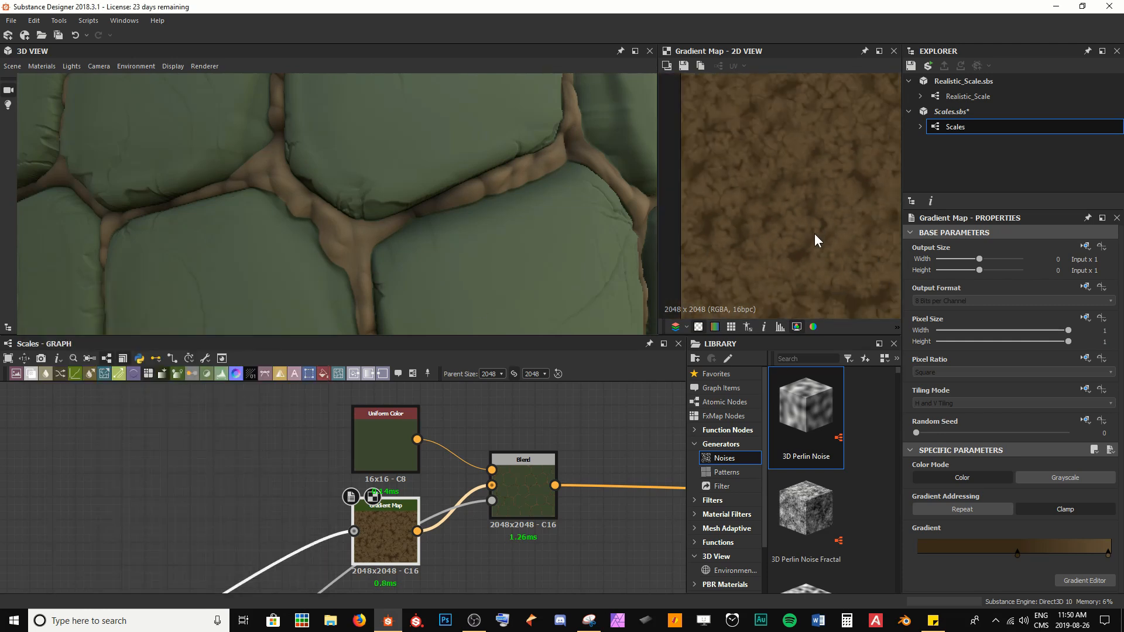
pyautogui.moveTo(814, 234); pyautogui.dragTo(772, 224, button='middle')
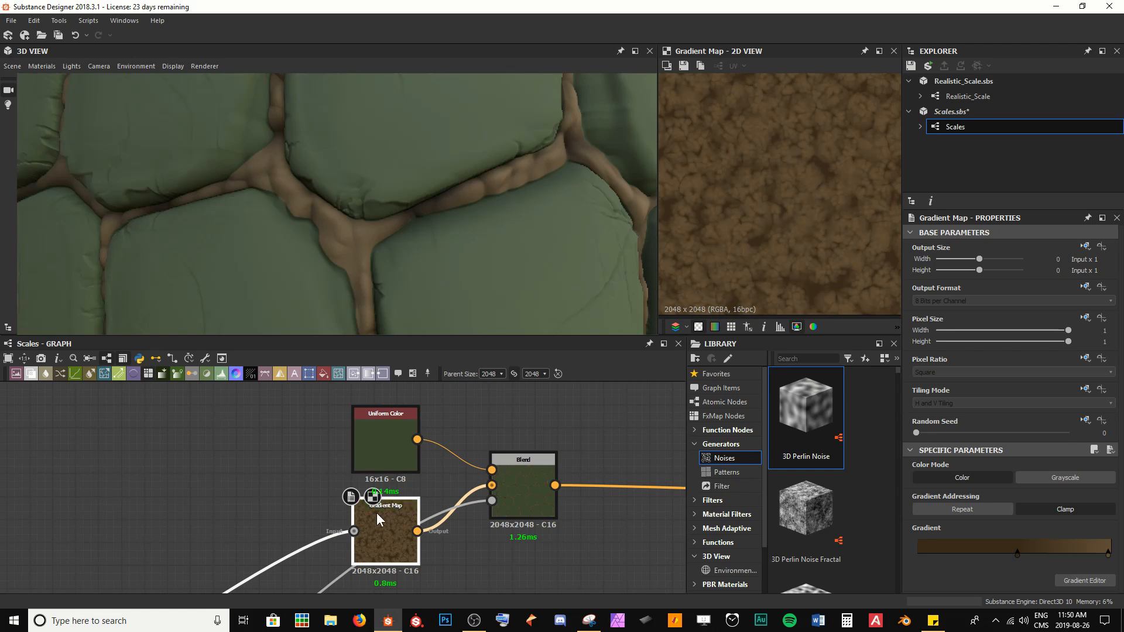
pyautogui.click(355, 532)
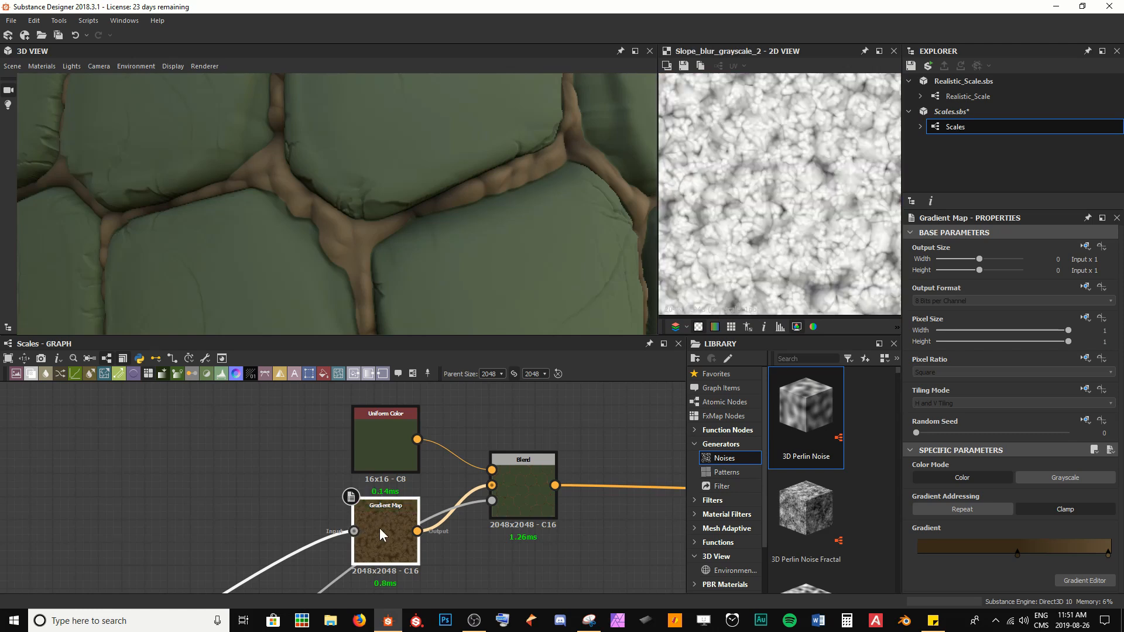
pyautogui.doubleClick(381, 533)
pyautogui.scroll(-10, 427, 261)
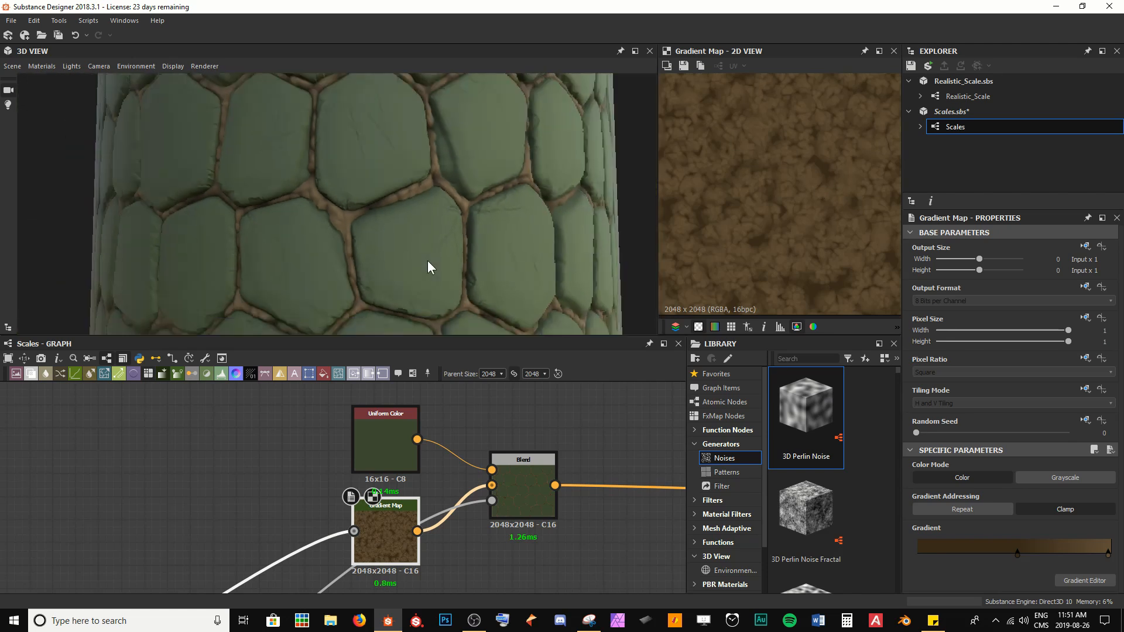
pyautogui.moveTo(473, 254); pyautogui.dragTo(402, 260)
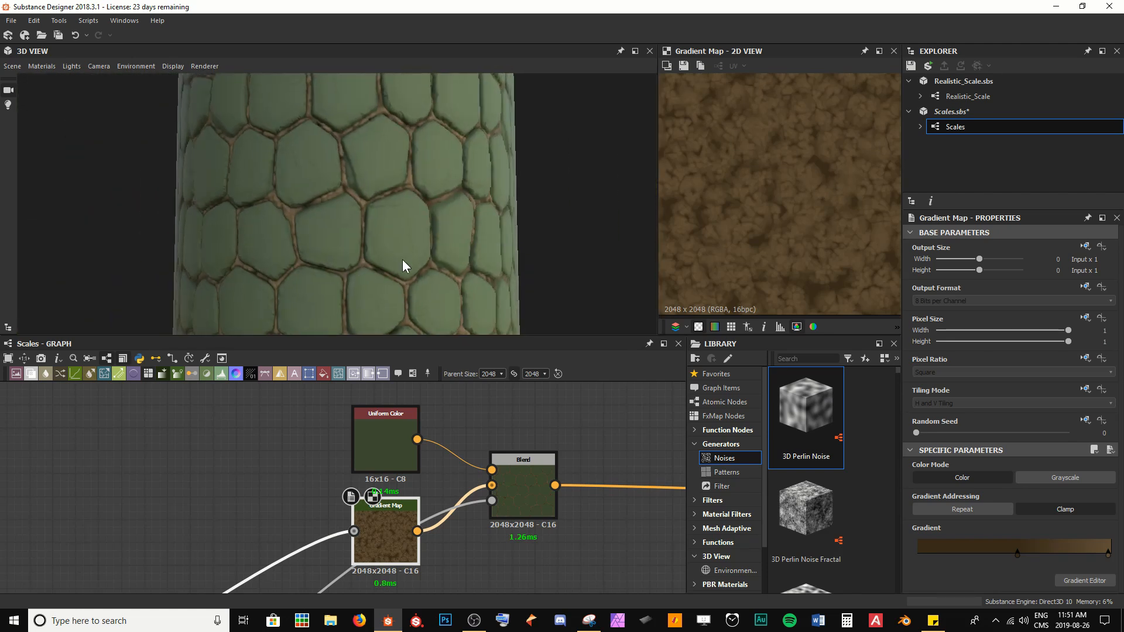
pyautogui.scroll(10, 380, 221)
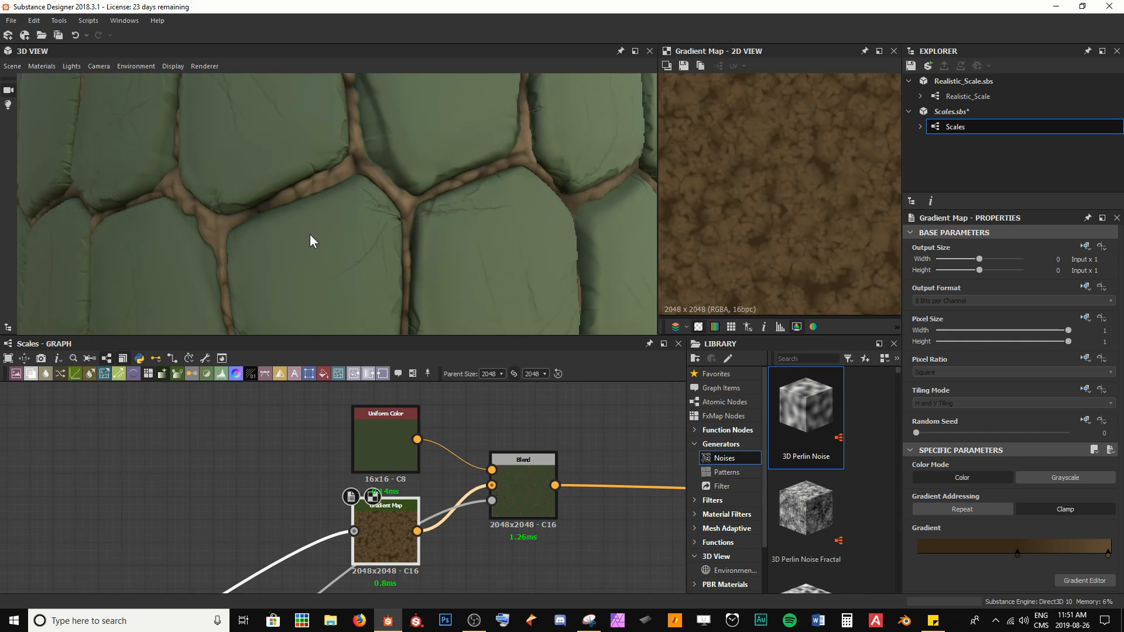
pyautogui.scroll(5, 291, 191)
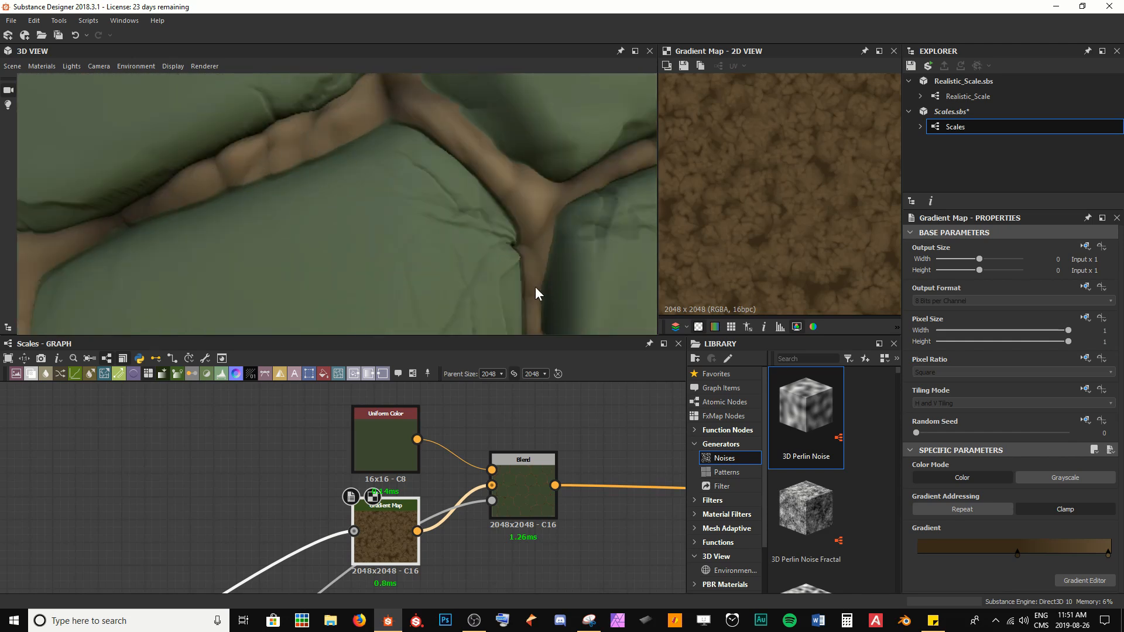
pyautogui.scroll(-5, 527, 524)
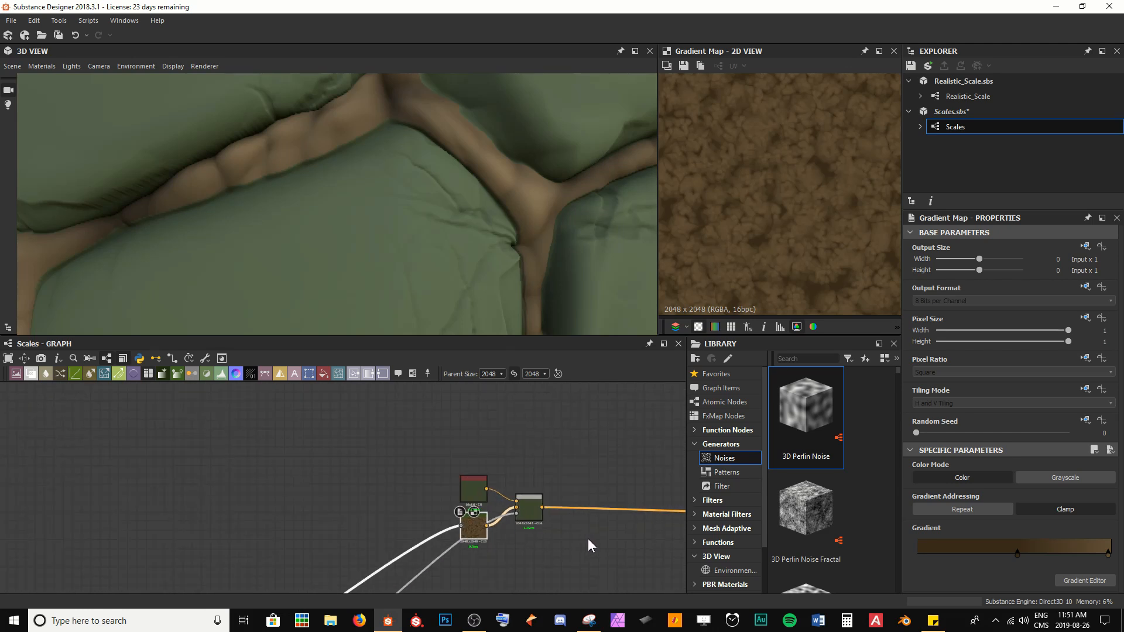
pyautogui.moveTo(588, 538); pyautogui.dragTo(458, 526, button='middle')
pyautogui.scroll(-8, 394, 294)
pyautogui.moveTo(452, 461); pyautogui.dragTo(492, 452)
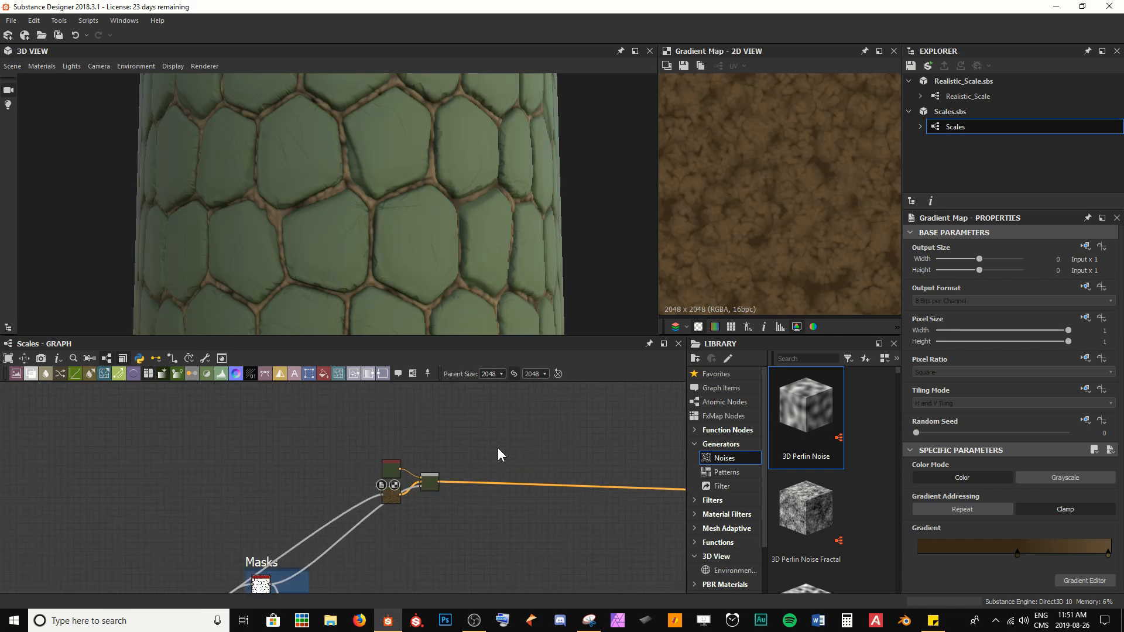
pyautogui.moveTo(498, 455); pyautogui.dragTo(221, 451, button='middle')
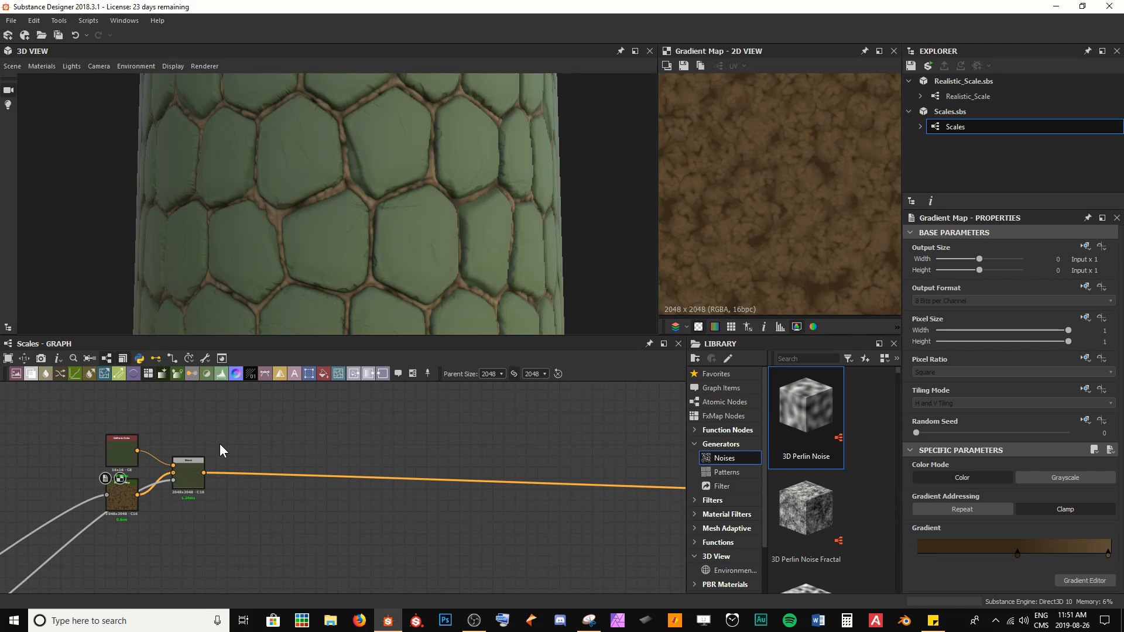
pyautogui.scroll(5, 280, 297)
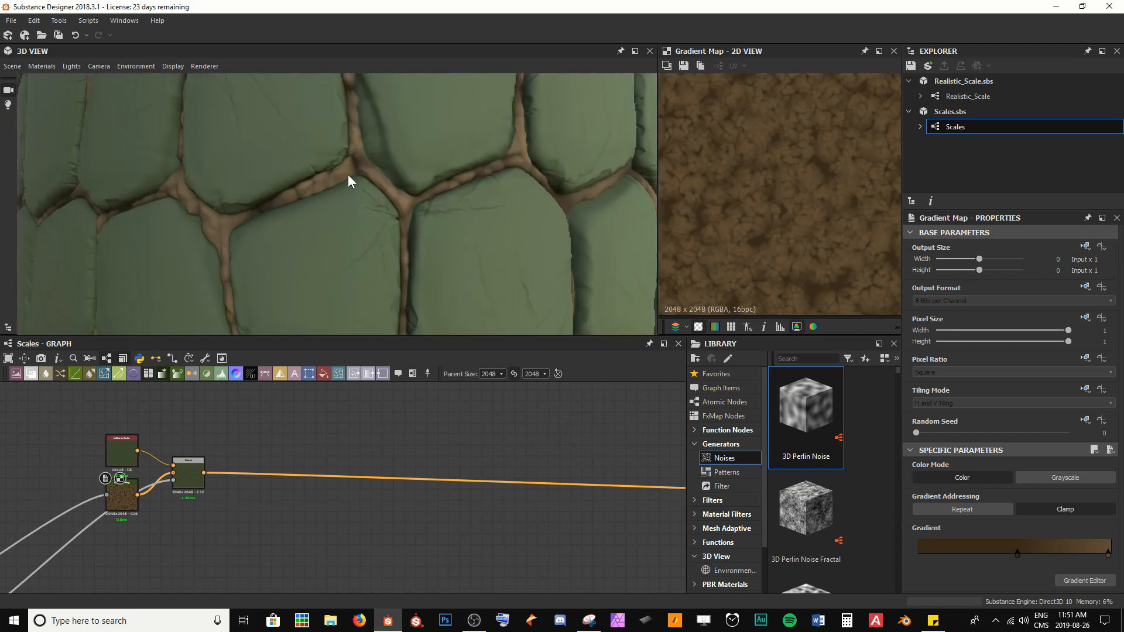
pyautogui.moveTo(233, 263); pyautogui.dragTo(256, 255)
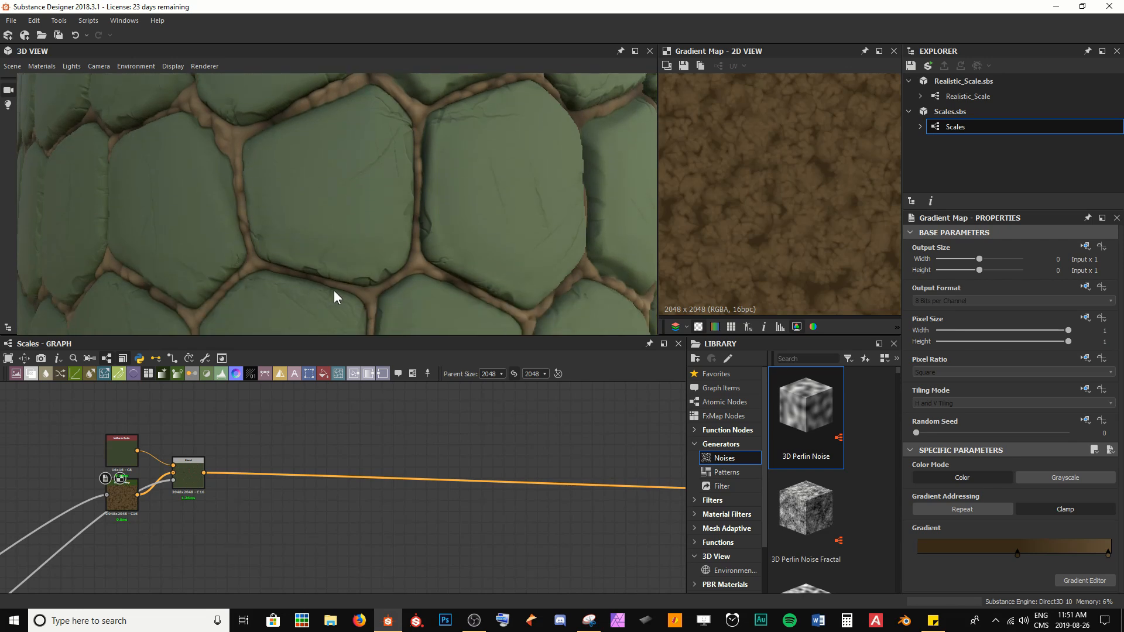
# Step: Insert a new Blend node after the existing Blend node and move it further along the chain
pyautogui.click(189, 486)
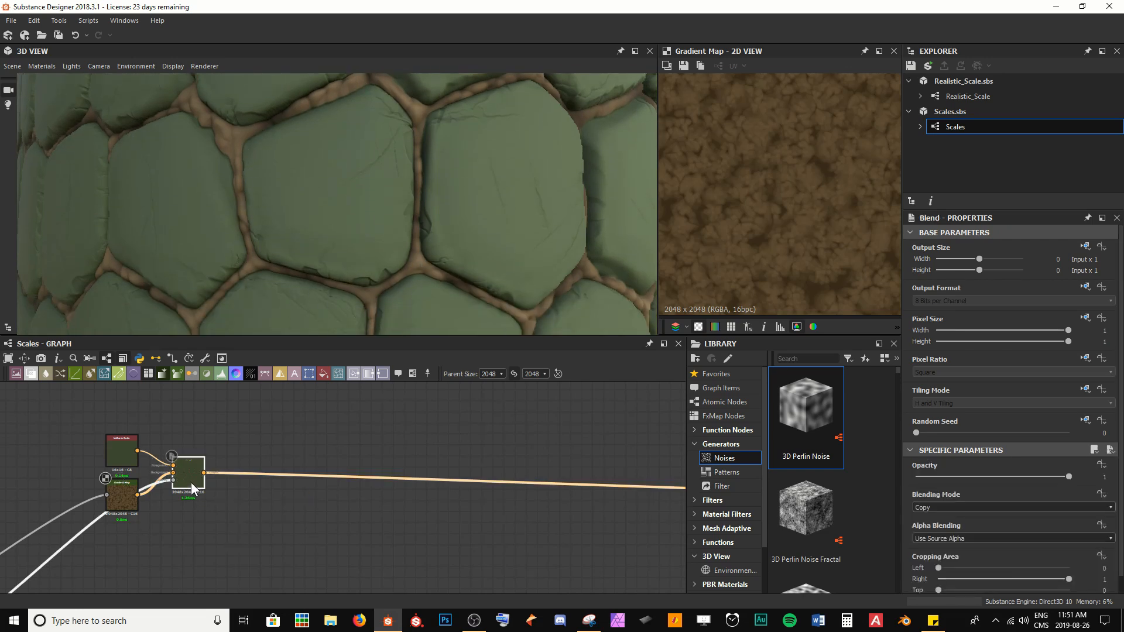
pyautogui.press('space')
pyautogui.press('Return')
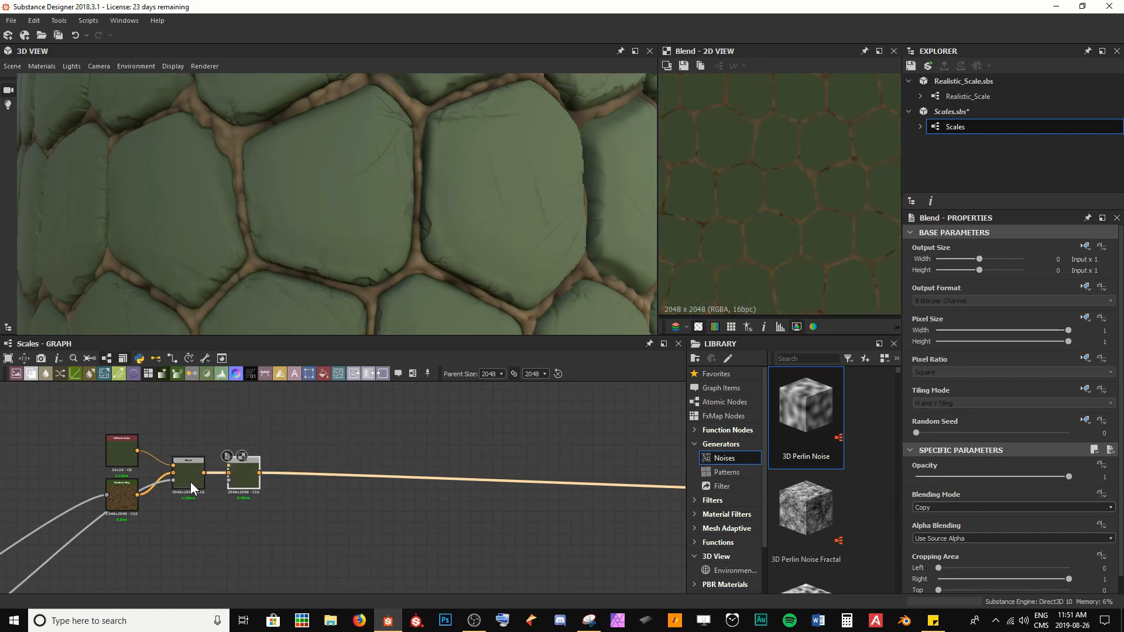
pyautogui.moveTo(249, 481); pyautogui.dragTo(329, 480)
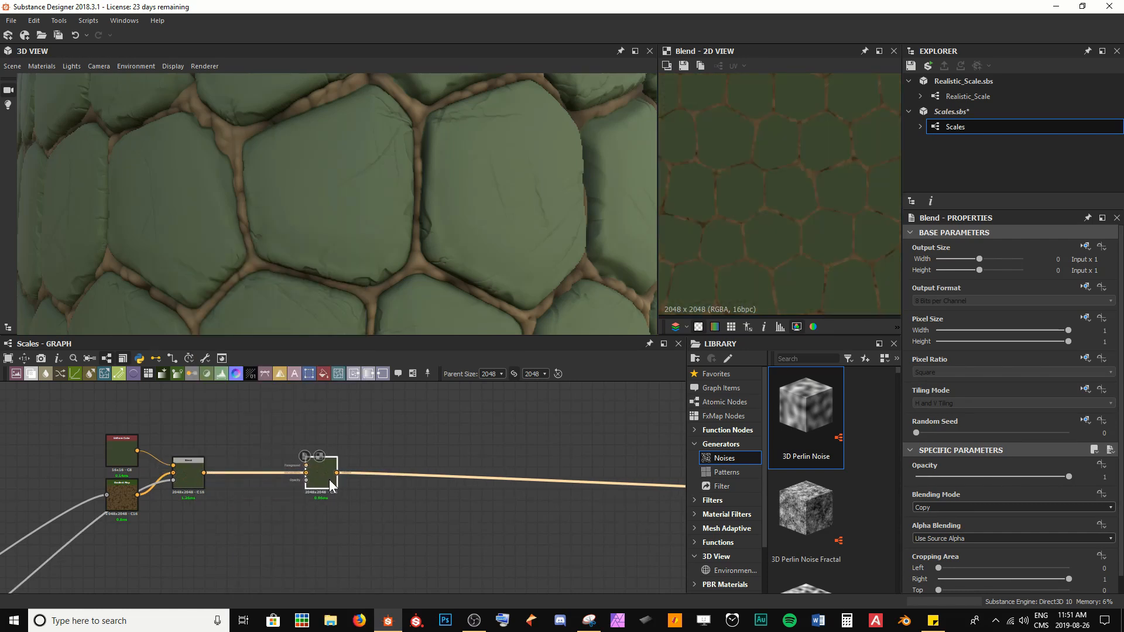
pyautogui.scroll(3, 194, 441)
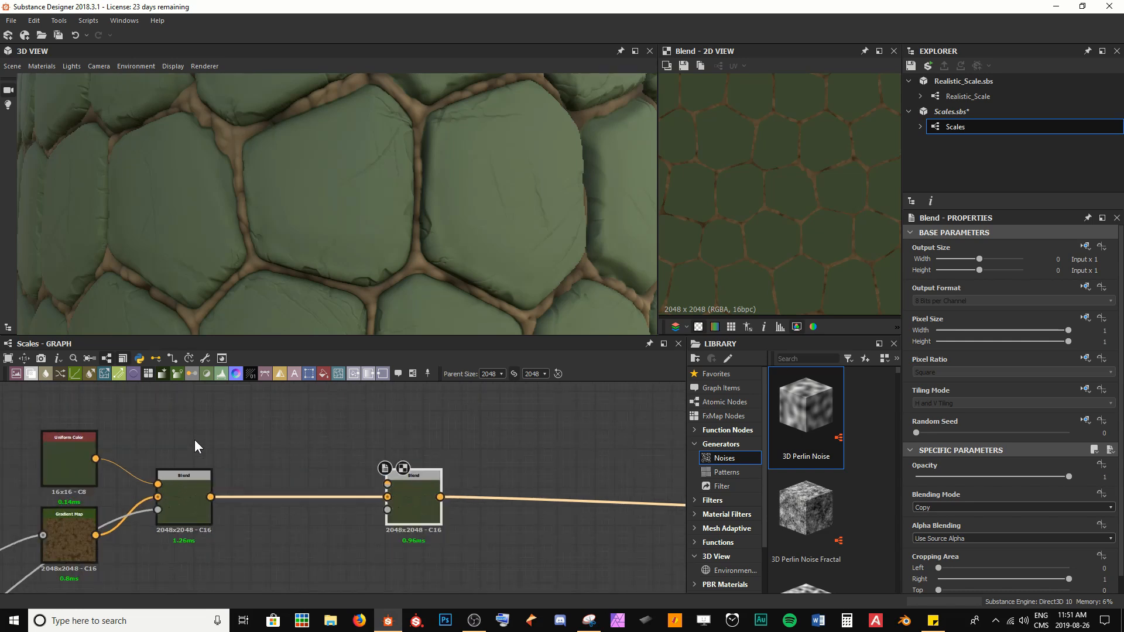
# Step: Duplicate the Uniform Color node and connect the copy to the new Blend node's foreground input
pyautogui.click(100, 462)
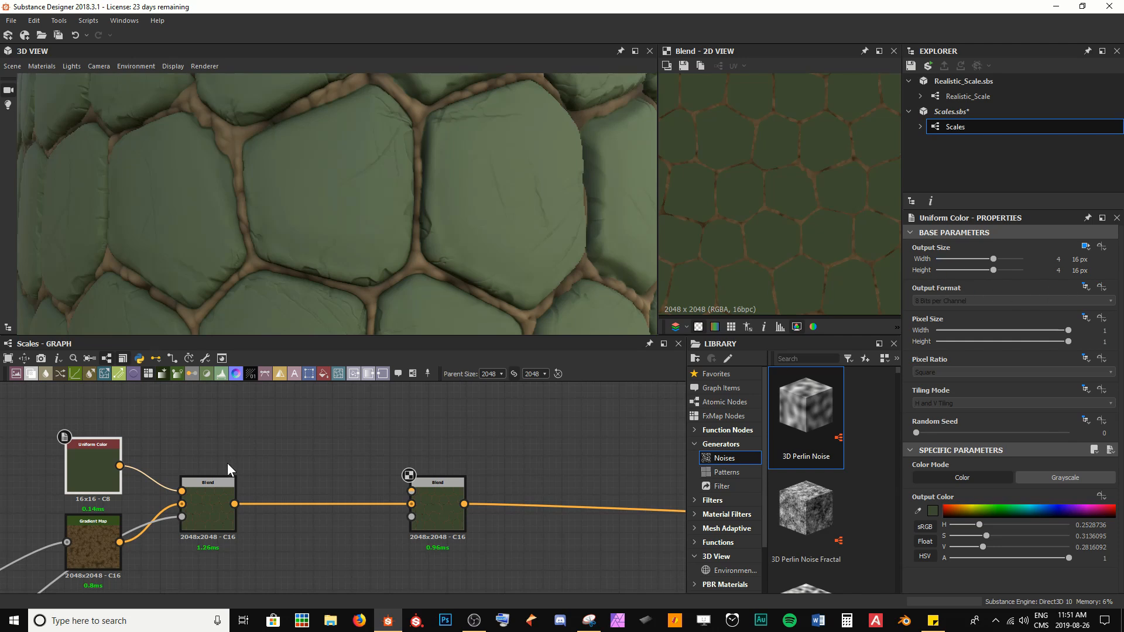
pyautogui.hotkey('ctrl', 'd')
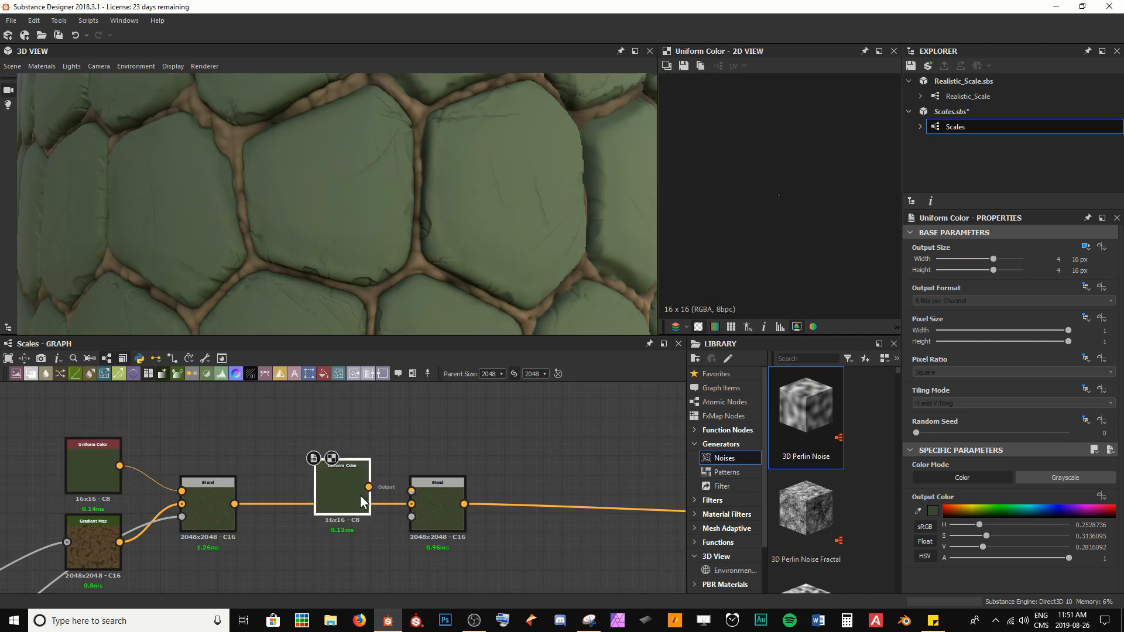
pyautogui.moveTo(360, 495)
pyautogui.mouseDown()
pyautogui.moveTo(222, 434)
pyautogui.moveTo(318, 454)
pyautogui.moveTo(442, 499)
pyautogui.moveTo(346, 494)
pyautogui.mouseUp()
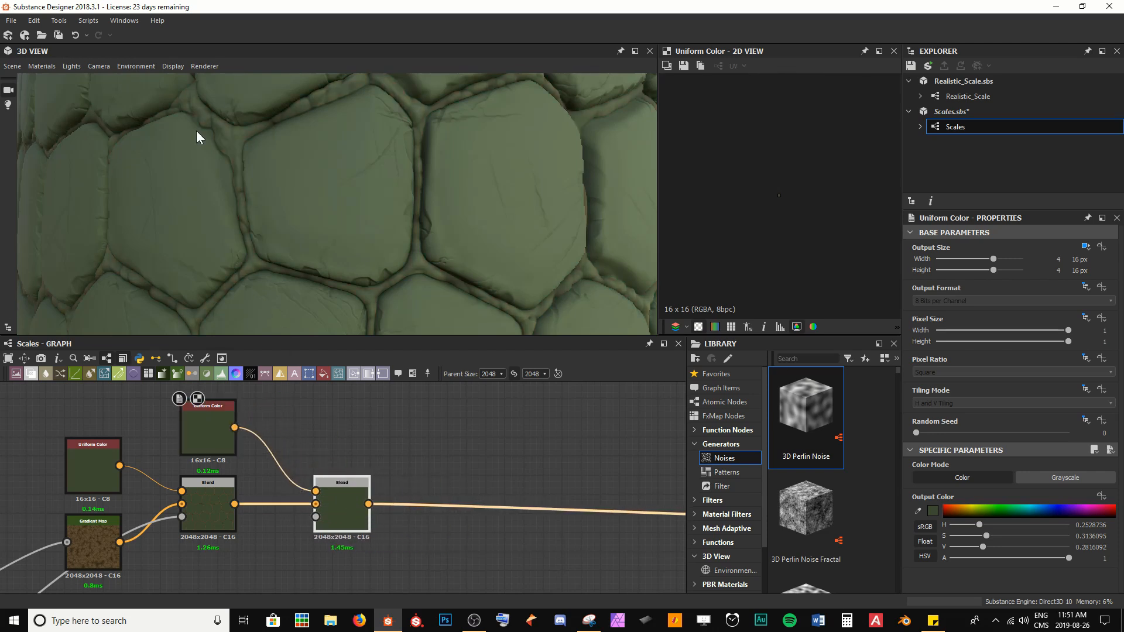
pyautogui.doubleClick(361, 532)
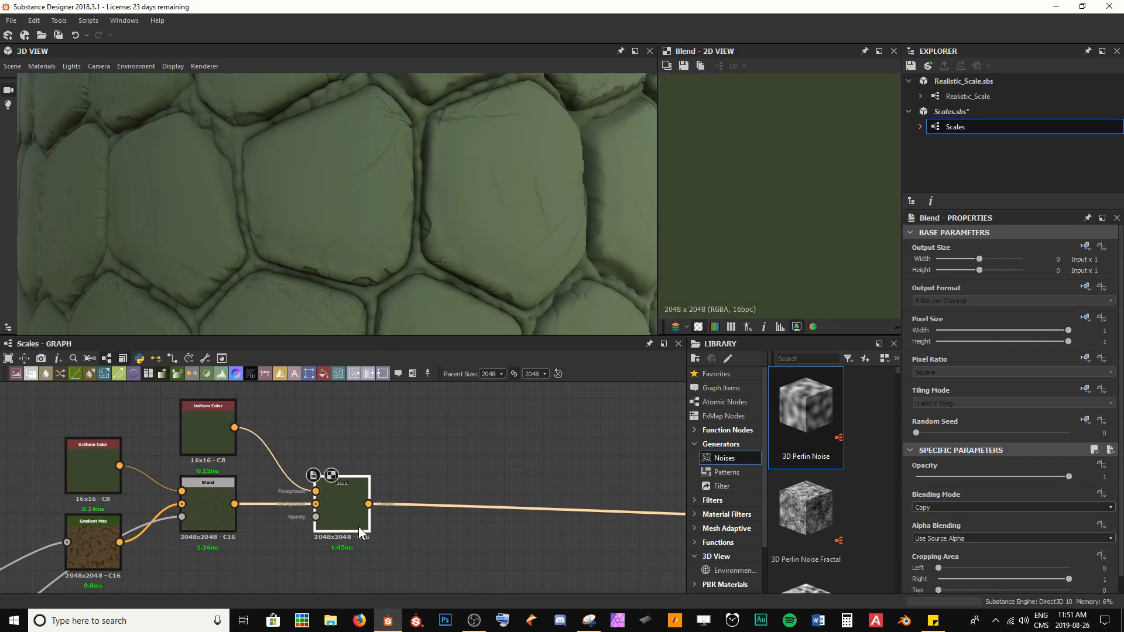
# Step: Set the duplicated Uniform Color node's output colour to a pale yellowish olive
pyautogui.click(220, 438)
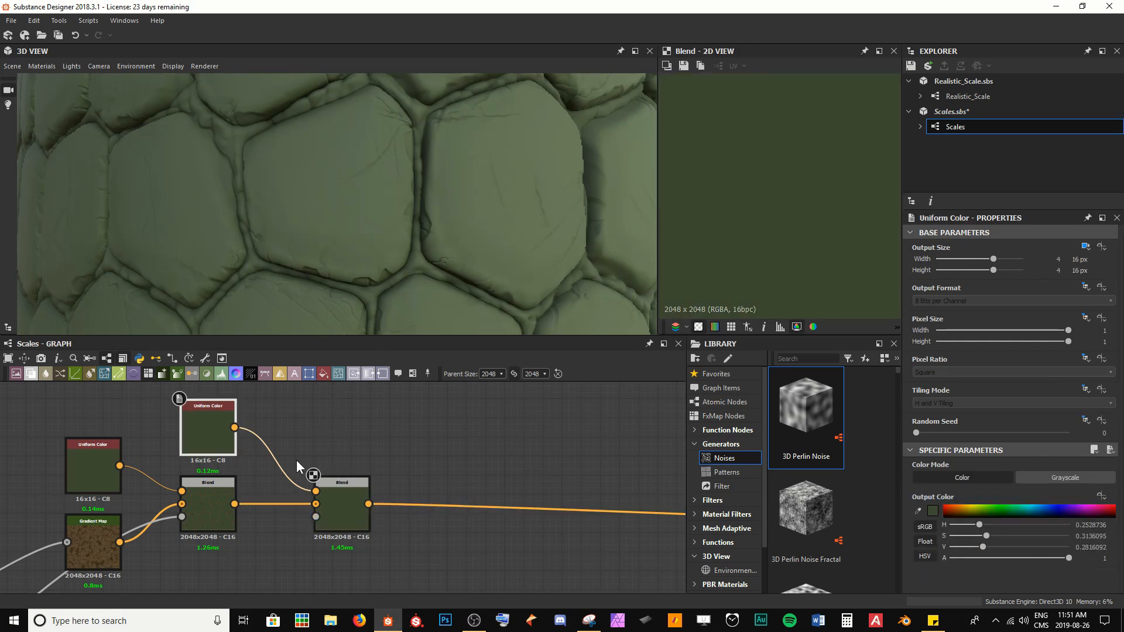
pyautogui.click(933, 511)
pyautogui.click(663, 480)
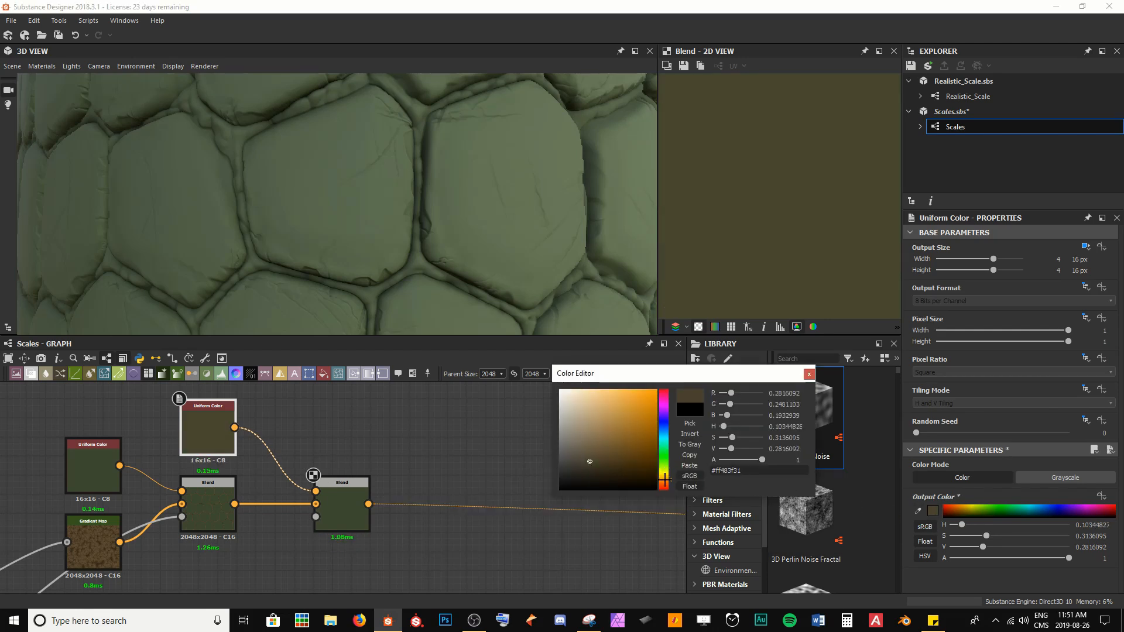
pyautogui.moveTo(665, 479); pyautogui.dragTo(665, 473)
pyautogui.click(599, 436)
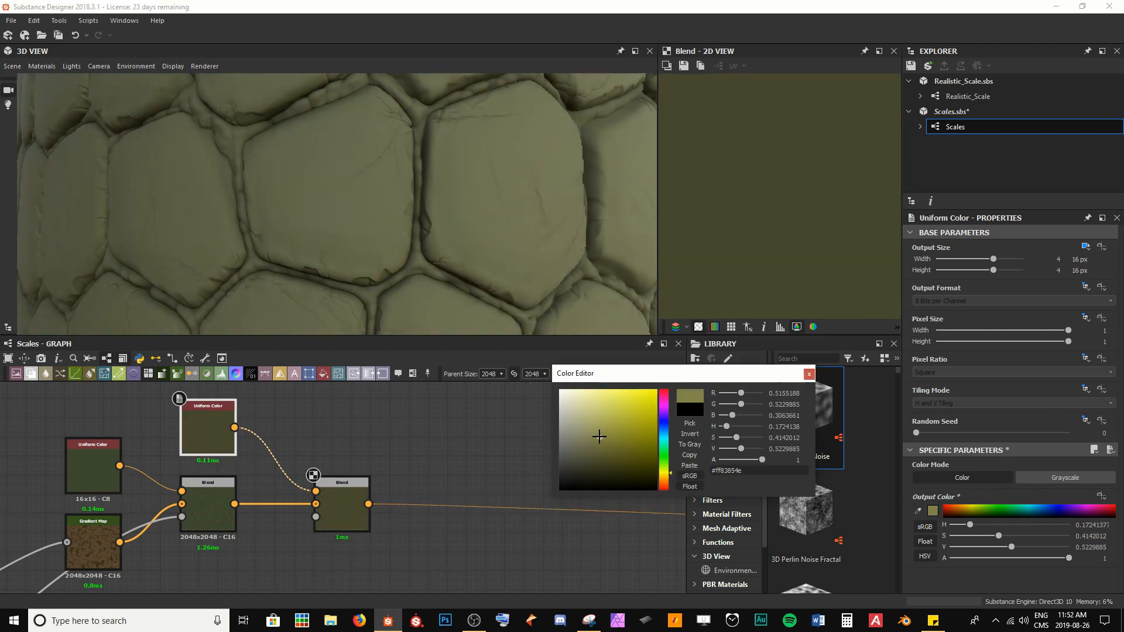
pyautogui.moveTo(599, 436); pyautogui.dragTo(557, 438)
pyautogui.click(809, 373)
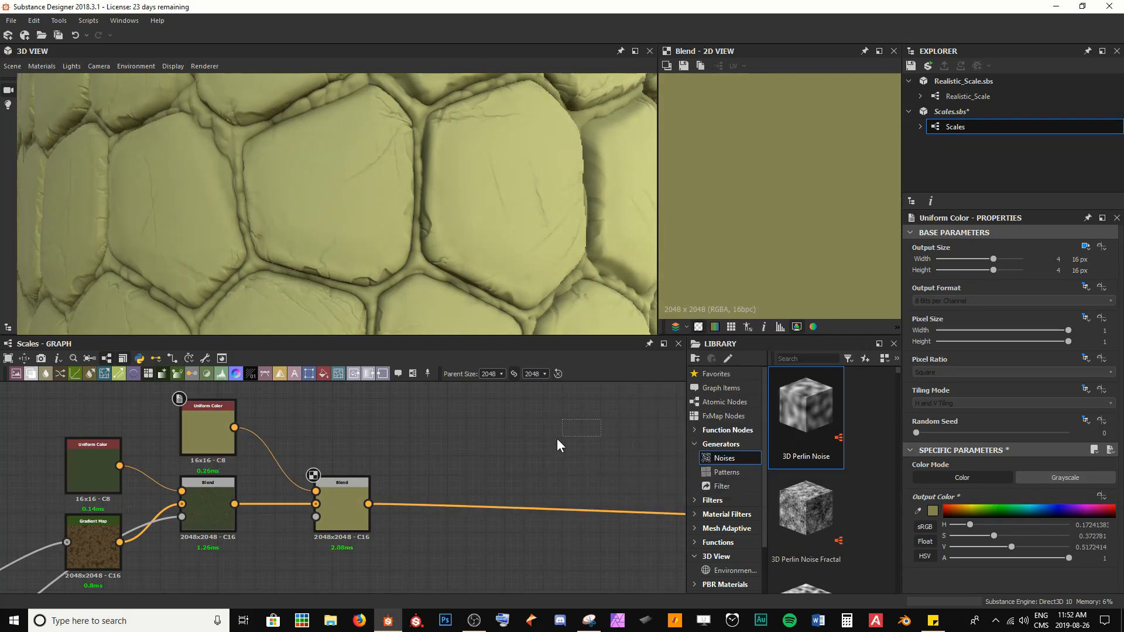
# Step: Preview the inverted grayscale mask inside the Masks frame
pyautogui.scroll(-5, 293, 210)
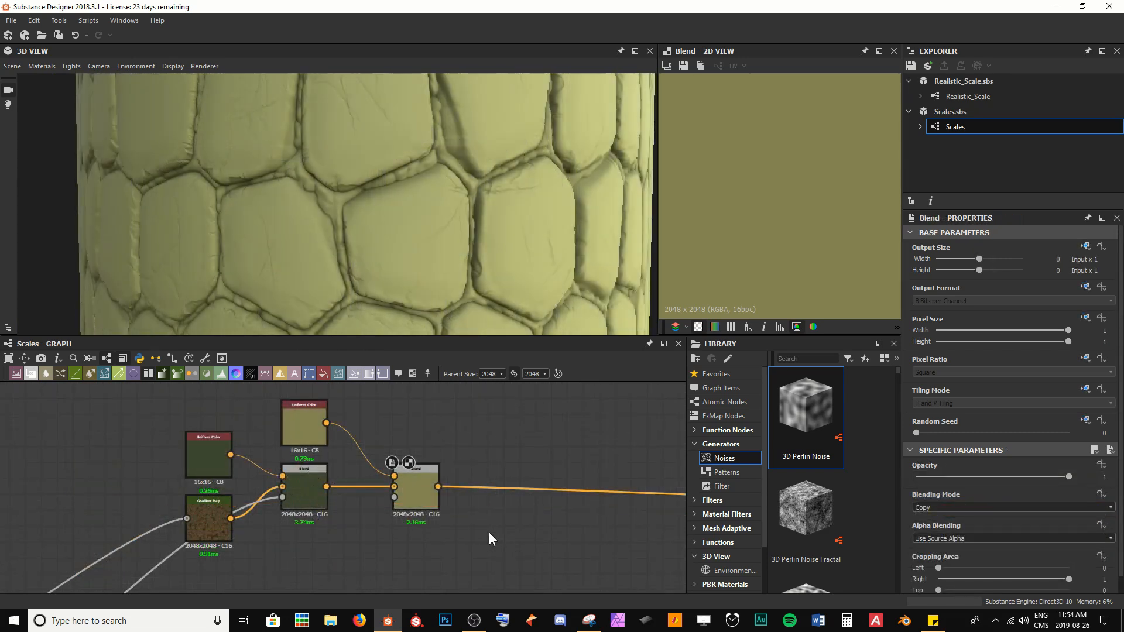
pyautogui.scroll(-3, 225, 543)
pyautogui.moveTo(222, 544); pyautogui.dragTo(375, 412, button='middle')
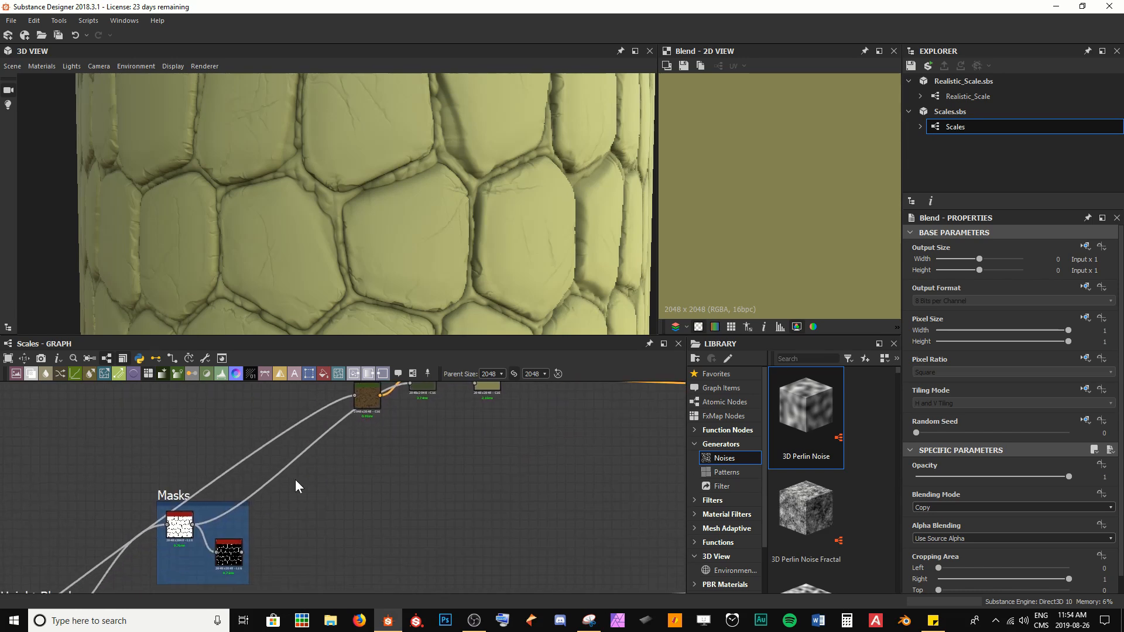
pyautogui.doubleClick(237, 563)
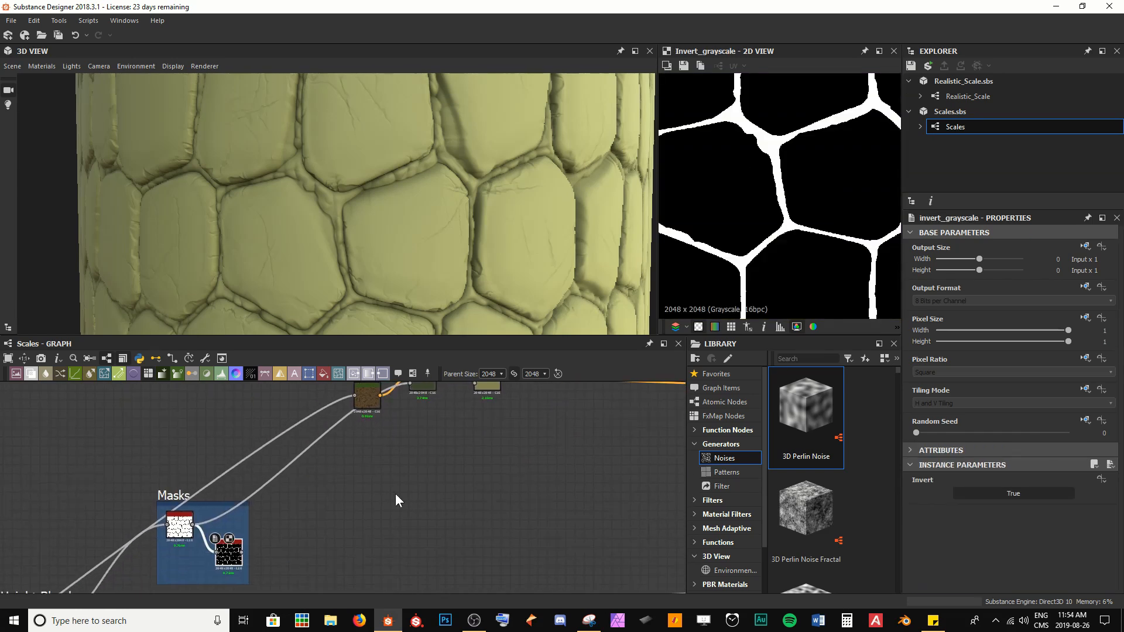
# Step: Preview the mask nodes in the Masks frame and the slope blur nodes in the Gradient Refactor frame
pyautogui.doubleClick(179, 527)
pyautogui.scroll(3, 413, 186)
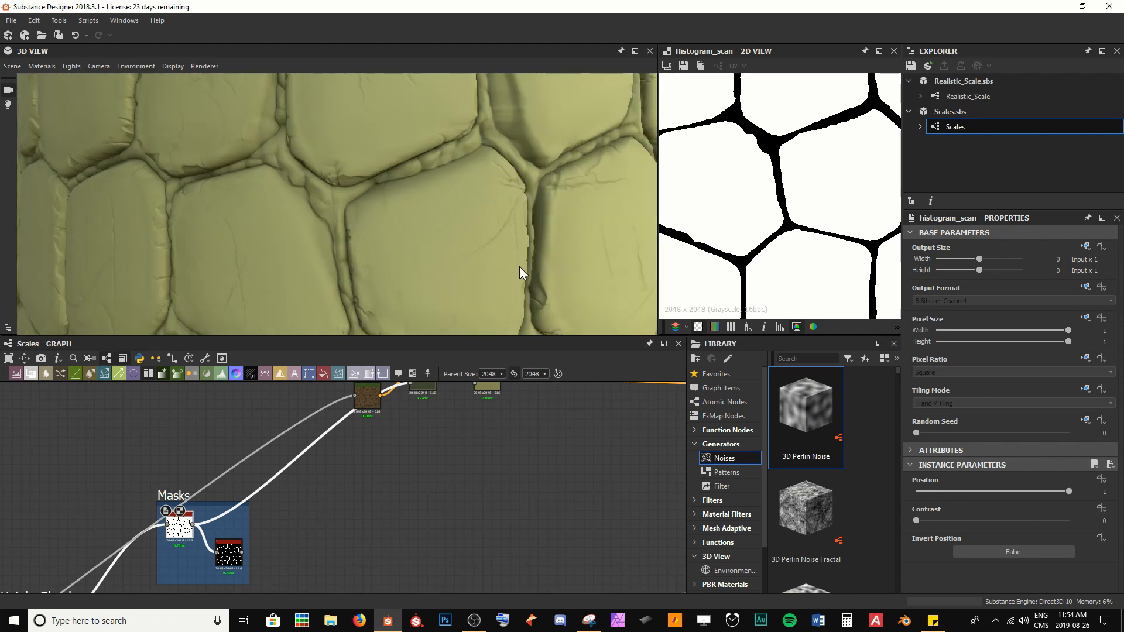
pyautogui.moveTo(197, 549); pyautogui.dragTo(483, 463, button='middle')
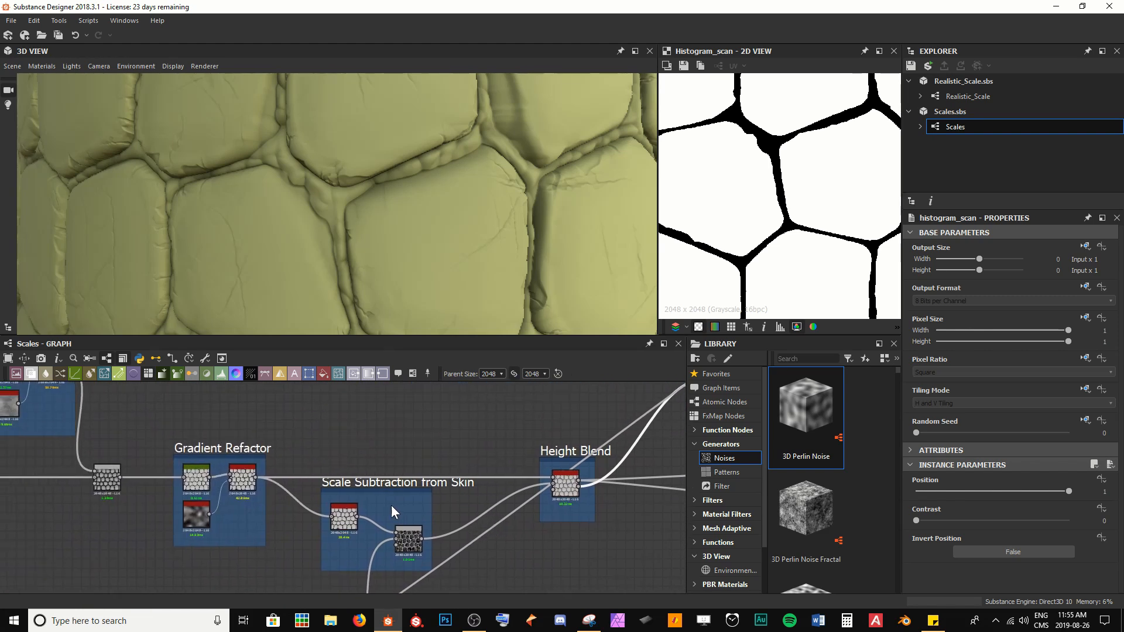
pyautogui.scroll(2, 340, 527)
pyautogui.doubleClick(341, 529)
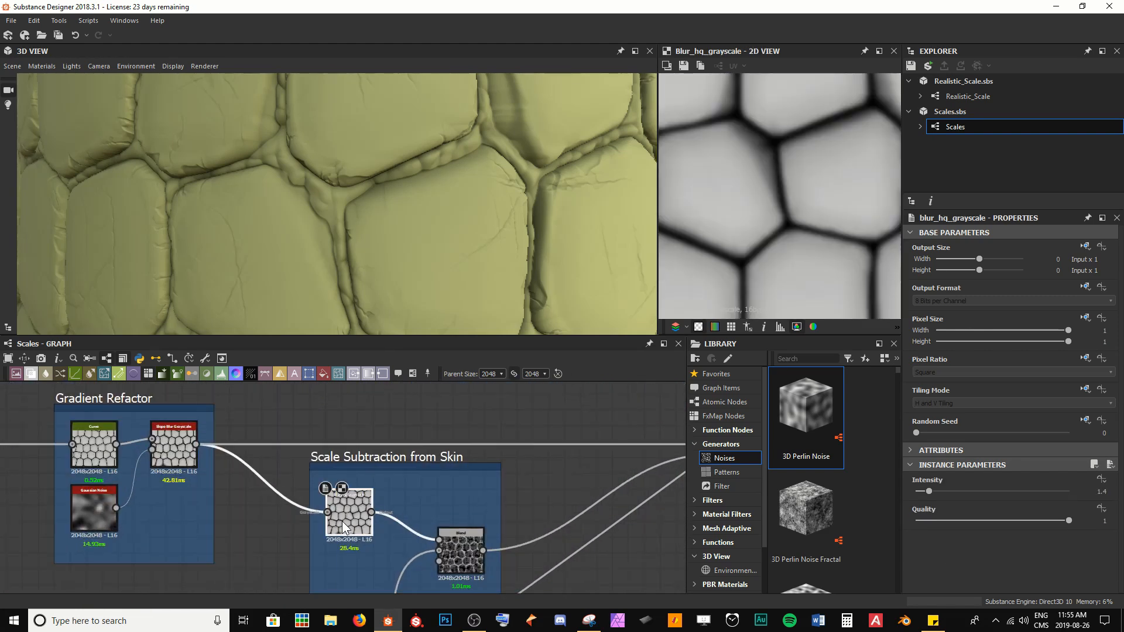
pyautogui.doubleClick(182, 461)
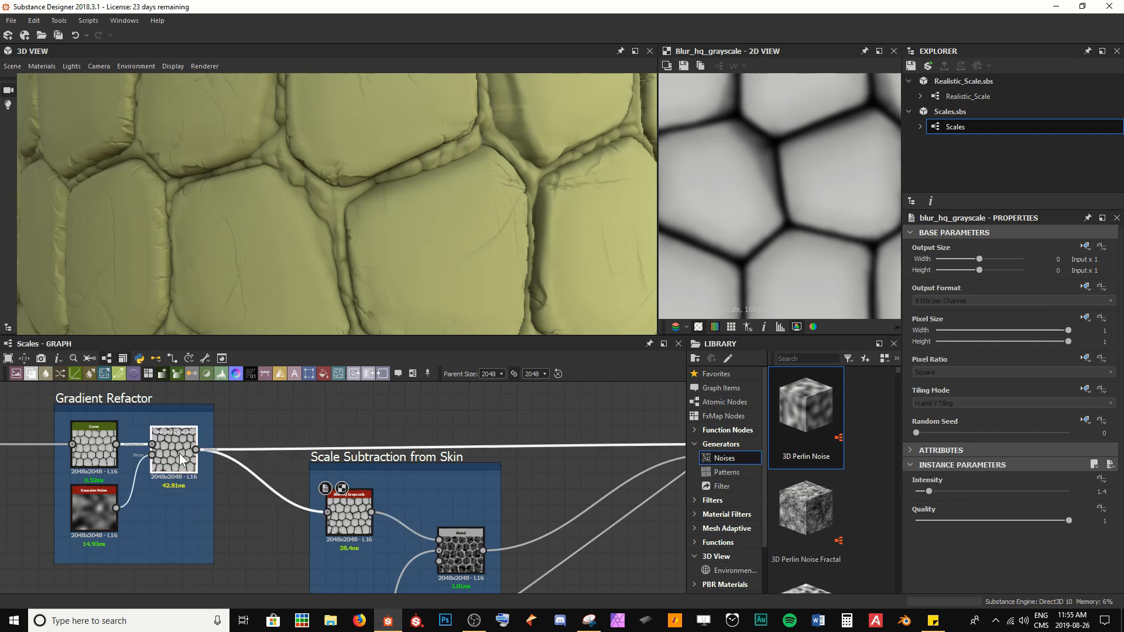
pyautogui.moveTo(170, 462); pyautogui.dragTo(271, 493, button='middle')
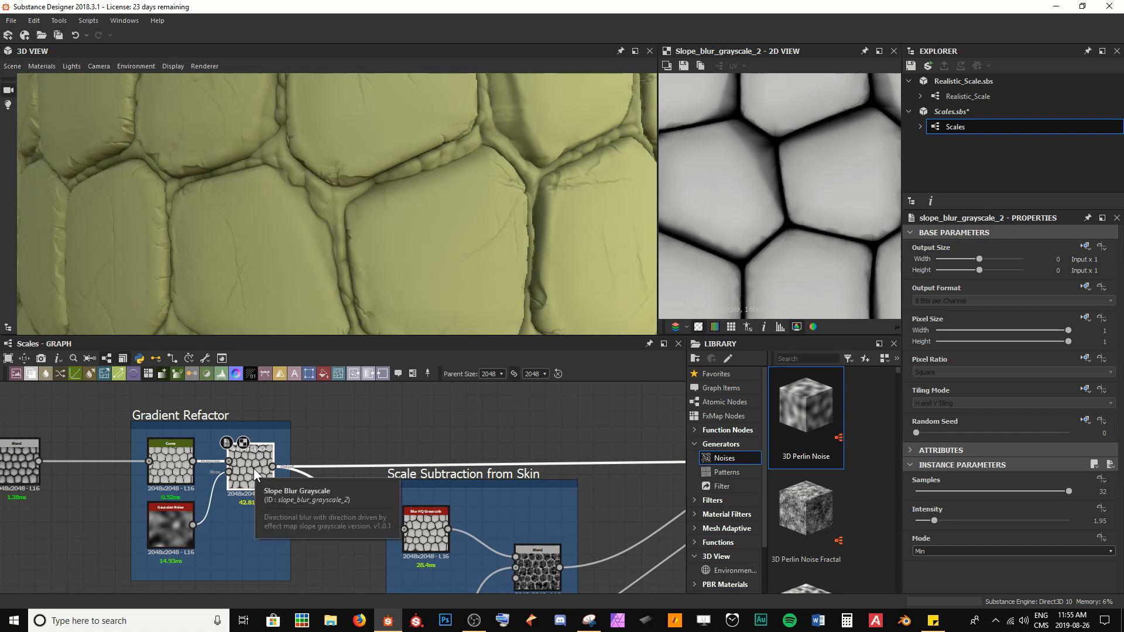
pyautogui.scroll(-5, 404, 463)
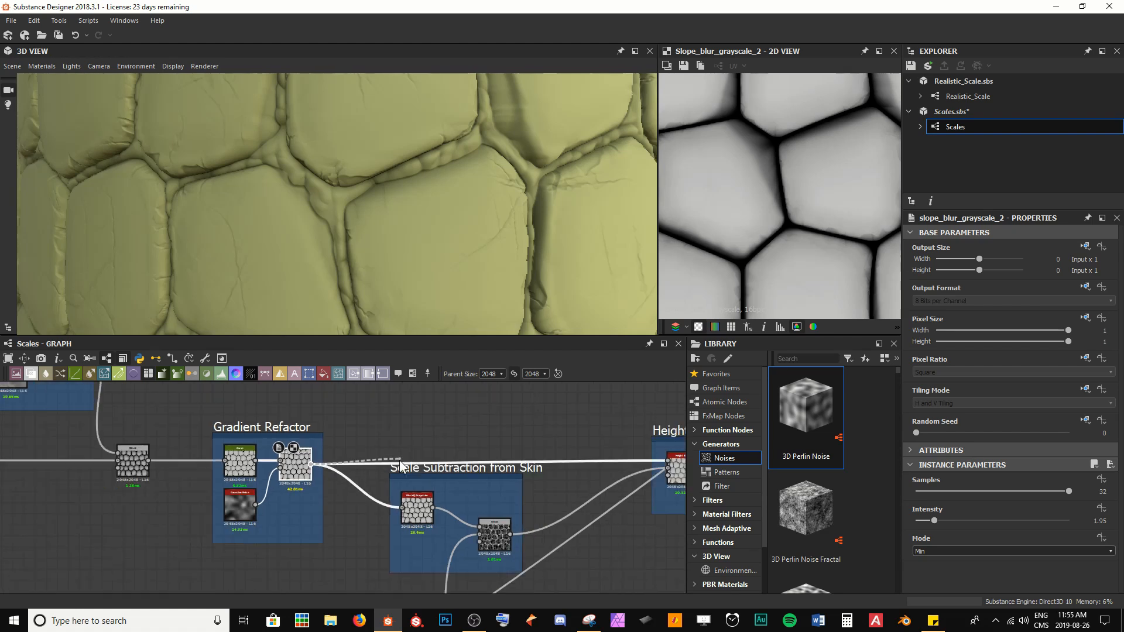
pyautogui.moveTo(553, 435); pyautogui.dragTo(245, 569, button='middle')
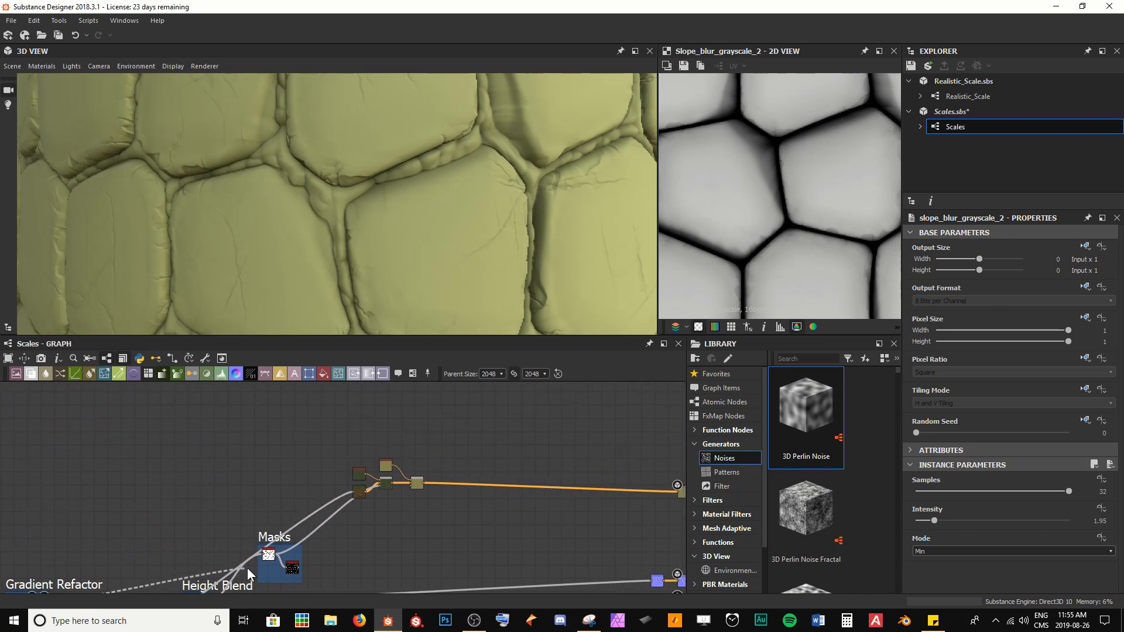
# Step: Examine the blend chain, the scale gaps in the 3D view and the slope blur mask preview
pyautogui.scroll(2, 395, 511)
pyautogui.scroll(5, 402, 502)
pyautogui.click(430, 440)
pyautogui.moveTo(447, 448); pyautogui.dragTo(417, 500, button='middle')
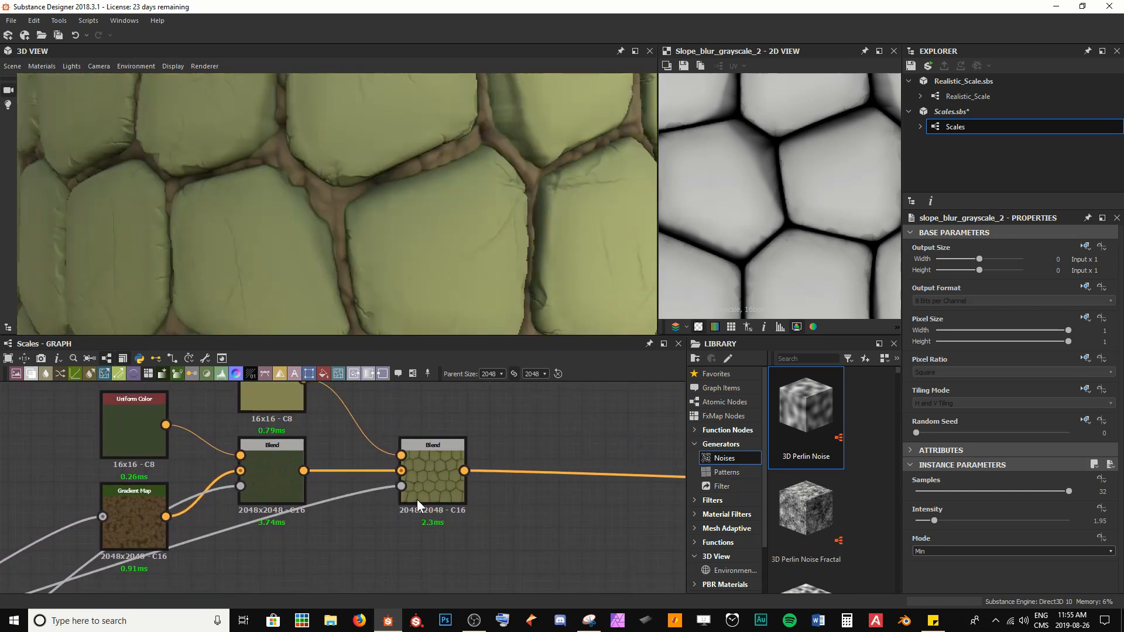
pyautogui.scroll(3, 321, 228)
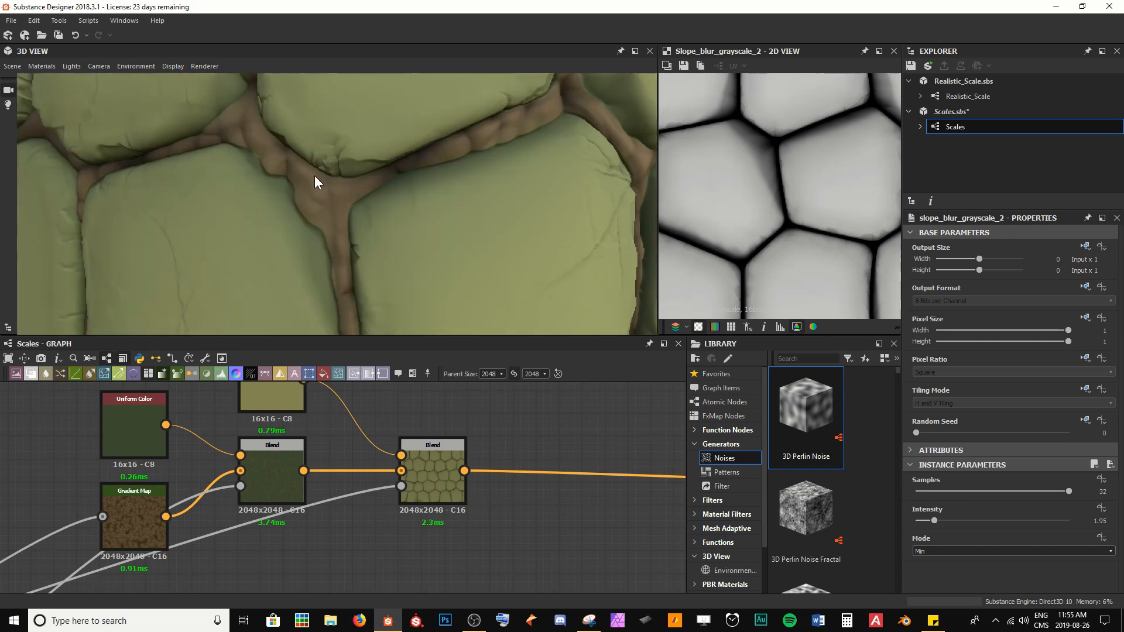
pyautogui.scroll(-5, 280, 274)
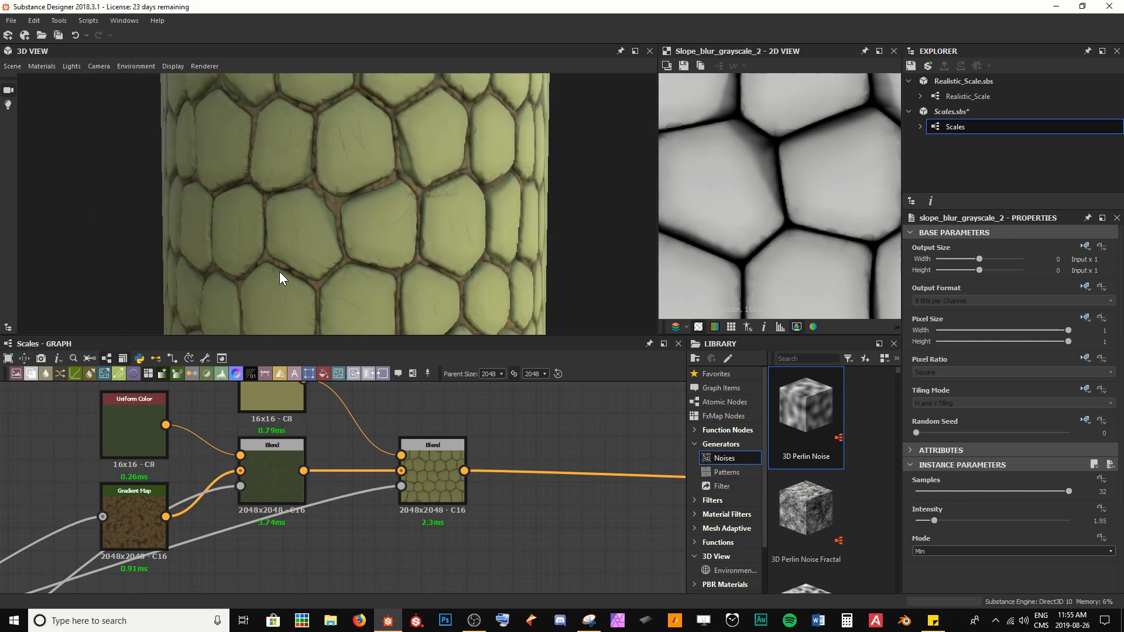
pyautogui.scroll(6, 280, 272)
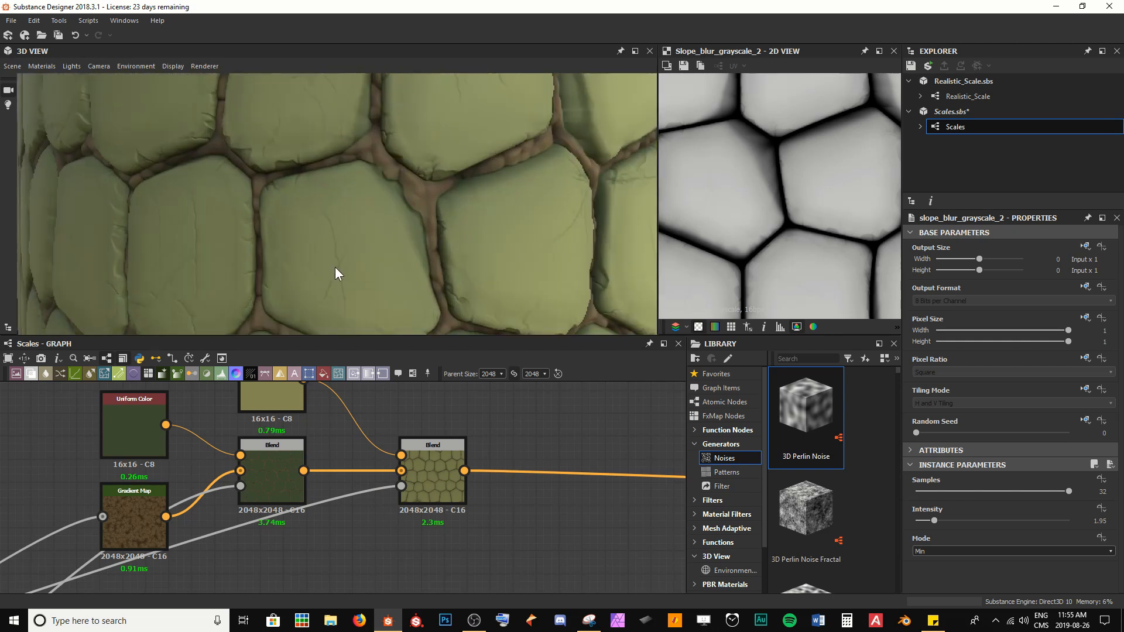
pyautogui.moveTo(212, 566); pyautogui.dragTo(452, 440, button='middle')
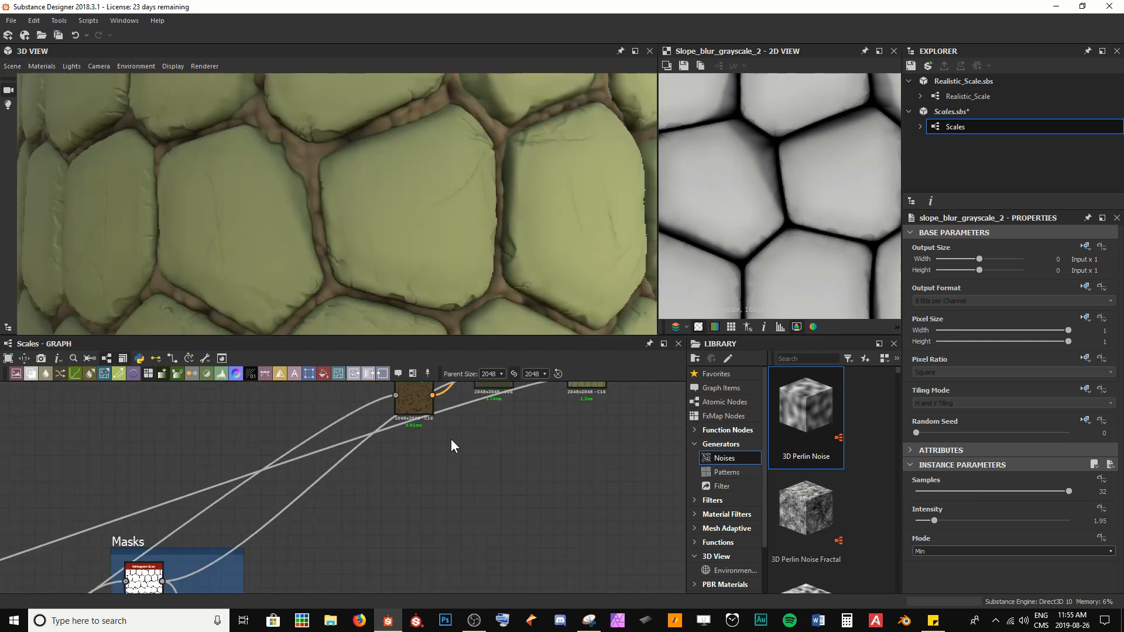
pyautogui.moveTo(182, 509); pyautogui.dragTo(364, 447, button='middle')
pyautogui.scroll(-2, 737, 234)
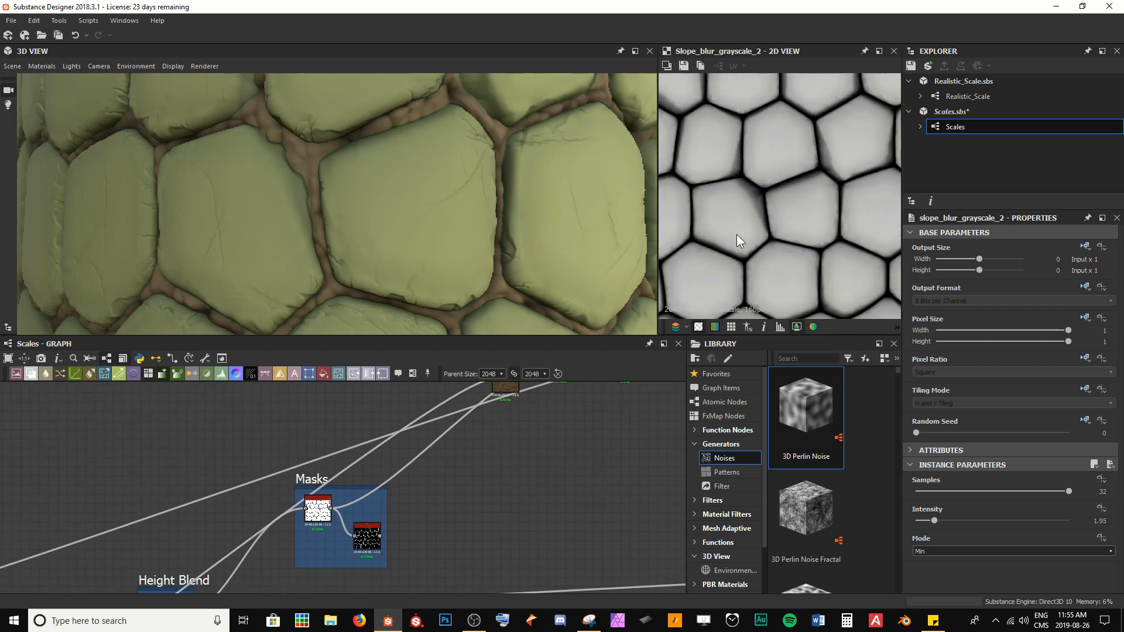
pyautogui.moveTo(737, 234); pyautogui.dragTo(794, 212, button='middle')
# Step: Insert a Curve node on the slope blur mask link feeding the new Blend node
pyautogui.moveTo(192, 460); pyautogui.dragTo(202, 506)
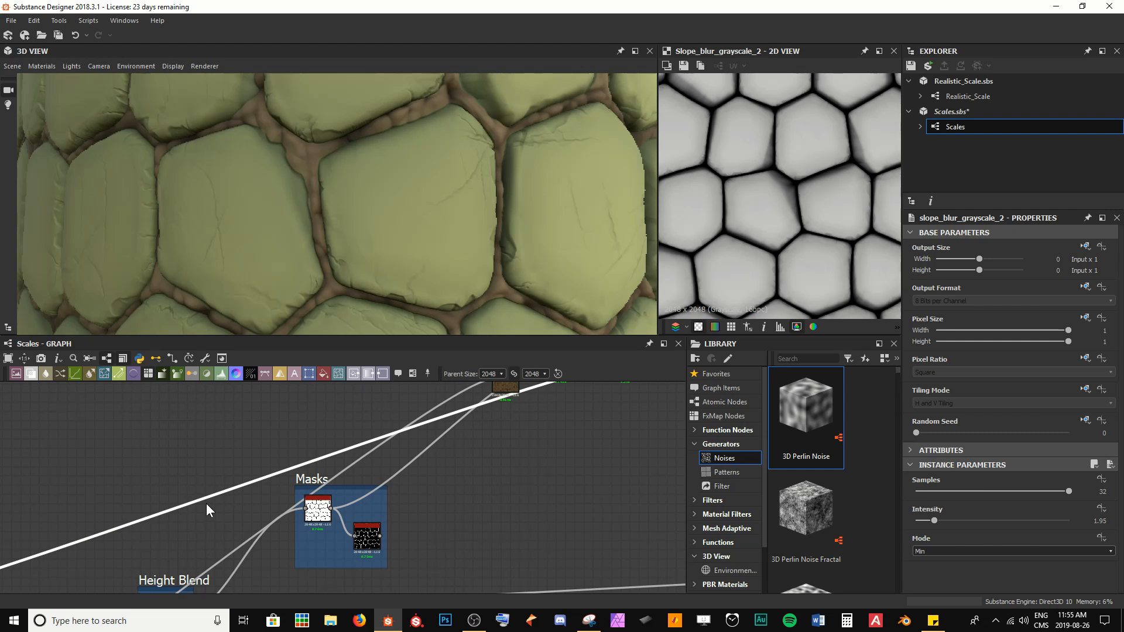
pyautogui.press('space')
pyautogui.write('cu')
pyautogui.press('Return')
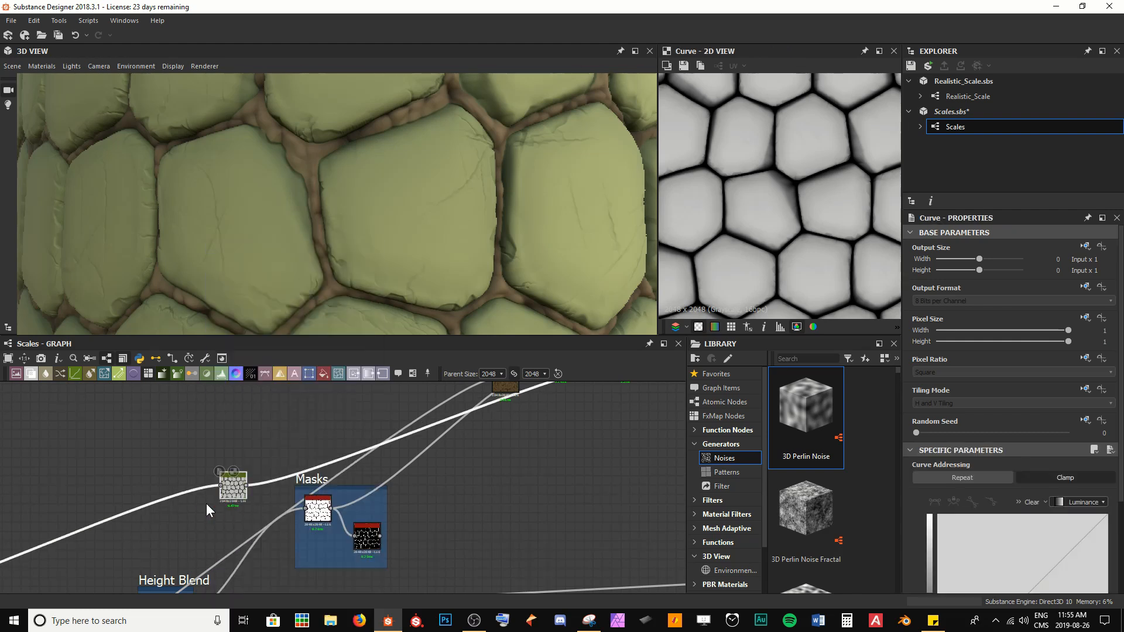
pyautogui.moveTo(233, 489); pyautogui.dragTo(233, 489)
pyautogui.moveTo(233, 488); pyautogui.dragTo(550, 447)
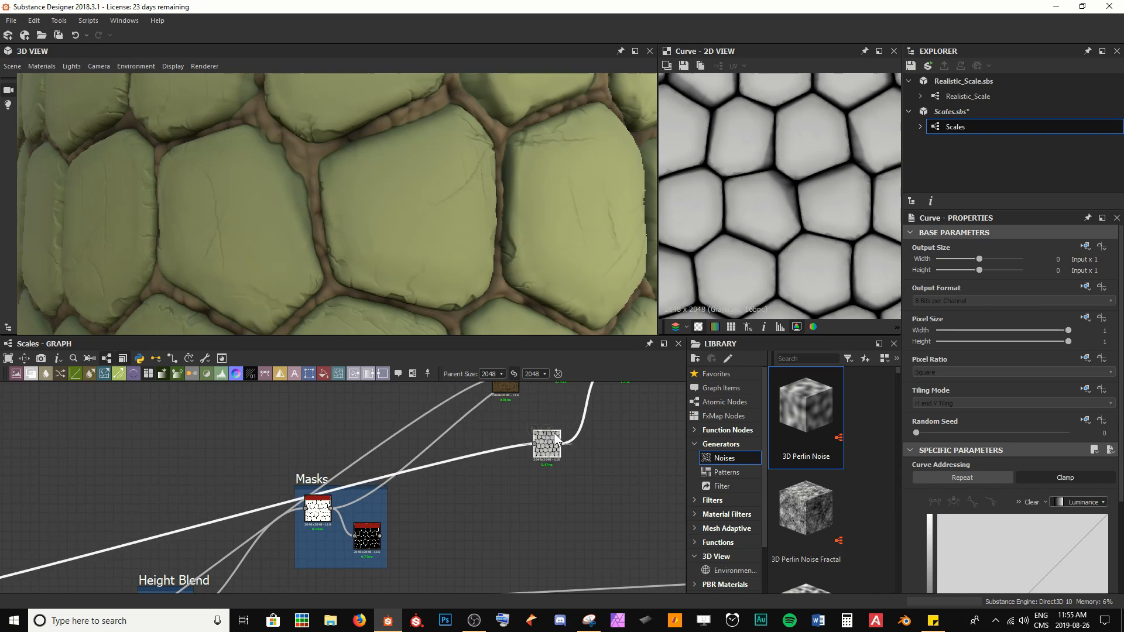
pyautogui.moveTo(554, 410); pyautogui.dragTo(303, 557, button='middle')
pyautogui.scroll(4, 440, 541)
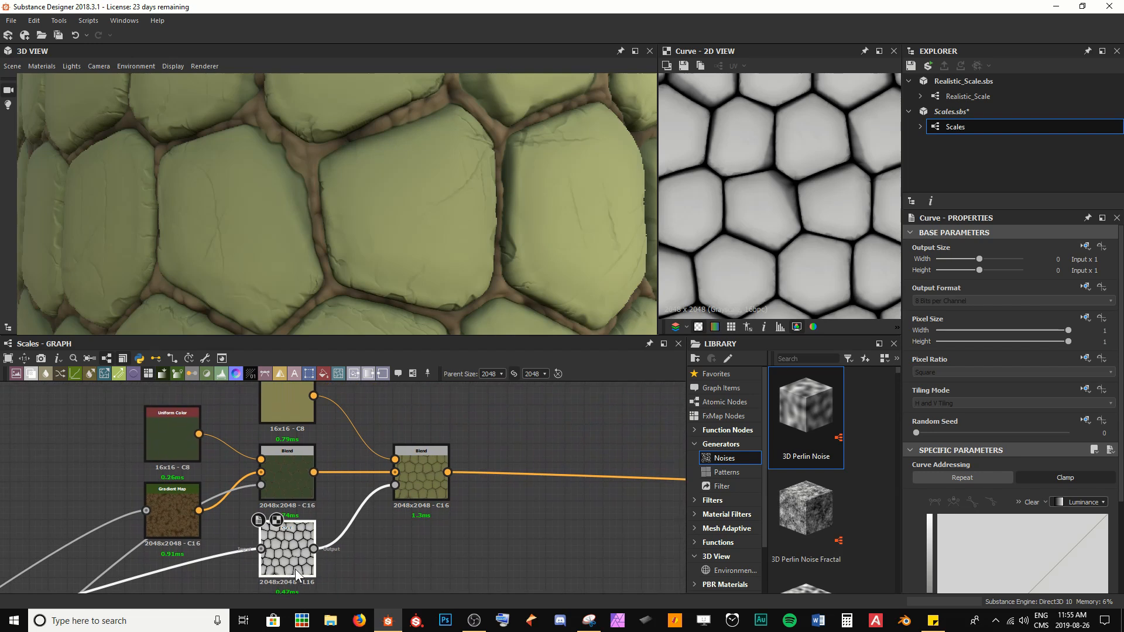
# Step: Bend the Curve node's curve into a peak near 0.46 input and 0.71 output, moving the end point to 0.67 at zero
pyautogui.doubleClick(424, 483)
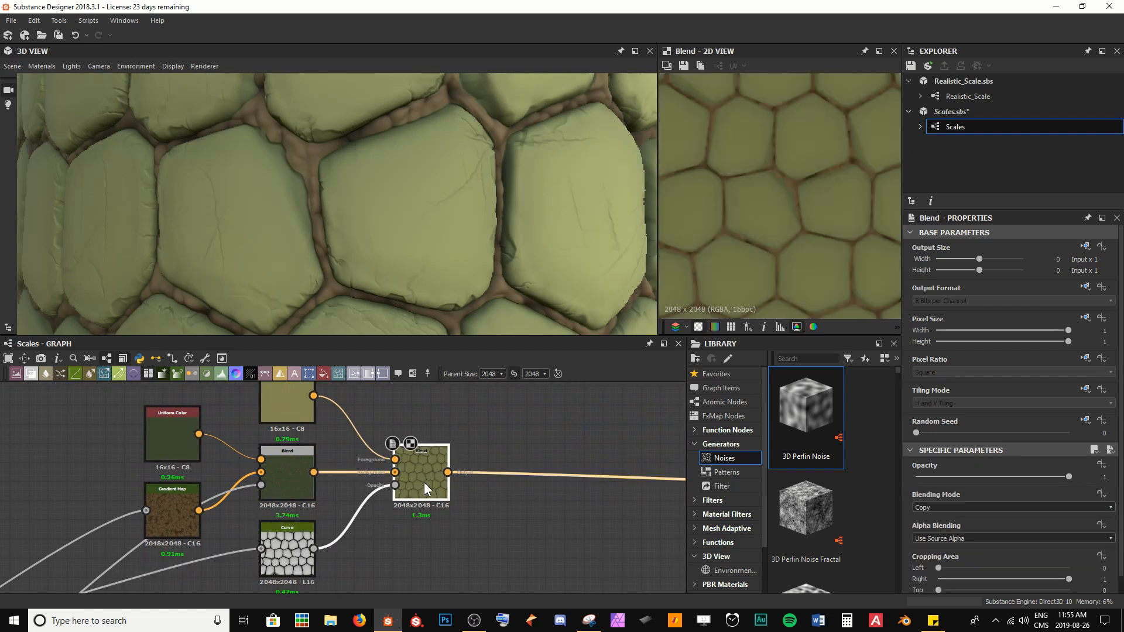
pyautogui.doubleClick(304, 547)
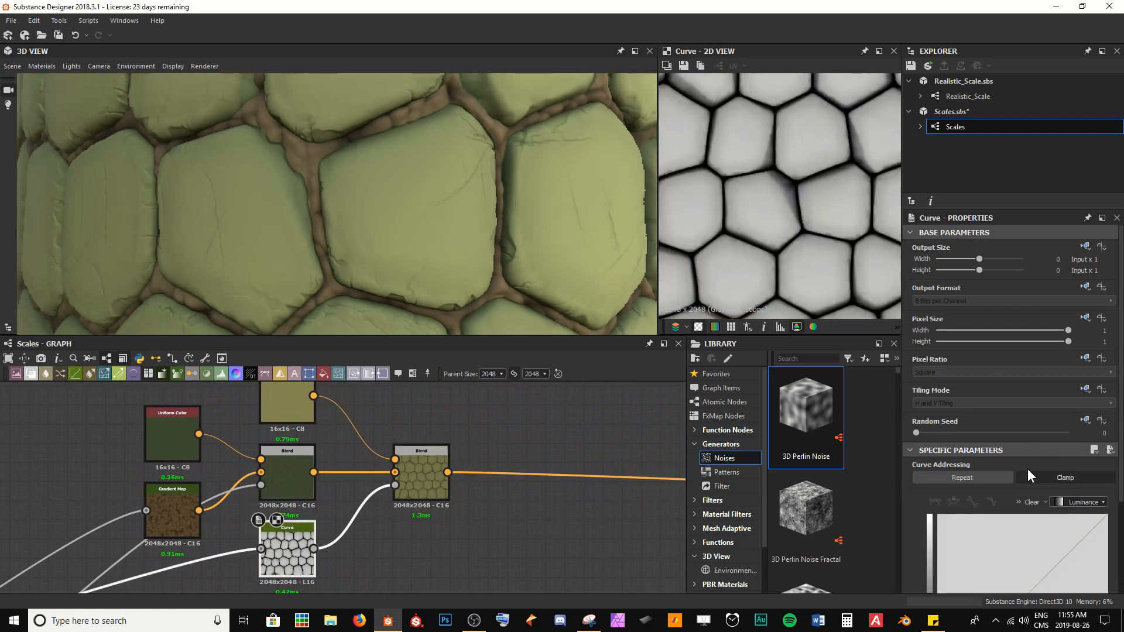
pyautogui.scroll(-2, 1028, 468)
pyautogui.scroll(5, 761, 162)
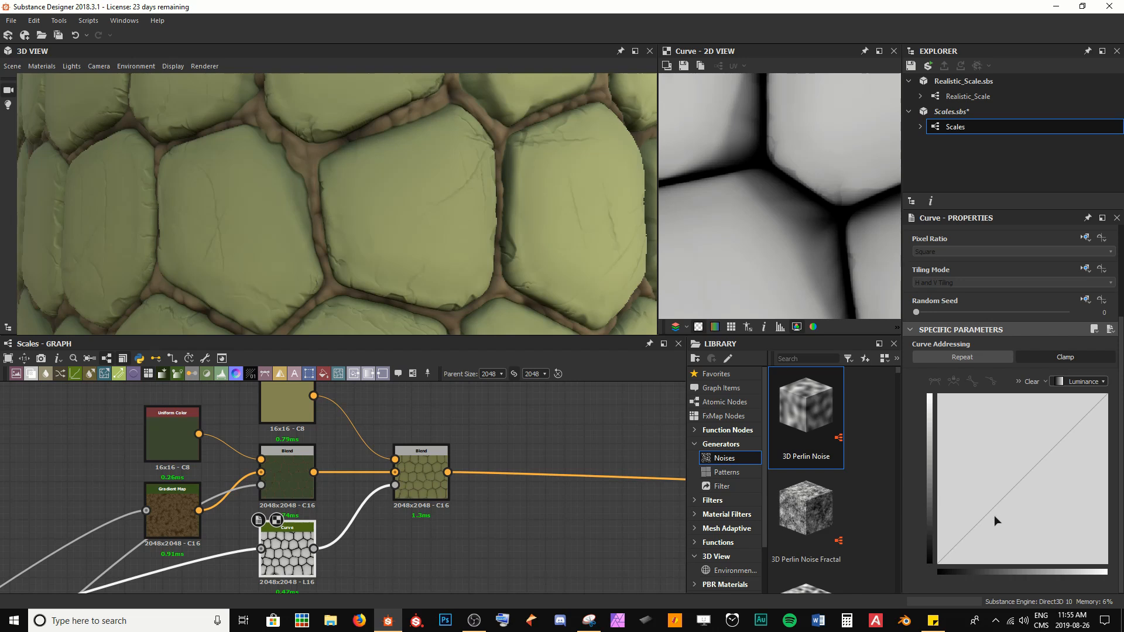
pyautogui.scroll(-4, 794, 172)
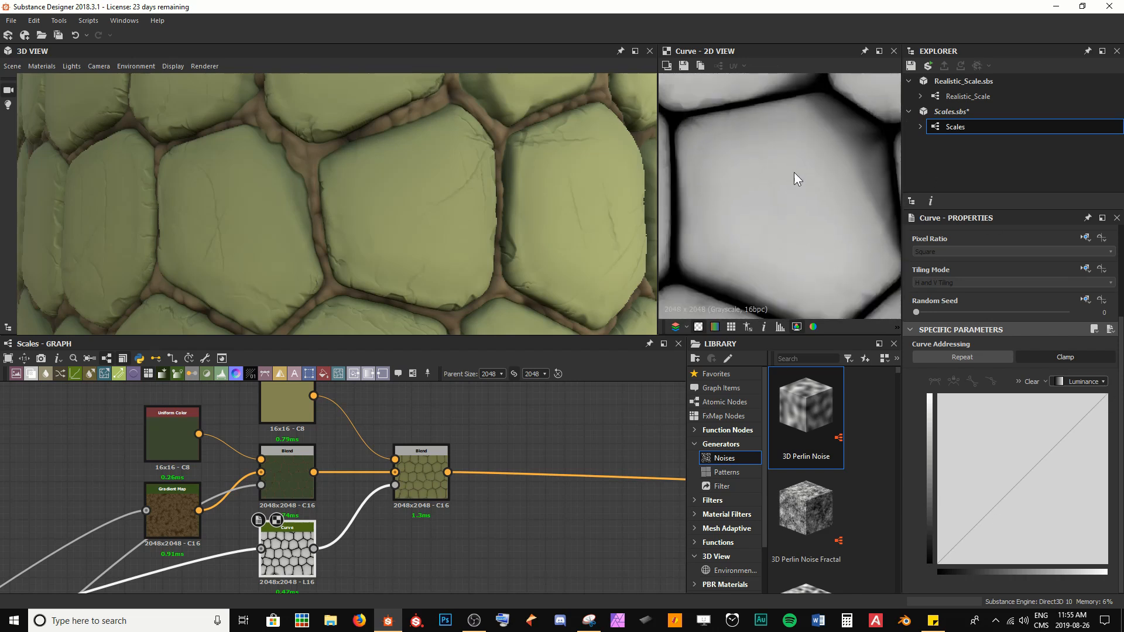
pyautogui.click(1031, 472)
pyautogui.moveTo(1030, 473)
pyautogui.mouseDown()
pyautogui.moveTo(1012, 475)
pyautogui.moveTo(1029, 521)
pyautogui.moveTo(1039, 484)
pyautogui.moveTo(995, 431)
pyautogui.moveTo(992, 497)
pyautogui.moveTo(1035, 511)
pyautogui.moveTo(1047, 439)
pyautogui.moveTo(1018, 452)
pyautogui.moveTo(1033, 530)
pyautogui.moveTo(1005, 447)
pyautogui.moveTo(1009, 510)
pyautogui.moveTo(1016, 470)
pyautogui.moveTo(1034, 473)
pyautogui.mouseUp()
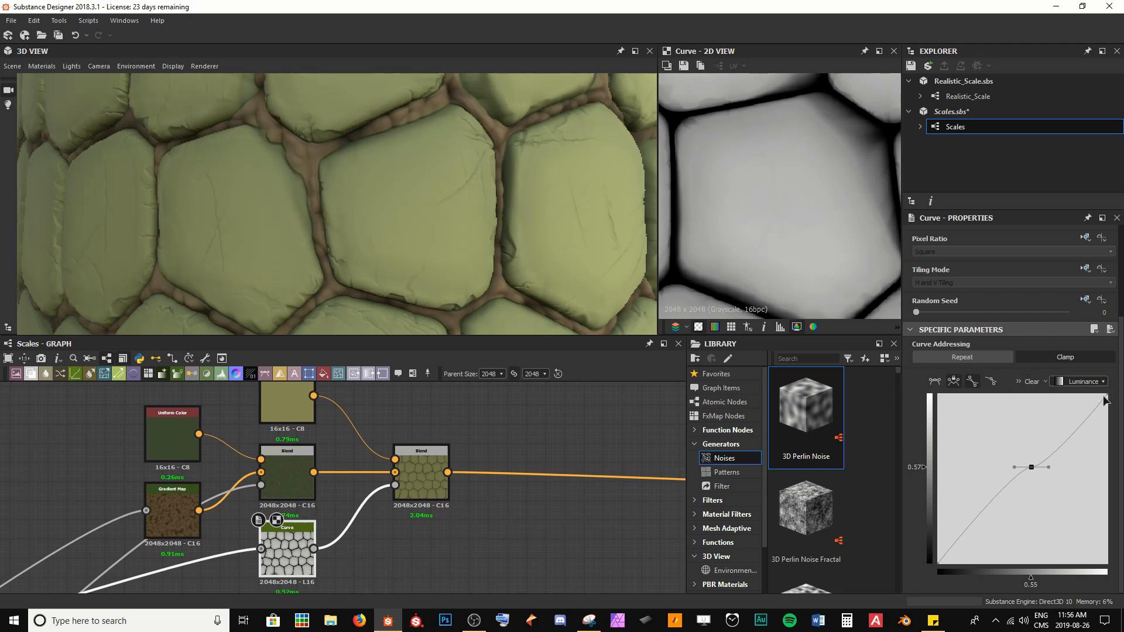
pyautogui.moveTo(1108, 400); pyautogui.dragTo(1121, 554)
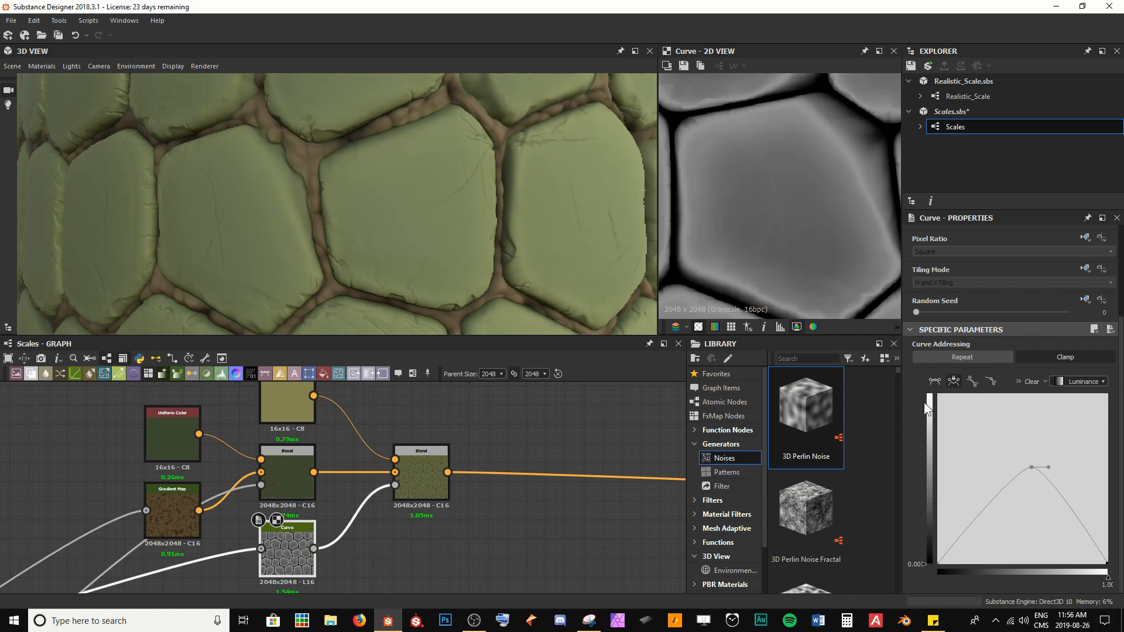
pyautogui.moveTo(1033, 469); pyautogui.dragTo(1015, 443)
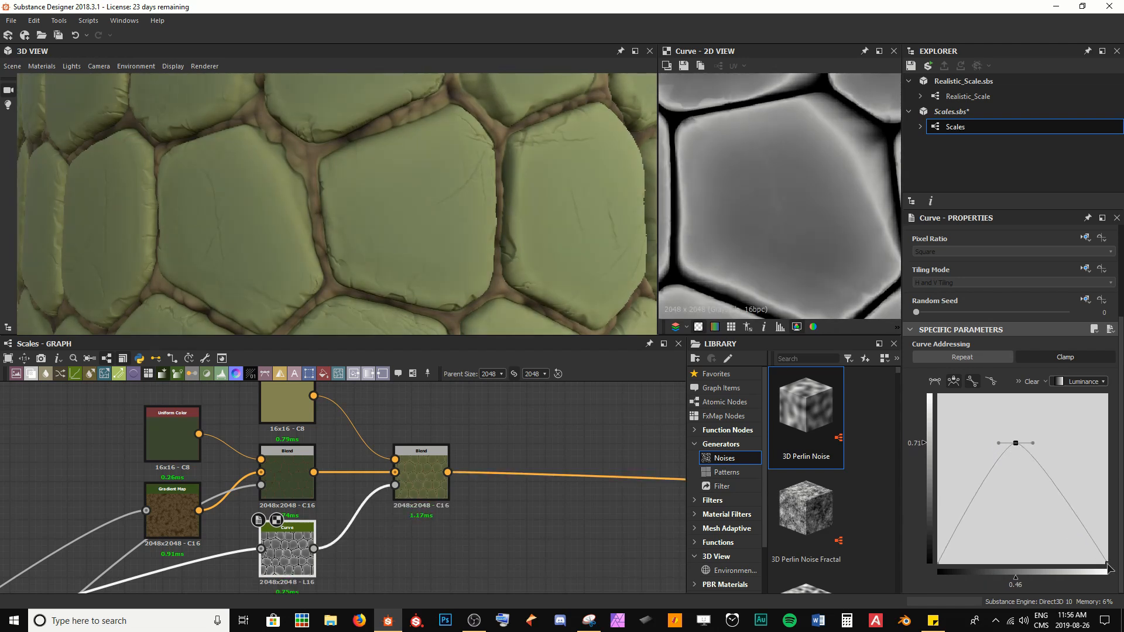
pyautogui.moveTo(1107, 564); pyautogui.dragTo(1054, 586)
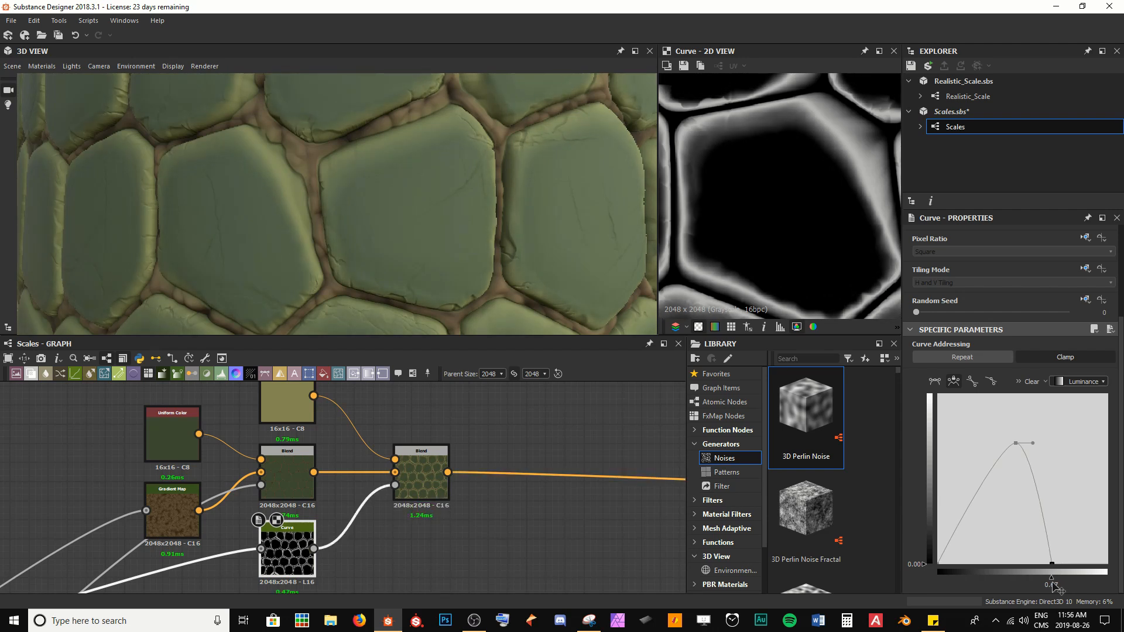
# Step: Move the curve's start point along the bottom to about 0.26 input
pyautogui.scroll(-4, 172, 189)
pyautogui.moveTo(175, 190); pyautogui.dragTo(260, 206)
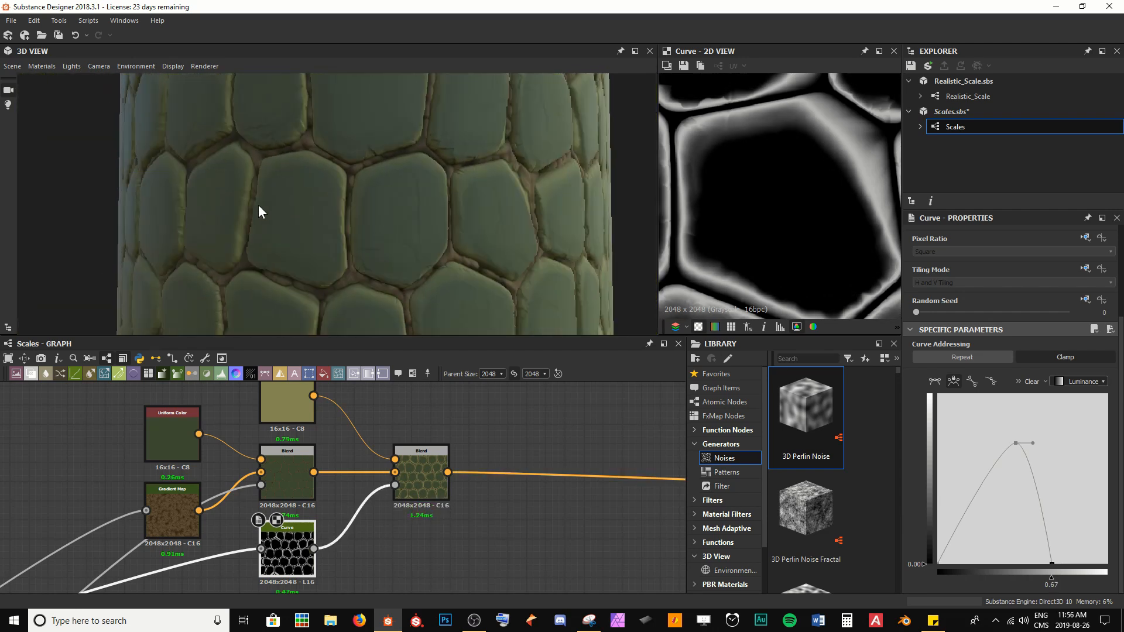
pyautogui.scroll(8, 331, 207)
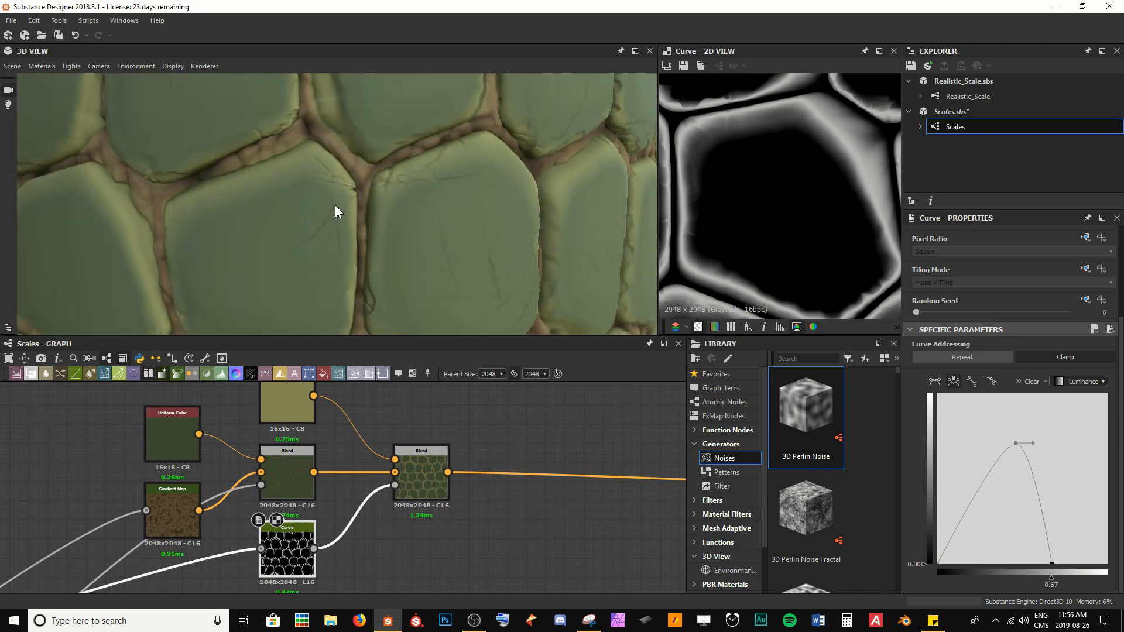
pyautogui.scroll(8, 396, 150)
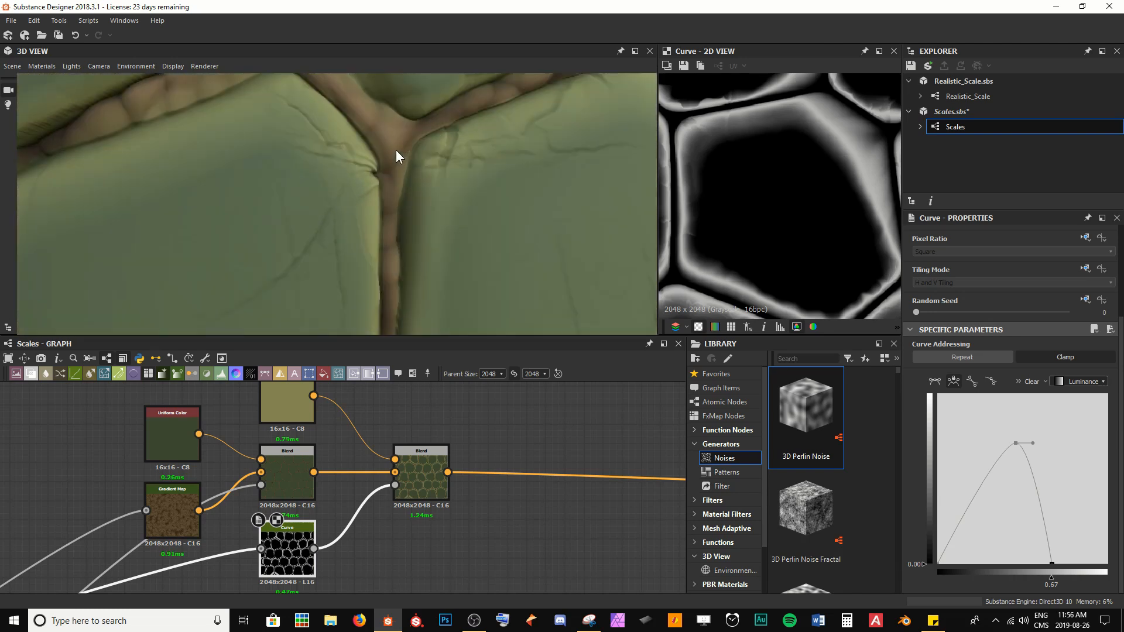
pyautogui.scroll(2, 317, 160)
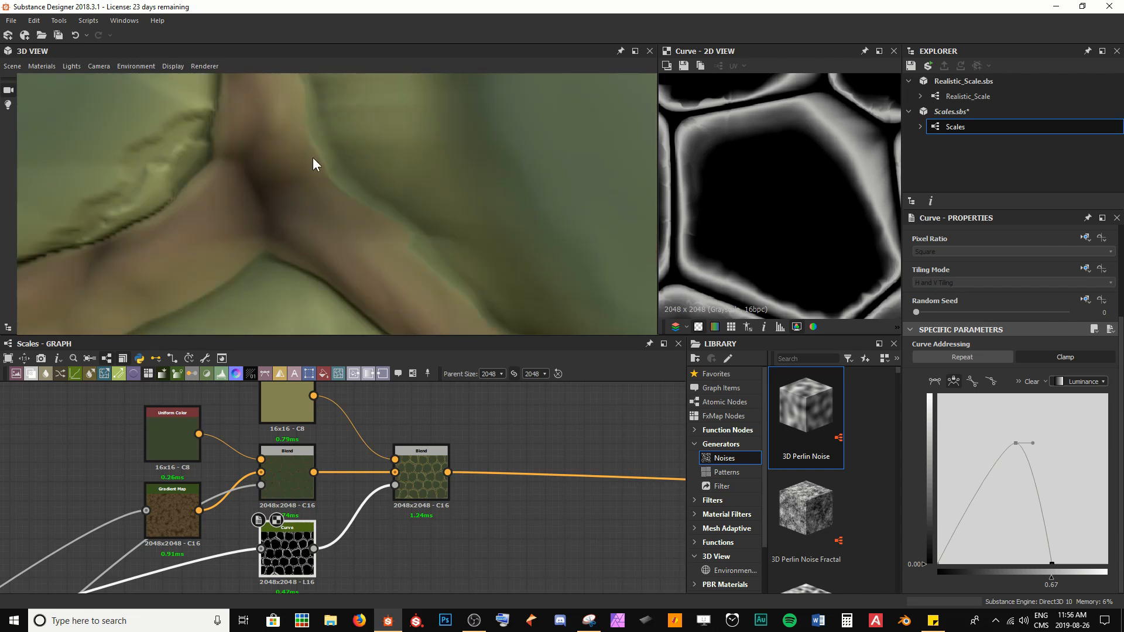
pyautogui.scroll(-2, 315, 158)
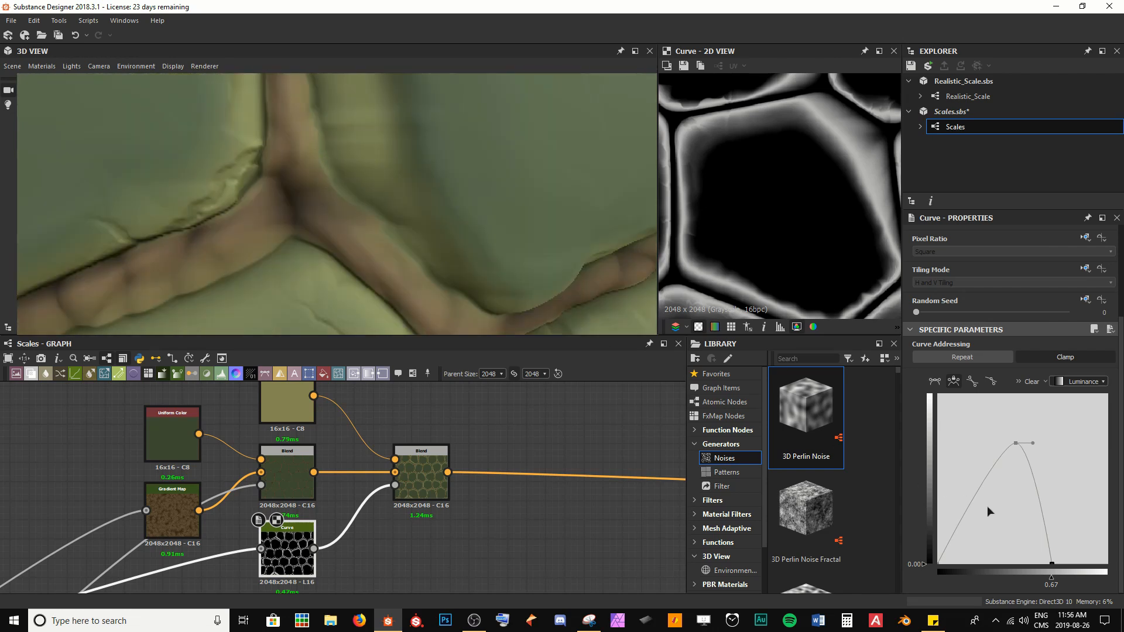
pyautogui.moveTo(940, 565); pyautogui.dragTo(983, 572)
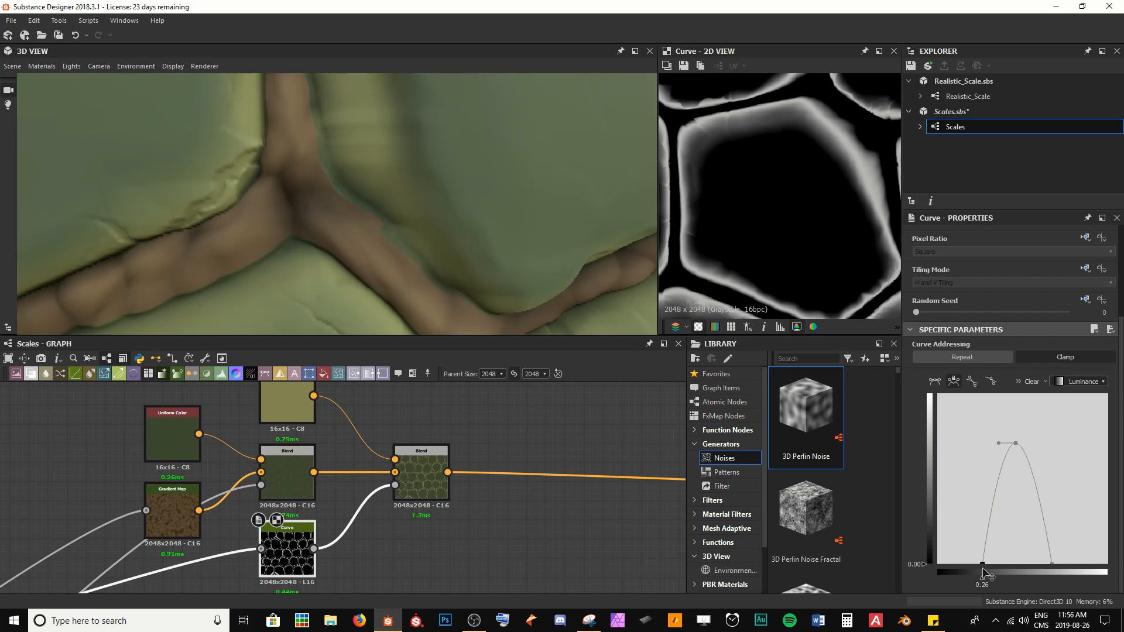
# Step: Flatten the curve's peak into a plateau at about 0.72 output, extending it to about 0.60 input
pyautogui.scroll(-3, 443, 234)
pyautogui.moveTo(406, 241); pyautogui.dragTo(413, 220)
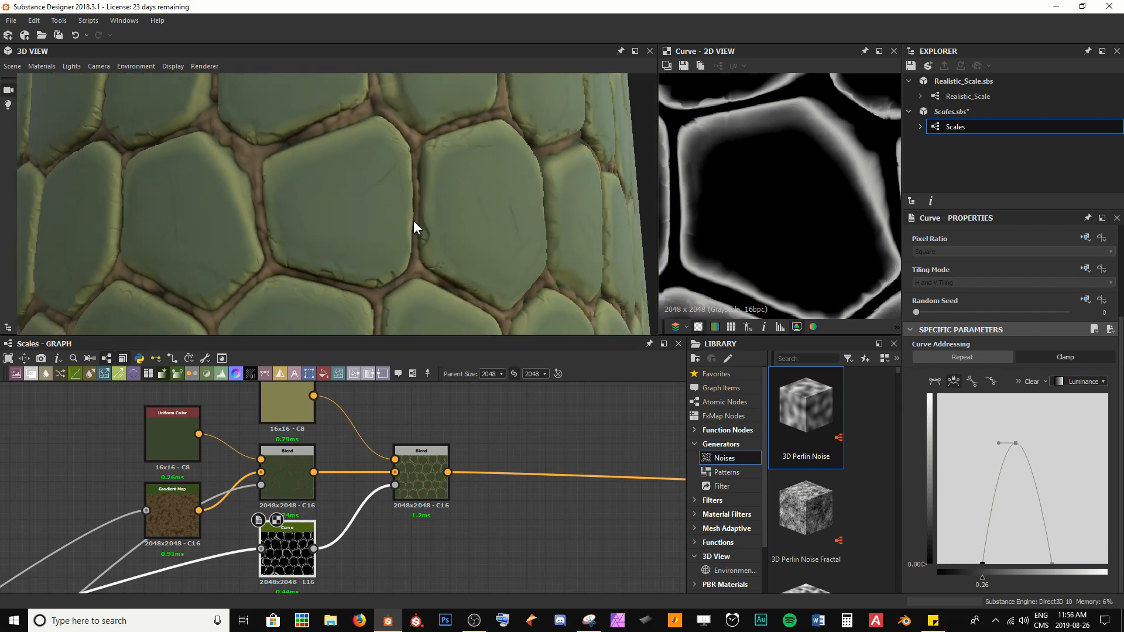
pyautogui.moveTo(1002, 442)
pyautogui.mouseDown()
pyautogui.moveTo(972, 443)
pyautogui.moveTo(1016, 414)
pyautogui.moveTo(1011, 491)
pyautogui.moveTo(1022, 507)
pyautogui.moveTo(1017, 447)
pyautogui.moveTo(1046, 439)
pyautogui.moveTo(1027, 437)
pyautogui.moveTo(1036, 435)
pyautogui.mouseUp()
pyautogui.click(1016, 444)
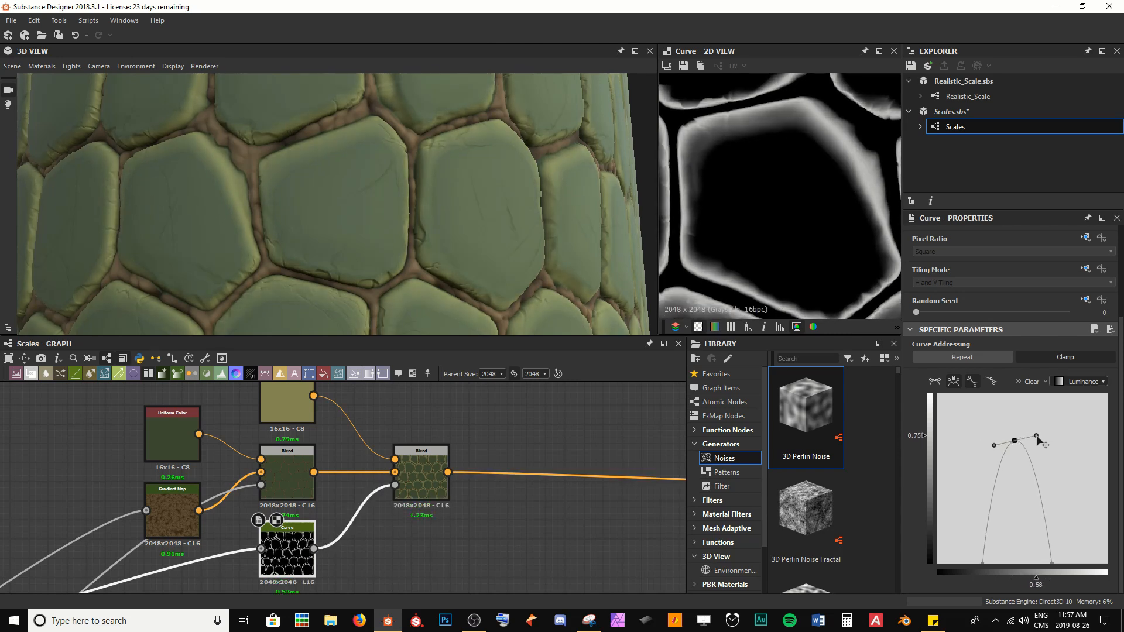
pyautogui.moveTo(353, 174); pyautogui.dragTo(414, 256)
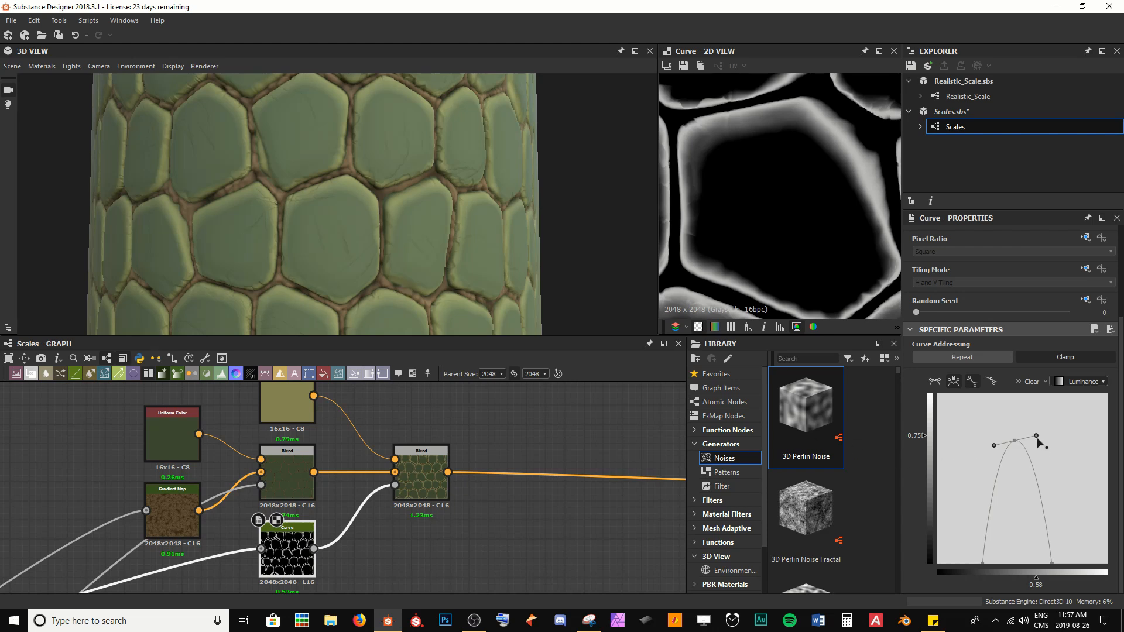
pyautogui.moveTo(1037, 435); pyautogui.dragTo(1041, 441)
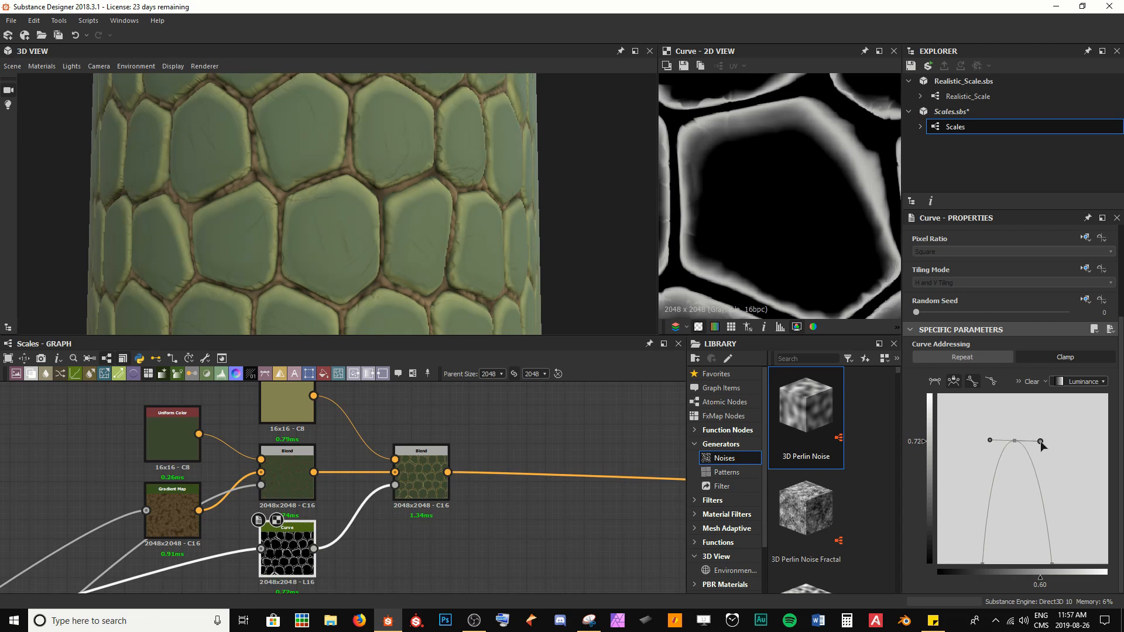
# Step: Set the last Blend node's opacity to 0.5 and save the graph
pyautogui.doubleClick(440, 494)
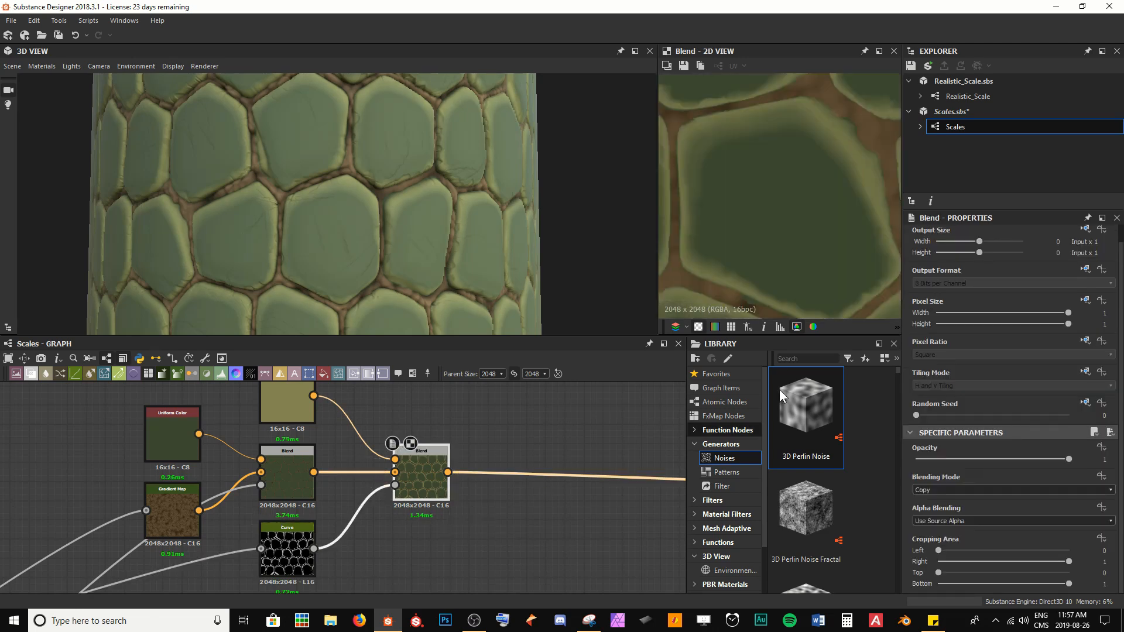
pyautogui.scroll(-2, 773, 246)
pyautogui.hotkey('ctrl', 's')
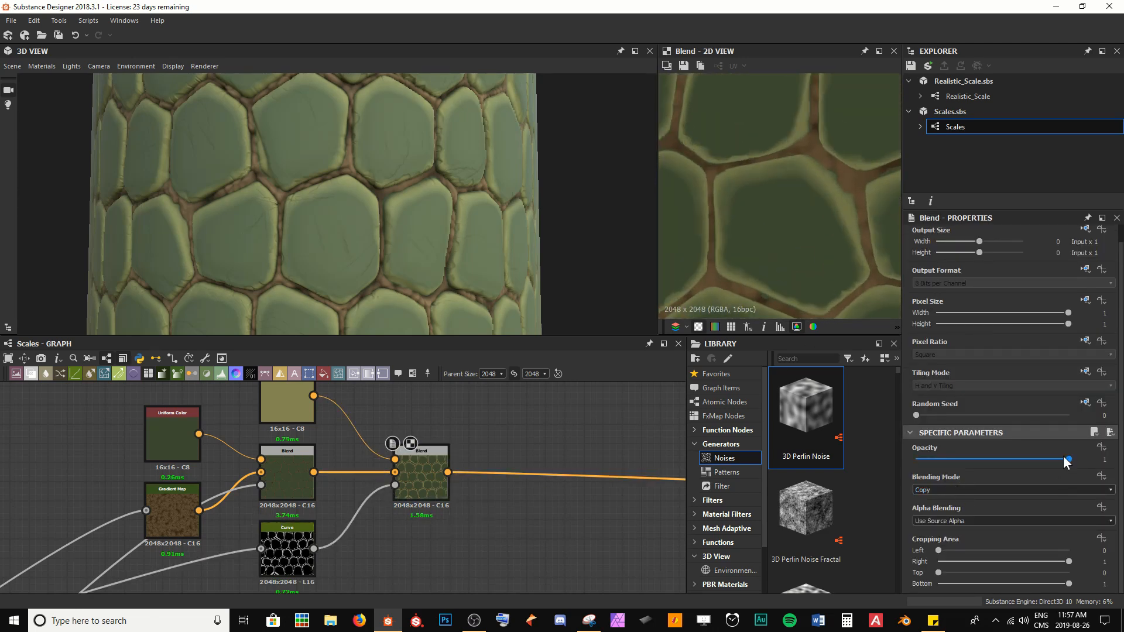
pyautogui.moveTo(1067, 459); pyautogui.dragTo(991, 459)
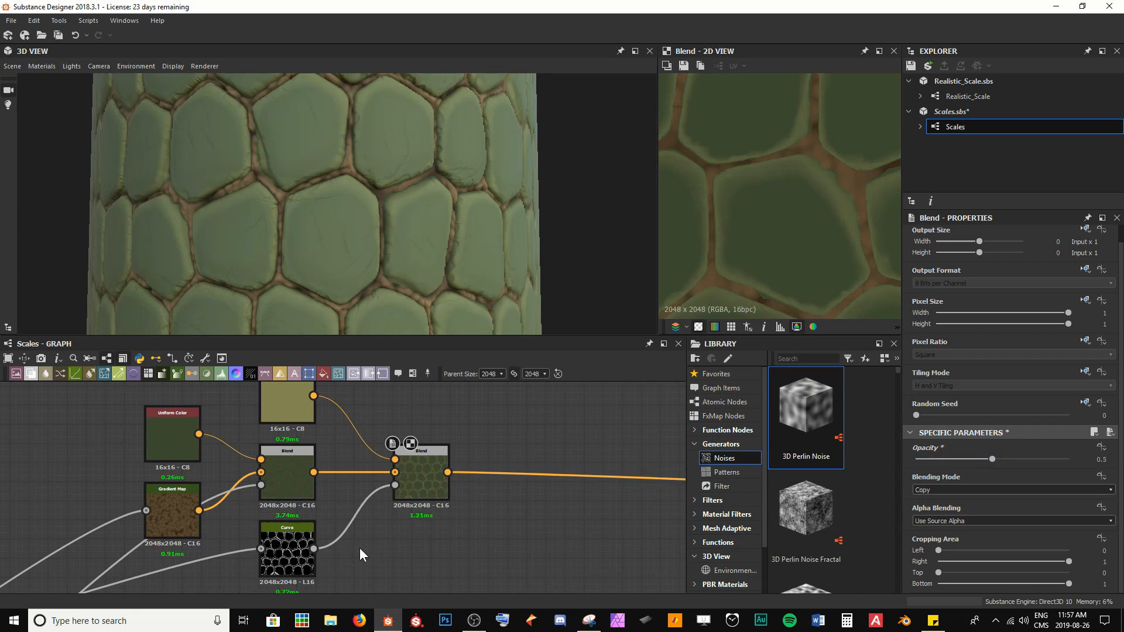
pyautogui.hotkey('ctrl', 's')
# Step: Examine the scale material up close from several angles in the 3D view
pyautogui.moveTo(439, 260); pyautogui.dragTo(369, 221)
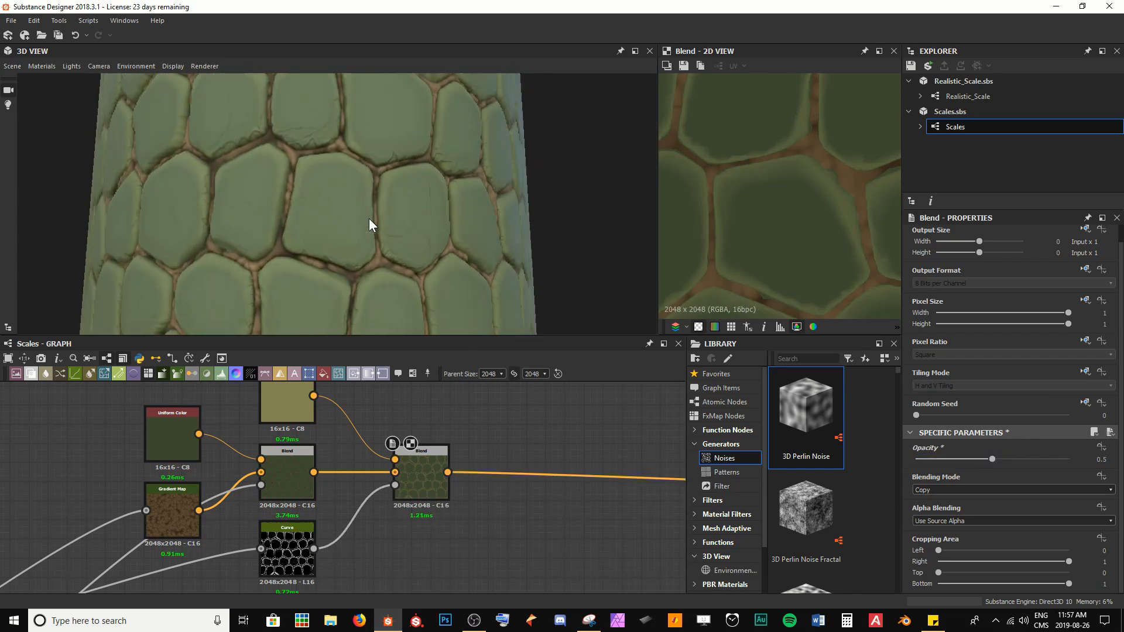
pyautogui.scroll(3, 256, 219)
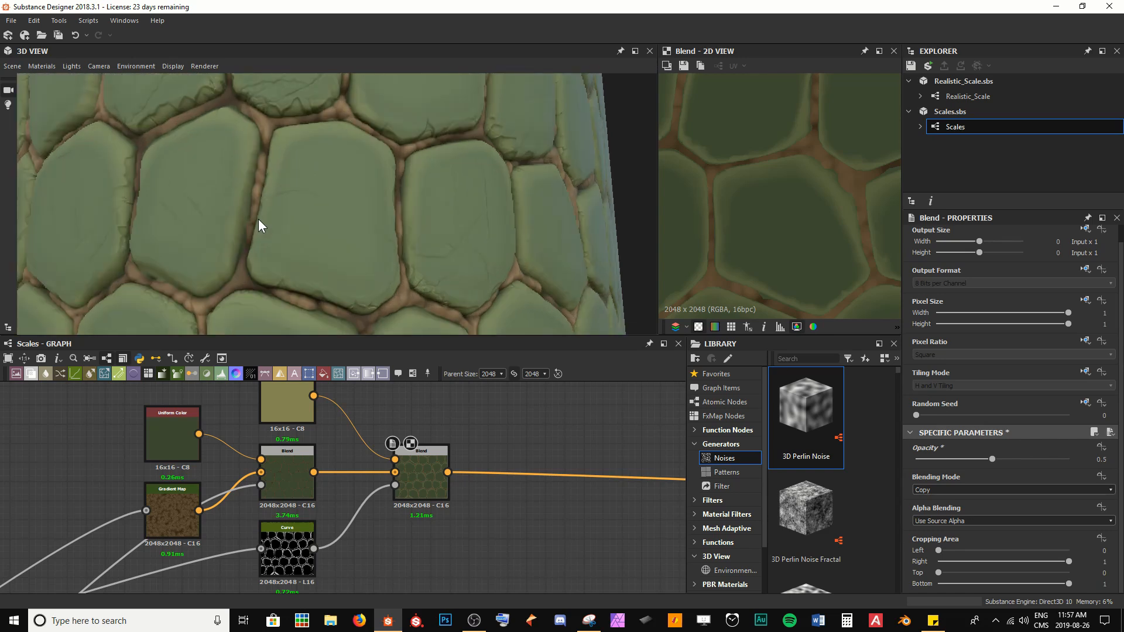
pyautogui.scroll(3, 263, 217)
pyautogui.moveTo(271, 217); pyautogui.dragTo(219, 112)
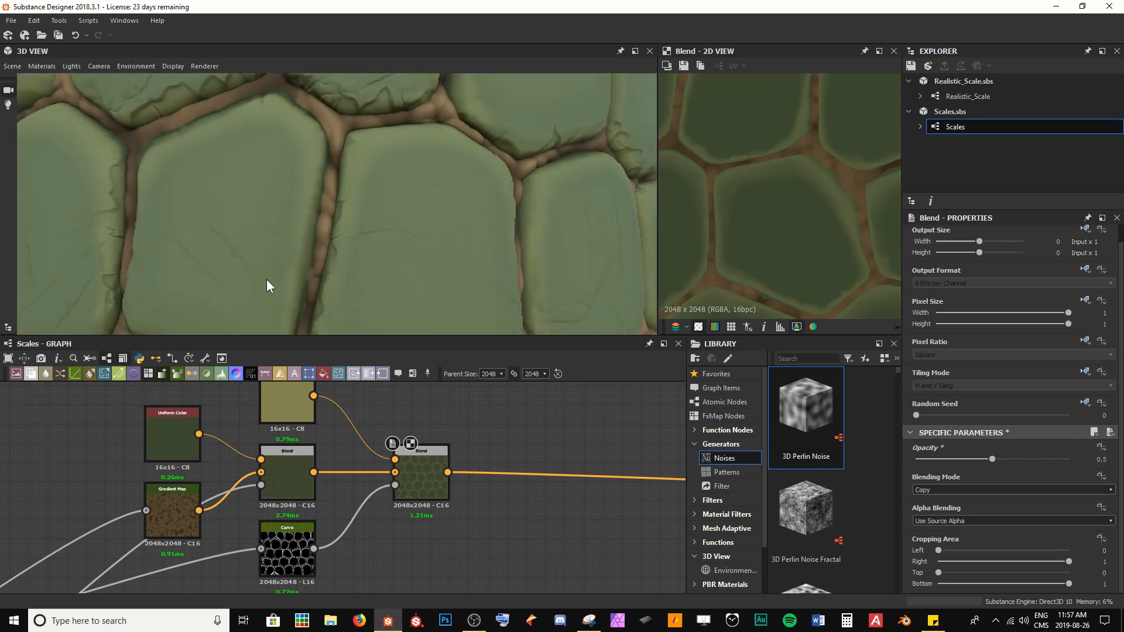
pyautogui.scroll(-6, 292, 275)
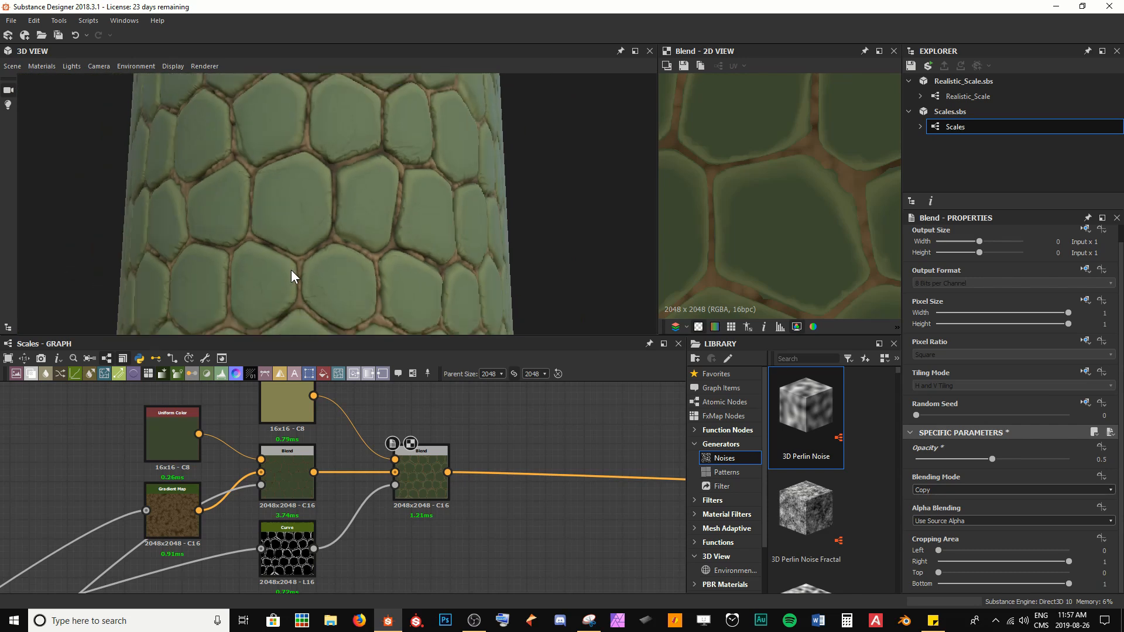
pyautogui.scroll(-3, 293, 266)
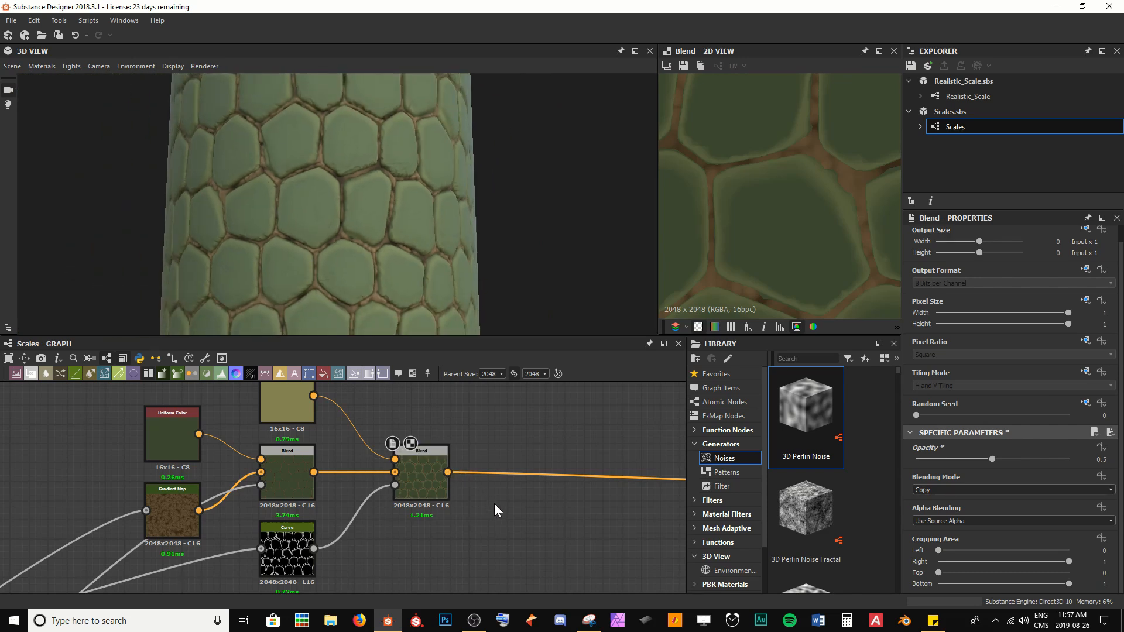
# Step: Insert a new Blend node after the half-opacity Blend node in the graph
pyautogui.scroll(-3, 494, 503)
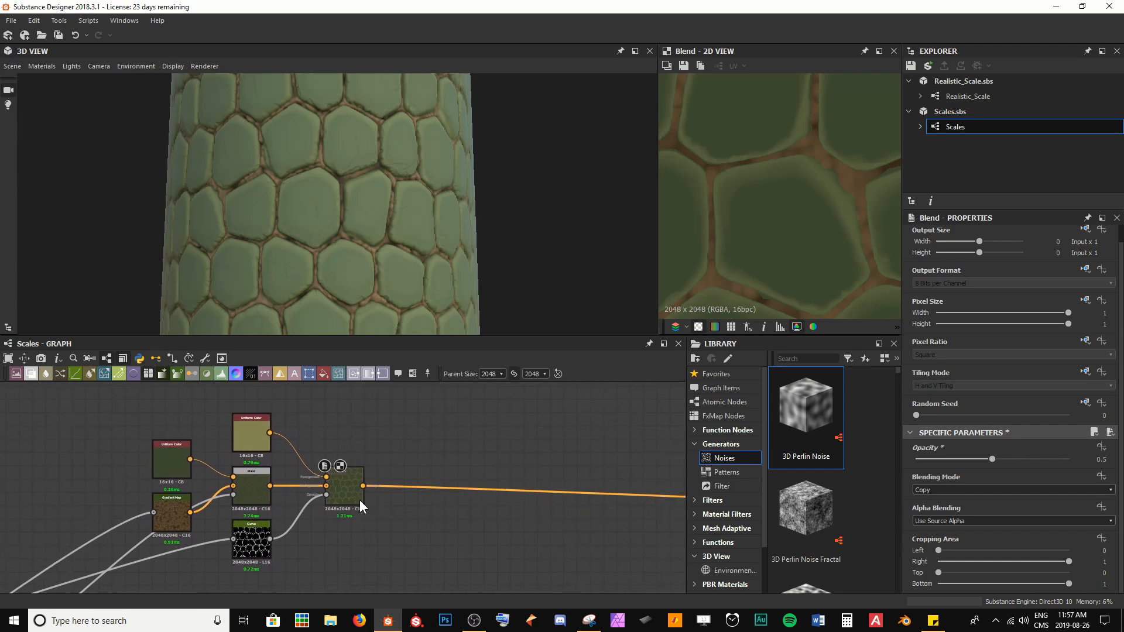
pyautogui.click(359, 495)
pyautogui.press('space')
pyautogui.write('blend')
pyautogui.press('Return')
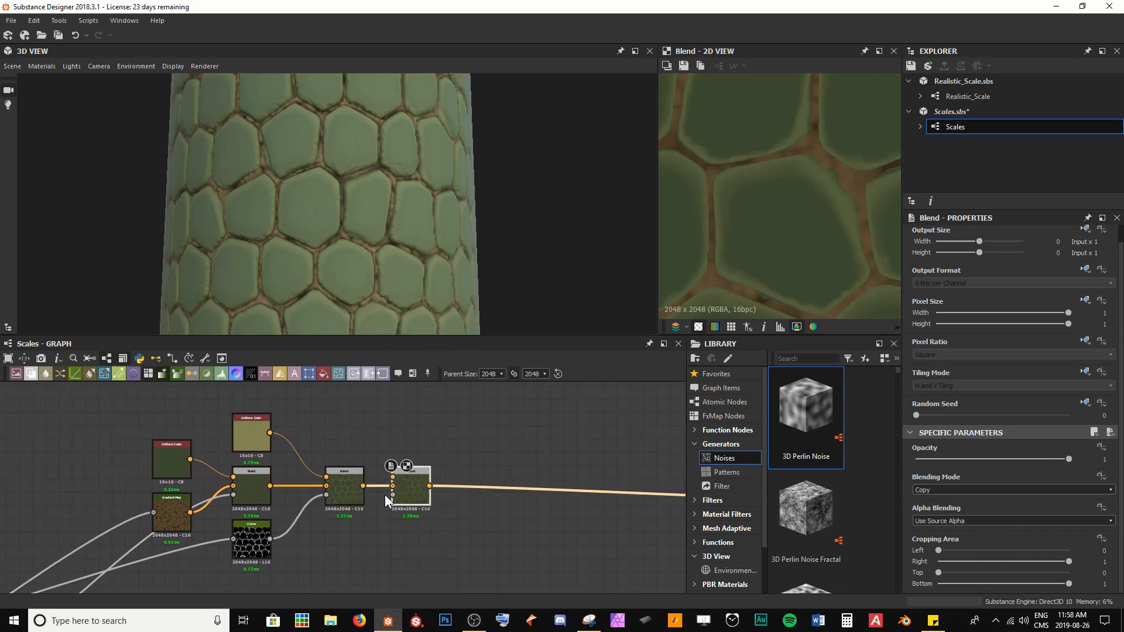
# Step: Chain another Blend node after the new one and save the graph
pyautogui.click(416, 494)
pyautogui.press('space')
pyautogui.write('blend')
pyautogui.press('Return')
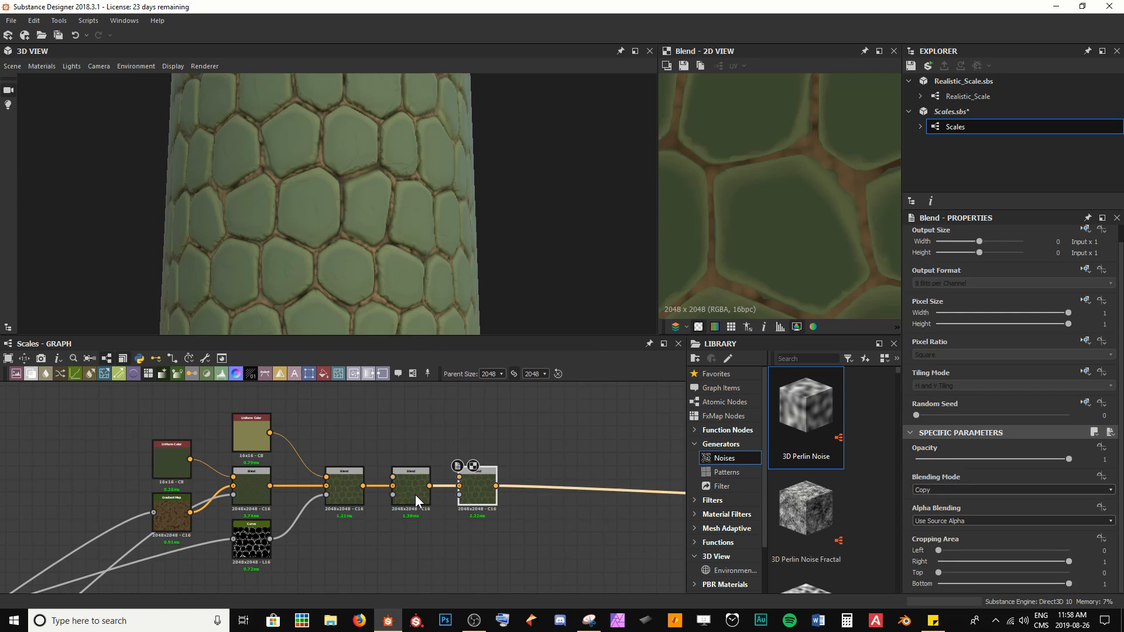
pyautogui.click(396, 540)
pyautogui.hotkey('ctrl', 's')
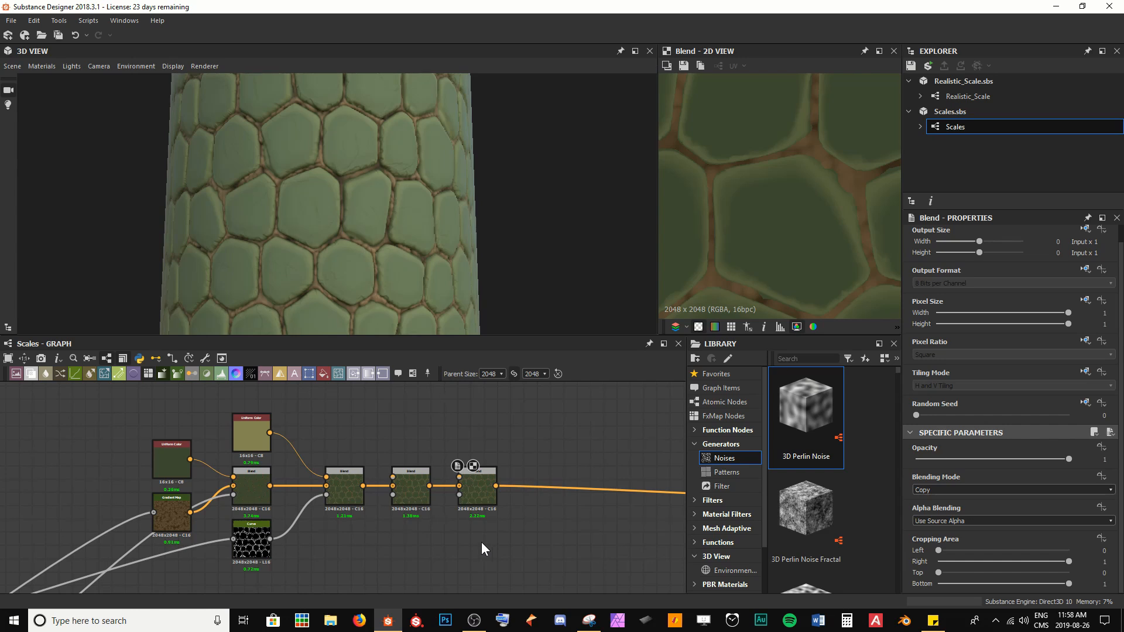
# Step: Duplicate the pale olive Uniform Color node and connect the copy to the third Blend node's foreground input
pyautogui.scroll(1, 254, 430)
pyautogui.click(254, 430)
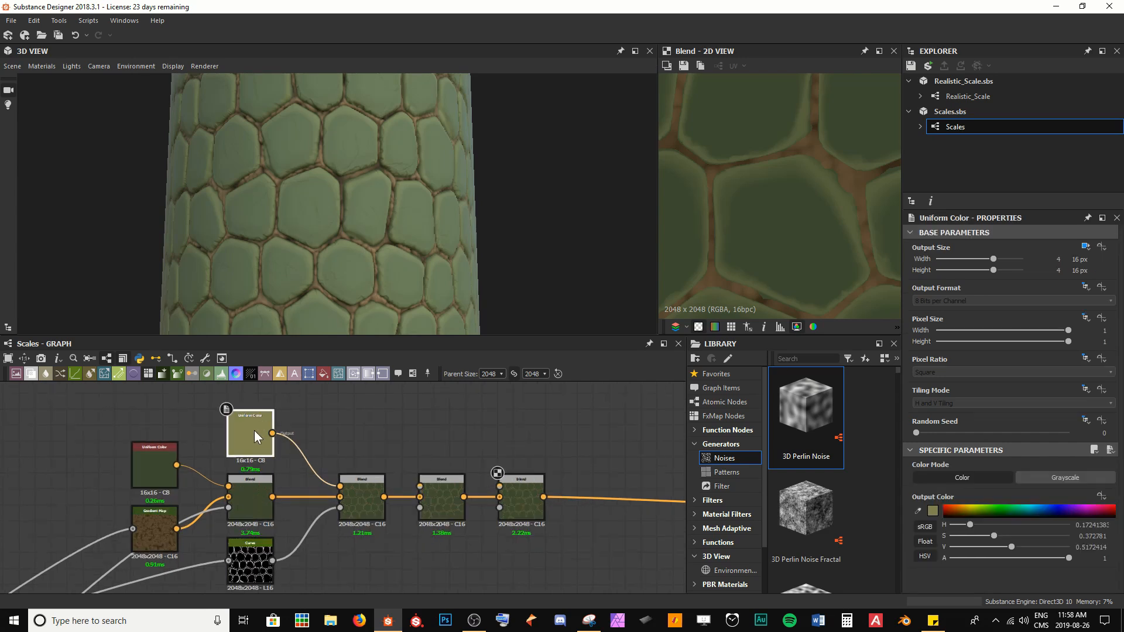
pyautogui.hotkey('ctrl', 'd')
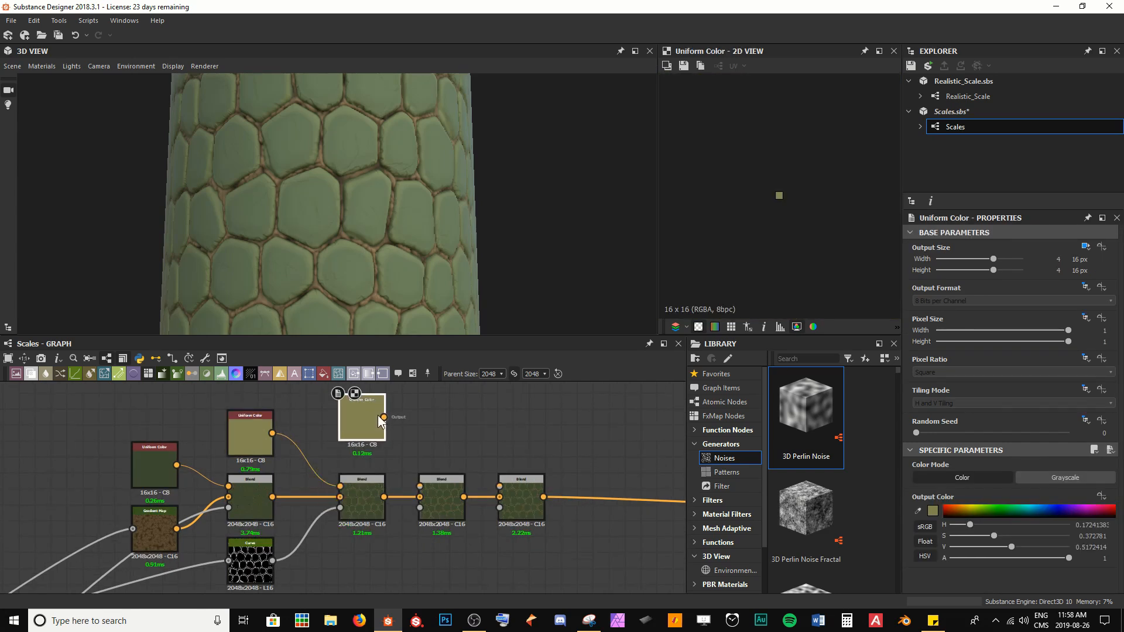
pyautogui.click(379, 417)
pyautogui.moveTo(383, 417); pyautogui.dragTo(420, 486)
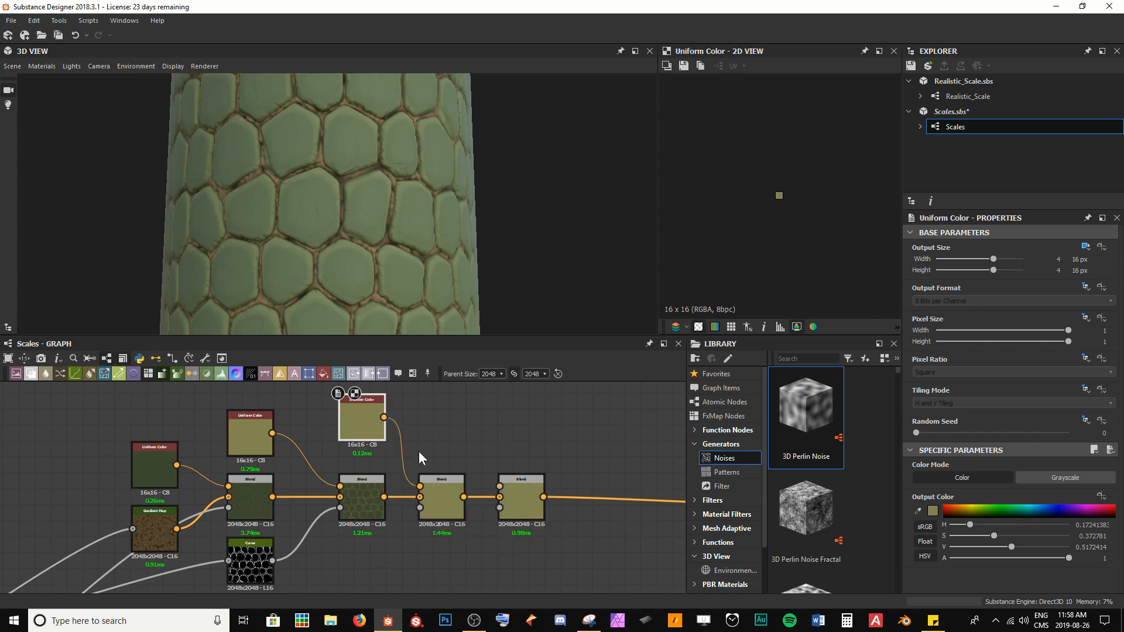
# Step: Set the copied Uniform Color node's output colour to a muted blue-grey, #5c6a78
pyautogui.click(1042, 508)
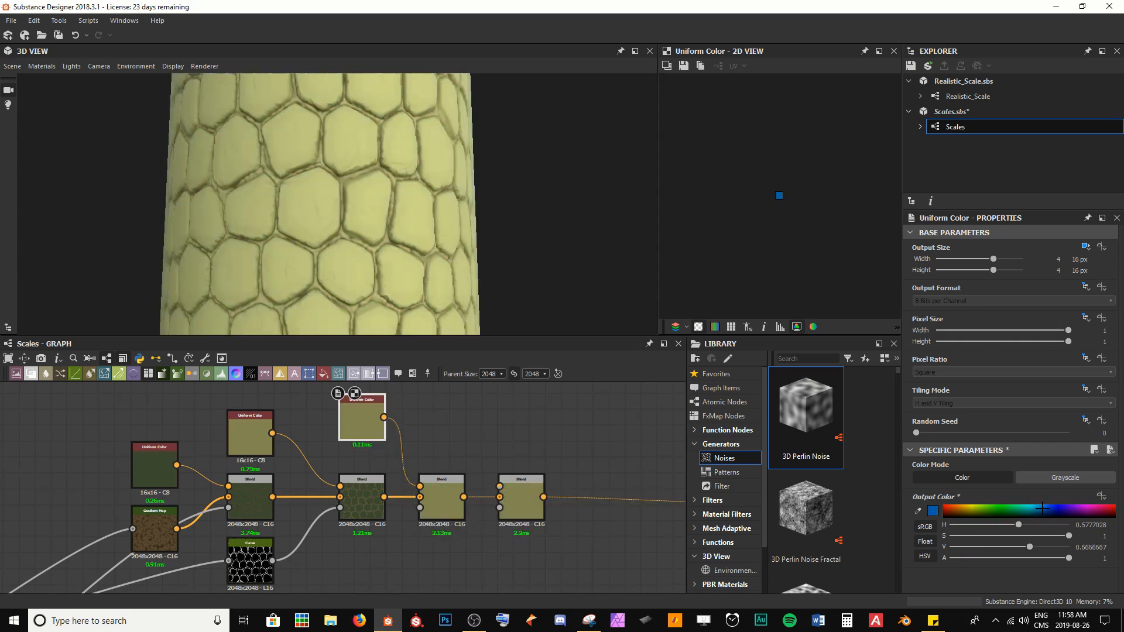
pyautogui.click(933, 510)
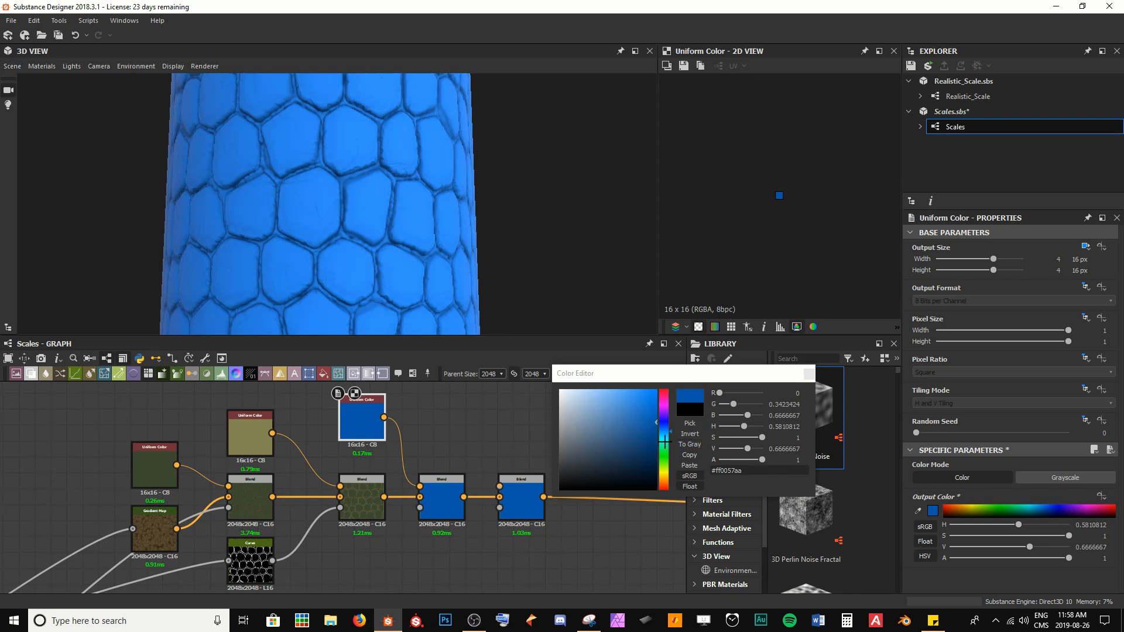
pyautogui.click(581, 442)
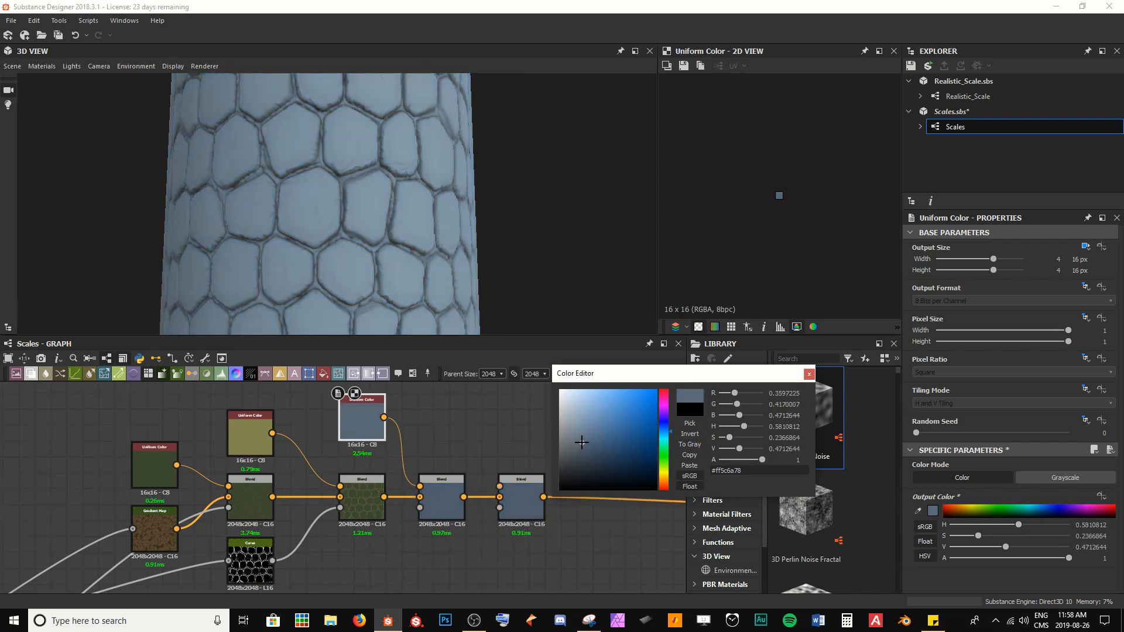
pyautogui.click(808, 373)
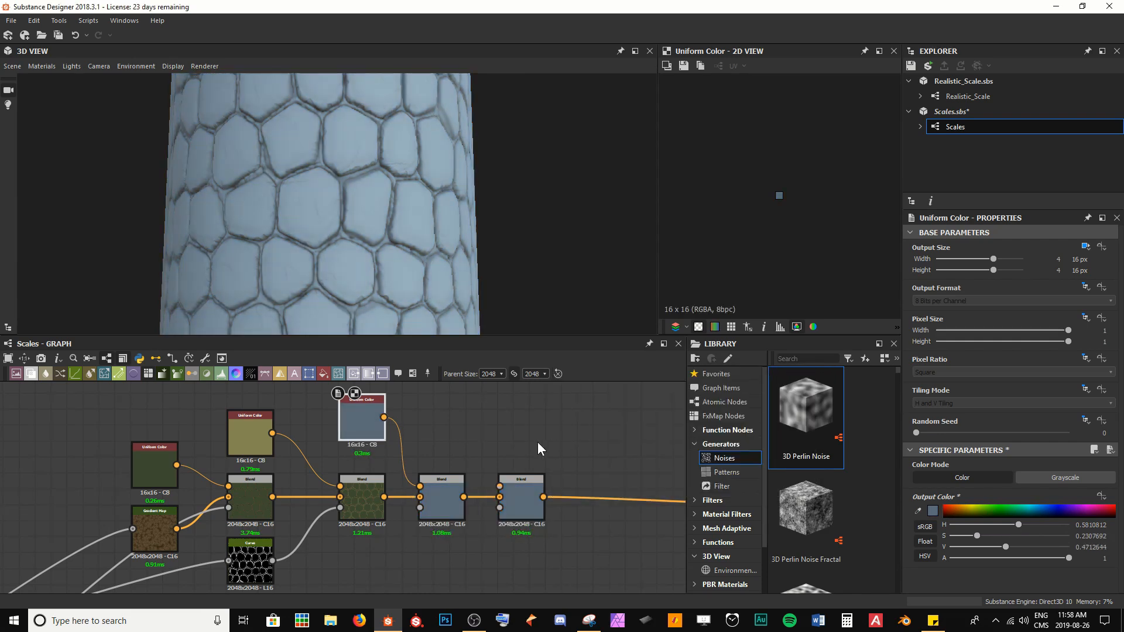
# Step: Add another Uniform Color node feeding the last Blend node, set it to a mid grey, and save the graph
pyautogui.moveTo(375, 433); pyautogui.dragTo(499, 486)
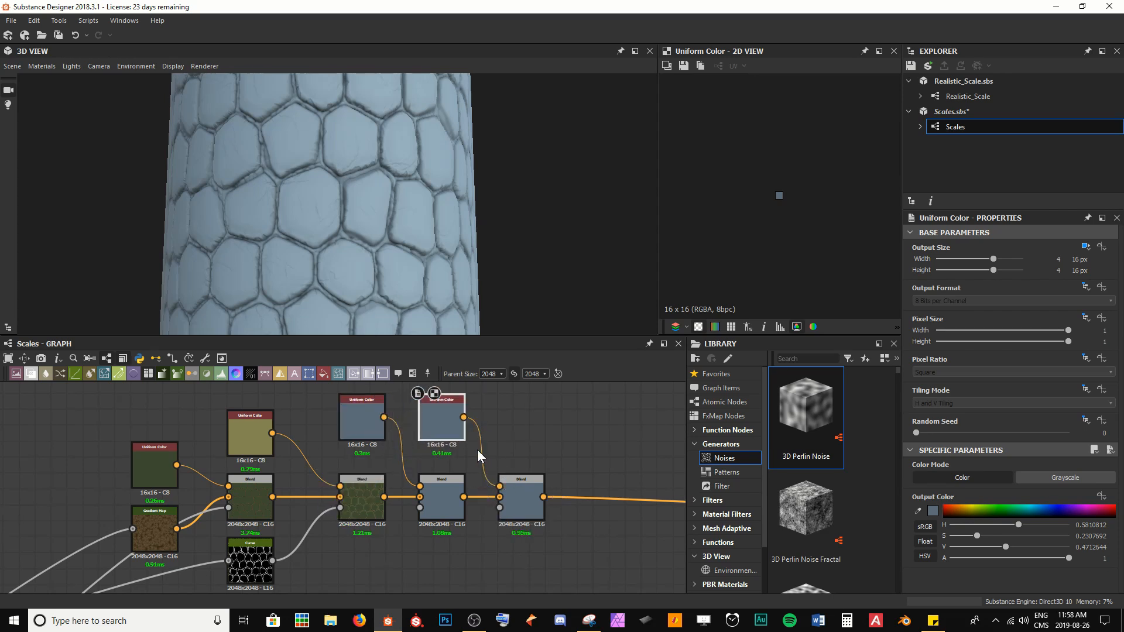
pyautogui.click(932, 510)
pyautogui.moveTo(574, 444); pyautogui.dragTo(598, 430)
pyautogui.click(808, 374)
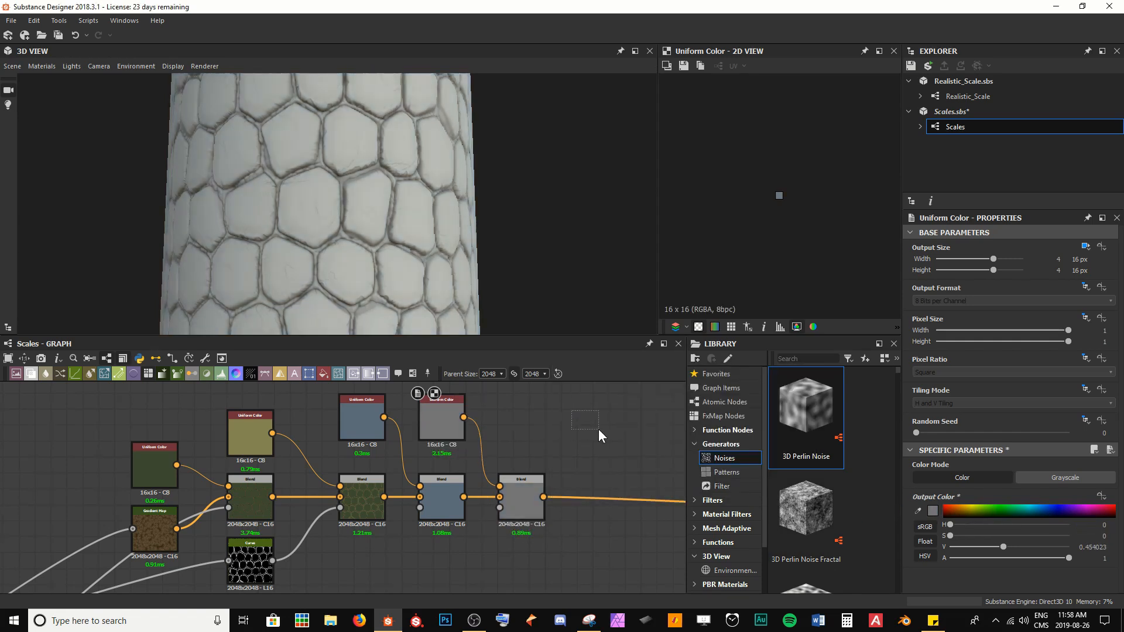
pyautogui.hotkey('ctrl', 's')
# Step: Insert a Flood Fill node beside the histogram scan in the Masks frame
pyautogui.click(449, 502)
pyautogui.click(529, 503)
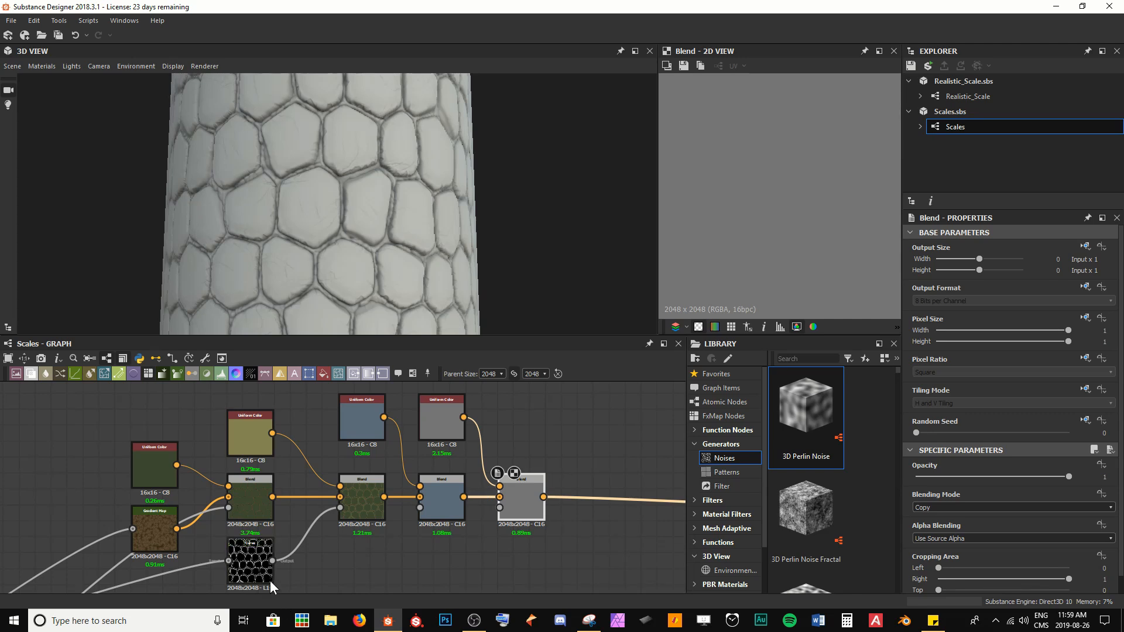
pyautogui.scroll(-5, 270, 581)
pyautogui.moveTo(217, 575); pyautogui.dragTo(359, 403, button='middle')
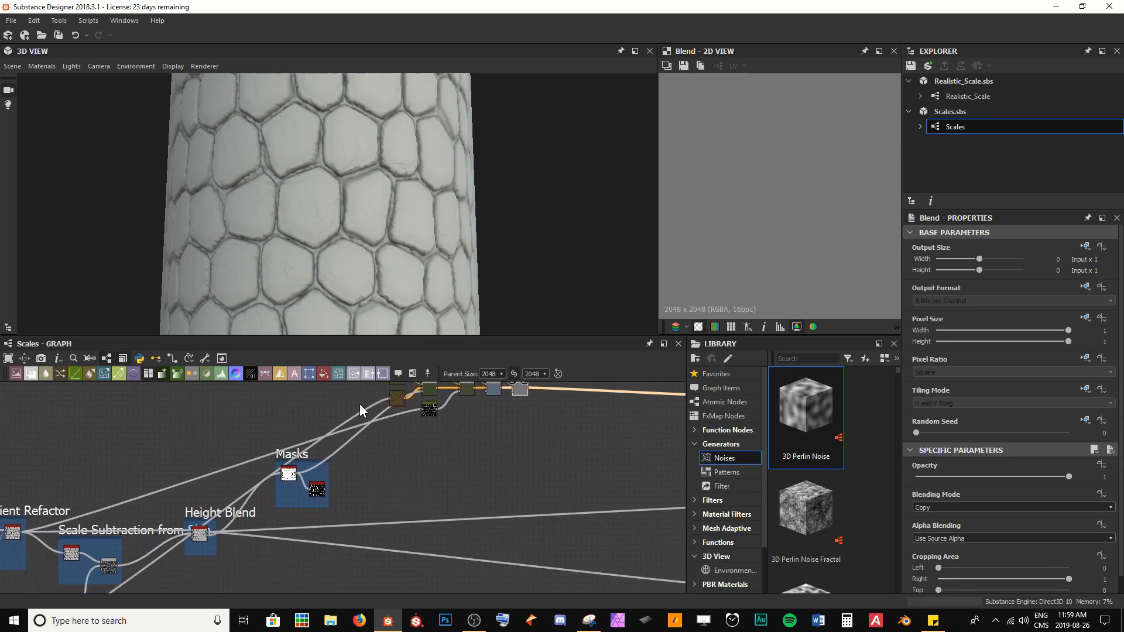
pyautogui.doubleClick(291, 476)
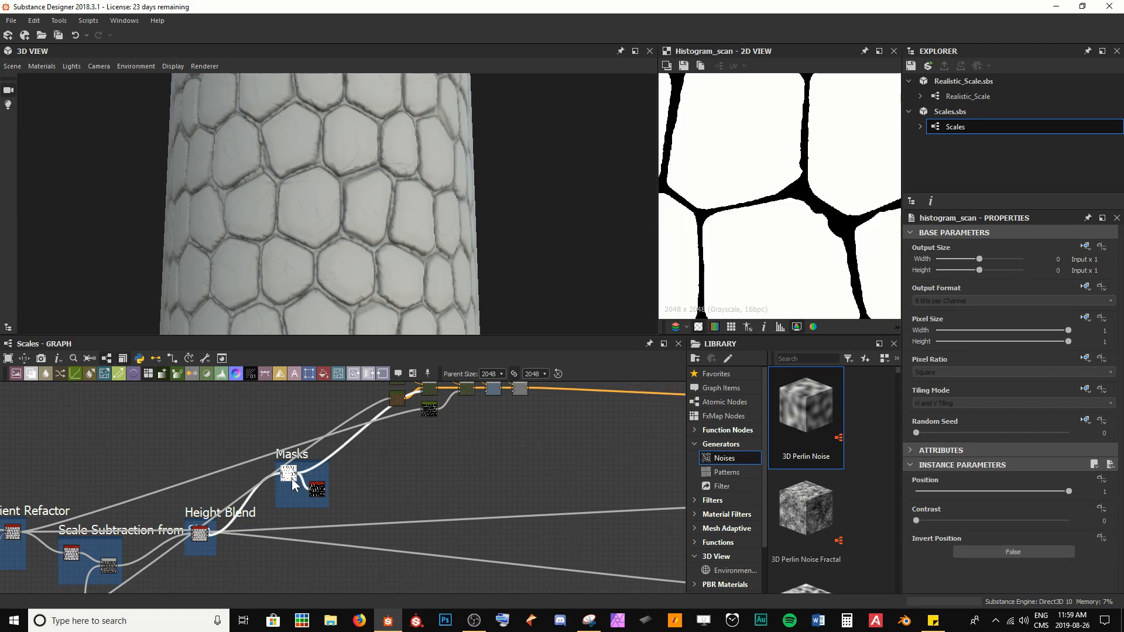
pyautogui.scroll(-5, 733, 290)
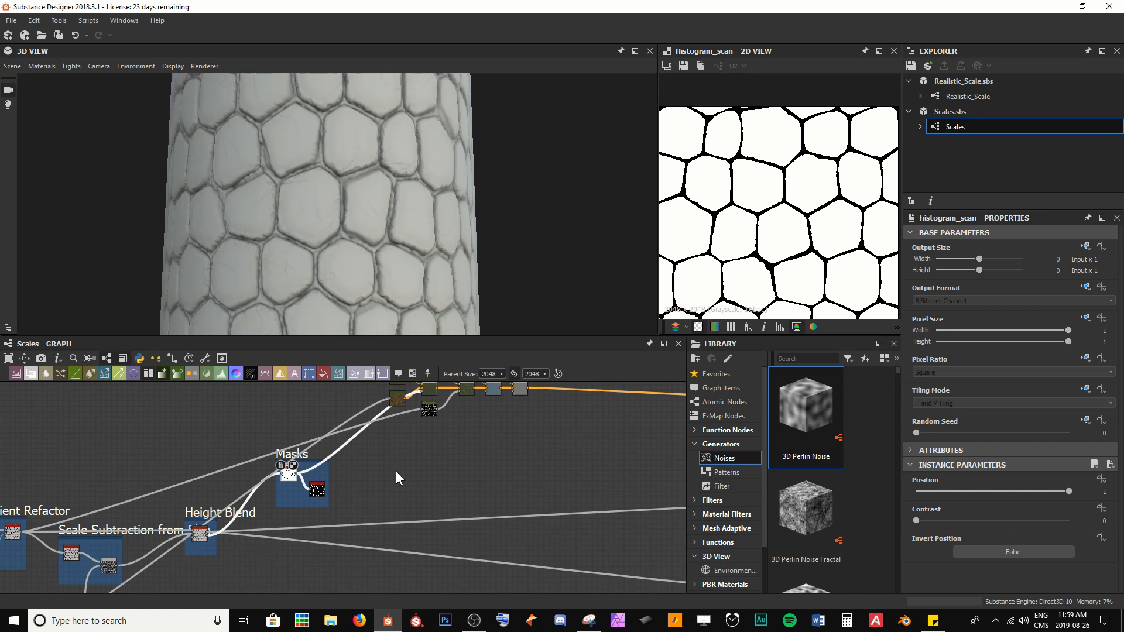
pyautogui.scroll(5, 348, 473)
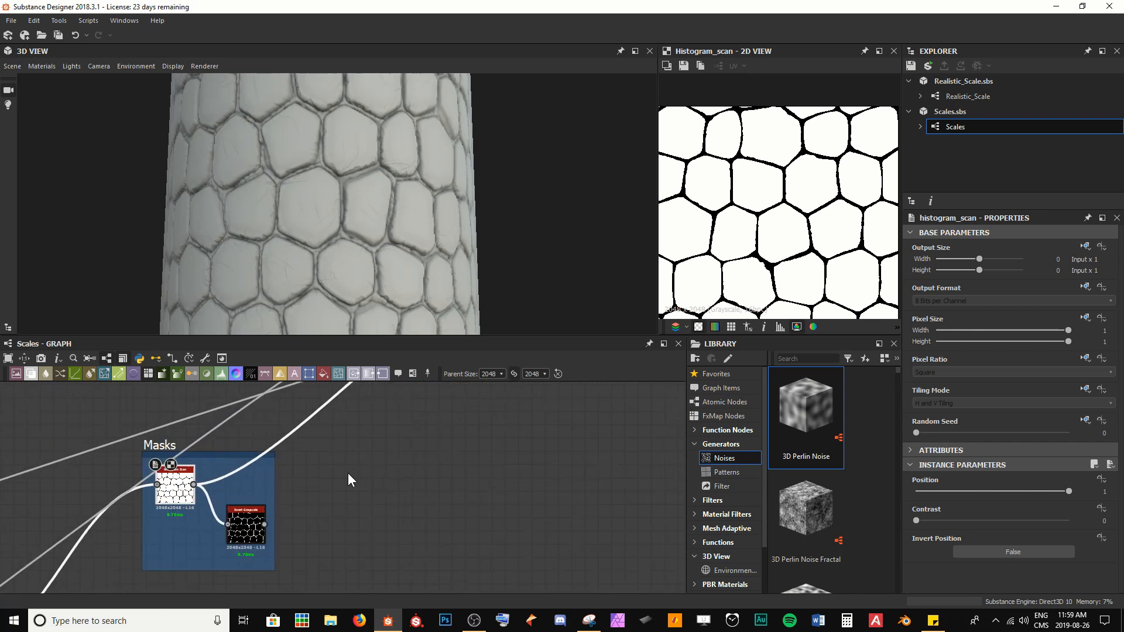
pyautogui.press('space')
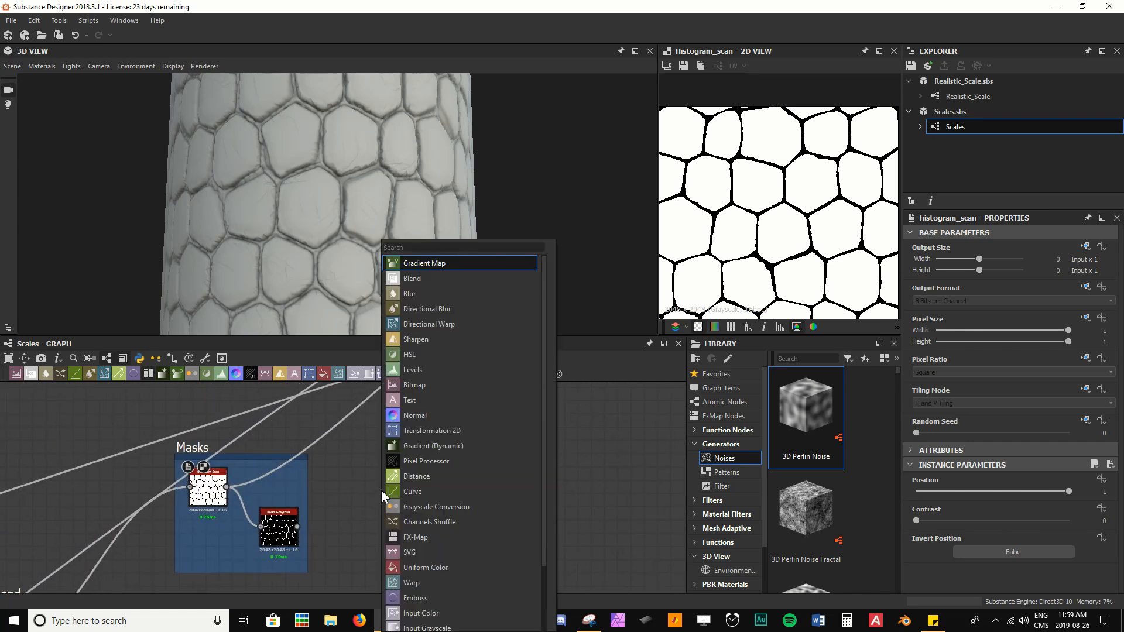
pyautogui.write('flodd')
pyautogui.press('BackSpace')
pyautogui.press('BackSpace')
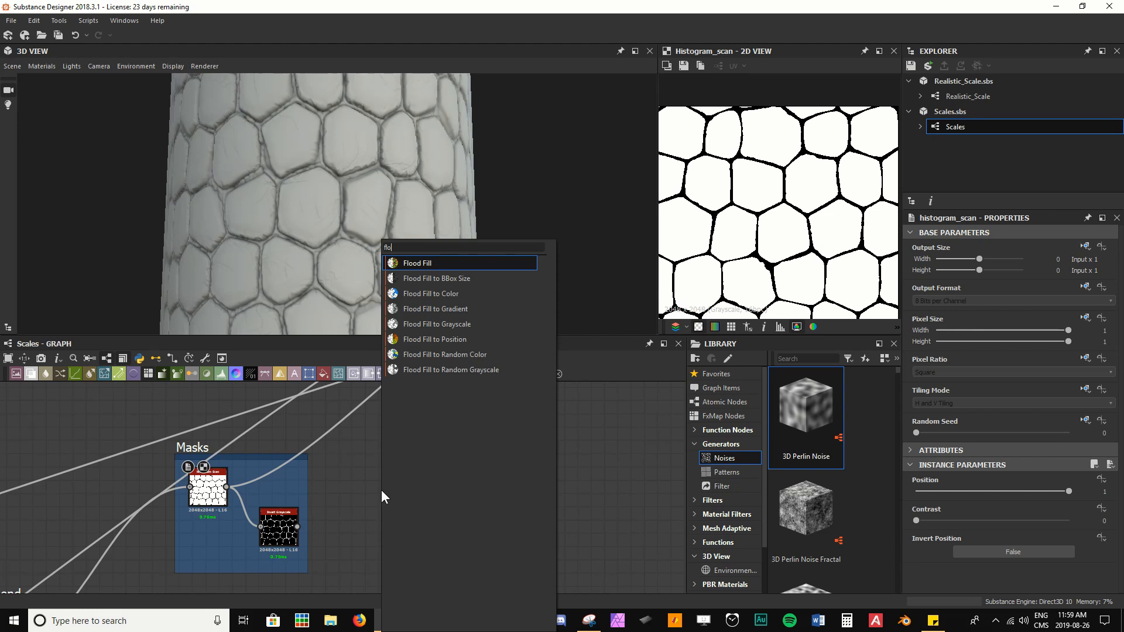
pyautogui.press('Return')
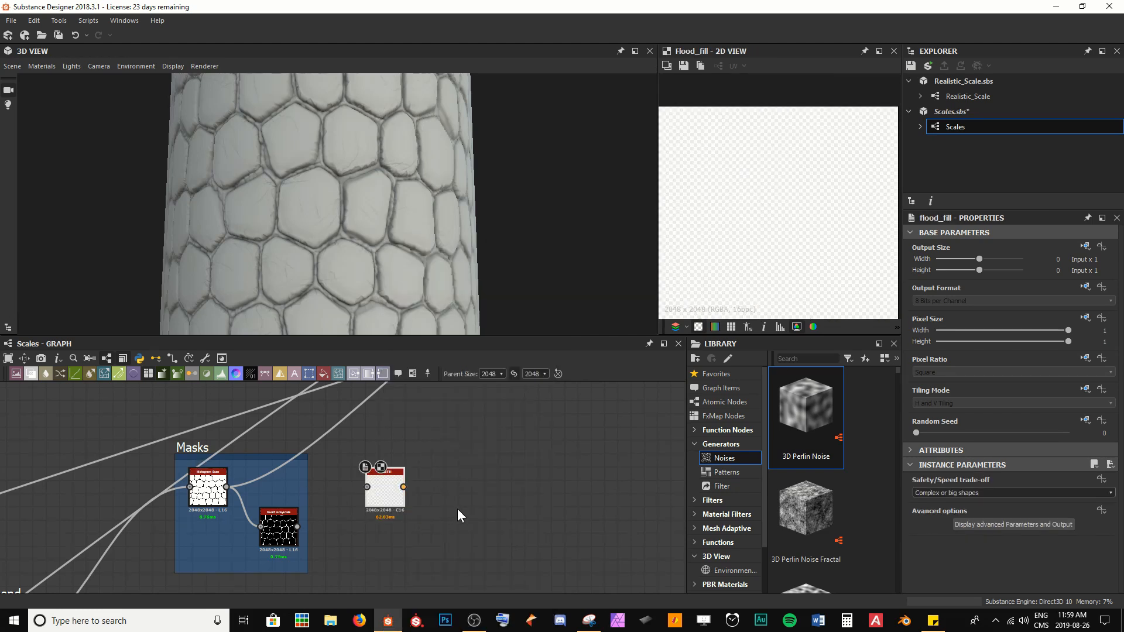
# Step: Examine the histogram scan and the Scales Geo Blend outputs in the 2D view
pyautogui.doubleClick(217, 492)
pyautogui.scroll(2, 760, 215)
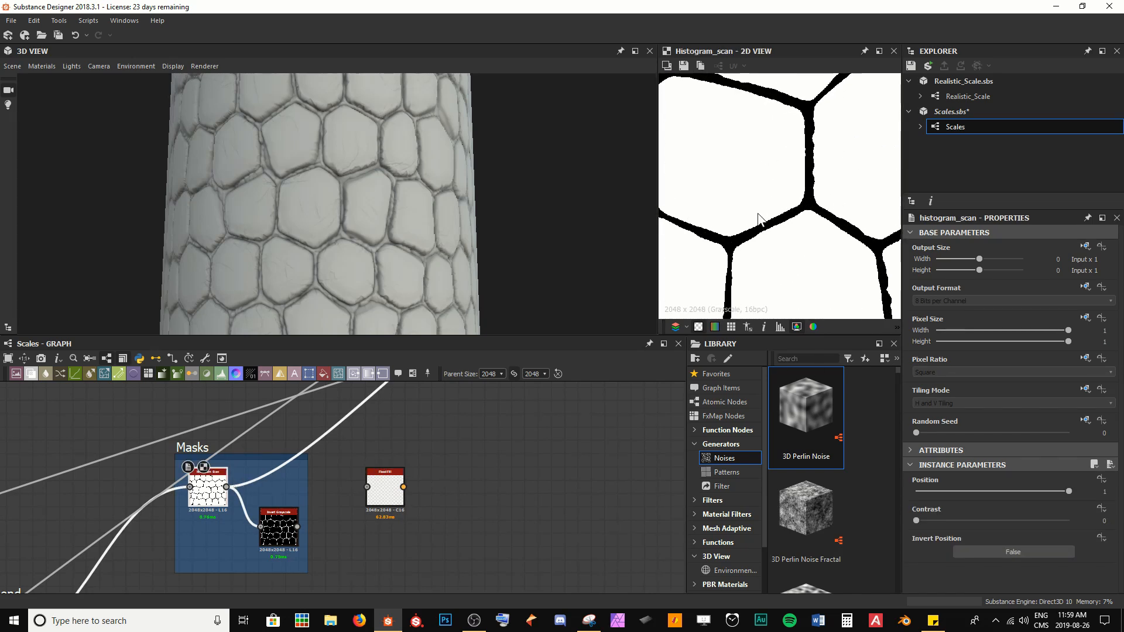
pyautogui.moveTo(761, 215); pyautogui.dragTo(730, 108, button='middle')
pyautogui.scroll(-3, 723, 158)
pyautogui.moveTo(766, 252); pyautogui.dragTo(811, 140, button='middle')
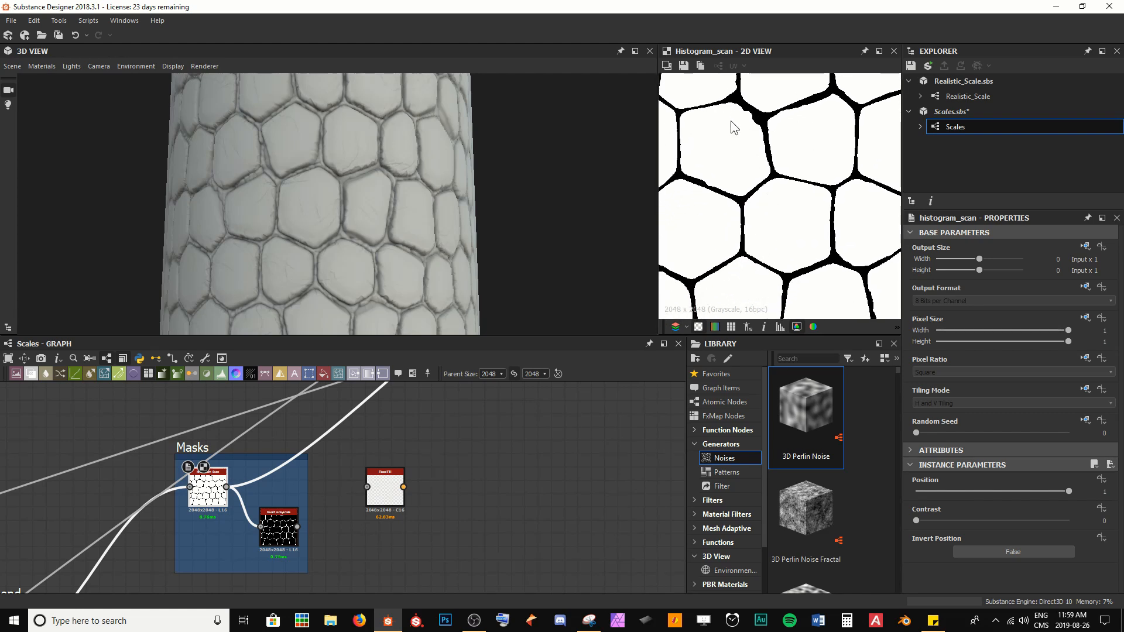
pyautogui.scroll(-5, 283, 532)
pyautogui.moveTo(283, 533); pyautogui.dragTo(676, 426, button='middle')
pyautogui.moveTo(142, 465); pyautogui.dragTo(334, 500, button='middle')
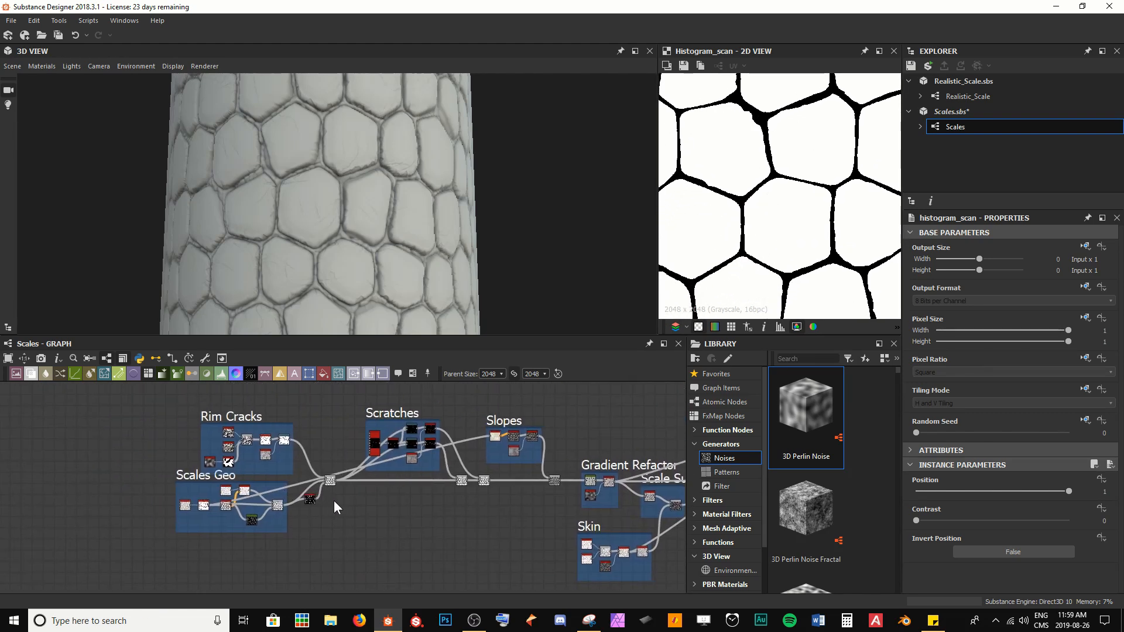
pyautogui.scroll(3, 322, 505)
pyautogui.moveTo(219, 505); pyautogui.dragTo(325, 529, button='middle')
pyautogui.scroll(2, 326, 530)
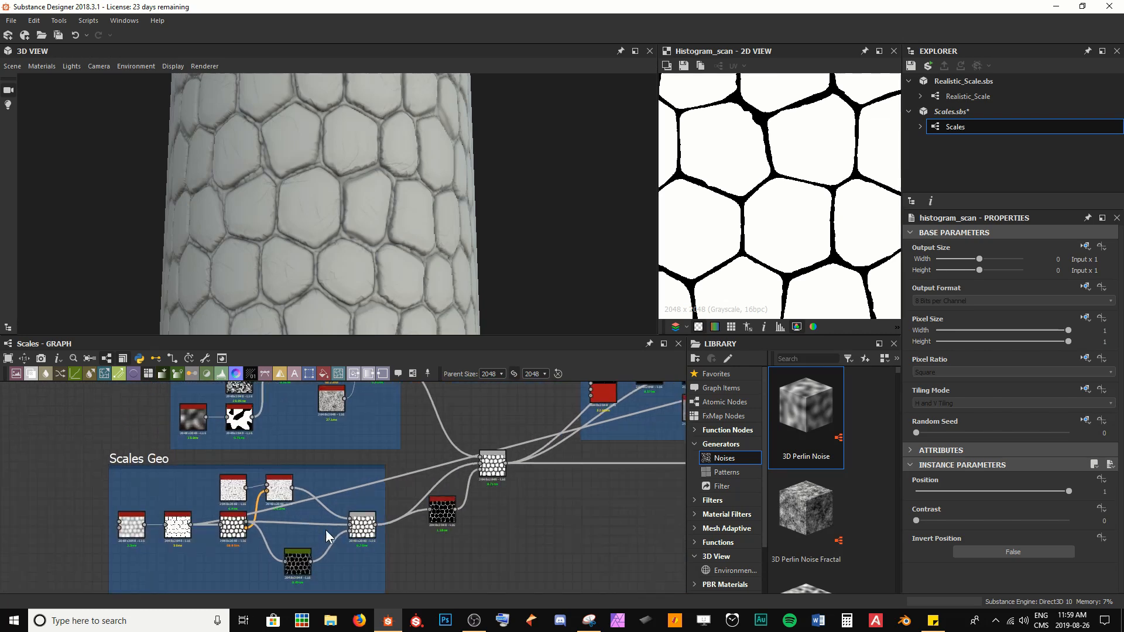
pyautogui.doubleClick(359, 532)
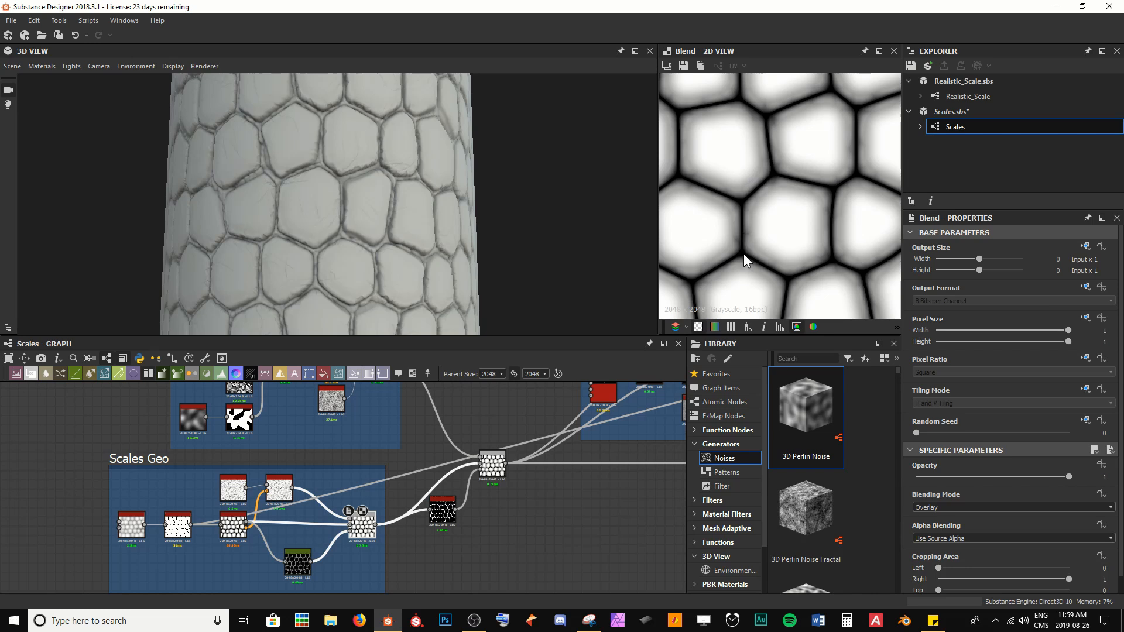
pyautogui.scroll(-4, 448, 455)
pyautogui.moveTo(448, 455); pyautogui.dragTo(142, 434, button='middle')
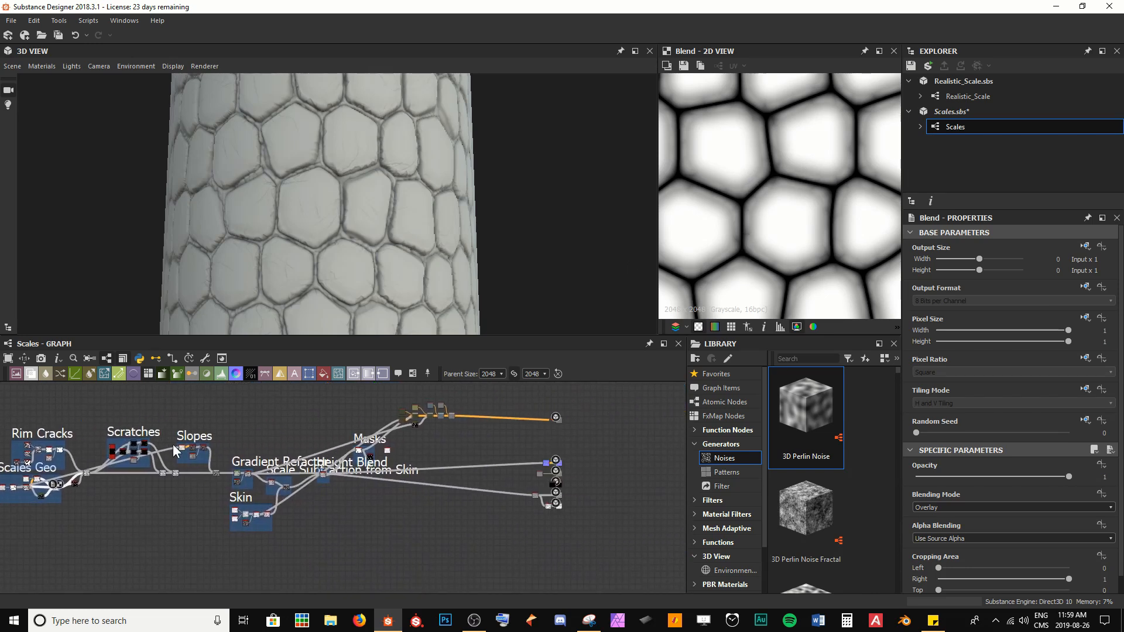
pyautogui.scroll(3, 320, 474)
pyautogui.scroll(2, 440, 477)
pyautogui.moveTo(450, 468); pyautogui.dragTo(345, 531, button='middle')
pyautogui.scroll(2, 312, 487)
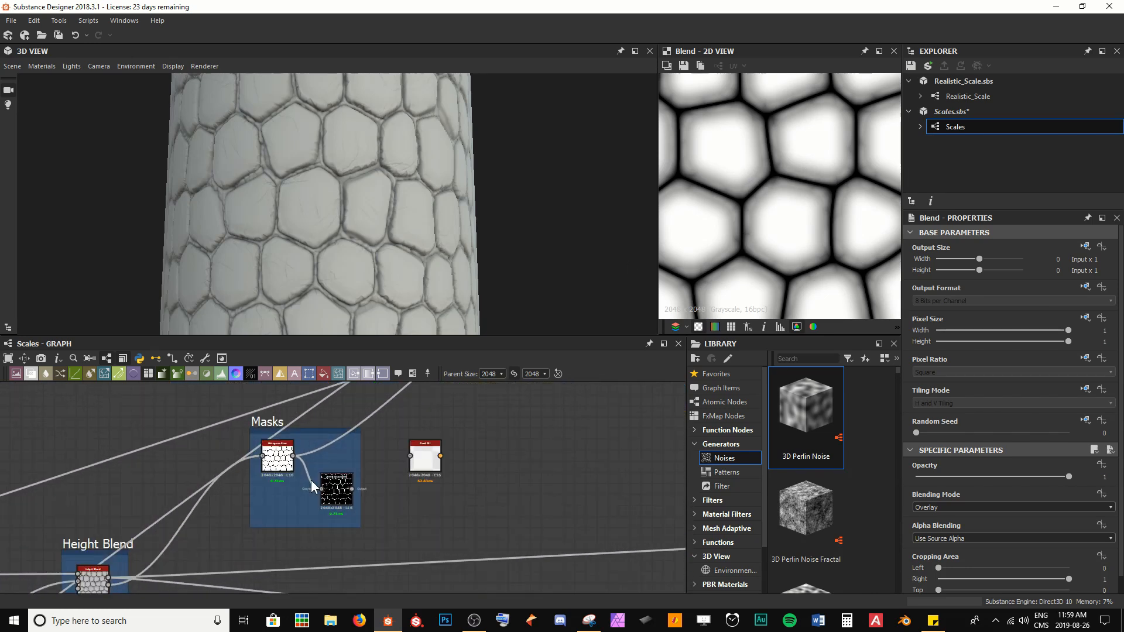
pyautogui.doubleClick(285, 465)
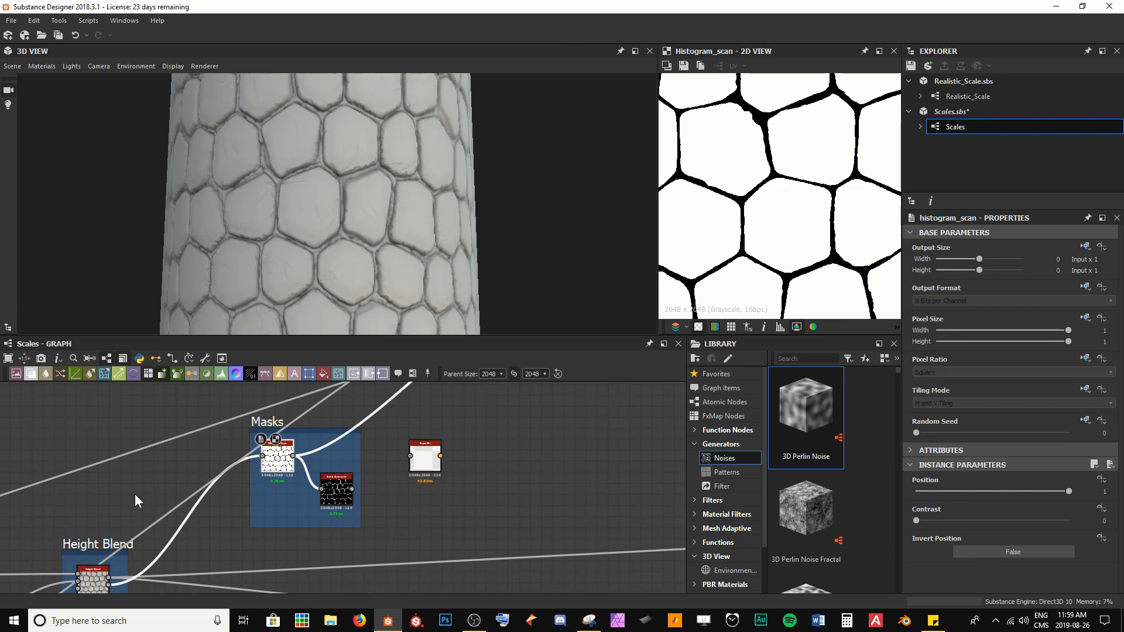
pyautogui.scroll(-5, 134, 498)
pyautogui.moveTo(108, 431); pyautogui.dragTo(230, 412, button='middle')
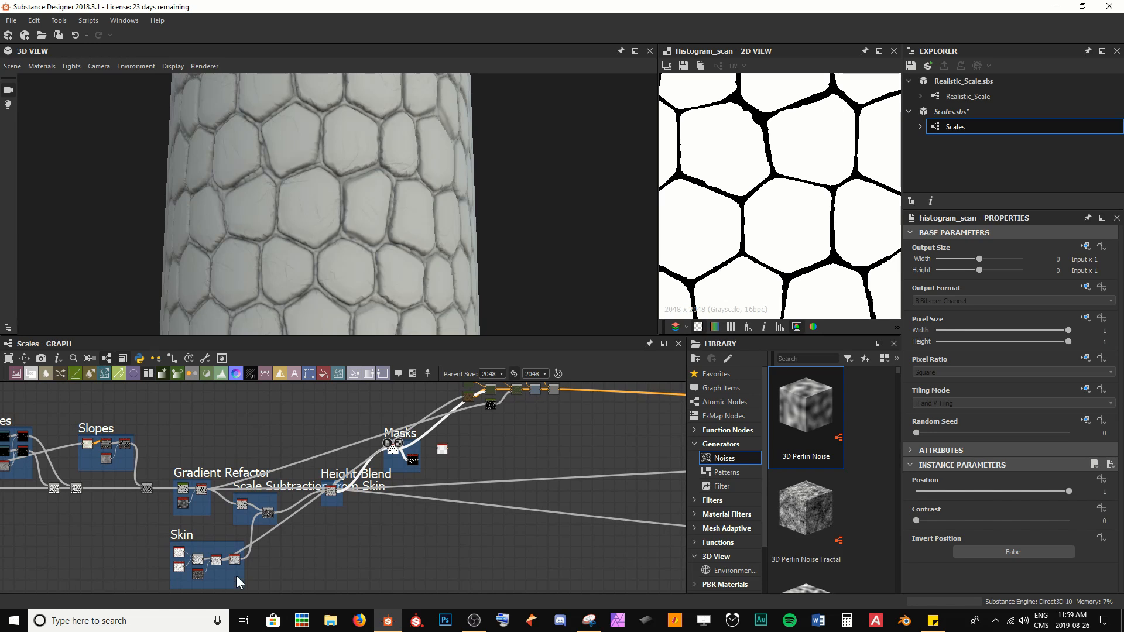
pyautogui.scroll(5, 508, 455)
pyautogui.scroll(2, 311, 532)
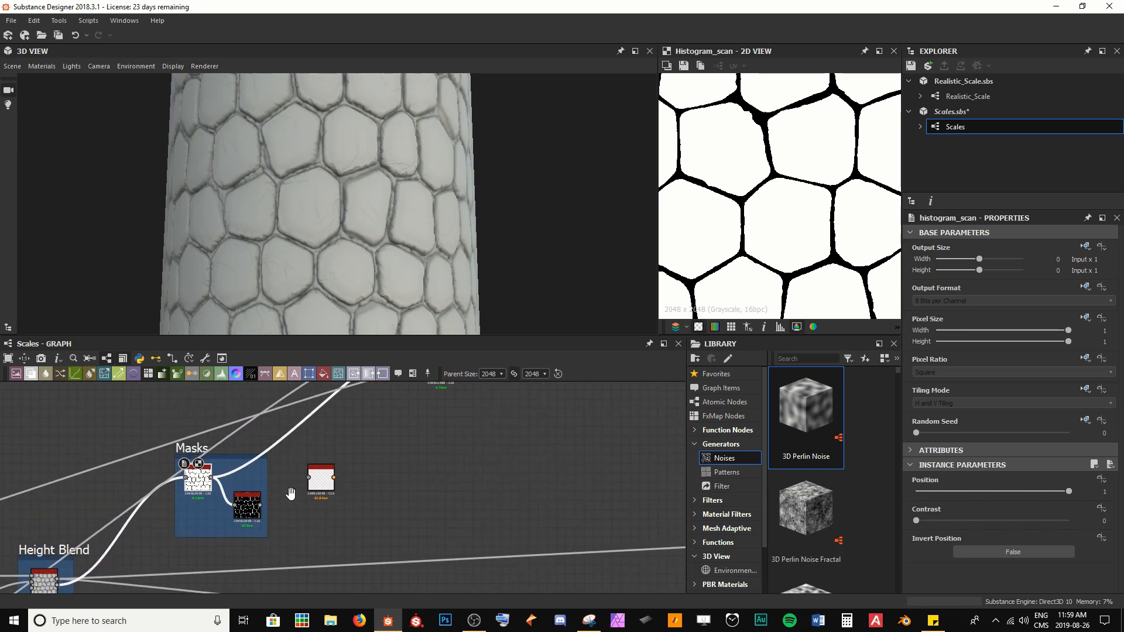
# Step: Connect the histogram scan output to the Flood Fill node's input and preview the Flood Fill result
pyautogui.moveTo(220, 506); pyautogui.dragTo(367, 508)
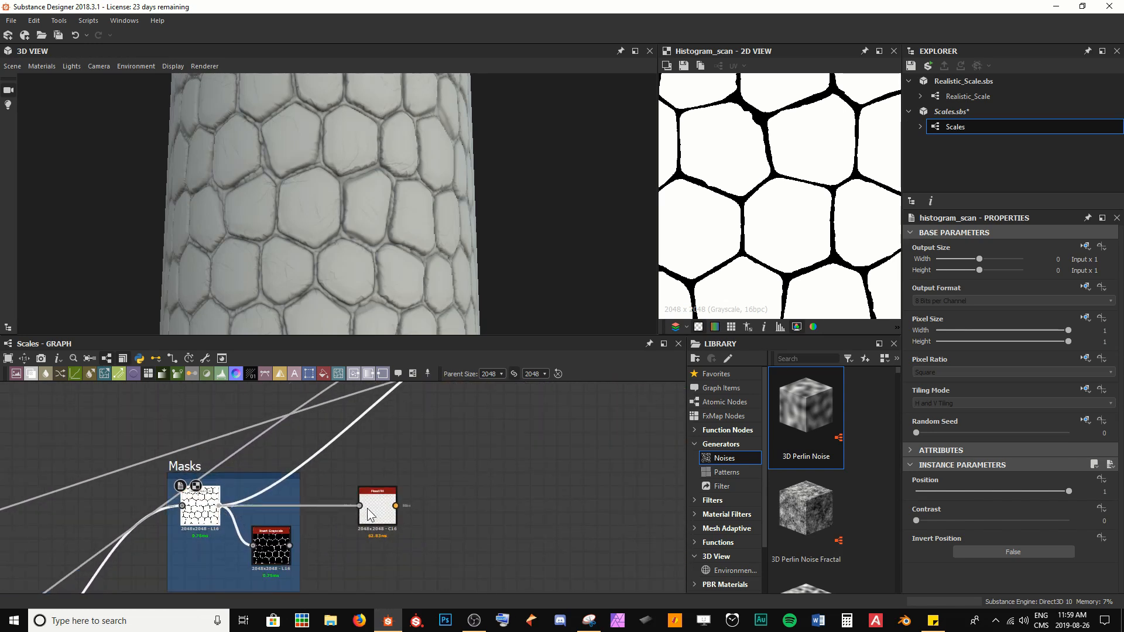
pyautogui.doubleClick(380, 508)
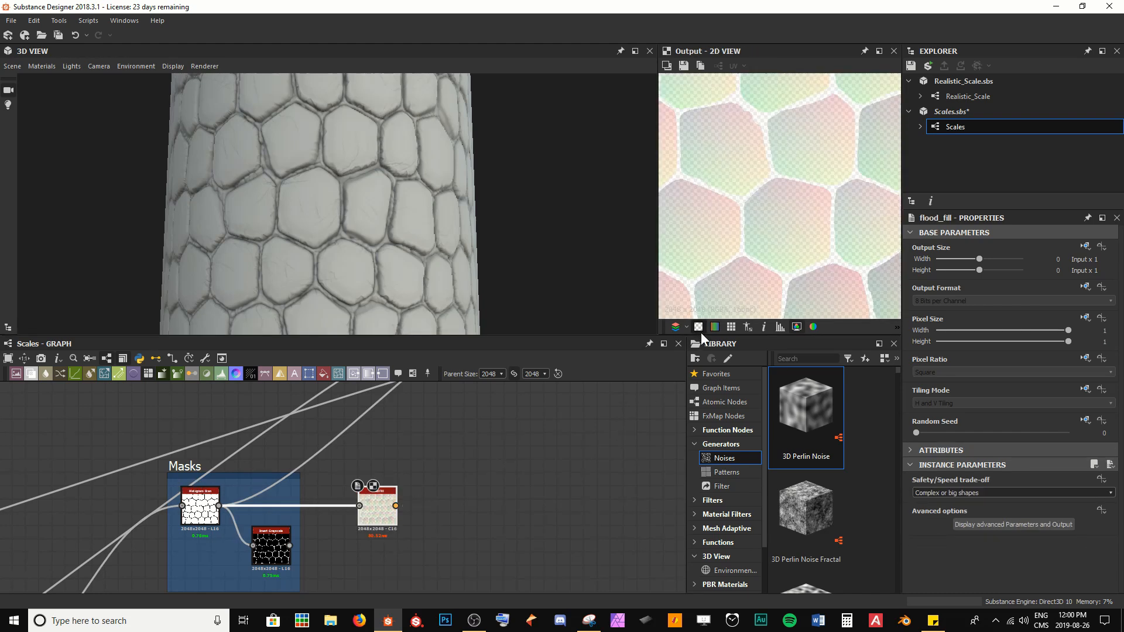
pyautogui.scroll(-4, 760, 226)
pyautogui.press('f')
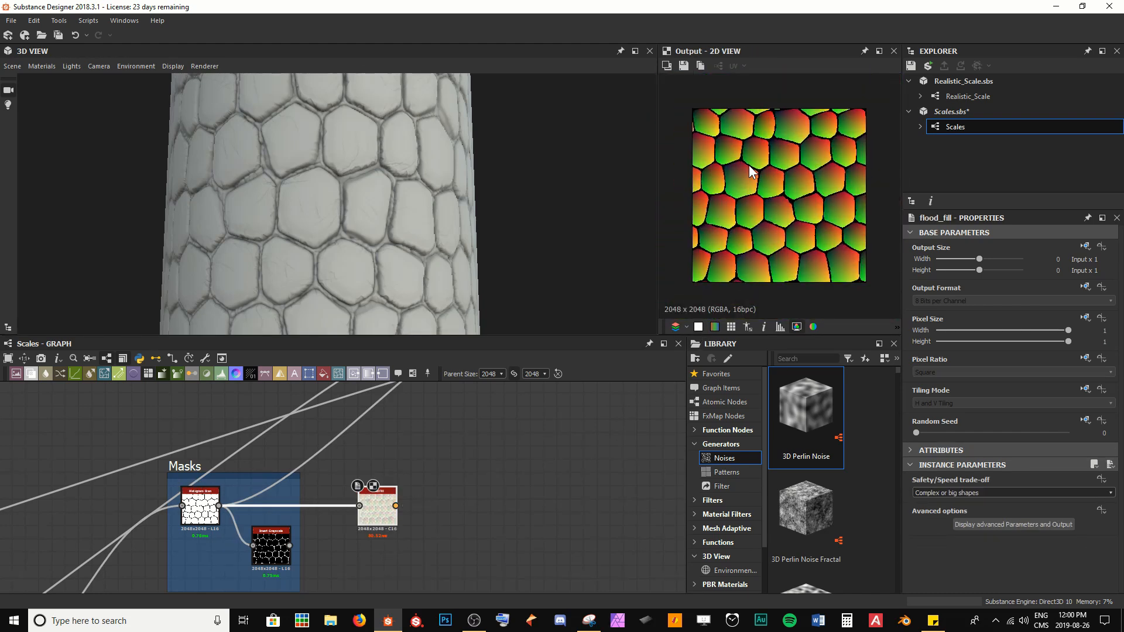
# Step: Add a Flood Fill to Random Color node connected after the Flood Fill node
pyautogui.moveTo(433, 502); pyautogui.dragTo(330, 519, button='middle')
pyautogui.scroll(2, 330, 519)
pyautogui.press('space')
pyautogui.write('flood')
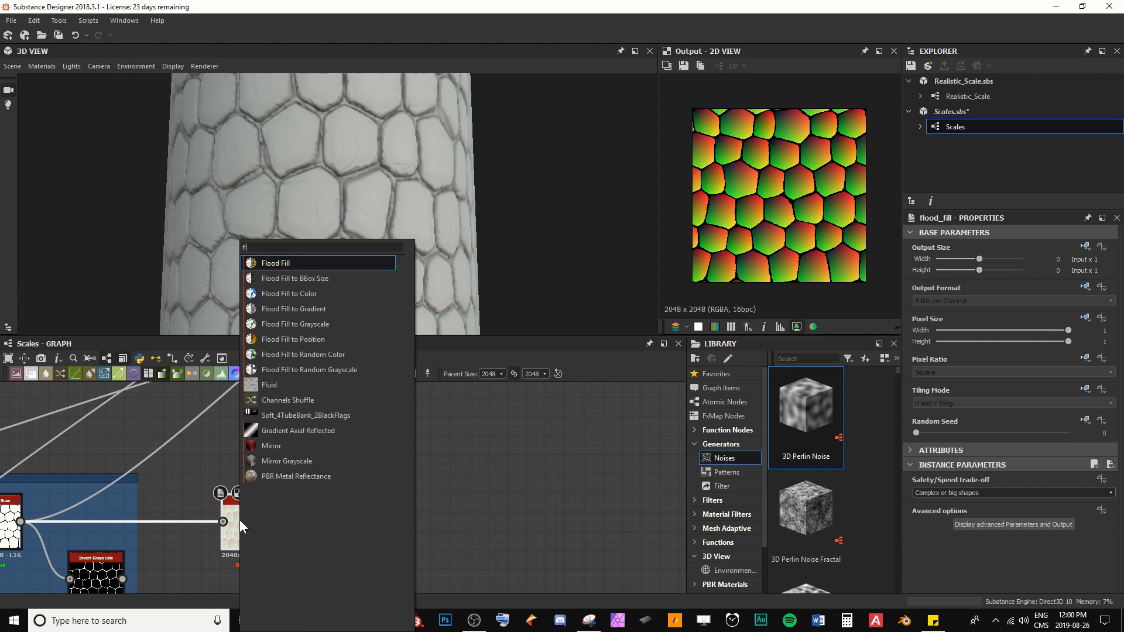
pyautogui.press('Down')
pyautogui.press('Down')
pyautogui.press('Down')
pyautogui.press('Down')
pyautogui.press('Down')
pyautogui.press('Down')
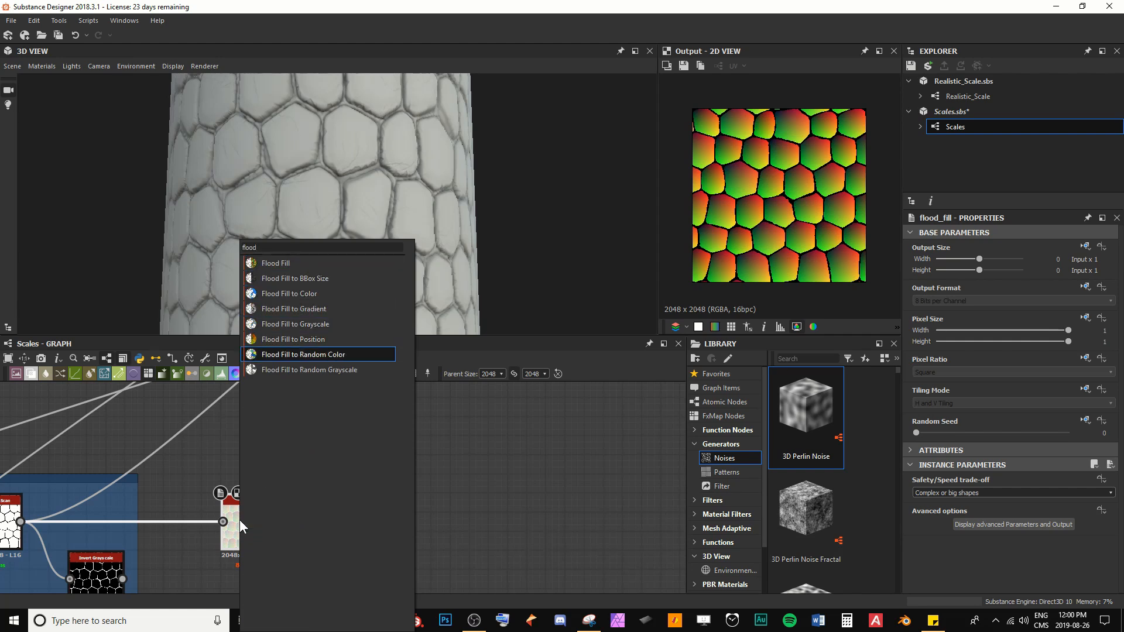
pyautogui.press('Return')
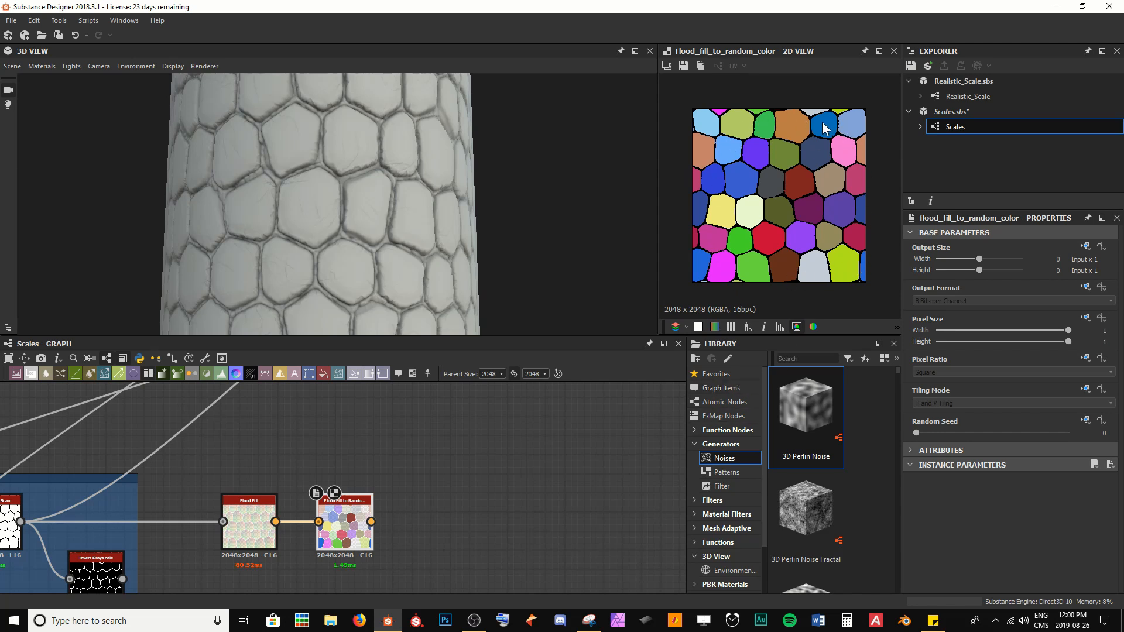
# Step: Add an RGBA Split node connected after the Flood Fill to Random Color node
pyautogui.moveTo(377, 539); pyautogui.dragTo(310, 520, button='middle')
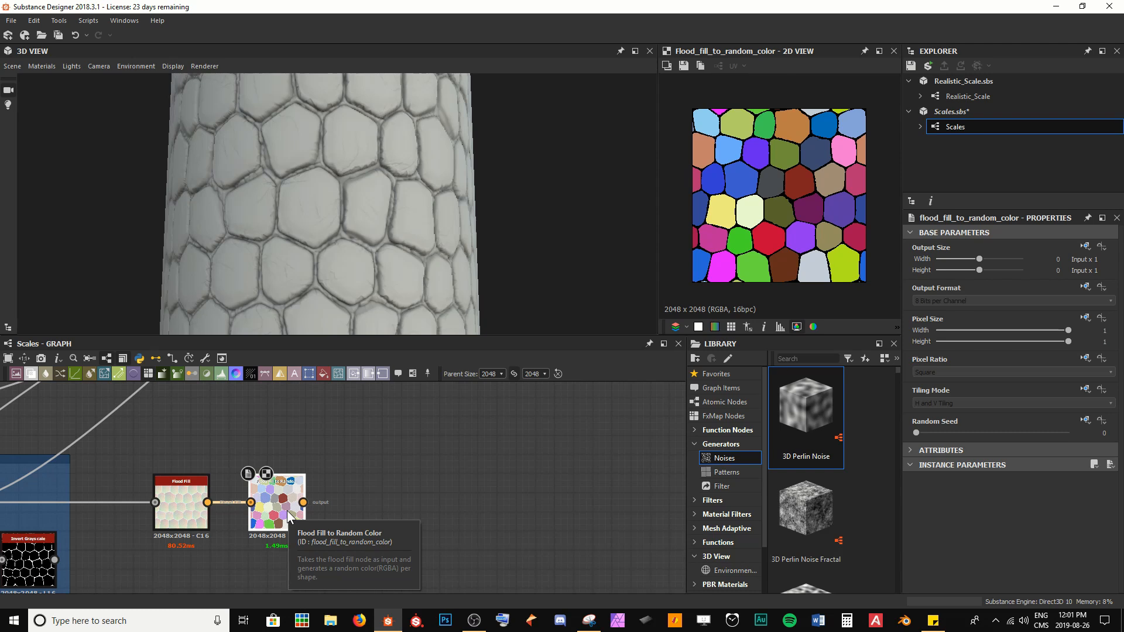
pyautogui.press('space')
pyautogui.write('split')
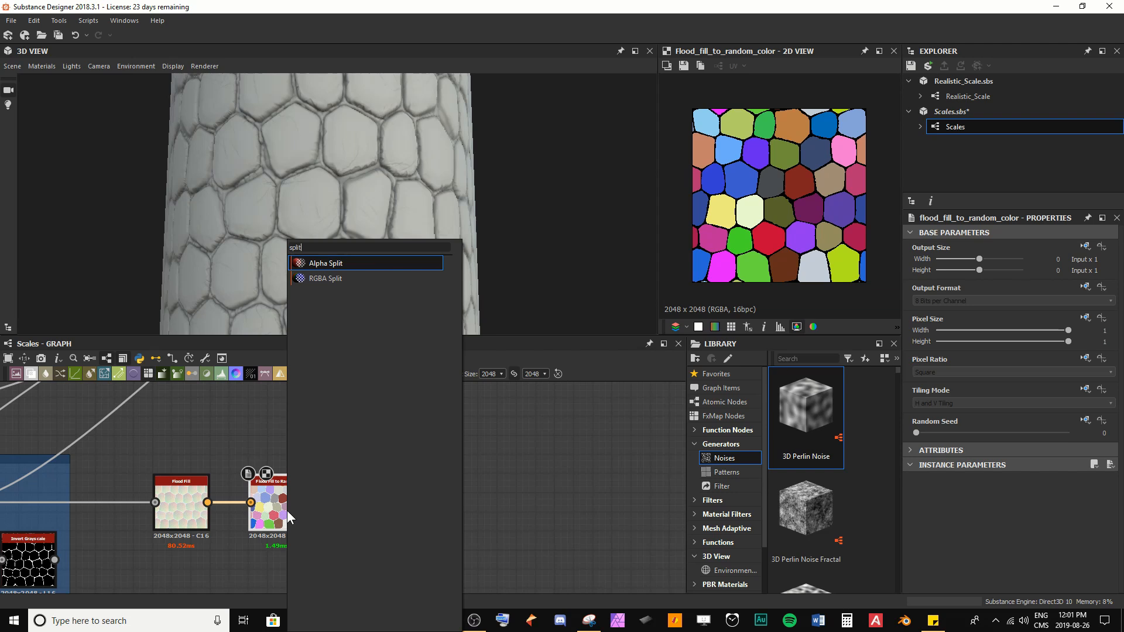
pyautogui.press('Down')
pyautogui.press('Return')
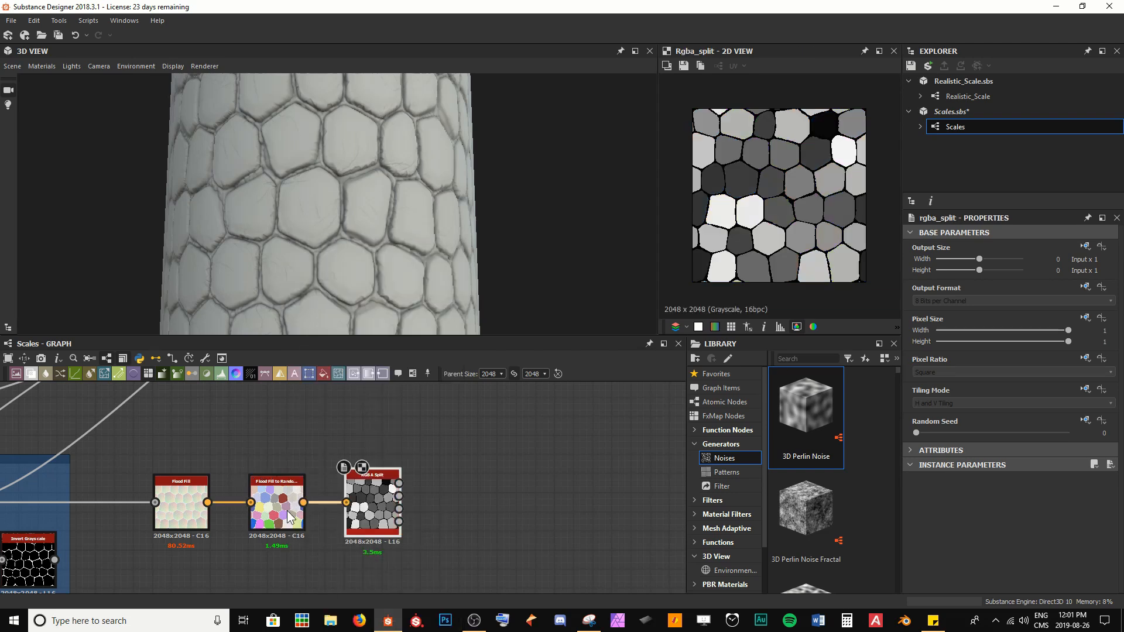
# Step: Preview the Flood Fill to Random Color output and the RGBA Split node's R, G and B channels
pyautogui.doubleClick(289, 517)
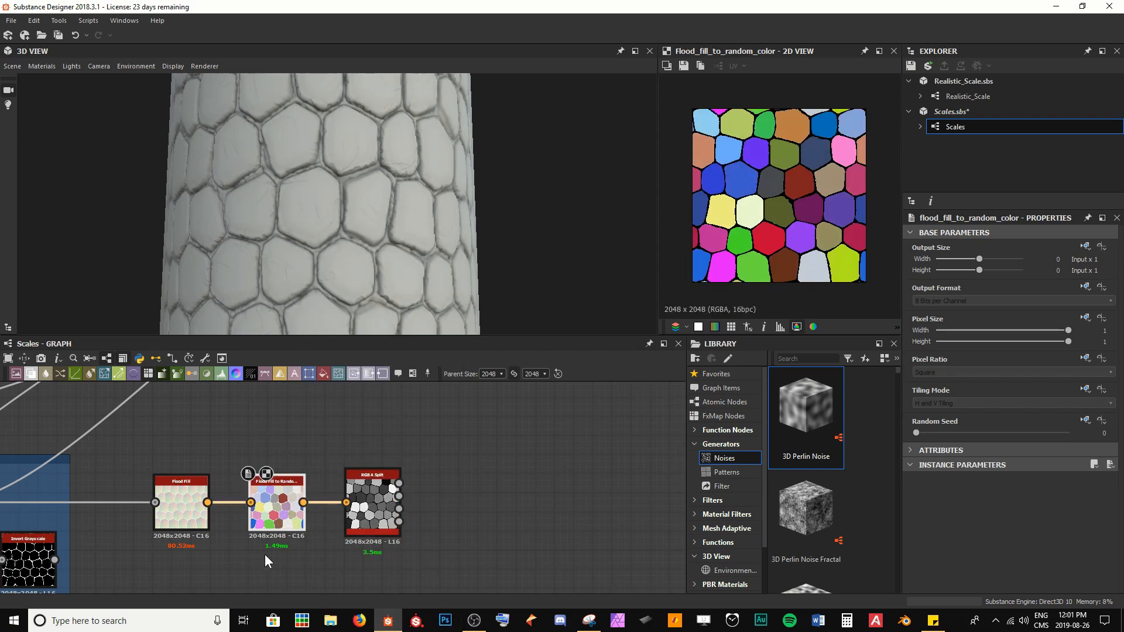
pyautogui.doubleClick(372, 513)
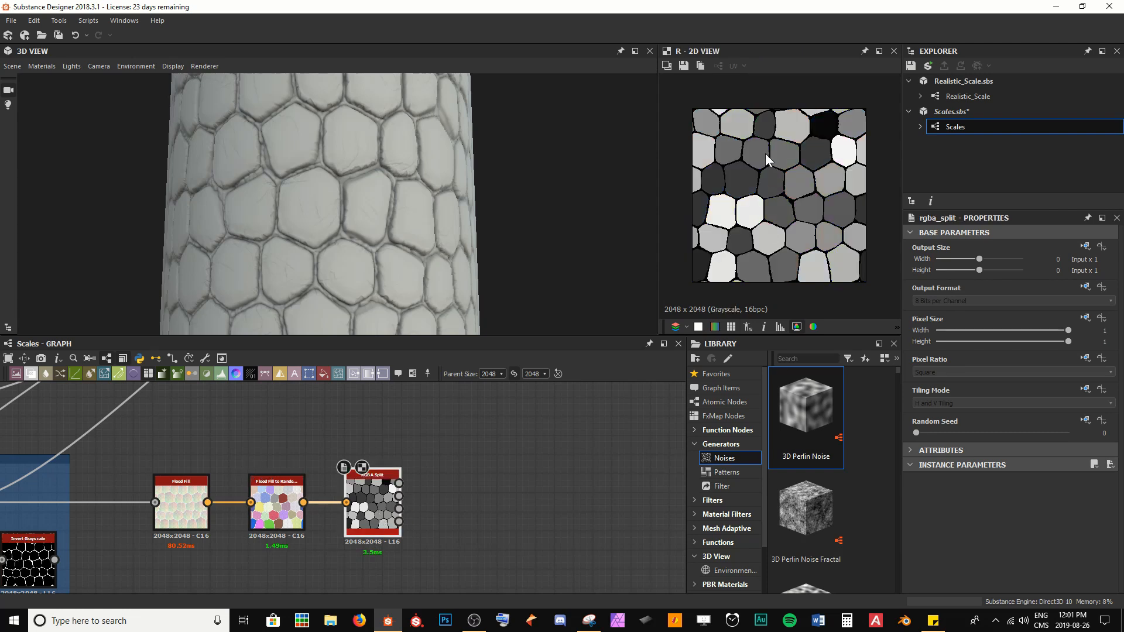
pyautogui.click(400, 496)
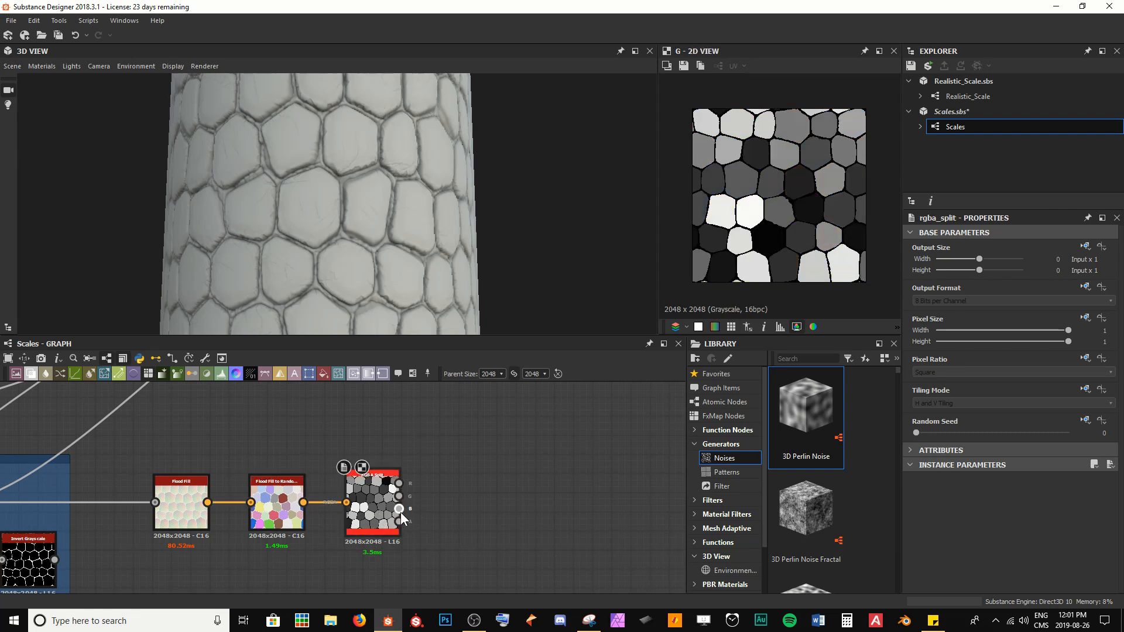
pyautogui.click(399, 509)
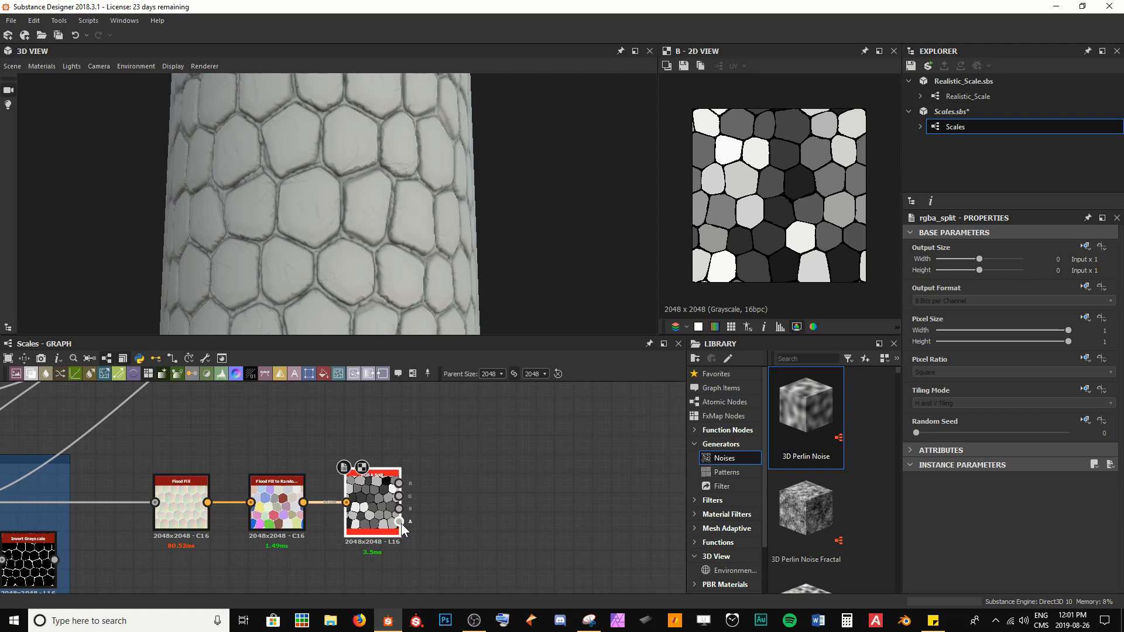
pyautogui.click(400, 521)
pyautogui.click(400, 487)
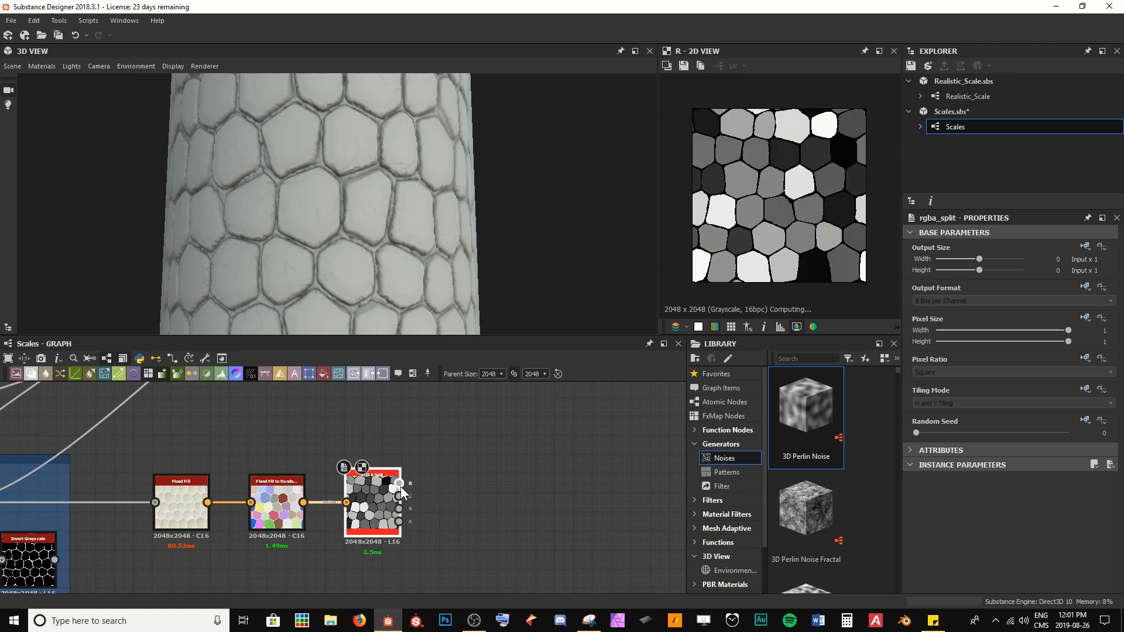
# Step: Connect an RGBA Split channel to the mask input of the third Blend node in the colour chain
pyautogui.scroll(-3, 409, 497)
pyautogui.moveTo(475, 497); pyautogui.dragTo(421, 537, button='middle')
pyautogui.moveTo(343, 549); pyautogui.dragTo(419, 474)
pyautogui.scroll(3, 435, 476)
pyautogui.moveTo(387, 438); pyautogui.dragTo(416, 494, button='middle')
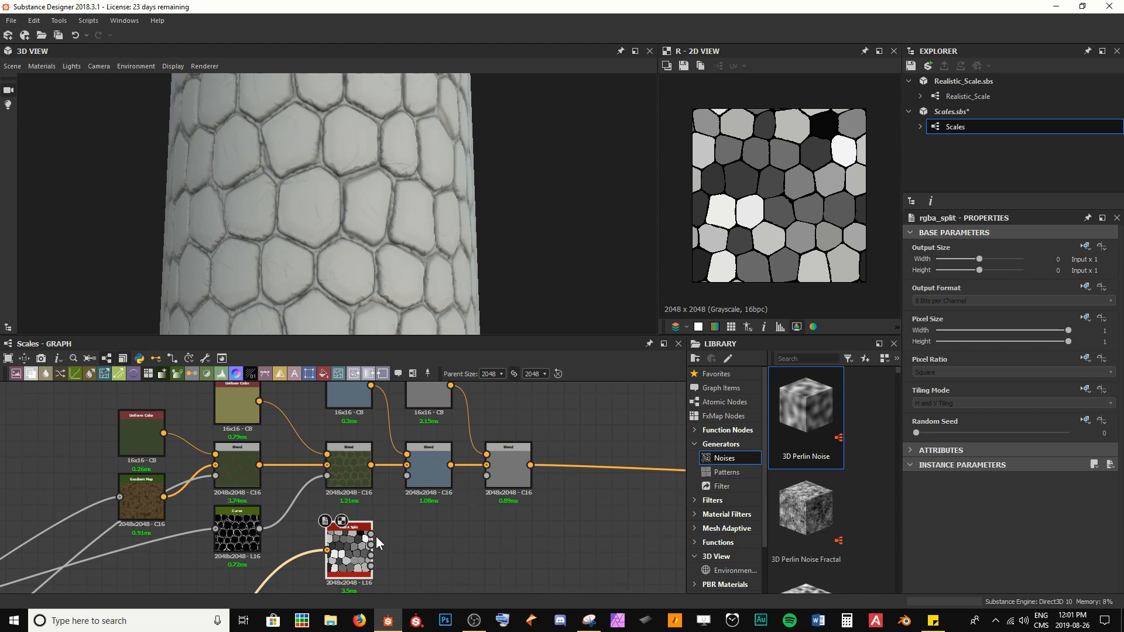
pyautogui.moveTo(372, 535); pyautogui.dragTo(382, 486)
pyautogui.moveTo(384, 525); pyautogui.dragTo(412, 479)
pyautogui.moveTo(419, 502); pyautogui.dragTo(420, 524, button='middle')
pyautogui.doubleClick(430, 494)
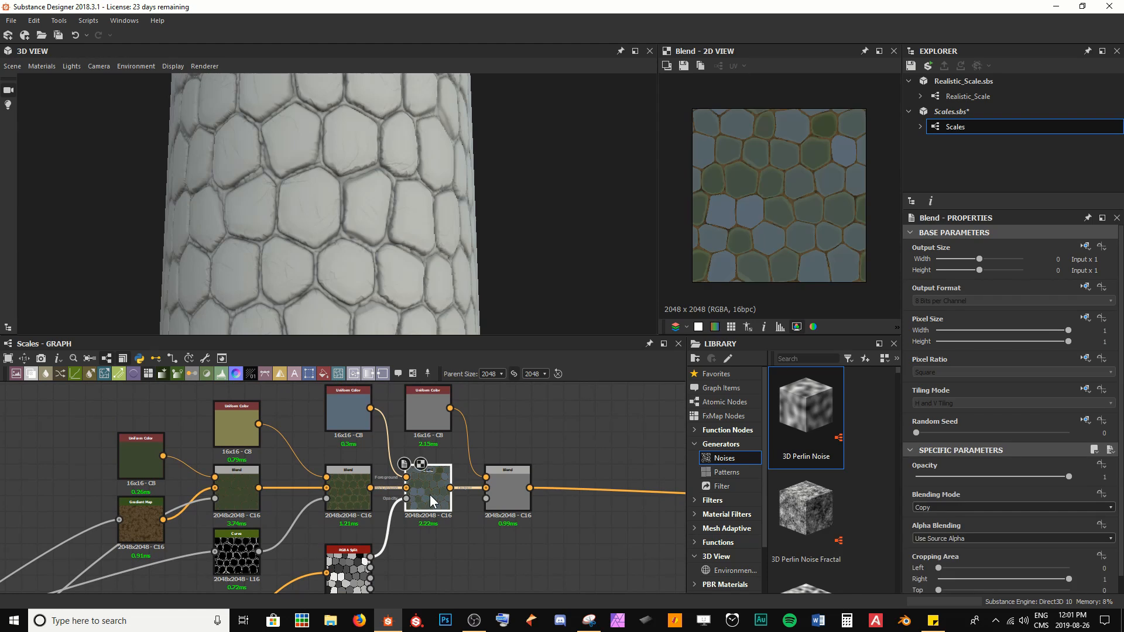
# Step: Connect another RGBA Split channel to the mask input of the final Blend node
pyautogui.scroll(3, 711, 216)
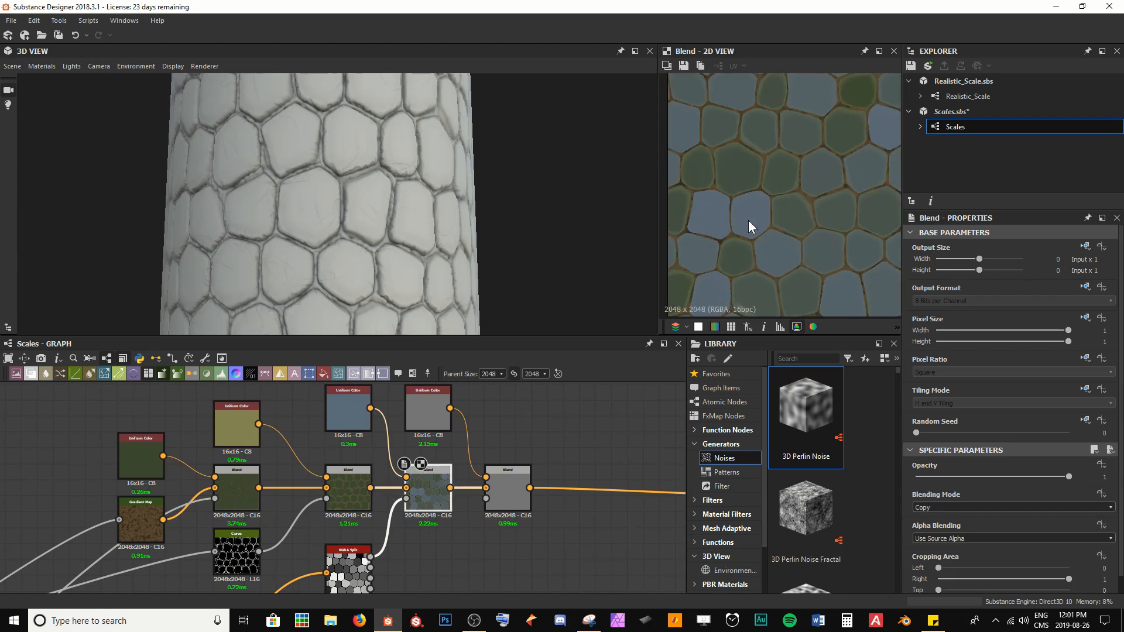
pyautogui.doubleClick(350, 553)
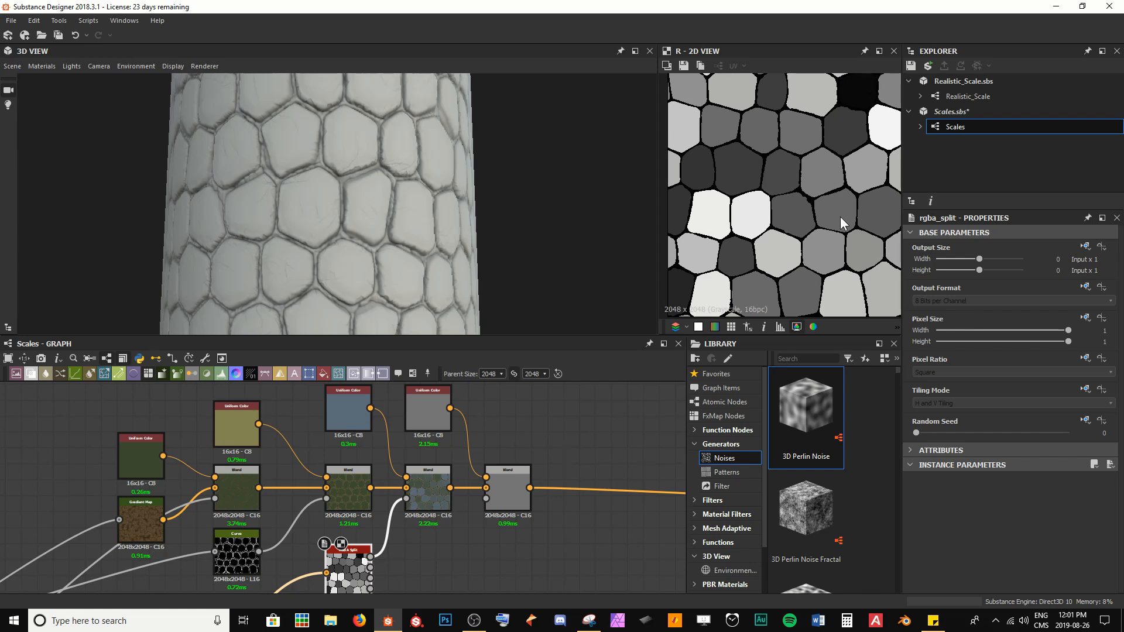
pyautogui.doubleClick(417, 499)
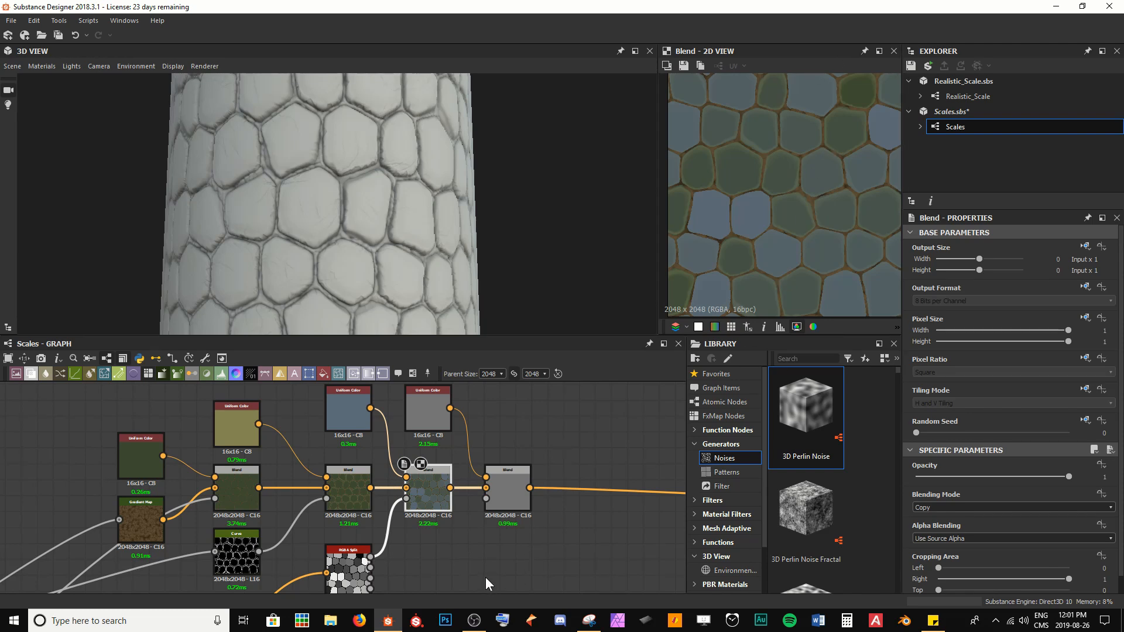
pyautogui.moveTo(408, 544); pyautogui.dragTo(411, 516, button='middle')
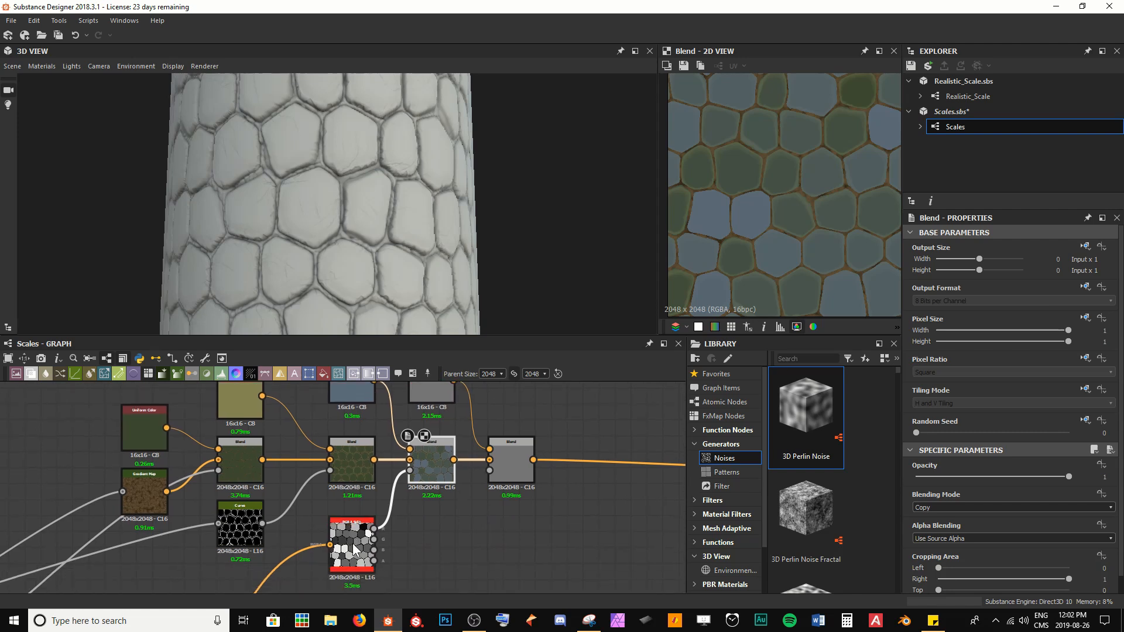
pyautogui.doubleClick(507, 458)
pyautogui.moveTo(373, 539); pyautogui.dragTo(493, 469)
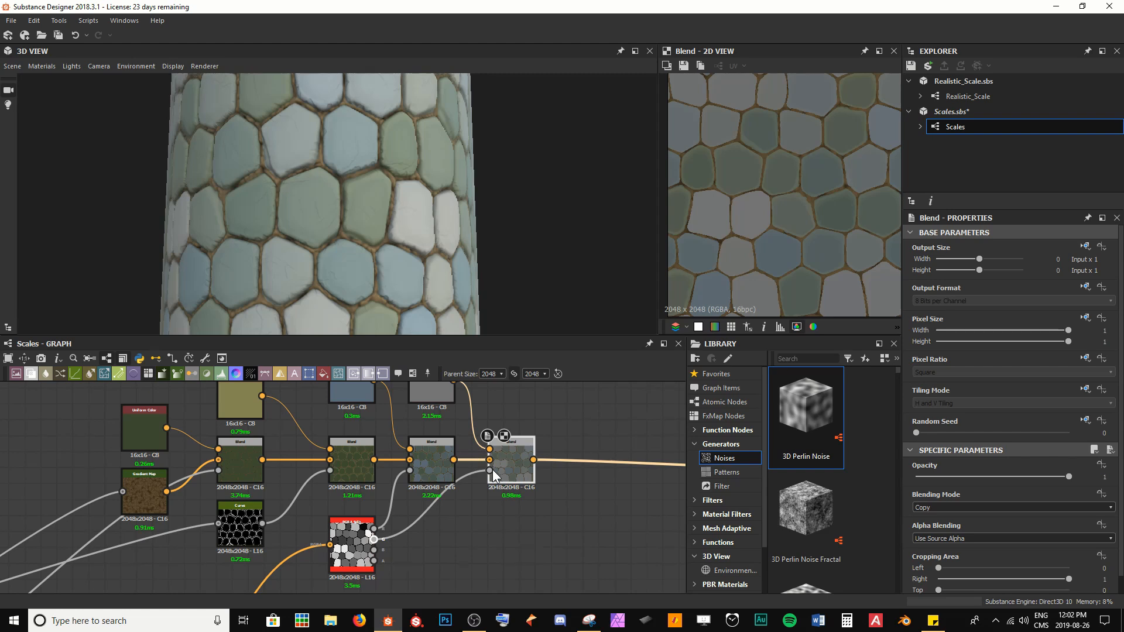
# Step: Inspect the per-scale colour variation on the 3D model
pyautogui.moveTo(320, 267); pyautogui.dragTo(389, 184)
pyautogui.scroll(-3, 409, 259)
pyautogui.scroll(4, 306, 303)
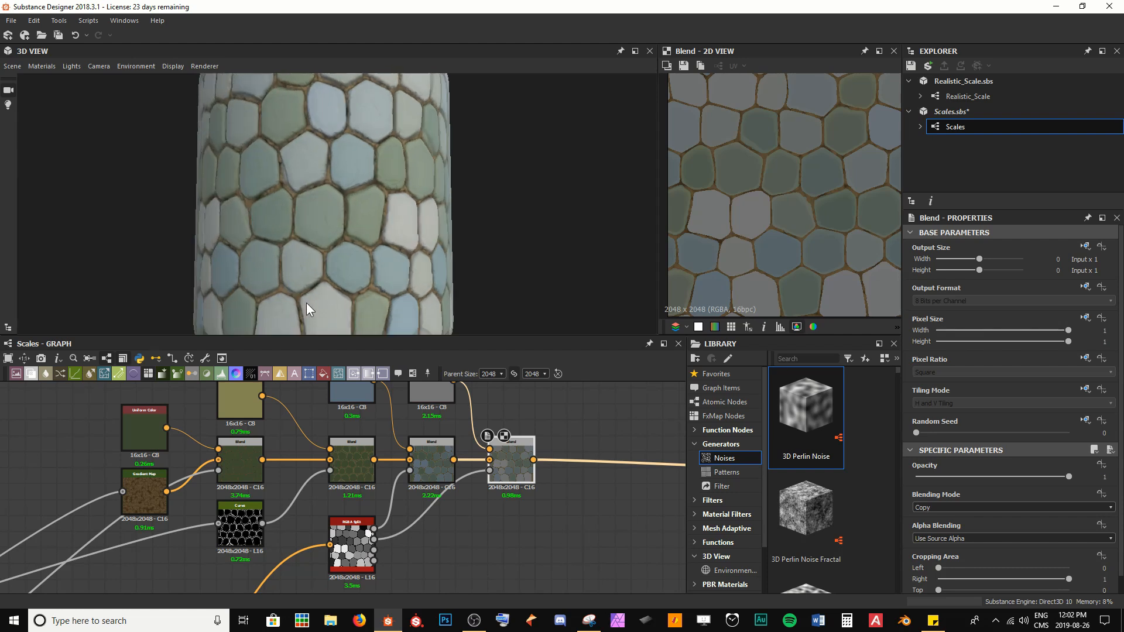
pyautogui.moveTo(307, 303); pyautogui.dragTo(343, 259)
pyautogui.scroll(4, 346, 256)
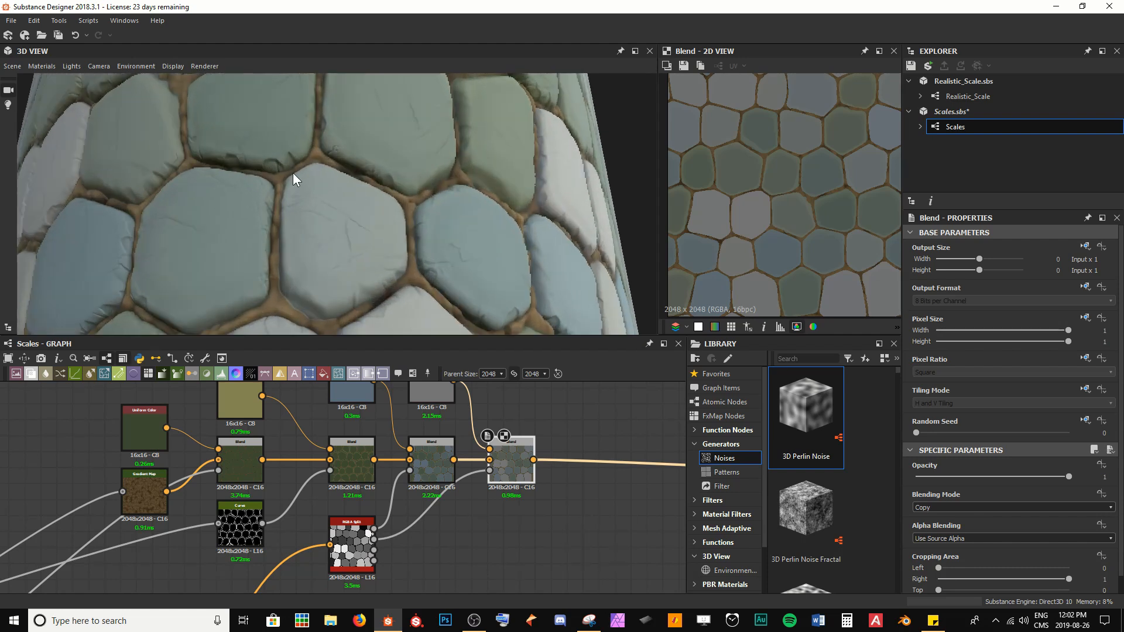
pyautogui.scroll(-4, 293, 241)
pyautogui.scroll(-2, 303, 213)
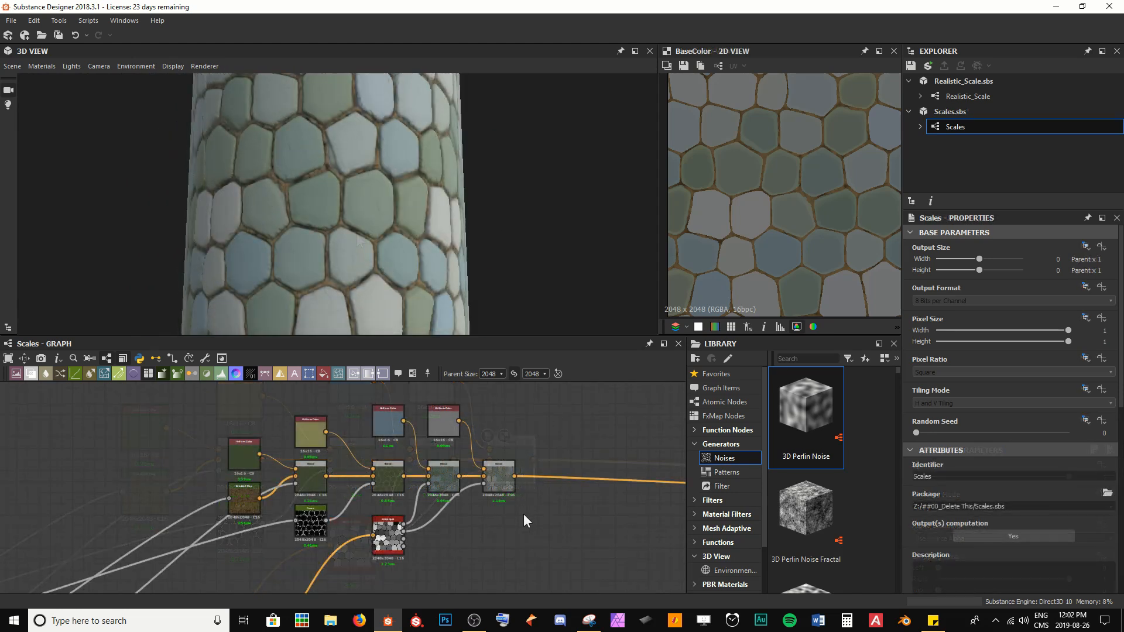
# Step: Set the third Blend node's blending mode to Overlay
pyautogui.doubleClick(444, 479)
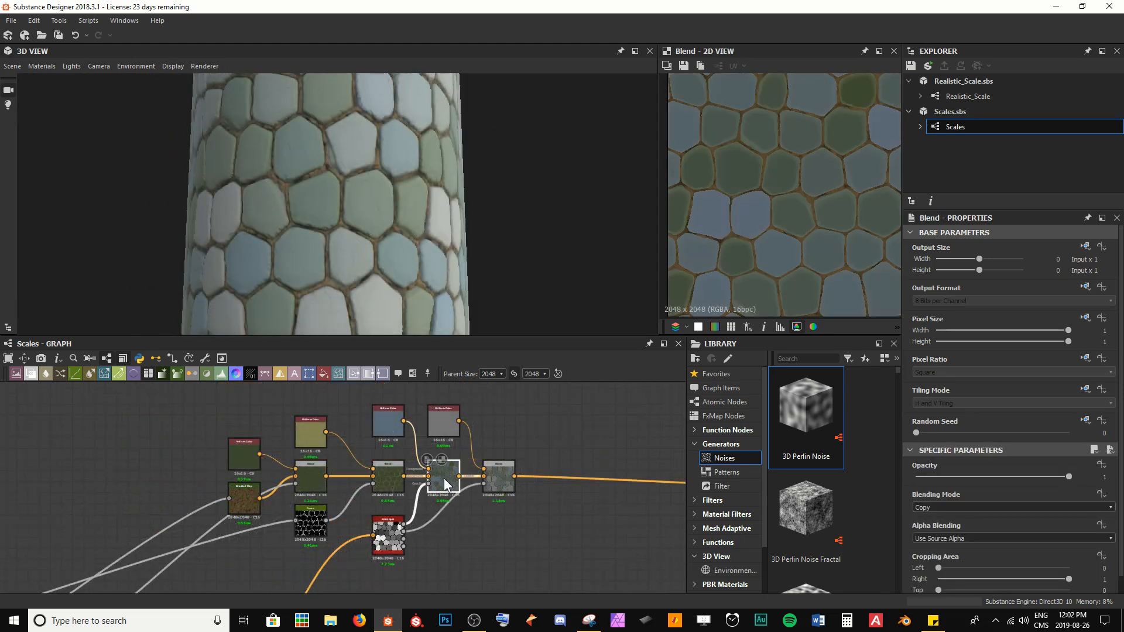
pyautogui.click(942, 508)
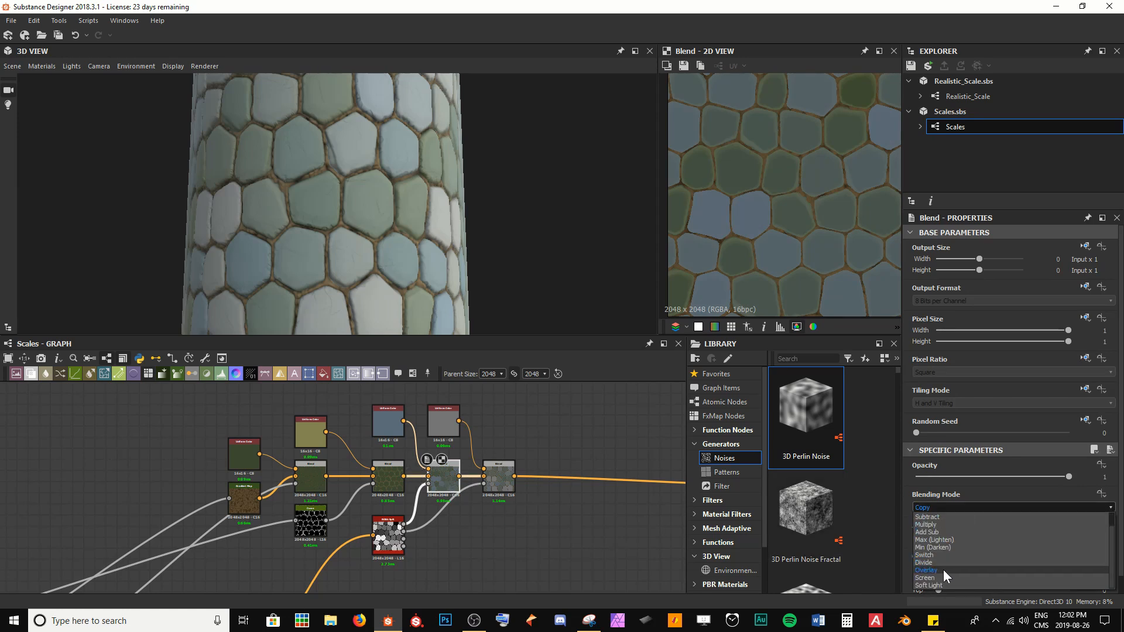
pyautogui.click(943, 570)
pyautogui.scroll(5, 368, 247)
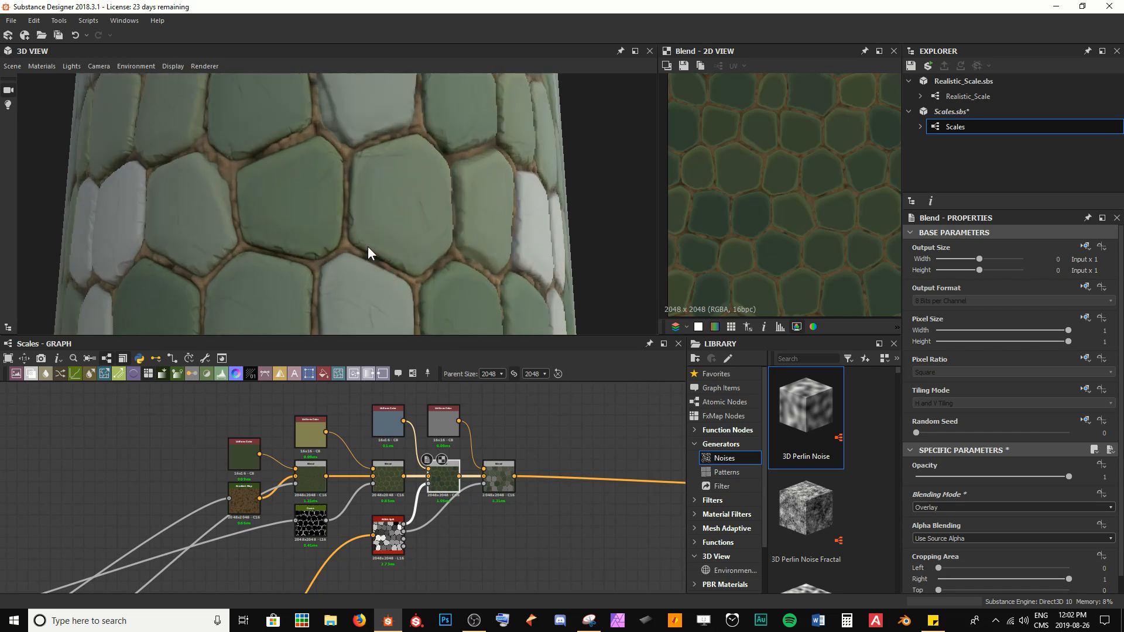
pyautogui.scroll(3, 366, 272)
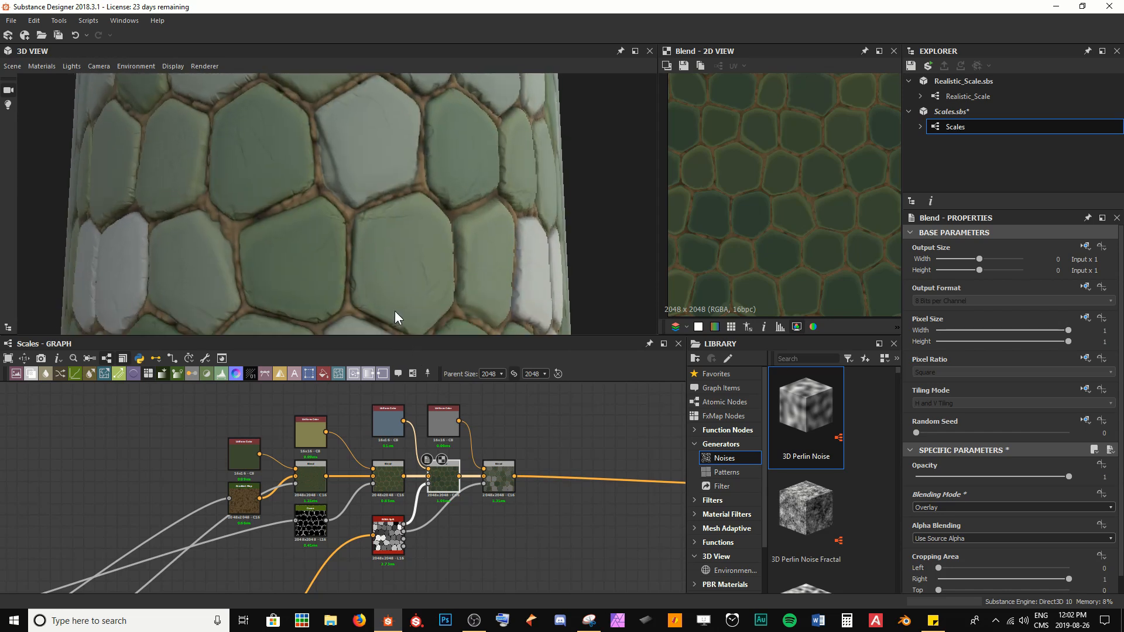
# Step: Set the third Blend node's opacity to about 0.8
pyautogui.moveTo(1069, 477); pyautogui.dragTo(916, 477)
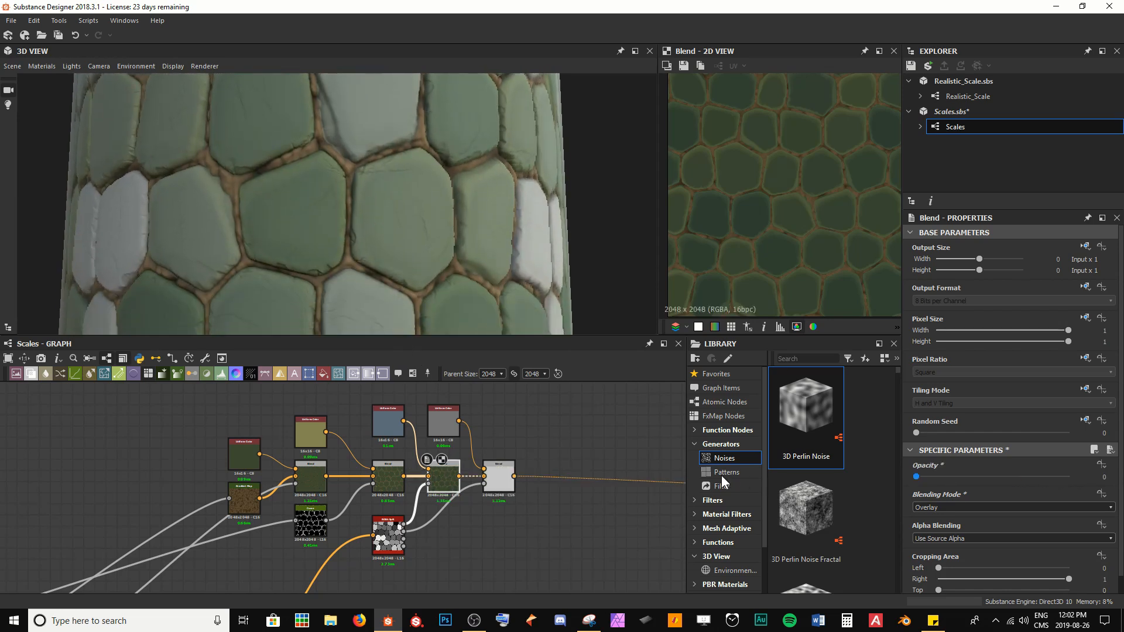
pyautogui.moveTo(771, 479); pyautogui.dragTo(931, 477)
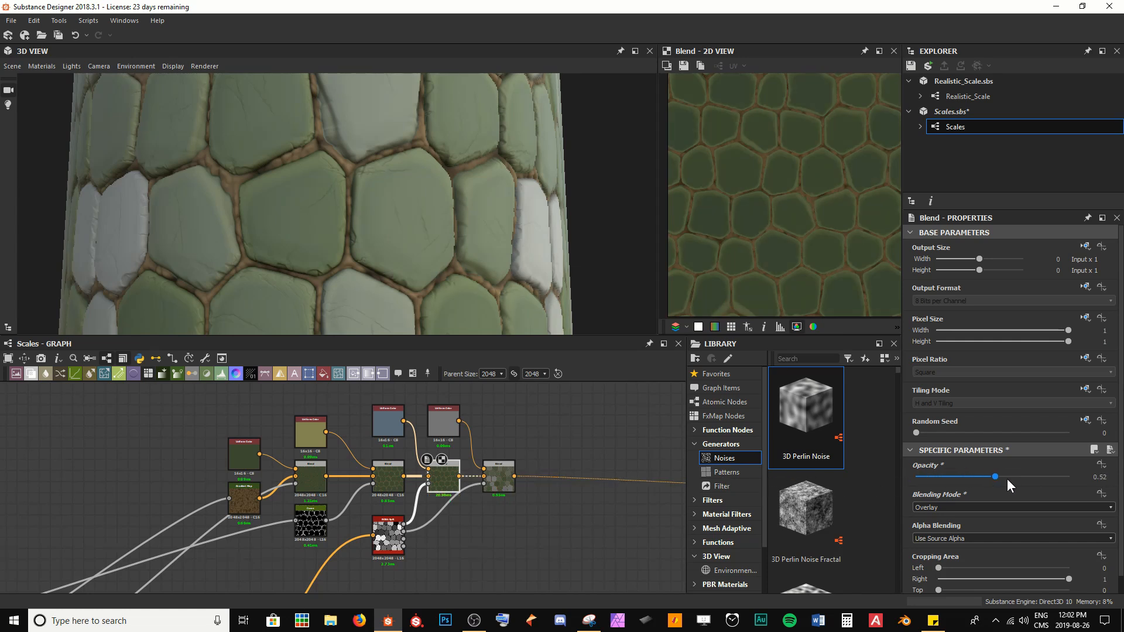
pyautogui.moveTo(1007, 479); pyautogui.dragTo(1123, 477)
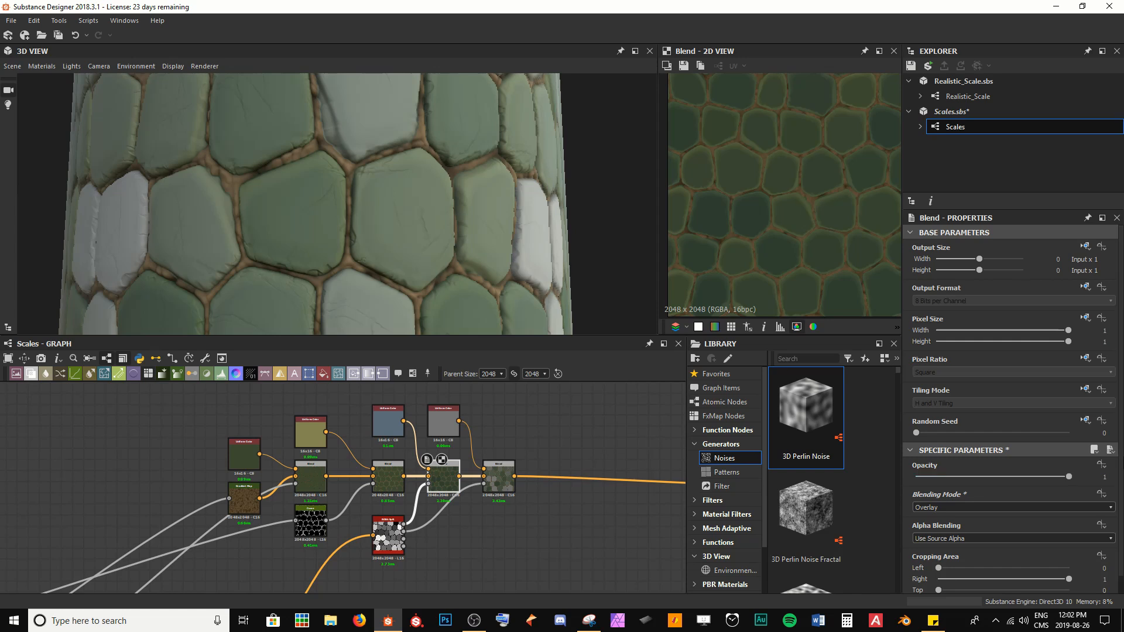
pyautogui.moveTo(1055, 481); pyautogui.dragTo(1038, 476)
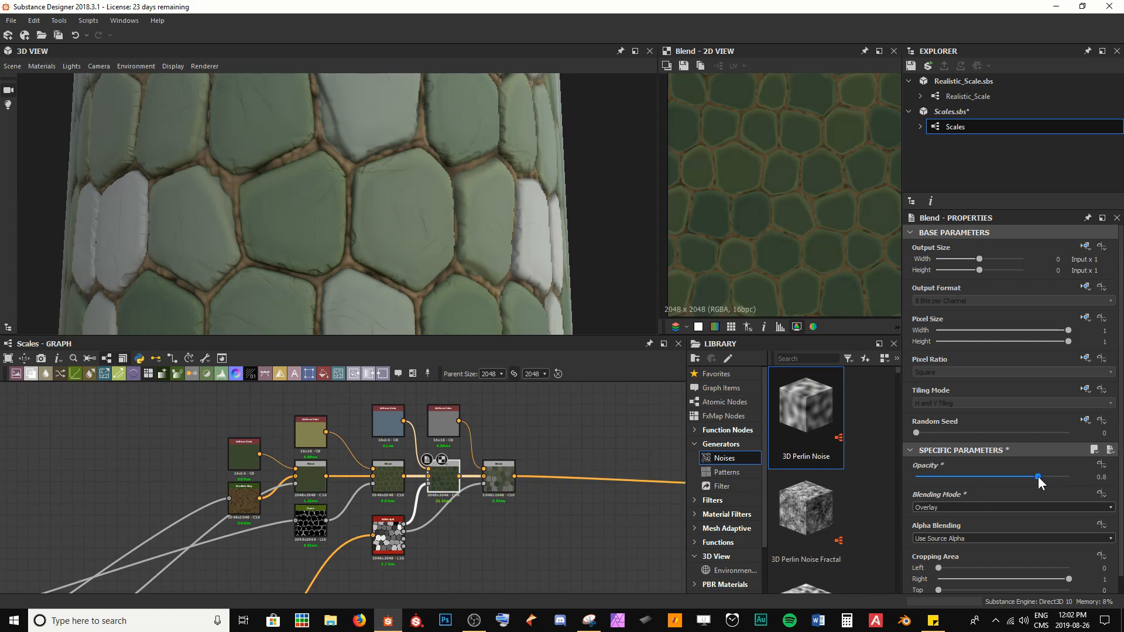
# Step: Set the final Blend node's blending mode to Multiply
pyautogui.click(501, 486)
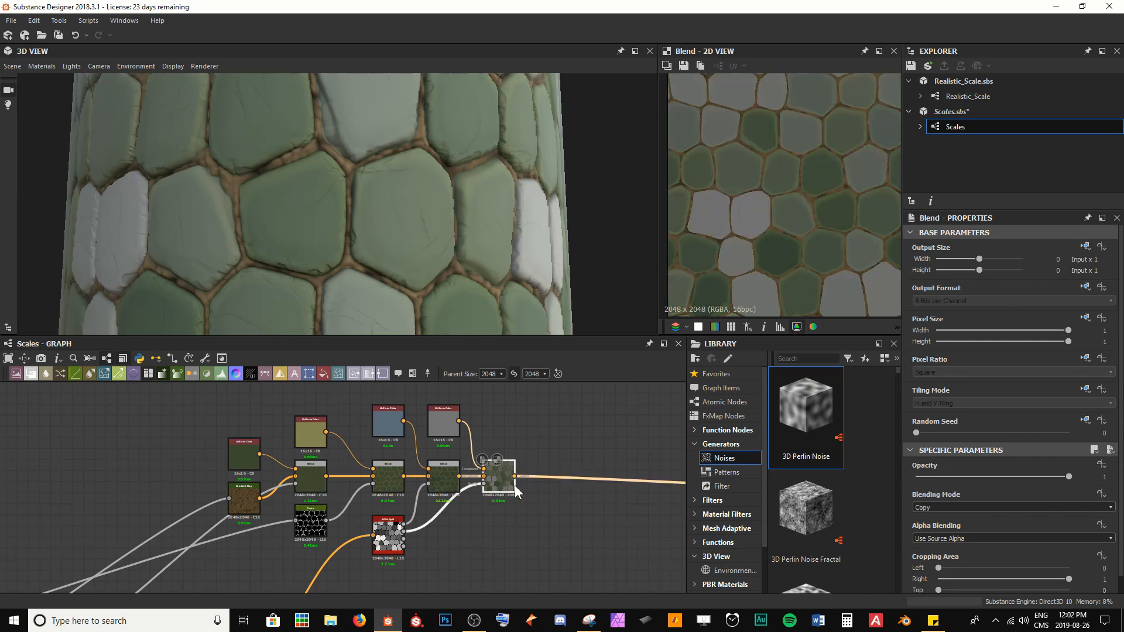
pyautogui.click(951, 505)
pyautogui.click(942, 539)
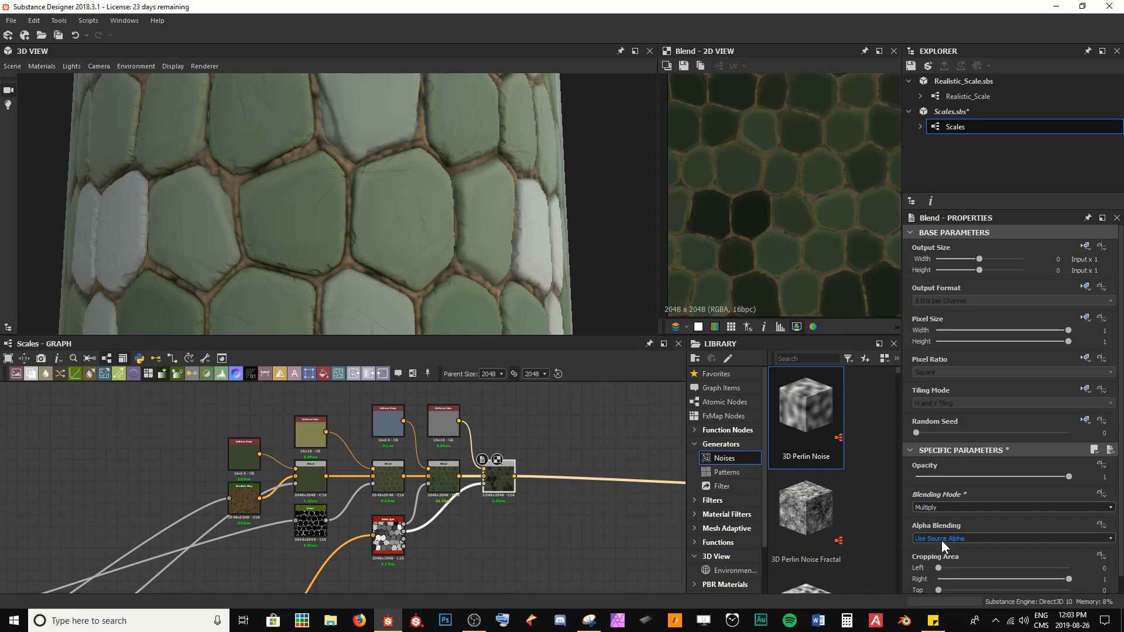
# Step: Set the final Blend node's opacity to 0.5 and save the package
pyautogui.scroll(-3, 423, 215)
pyautogui.moveTo(422, 214); pyautogui.dragTo(425, 268)
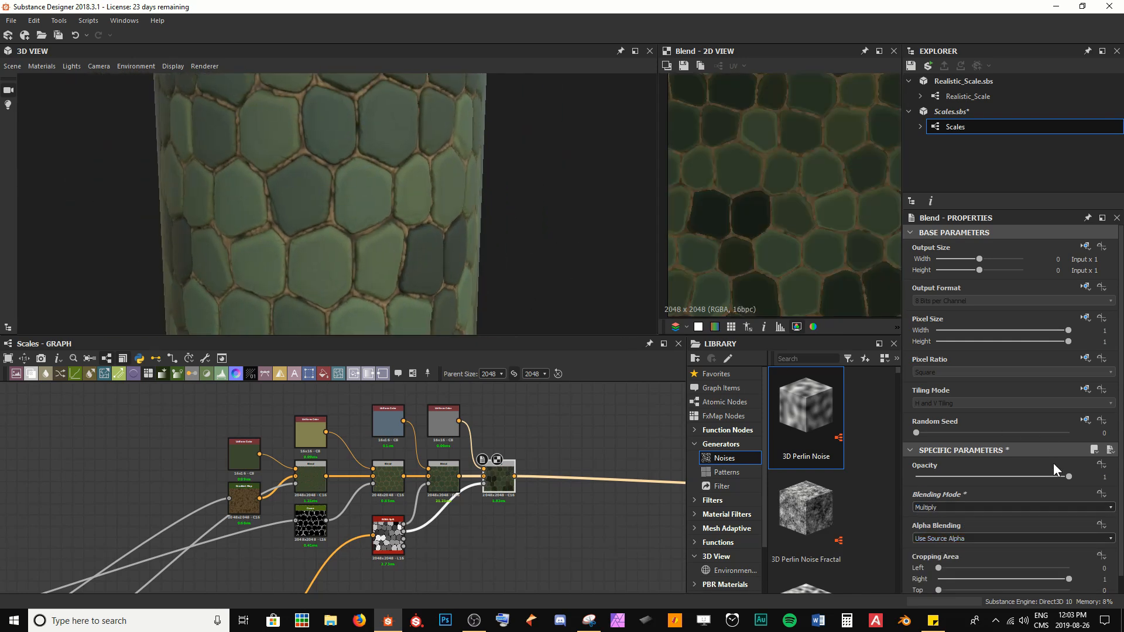
pyautogui.moveTo(1069, 475); pyautogui.dragTo(999, 475)
pyautogui.click(1013, 476)
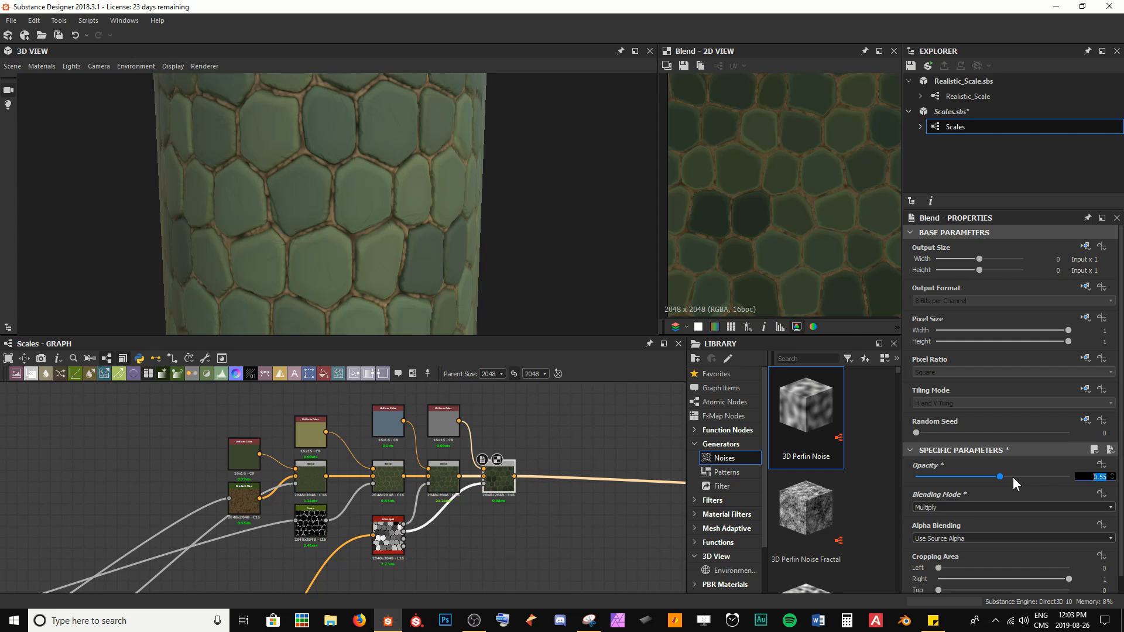
pyautogui.write('0.5')
pyautogui.press('Return')
pyautogui.click(544, 553)
pyautogui.hotkey('ctrl', 's')
# Step: Inspect the updated scale colours on the 3D model
pyautogui.scroll(-4, 393, 224)
pyautogui.moveTo(419, 250); pyautogui.dragTo(373, 234)
pyautogui.scroll(2, 348, 236)
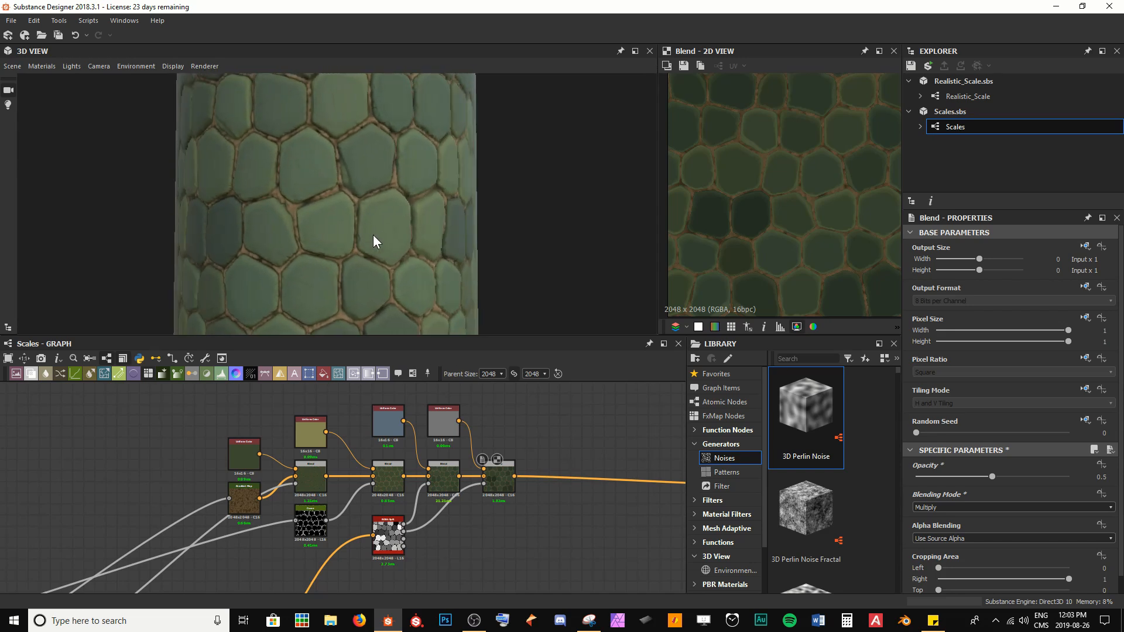
pyautogui.click(507, 480)
pyautogui.scroll(4, 380, 216)
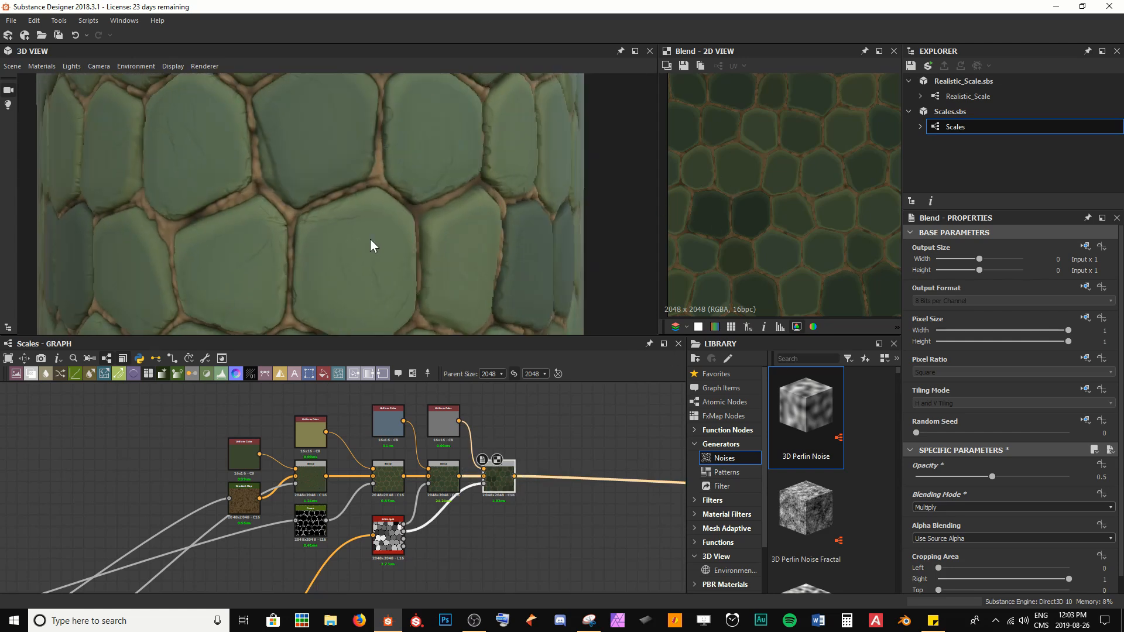
pyautogui.scroll(2, 409, 240)
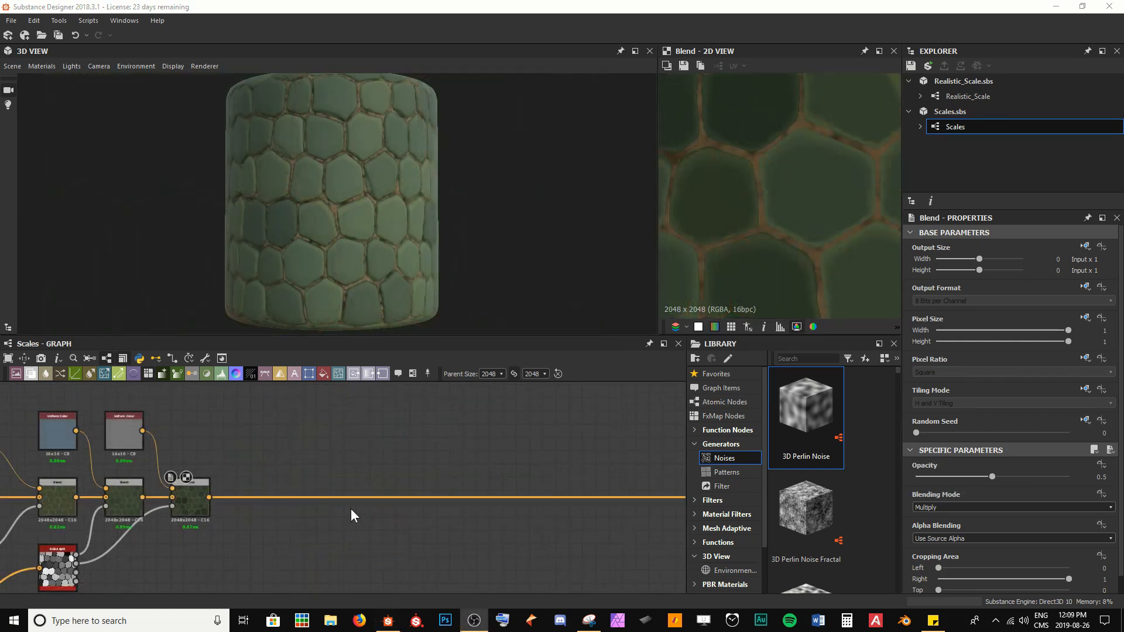
pyautogui.moveTo(359, 494); pyautogui.dragTo(312, 486, button='middle')
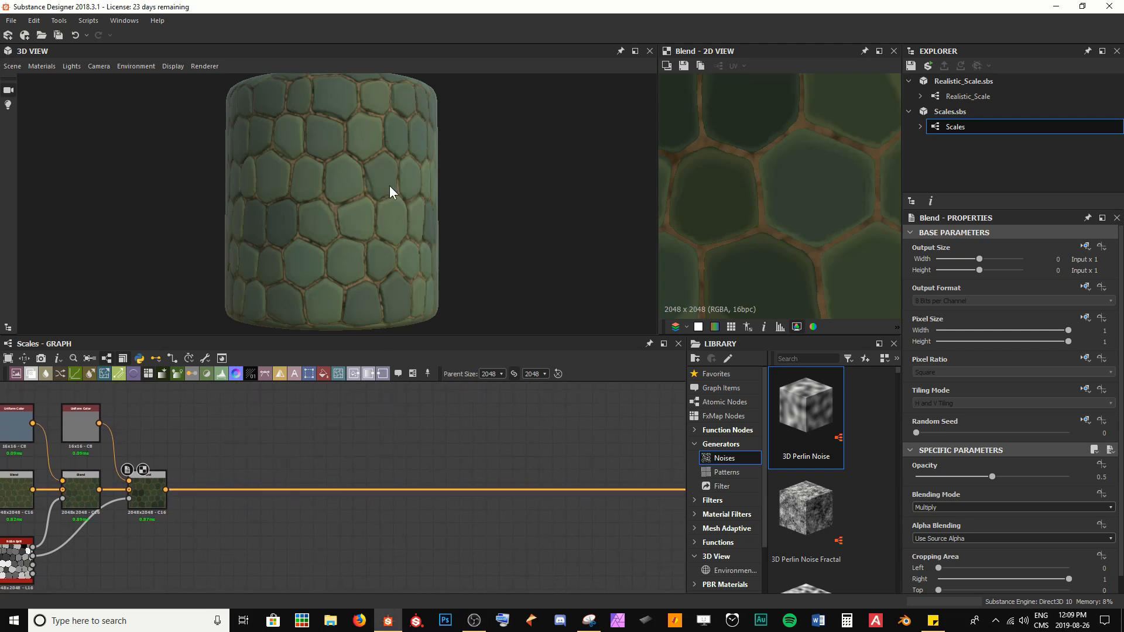
pyautogui.moveTo(349, 206)
pyautogui.mouseDown()
pyautogui.moveTo(434, 202)
pyautogui.moveTo(338, 203)
pyautogui.mouseUp()
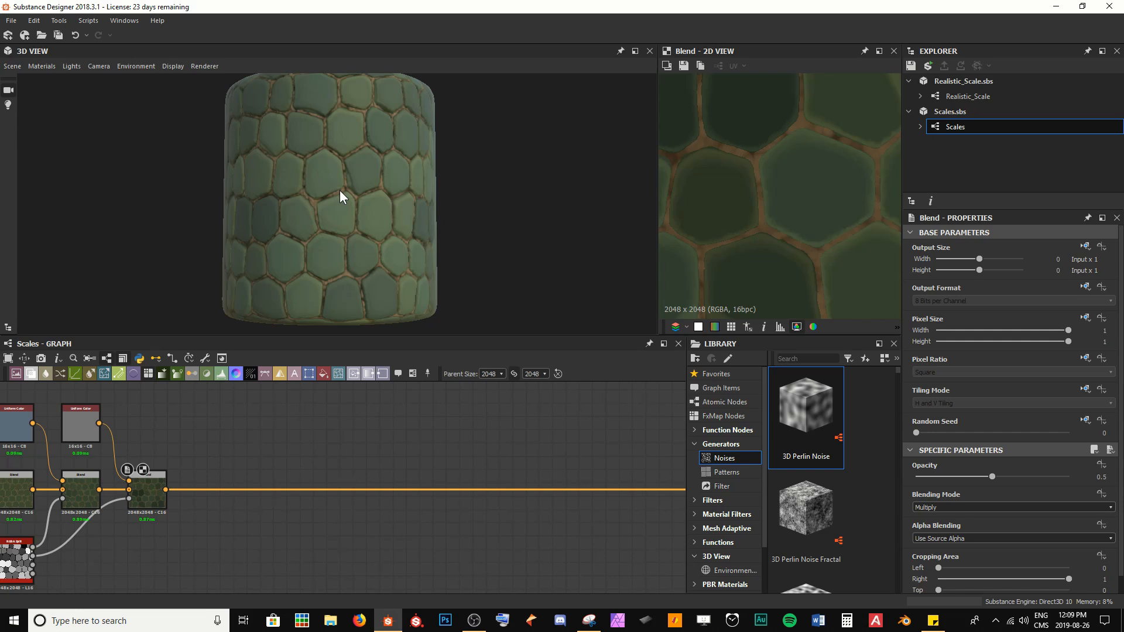
# Step: Insert a new Blend node at the end of the colour Blend chain
pyautogui.scroll(3, 281, 484)
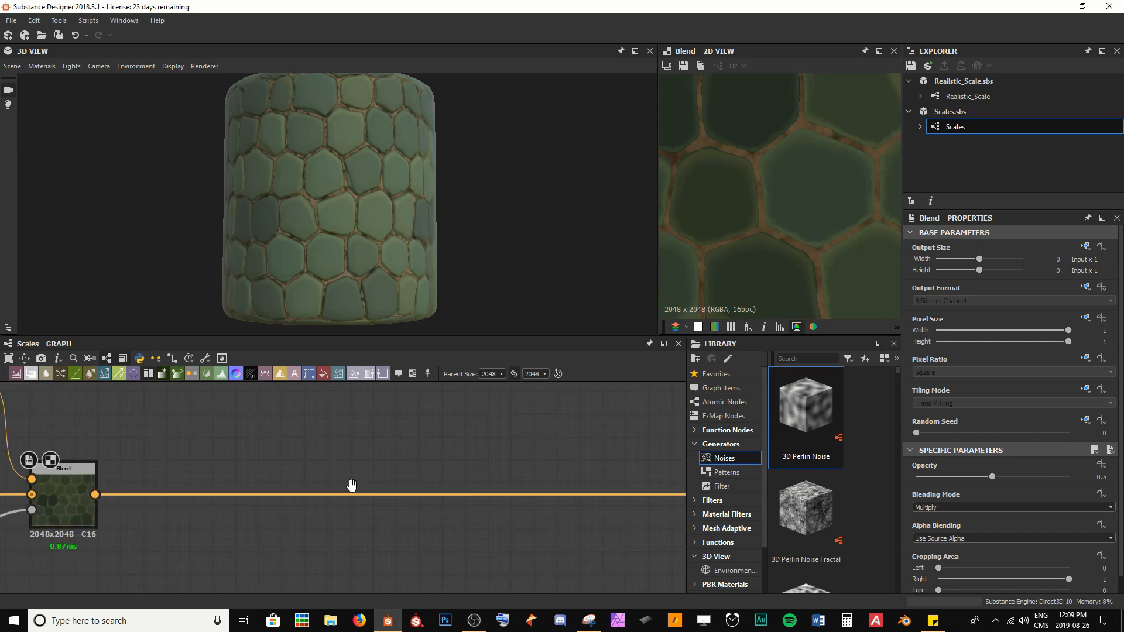
pyautogui.moveTo(351, 487); pyautogui.dragTo(187, 473, button='middle')
pyautogui.click(214, 489)
pyautogui.press('space')
pyautogui.press('Down')
pyautogui.press('Return')
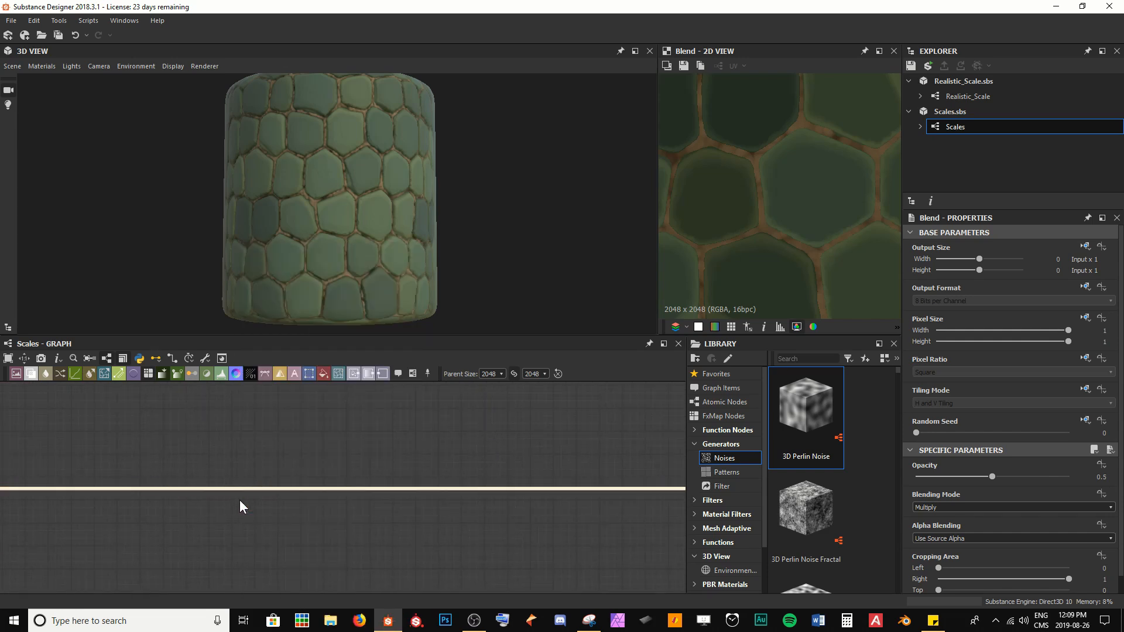
pyautogui.moveTo(523, 490); pyautogui.dragTo(274, 491)
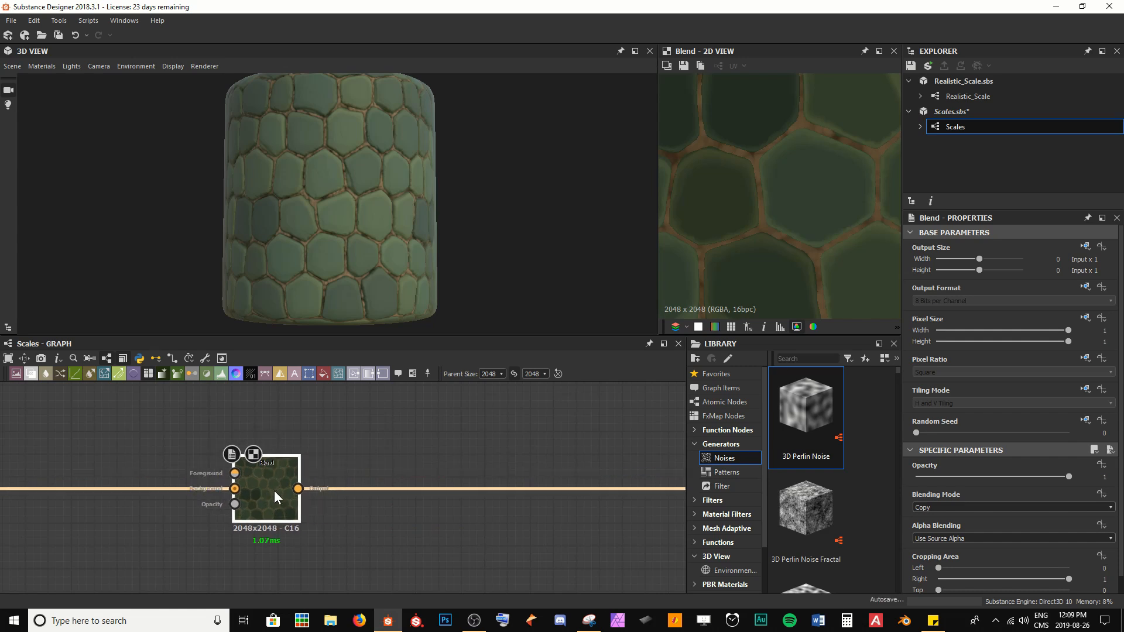
# Step: Move the new Blend node further right along the chain
pyautogui.moveTo(300, 458); pyautogui.dragTo(471, 460, button='middle')
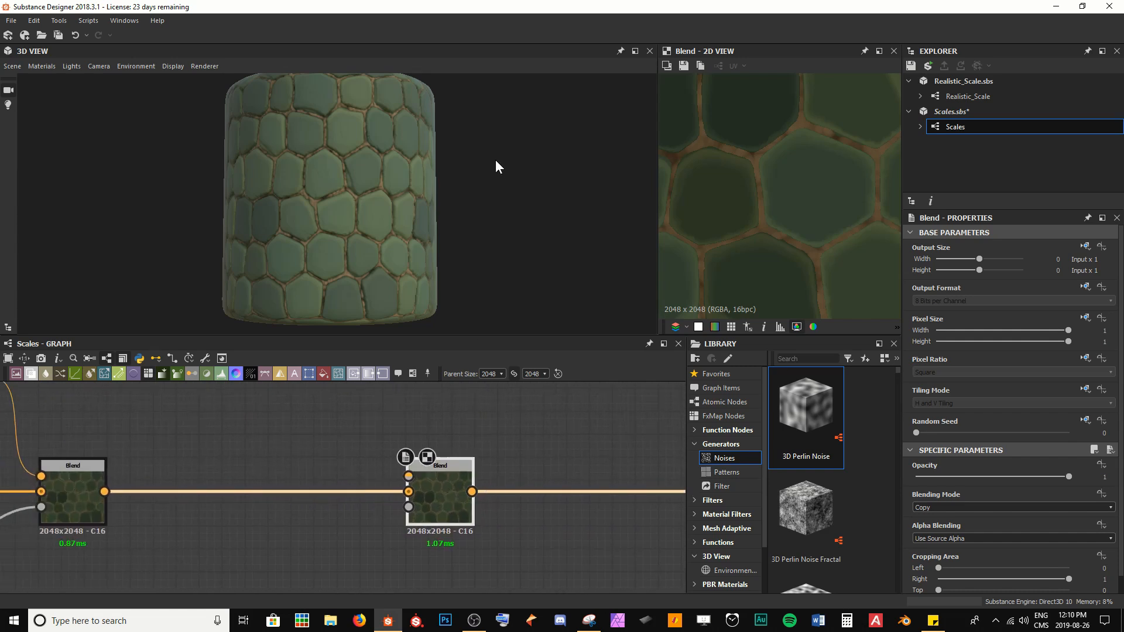
pyautogui.scroll(6, 381, 208)
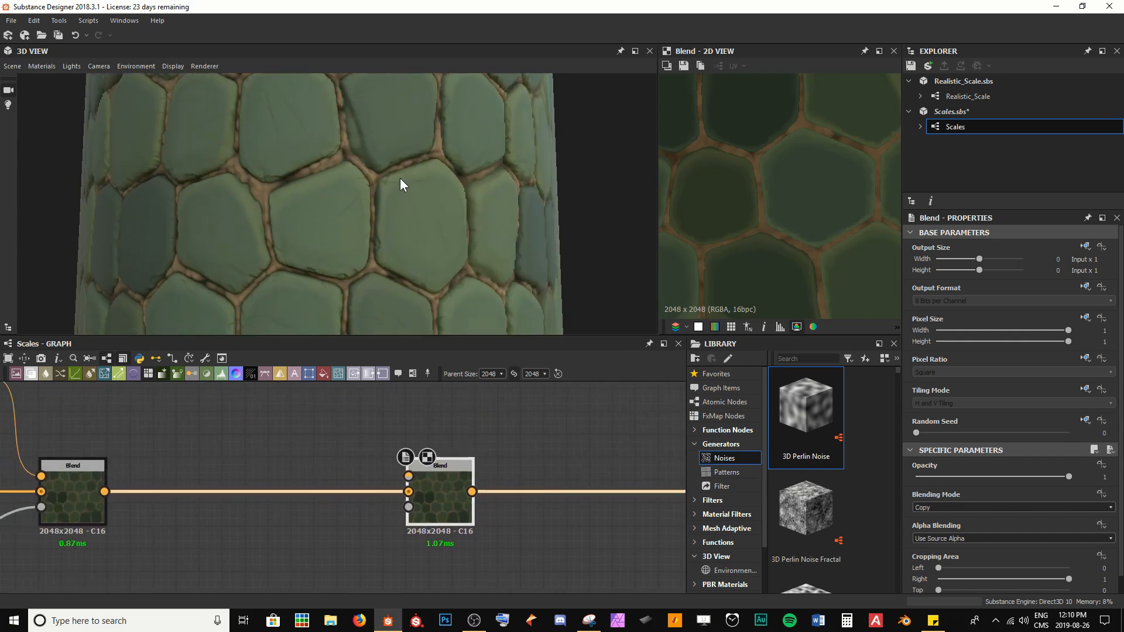
pyautogui.scroll(-4, 298, 146)
pyautogui.moveTo(243, 139); pyautogui.dragTo(259, 275)
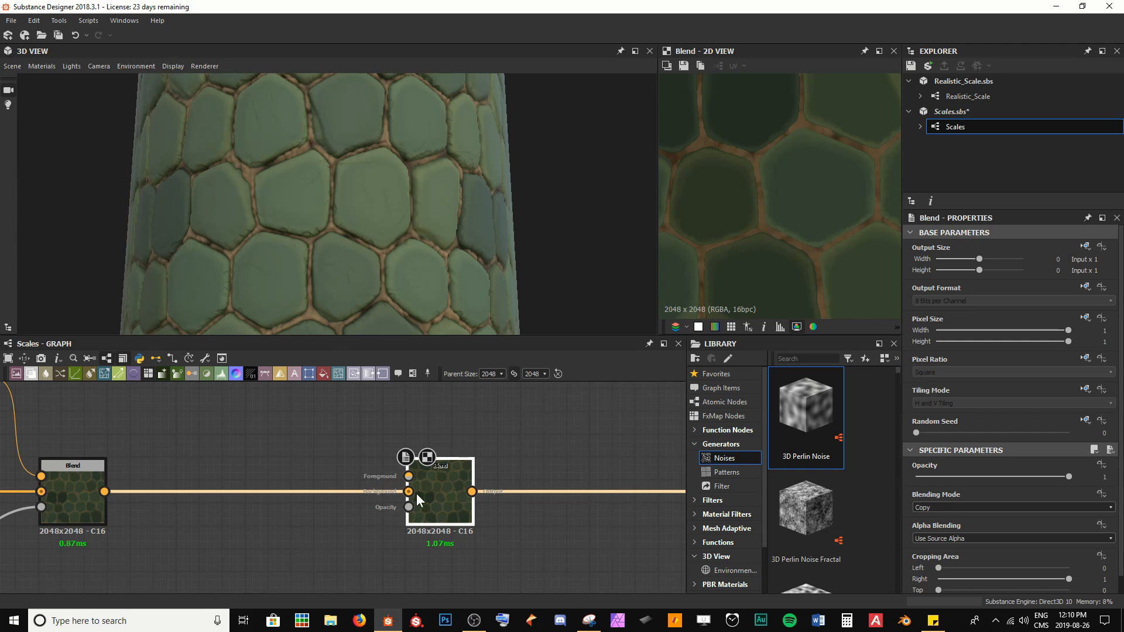
# Step: Duplicate a Uniform Color node and connect the copy to the new Blend node's foreground input
pyautogui.moveTo(248, 438); pyautogui.dragTo(329, 465, button='middle')
pyautogui.scroll(-3, 331, 467)
pyautogui.click(121, 450)
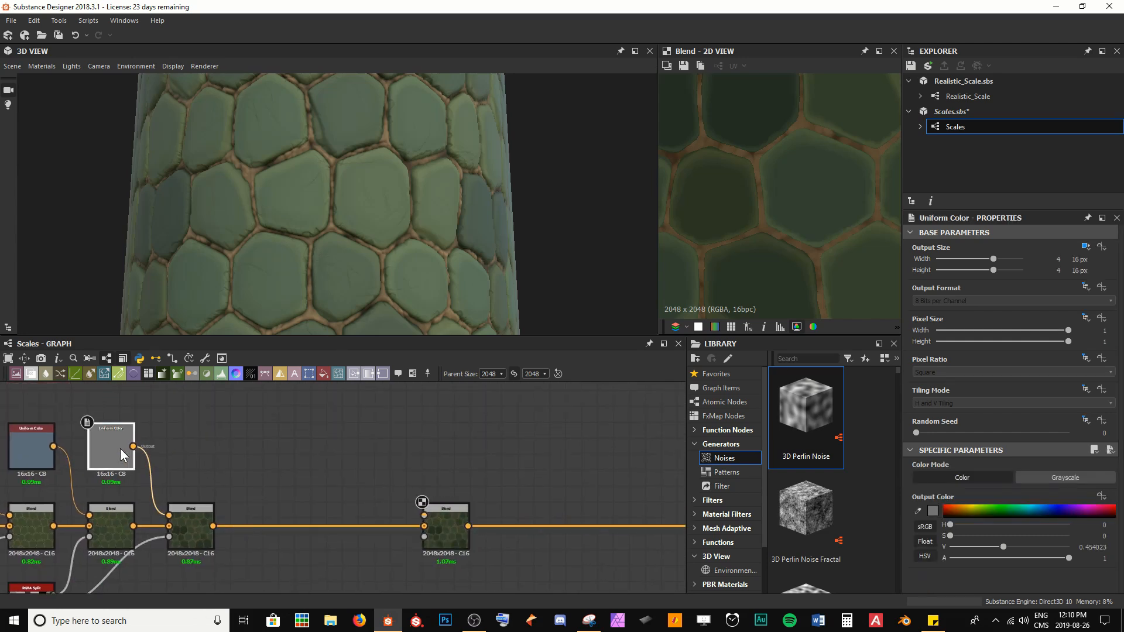
pyautogui.hotkey('ctrl', 'd')
pyautogui.moveTo(342, 460); pyautogui.dragTo(427, 515)
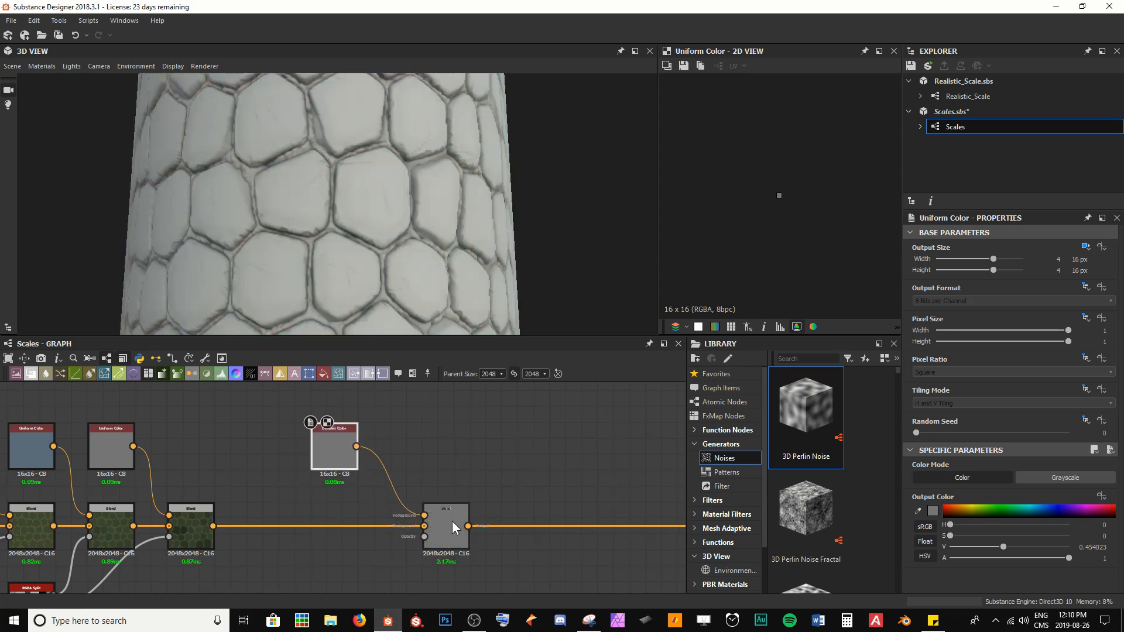
# Step: Set the duplicated Uniform Color node's output colour to a pale cream tone
pyautogui.click(932, 510)
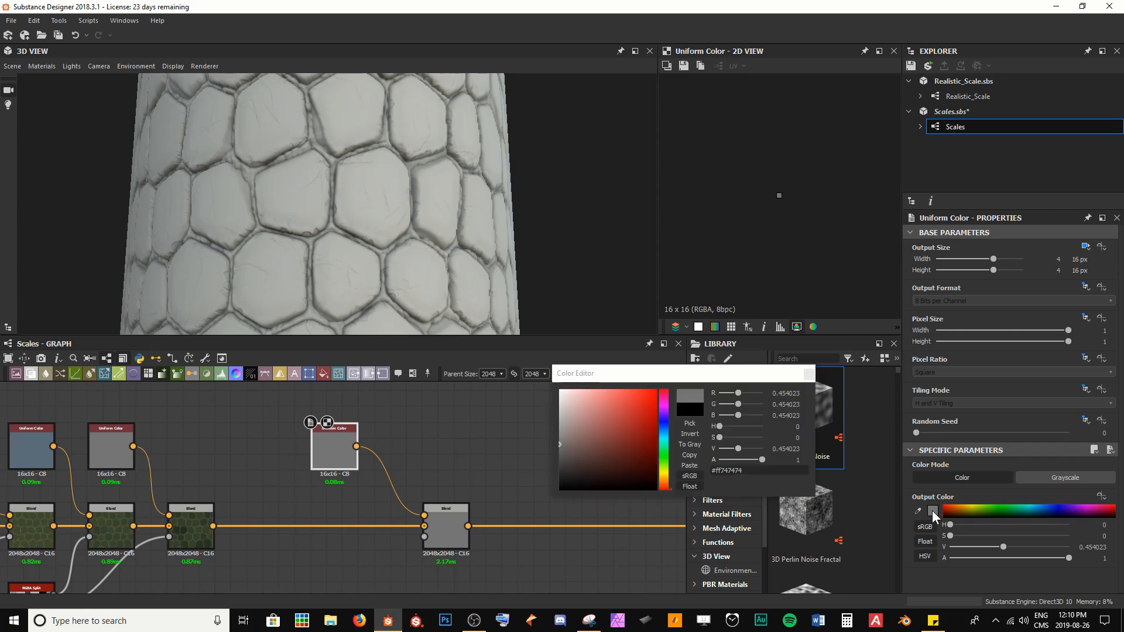
pyautogui.moveTo(647, 378); pyautogui.dragTo(572, 378)
pyautogui.moveTo(586, 463); pyautogui.dragTo(586, 477)
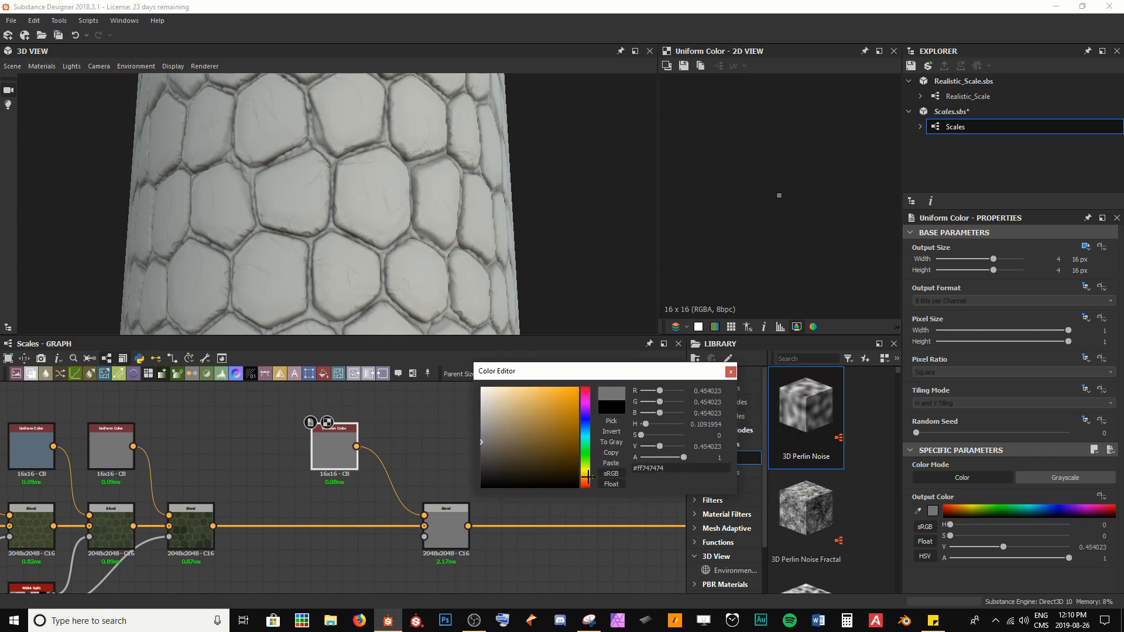
pyautogui.click(515, 414)
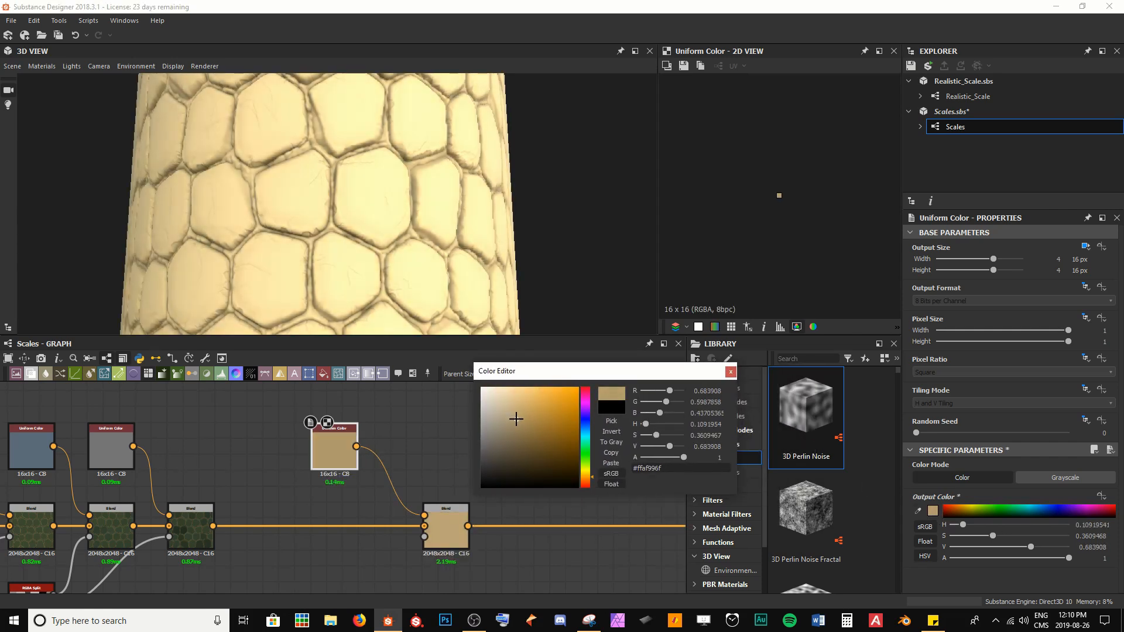
pyautogui.click(516, 419)
pyautogui.click(509, 407)
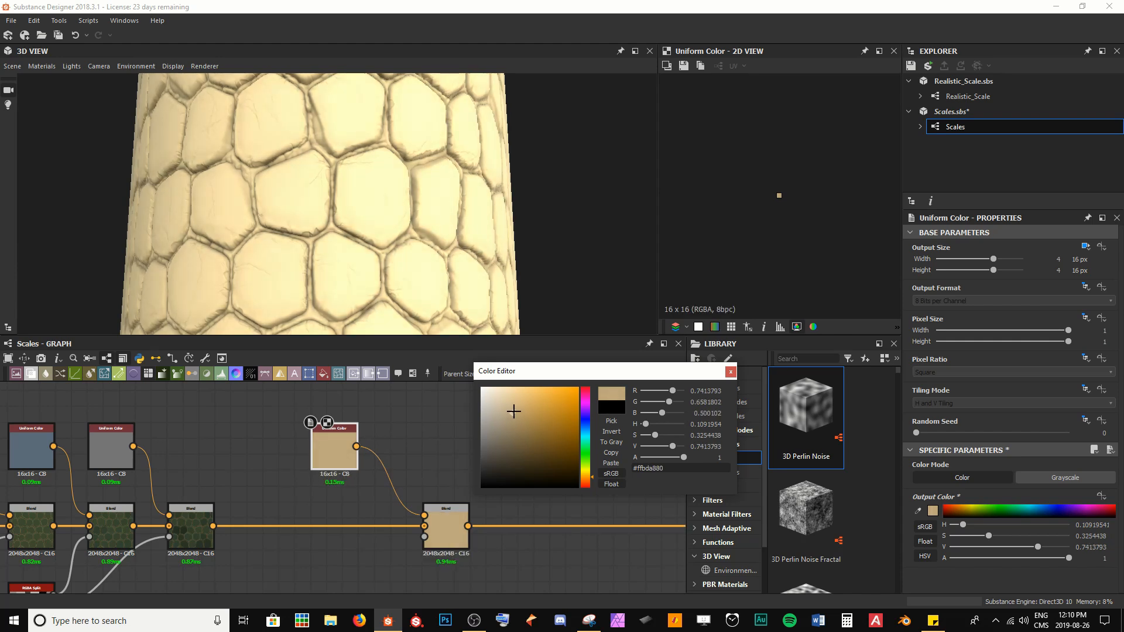
pyautogui.click(508, 404)
pyautogui.click(509, 410)
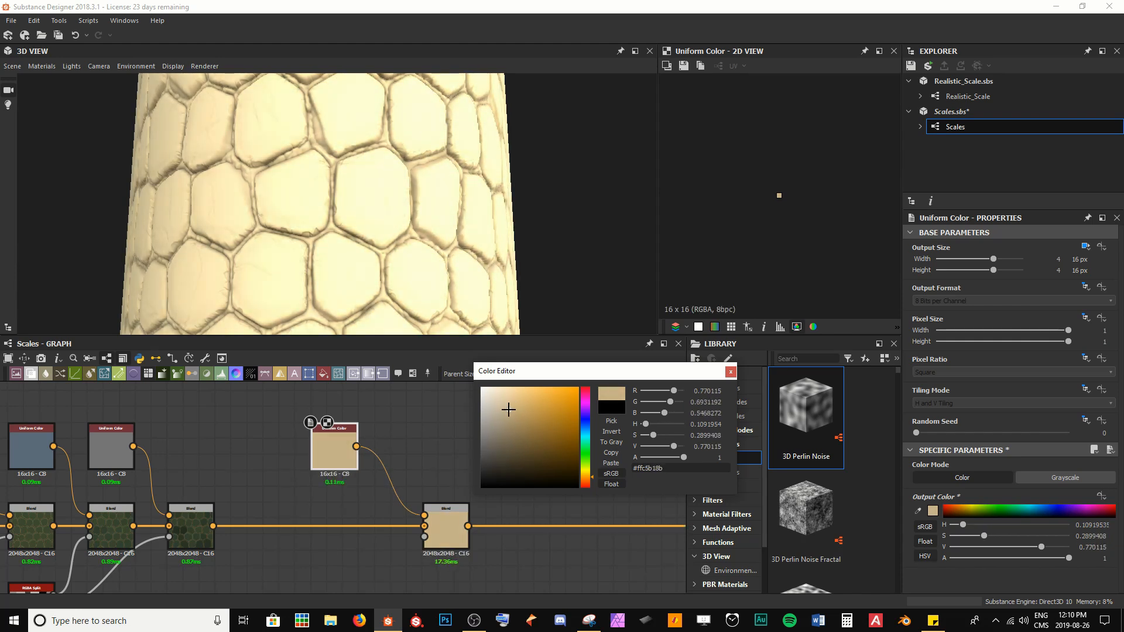
pyautogui.click(731, 371)
# Step: Connect the Height Blend node's output to the new Blend node's opacity input
pyautogui.scroll(-3, 385, 198)
pyautogui.moveTo(385, 198); pyautogui.dragTo(352, 206)
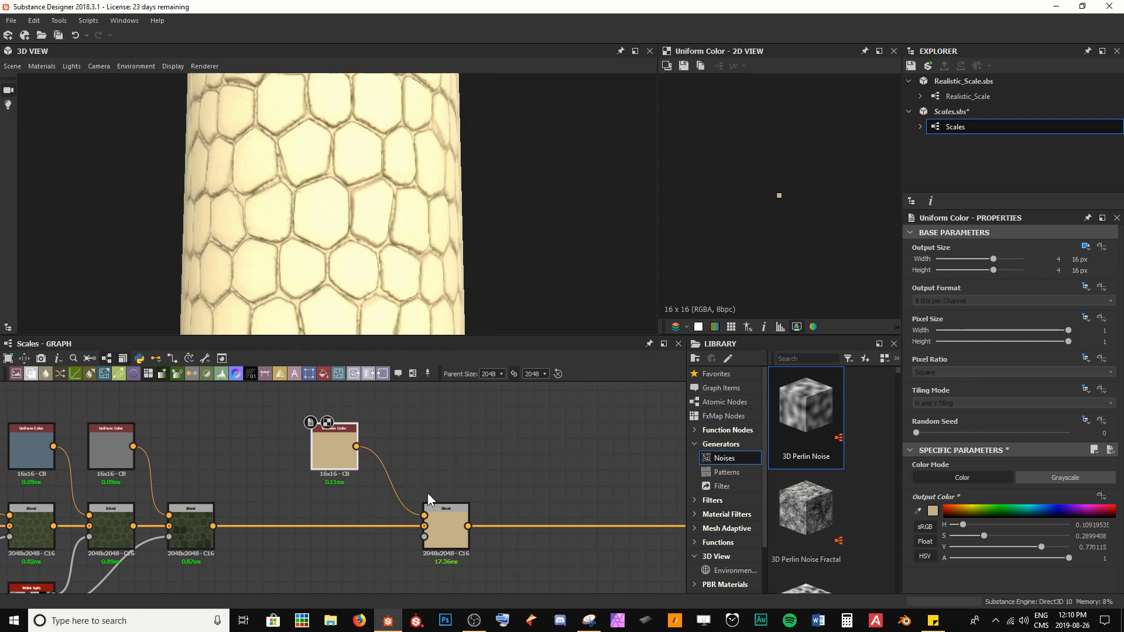
pyautogui.click(449, 517)
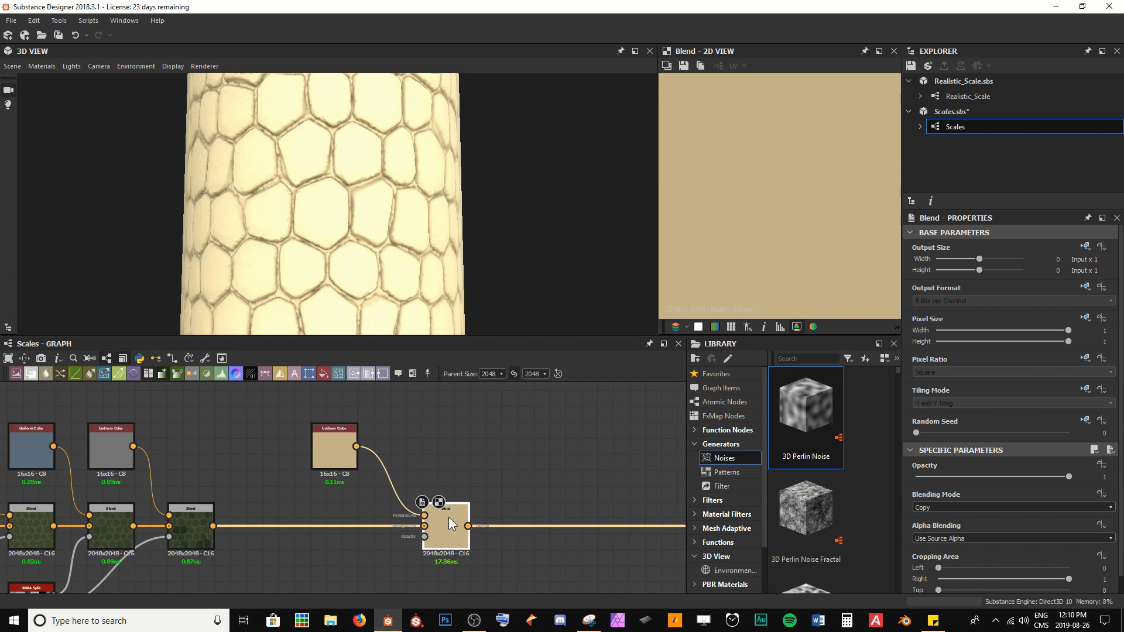
pyautogui.scroll(-5, 448, 519)
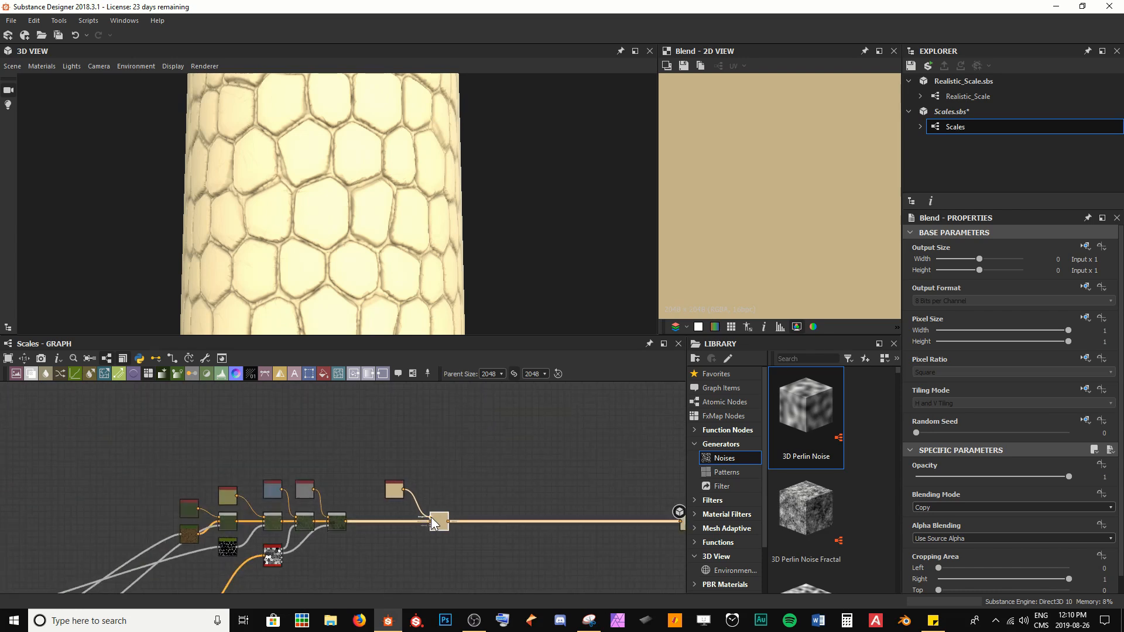
pyautogui.moveTo(351, 559); pyautogui.dragTo(429, 426, button='middle')
pyautogui.scroll(-3, 428, 427)
pyautogui.scroll(6, 196, 524)
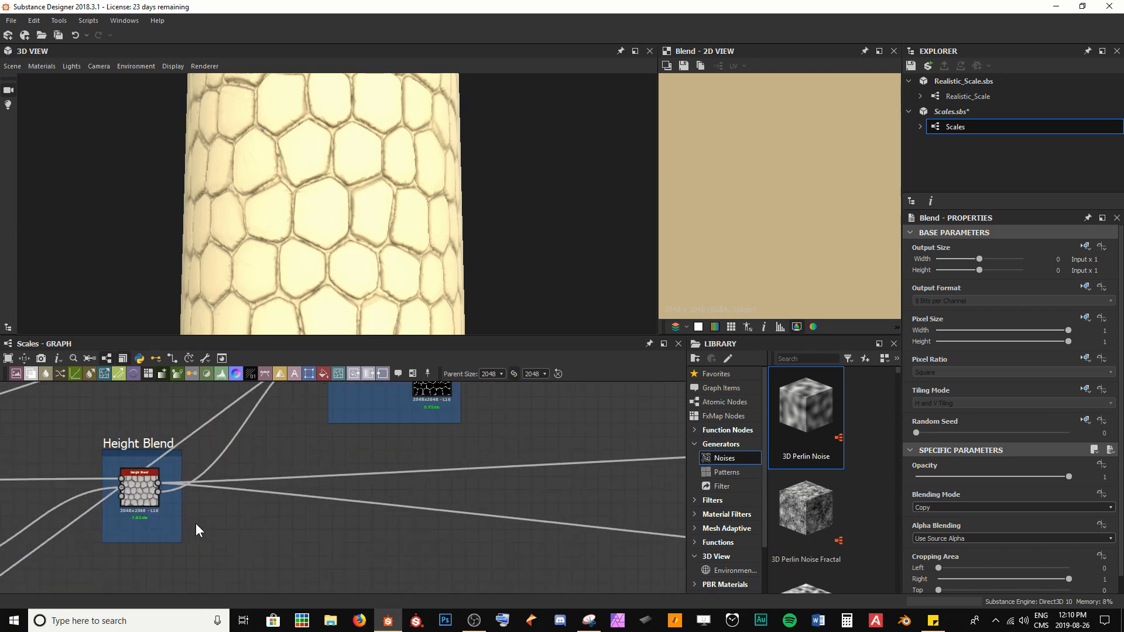
pyautogui.click(131, 480)
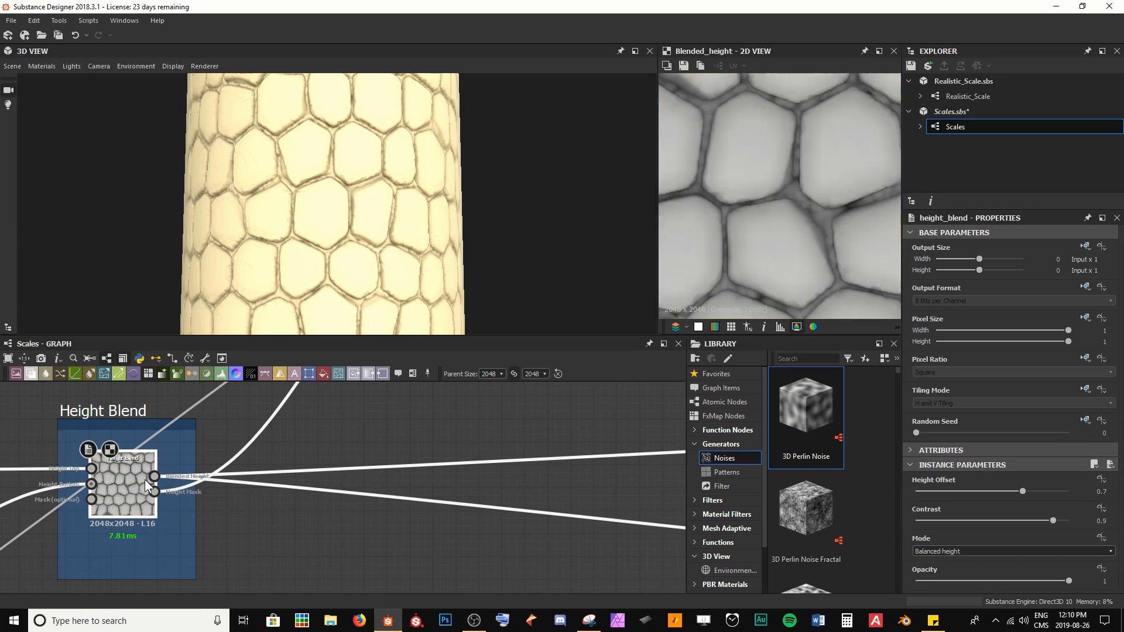
pyautogui.moveTo(154, 476); pyautogui.dragTo(406, 514)
pyautogui.scroll(-4, 359, 514)
pyautogui.scroll(-2, 407, 514)
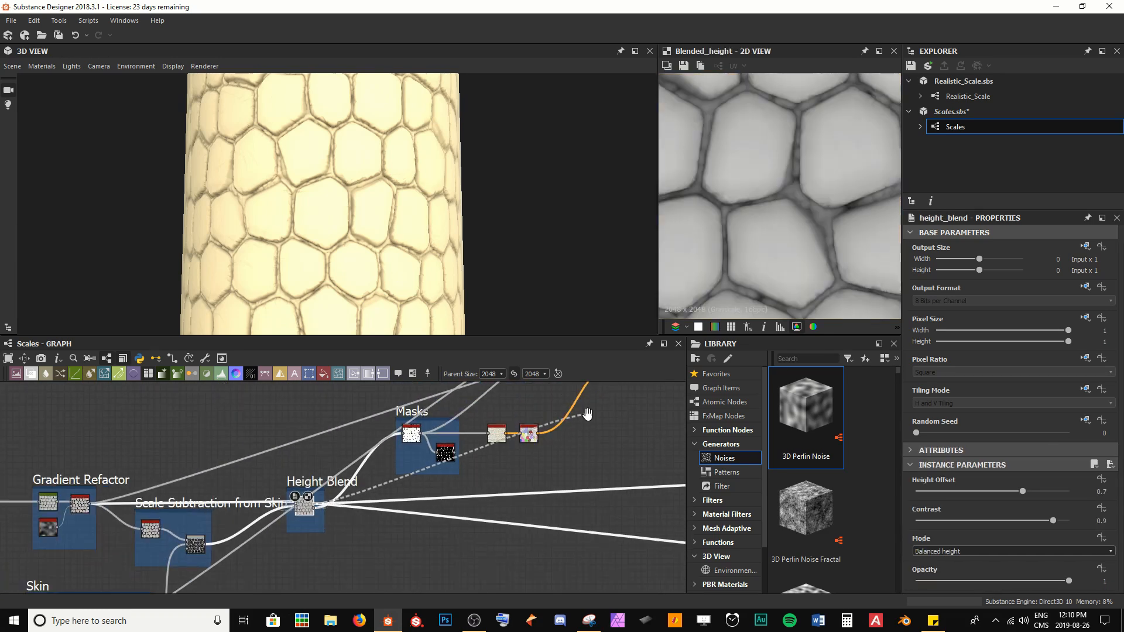
pyautogui.moveTo(586, 413); pyautogui.dragTo(226, 538, button='middle')
pyautogui.scroll(4, 404, 505)
pyautogui.moveTo(410, 479); pyautogui.dragTo(454, 396)
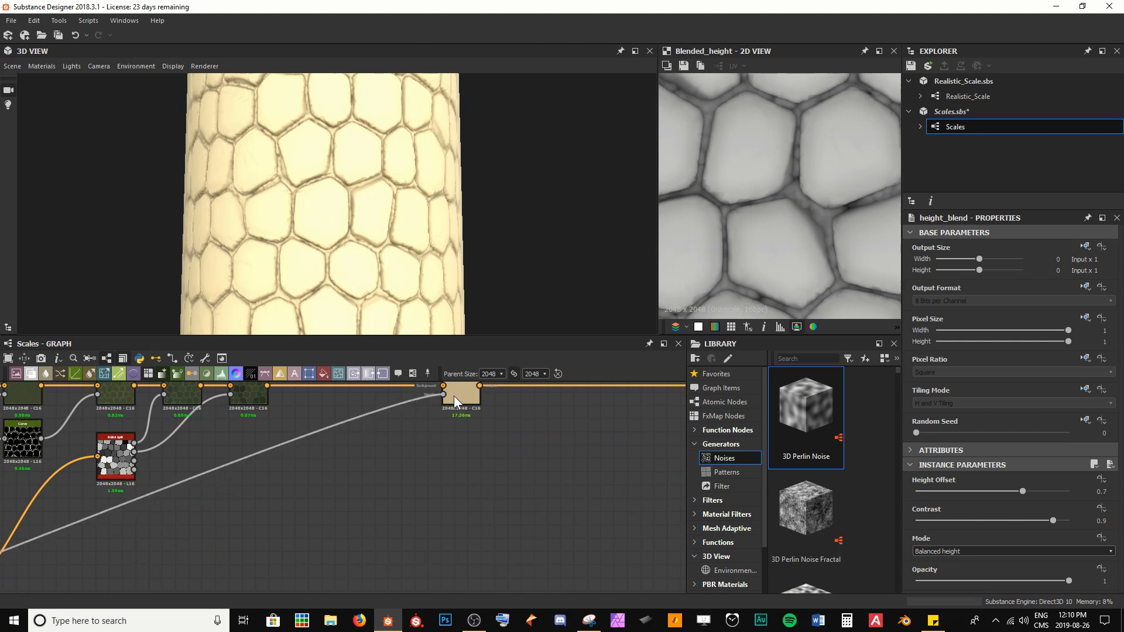
# Step: Insert a Histogram Select node on the link between Height Blend and the new Blend's opacity
pyautogui.scroll(5, 349, 233)
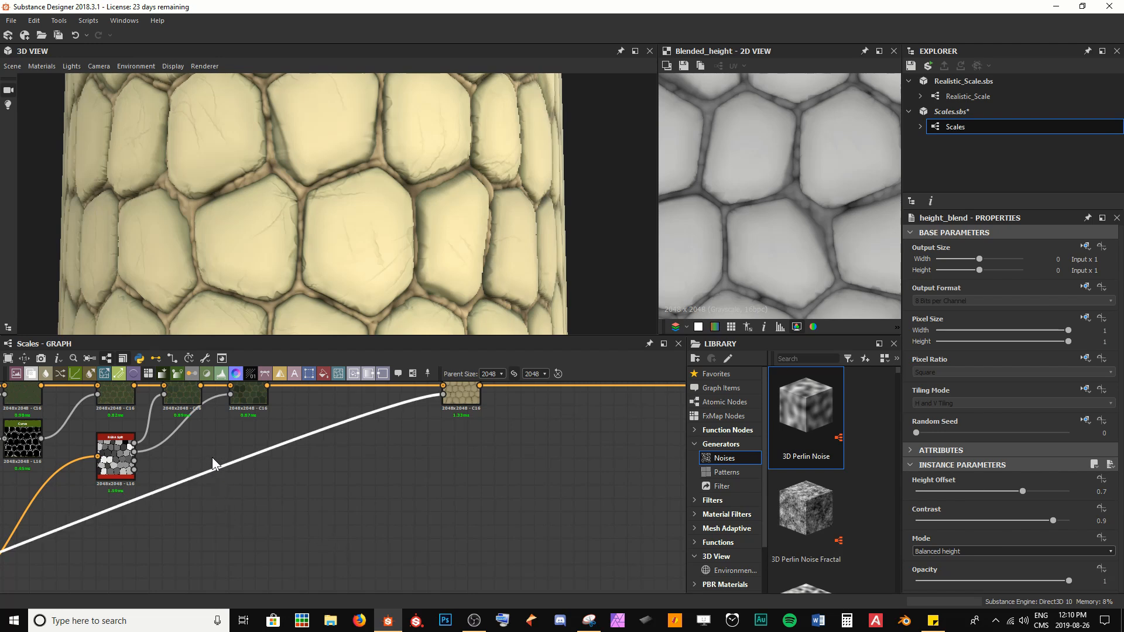
pyautogui.press('space')
pyautogui.write('his')
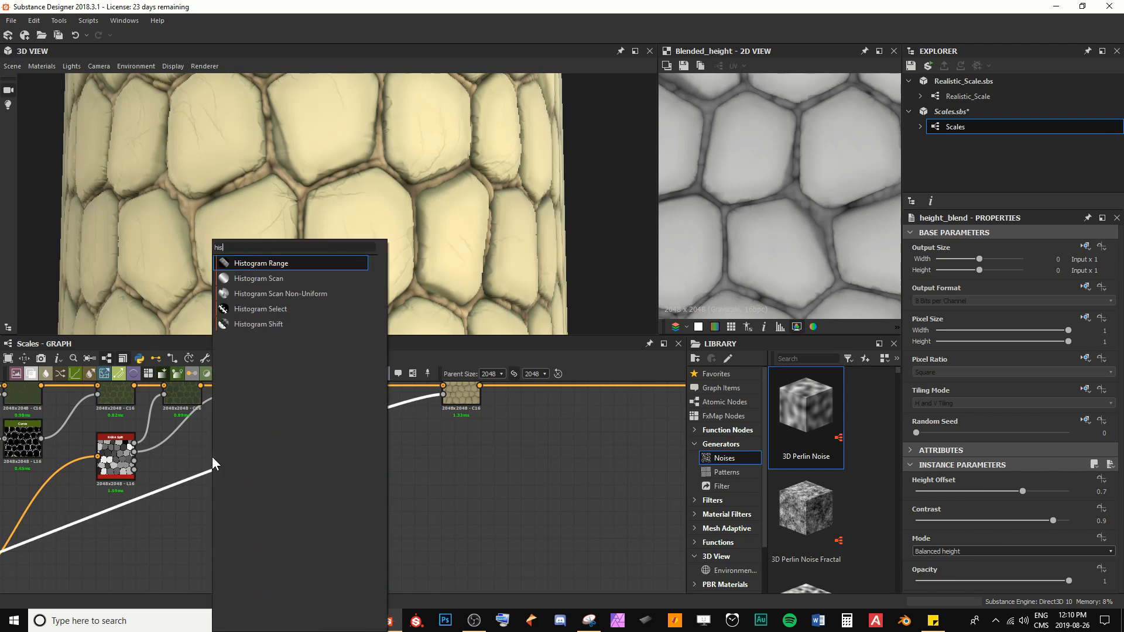
pyautogui.press('Down')
pyautogui.press('Down')
pyautogui.press('Down')
pyautogui.press('Return')
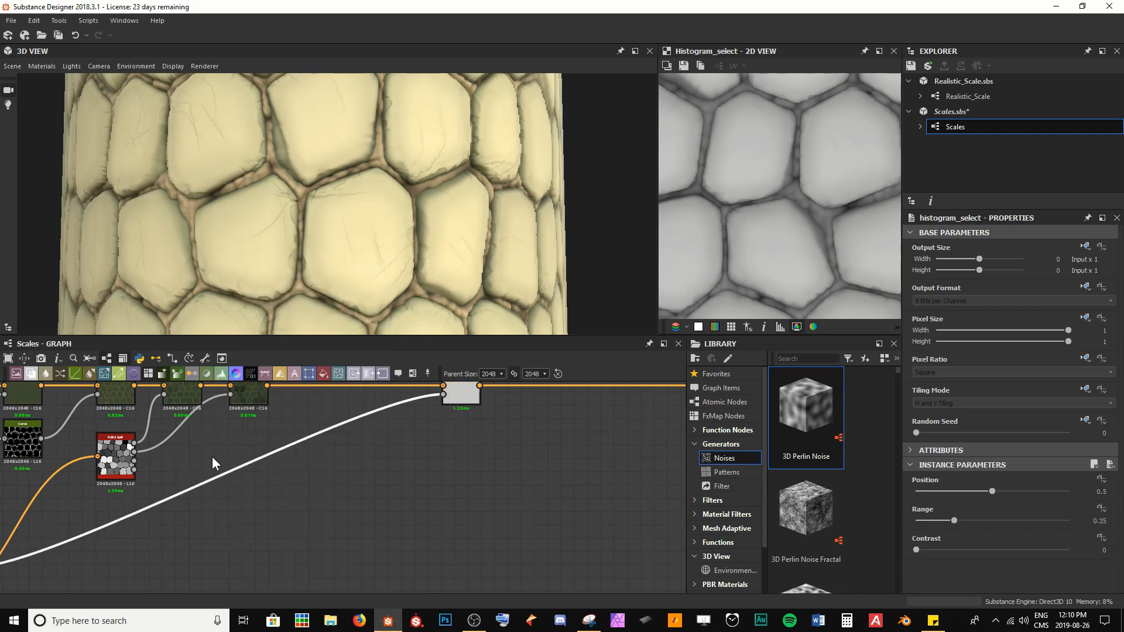
pyautogui.scroll(-5, 208, 473)
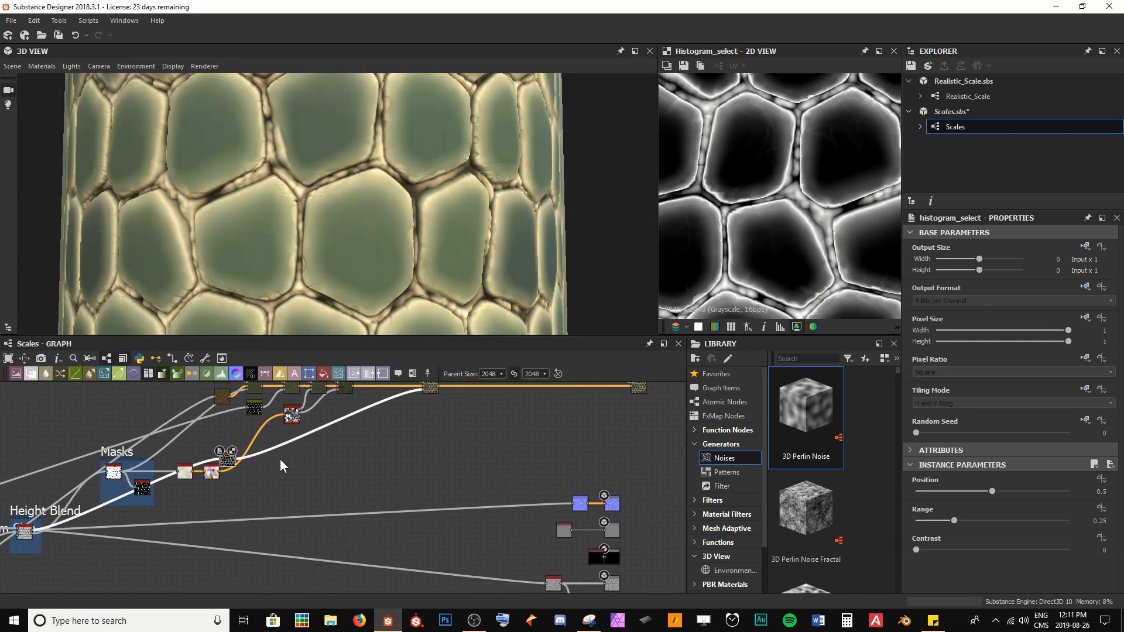
pyautogui.moveTo(228, 460); pyautogui.dragTo(345, 413)
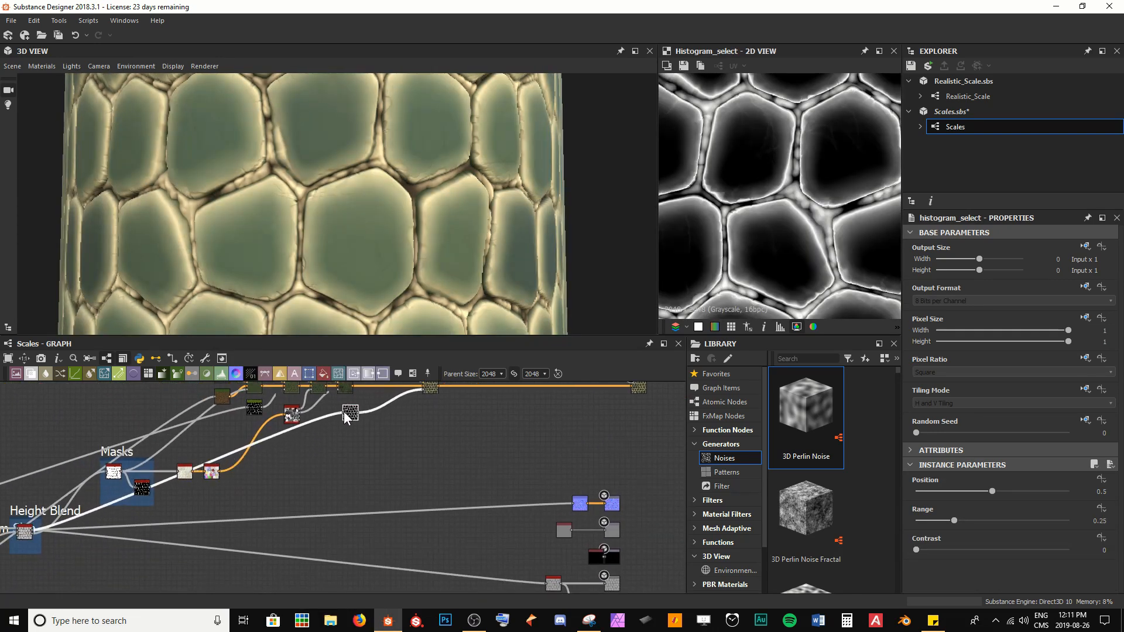
# Step: Reposition the Histogram Select node below the new Blend node and preview its output
pyautogui.click(25, 533)
pyautogui.doubleClick(25, 533)
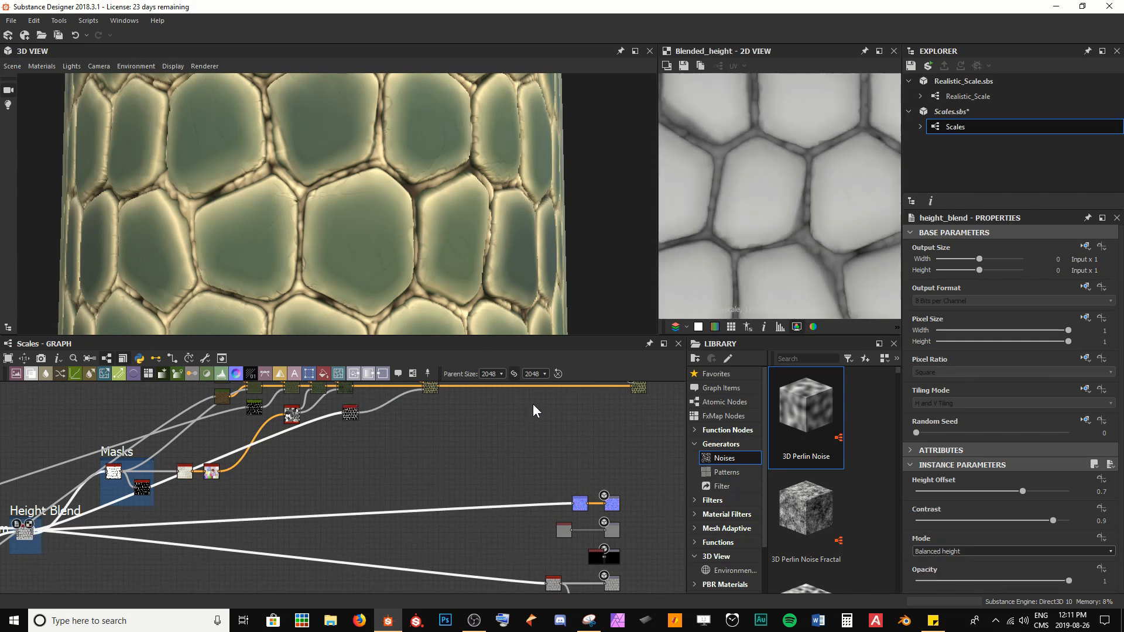
pyautogui.scroll(6, 408, 462)
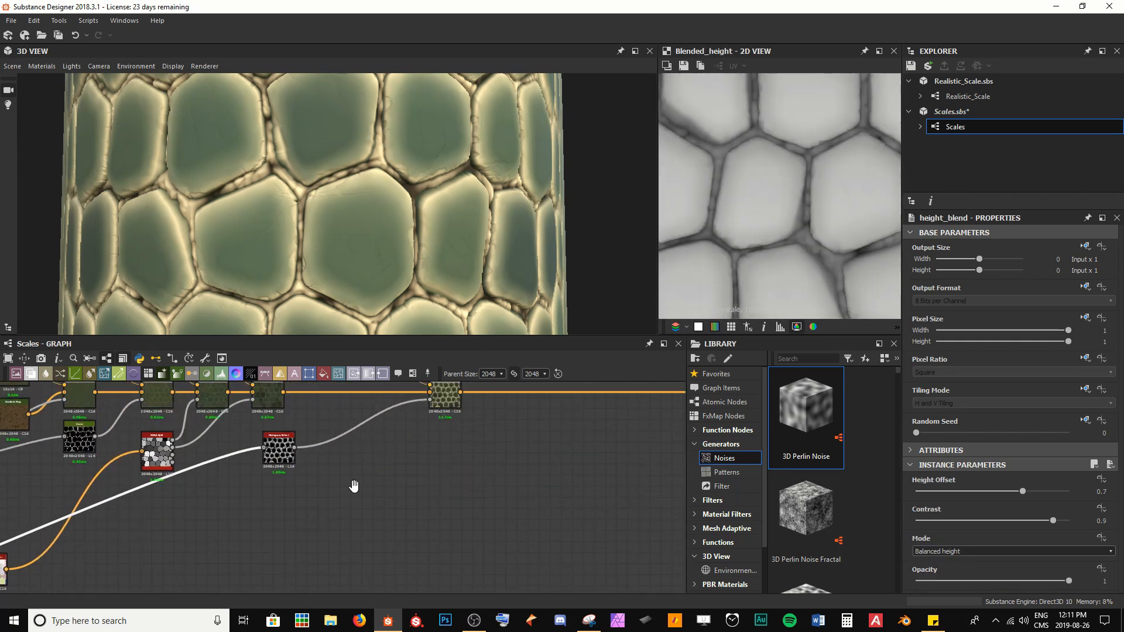
pyautogui.moveTo(240, 547); pyautogui.dragTo(342, 523)
pyautogui.click(335, 538)
pyautogui.doubleClick(336, 543)
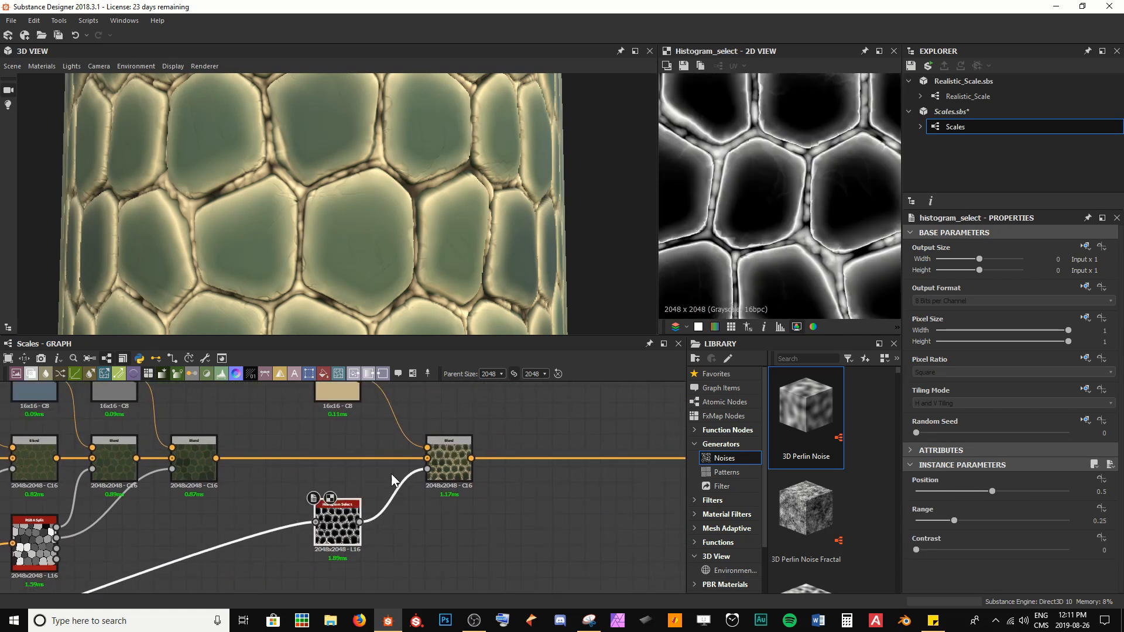
pyautogui.scroll(5, 238, 262)
pyautogui.moveTo(240, 261); pyautogui.dragTo(217, 220, button='middle')
pyautogui.scroll(-3, 341, 265)
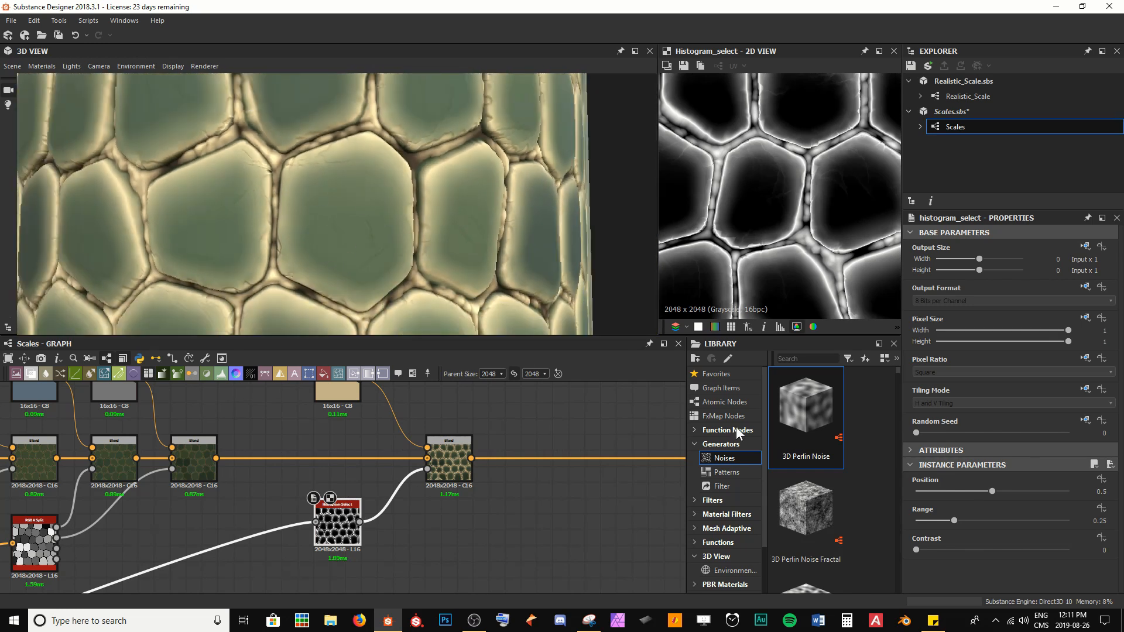
# Step: Set the Histogram Select node's Position to 0.84, Range to 0.21 and Contrast to 0
pyautogui.moveTo(992, 498); pyautogui.dragTo(1011, 490)
pyautogui.moveTo(931, 549); pyautogui.dragTo(943, 521)
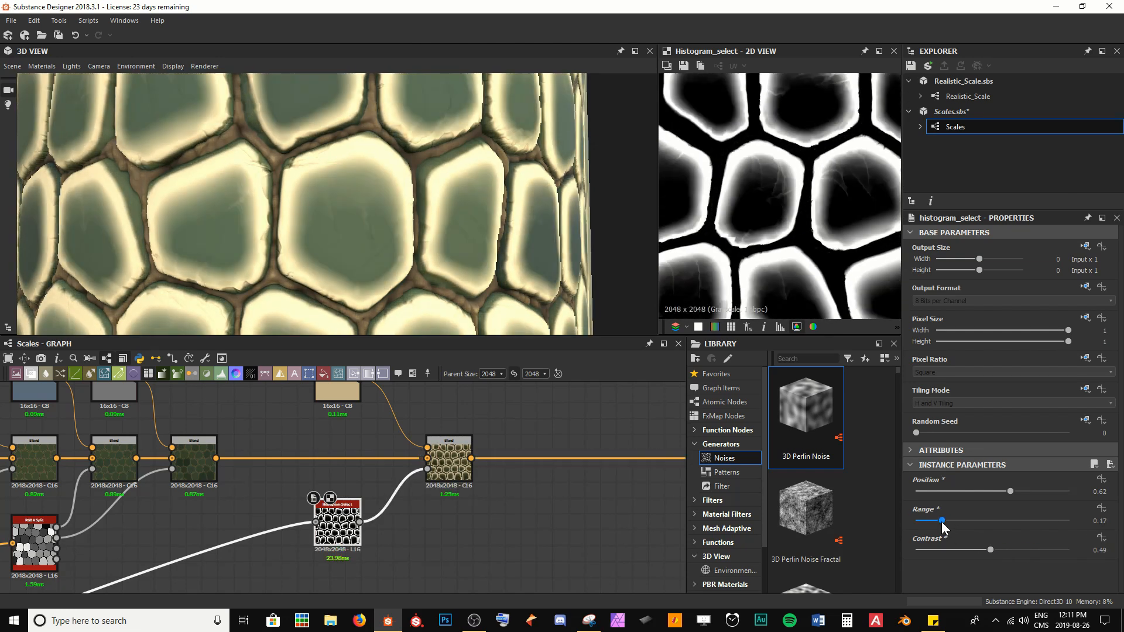
pyautogui.moveTo(1011, 495); pyautogui.dragTo(1044, 495)
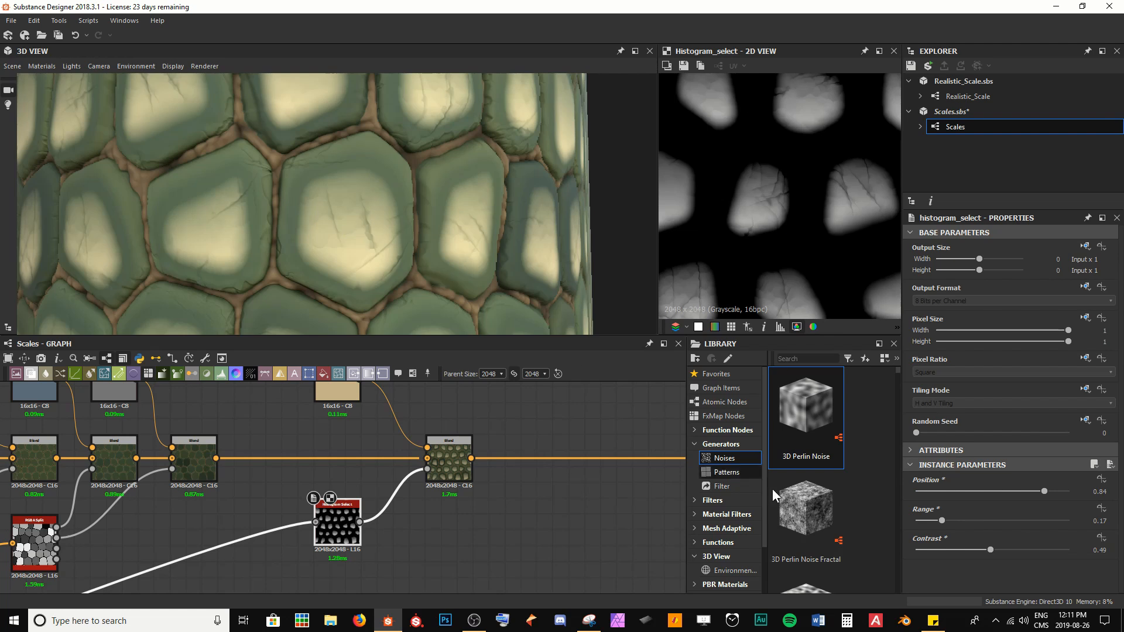
pyautogui.moveTo(990, 550); pyautogui.dragTo(916, 557)
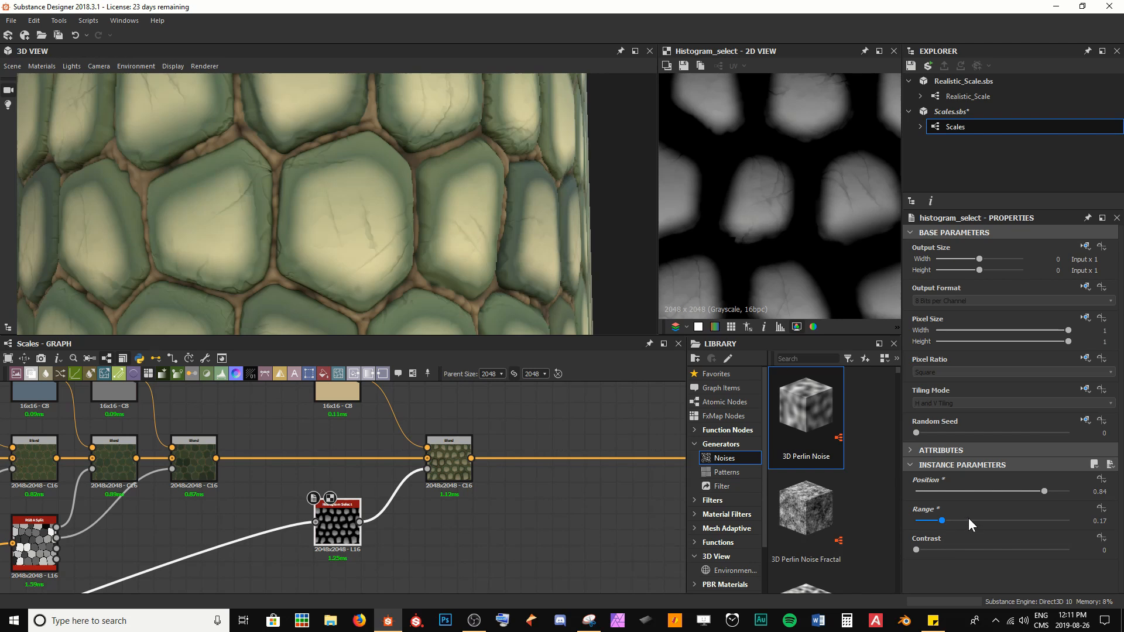
pyautogui.moveTo(942, 519); pyautogui.dragTo(947, 521)
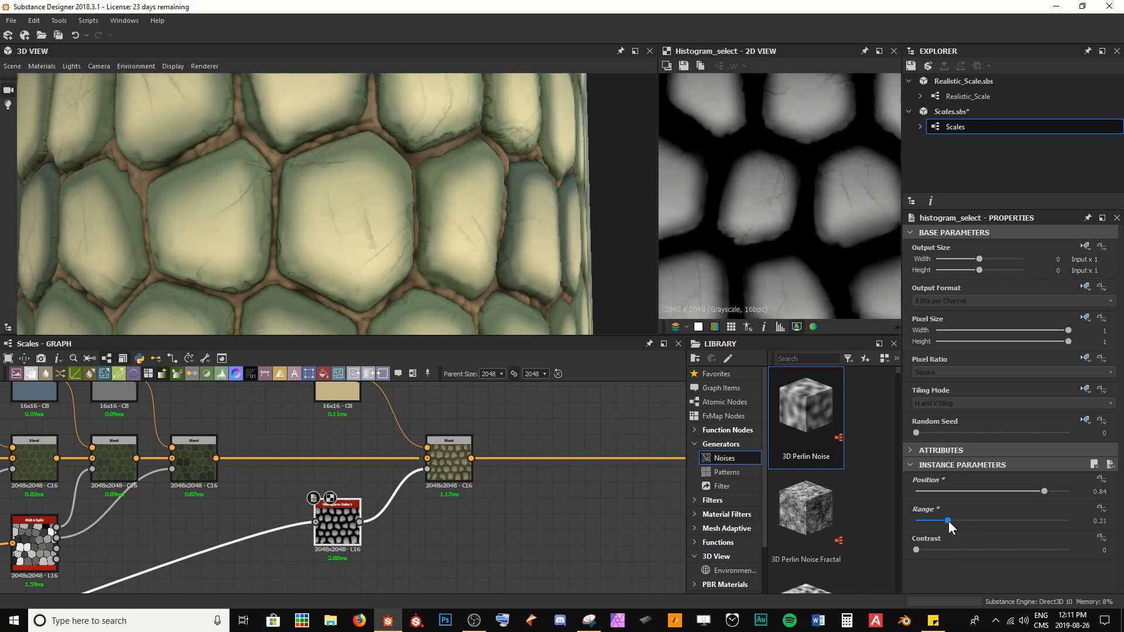
# Step: Set the new Blend node's blending mode to Overlay
pyautogui.click(454, 467)
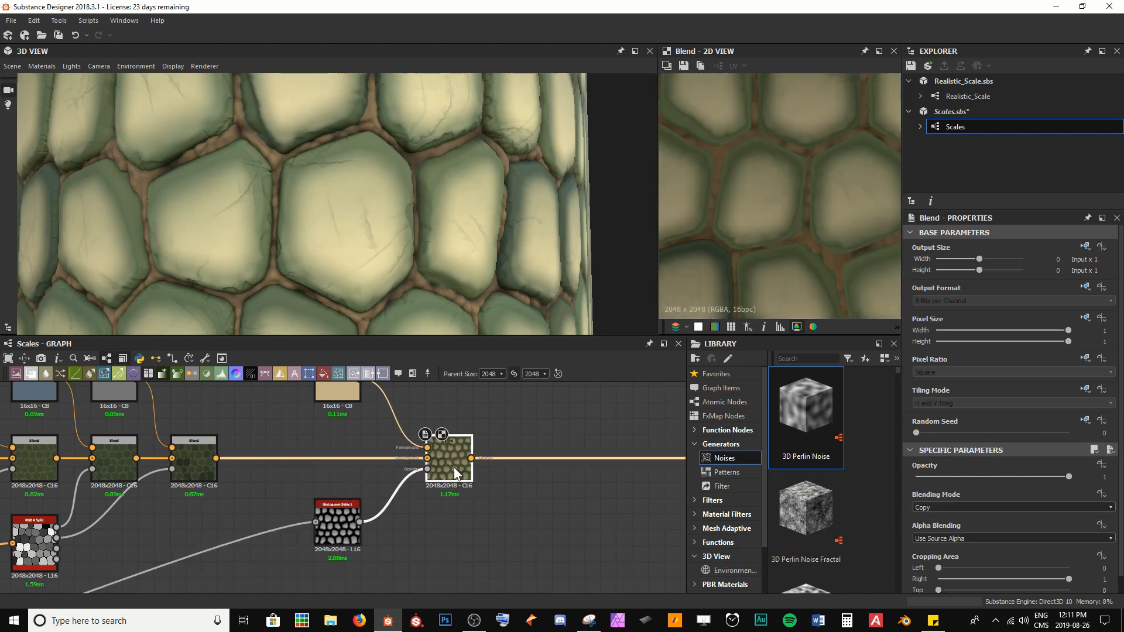
pyautogui.click(963, 509)
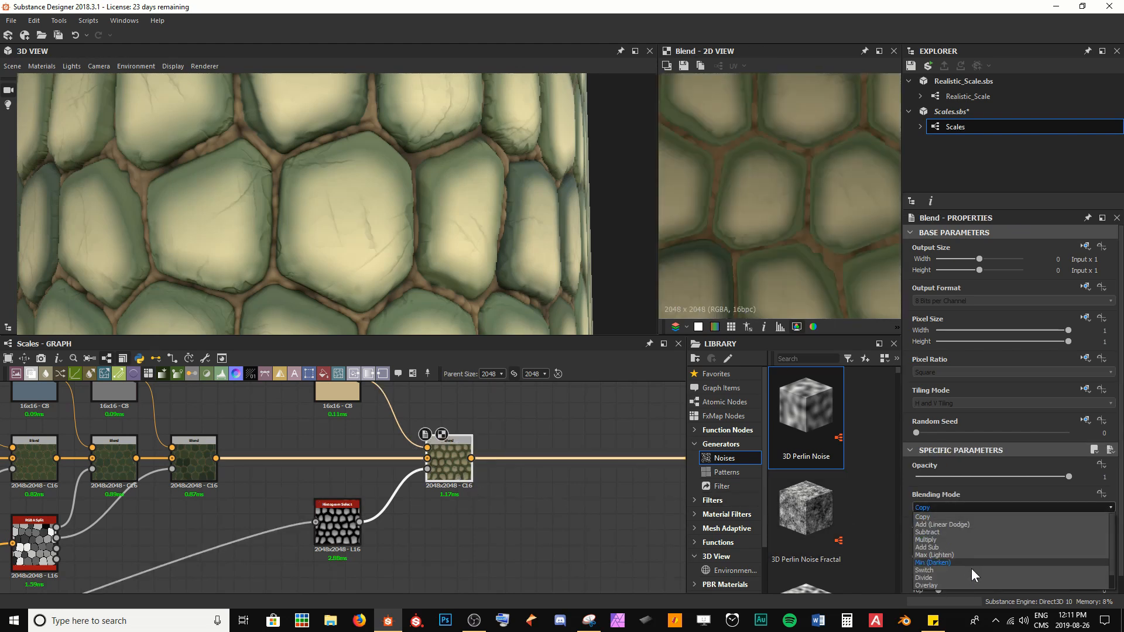
pyautogui.click(960, 588)
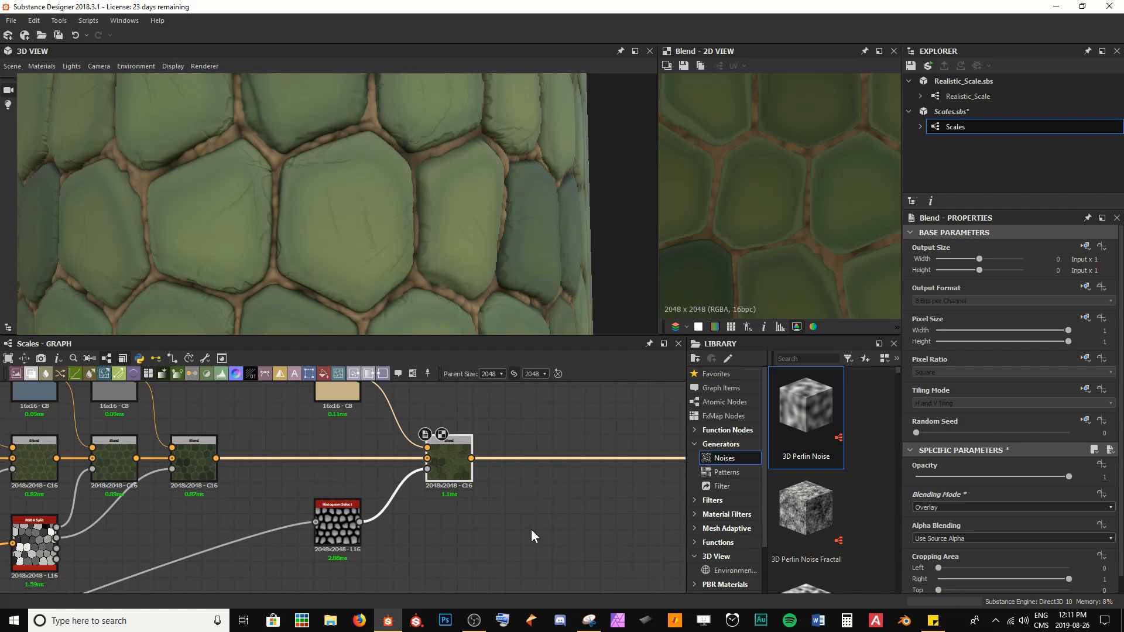
# Step: Change the cream Uniform Color node's output colour to a brighter, paler cream
pyautogui.scroll(-4, 392, 275)
pyautogui.moveTo(393, 276); pyautogui.dragTo(370, 199)
pyautogui.scroll(3, 370, 199)
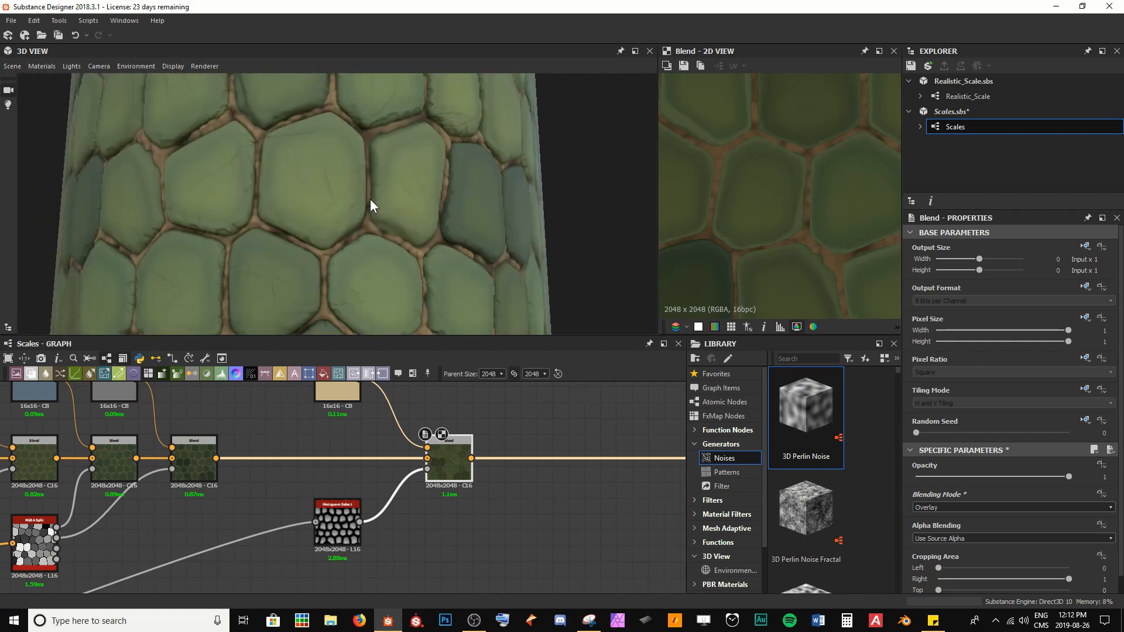
pyautogui.scroll(2, 370, 199)
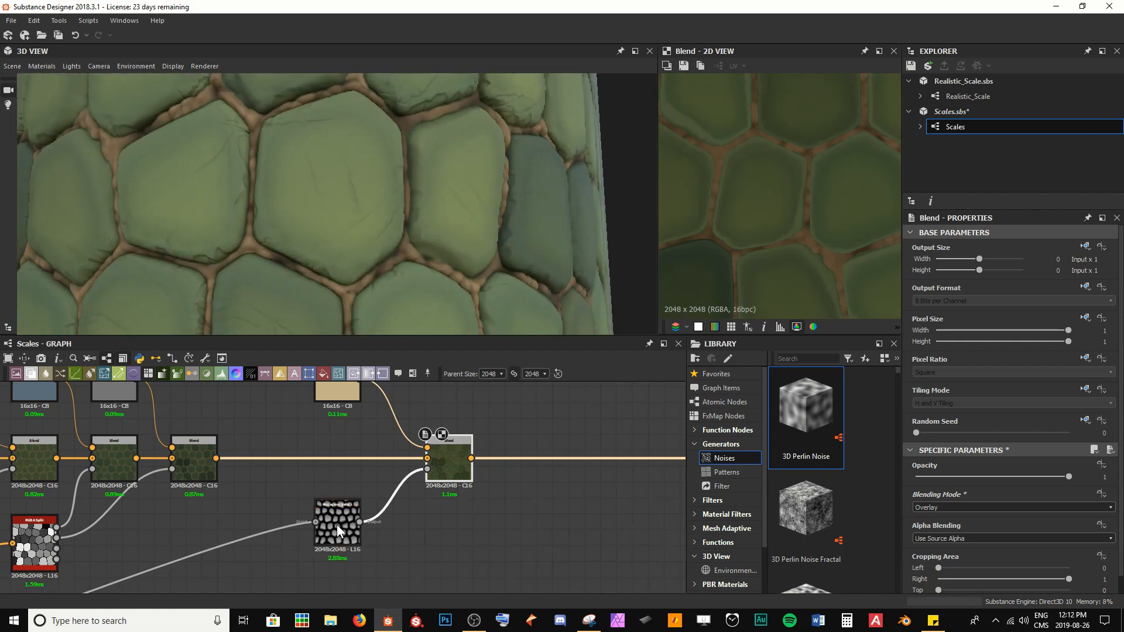
pyautogui.moveTo(338, 387); pyautogui.dragTo(345, 413, button='middle')
pyautogui.click(345, 413)
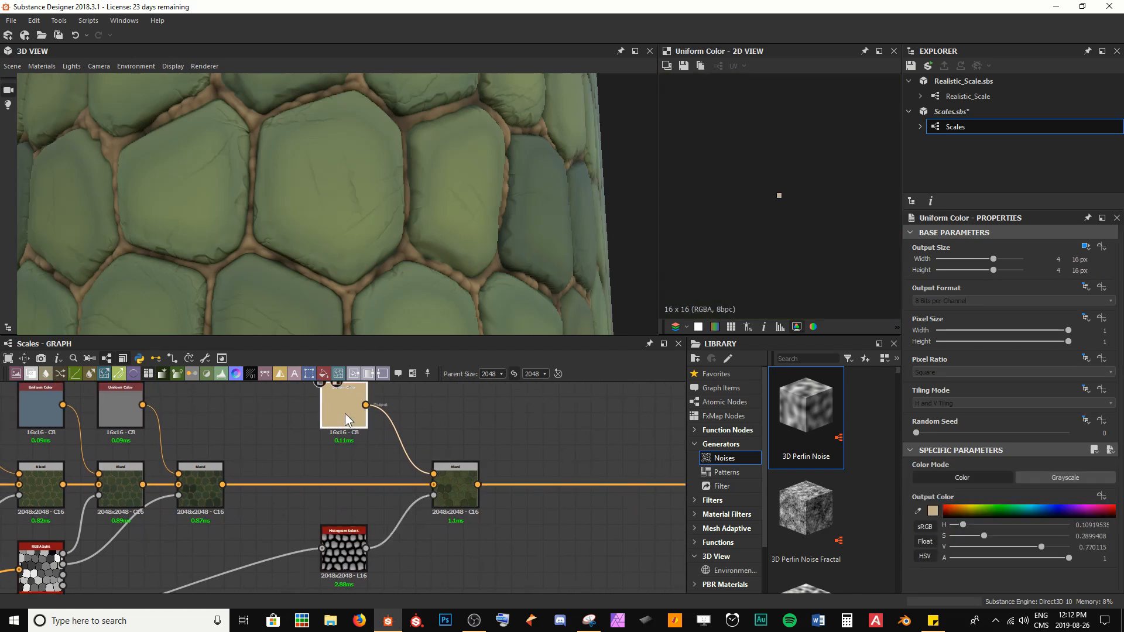
pyautogui.click(933, 510)
pyautogui.click(507, 399)
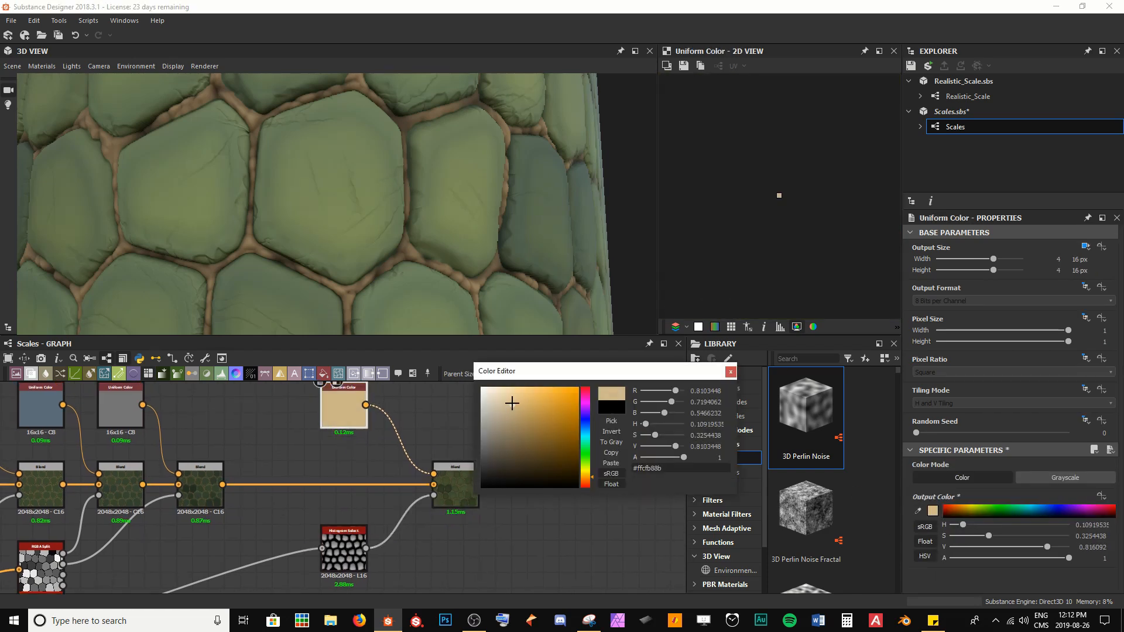
pyautogui.moveTo(508, 399); pyautogui.dragTo(506, 388)
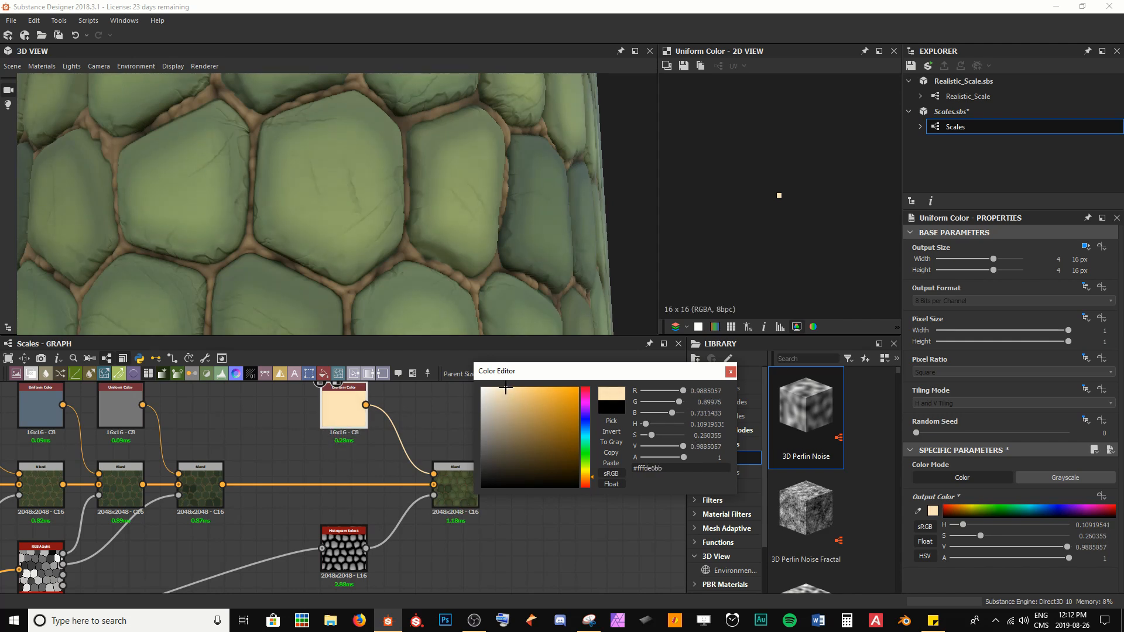
pyautogui.click(730, 372)
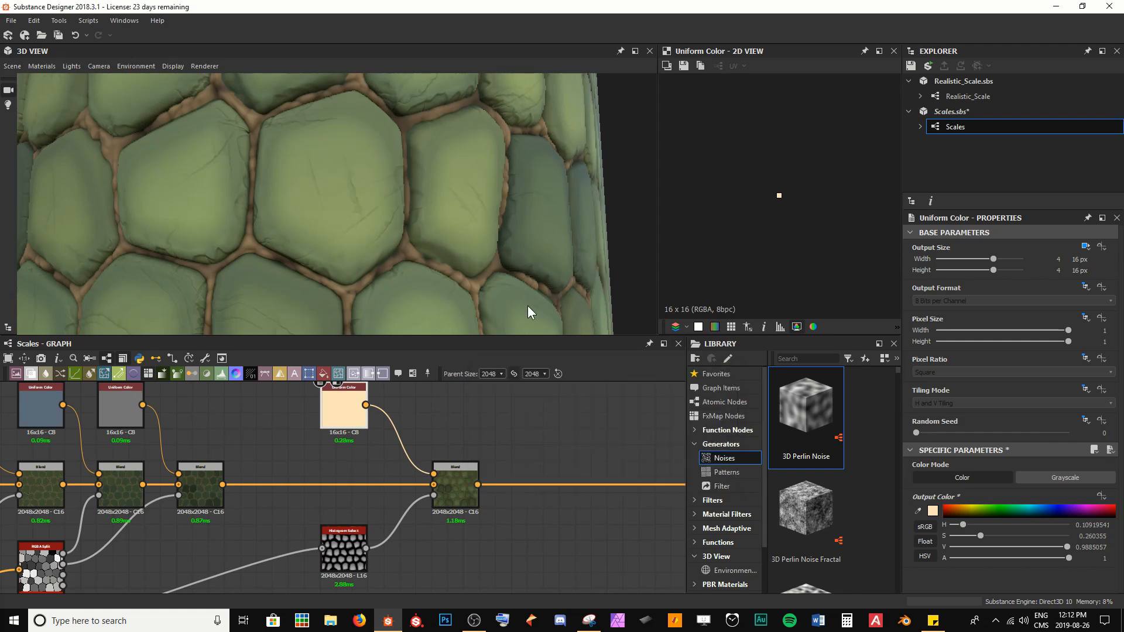
# Step: Adjust the Histogram Select node's Position to 0.79 and Range to 0.2
pyautogui.moveTo(528, 307); pyautogui.dragTo(370, 109)
pyautogui.moveTo(319, 240); pyautogui.dragTo(304, 209)
pyautogui.doubleClick(346, 583)
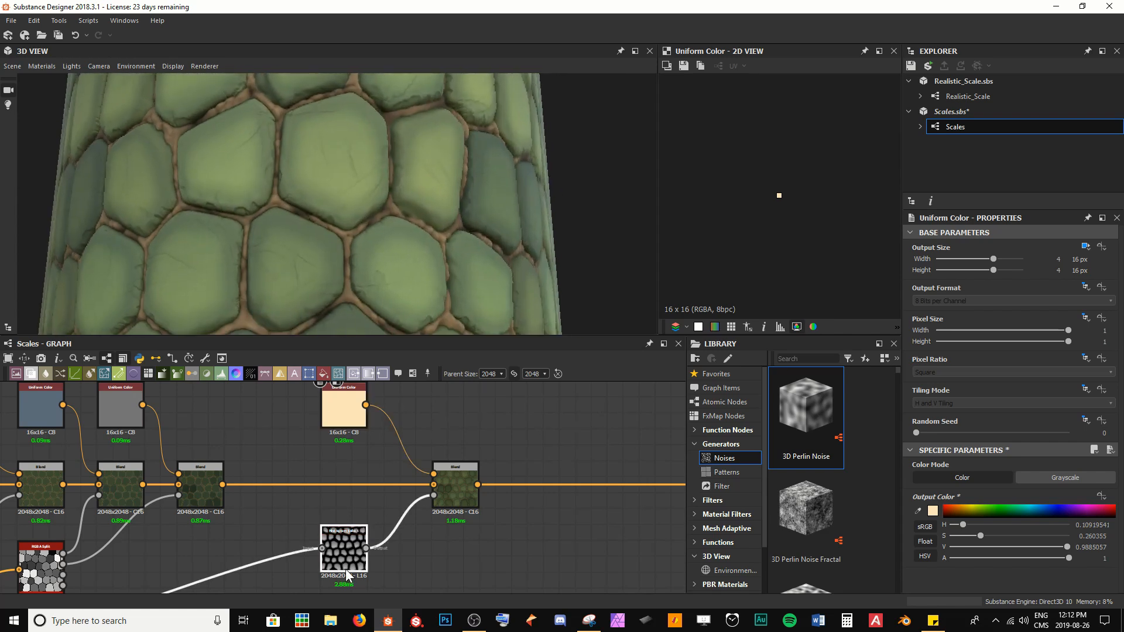
pyautogui.moveTo(947, 521)
pyautogui.mouseDown()
pyautogui.moveTo(969, 519)
pyautogui.moveTo(947, 519)
pyautogui.mouseUp()
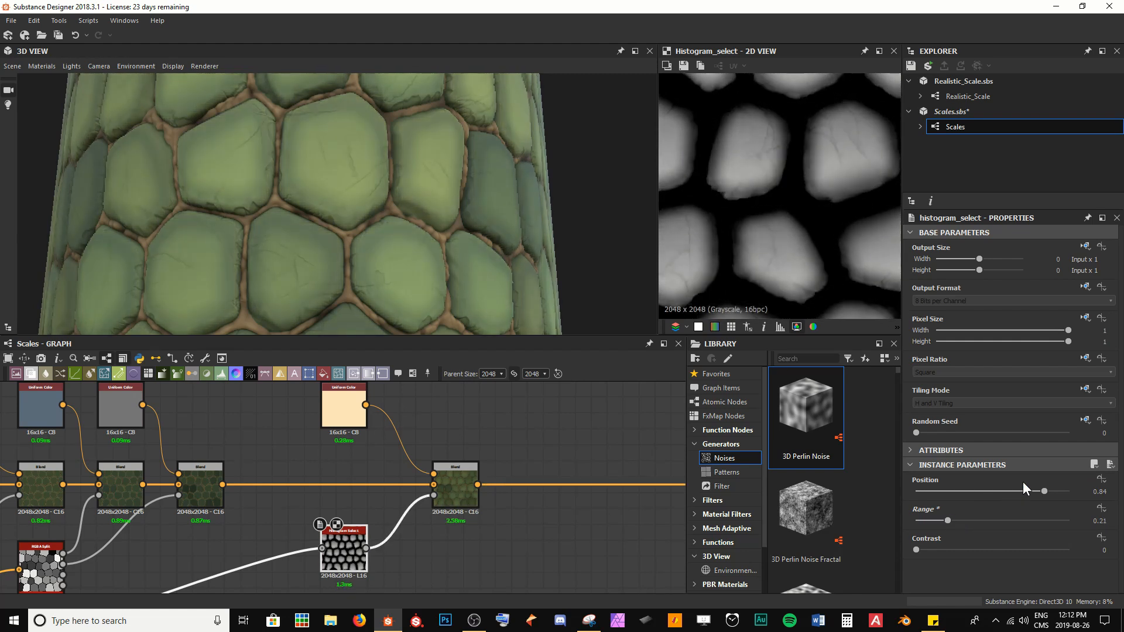
pyautogui.moveTo(1044, 491); pyautogui.dragTo(1038, 486)
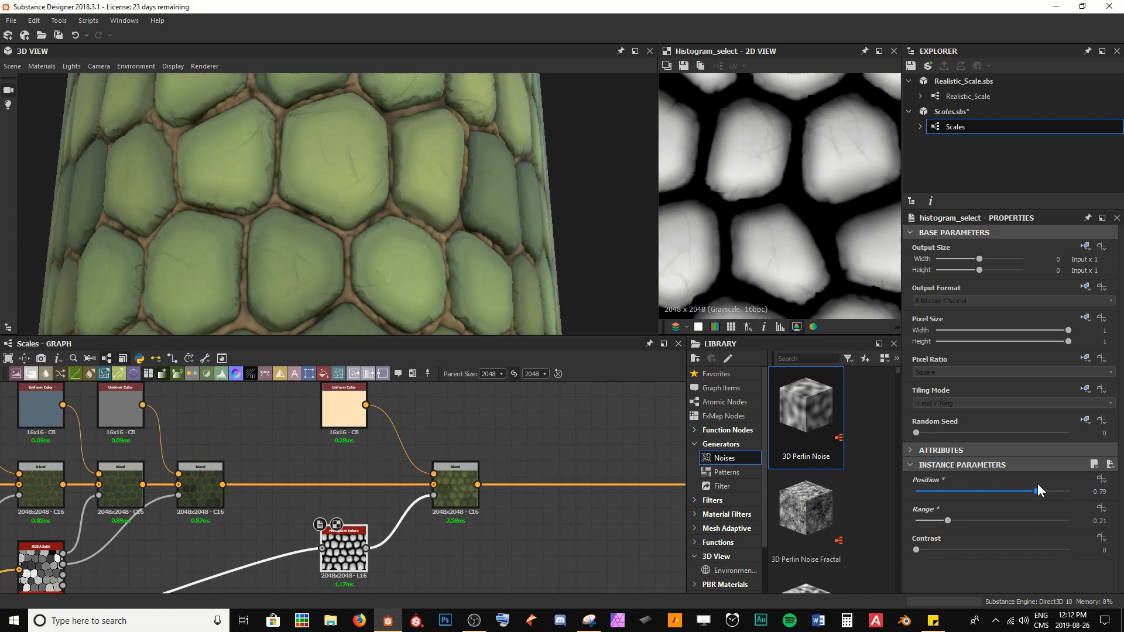
pyautogui.moveTo(949, 521); pyautogui.dragTo(807, 554)
# Step: Inspect the scale material from different angles and distances in the 3D view
pyautogui.moveTo(563, 540); pyautogui.dragTo(589, 550)
pyautogui.scroll(-5, 352, 230)
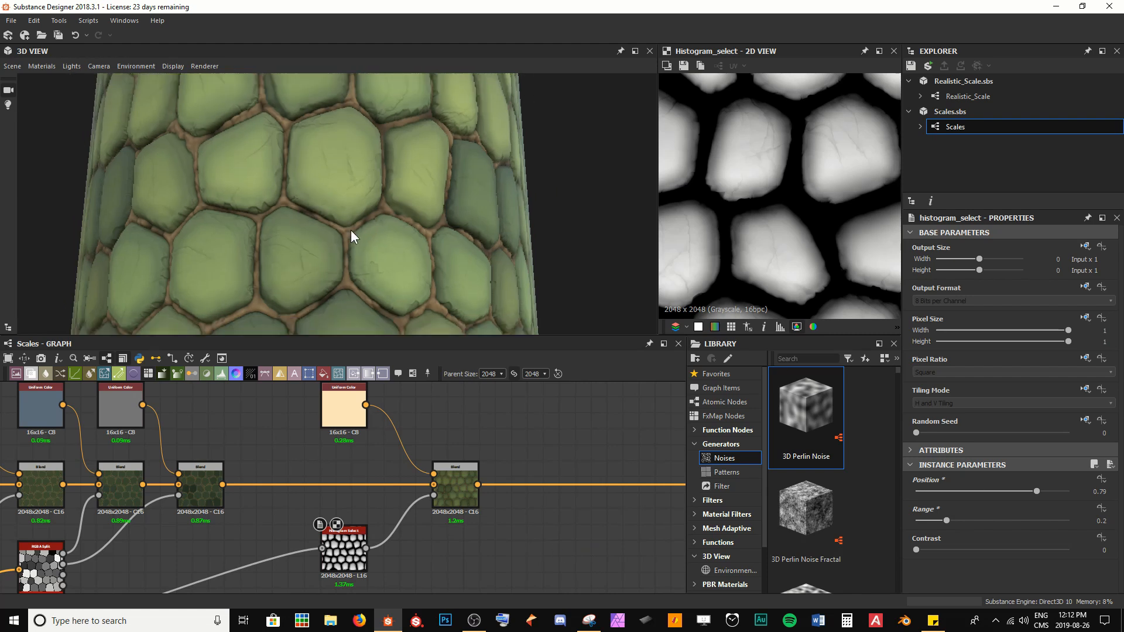
pyautogui.moveTo(360, 221); pyautogui.dragTo(338, 241)
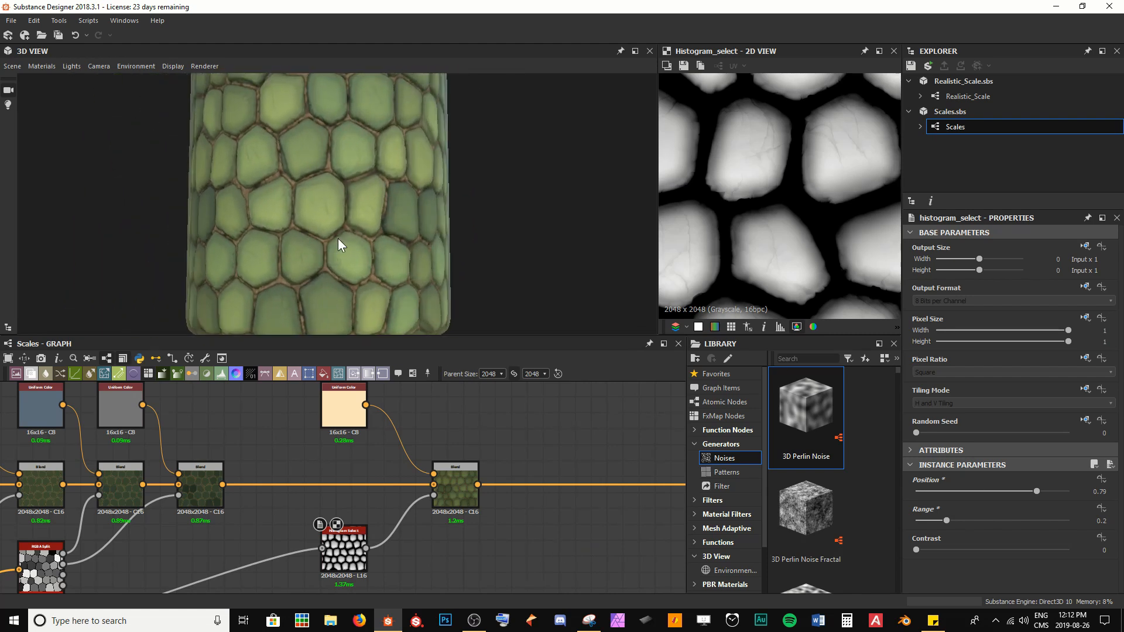
pyautogui.moveTo(397, 401); pyautogui.dragTo(307, 409, button='middle')
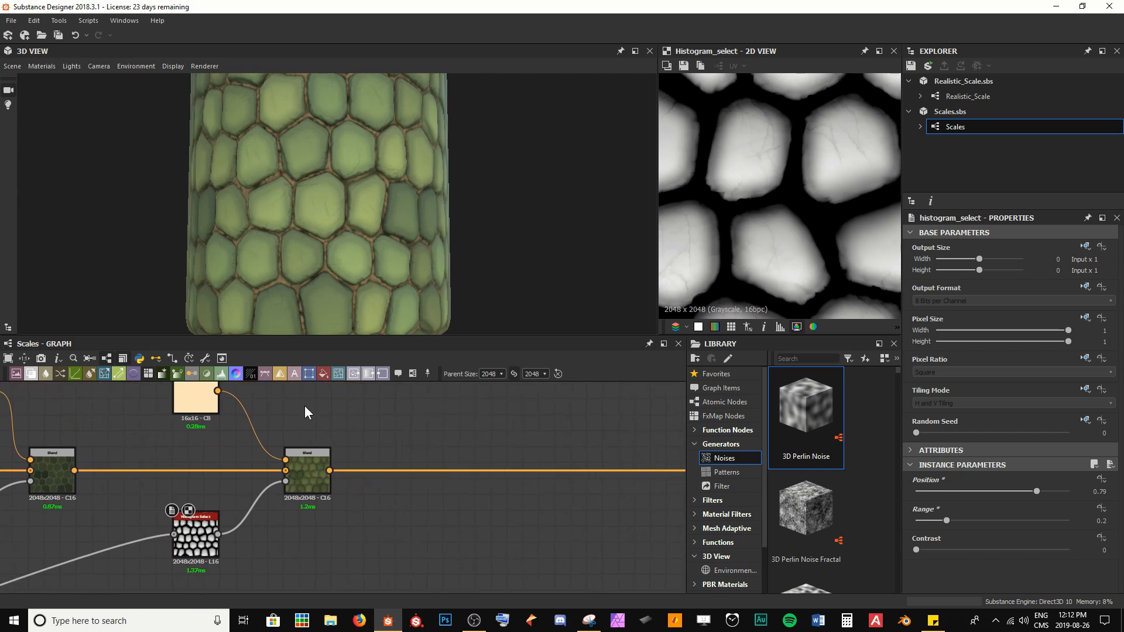
pyautogui.scroll(2, 356, 199)
pyautogui.scroll(5, 333, 217)
pyautogui.moveTo(335, 217); pyautogui.dragTo(340, 174)
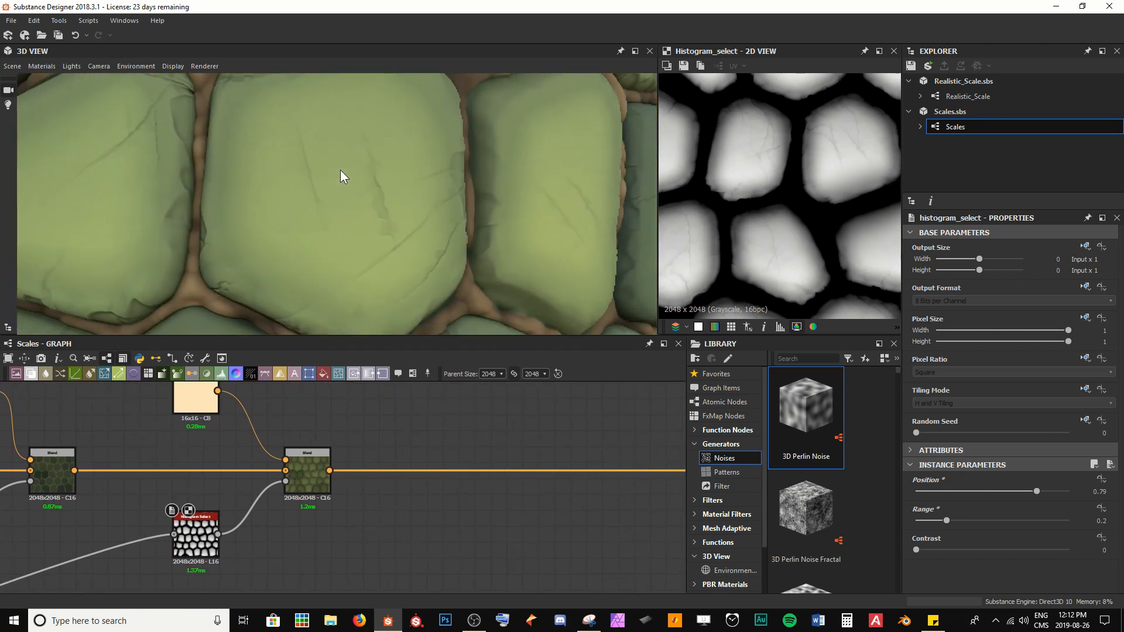
pyautogui.scroll(-2, 391, 221)
pyautogui.scroll(-2, 391, 217)
# Step: Add another Blend node after the highlight Blend on the main colour chain
pyautogui.click(314, 486)
pyautogui.press('space')
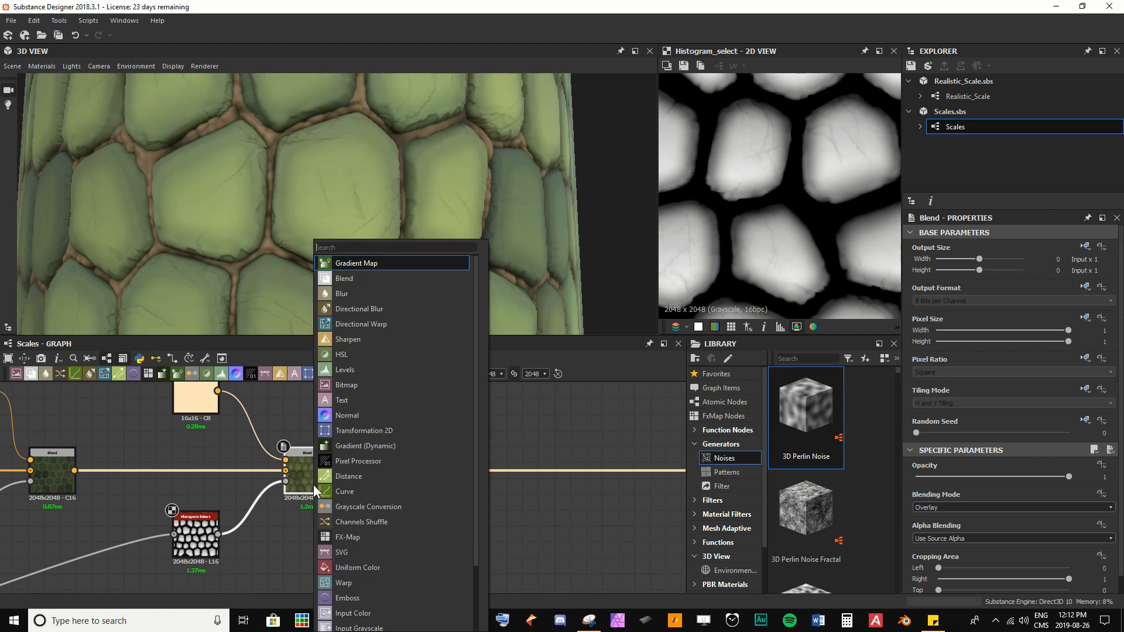
pyautogui.press('Escape')
pyautogui.moveTo(384, 464); pyautogui.dragTo(497, 467)
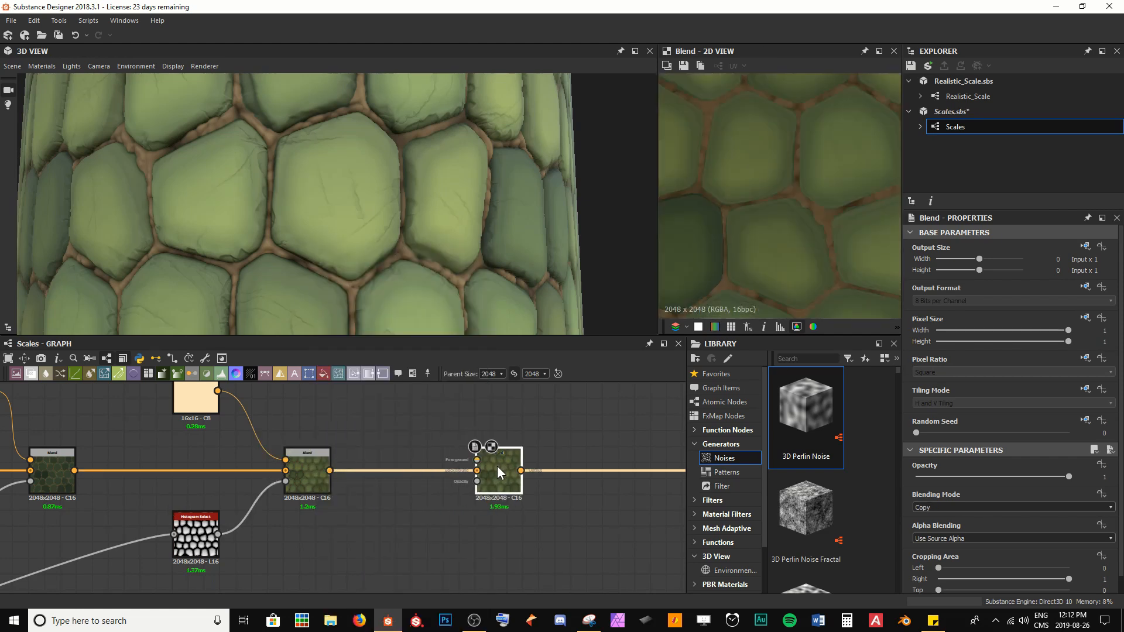
# Step: Duplicate the cream Uniform Color node and connect the copy to the newest Blend node's foreground input
pyautogui.moveTo(351, 449); pyautogui.dragTo(295, 511, button='middle')
pyautogui.click(146, 457)
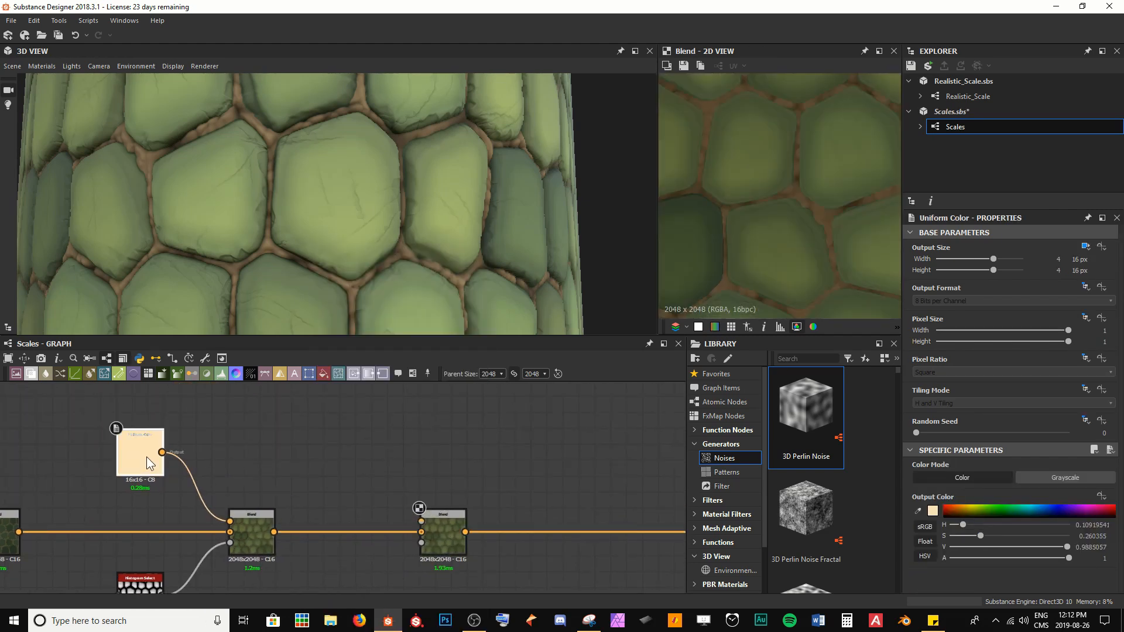
pyautogui.hotkey('ctrl', 'd')
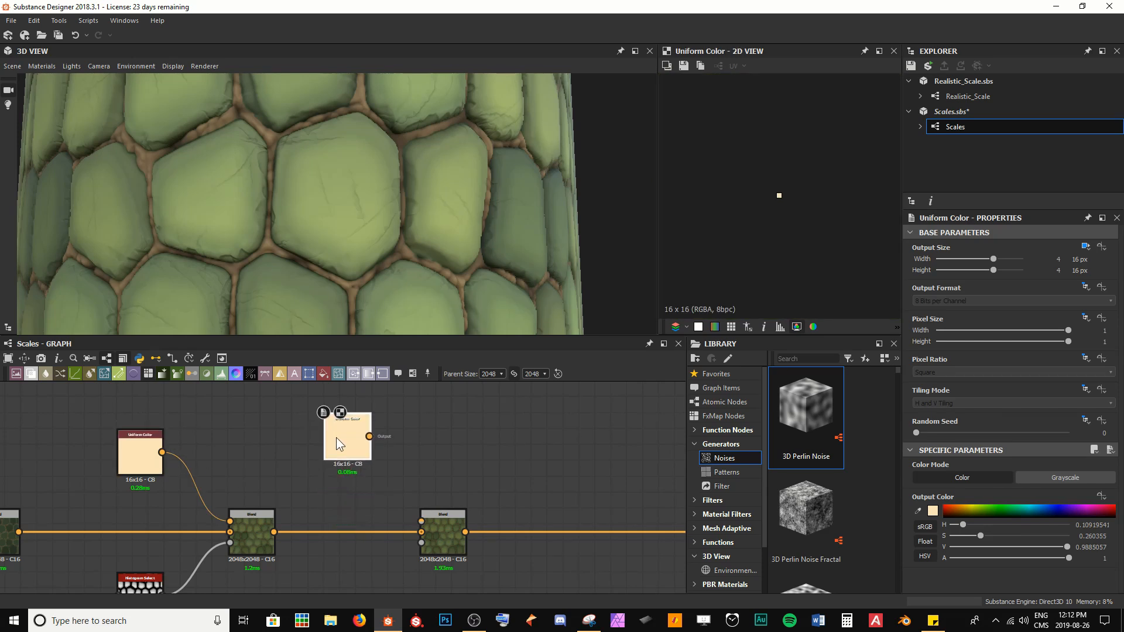
pyautogui.click(338, 445)
pyautogui.moveTo(369, 452); pyautogui.dragTo(421, 522)
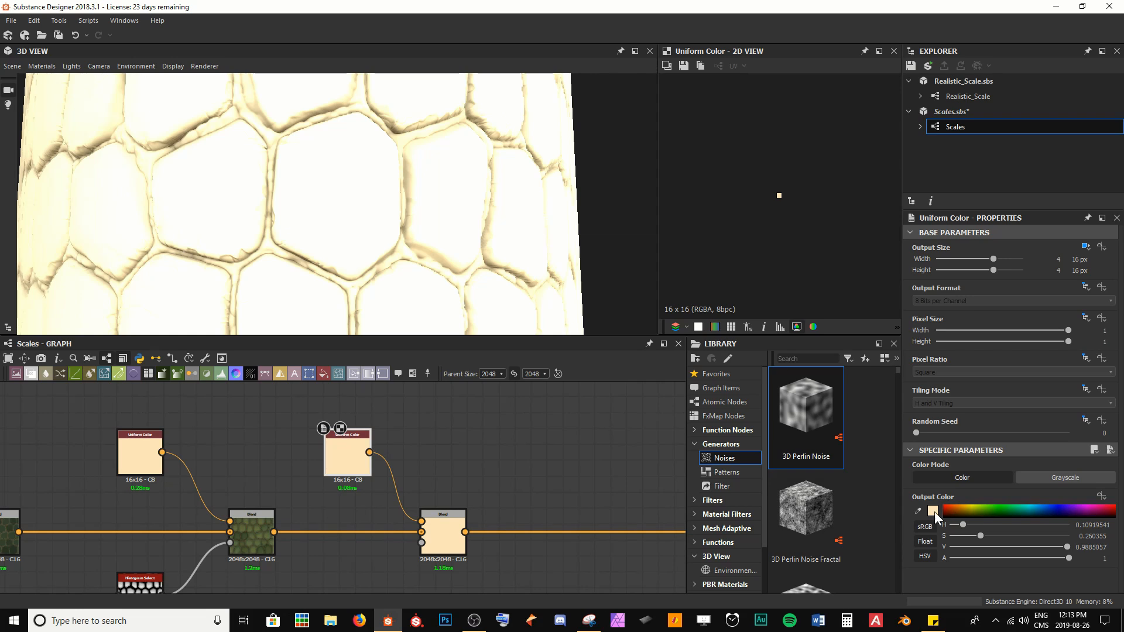
# Step: Set the duplicated Uniform Color node's output colour to a dark brown
pyautogui.click(933, 511)
pyautogui.click(556, 463)
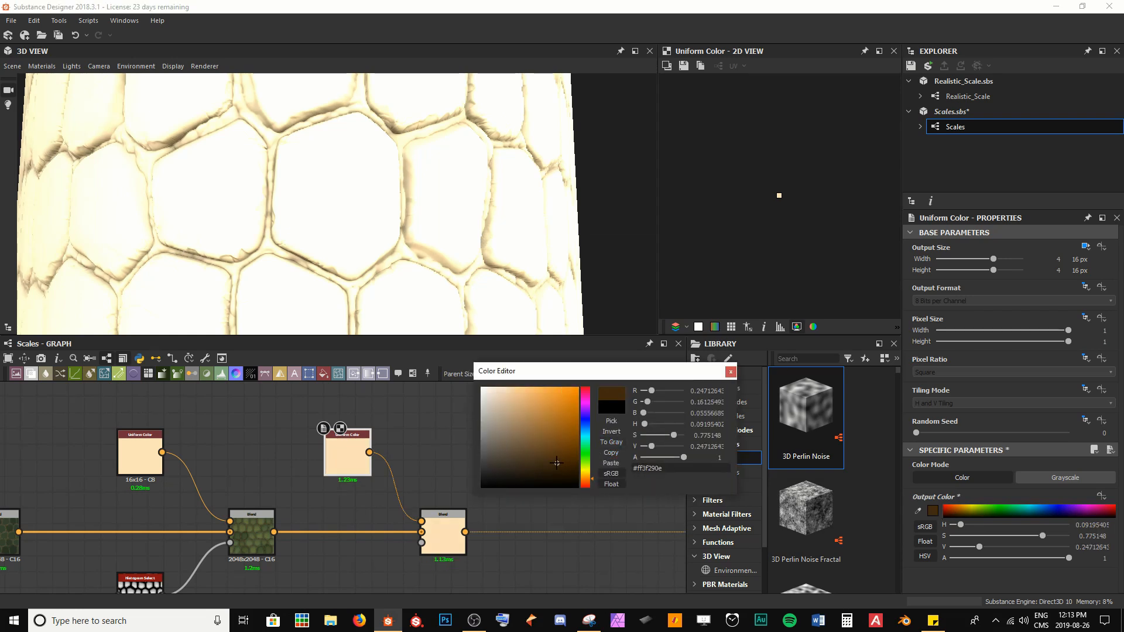
pyautogui.moveTo(556, 463); pyautogui.dragTo(525, 468)
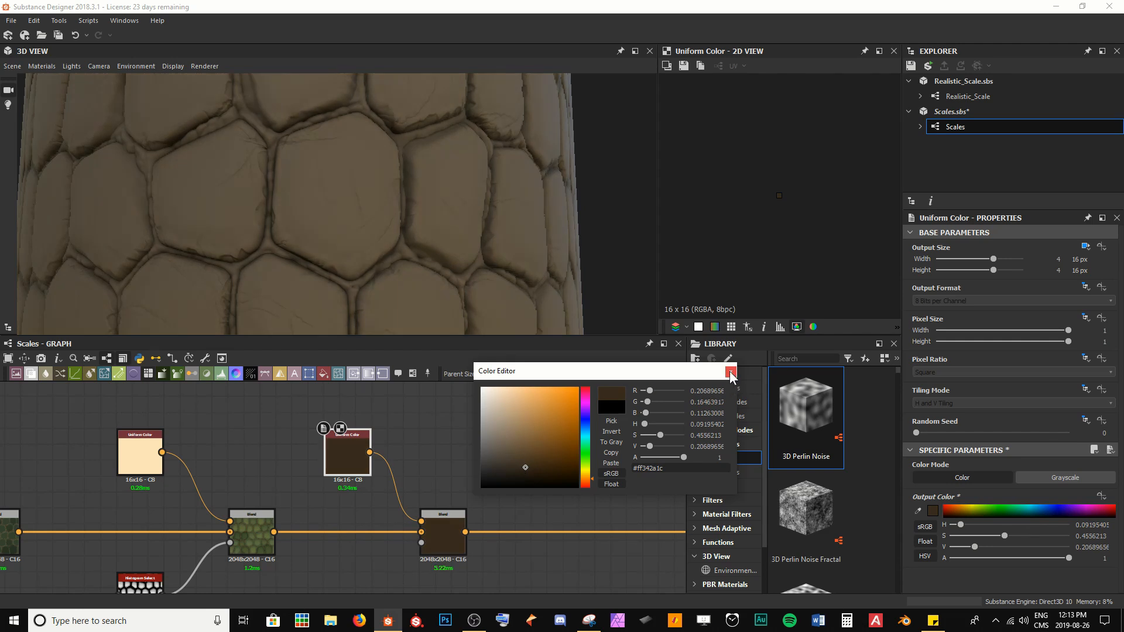
pyautogui.click(730, 372)
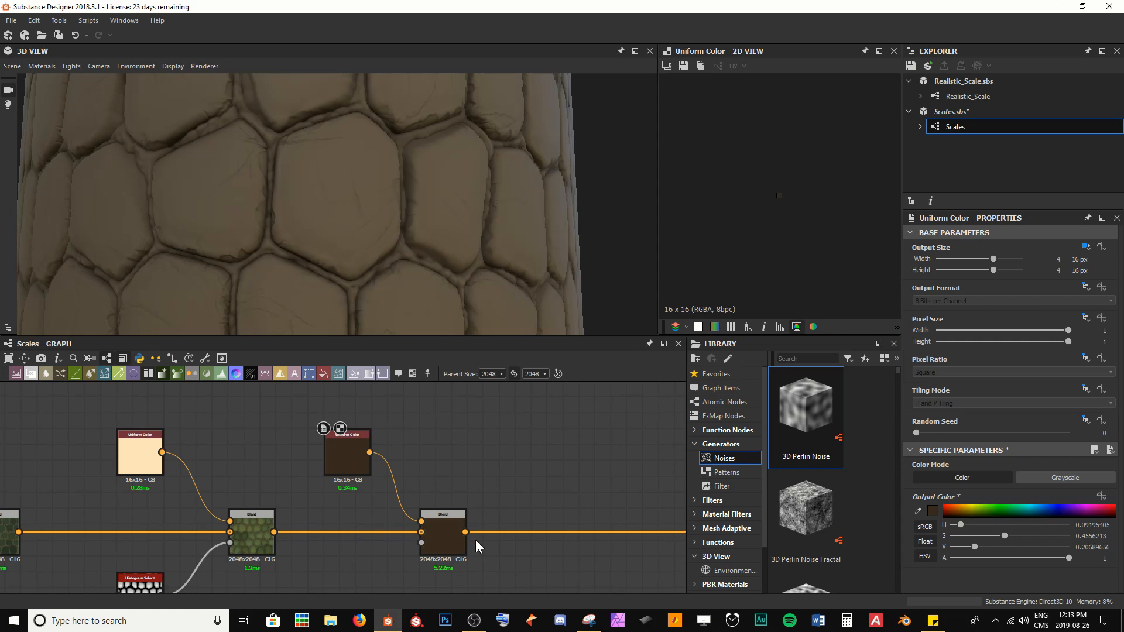
# Step: Set the Normal node's Intensity to 10
pyautogui.scroll(-5, 437, 465)
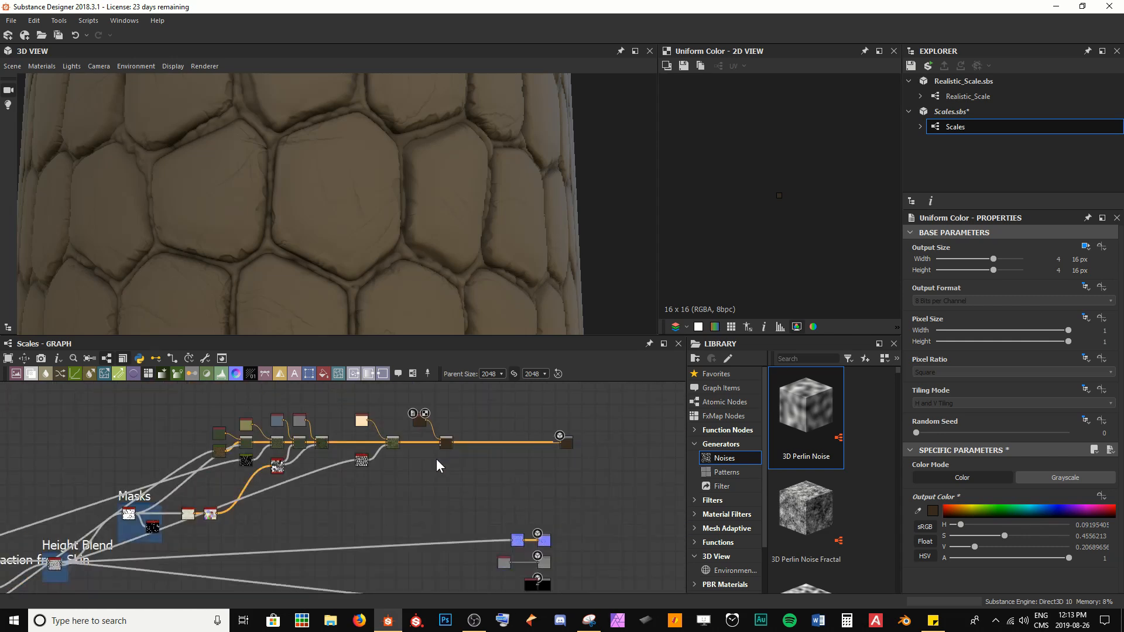
pyautogui.moveTo(518, 540); pyautogui.dragTo(329, 546)
pyautogui.scroll(5, 329, 547)
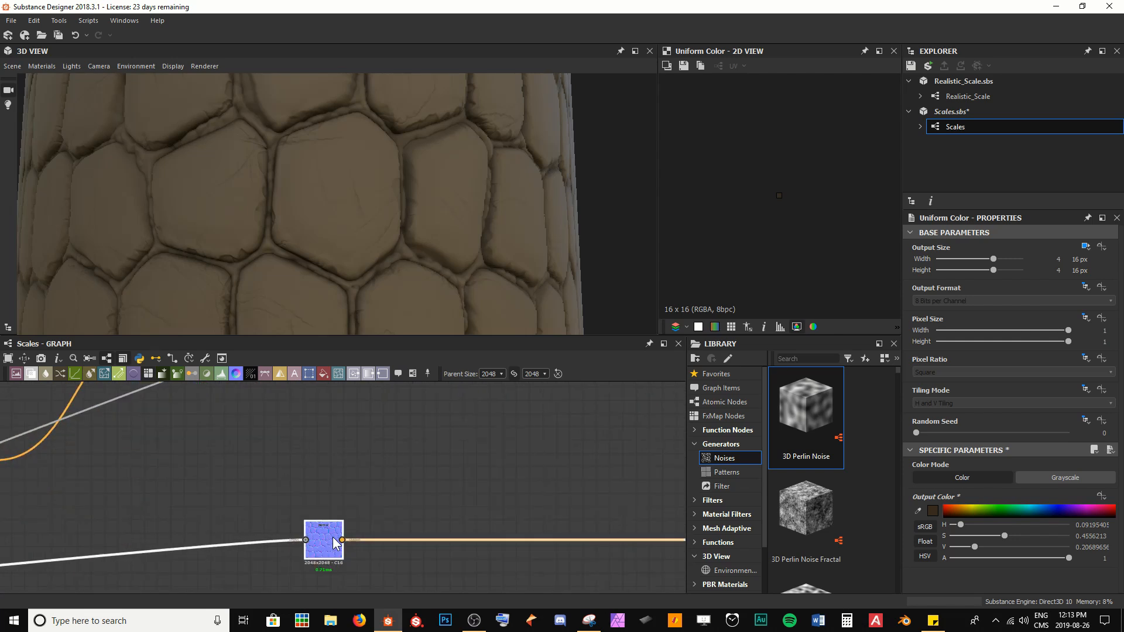
pyautogui.doubleClick(310, 523)
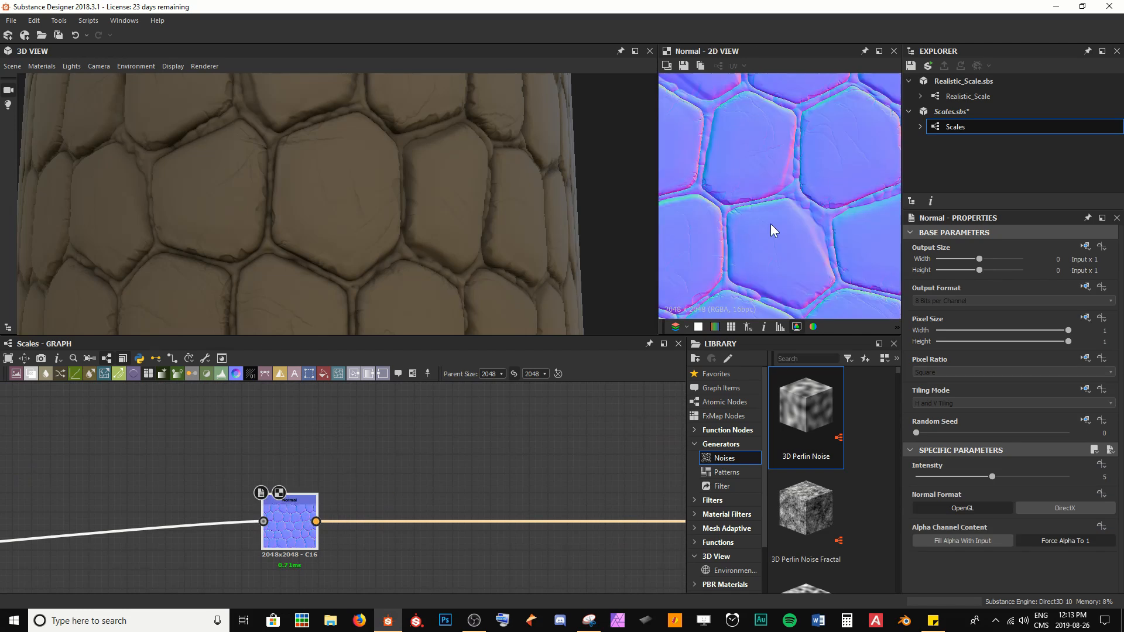
pyautogui.scroll(5, 770, 223)
pyautogui.scroll(2, 796, 212)
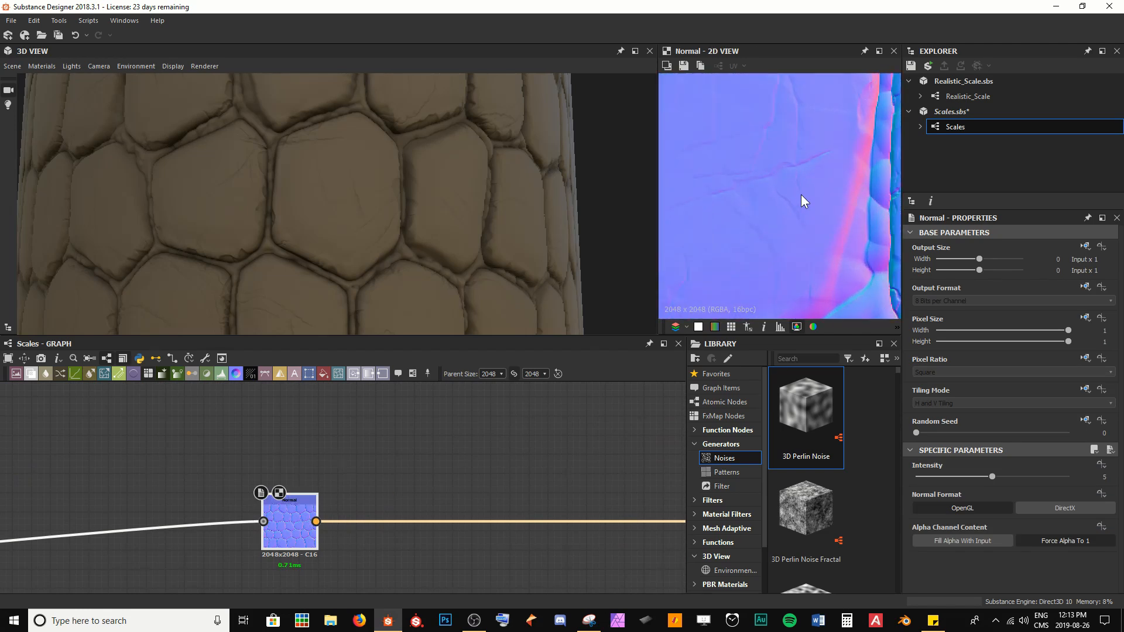
pyautogui.scroll(3, 799, 199)
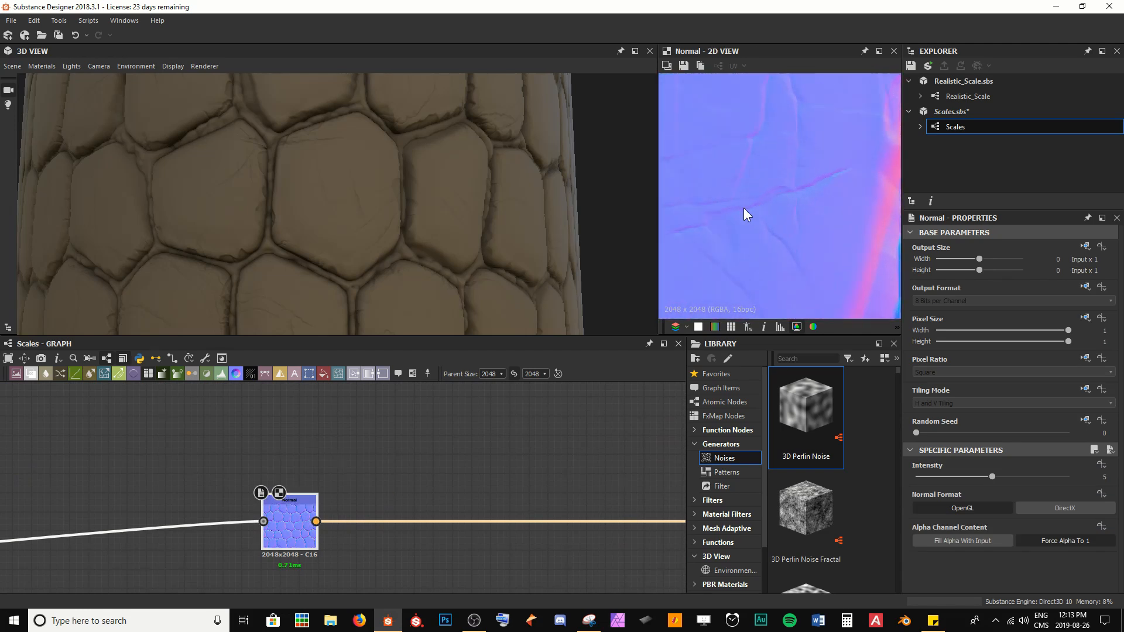
pyautogui.click(993, 477)
pyautogui.write('10')
pyautogui.press('Return')
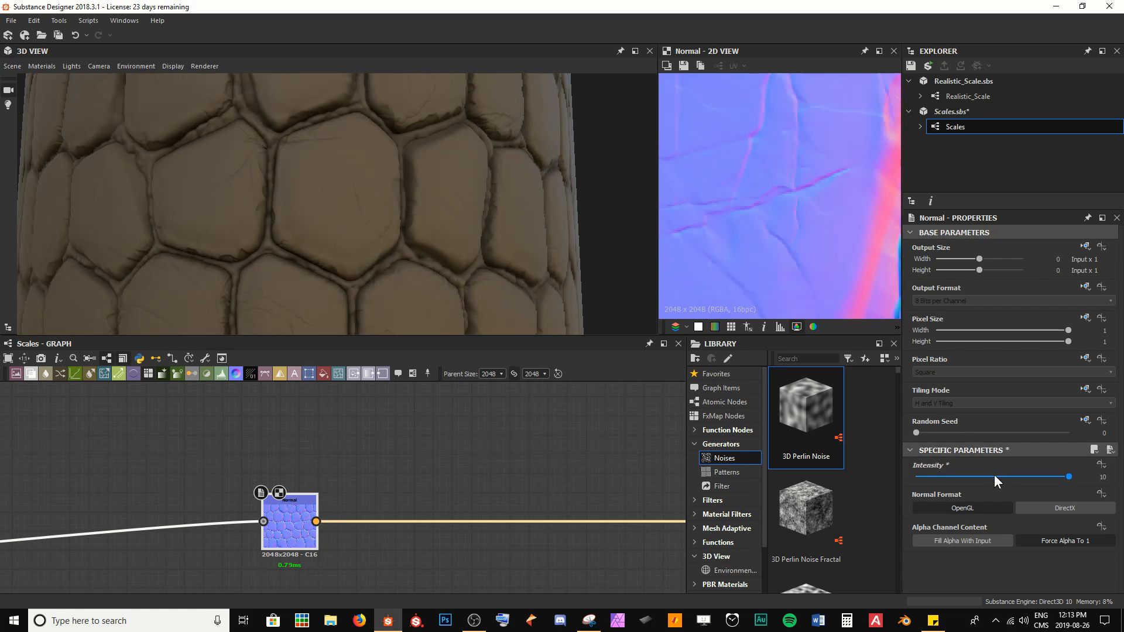
# Step: Save the Scales package
pyautogui.hotkey('ctrl', 's')
pyautogui.scroll(-5, 328, 264)
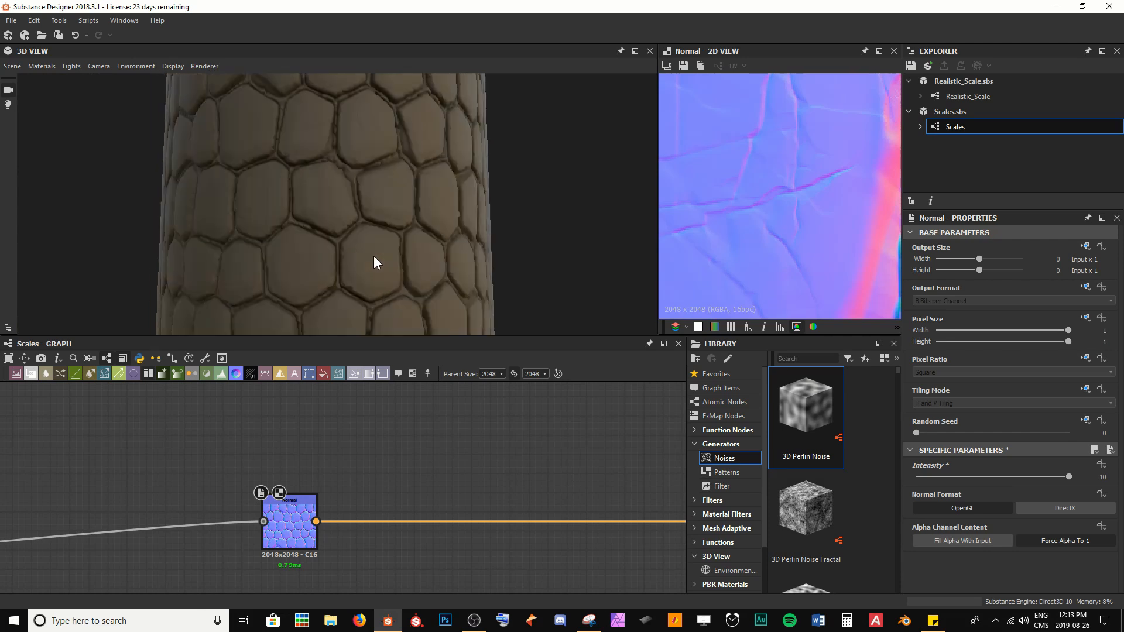
pyautogui.scroll(3, 318, 255)
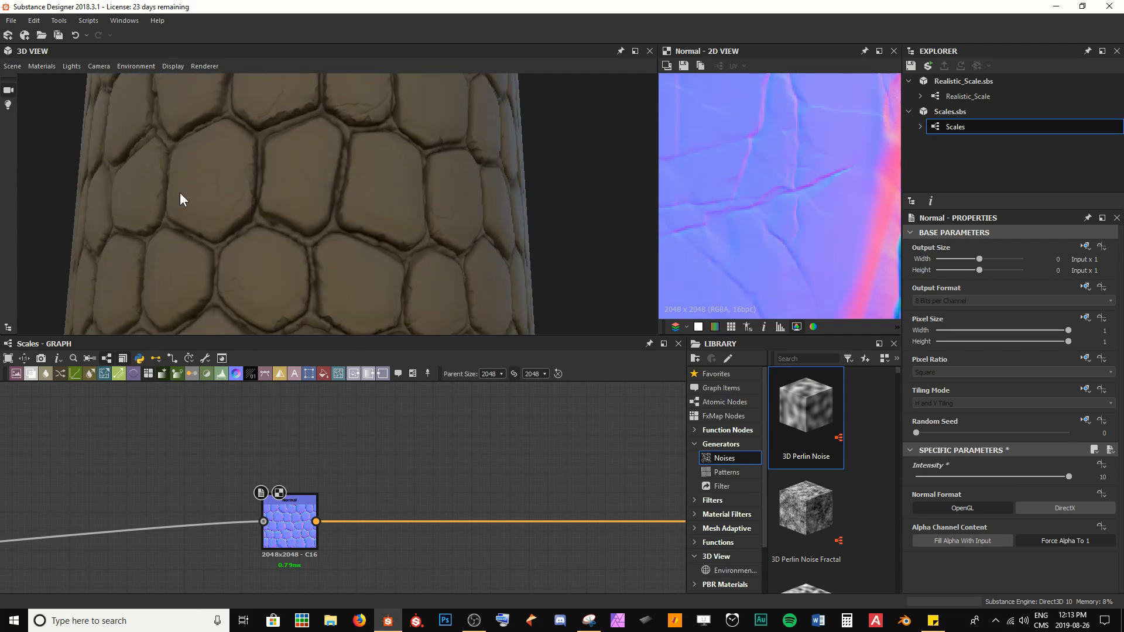
pyautogui.moveTo(286, 287); pyautogui.dragTo(292, 206)
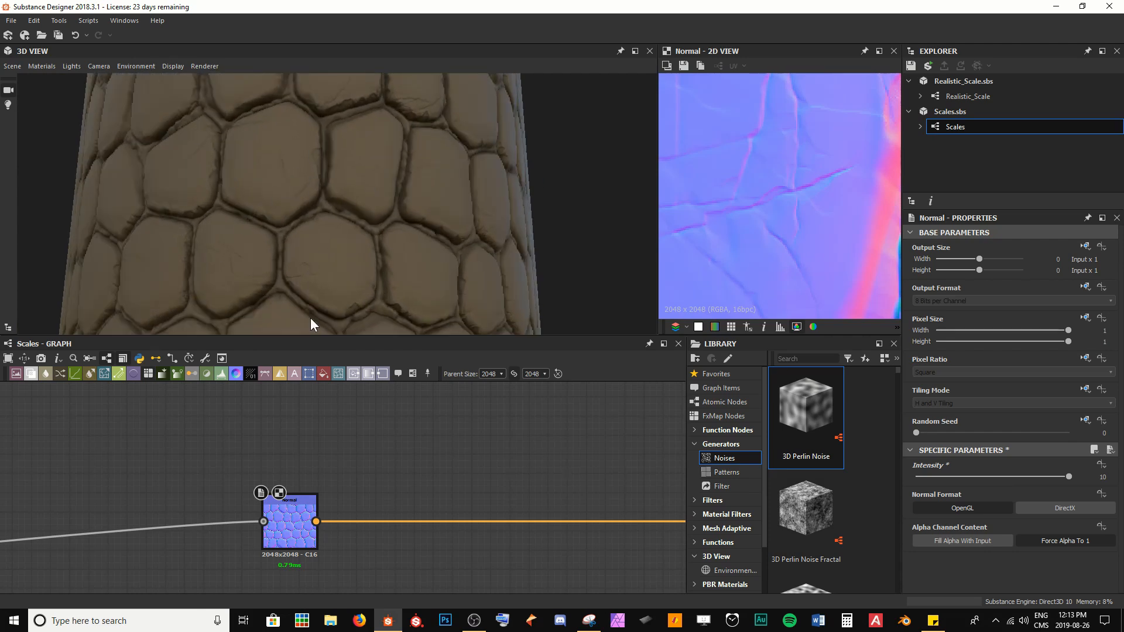
pyautogui.moveTo(315, 294); pyautogui.dragTo(329, 357)
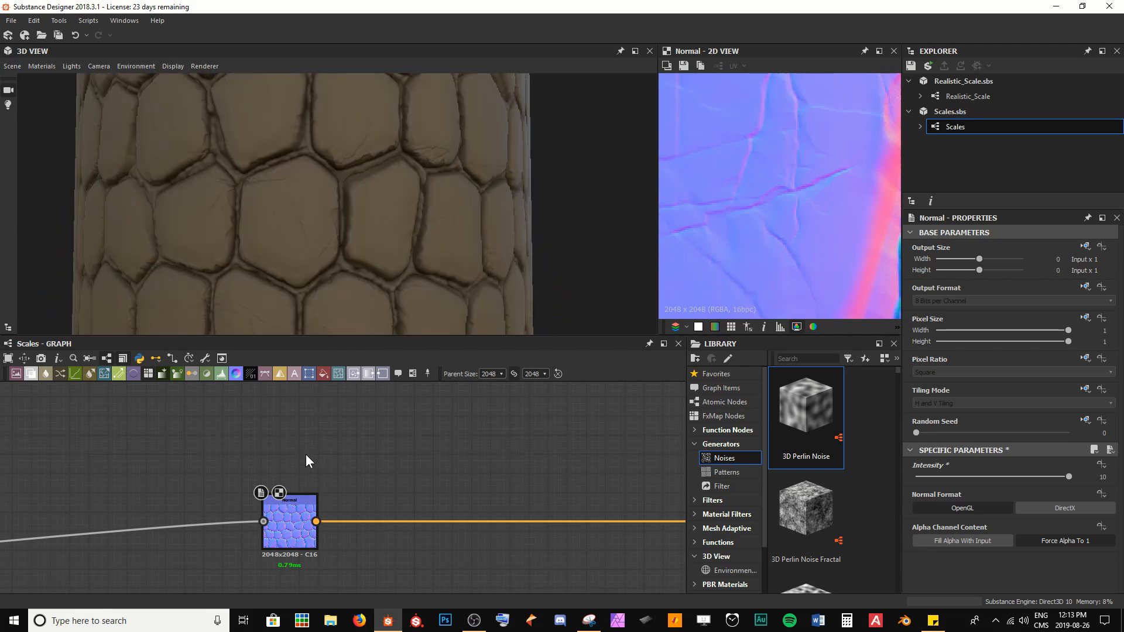
pyautogui.scroll(-4, 695, 237)
pyautogui.moveTo(723, 235); pyautogui.dragTo(789, 226, button='middle')
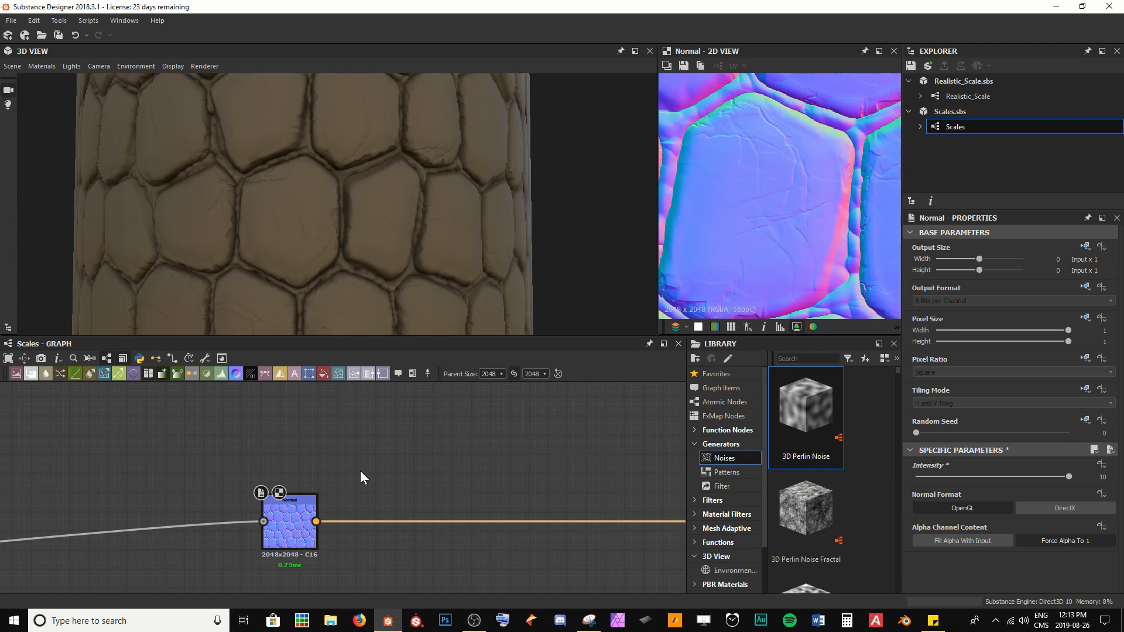
# Step: Add a Curvature node and feed it from the Normal node's output
pyautogui.press('space')
pyautogui.write('curva')
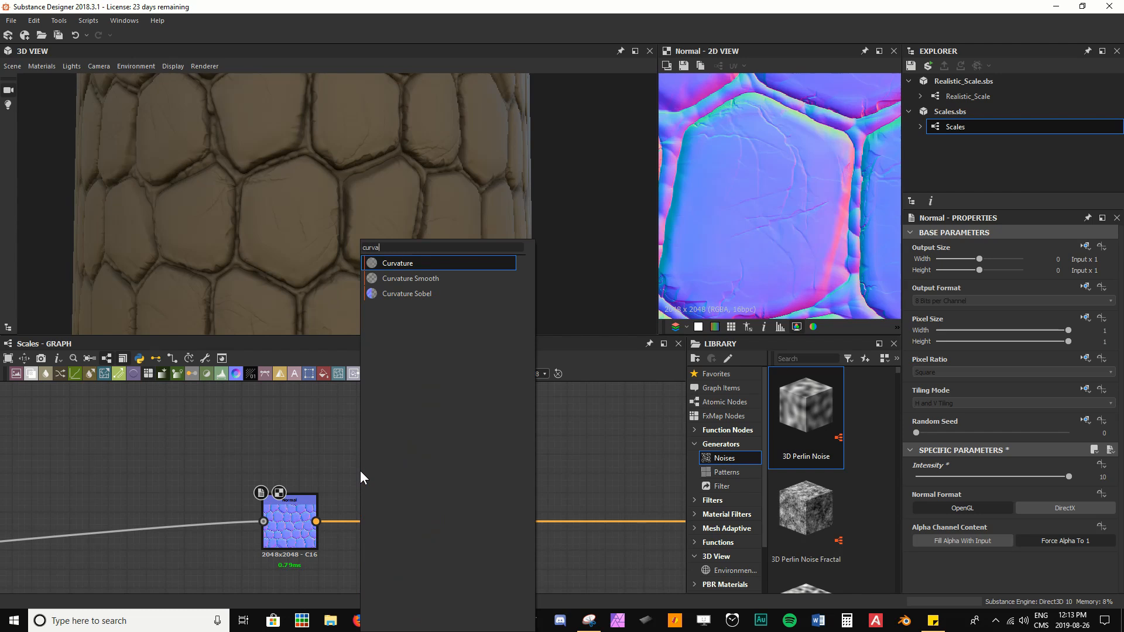
pyautogui.press('Return')
pyautogui.moveTo(317, 521); pyautogui.dragTo(383, 454)
pyautogui.scroll(4, 846, 164)
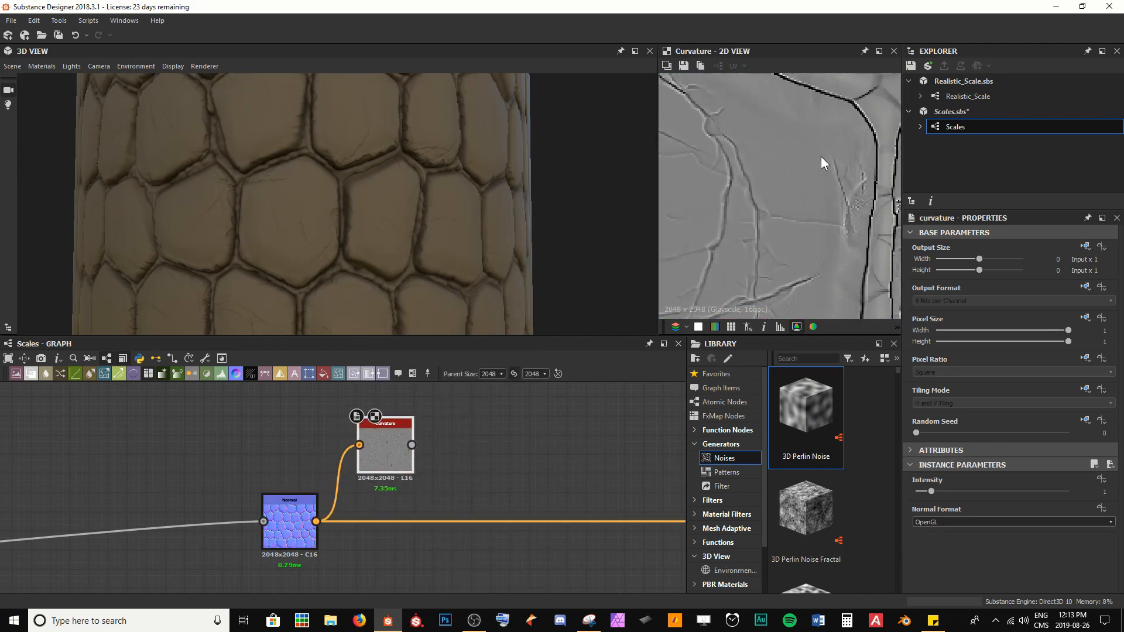
# Step: Compare the Normal and Curvature previews and move the Curvature node up beside the latest Blend node
pyautogui.moveTo(820, 157); pyautogui.dragTo(785, 143, button='middle')
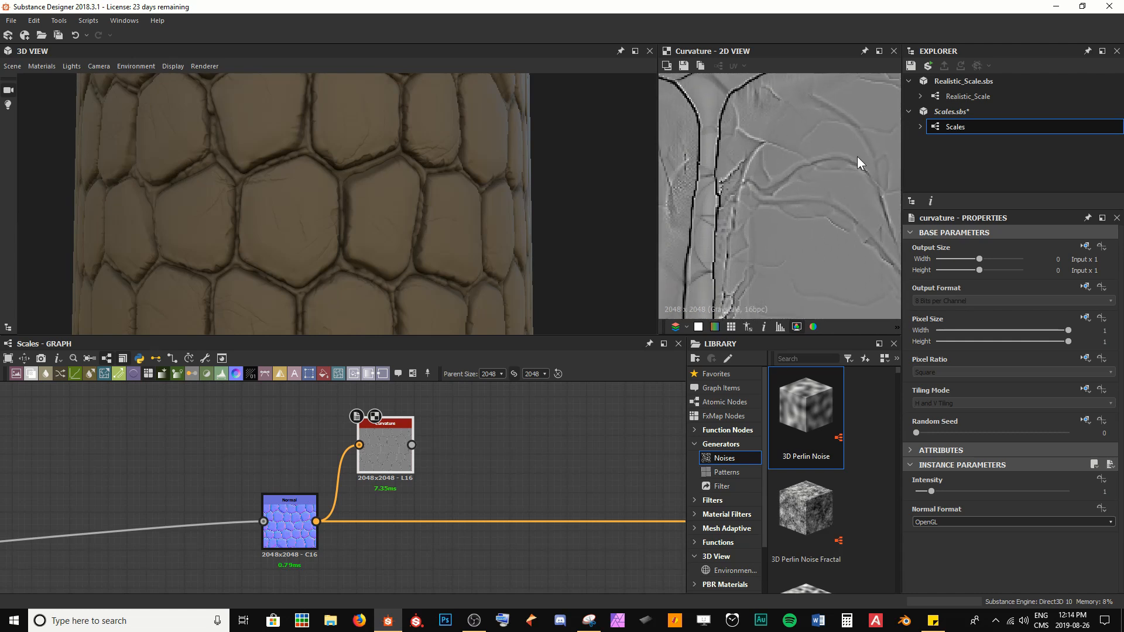
pyautogui.doubleClick(298, 536)
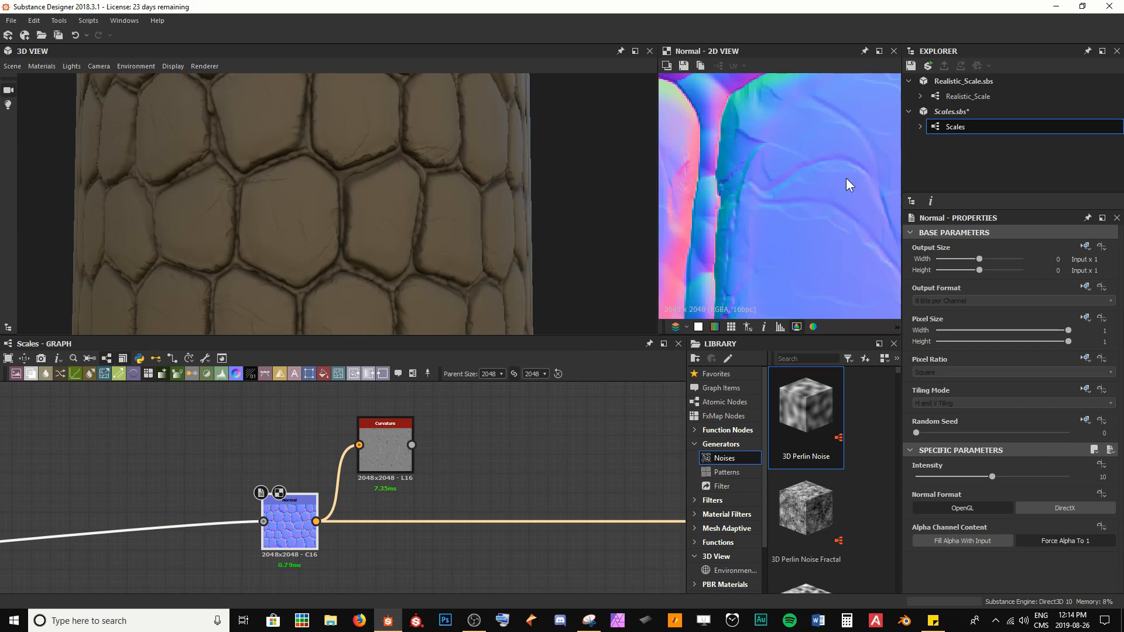
pyautogui.doubleClick(392, 446)
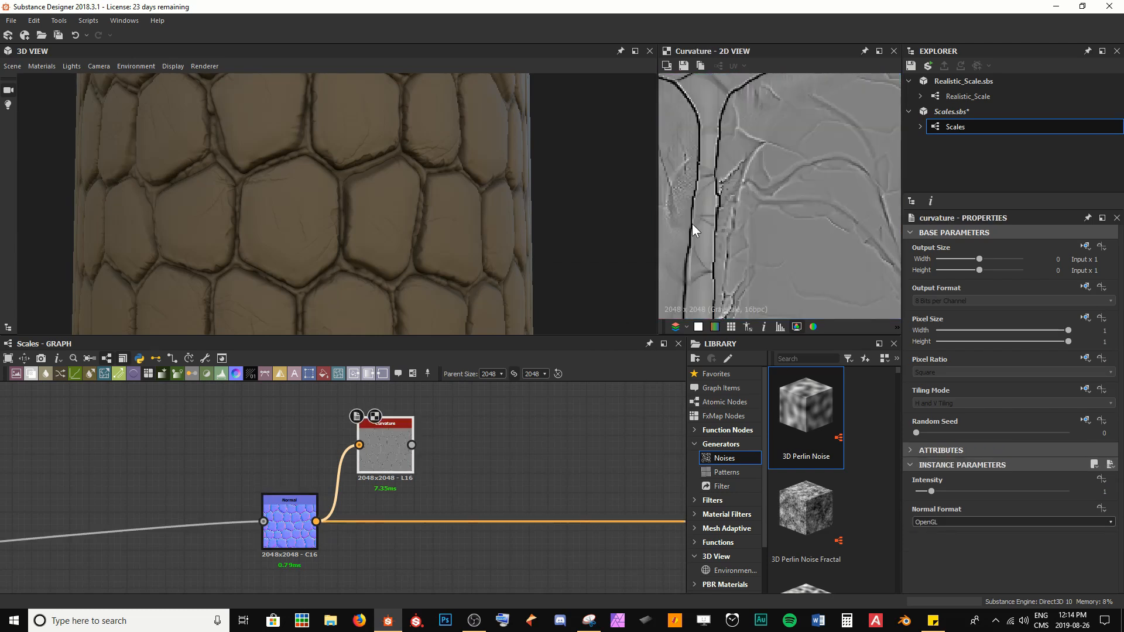
pyautogui.scroll(-3, 697, 227)
pyautogui.scroll(4, 720, 205)
pyautogui.moveTo(749, 145); pyautogui.dragTo(818, 219, button='middle')
pyautogui.scroll(-5, 441, 515)
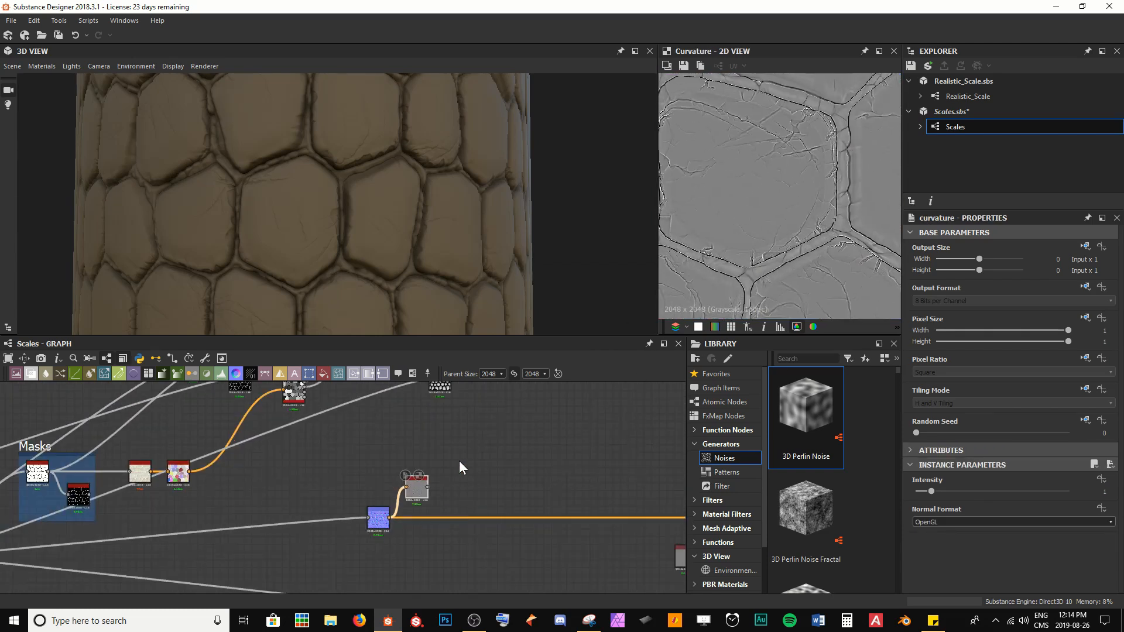
pyautogui.moveTo(459, 461); pyautogui.dragTo(388, 537, button='middle')
pyautogui.moveTo(348, 566); pyautogui.dragTo(448, 463)
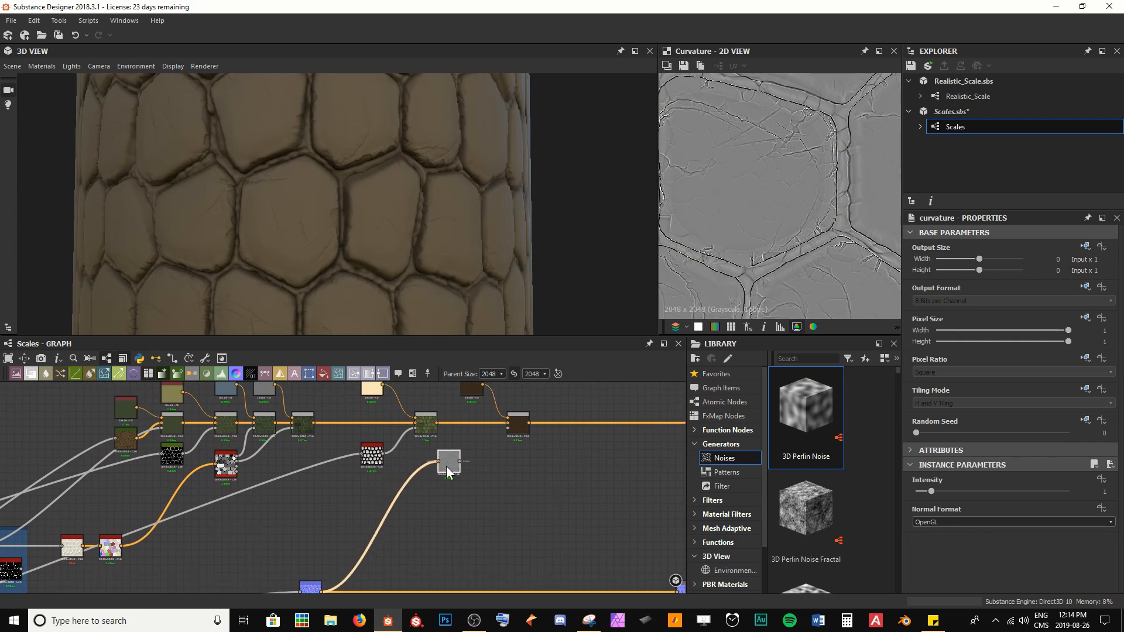
pyautogui.scroll(5, 493, 470)
pyautogui.moveTo(494, 470); pyautogui.dragTo(452, 559, button='middle')
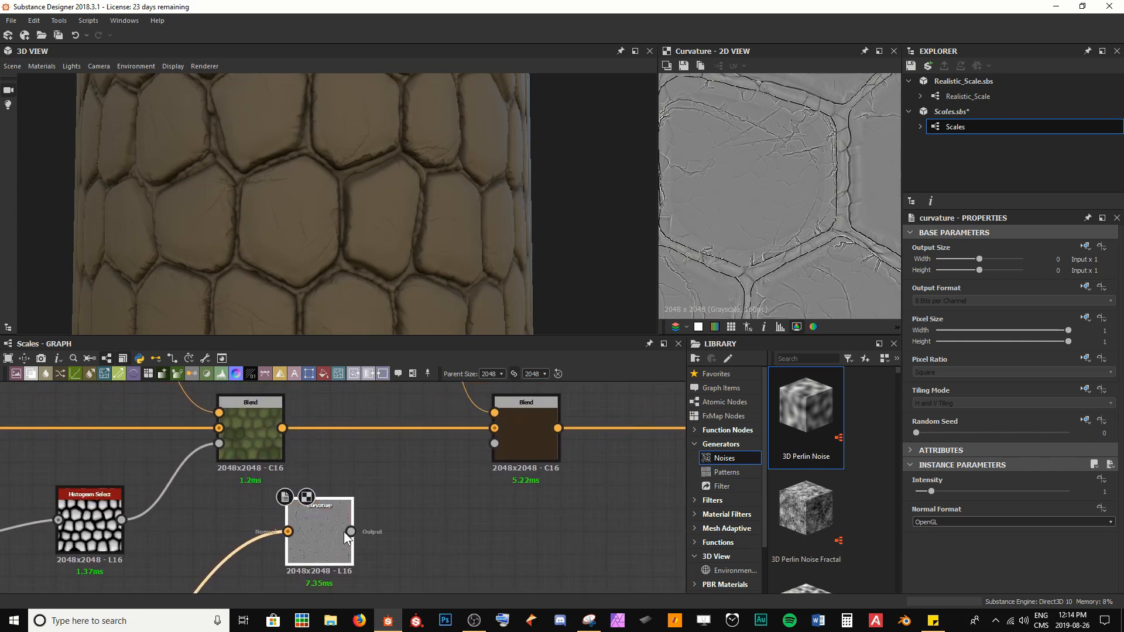
# Step: Add a Levels node after the Curvature node's output
pyautogui.moveTo(343, 532)
pyautogui.mouseDown()
pyautogui.moveTo(366, 521)
pyautogui.moveTo(335, 521)
pyautogui.mouseUp()
pyautogui.press('space')
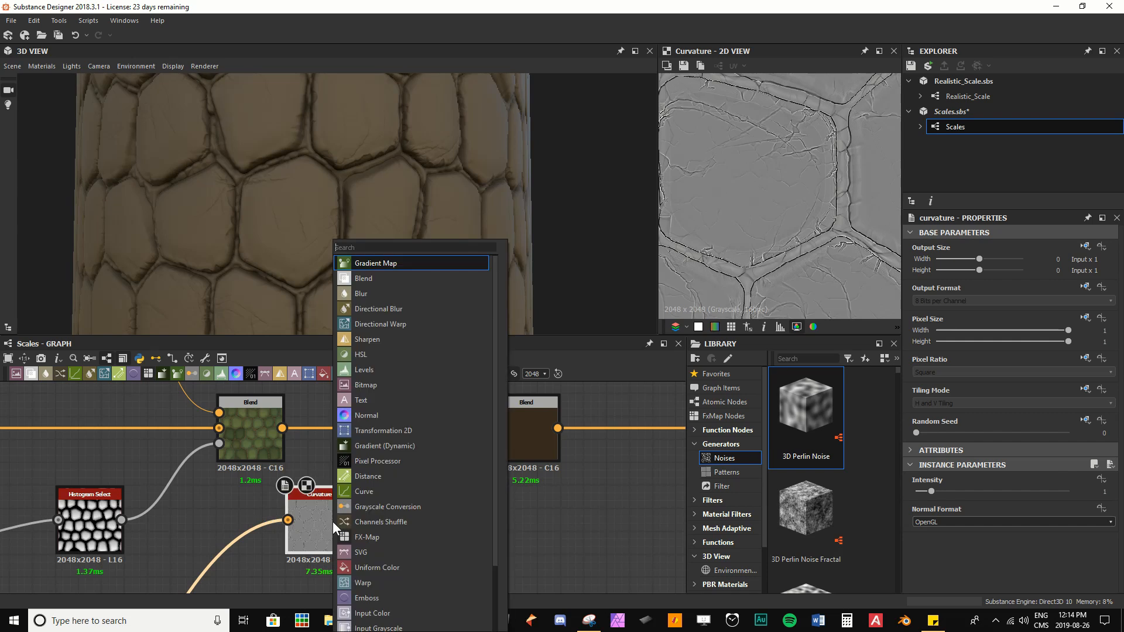
pyautogui.write('le')
pyautogui.press('Return')
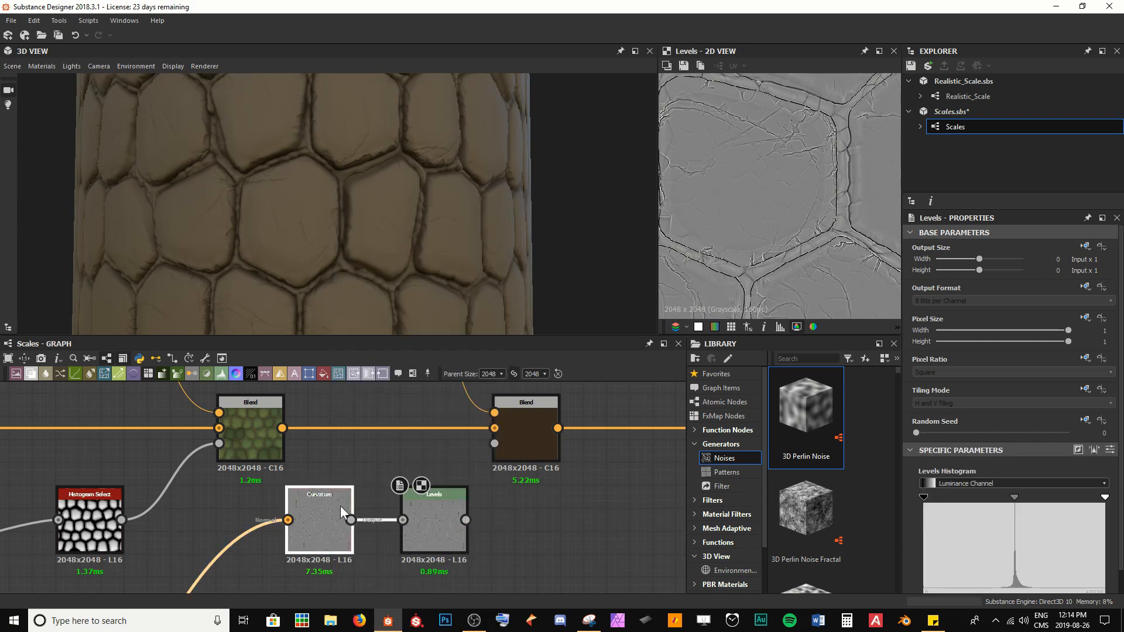
# Step: Set the Curvature node's Intensity to 2
pyautogui.click(340, 506)
pyautogui.scroll(3, 820, 135)
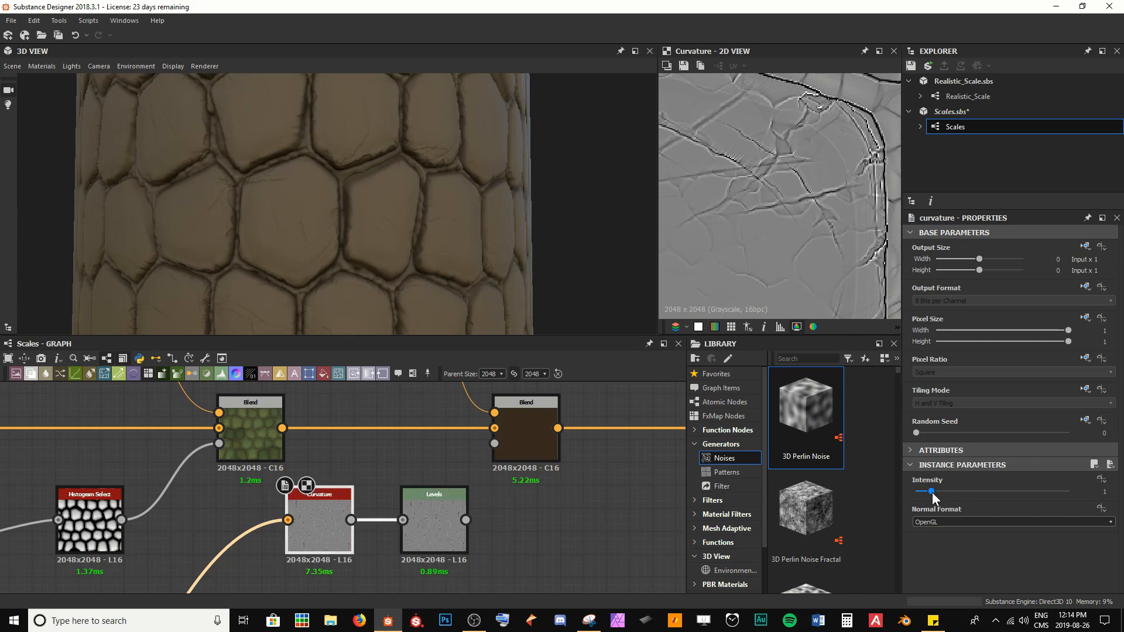
pyautogui.moveTo(931, 492)
pyautogui.mouseDown()
pyautogui.moveTo(978, 491)
pyautogui.moveTo(947, 494)
pyautogui.mouseUp()
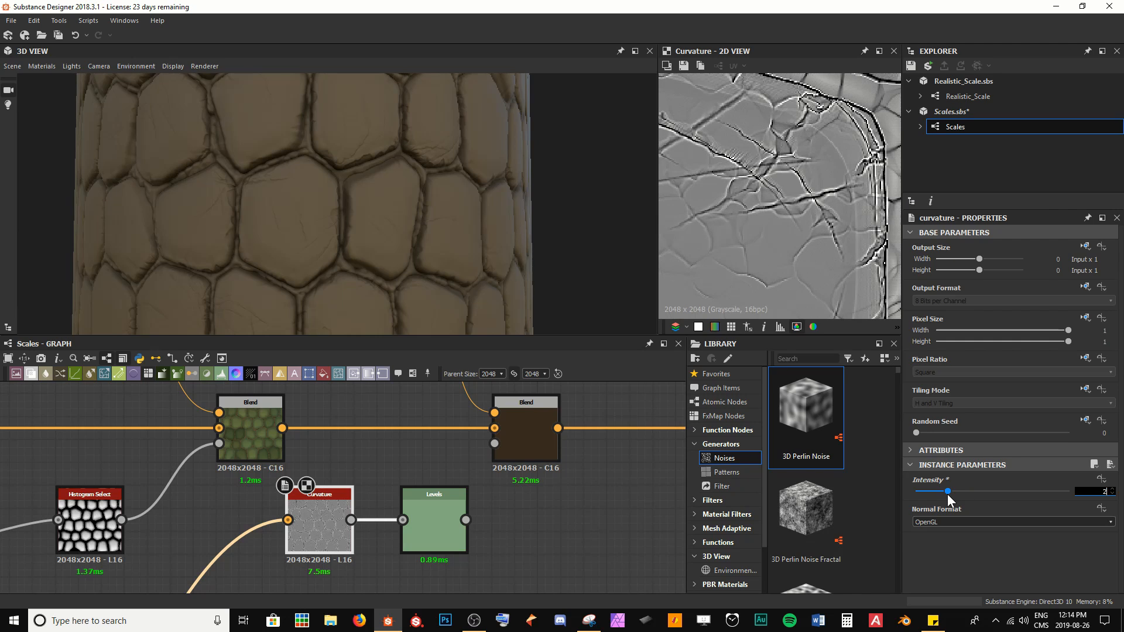
pyautogui.press('Return')
# Step: Move the Levels node closer and connect its output to the latest Blend node's mask input
pyautogui.doubleClick(445, 528)
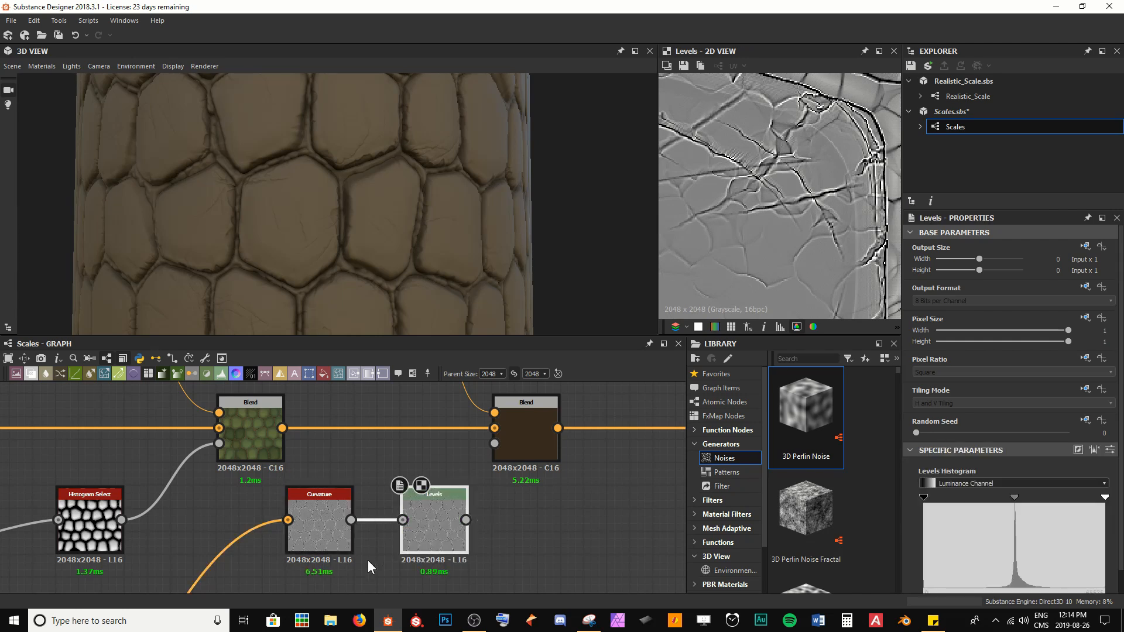
pyautogui.moveTo(427, 532); pyautogui.dragTo(358, 531)
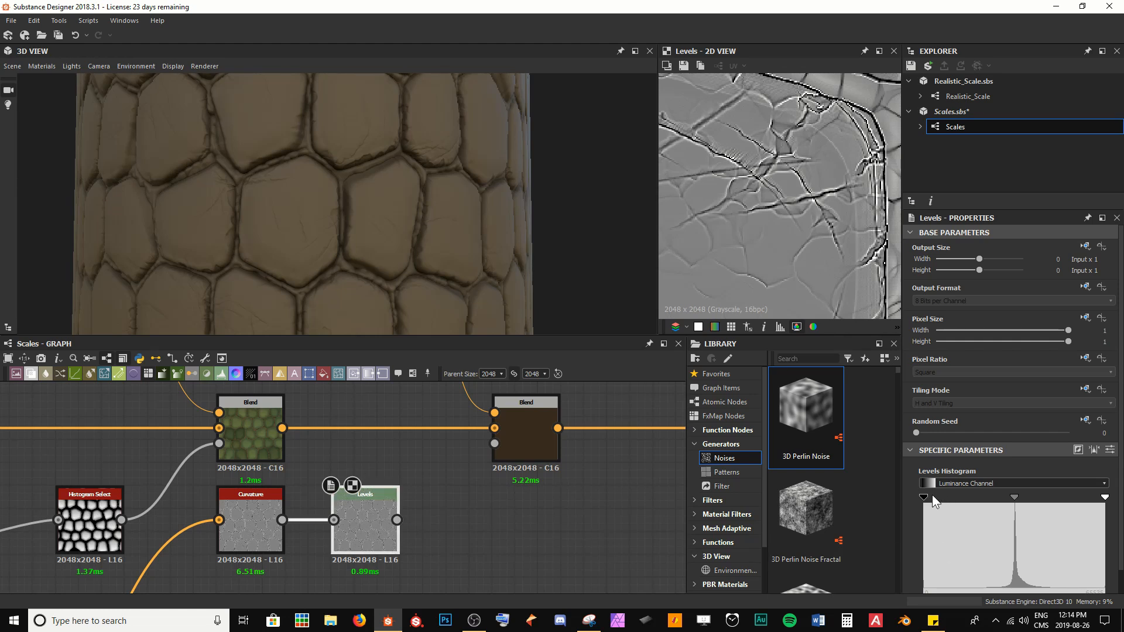
pyautogui.moveTo(923, 496); pyautogui.dragTo(940, 497)
pyautogui.moveTo(397, 520); pyautogui.dragTo(507, 447)
# Step: Adjust the Levels node's black, midtone and white points to isolate the curvature cracks as a mask
pyautogui.scroll(6, 342, 296)
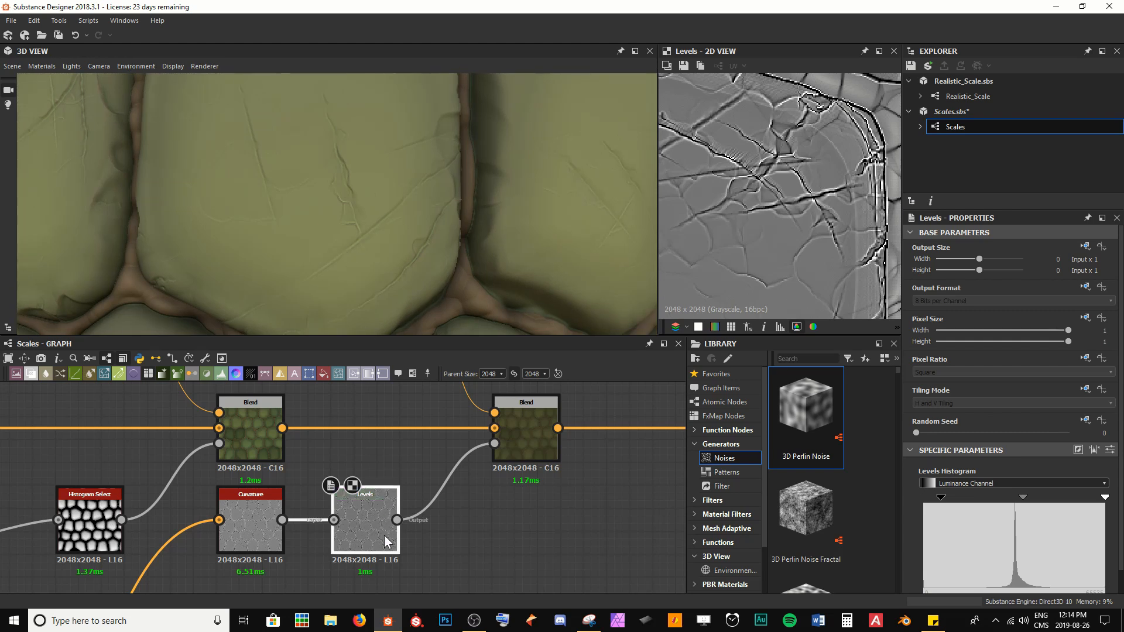
pyautogui.scroll(2, 346, 199)
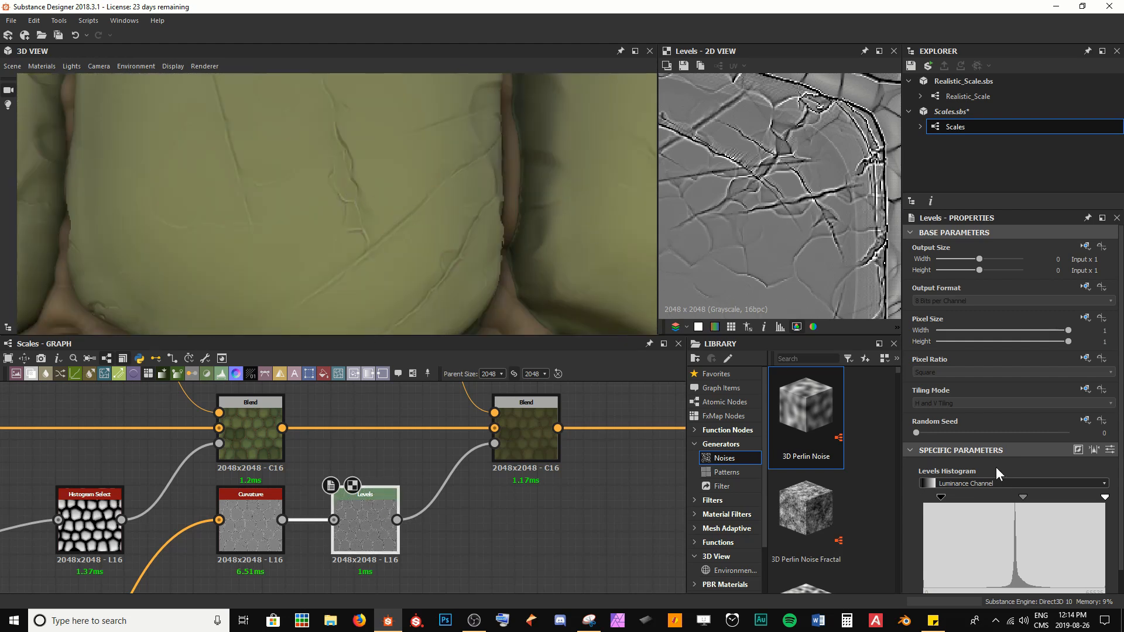
pyautogui.moveTo(950, 498); pyautogui.dragTo(914, 501)
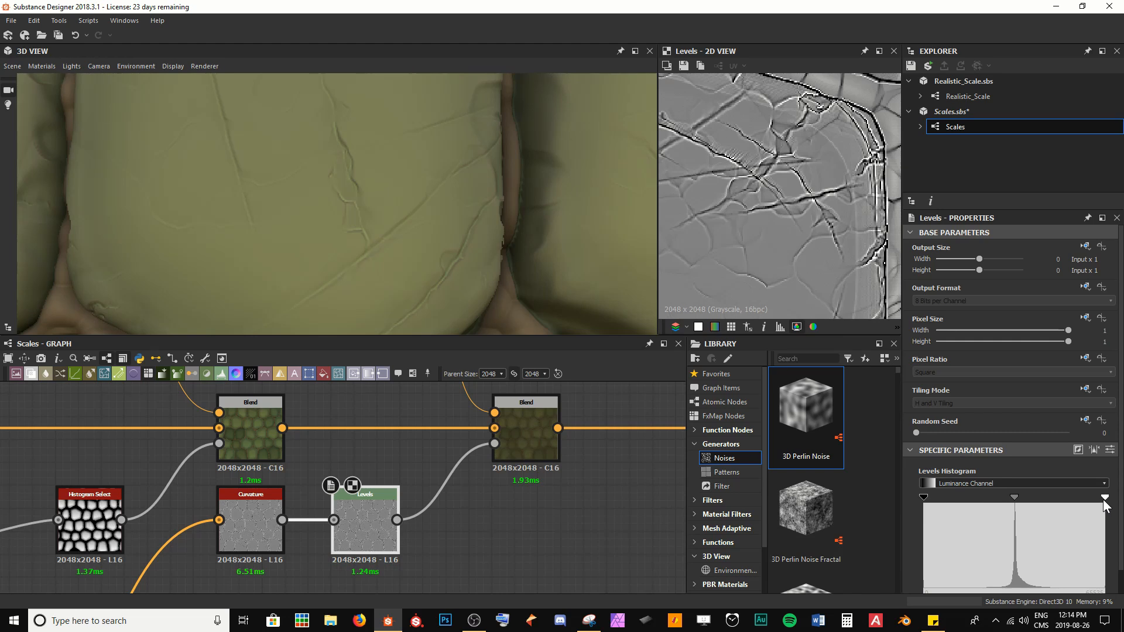
pyautogui.moveTo(1104, 501)
pyautogui.mouseDown()
pyautogui.moveTo(1010, 498)
pyautogui.moveTo(1087, 498)
pyautogui.mouseUp()
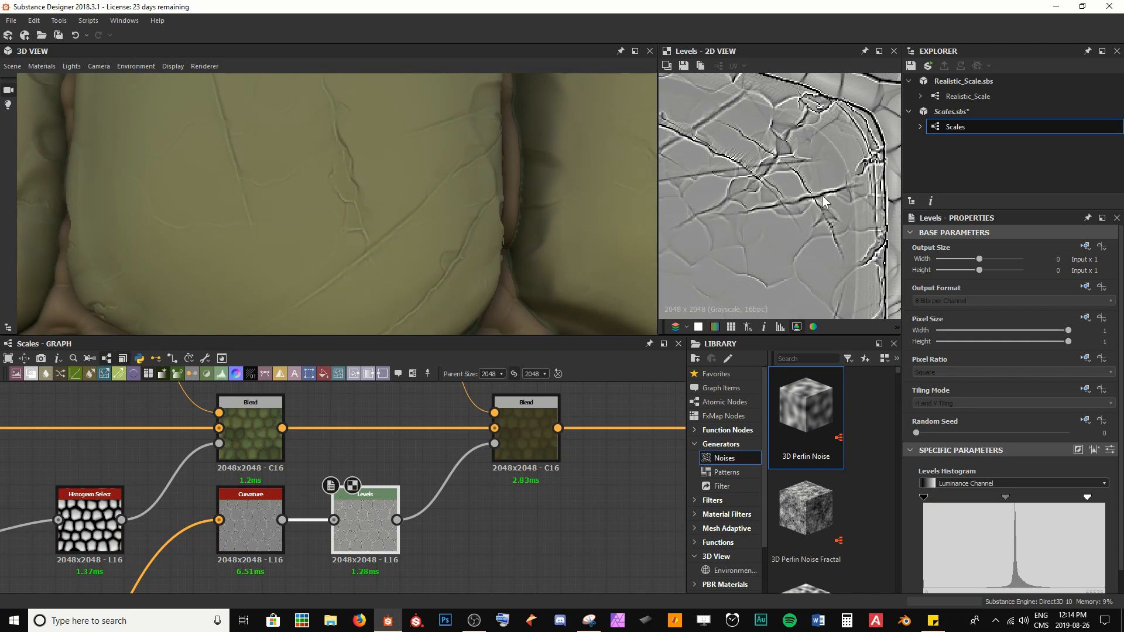
pyautogui.moveTo(925, 497); pyautogui.dragTo(872, 512)
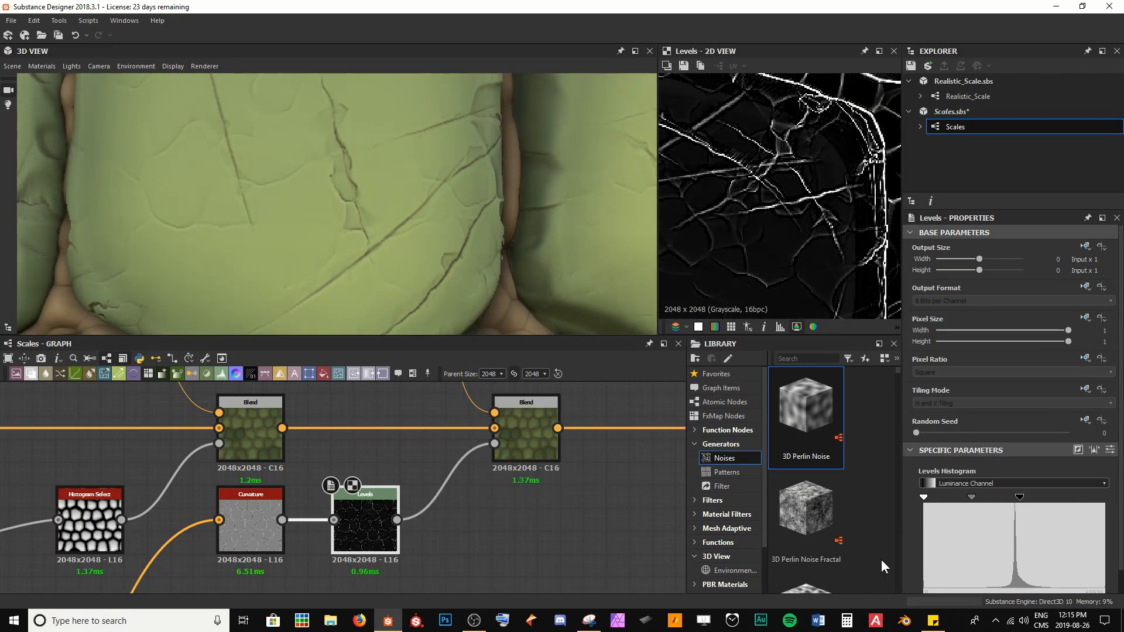
pyautogui.moveTo(1018, 500); pyautogui.dragTo(1030, 497)
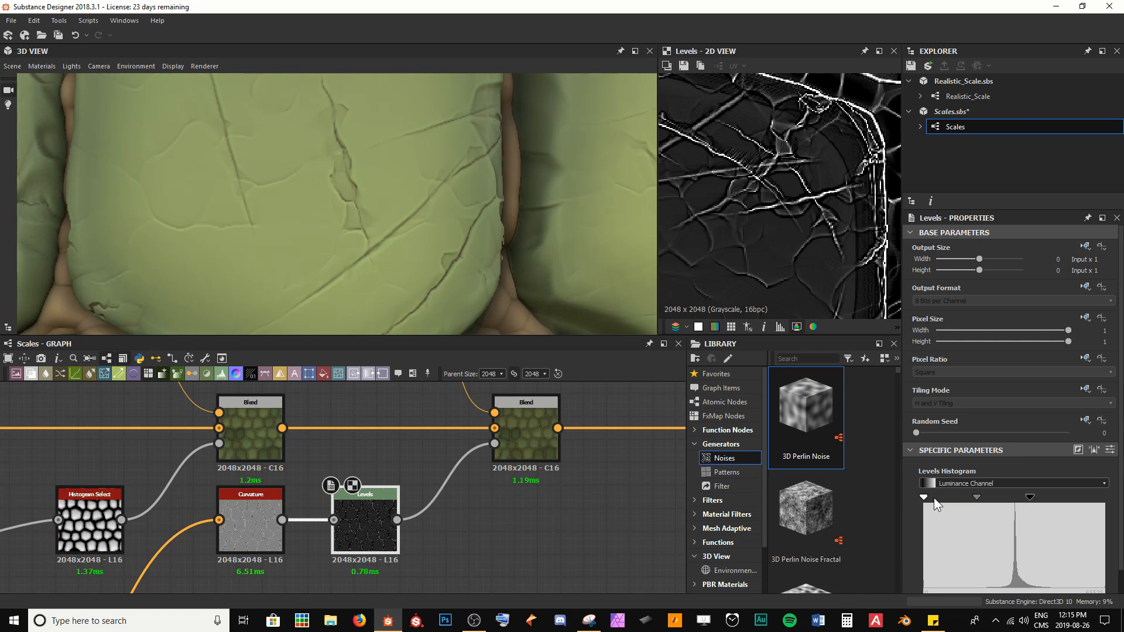
pyautogui.moveTo(925, 498); pyautogui.dragTo(970, 501)
pyautogui.moveTo(377, 191); pyautogui.dragTo(323, 209, button='right')
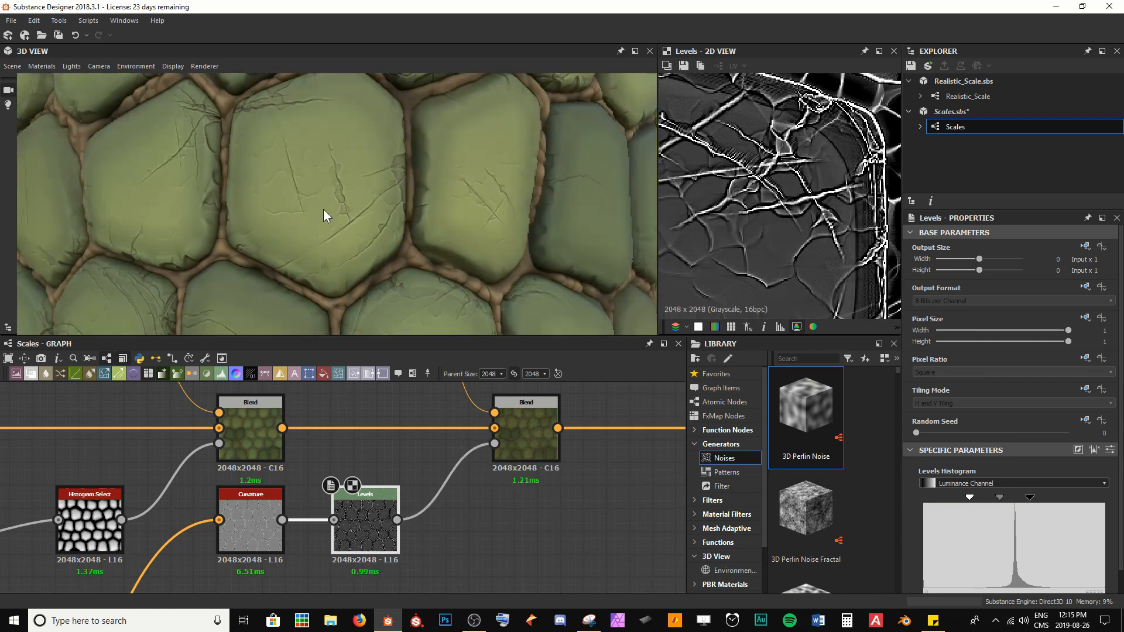
pyautogui.moveTo(323, 209); pyautogui.dragTo(360, 229, button='middle')
pyautogui.moveTo(361, 228); pyautogui.dragTo(458, 253, button='right')
pyautogui.moveTo(458, 253); pyautogui.dragTo(453, 244, button='middle')
pyautogui.moveTo(453, 244); pyautogui.dragTo(376, 209, button='right')
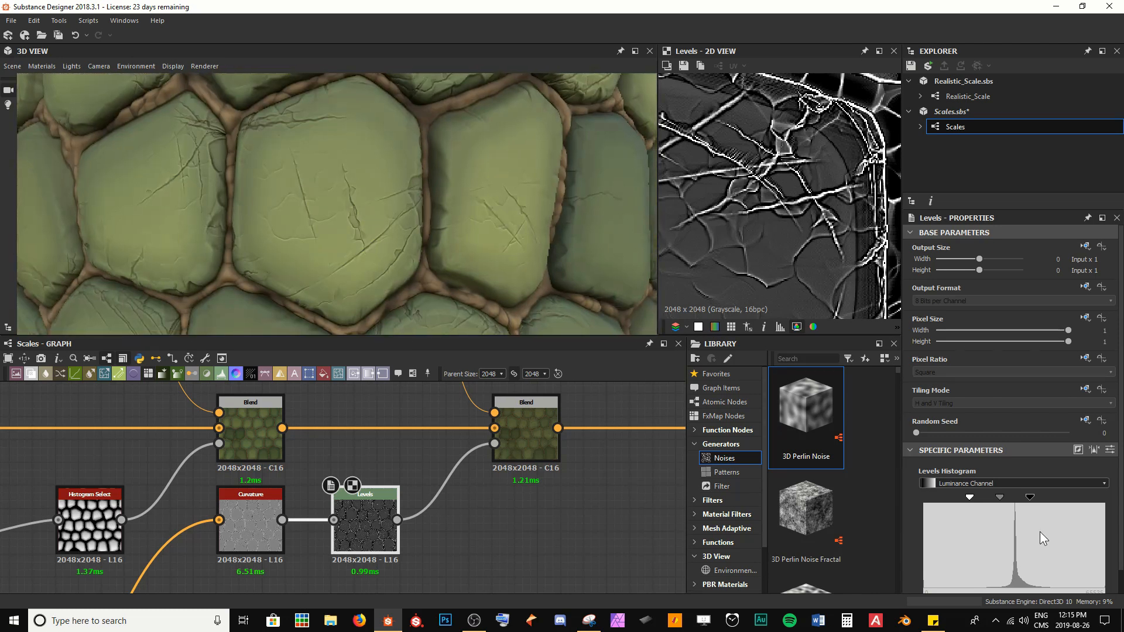
pyautogui.moveTo(1030, 498); pyautogui.dragTo(1009, 497)
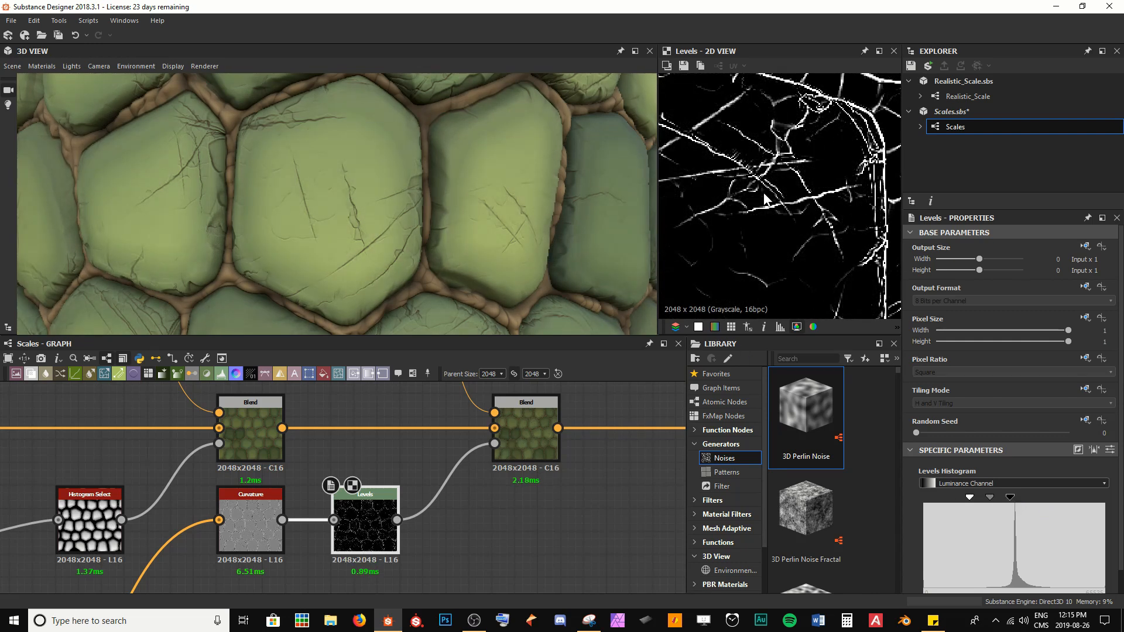
pyautogui.scroll(-3, 763, 212)
pyautogui.moveTo(375, 243); pyautogui.dragTo(398, 246)
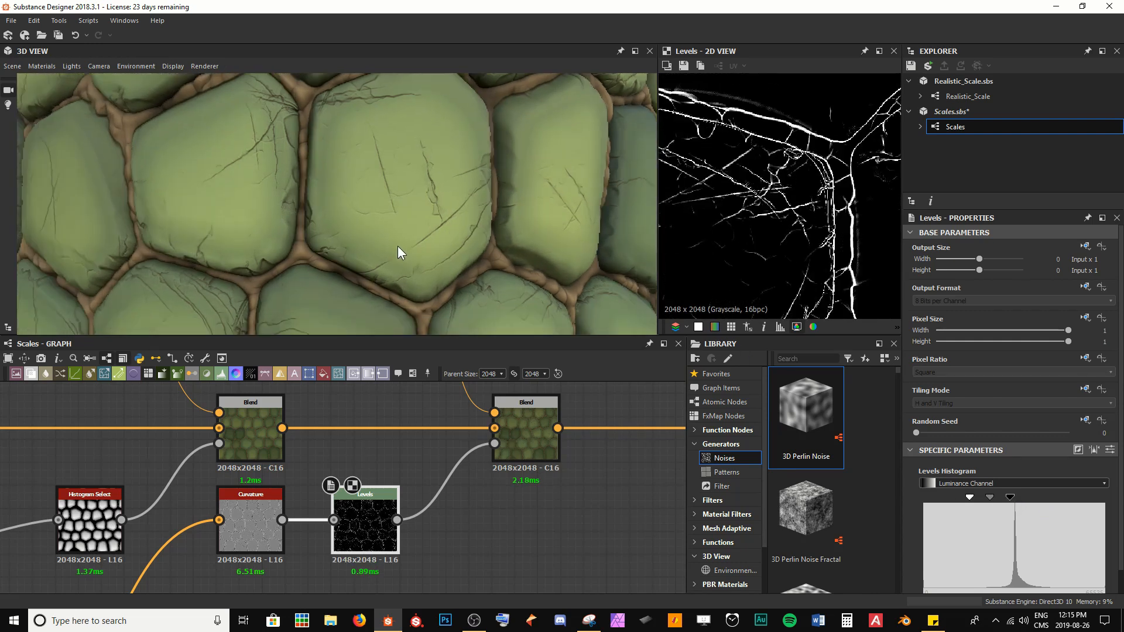
pyautogui.moveTo(969, 497); pyautogui.dragTo(1025, 499)
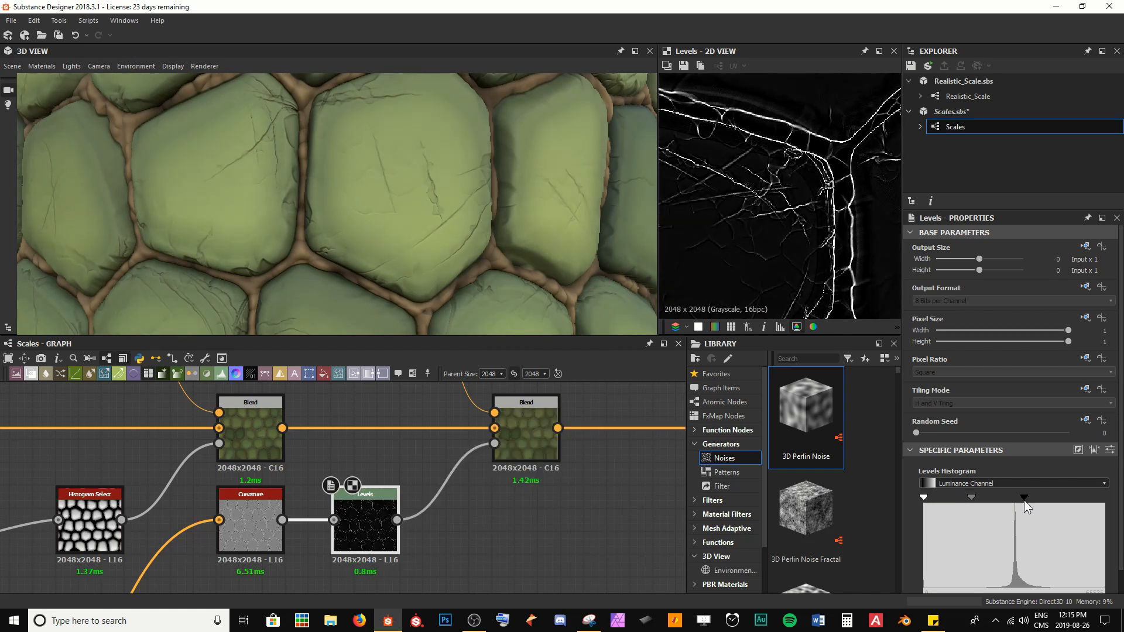
pyautogui.scroll(-3, 356, 201)
pyautogui.keyDown('alt'); pyautogui.moveTo(355, 201); pyautogui.dragTo(357, 246); pyautogui.keyUp('alt')
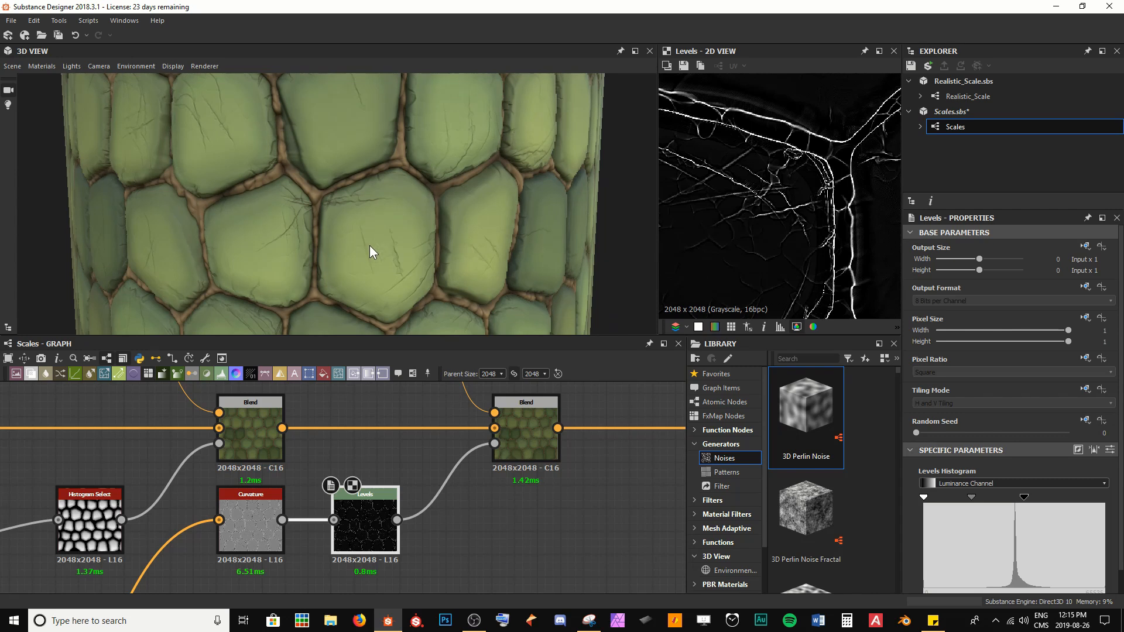
# Step: Set the crack Blend node's Opacity to 0.45
pyautogui.doubleClick(539, 437)
pyautogui.scroll(2, 743, 197)
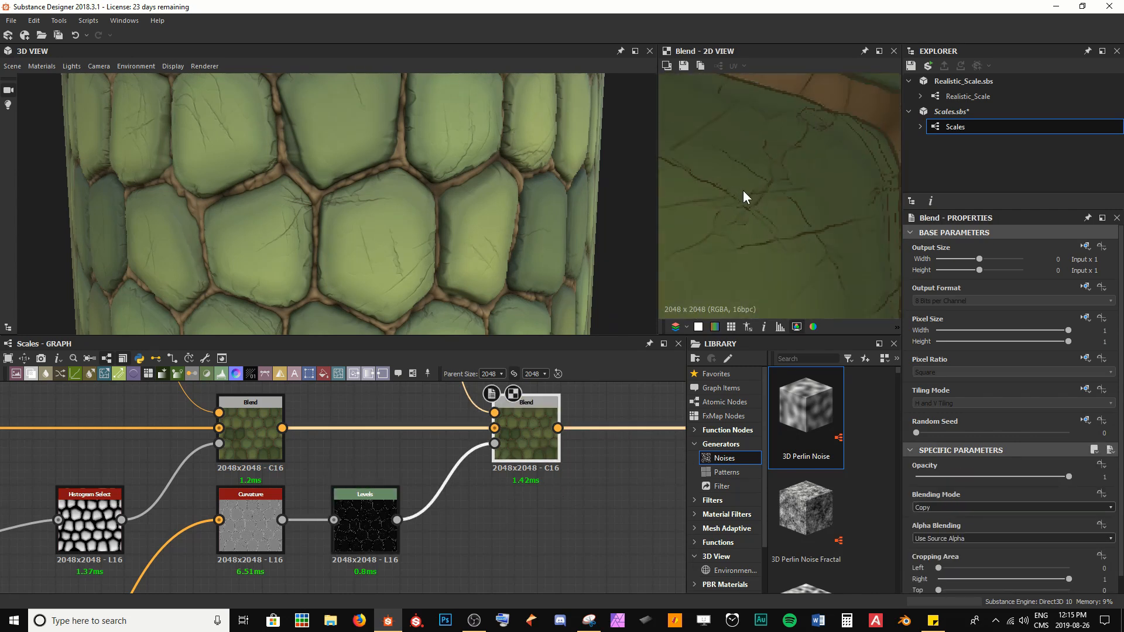
pyautogui.moveTo(743, 191); pyautogui.dragTo(793, 204, button='middle')
pyautogui.moveTo(1068, 477); pyautogui.dragTo(984, 476)
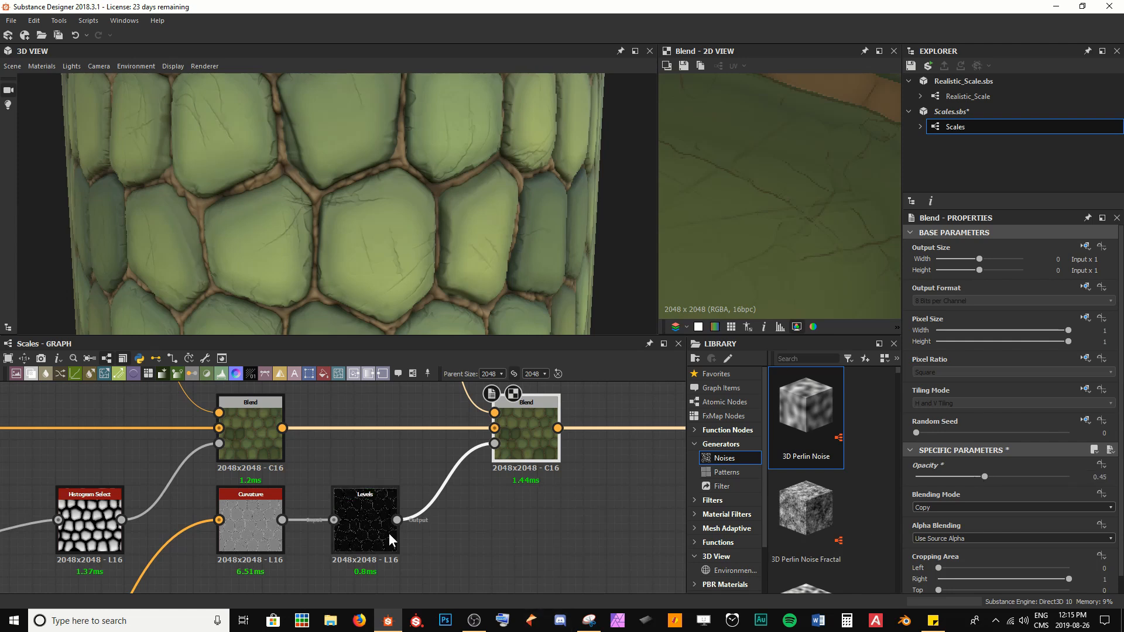
# Step: Readjust the Levels node's black and midtone points to thin the crack mask
pyautogui.doubleClick(370, 525)
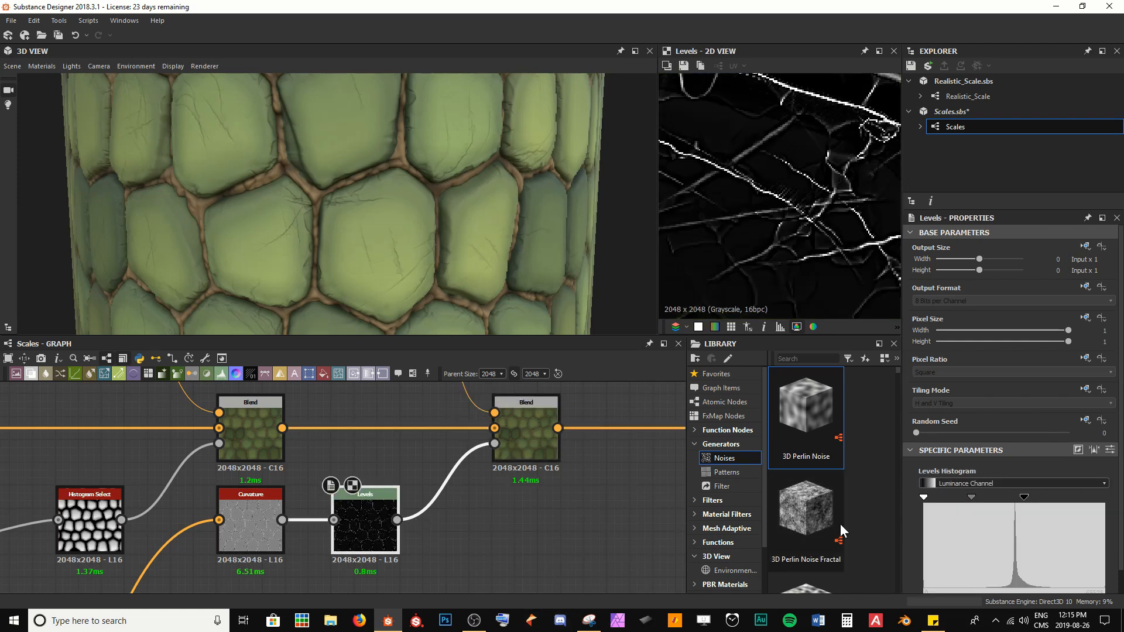
pyautogui.moveTo(965, 498); pyautogui.dragTo(1018, 497)
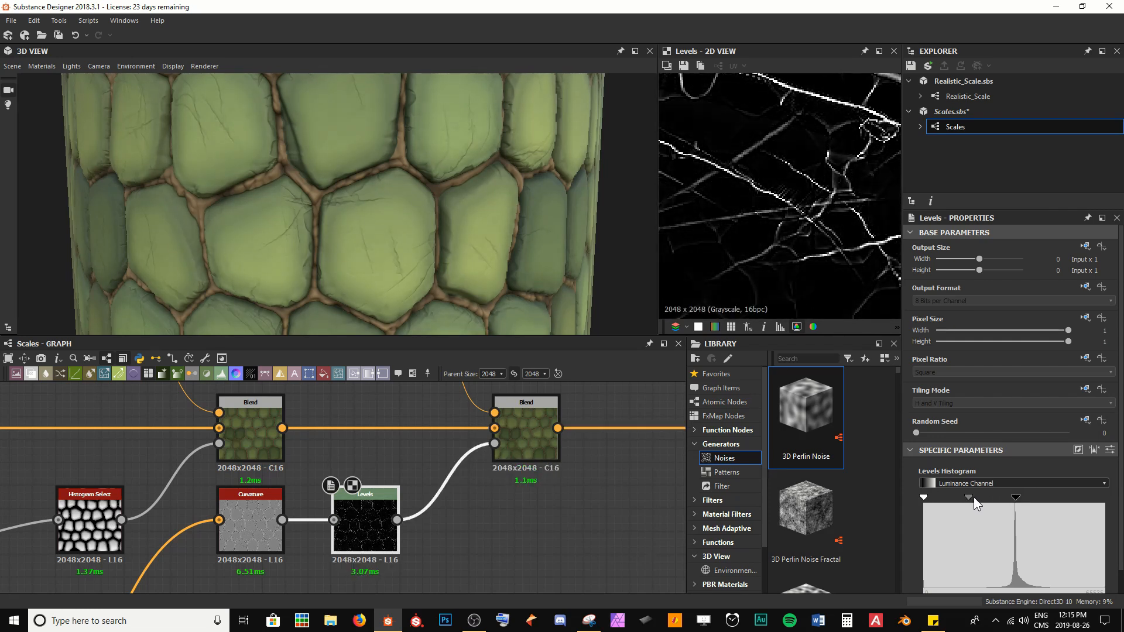
pyautogui.moveTo(922, 497); pyautogui.dragTo(937, 497)
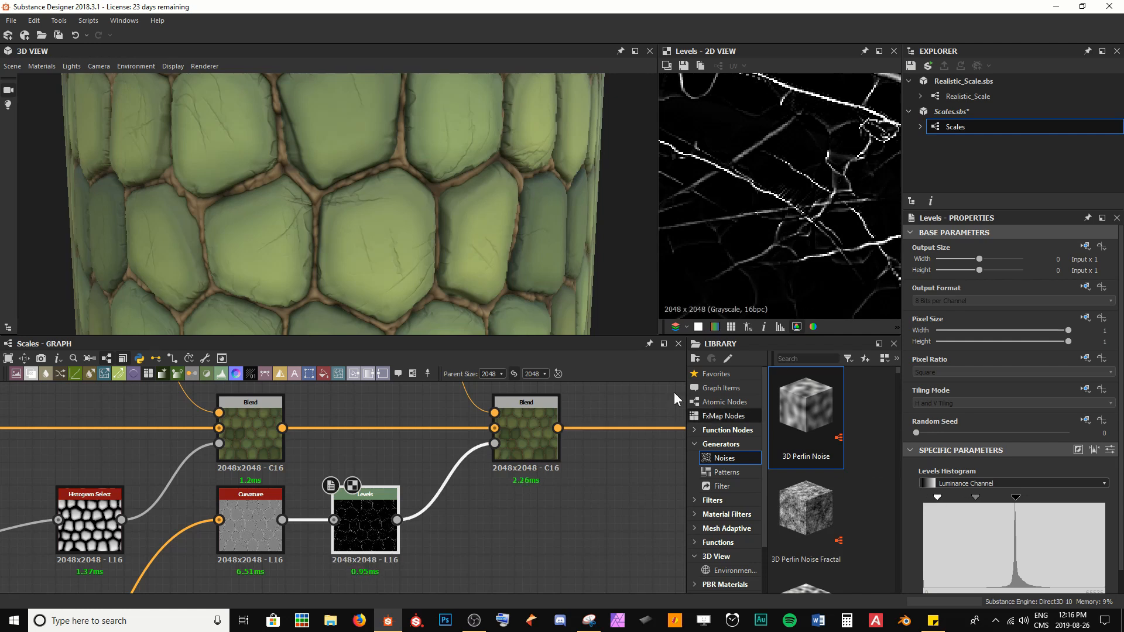
# Step: Set the crack Blend node's Opacity to 0.35
pyautogui.click(519, 448)
pyautogui.scroll(5, 796, 198)
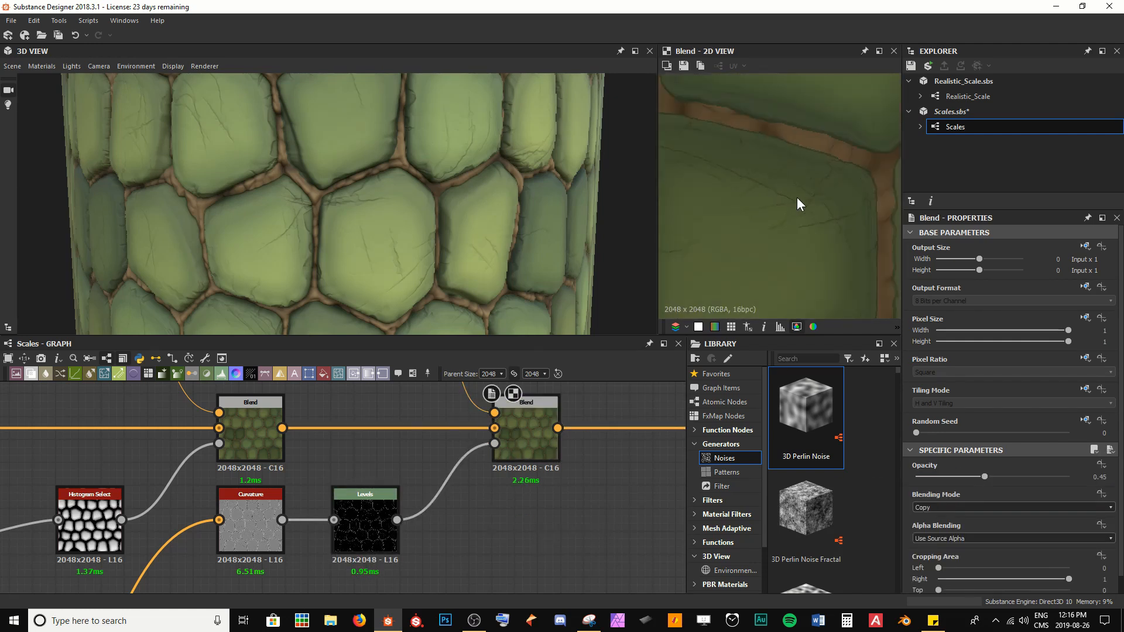
pyautogui.moveTo(984, 476); pyautogui.dragTo(970, 462)
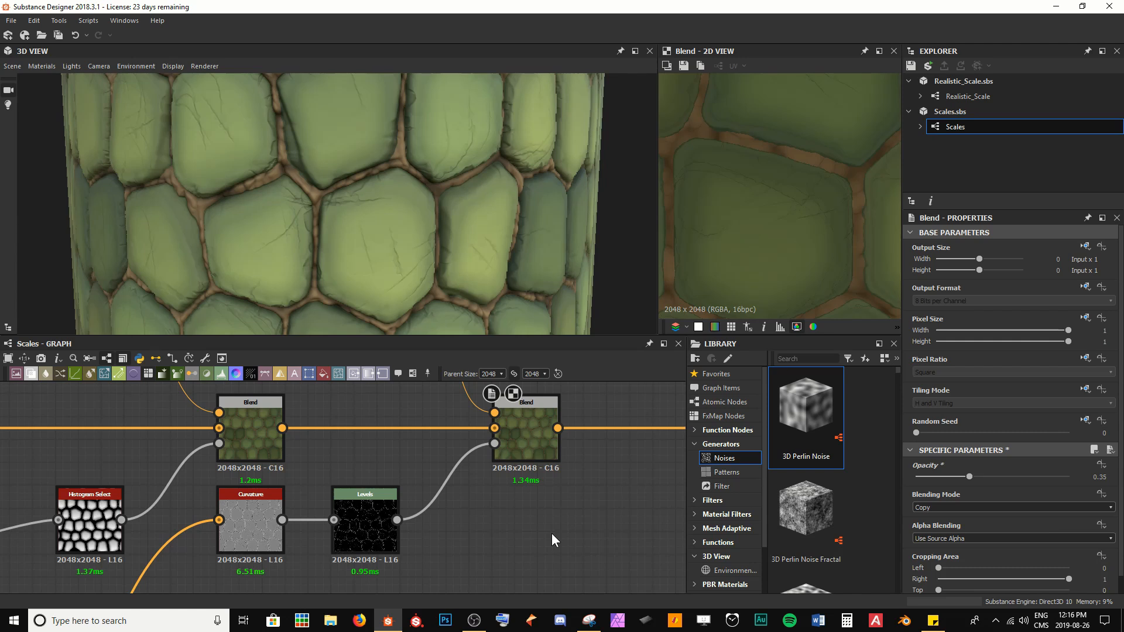
pyautogui.moveTo(354, 237)
pyautogui.mouseDown()
pyautogui.moveTo(428, 245)
pyautogui.moveTo(371, 227)
pyautogui.mouseUp()
pyautogui.scroll(-2, 432, 244)
pyautogui.scroll(5, 367, 217)
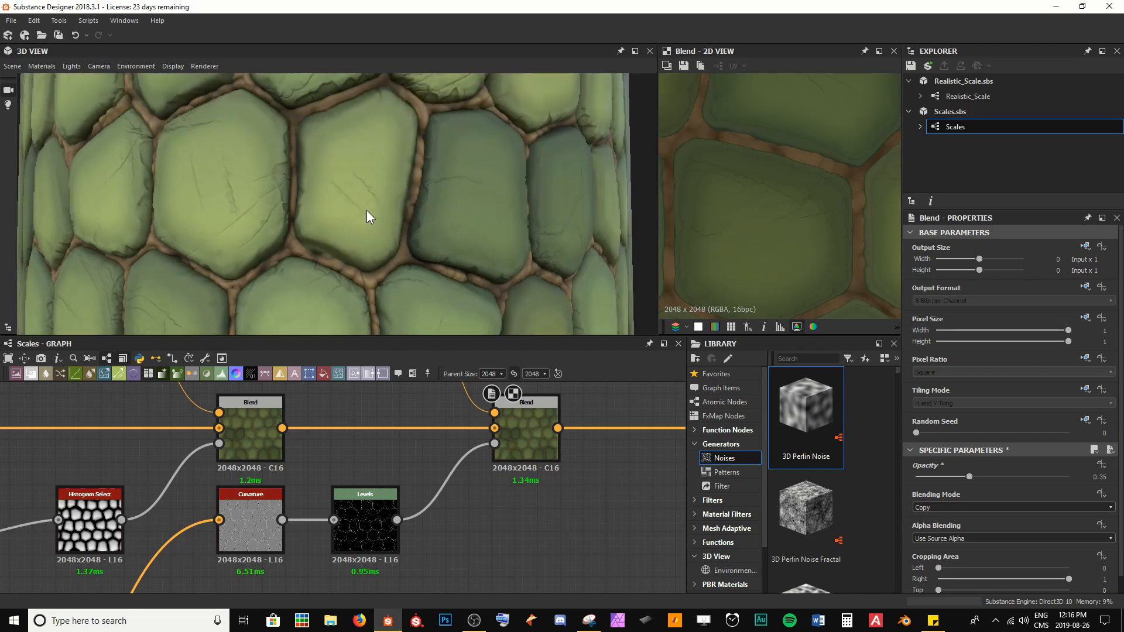
pyautogui.scroll(3, 364, 213)
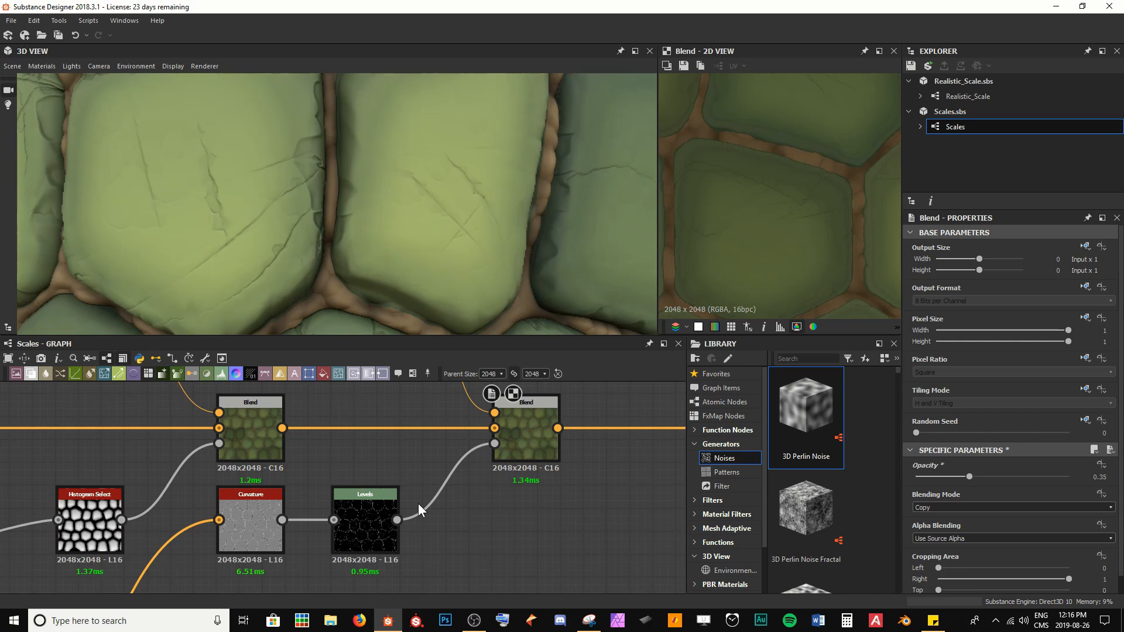
# Step: Add a new Blend node after the crack Blend in the main colour chain
pyautogui.scroll(-4, 418, 504)
pyautogui.moveTo(510, 500); pyautogui.dragTo(377, 499, button='middle')
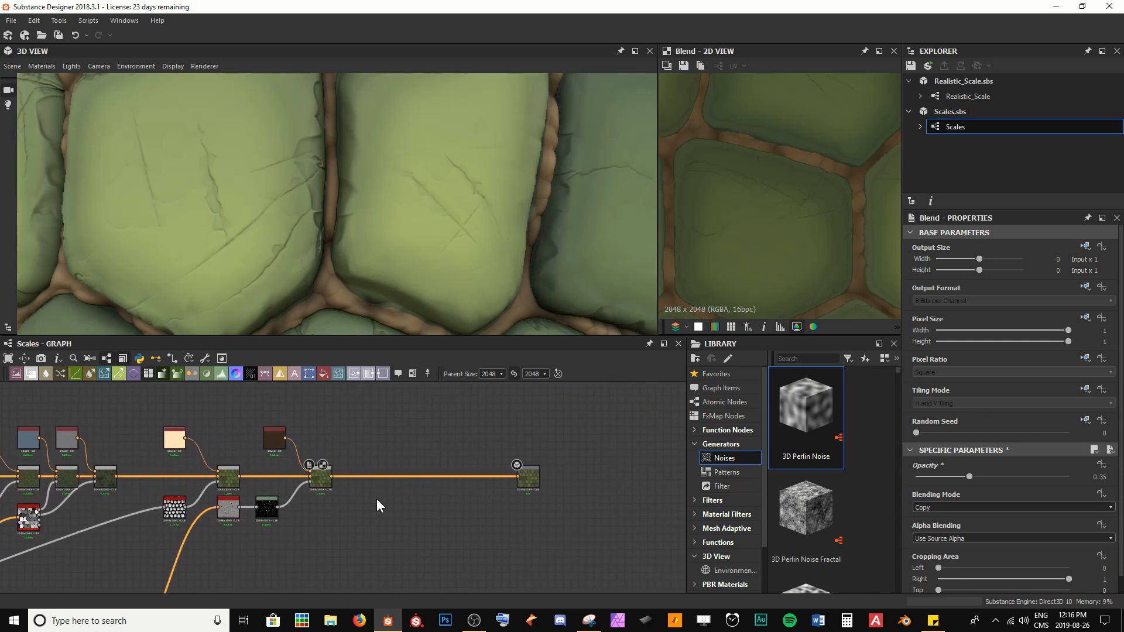
pyautogui.scroll(-5, 190, 126)
pyautogui.moveTo(370, 175)
pyautogui.mouseDown()
pyautogui.moveTo(393, 202)
pyautogui.moveTo(381, 158)
pyautogui.mouseUp()
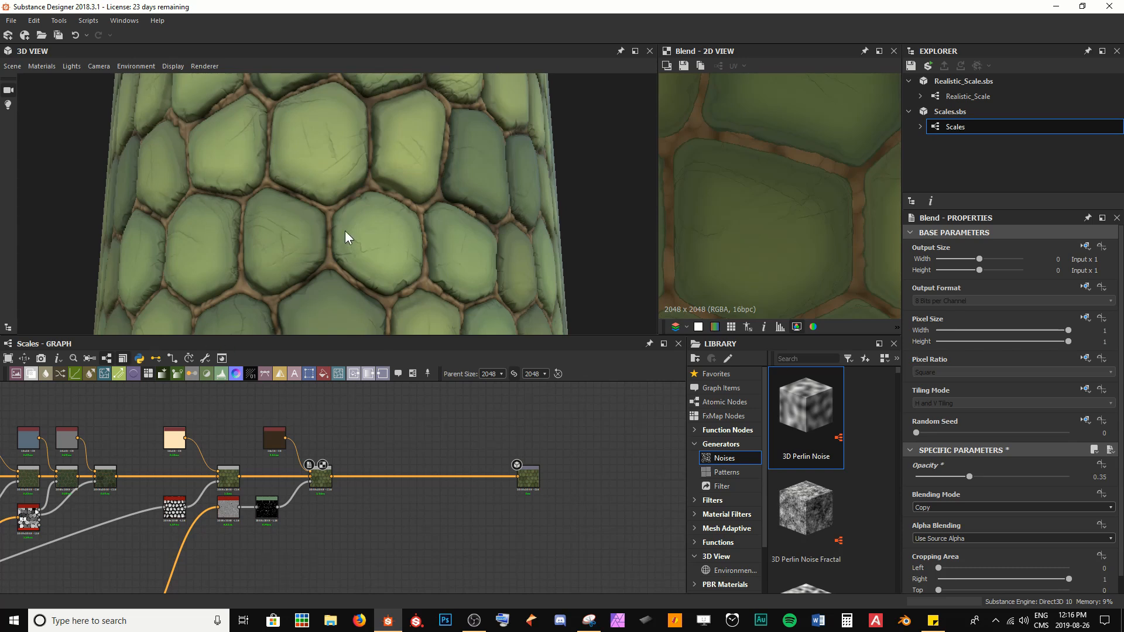
pyautogui.press('space')
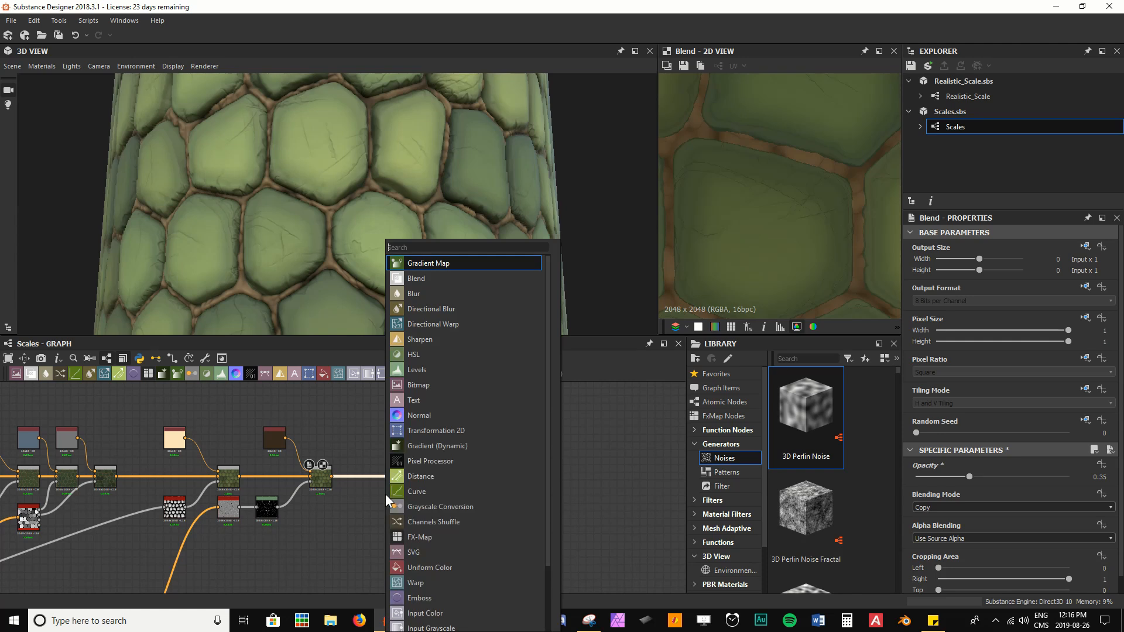
pyautogui.write('b')
pyautogui.press('Return')
pyautogui.scroll(5, 384, 494)
pyautogui.moveTo(480, 448); pyautogui.dragTo(456, 443)
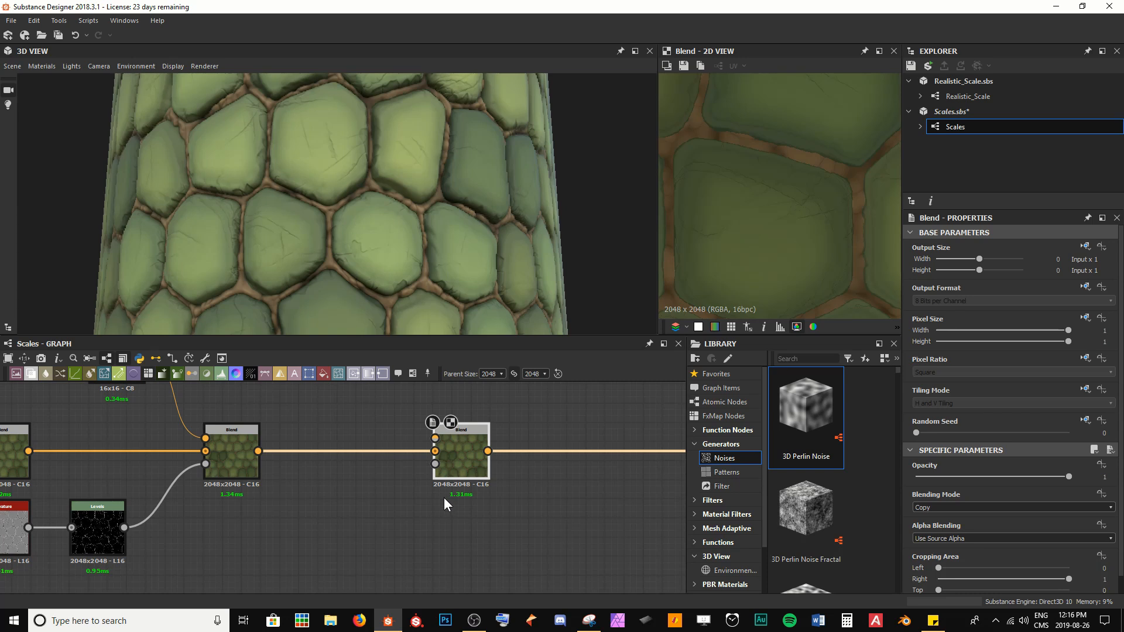
# Step: Add an Edge Wear node below the new Blend node
pyautogui.scroll(-2, 384, 519)
pyautogui.moveTo(384, 519); pyautogui.dragTo(401, 497, button='middle')
pyautogui.press('space')
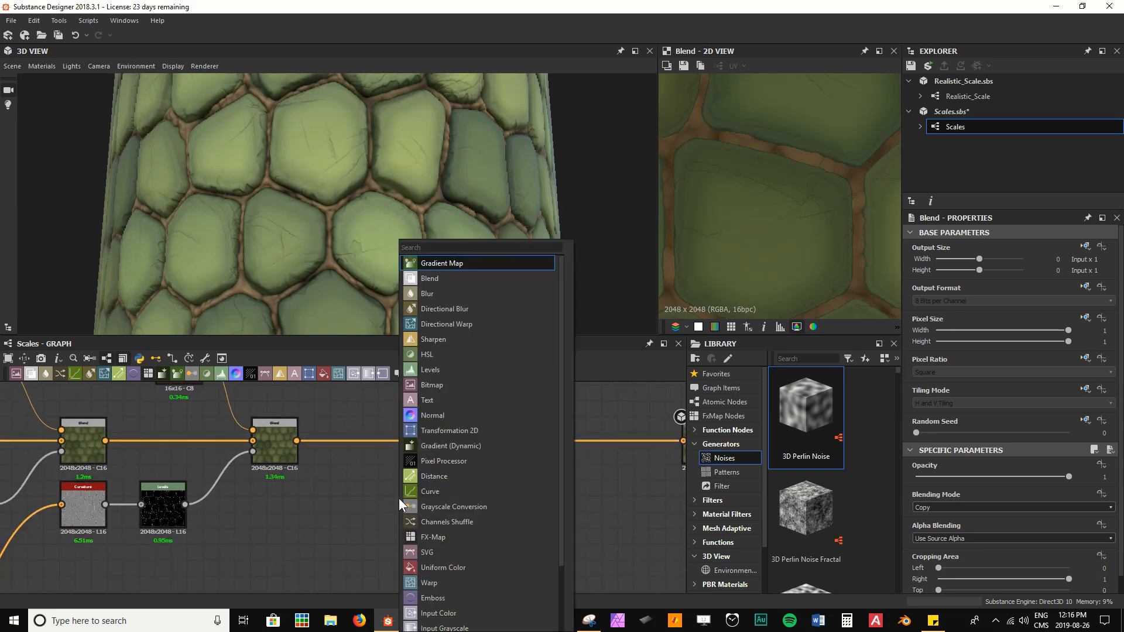
pyautogui.write('edge')
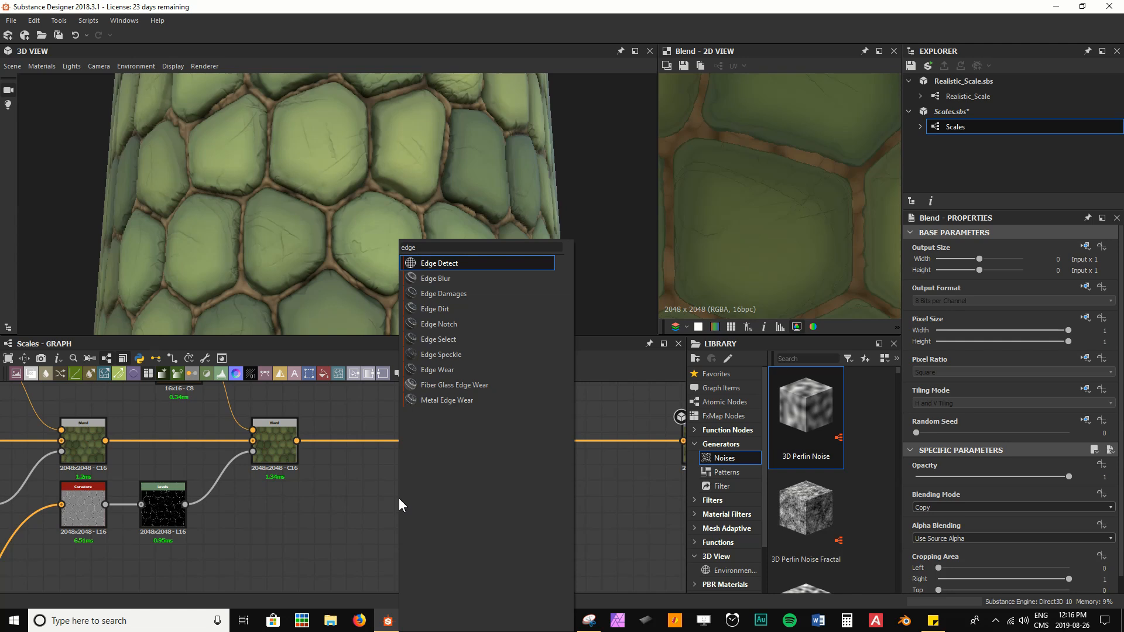
pyautogui.press('Down')
pyautogui.press('Down')
pyautogui.press('Down')
pyautogui.press('Down')
pyautogui.press('Down')
pyautogui.press('Down')
pyautogui.press('Down')
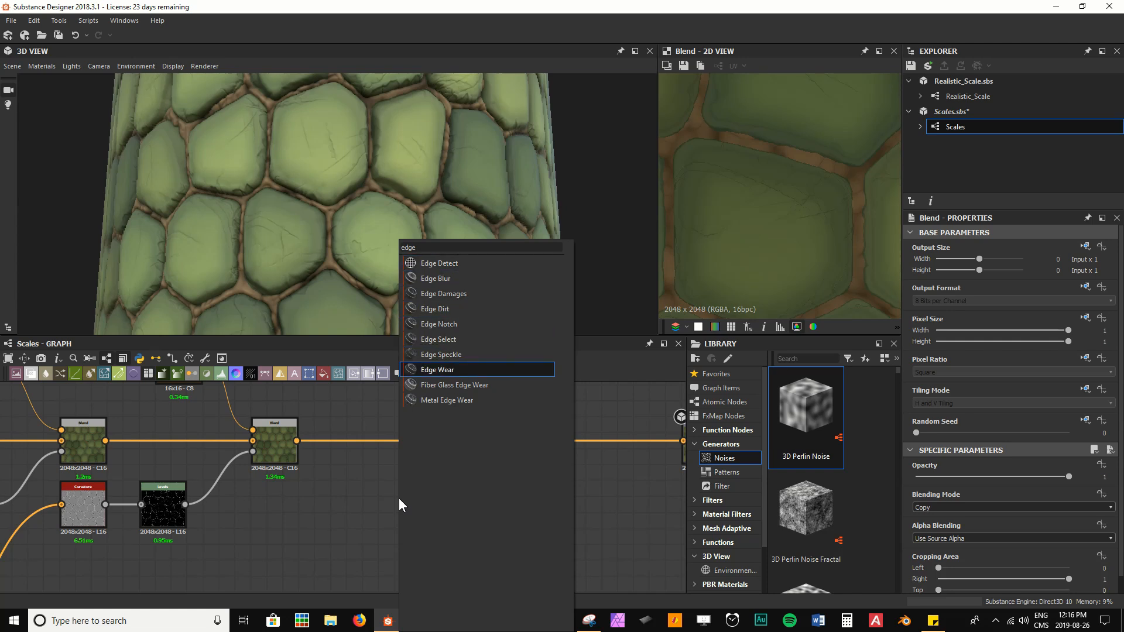
pyautogui.press('Return')
pyautogui.moveTo(399, 498); pyautogui.dragTo(277, 503)
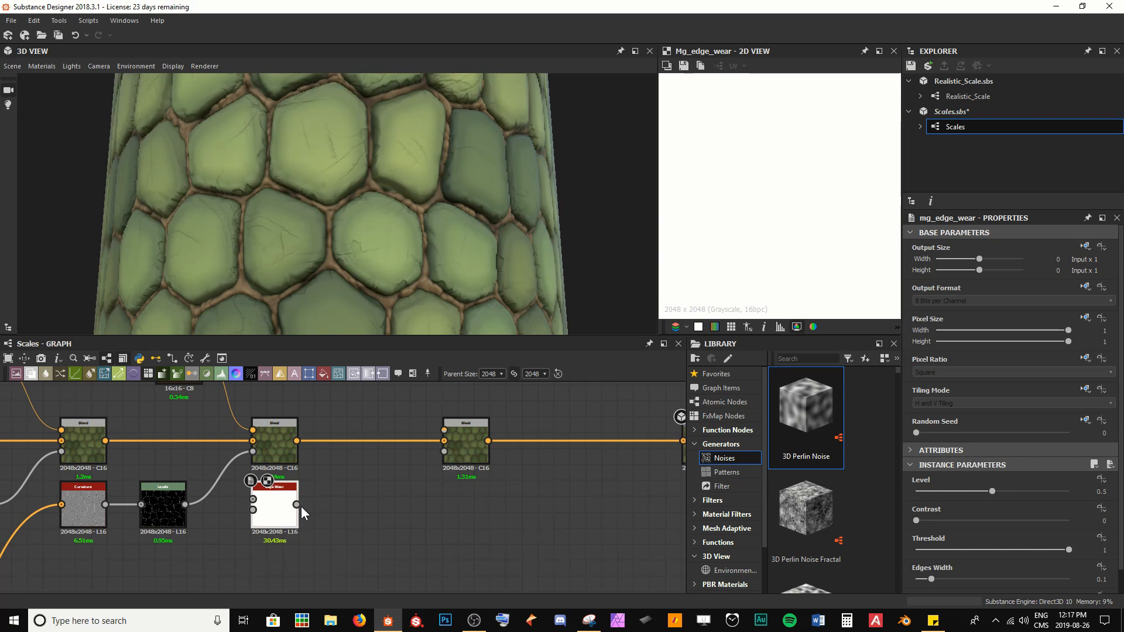
# Step: Connect the Curvature node's output to the Edge Wear node's Curvature input
pyautogui.scroll(2, 301, 507)
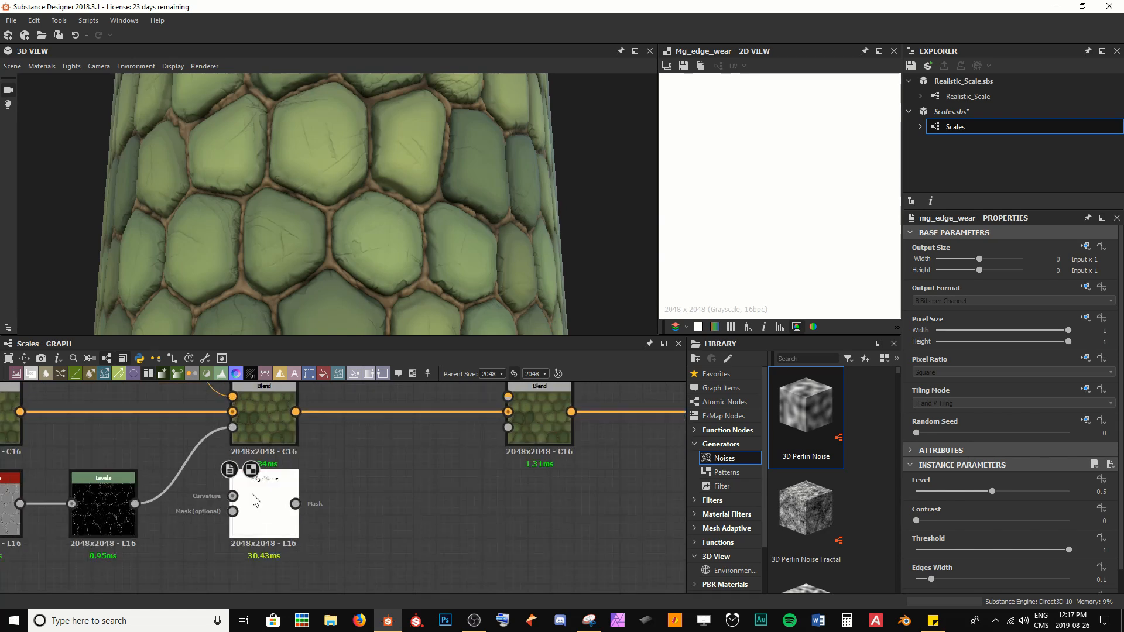
pyautogui.moveTo(275, 503); pyautogui.dragTo(458, 498, button='middle')
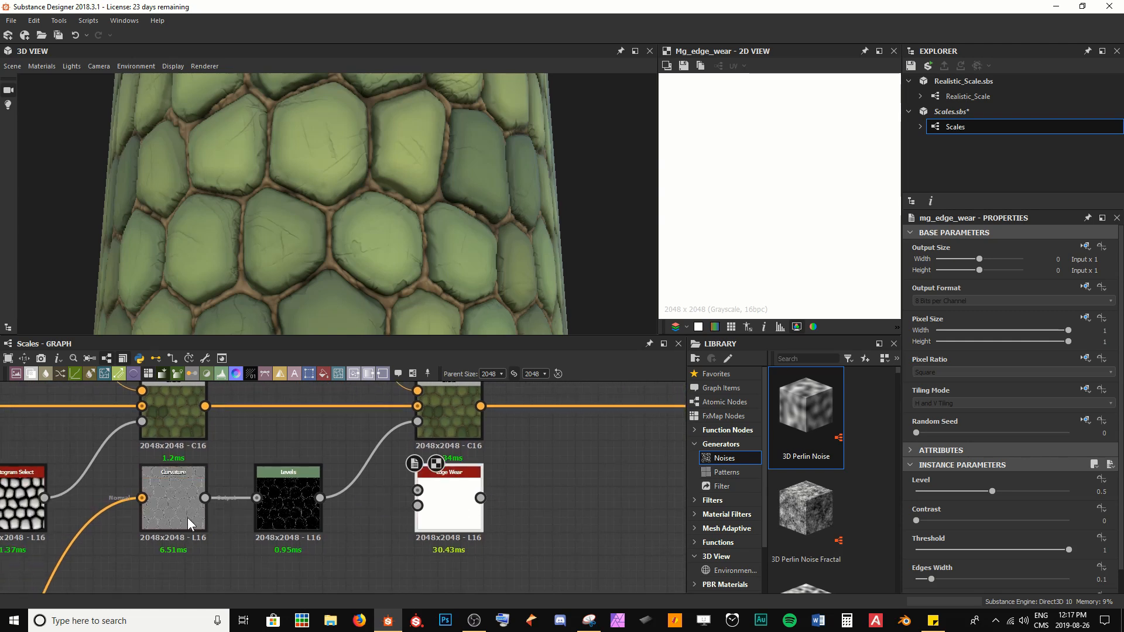
pyautogui.moveTo(205, 497); pyautogui.dragTo(418, 490)
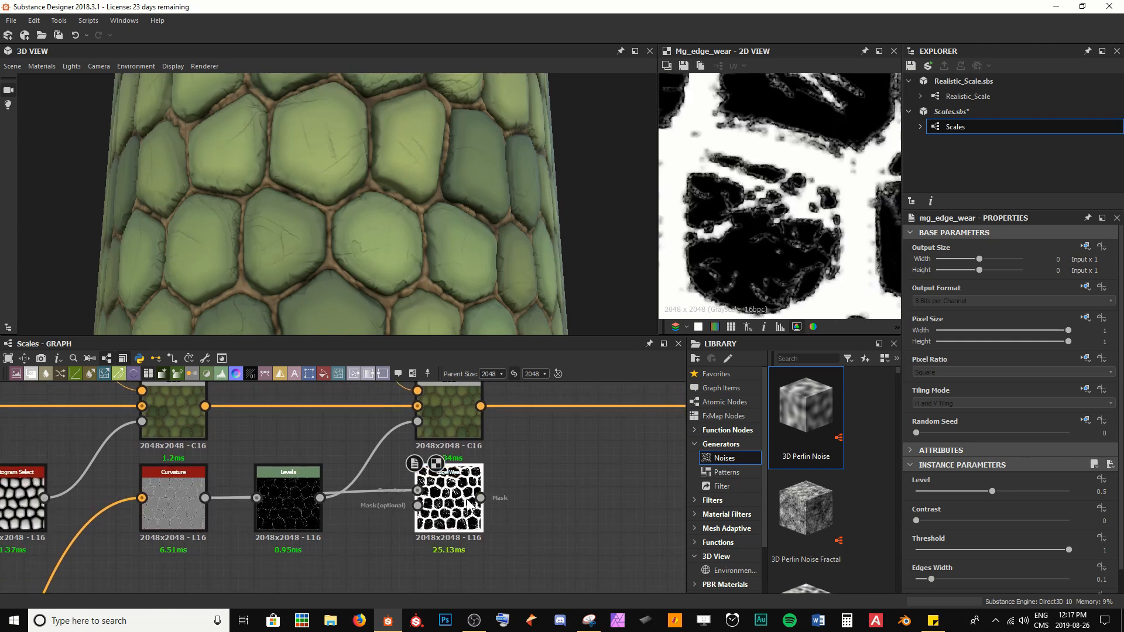
# Step: Set the Edge Wear node's Level to 0.53 and Edges Width to 0.03
pyautogui.scroll(-4, 792, 202)
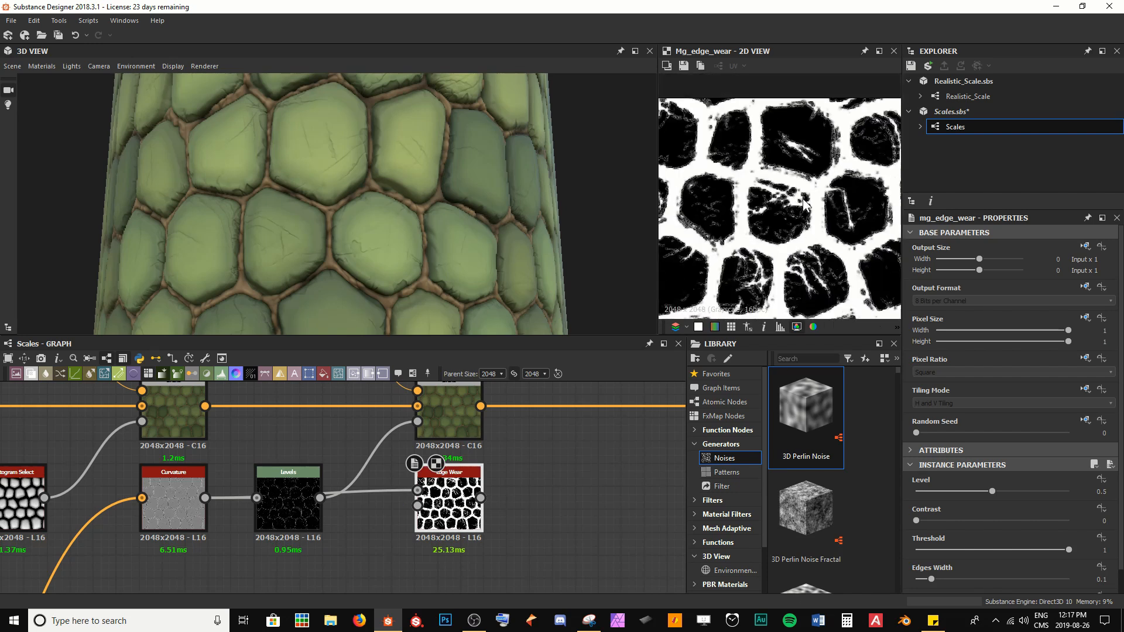
pyautogui.moveTo(820, 292); pyautogui.dragTo(803, 182, button='middle')
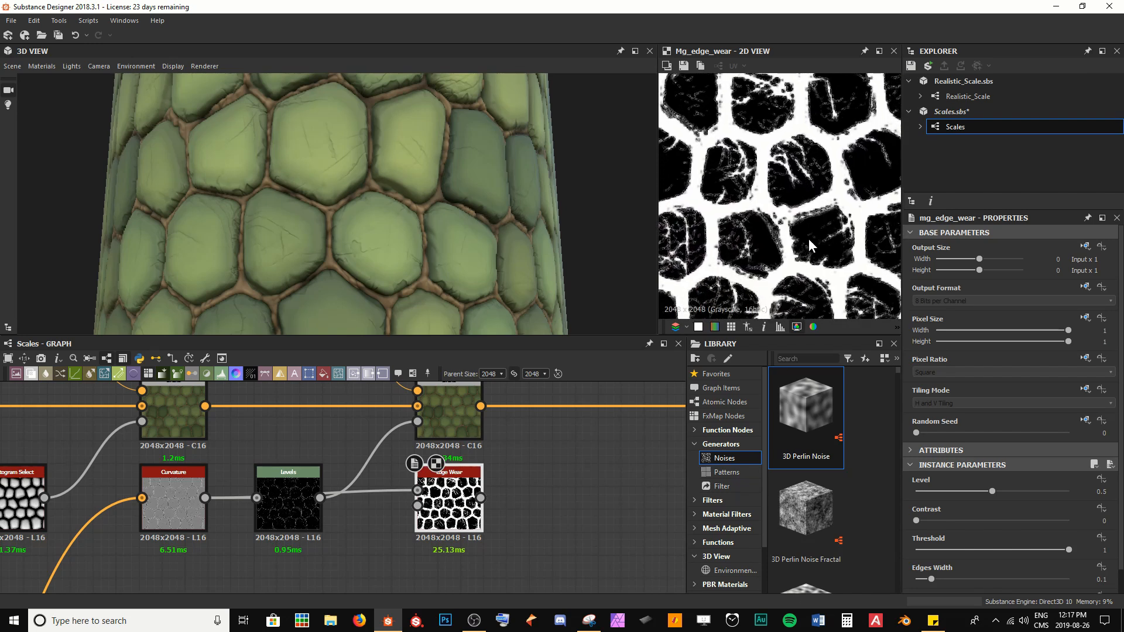
pyautogui.scroll(5, 810, 245)
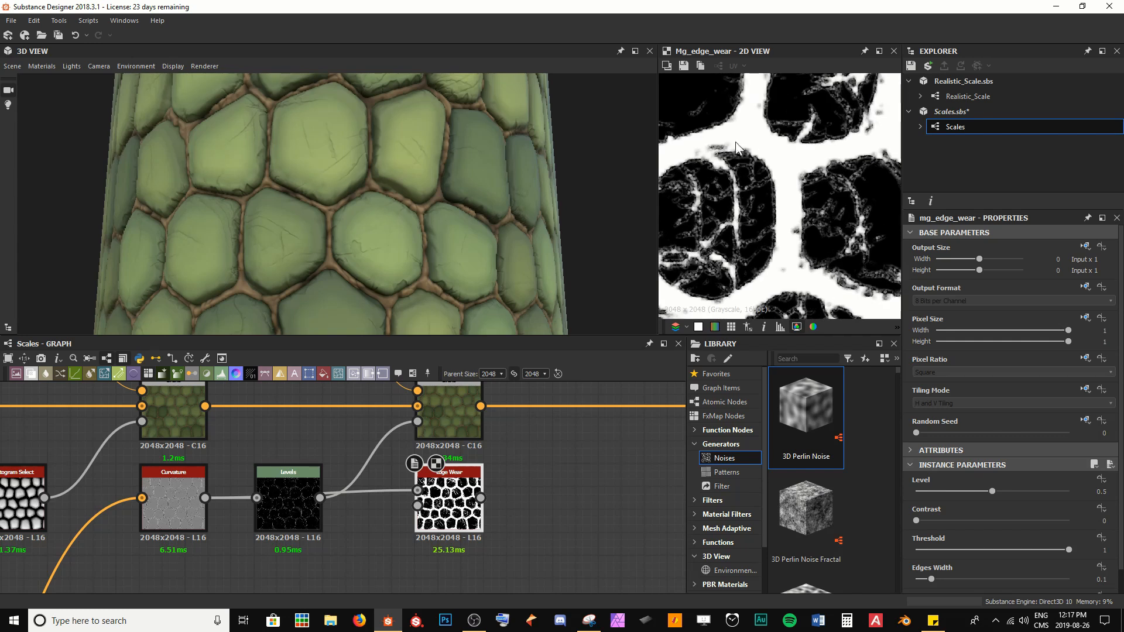
pyautogui.moveTo(1069, 549)
pyautogui.mouseDown()
pyautogui.moveTo(1028, 550)
pyautogui.moveTo(1077, 549)
pyautogui.mouseUp()
pyautogui.moveTo(991, 491); pyautogui.dragTo(996, 492)
pyautogui.moveTo(931, 579)
pyautogui.mouseDown()
pyautogui.moveTo(969, 579)
pyautogui.moveTo(920, 580)
pyautogui.mouseUp()
pyautogui.scroll(-1, 970, 564)
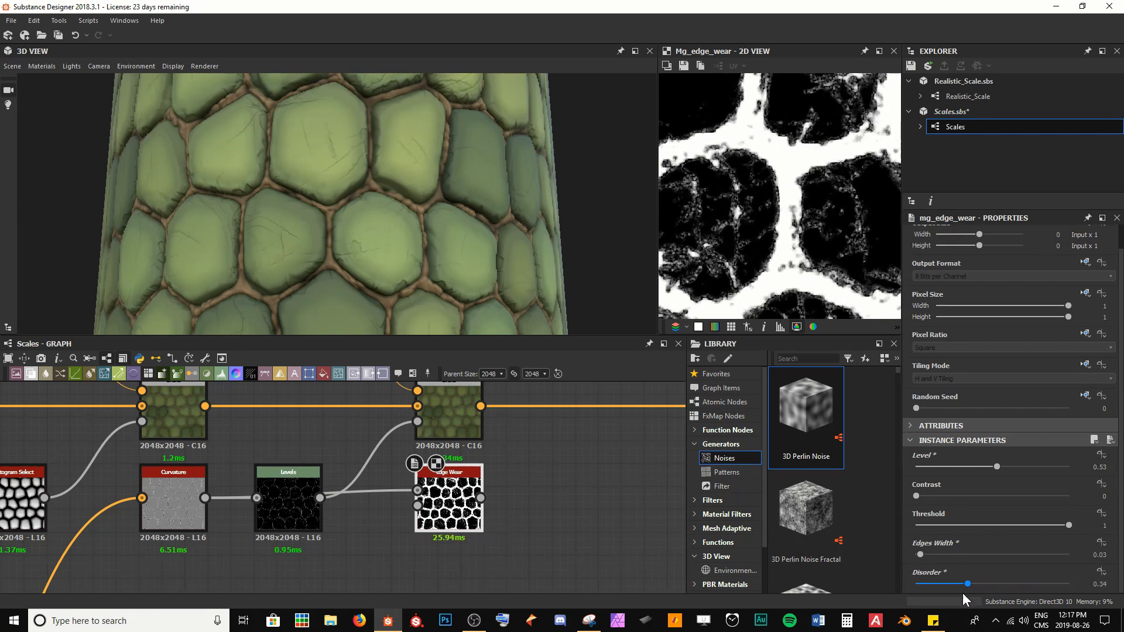
# Step: Connect the Edge Wear output to the new Blend node's opacity mask input
pyautogui.moveTo(539, 463); pyautogui.dragTo(382, 486, button='middle')
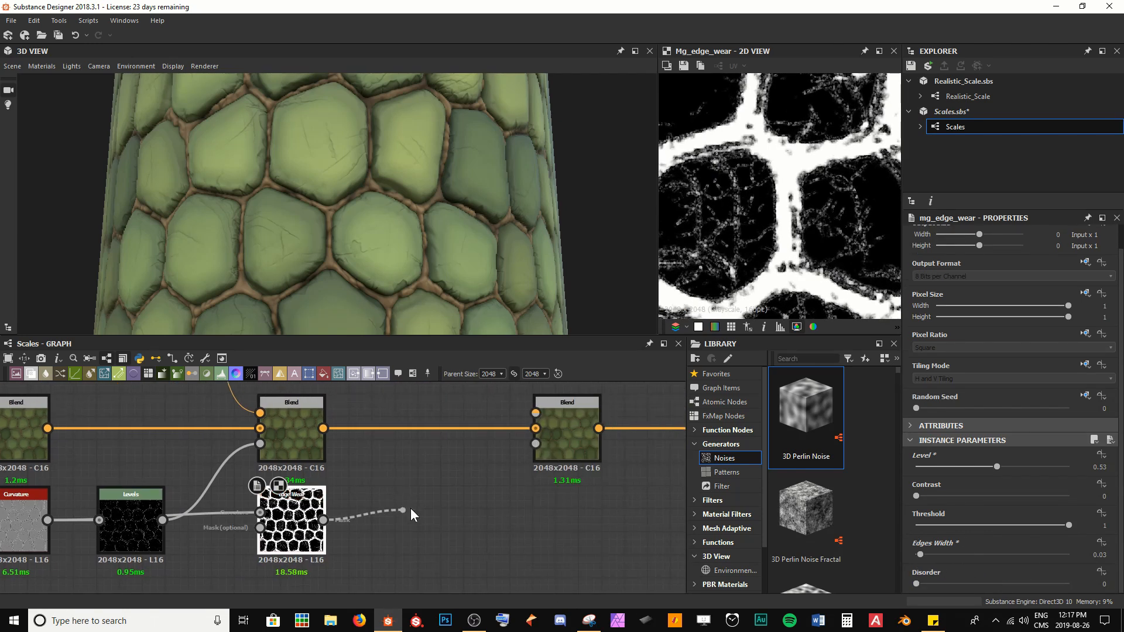
pyautogui.moveTo(411, 509); pyautogui.dragTo(535, 450)
pyautogui.moveTo(387, 497); pyautogui.dragTo(398, 552, button='middle')
pyautogui.scroll(-3, 398, 552)
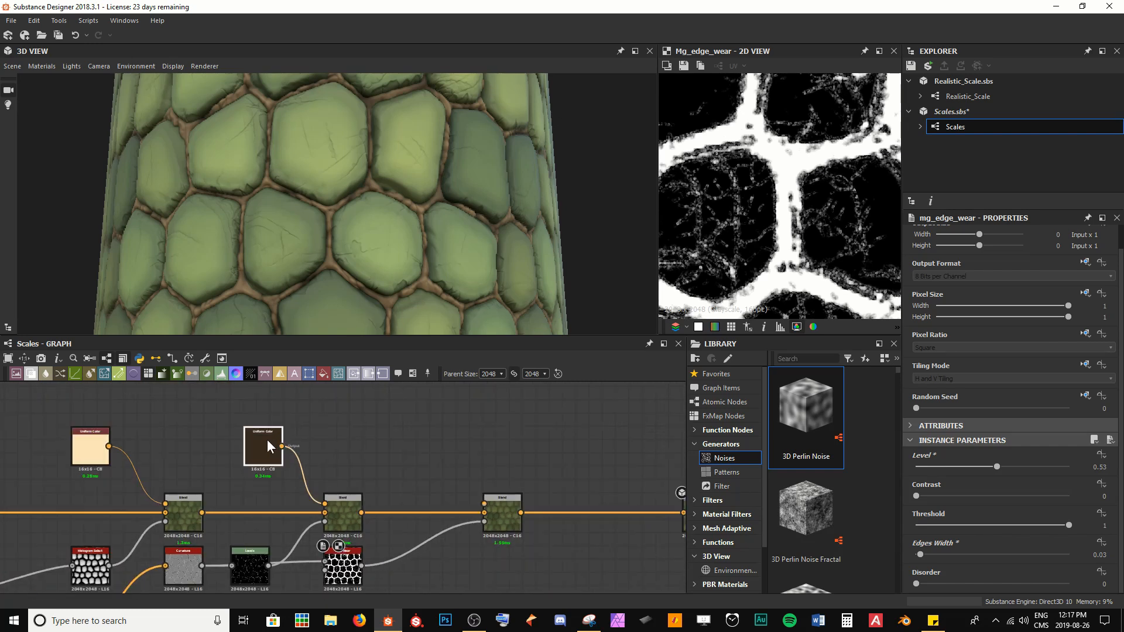
# Step: Duplicate the dark brown Uniform Color node and connect the copy to the new Blend's foreground input
pyautogui.click(267, 439)
pyautogui.hotkey('ctrl', 'c')
pyautogui.hotkey('ctrl', 'v')
pyautogui.moveTo(338, 483); pyautogui.dragTo(485, 504)
# Step: Inspect the edge wear on the 3D model and review the Invert Grayscale and Edge Wear masks
pyautogui.scroll(6, 314, 201)
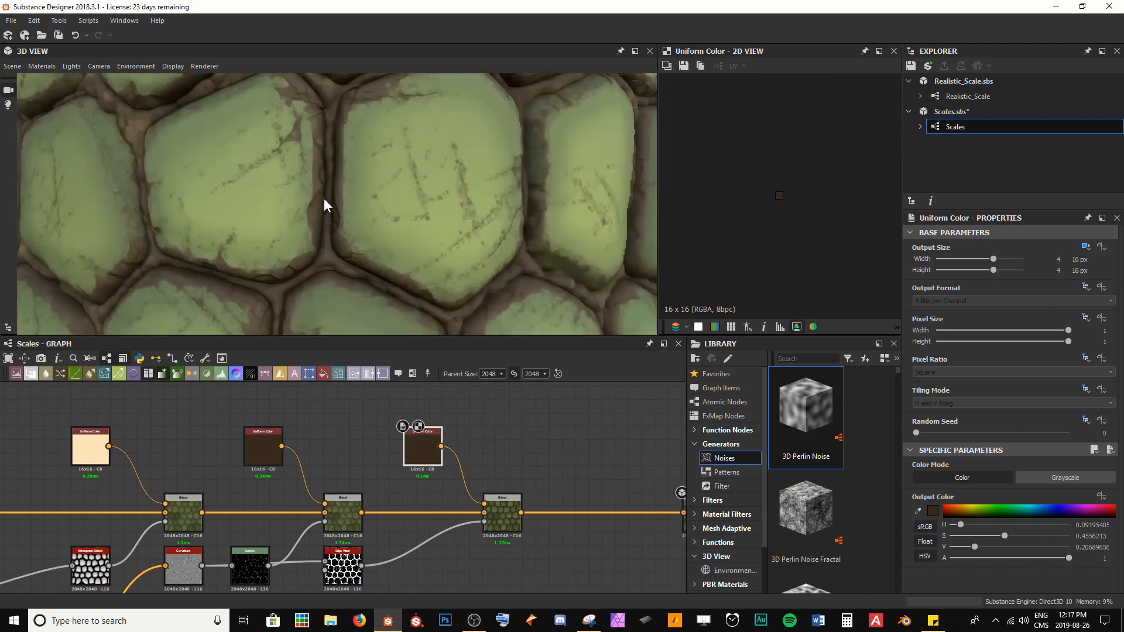
pyautogui.scroll(4, 352, 220)
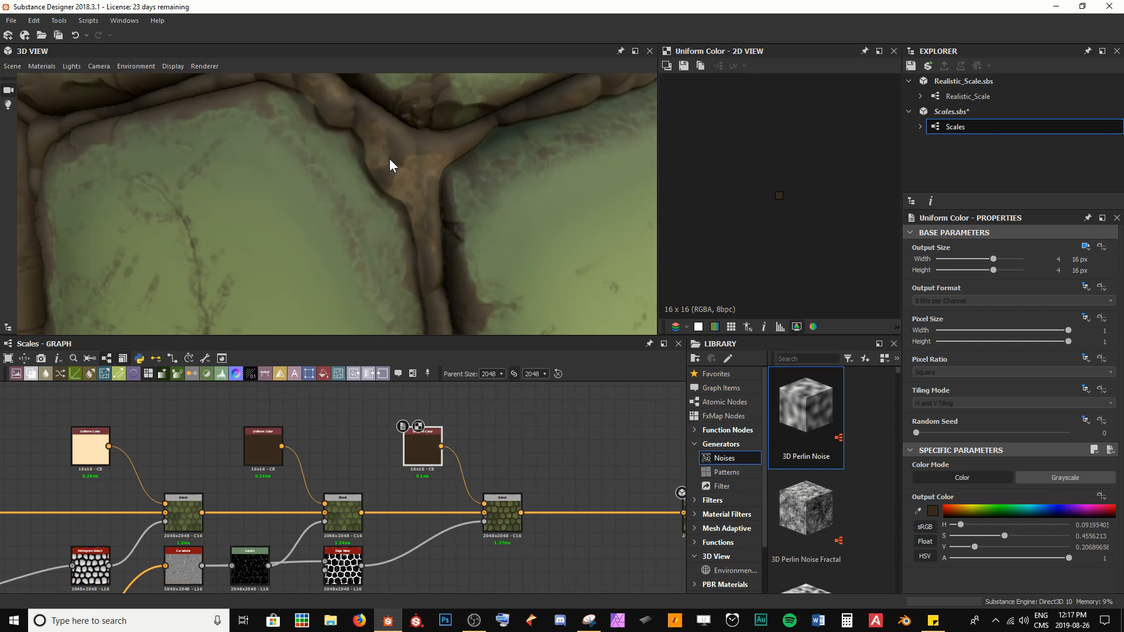
pyautogui.scroll(-3, 452, 209)
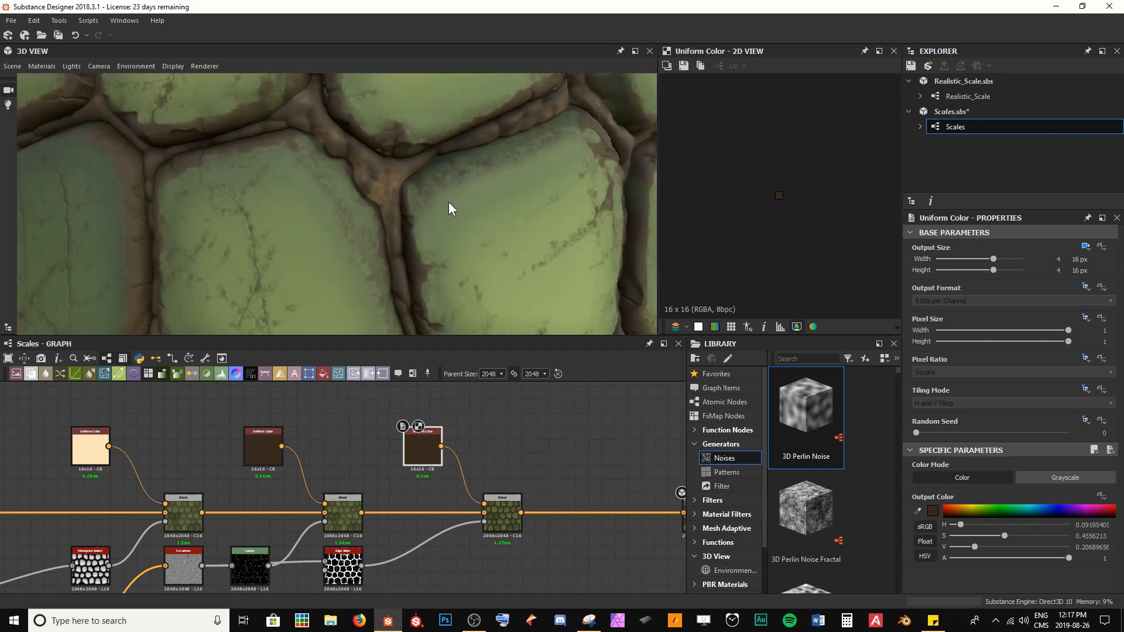
pyautogui.scroll(-3, 402, 481)
pyautogui.moveTo(401, 481); pyautogui.dragTo(446, 413, button='middle')
pyautogui.moveTo(216, 527); pyautogui.dragTo(503, 437, button='middle')
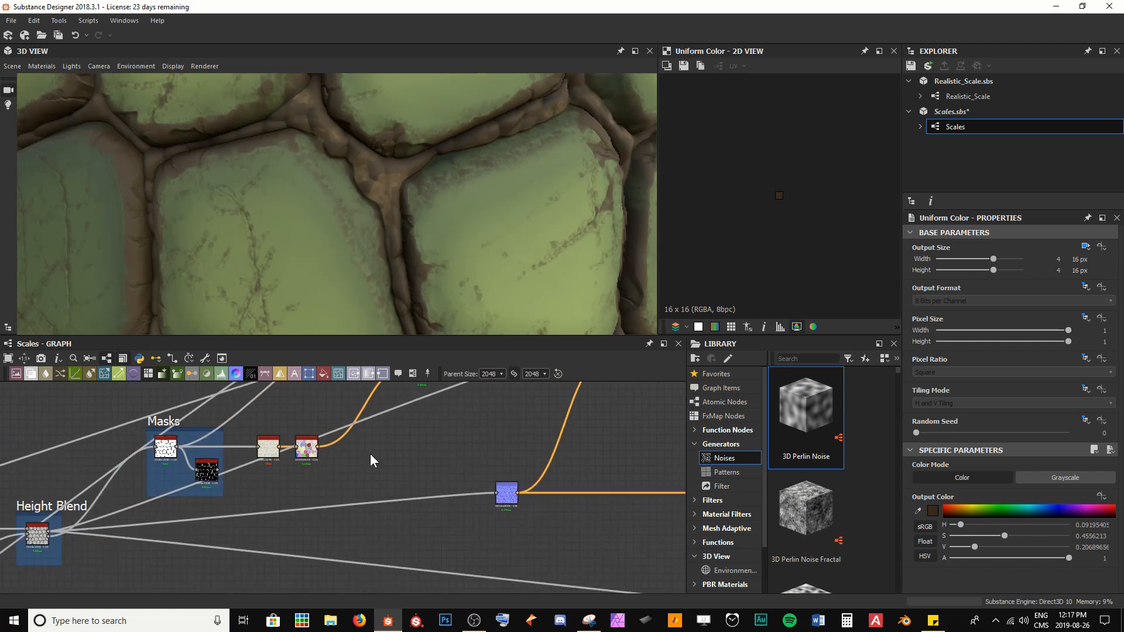
pyautogui.moveTo(357, 462); pyautogui.dragTo(451, 501, button='middle')
pyautogui.scroll(3, 308, 537)
pyautogui.scroll(3, 309, 537)
pyautogui.moveTo(289, 464); pyautogui.dragTo(355, 511, button='middle')
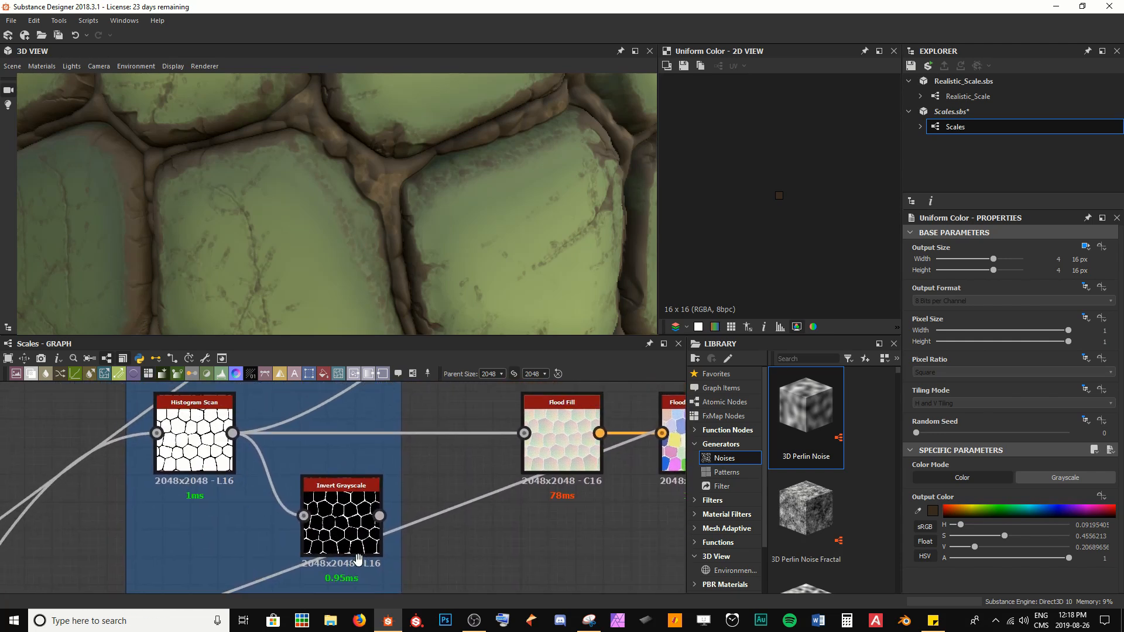
pyautogui.doubleClick(354, 511)
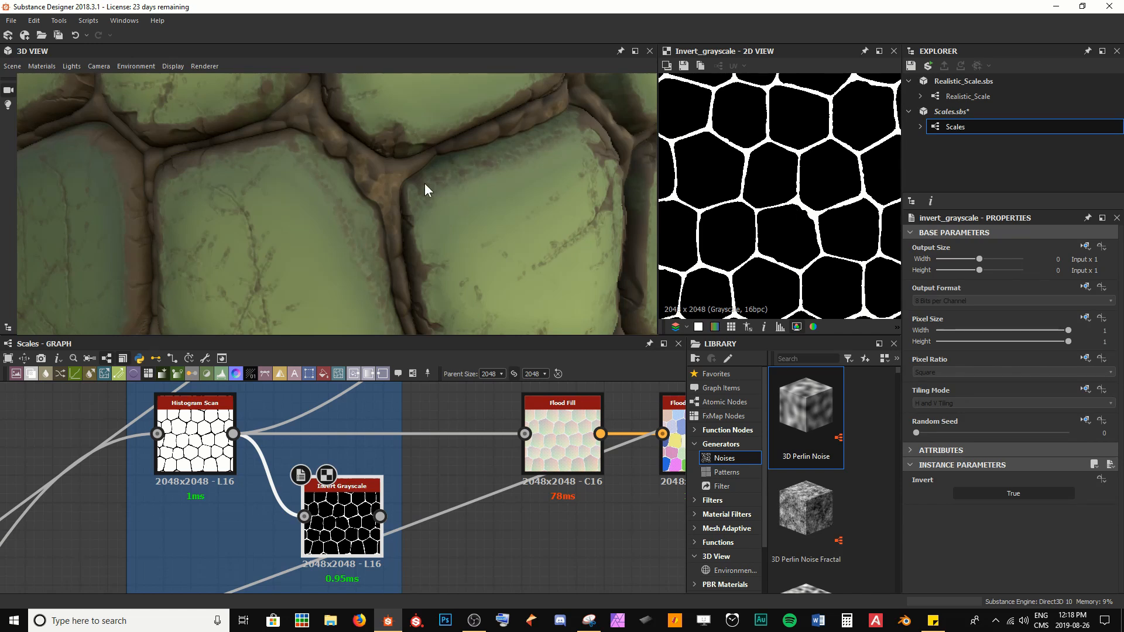
pyautogui.scroll(-5, 557, 493)
pyautogui.moveTo(582, 498); pyautogui.dragTo(198, 554, button='middle')
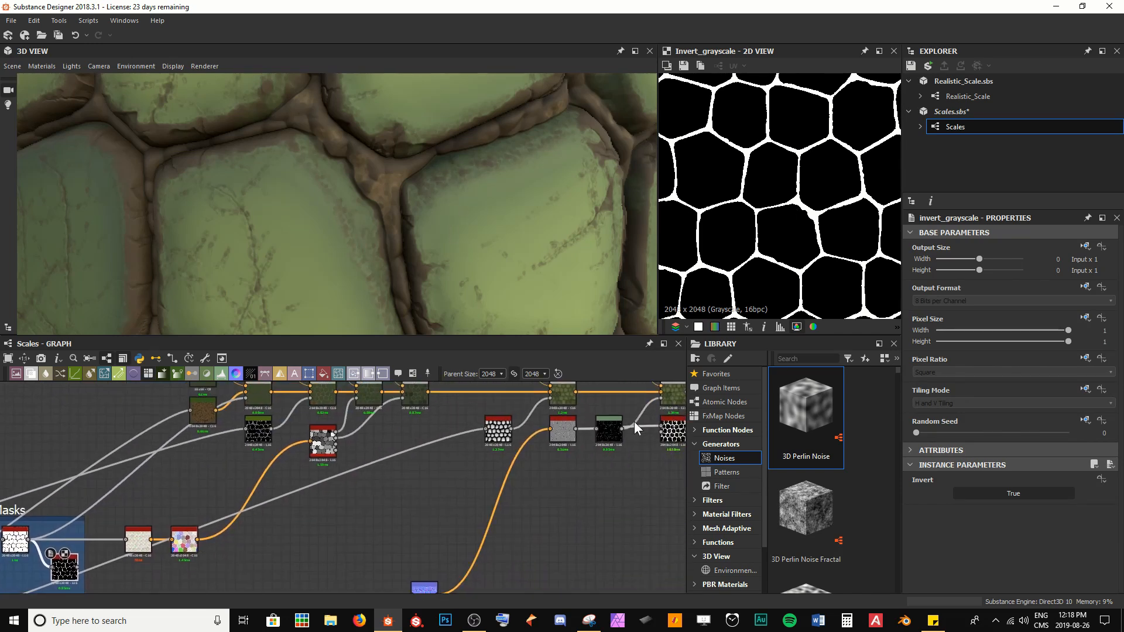
pyautogui.moveTo(634, 421); pyautogui.dragTo(402, 448, button='middle')
pyautogui.doubleClick(440, 460)
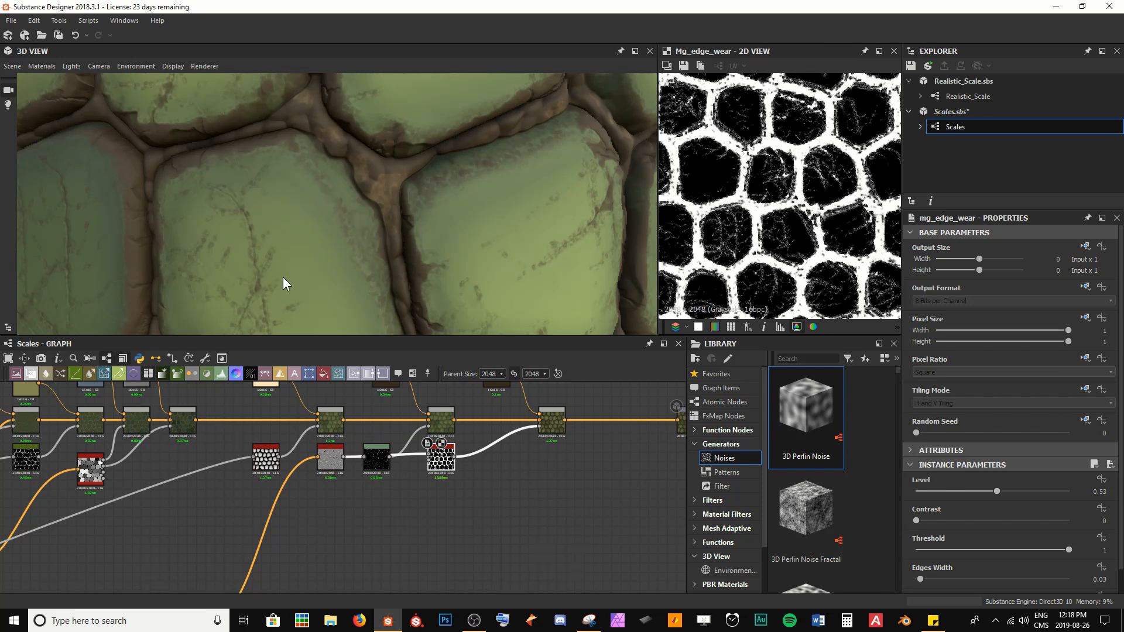
# Step: Insert a Blend node between the Edge Wear node and the edge-wear colour Blend
pyautogui.moveTo(440, 460); pyautogui.dragTo(444, 509)
pyautogui.press('space')
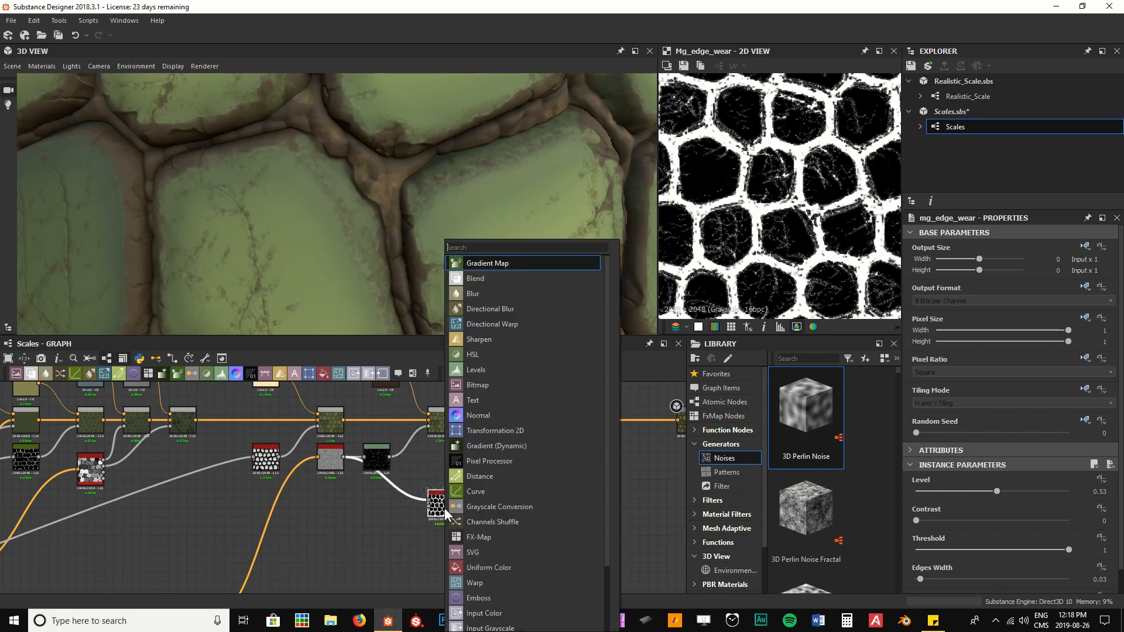
pyautogui.write('bl')
pyautogui.press('Return')
pyautogui.scroll(5, 455, 507)
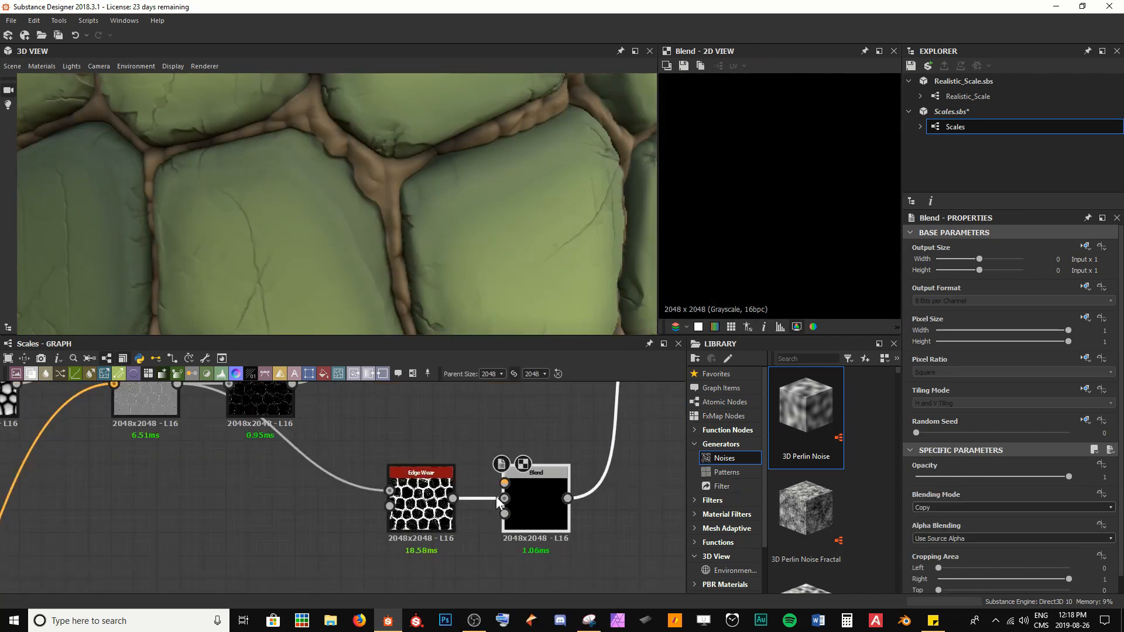
pyautogui.moveTo(497, 488); pyautogui.dragTo(451, 468, button='middle')
# Step: Connect the Invert Grayscale mask from the Masks frame into the new mask Blend node
pyautogui.scroll(-5, 369, 490)
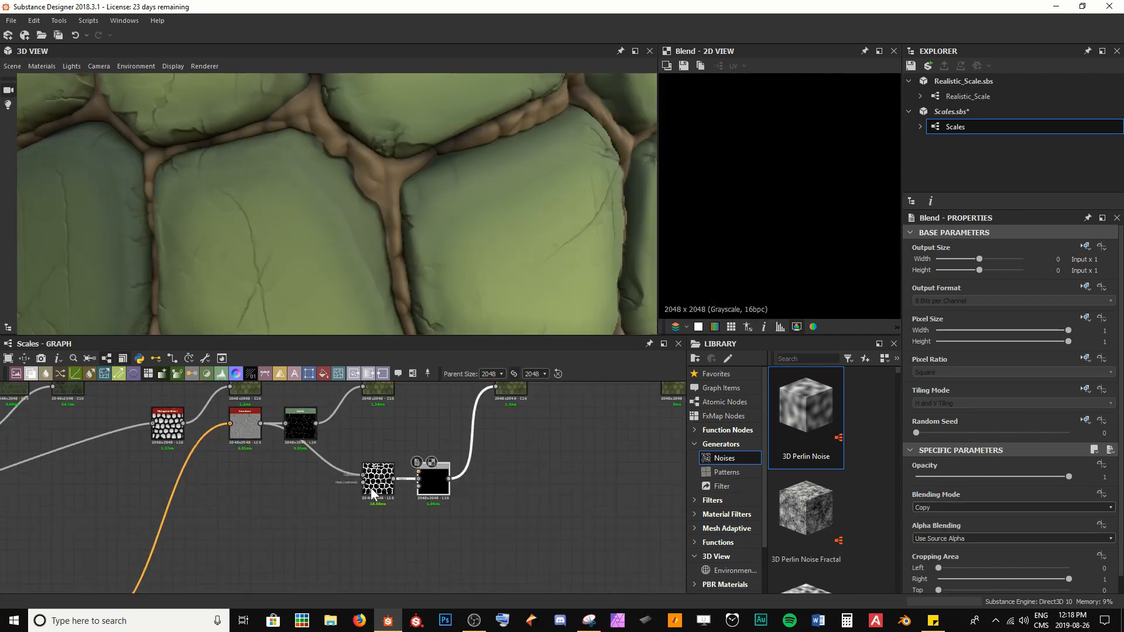
pyautogui.moveTo(171, 517); pyautogui.dragTo(541, 466, button='middle')
pyautogui.scroll(5, 300, 515)
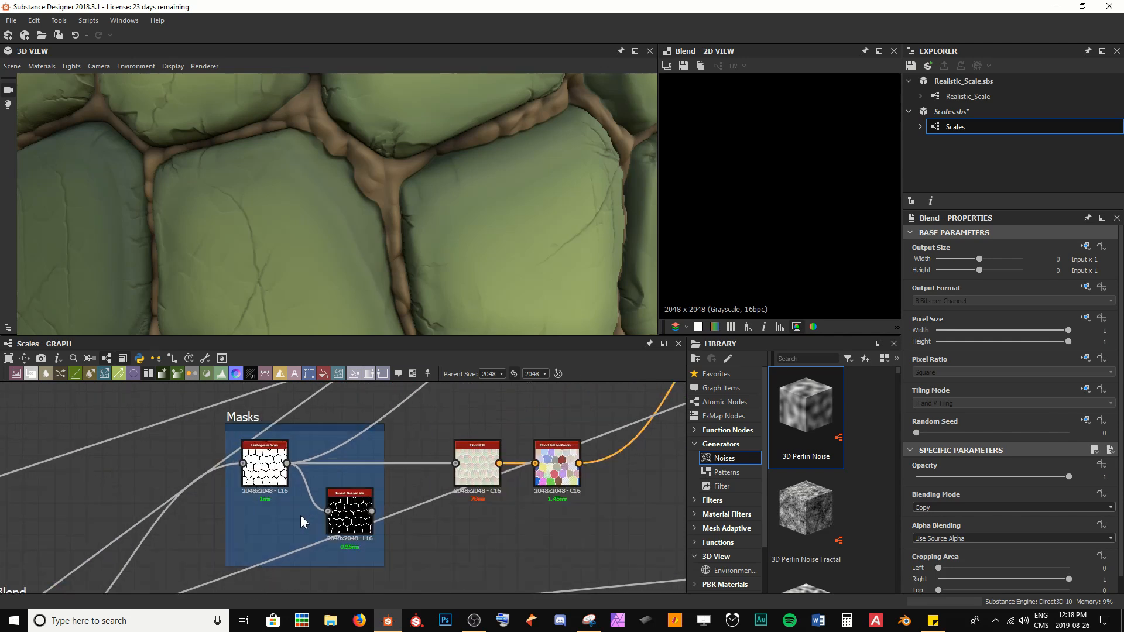
pyautogui.moveTo(321, 501); pyautogui.dragTo(340, 491, button='middle')
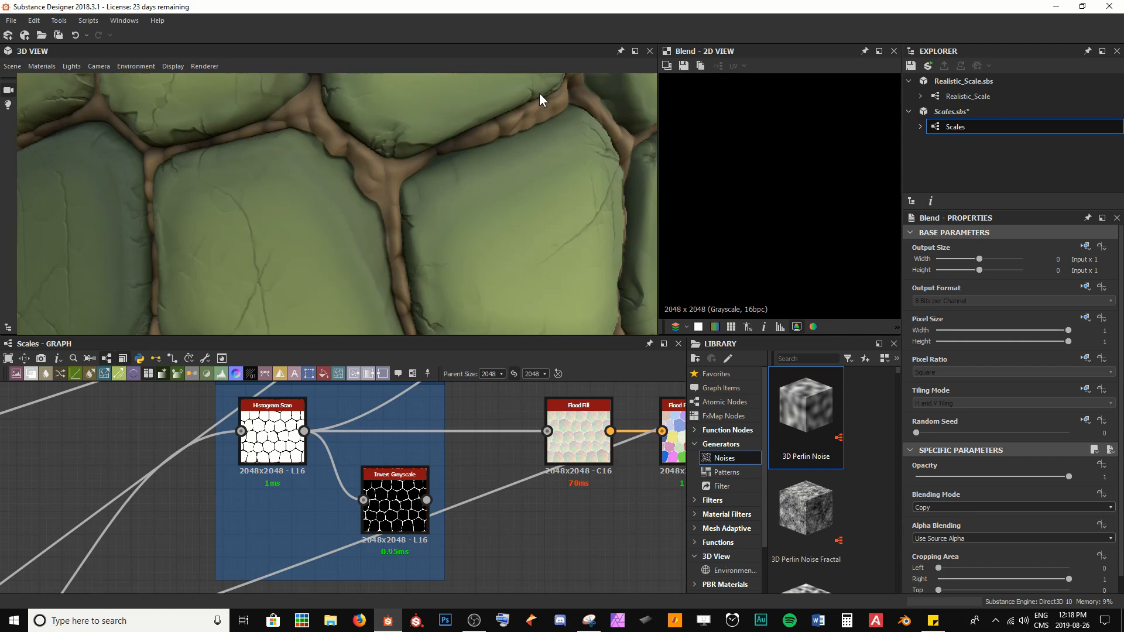
pyautogui.click(403, 513)
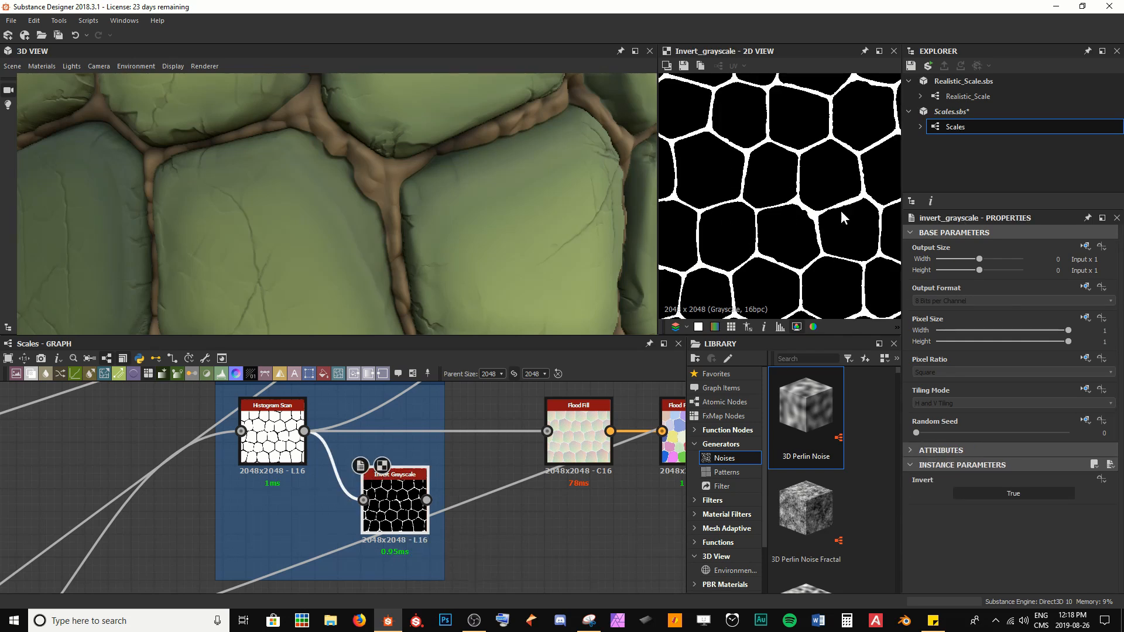
pyautogui.moveTo(427, 499); pyautogui.dragTo(397, 479)
pyautogui.scroll(-4, 599, 502)
pyautogui.scroll(6, 417, 482)
pyautogui.doubleClick(432, 512)
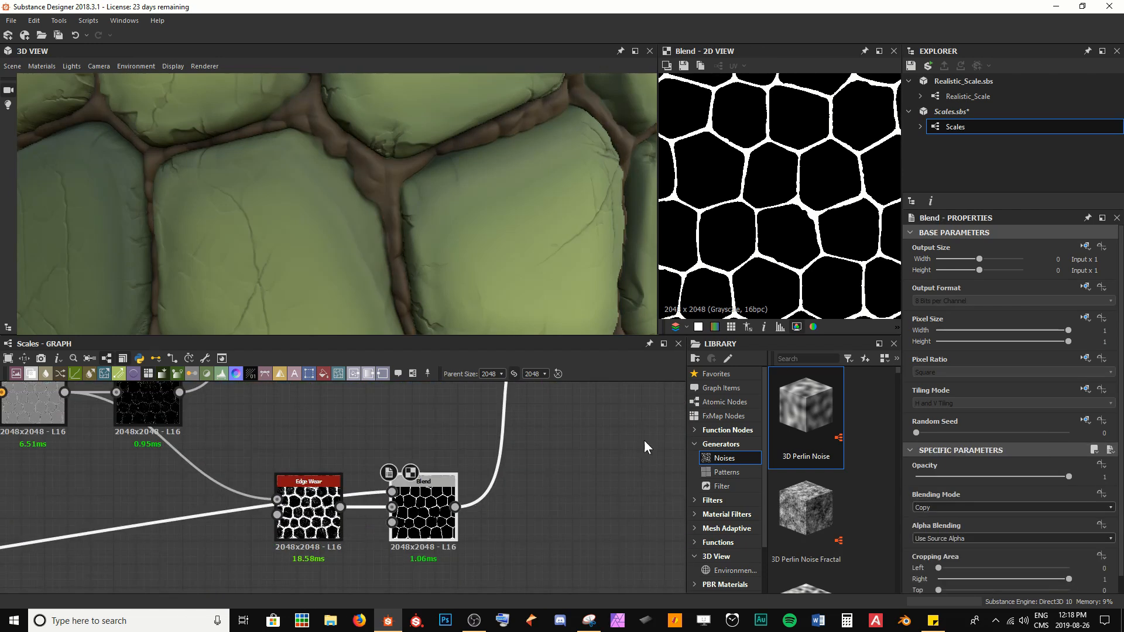
# Step: Set the mask Blend node's Blending Mode to Subtract
pyautogui.click(943, 506)
pyautogui.click(946, 529)
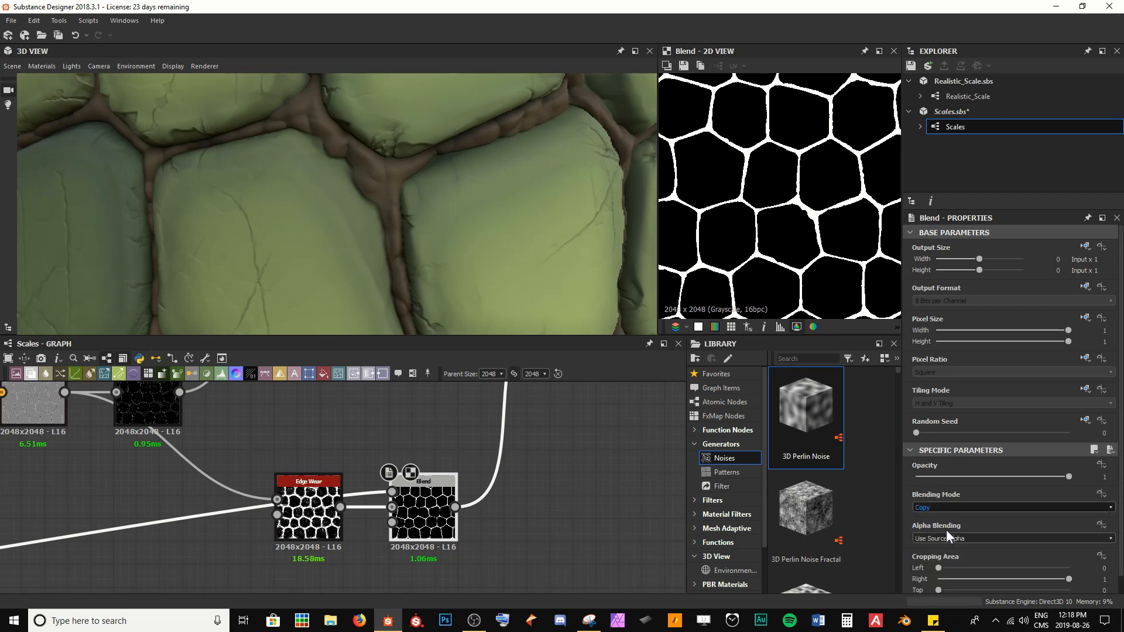
pyautogui.scroll(5, 785, 199)
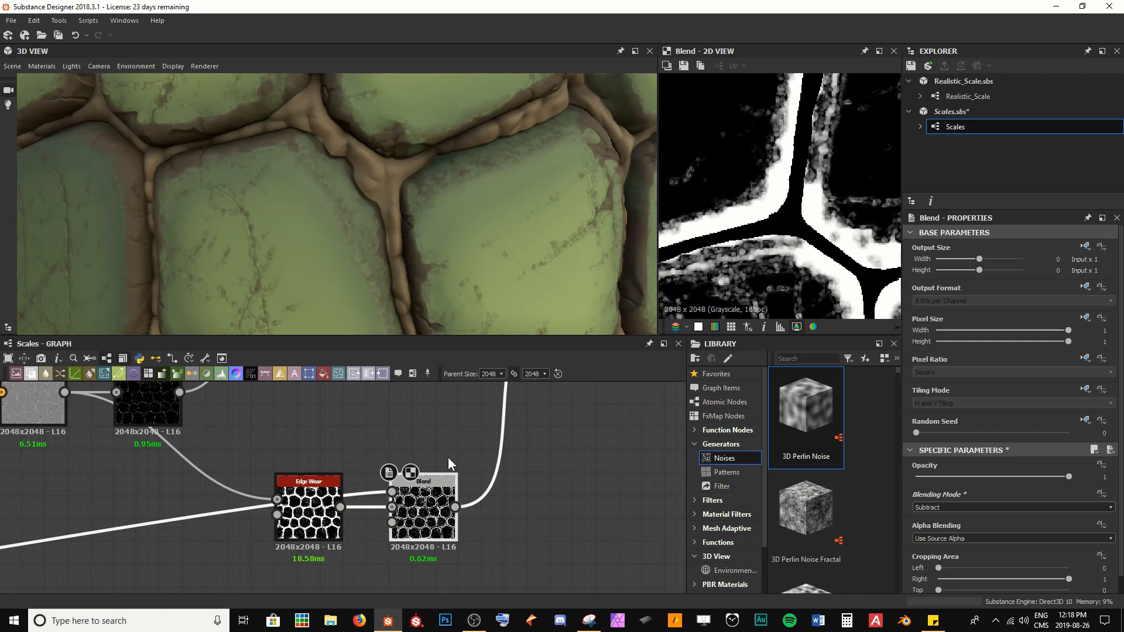
pyautogui.doubleClick(391, 491)
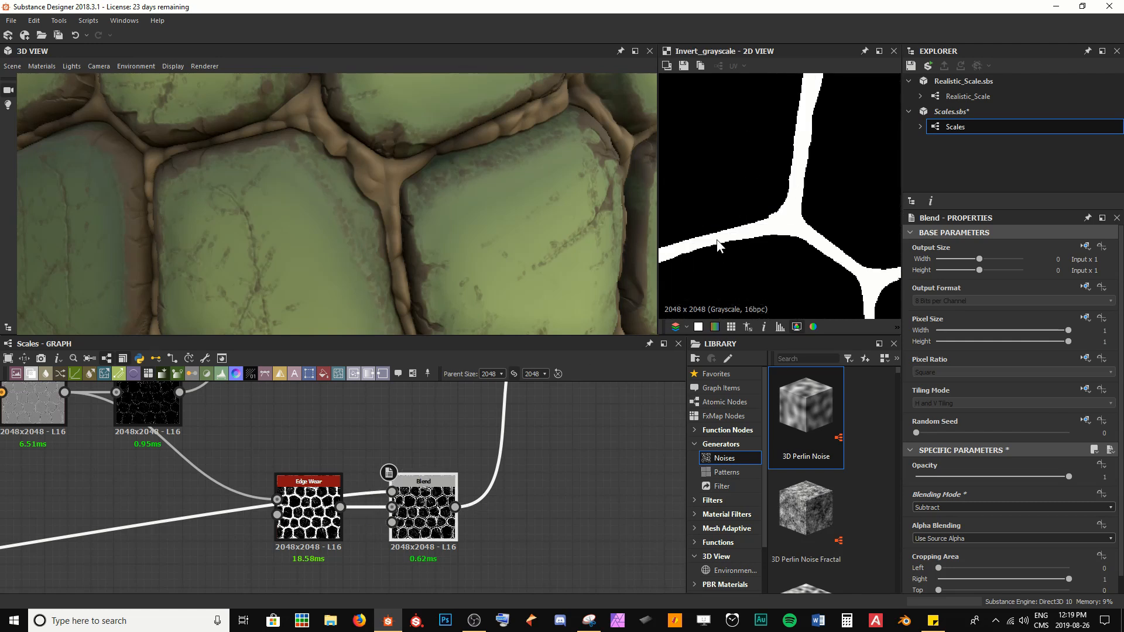
# Step: Compare the Edge Wear and mask Blend previews, then set the Edge Wear node's Edges Width to 0.39
pyautogui.doubleClick(392, 507)
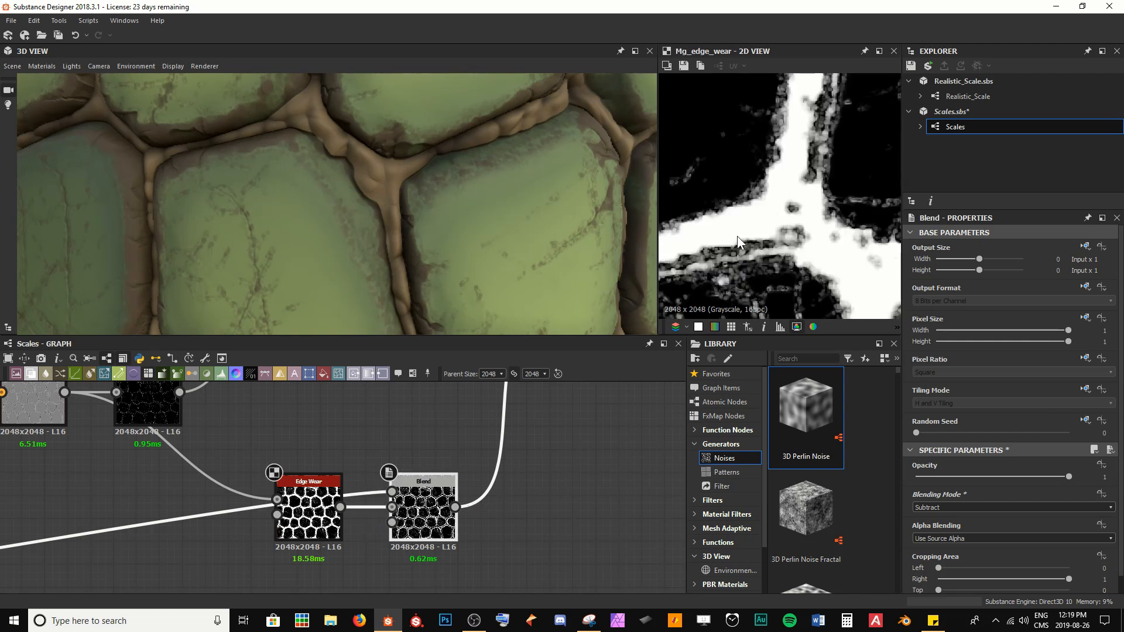
pyautogui.doubleClick(423, 509)
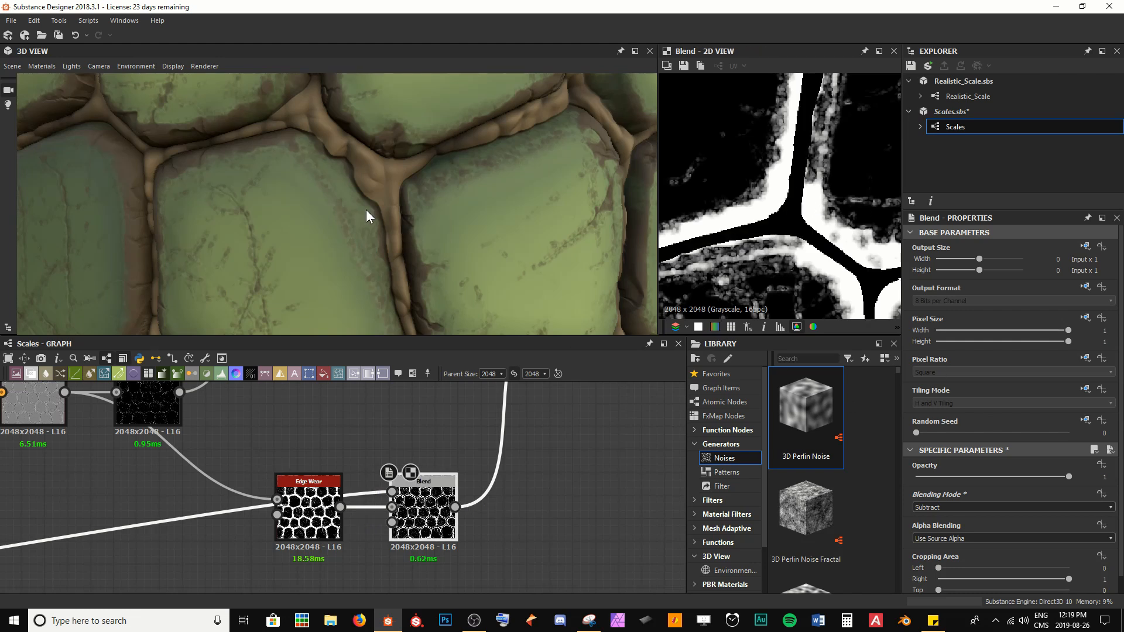
pyautogui.moveTo(367, 209); pyautogui.dragTo(270, 187)
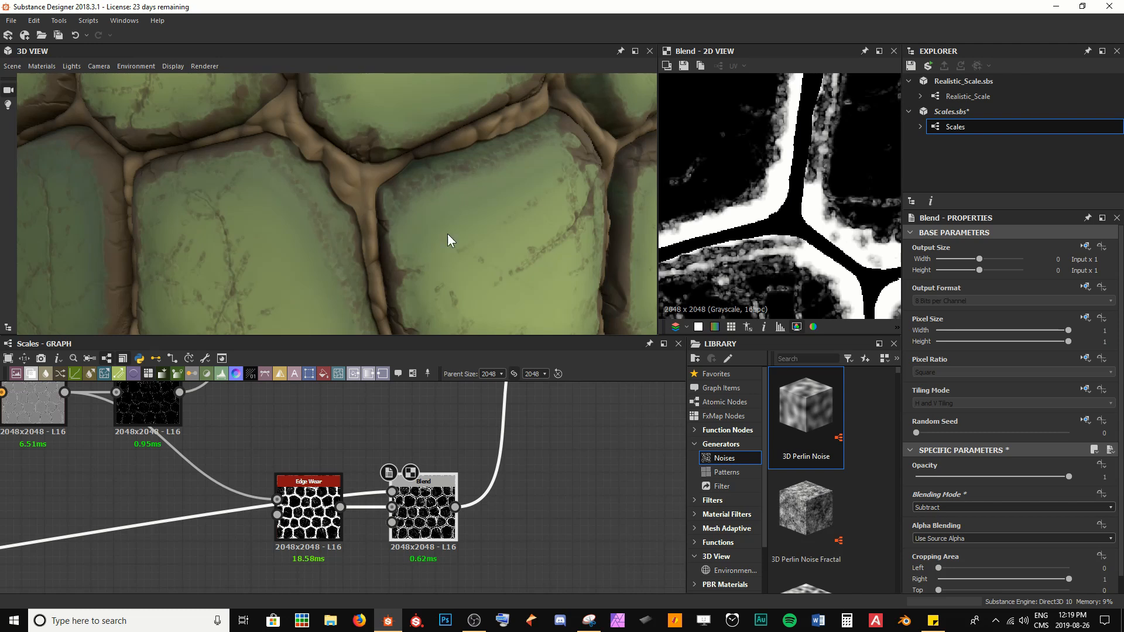
pyautogui.scroll(-3, 448, 240)
pyautogui.scroll(-2, 462, 465)
pyautogui.moveTo(448, 491); pyautogui.dragTo(452, 440)
pyautogui.doubleClick(374, 497)
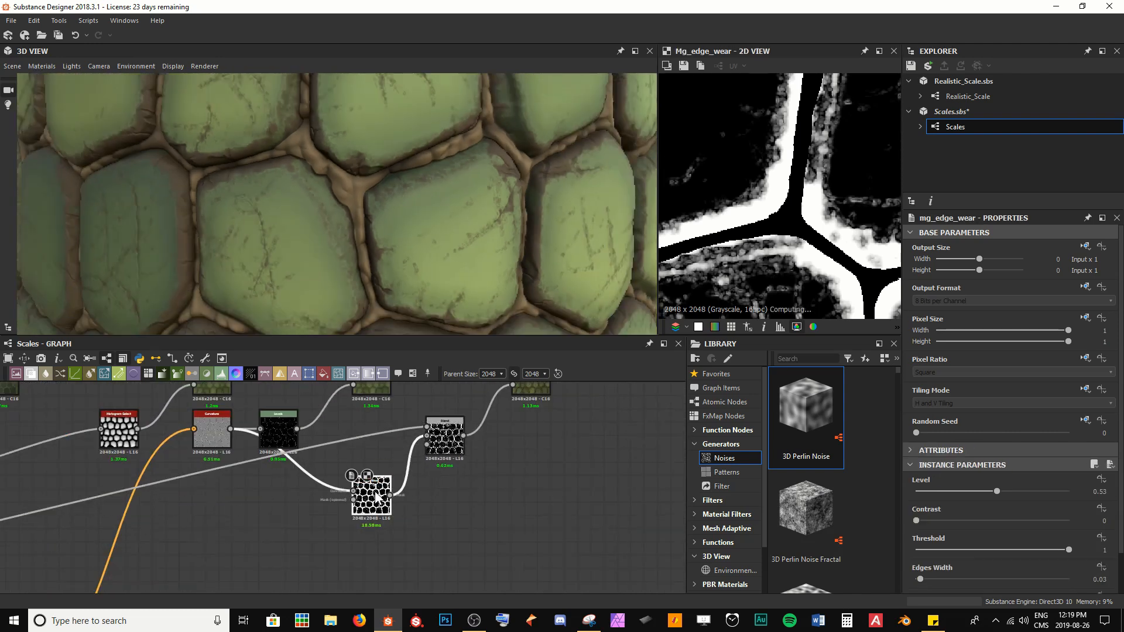
pyautogui.scroll(-1, 975, 538)
pyautogui.moveTo(929, 559); pyautogui.dragTo(975, 556)
# Step: Move the Edge Wear node up in line with the mask Blend node in the graph
pyautogui.scroll(-5, 134, 544)
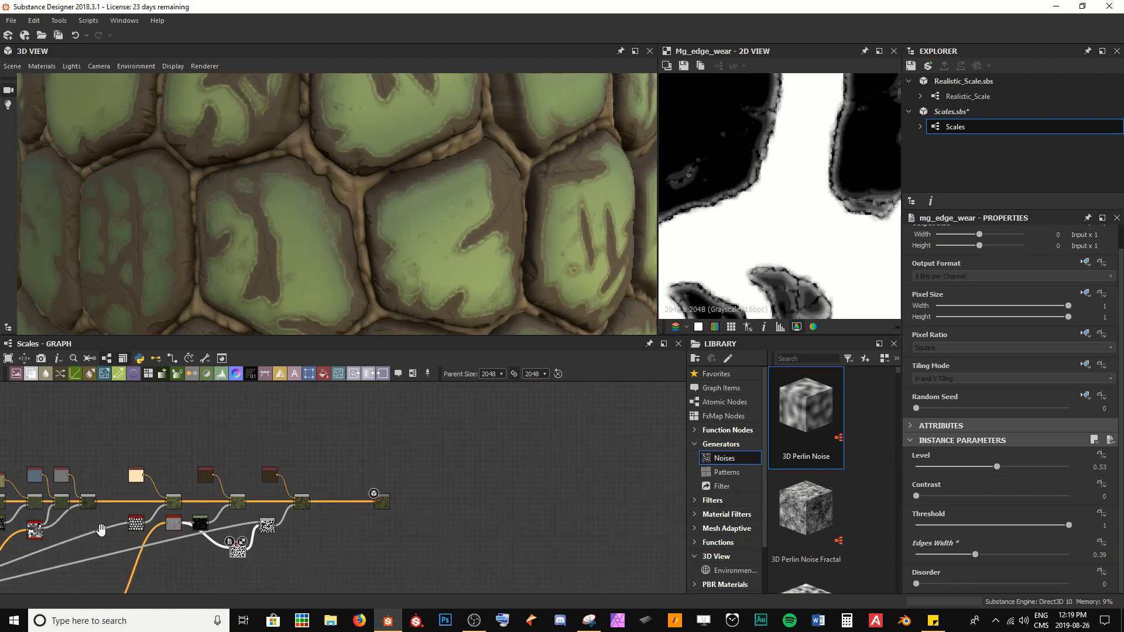
pyautogui.moveTo(96, 531); pyautogui.dragTo(440, 419, button='middle')
pyautogui.scroll(4, 210, 469)
pyautogui.moveTo(112, 506); pyautogui.dragTo(194, 496, button='middle')
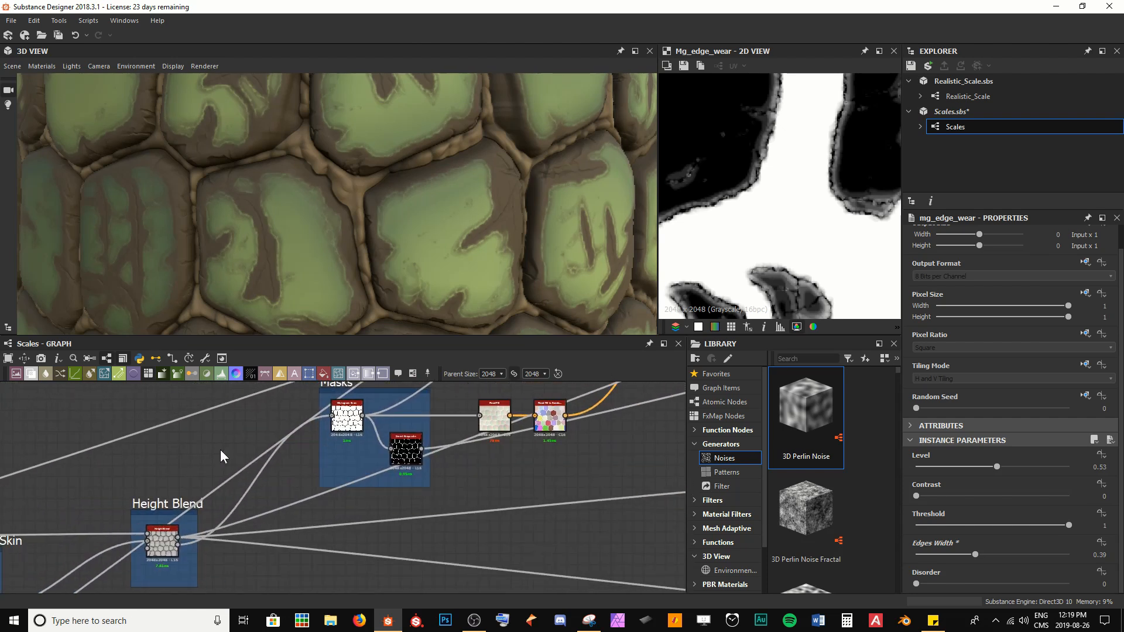
pyautogui.scroll(-3, 293, 525)
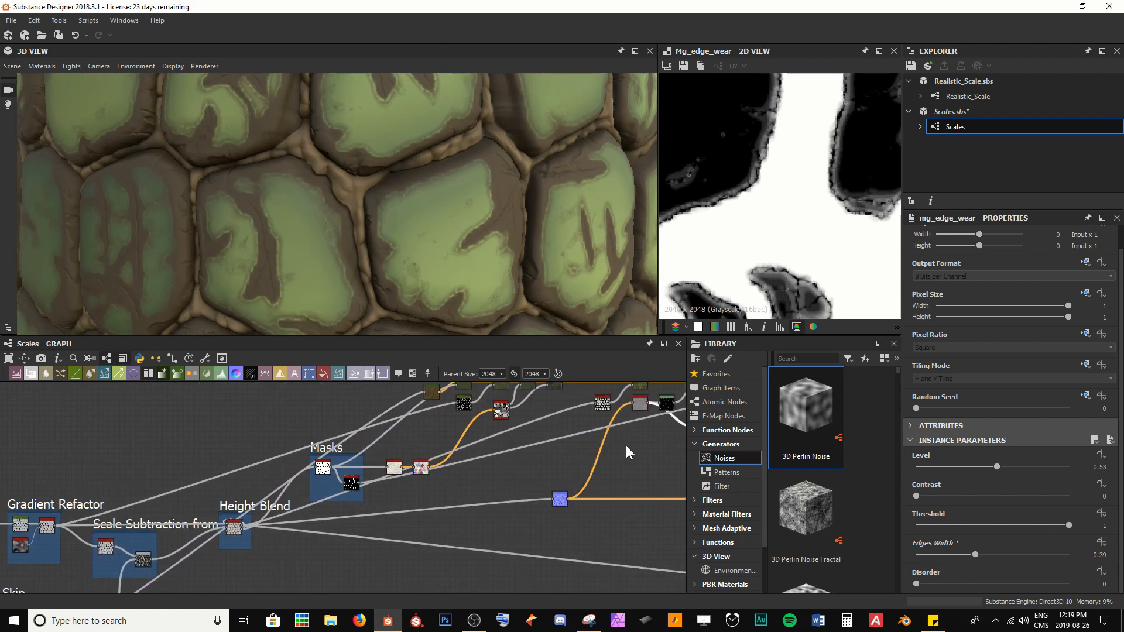
pyautogui.moveTo(626, 452); pyautogui.dragTo(364, 538, button='middle')
pyautogui.scroll(5, 465, 530)
pyautogui.moveTo(460, 475); pyautogui.dragTo(357, 563, button='middle')
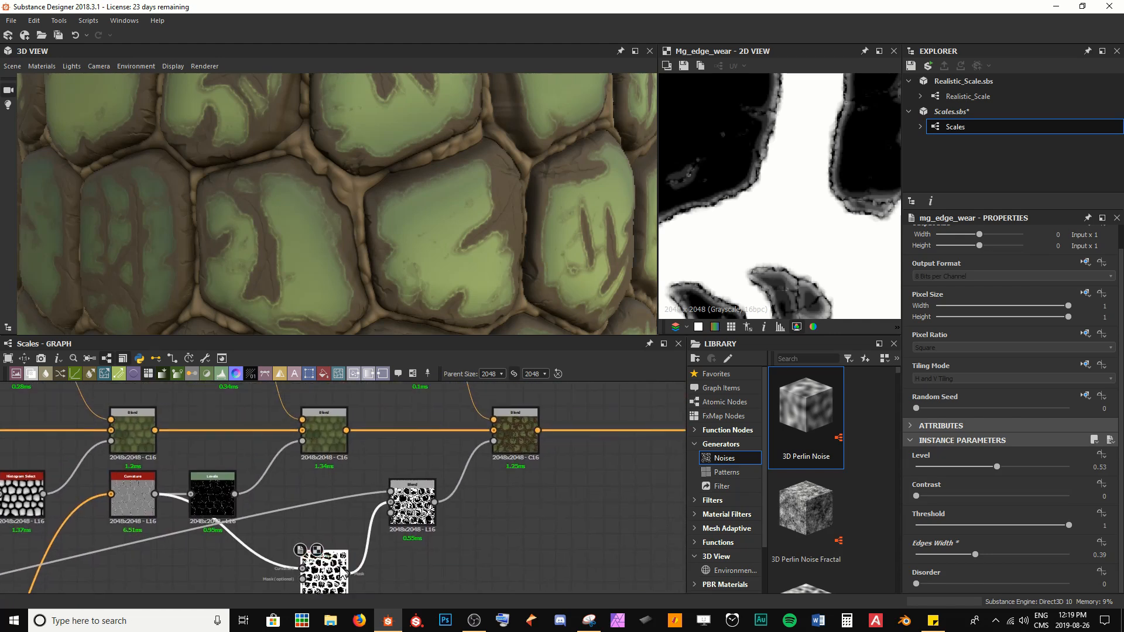
pyautogui.moveTo(345, 573); pyautogui.dragTo(345, 494)
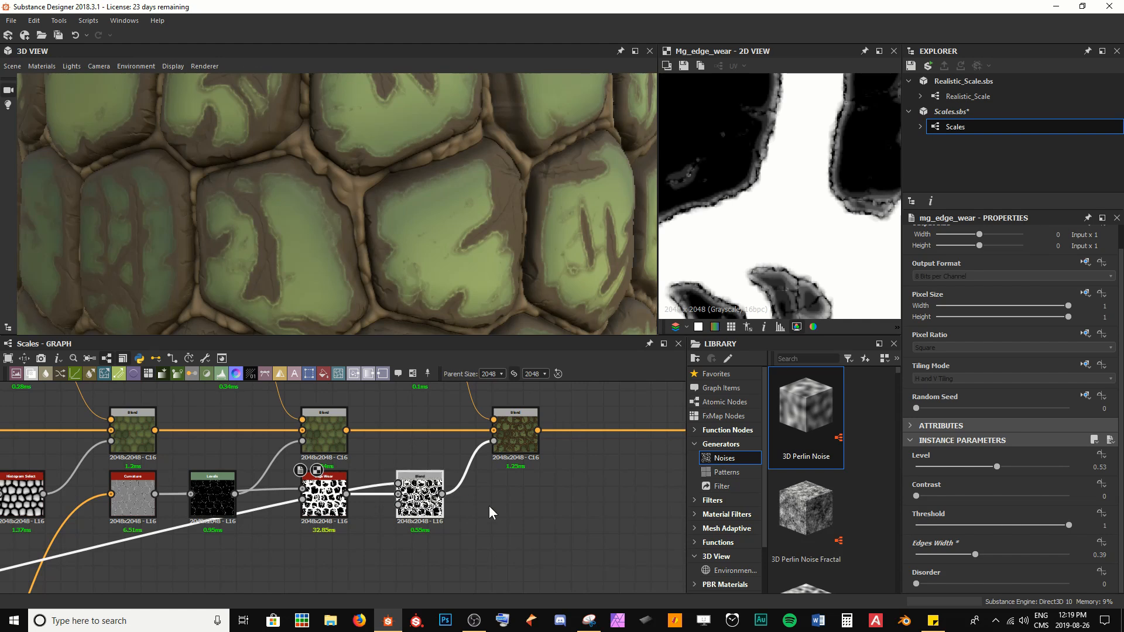
# Step: Change the edge-wear Uniform Color node's output colour to a pale cream
pyautogui.scroll(3, 462, 507)
pyautogui.moveTo(468, 508); pyautogui.dragTo(503, 531, button='middle')
pyautogui.click(403, 506)
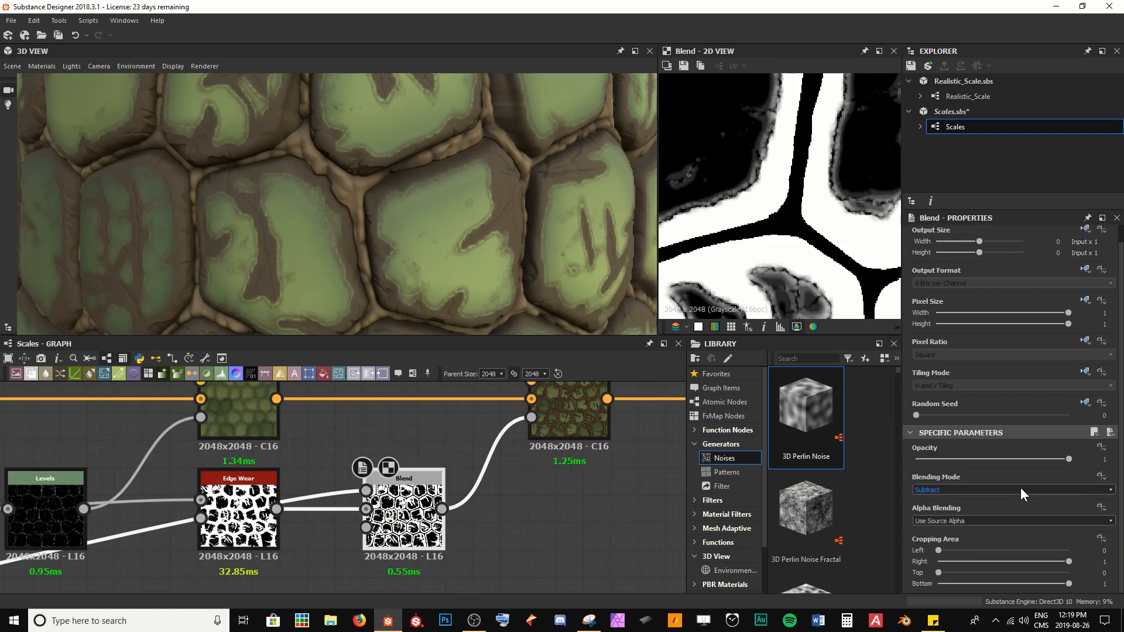
pyautogui.scroll(-3, 445, 462)
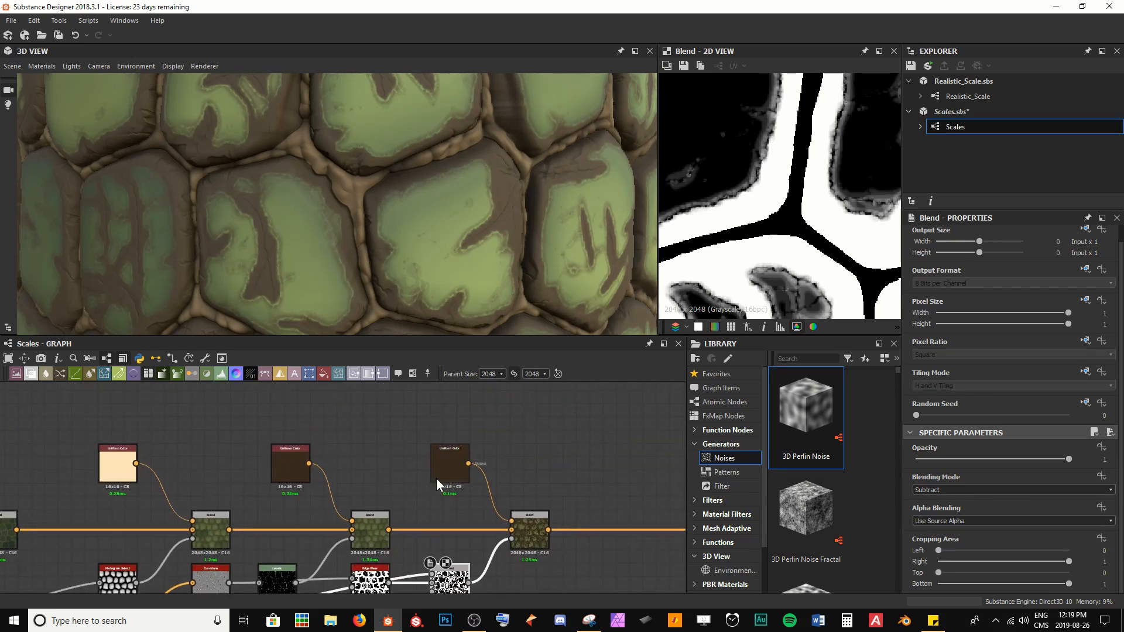
pyautogui.scroll(3, 445, 468)
pyautogui.click(454, 459)
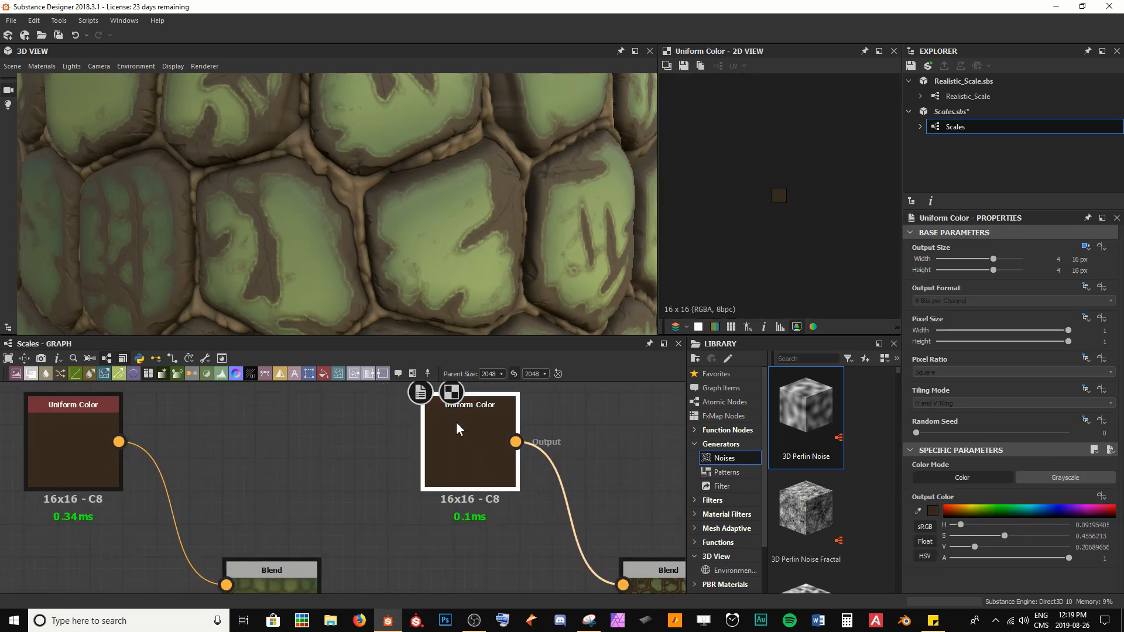
pyautogui.click(933, 511)
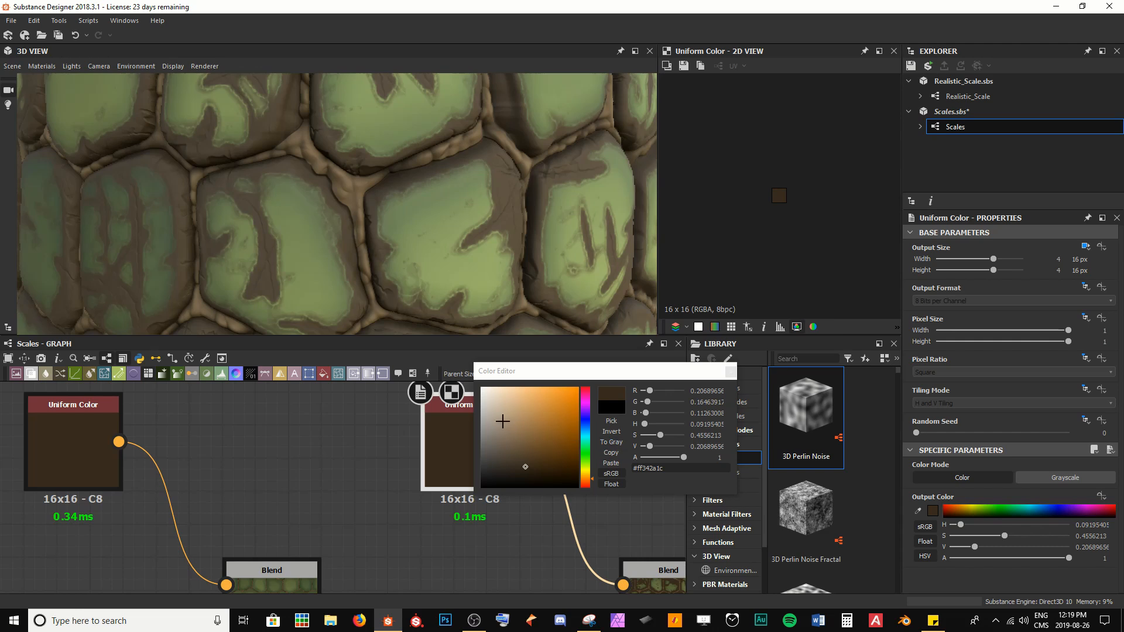
pyautogui.moveTo(503, 421); pyautogui.dragTo(491, 412)
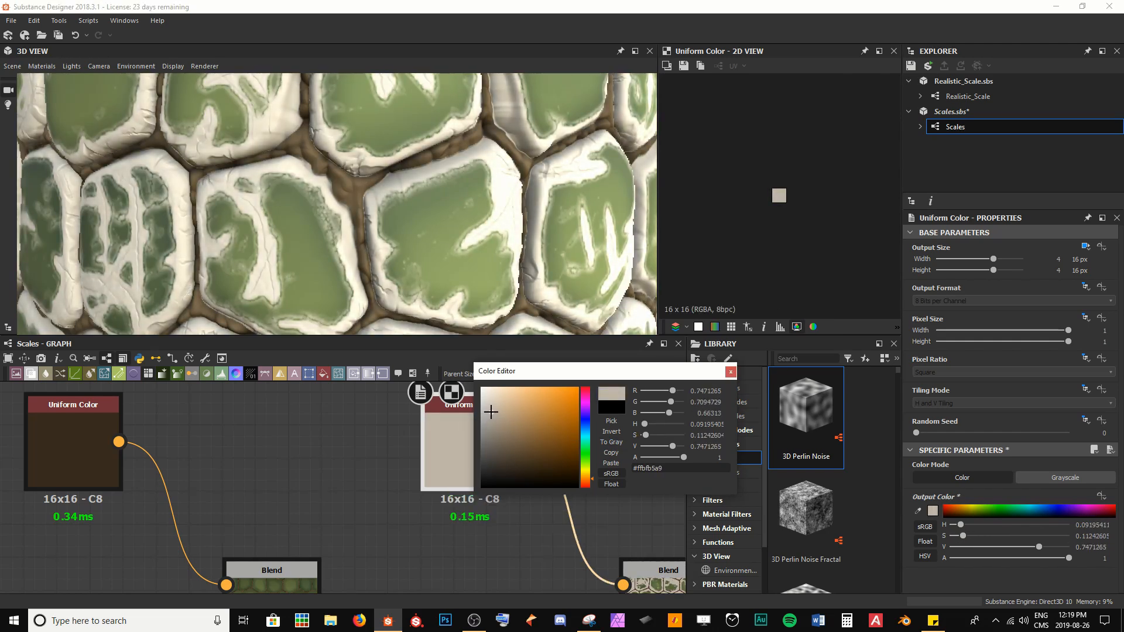
pyautogui.click(731, 372)
# Step: Set the edge-wear colour Blend node's Blending Mode to Soft Light
pyautogui.moveTo(553, 535); pyautogui.dragTo(432, 451, button='middle')
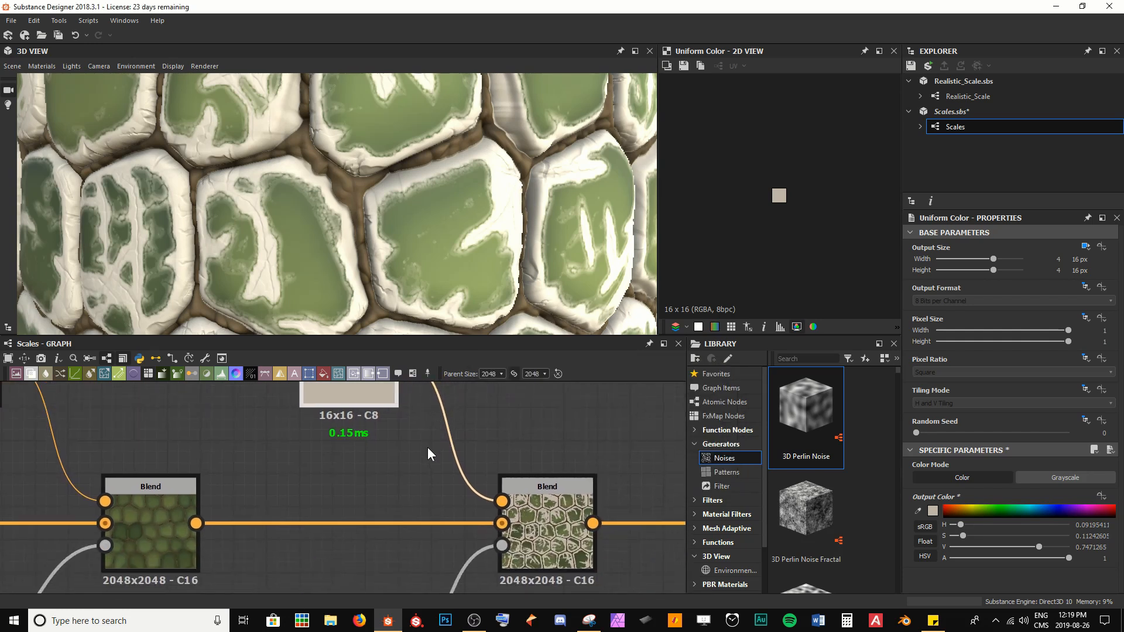
pyautogui.doubleClick(550, 525)
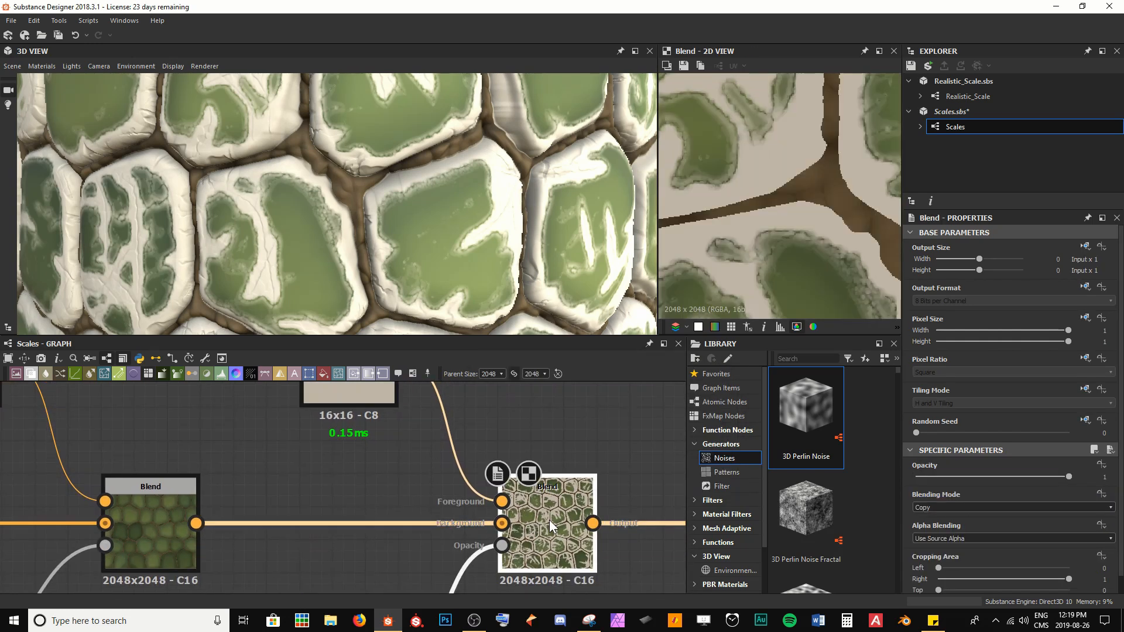
pyautogui.click(950, 510)
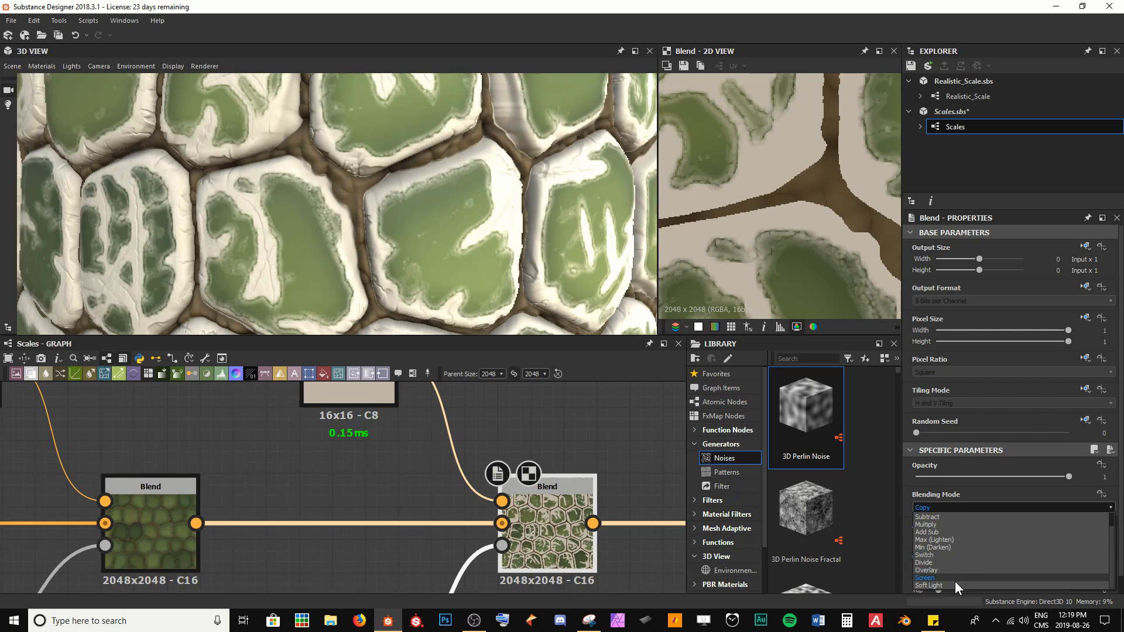
pyautogui.click(954, 584)
pyautogui.scroll(-3, 418, 282)
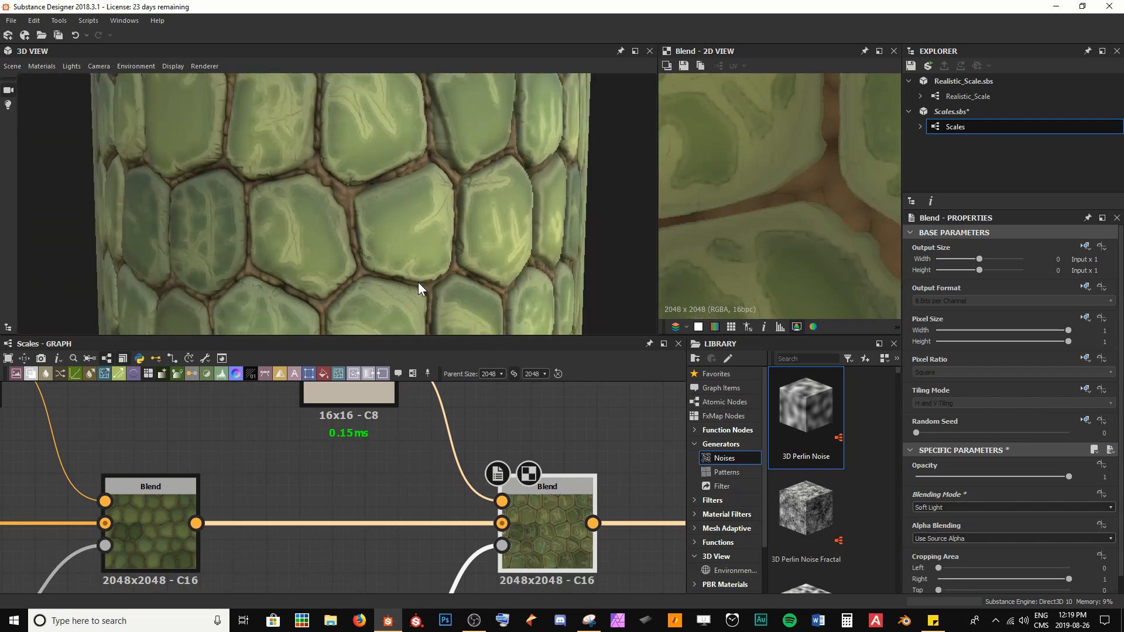
pyautogui.scroll(10, 357, 261)
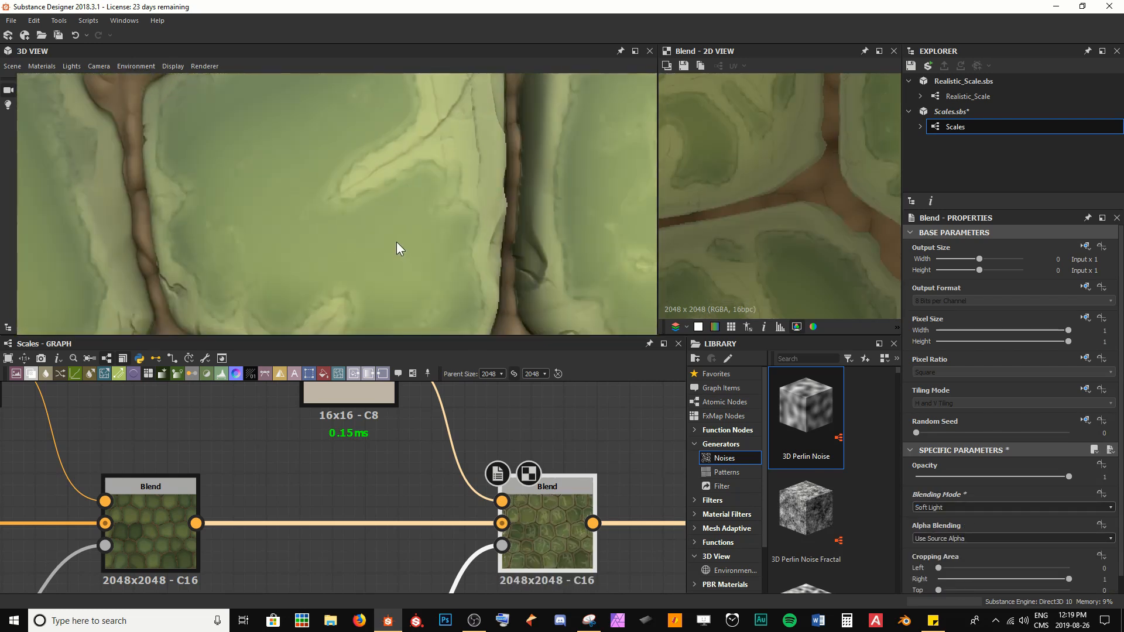
pyautogui.scroll(-3, 405, 243)
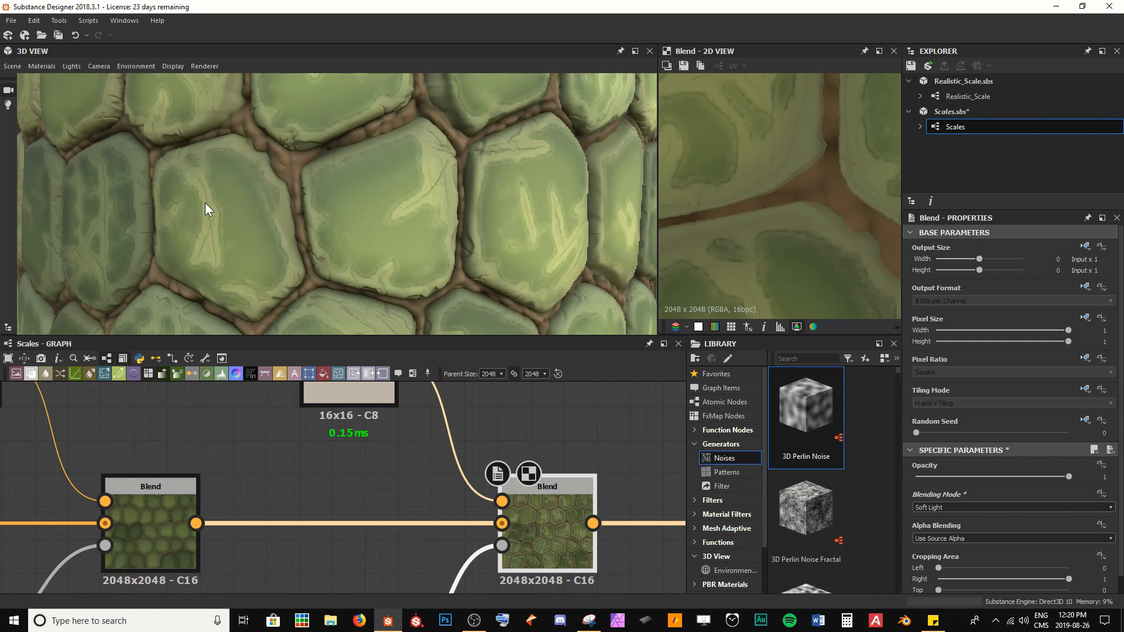
# Step: Open the Edge Wear node and set its Level to 0.42 and Edges Width to 0.08
pyautogui.moveTo(418, 510); pyautogui.dragTo(466, 408, button='middle')
pyautogui.moveTo(392, 539); pyautogui.dragTo(429, 462, button='middle')
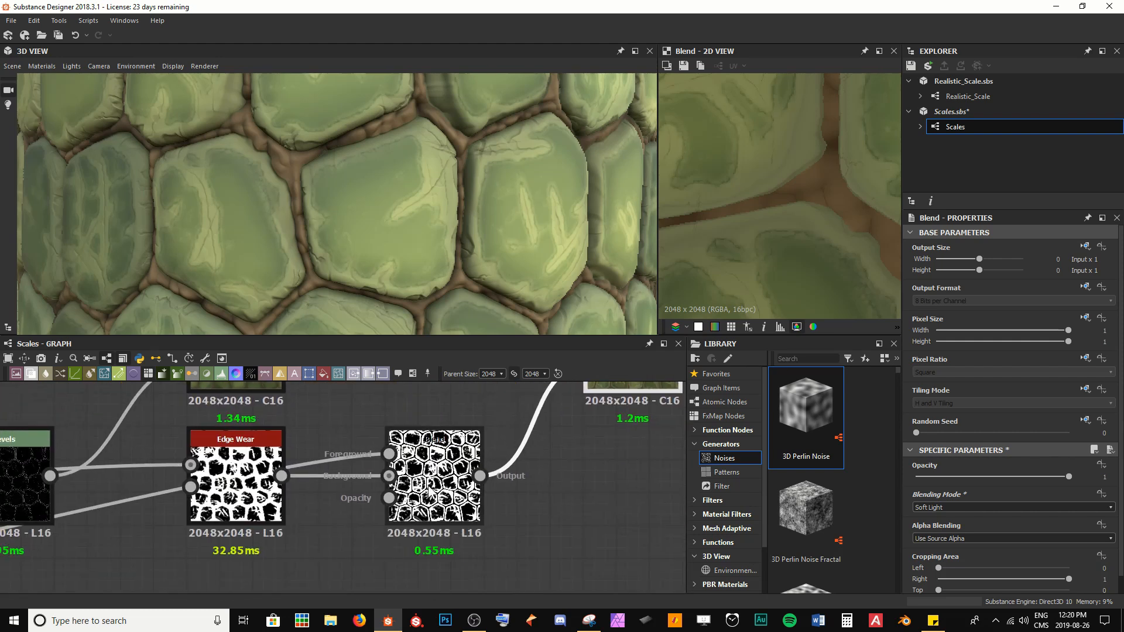
pyautogui.doubleClick(428, 486)
pyautogui.doubleClick(243, 474)
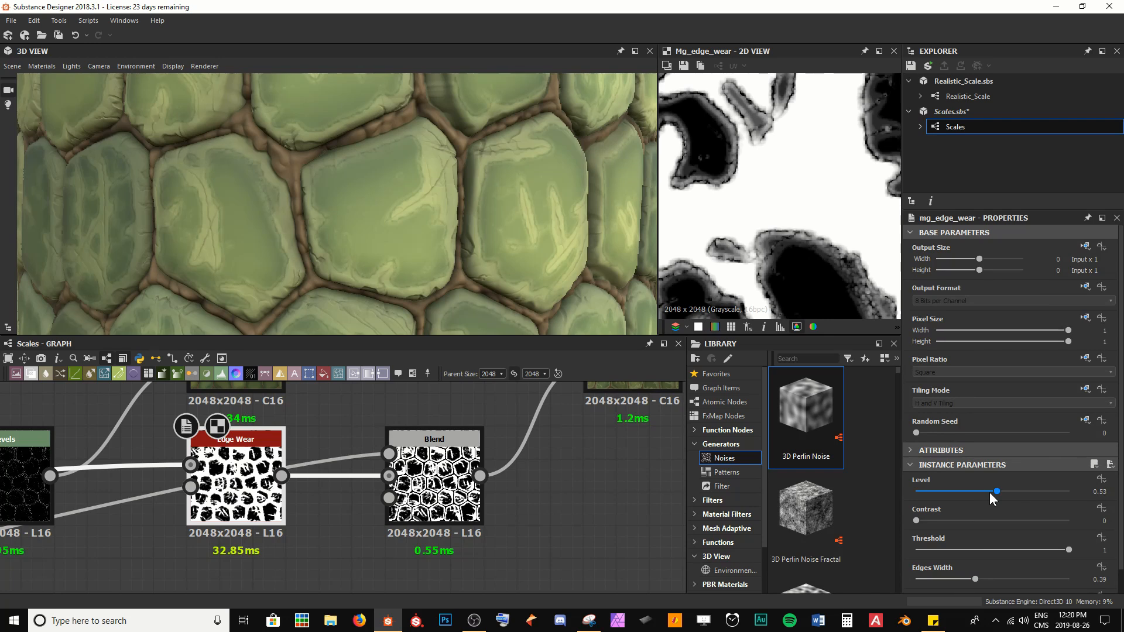
pyautogui.moveTo(989, 492); pyautogui.dragTo(981, 490)
pyautogui.moveTo(975, 580); pyautogui.dragTo(928, 577)
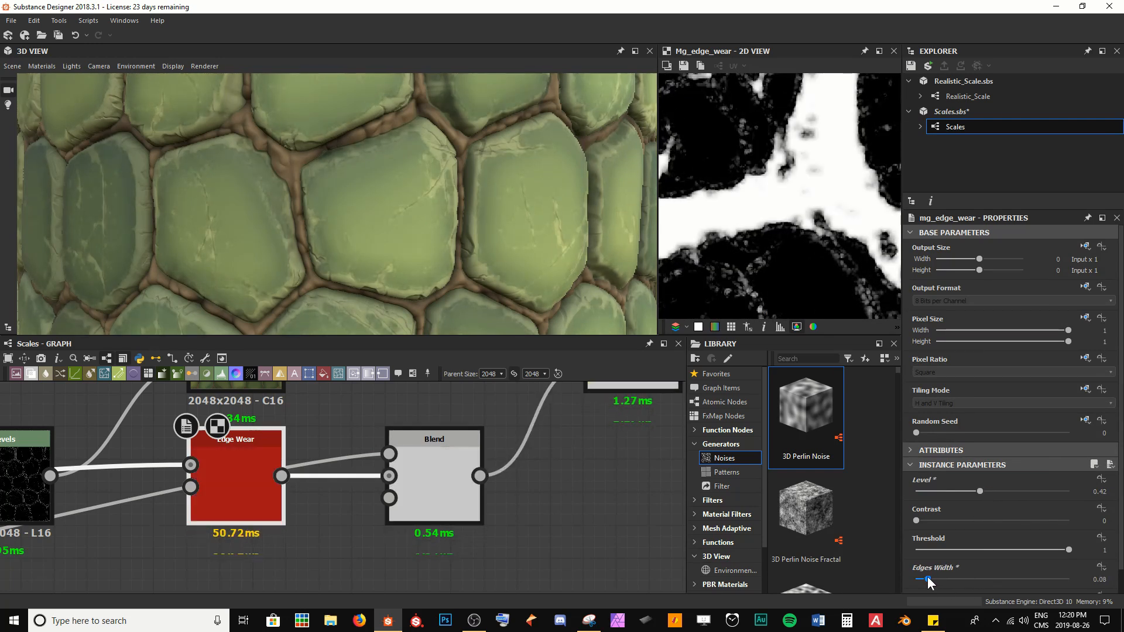
# Step: Set the Edge Wear node's Contrast to 0.34 and lower its Level to 0.24
pyautogui.moveTo(1064, 554)
pyautogui.mouseDown()
pyautogui.moveTo(979, 550)
pyautogui.moveTo(1076, 554)
pyautogui.mouseUp()
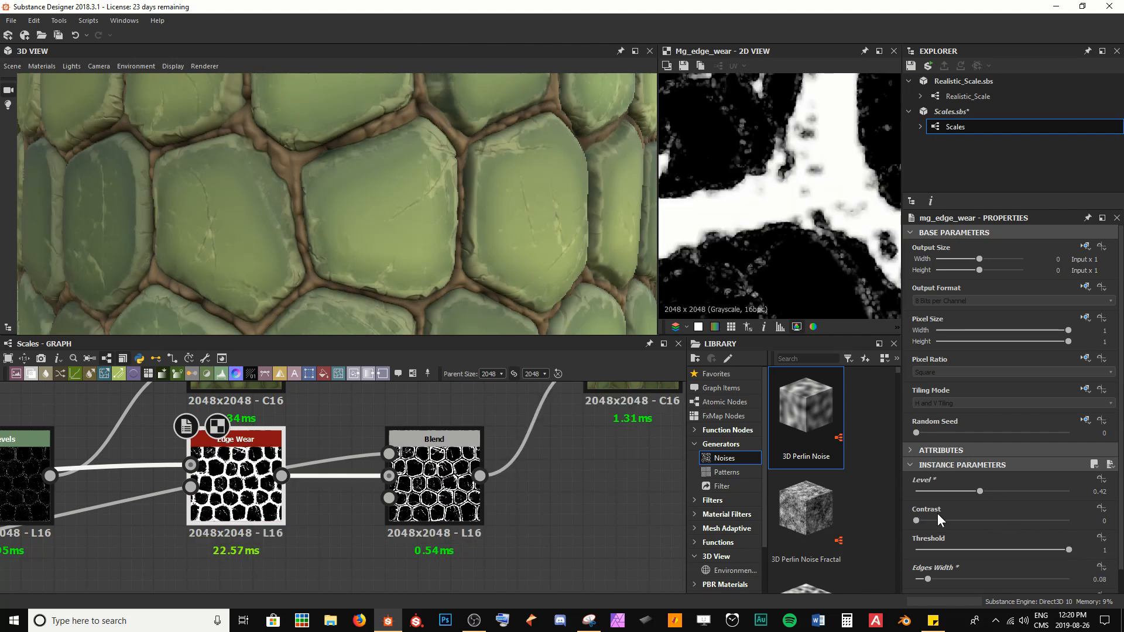
pyautogui.moveTo(937, 520); pyautogui.dragTo(969, 521)
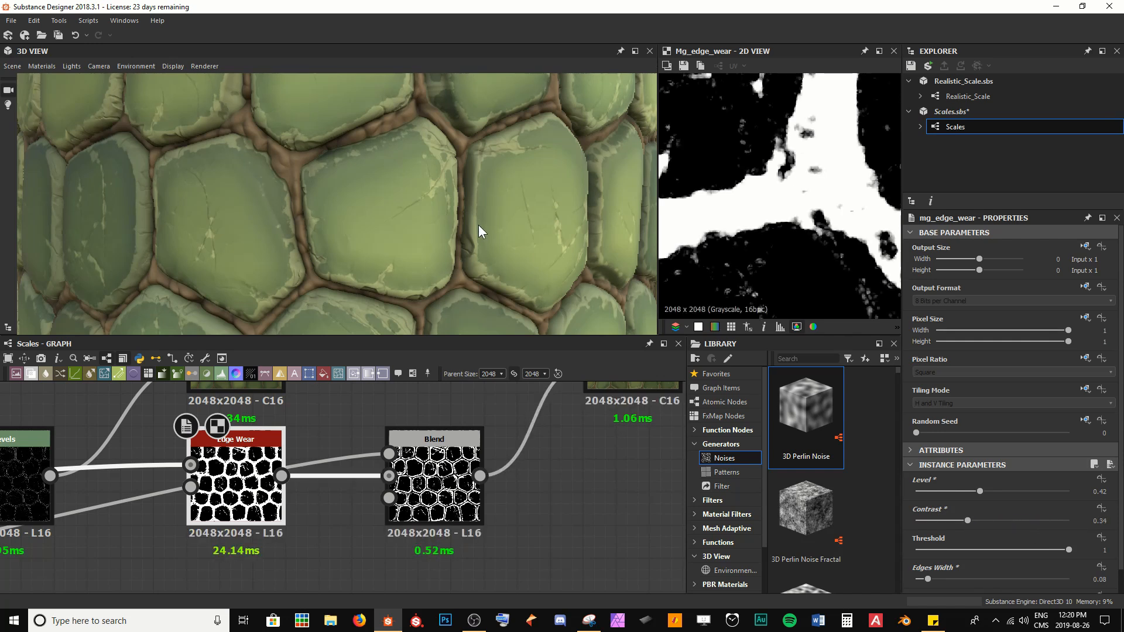
pyautogui.scroll(5, 479, 232)
pyautogui.click(962, 465)
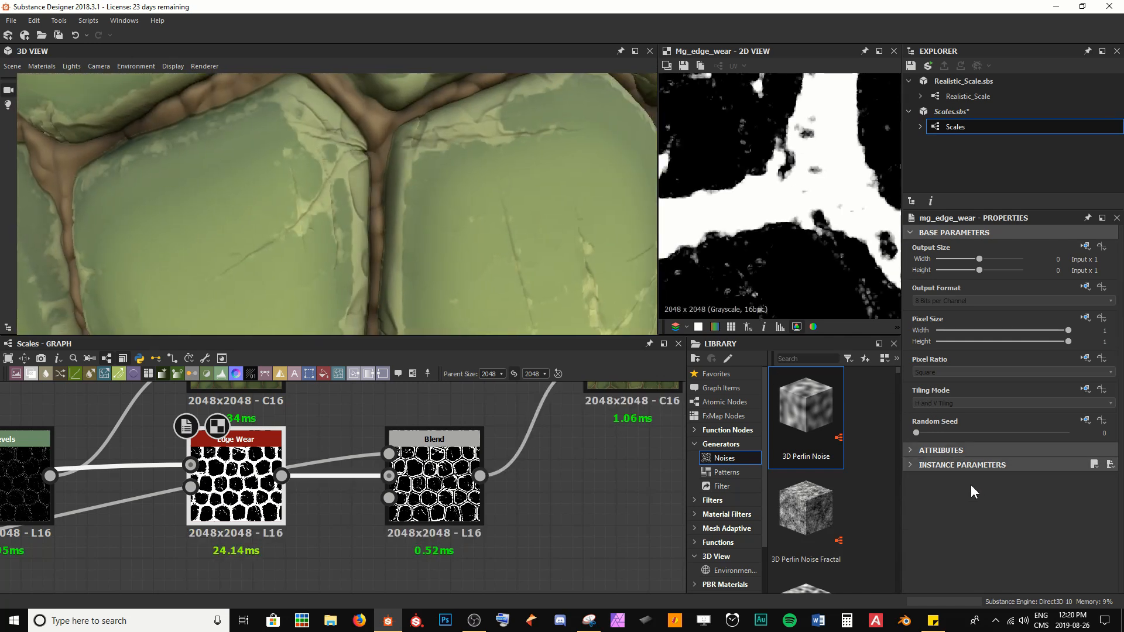
pyautogui.click(951, 465)
pyautogui.moveTo(975, 492)
pyautogui.mouseDown()
pyautogui.moveTo(927, 492)
pyautogui.moveTo(952, 492)
pyautogui.mouseUp()
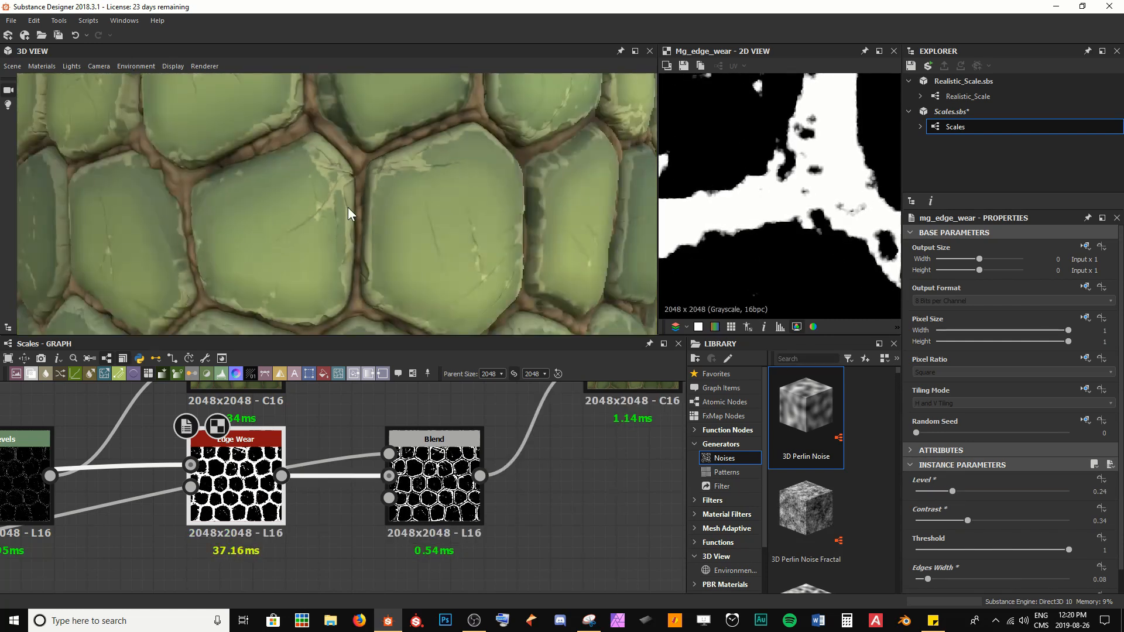
# Step: Lower the edge-wear colour Blend node's Opacity to 0.48
pyautogui.scroll(-3, 364, 220)
pyautogui.moveTo(384, 161); pyautogui.dragTo(416, 163)
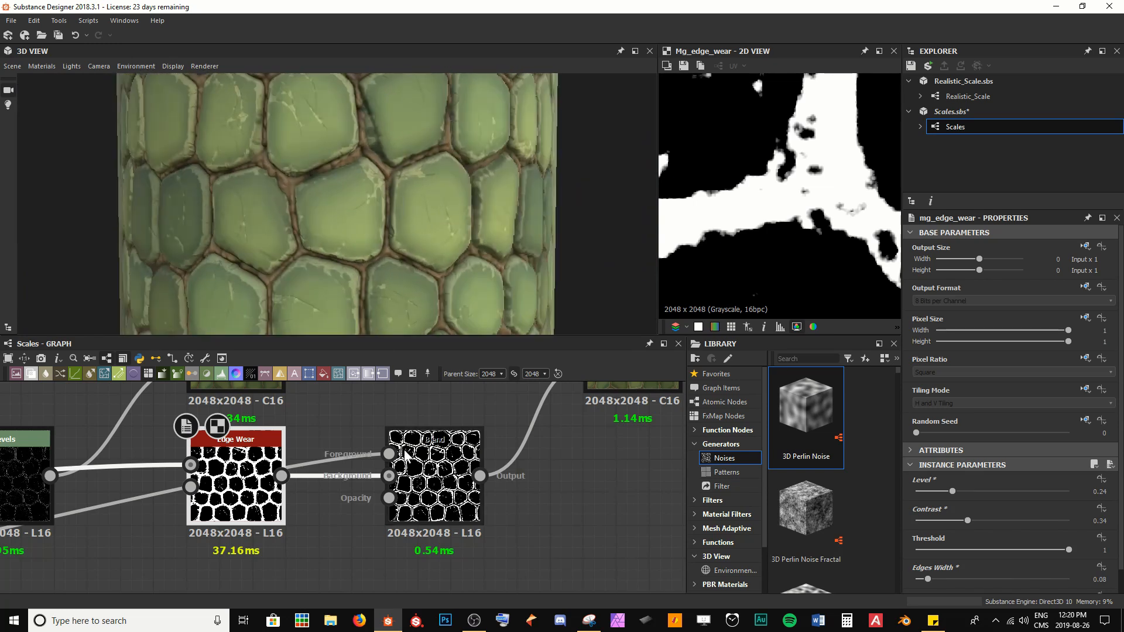
pyautogui.scroll(-5, 330, 550)
pyautogui.scroll(5, 466, 495)
pyautogui.click(446, 435)
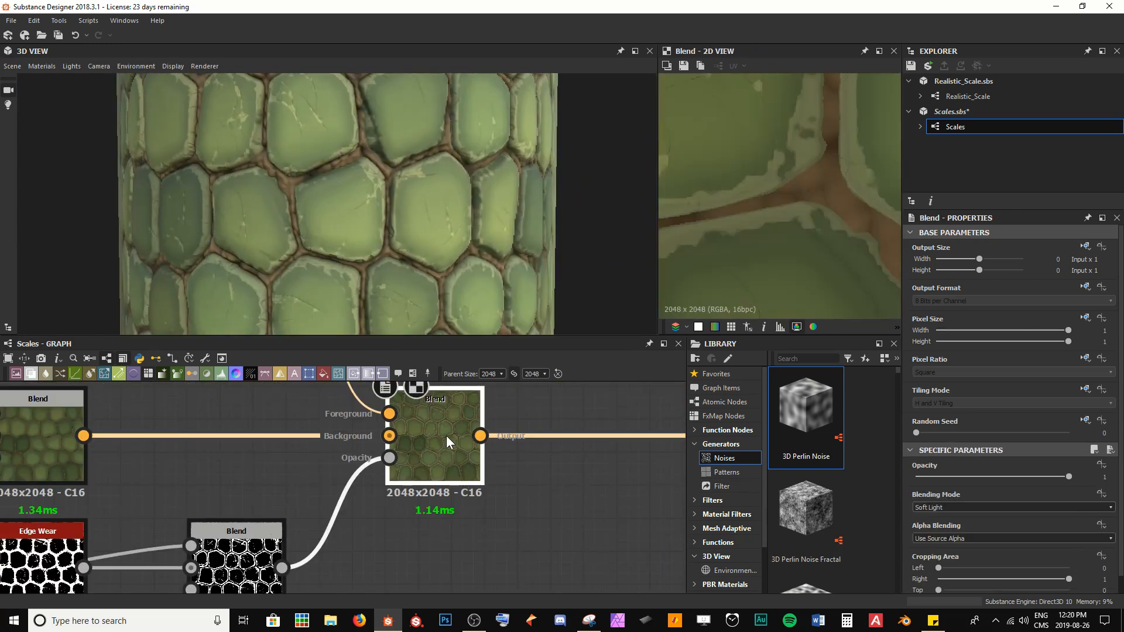
pyautogui.moveTo(449, 466); pyautogui.dragTo(454, 482, button='middle')
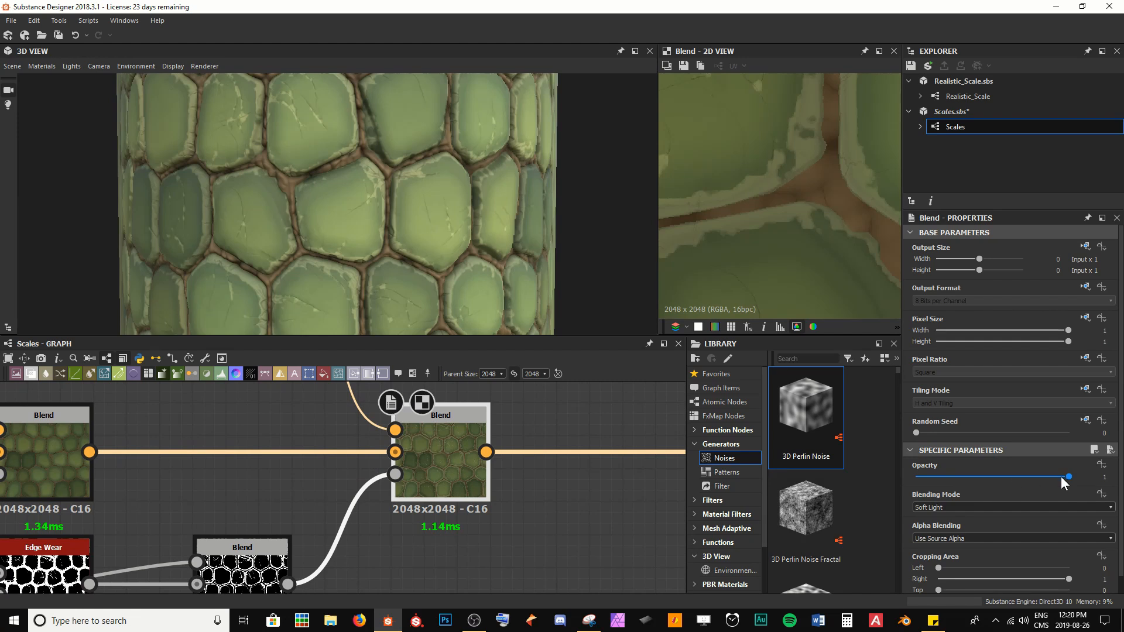
pyautogui.moveTo(1062, 477); pyautogui.dragTo(988, 482)
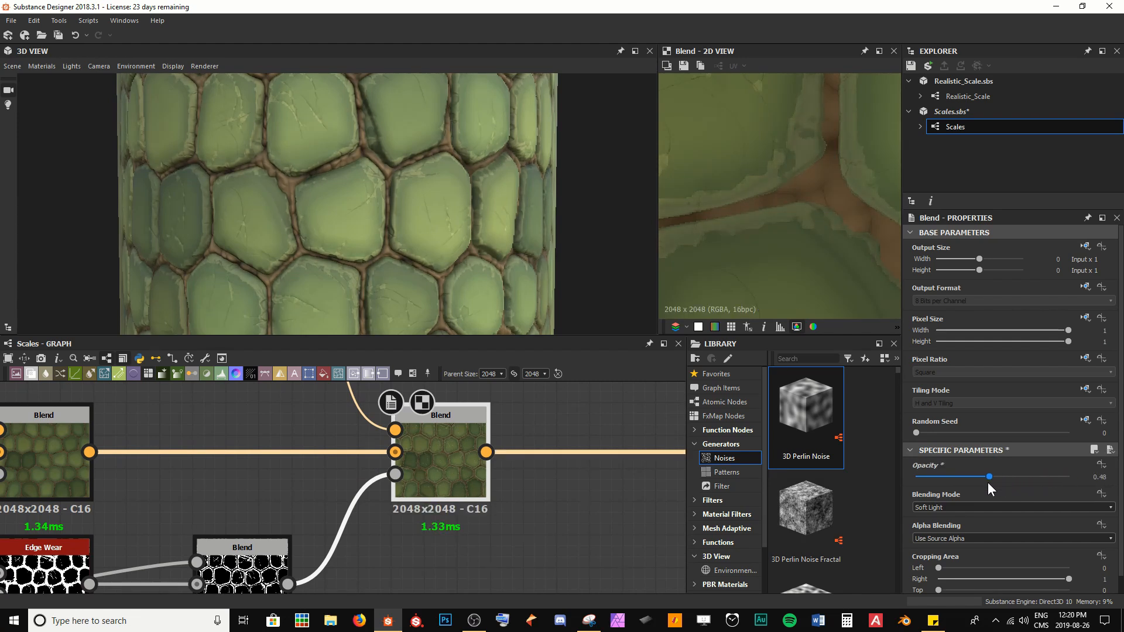
# Step: Make the edge-wear Uniform Color node's output colour a slightly darker cream in the colour editor
pyautogui.scroll(8, 470, 240)
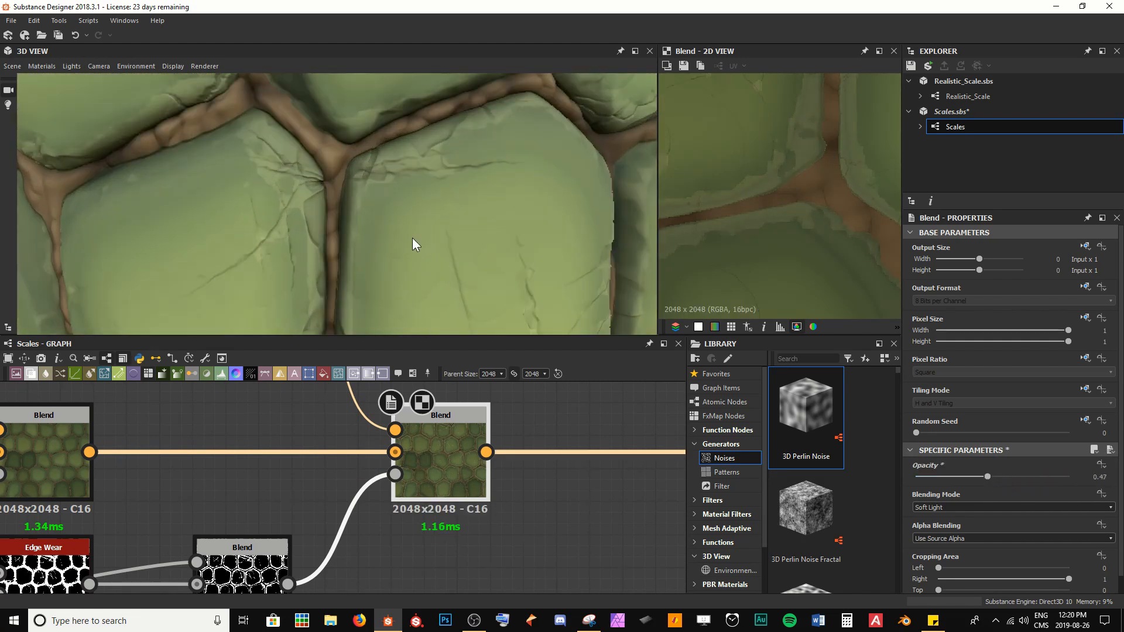
pyautogui.moveTo(360, 445); pyautogui.dragTo(434, 531, button='middle')
pyautogui.scroll(-1, 434, 532)
pyautogui.click(349, 418)
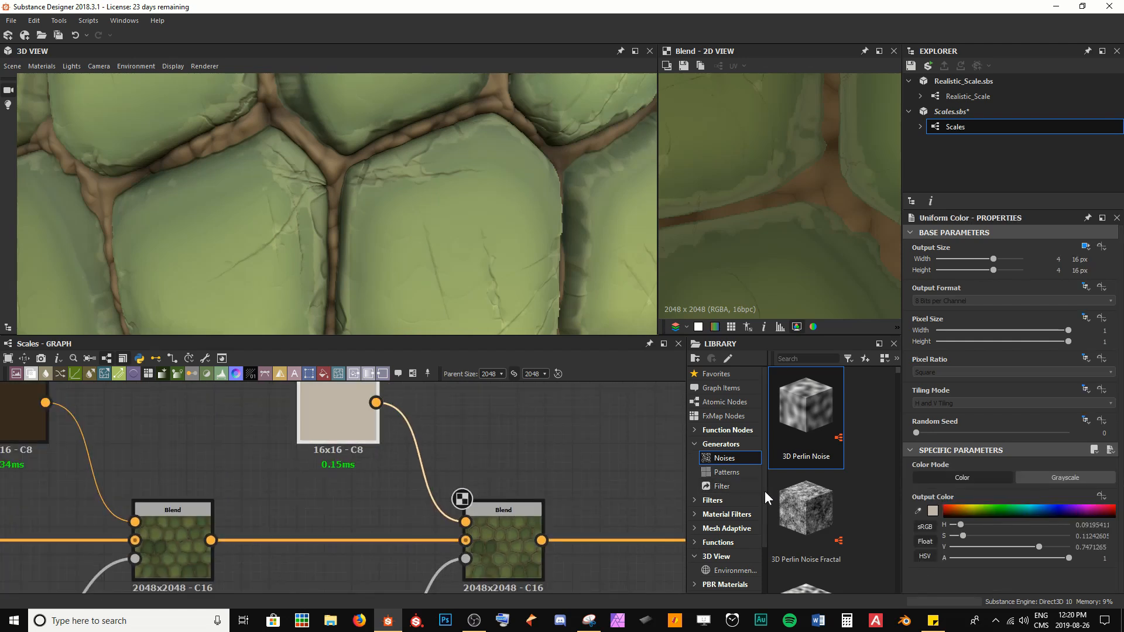
pyautogui.click(933, 511)
pyautogui.click(482, 429)
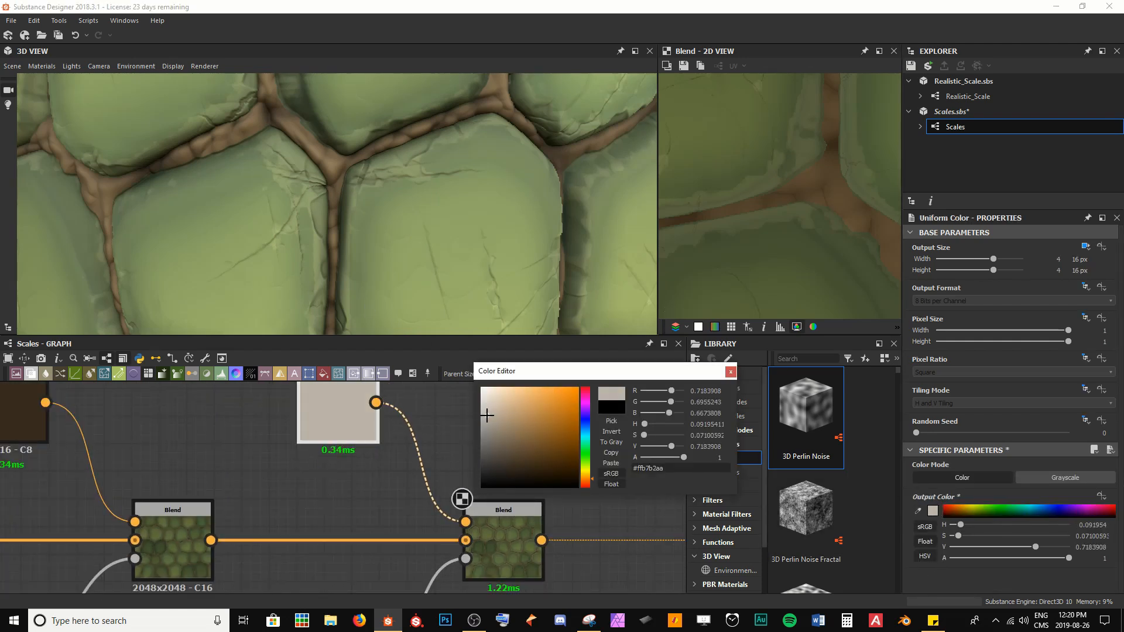
pyautogui.moveTo(481, 429); pyautogui.dragTo(481, 434)
pyautogui.moveTo(486, 407)
pyautogui.mouseDown()
pyautogui.moveTo(497, 407)
pyautogui.moveTo(488, 418)
pyautogui.mouseUp()
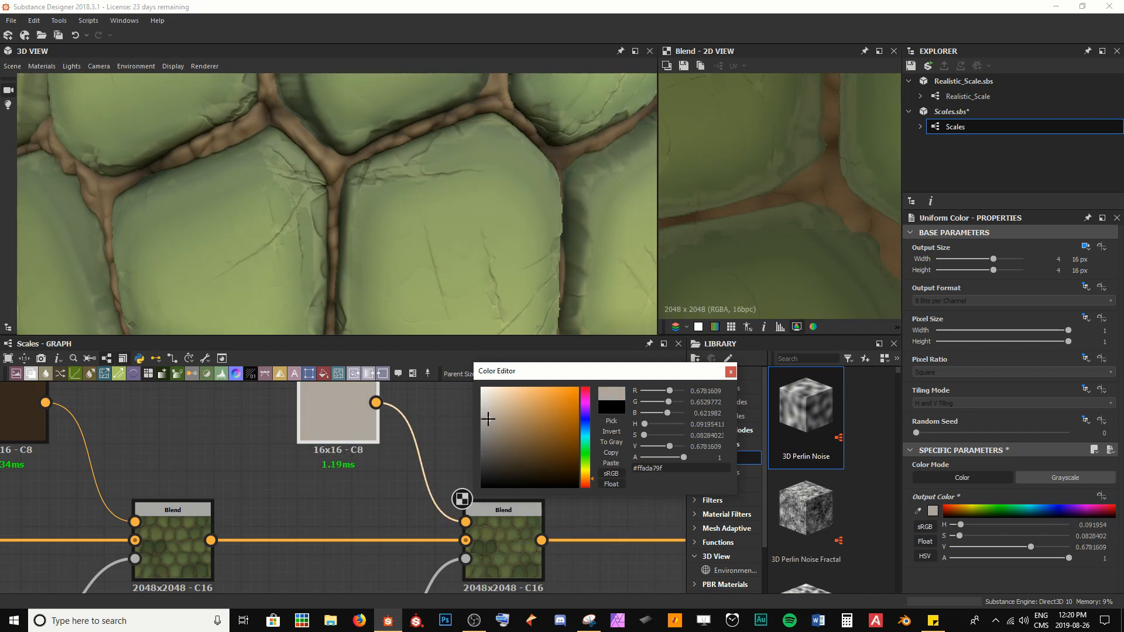
pyautogui.scroll(-5, 402, 287)
pyautogui.scroll(3, 389, 269)
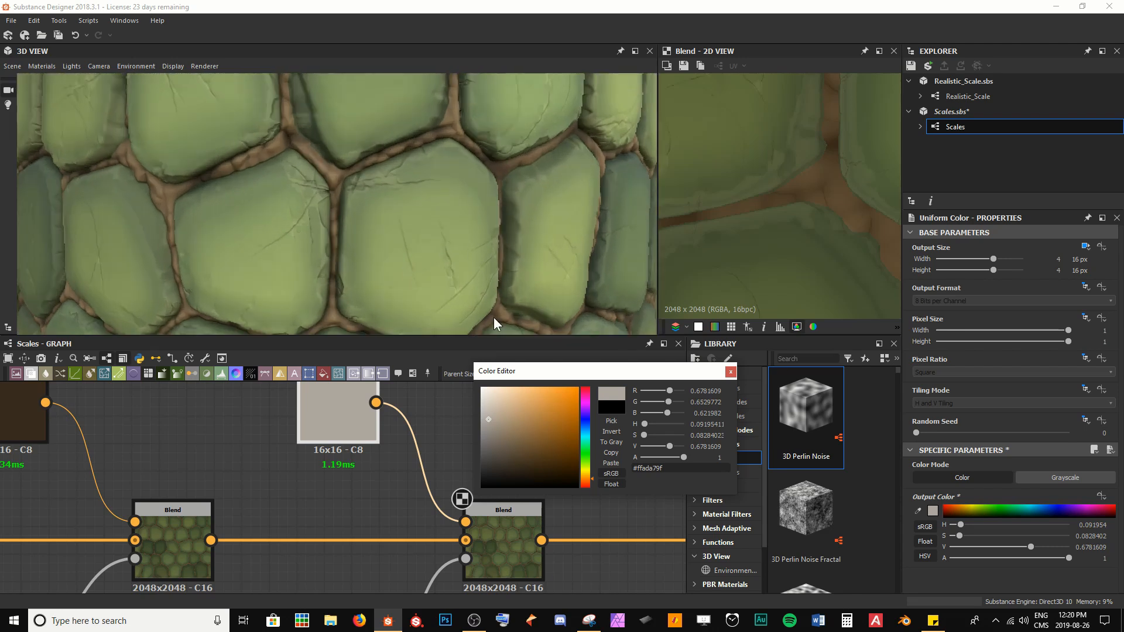
pyautogui.click(729, 371)
# Step: Set the edge-wear colour Blend node's Opacity to 0.6 and save the package
pyautogui.moveTo(396, 547); pyautogui.dragTo(445, 459, button='middle')
pyautogui.click(547, 460)
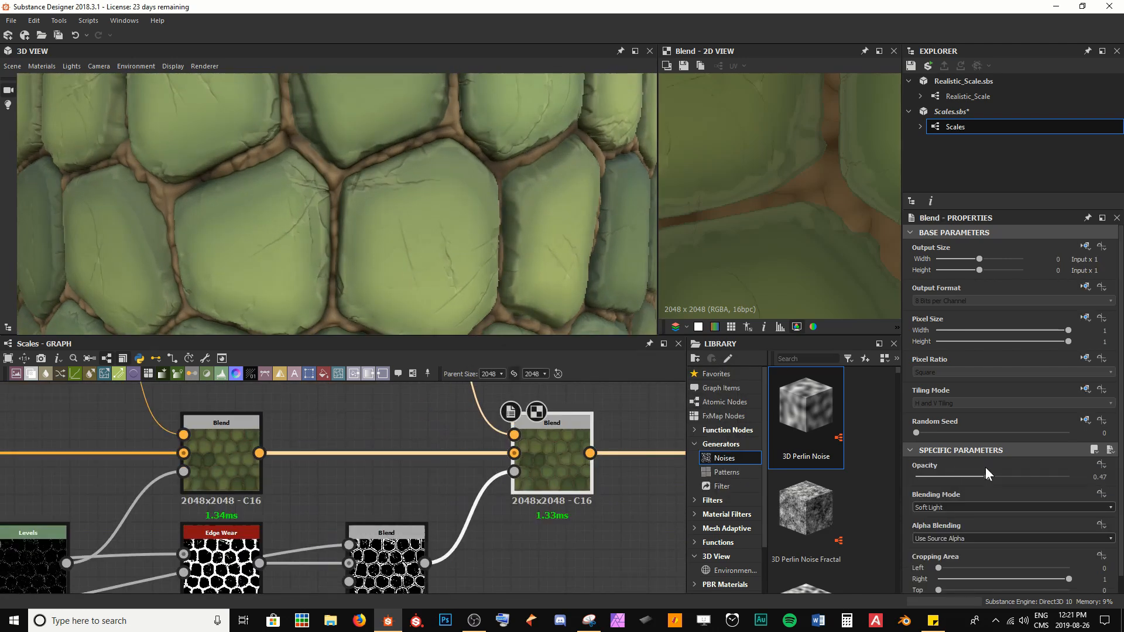
pyautogui.moveTo(985, 476); pyautogui.dragTo(1009, 475)
pyautogui.moveTo(551, 551); pyautogui.dragTo(588, 552)
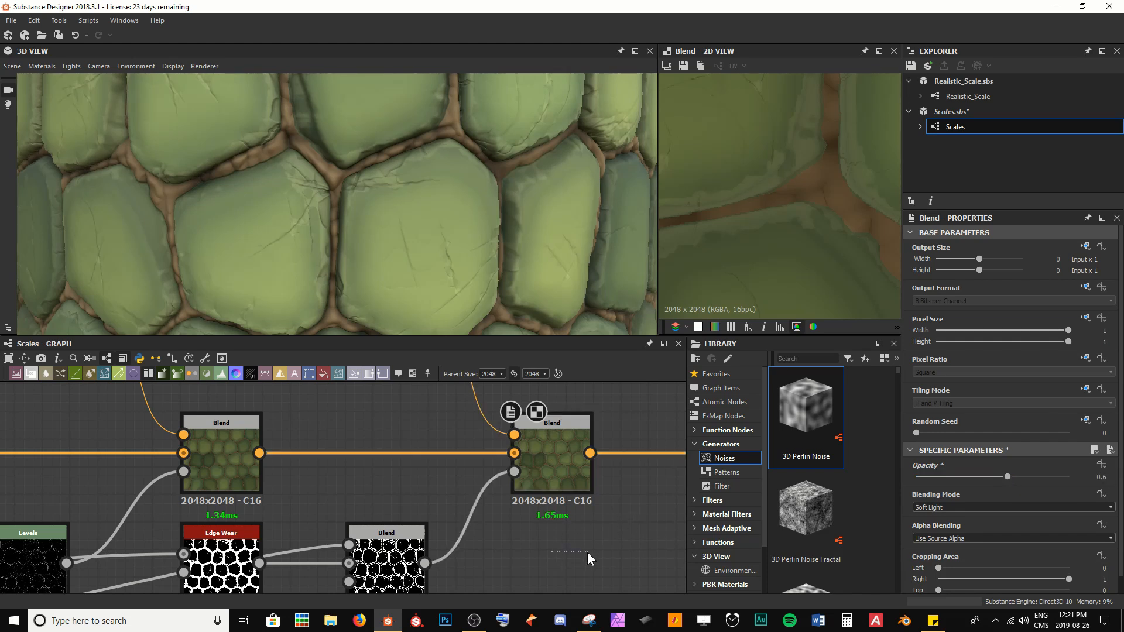
pyautogui.hotkey('ctrl', 's')
# Step: Orbit and zoom around the 3D preview to inspect the edge wear on the scales
pyautogui.scroll(-3, 416, 225)
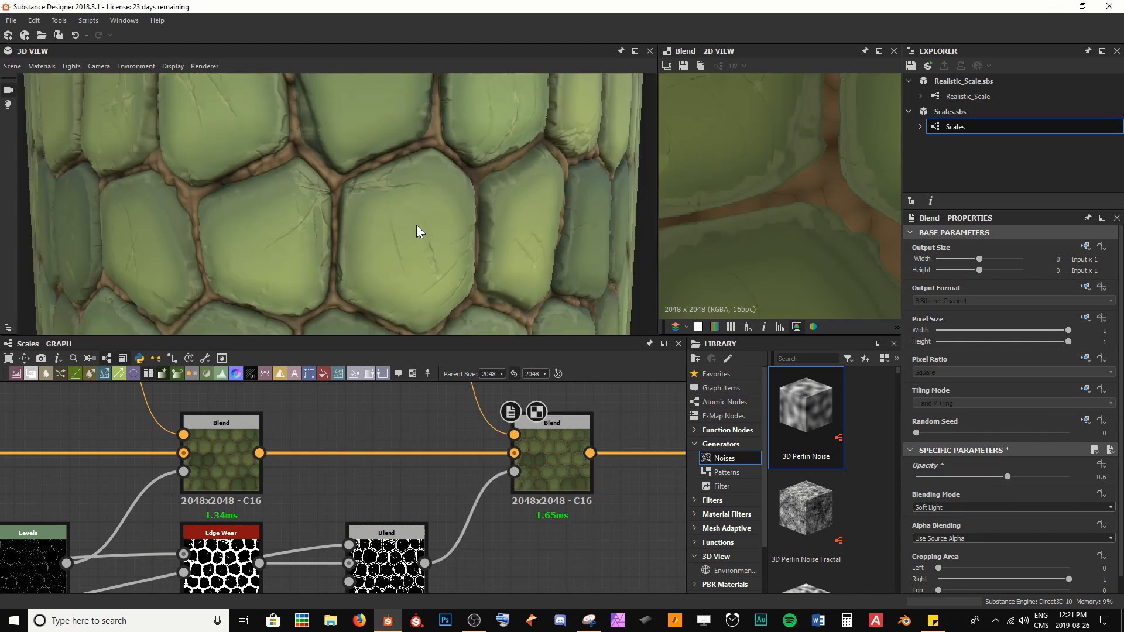
pyautogui.moveTo(416, 228); pyautogui.dragTo(326, 226)
pyautogui.scroll(1, 326, 226)
pyautogui.scroll(2, 334, 225)
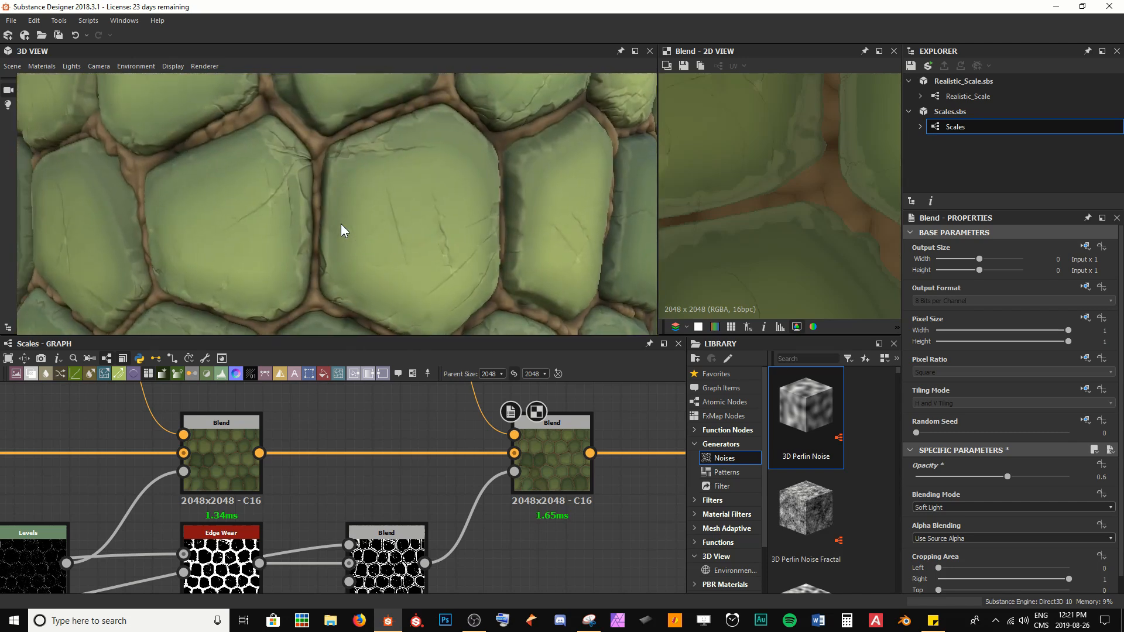
pyautogui.scroll(-3, 338, 224)
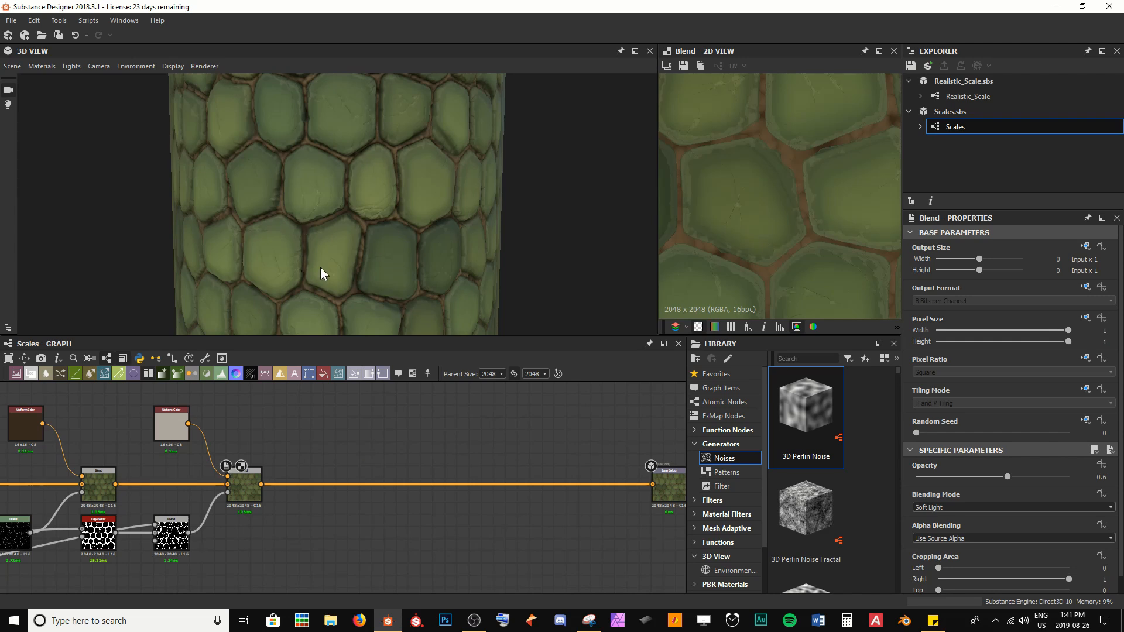
pyautogui.moveTo(321, 267); pyautogui.dragTo(302, 293)
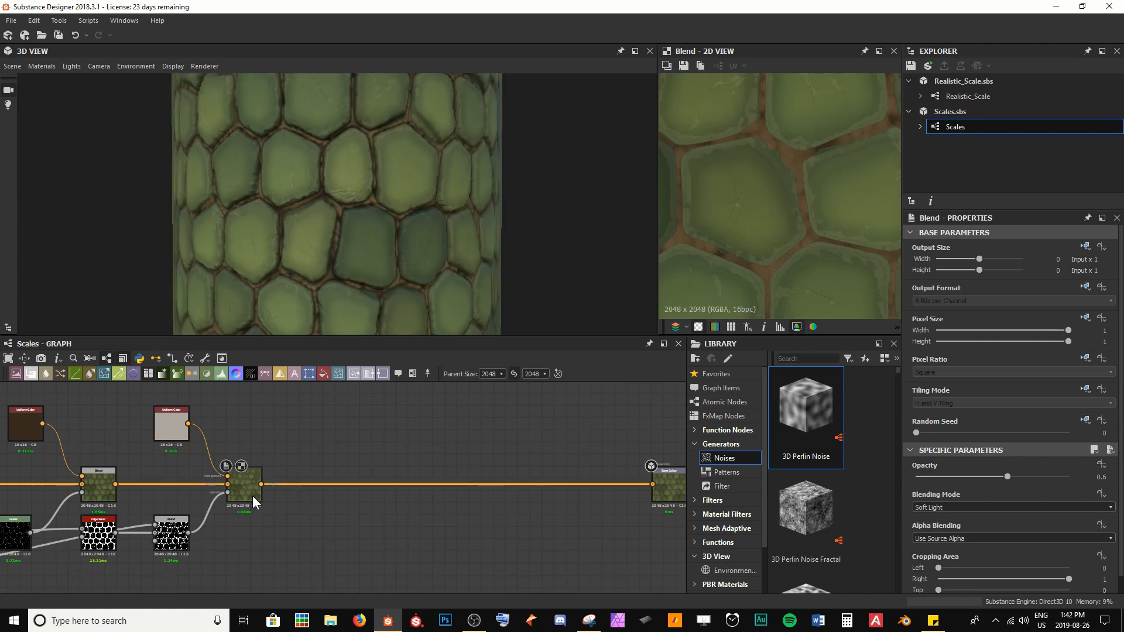
pyautogui.scroll(3, 252, 495)
pyautogui.scroll(3, 299, 281)
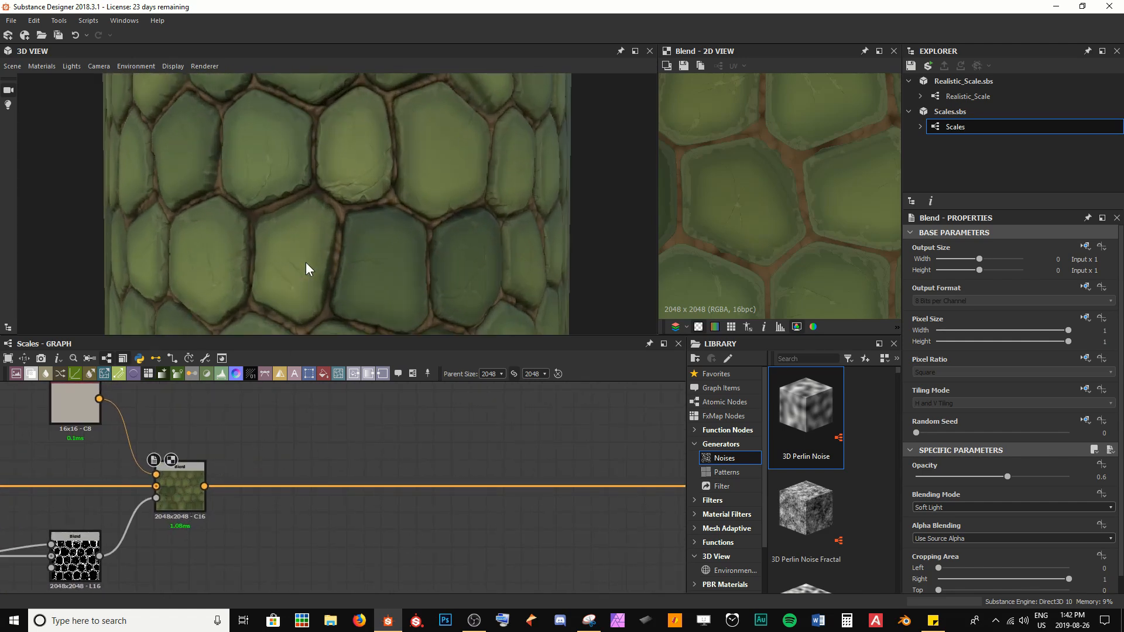
pyautogui.scroll(6, 306, 270)
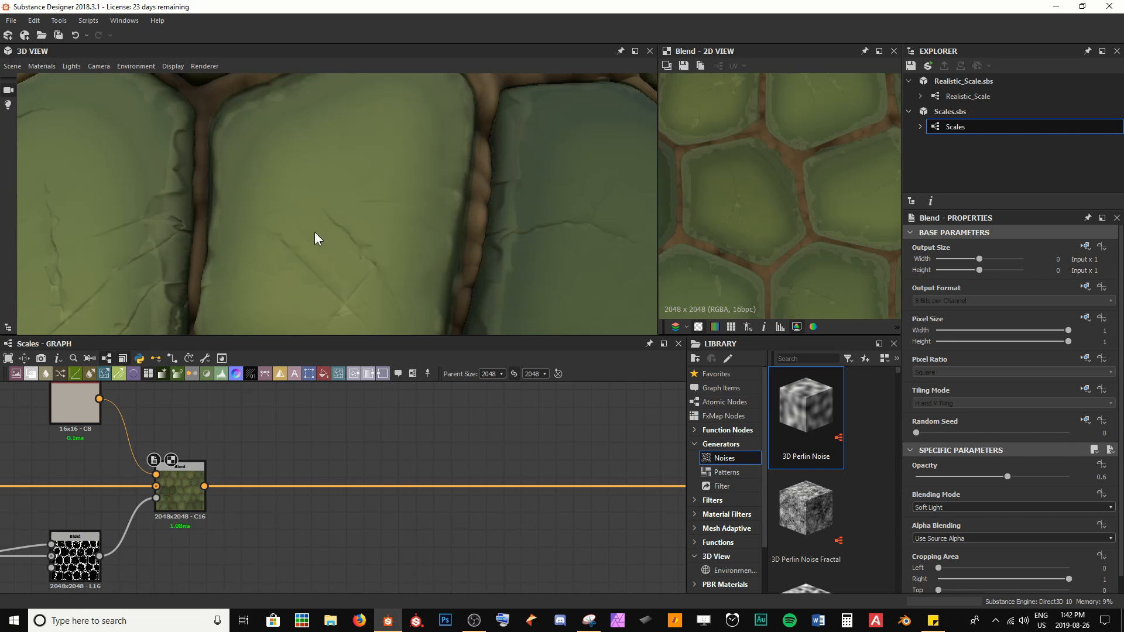
pyautogui.moveTo(315, 232); pyautogui.dragTo(326, 188)
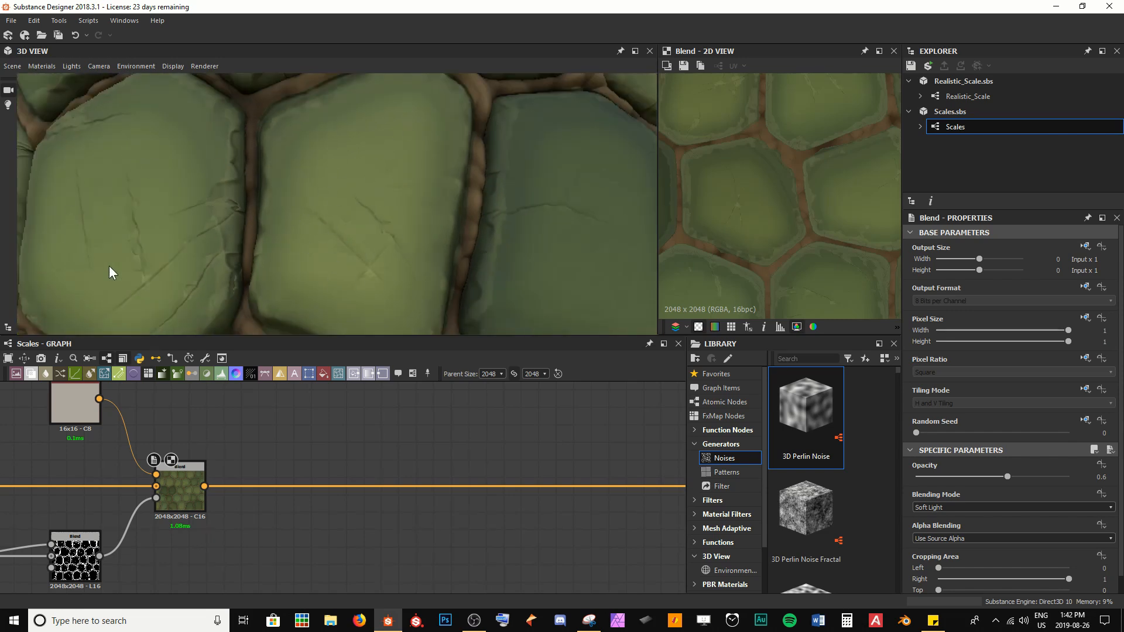
pyautogui.scroll(-10, 343, 240)
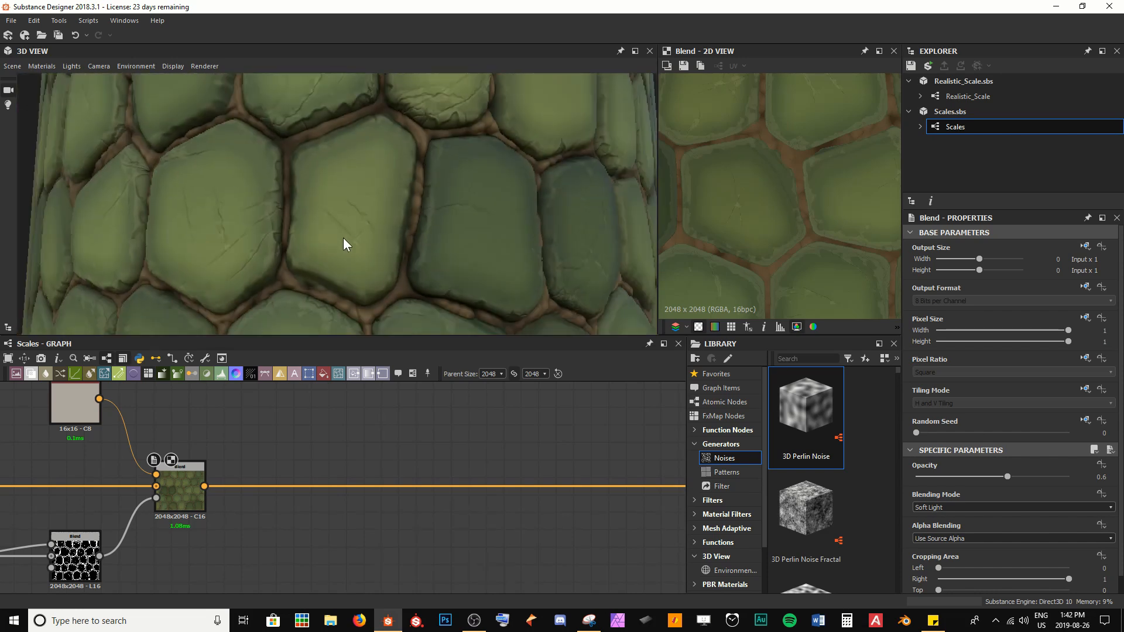
pyautogui.moveTo(355, 193); pyautogui.dragTo(334, 244)
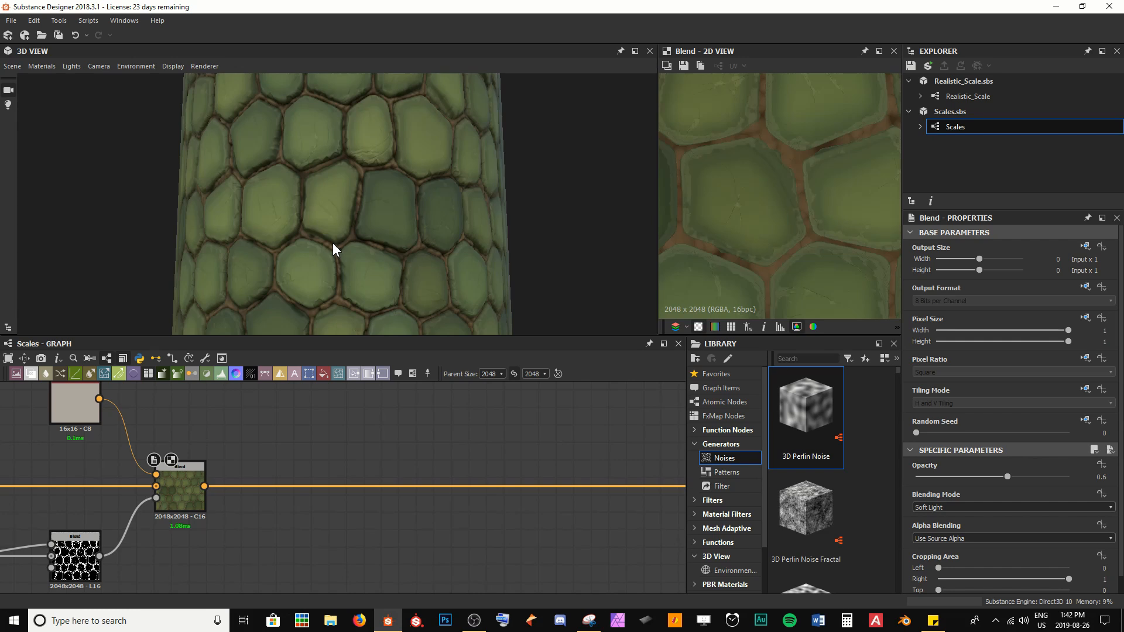
pyautogui.scroll(8, 332, 243)
# Step: Insert a new Blend node after the edge-wear colour Blend in the main colour chain
pyautogui.moveTo(427, 465); pyautogui.dragTo(273, 476, button='middle')
pyautogui.press('space')
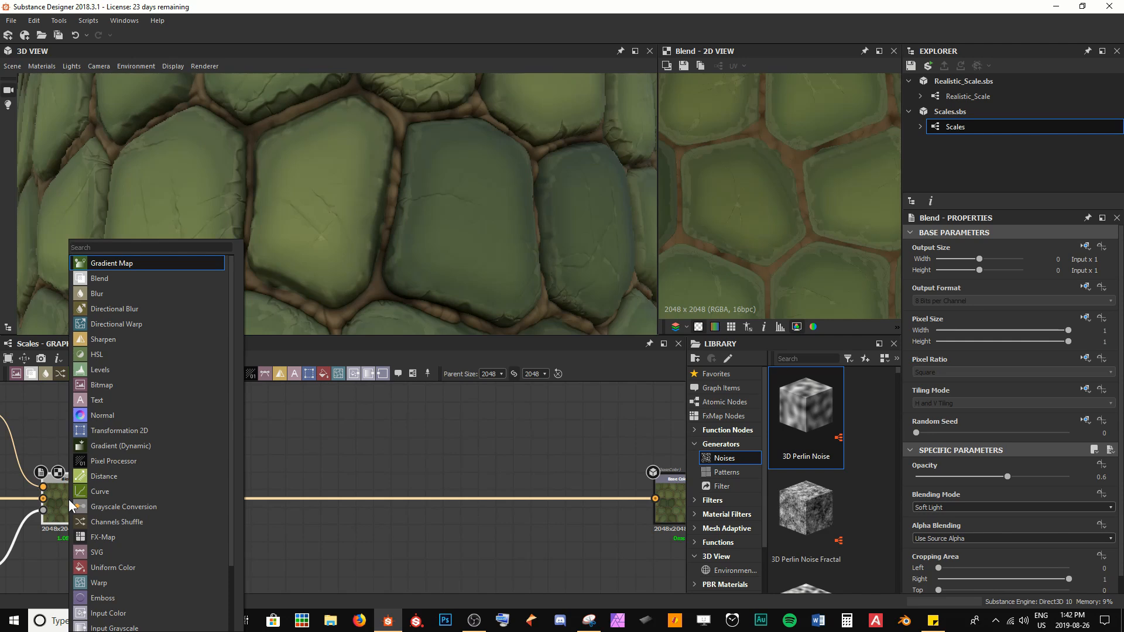
pyautogui.press('Down')
pyautogui.press('Return')
pyautogui.moveTo(158, 505); pyautogui.dragTo(402, 504)
pyautogui.moveTo(298, 444); pyautogui.dragTo(374, 492, button='middle')
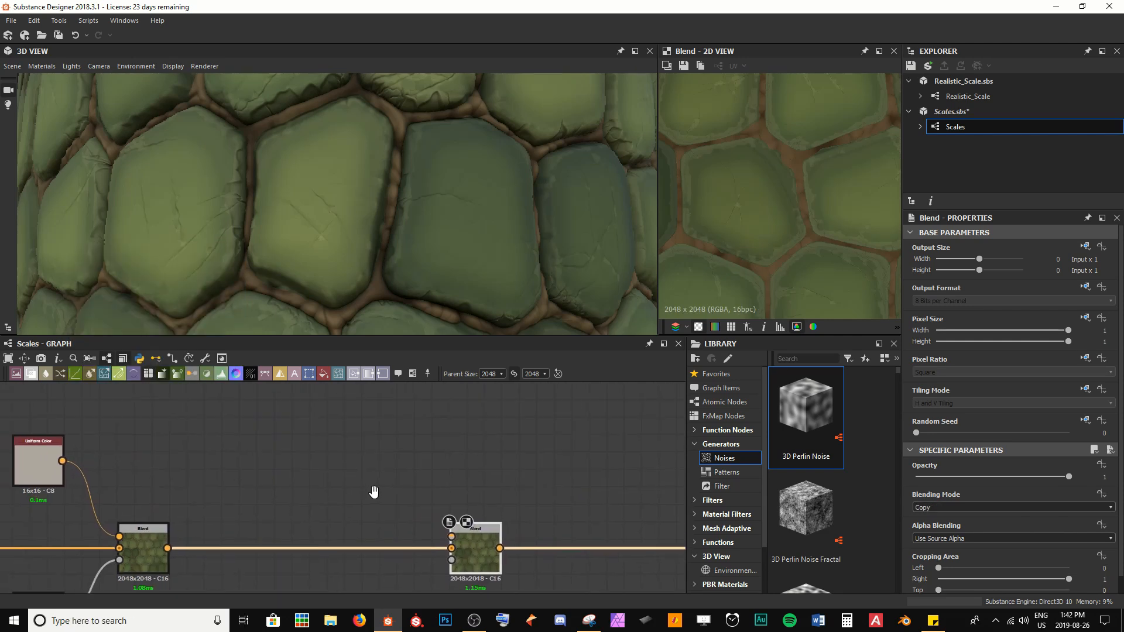
# Step: Add a Directional Scratches node above the new Blend node and space the nodes apart
pyautogui.press('space')
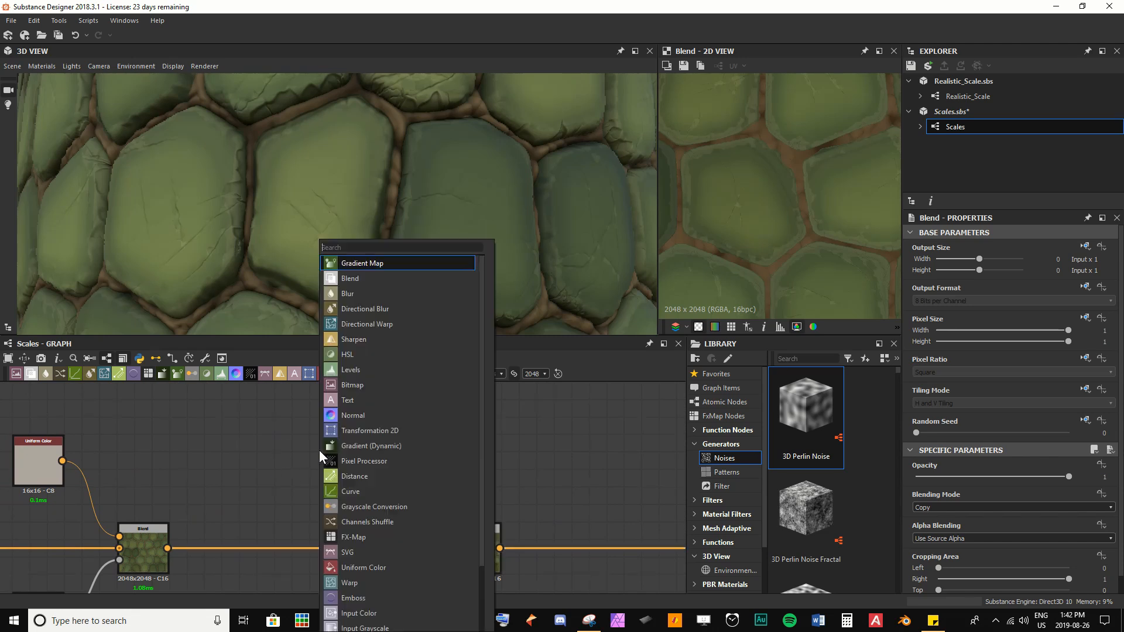
pyautogui.write('direction')
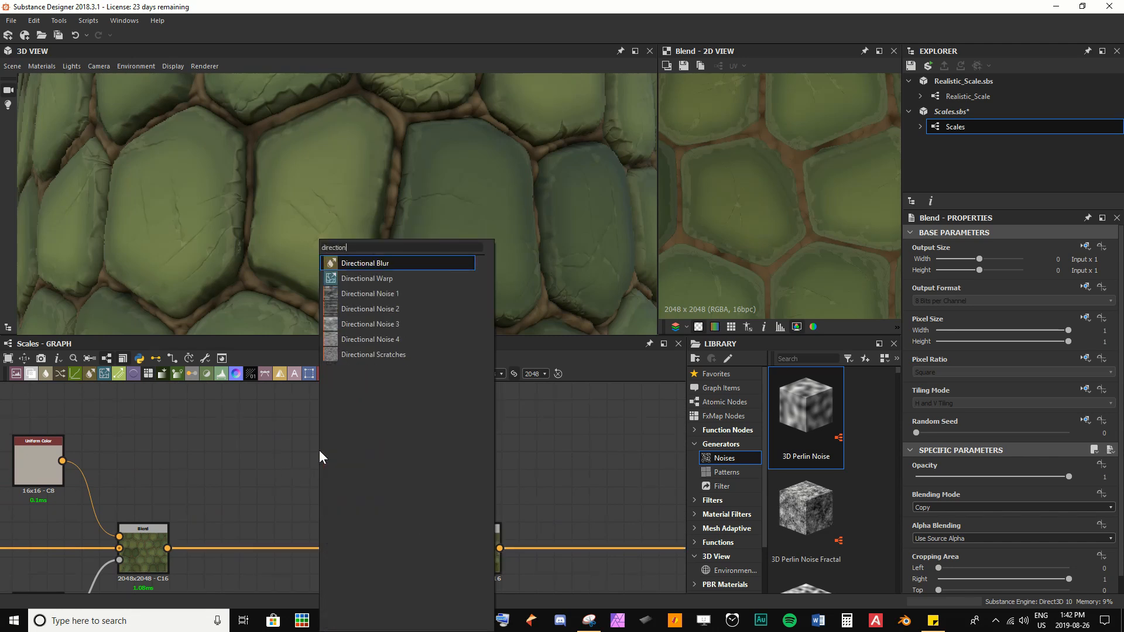
pyautogui.press('Down')
pyautogui.press('Down')
pyautogui.press('Down')
pyautogui.press('Down')
pyautogui.press('Down')
pyautogui.press('Down')
pyautogui.press('Return')
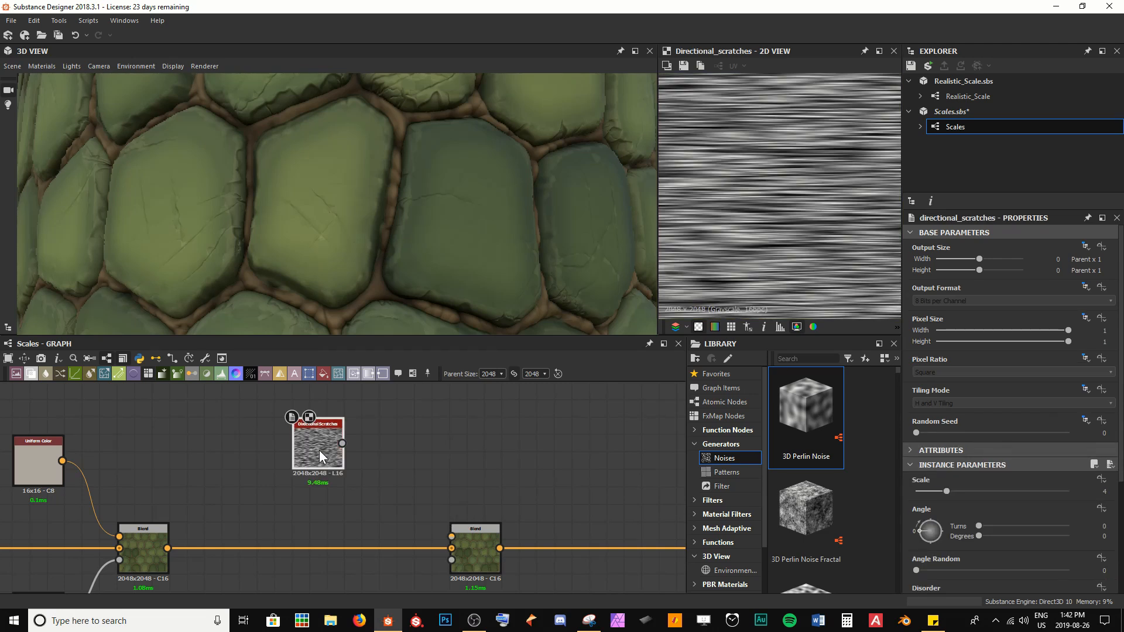
pyautogui.moveTo(336, 443); pyautogui.dragTo(251, 443)
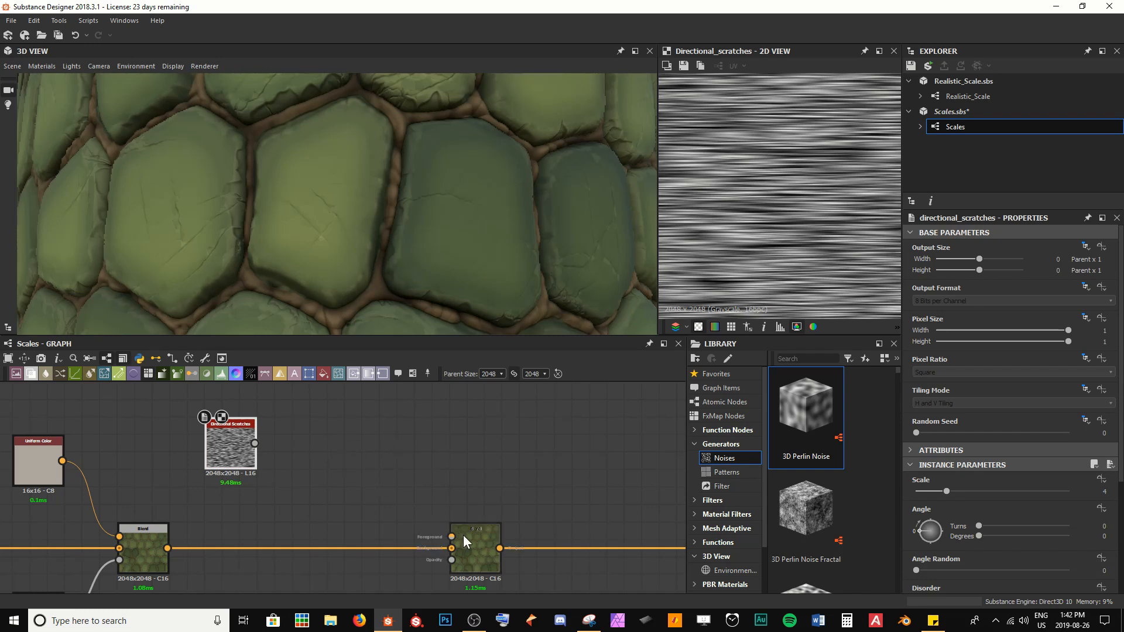
pyautogui.moveTo(468, 536); pyautogui.dragTo(605, 545)
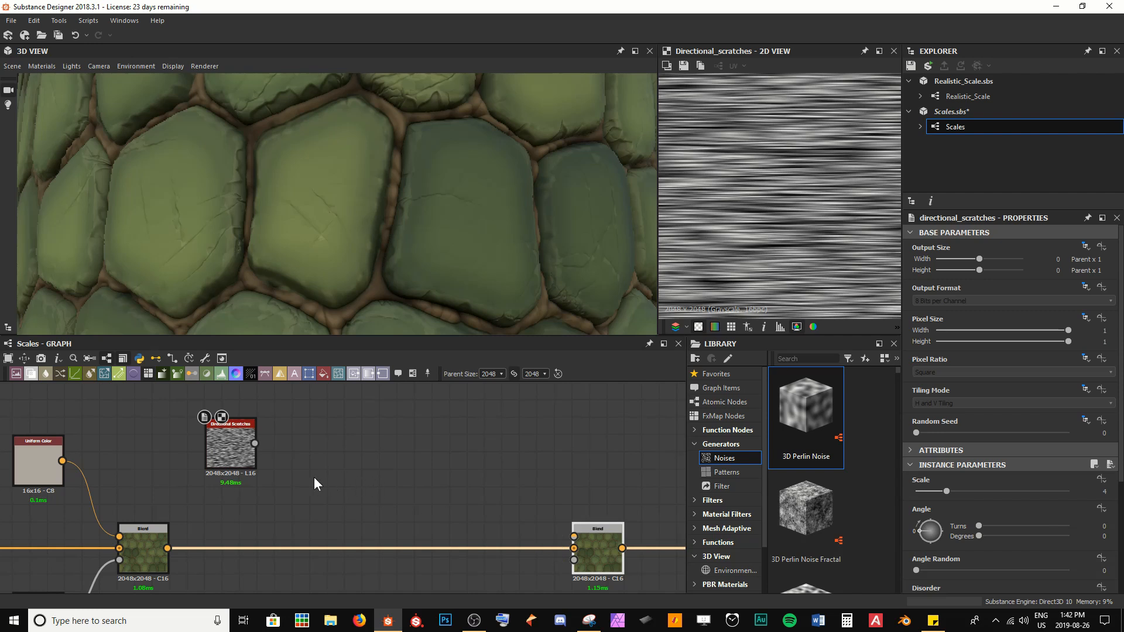
pyautogui.moveTo(286, 462); pyautogui.dragTo(240, 458, button='middle')
# Step: Add a Gradient Map node fed by the Directional Scratches and connect it into the new Blend node
pyautogui.moveTo(213, 441); pyautogui.dragTo(384, 508)
pyautogui.write('gra')
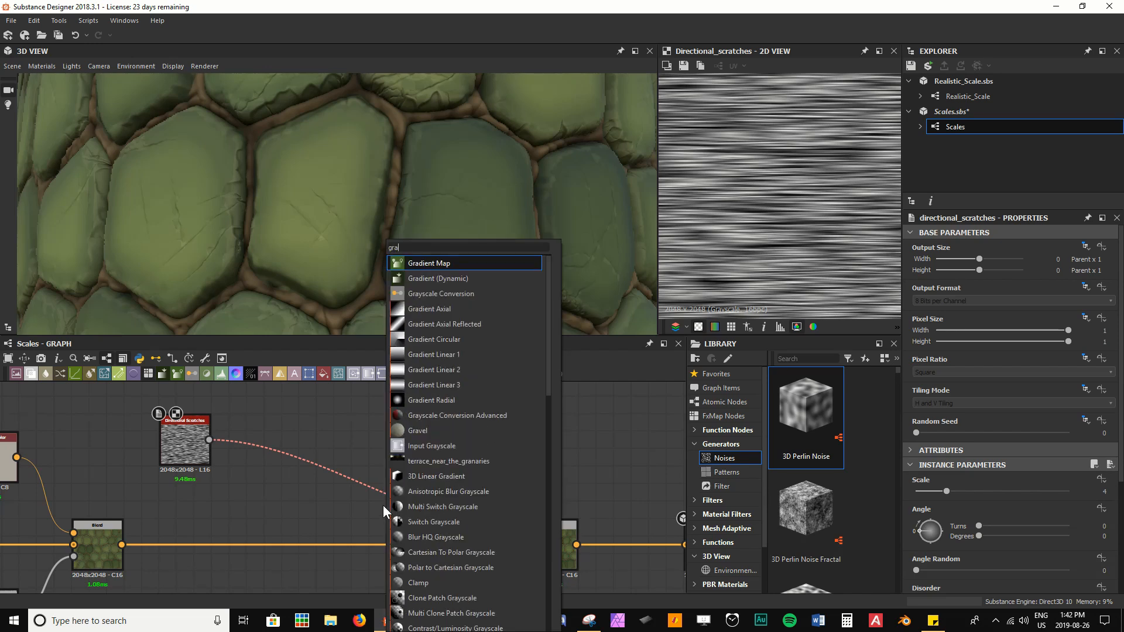
pyautogui.press('Return')
pyautogui.moveTo(383, 505); pyautogui.dragTo(497, 452)
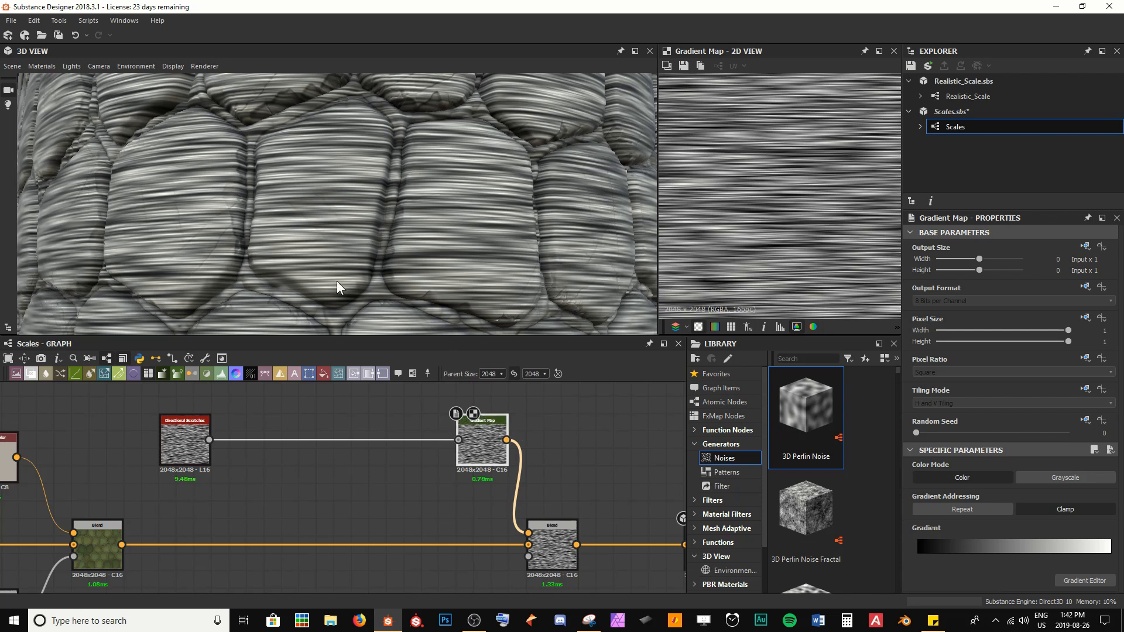
# Step: Rotate the Directional Scratches by setting its Angle to 90 degrees
pyautogui.scroll(-4, 321, 272)
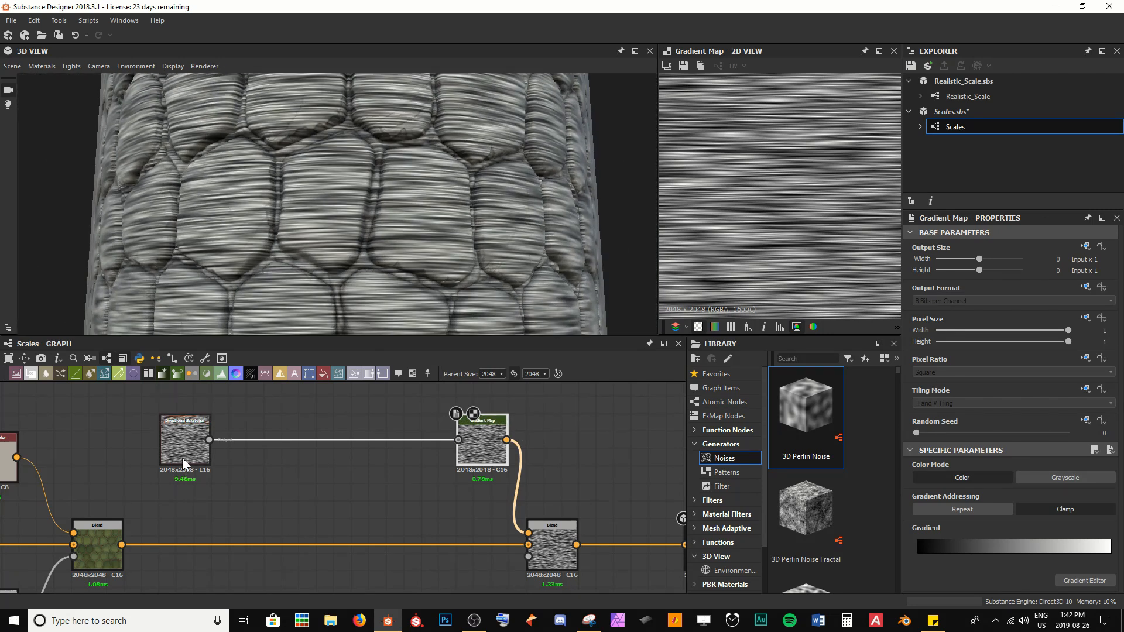
pyautogui.doubleClick(181, 458)
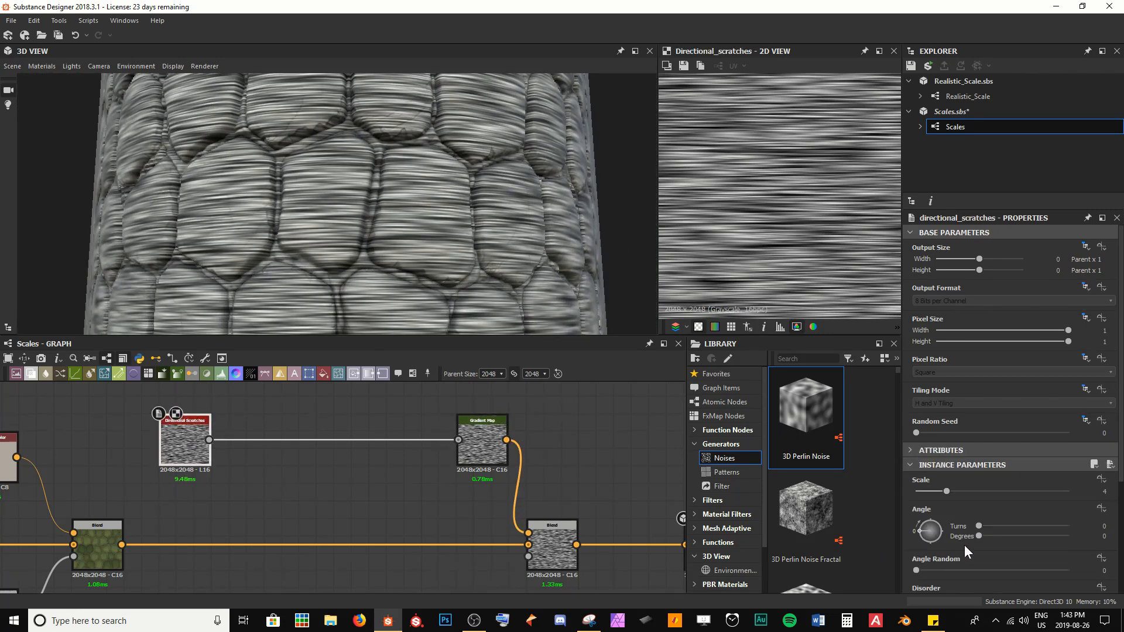
pyautogui.click(984, 538)
pyautogui.write('90')
pyautogui.press('Return')
# Step: Set the Directional Scratches Angle Random to 0.06
pyautogui.scroll(-2, 356, 230)
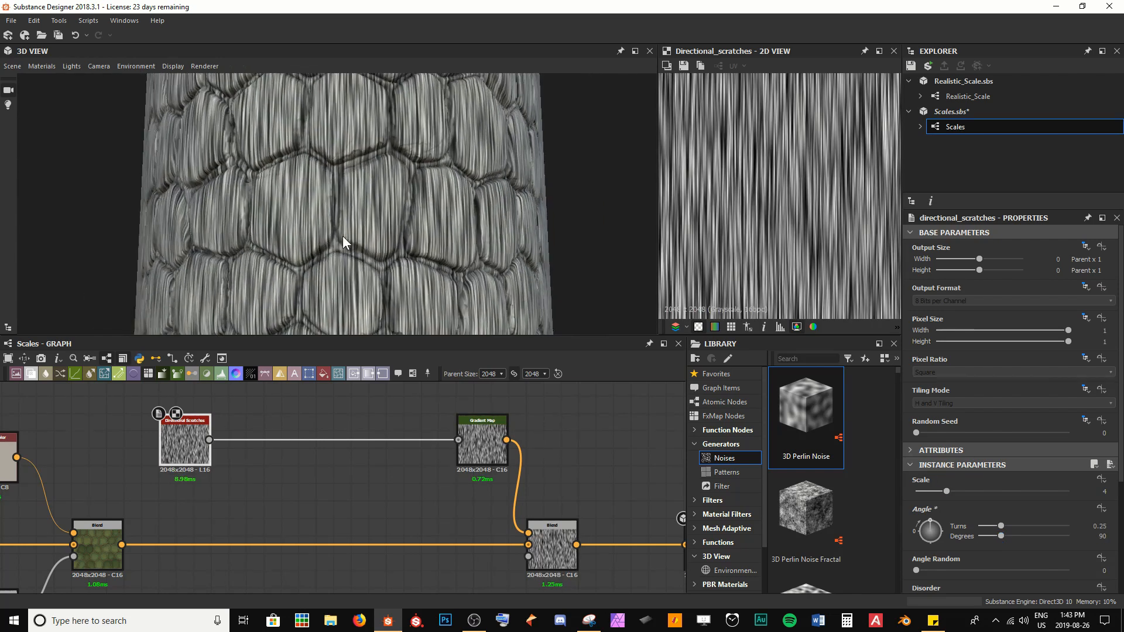
pyautogui.moveTo(258, 294); pyautogui.dragTo(293, 293)
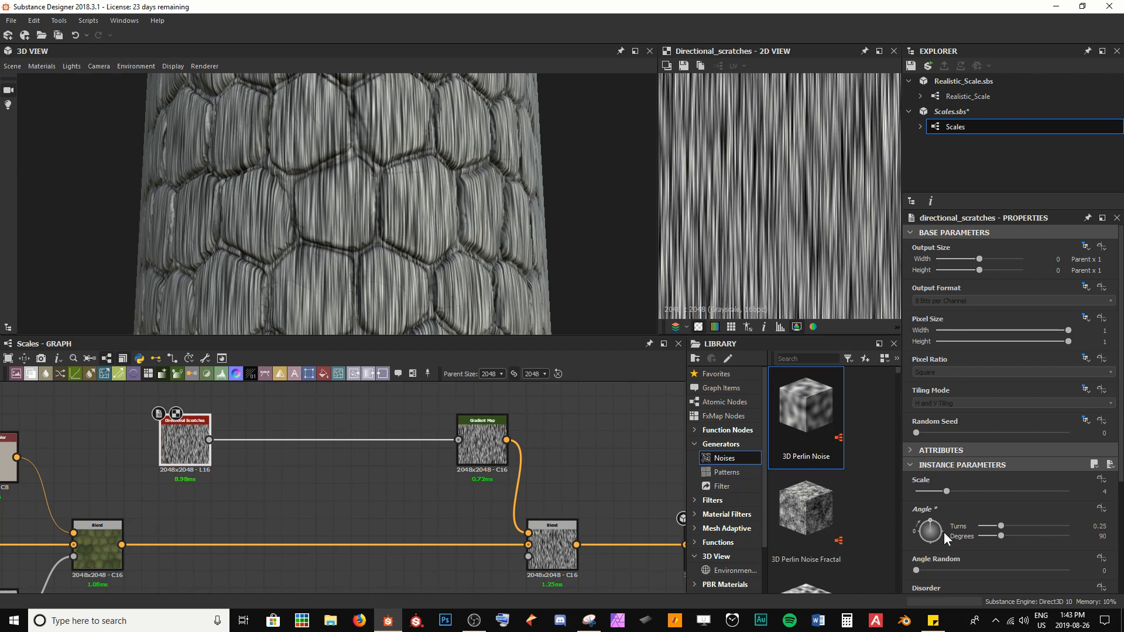
pyautogui.scroll(-2, 949, 544)
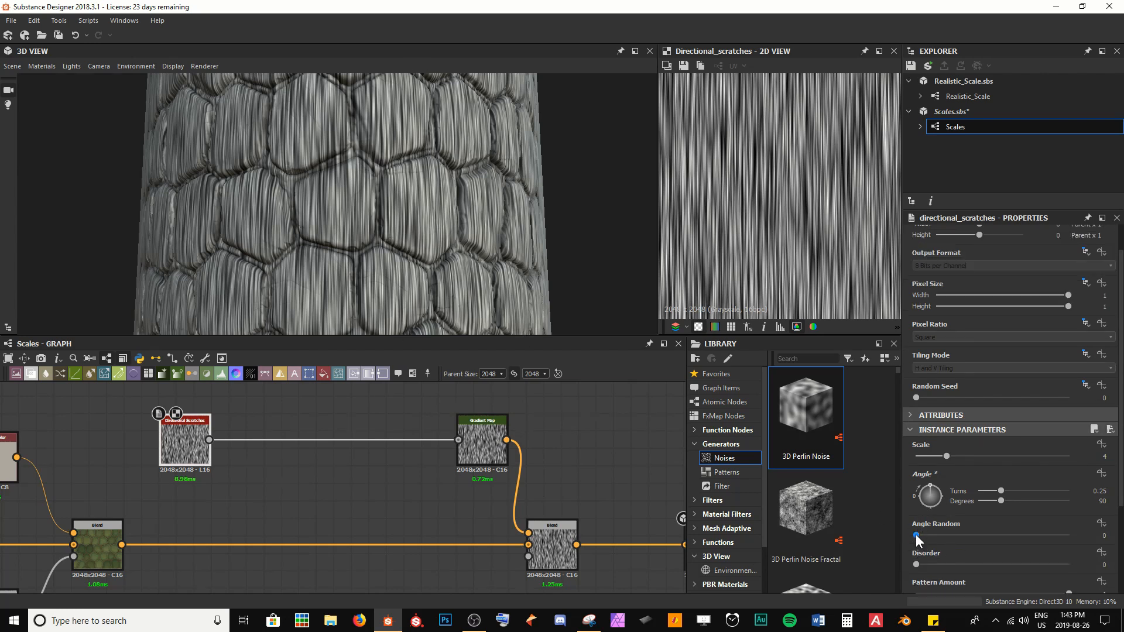
pyautogui.moveTo(915, 535); pyautogui.dragTo(926, 535)
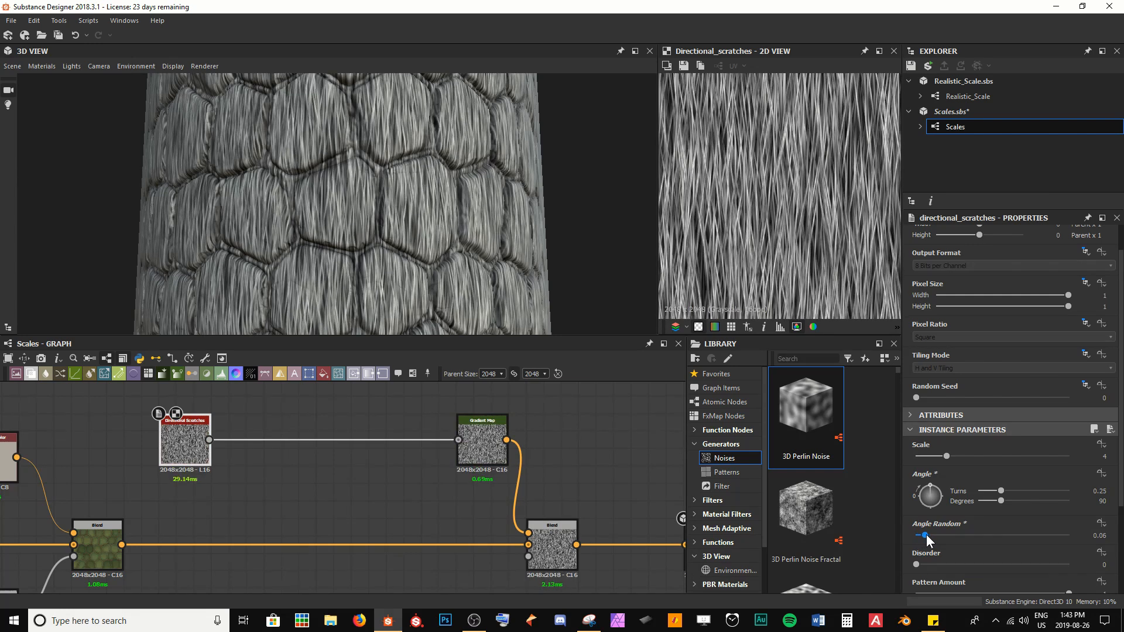
# Step: Insert a Slope Blur Grayscale node between the Directional Scratches and the Gradient Map
pyautogui.scroll(3, 375, 251)
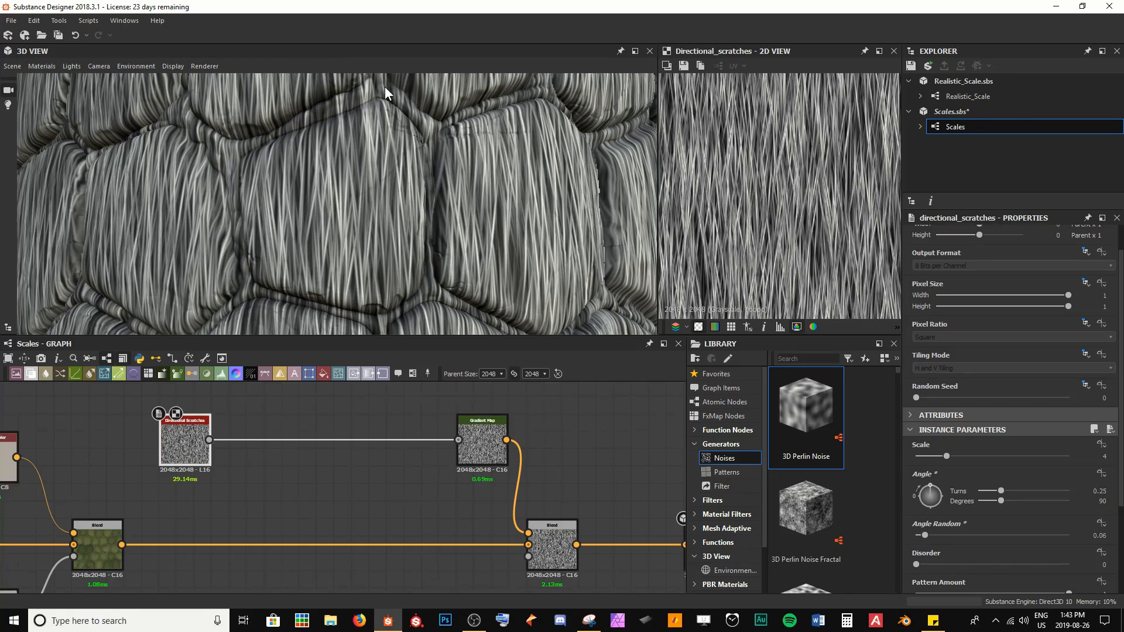
pyautogui.scroll(-4, 387, 239)
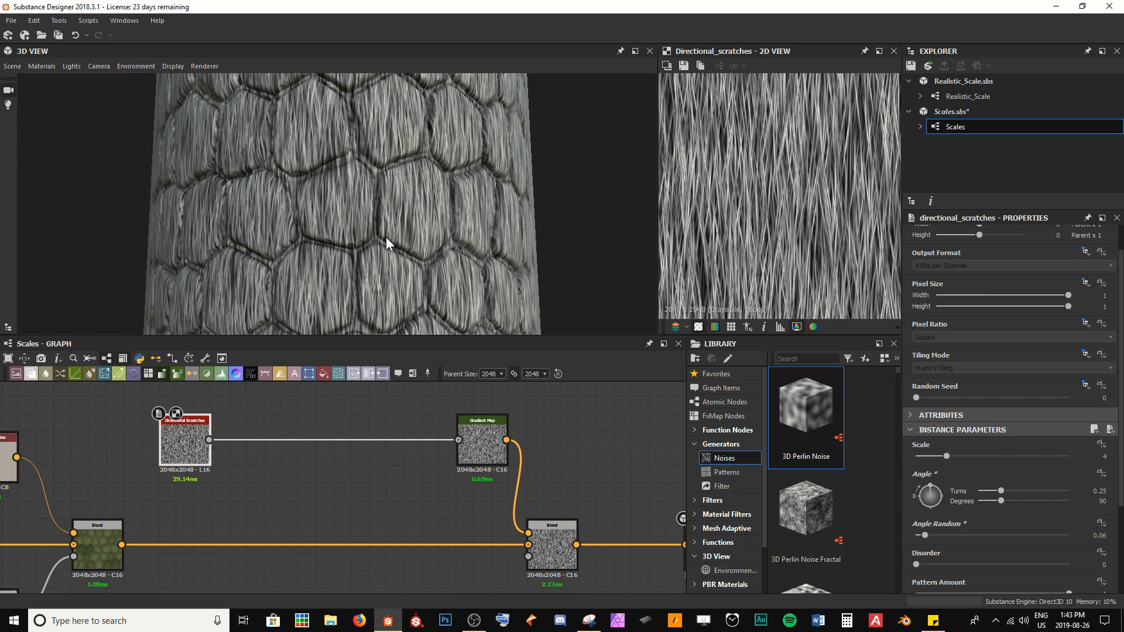
pyautogui.scroll(5, 385, 236)
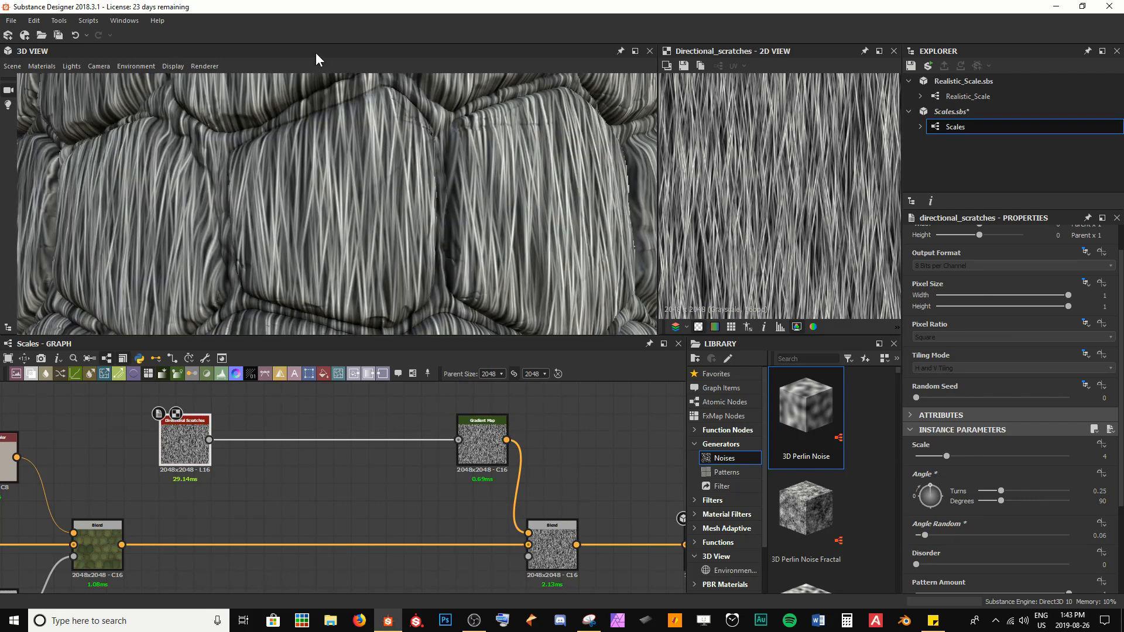
pyautogui.press('space')
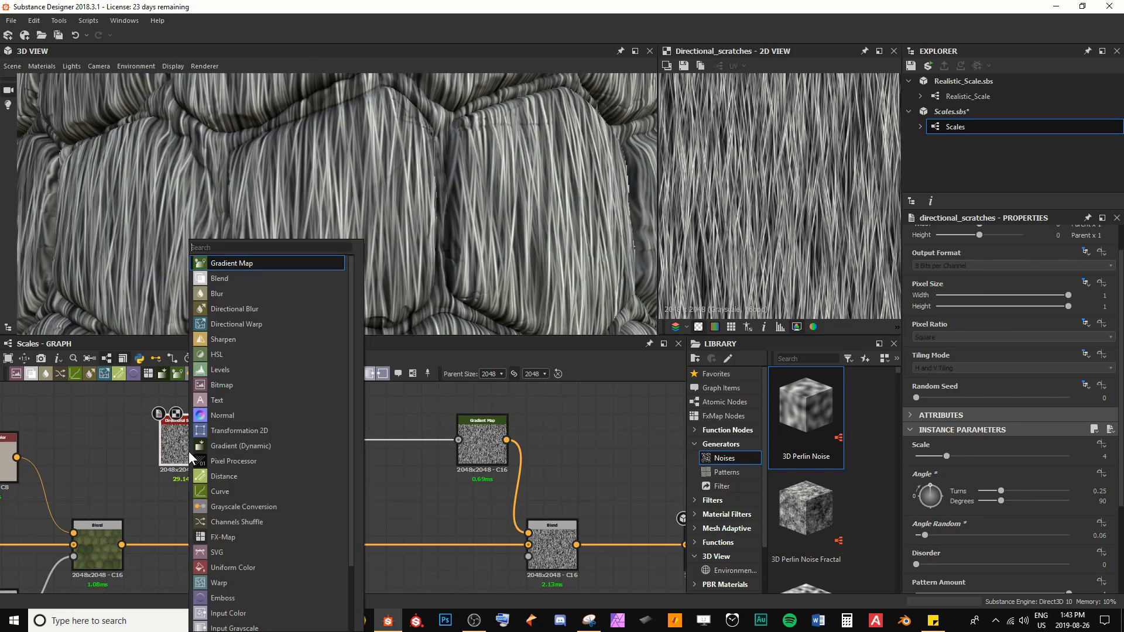
pyautogui.write('slope')
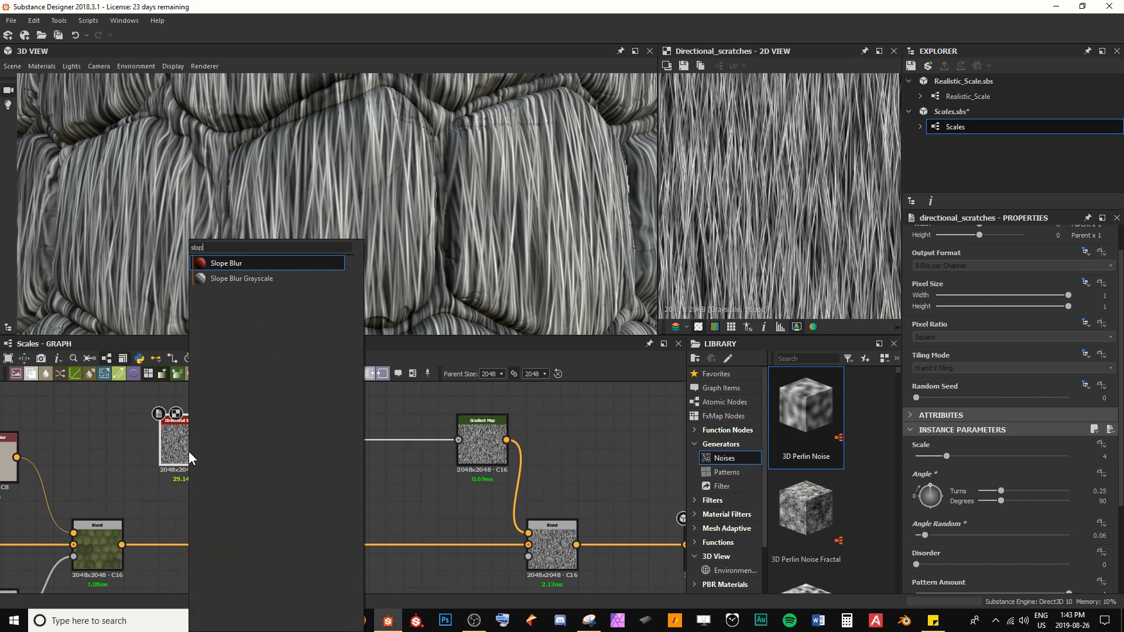
pyautogui.press('Down')
pyautogui.press('Return')
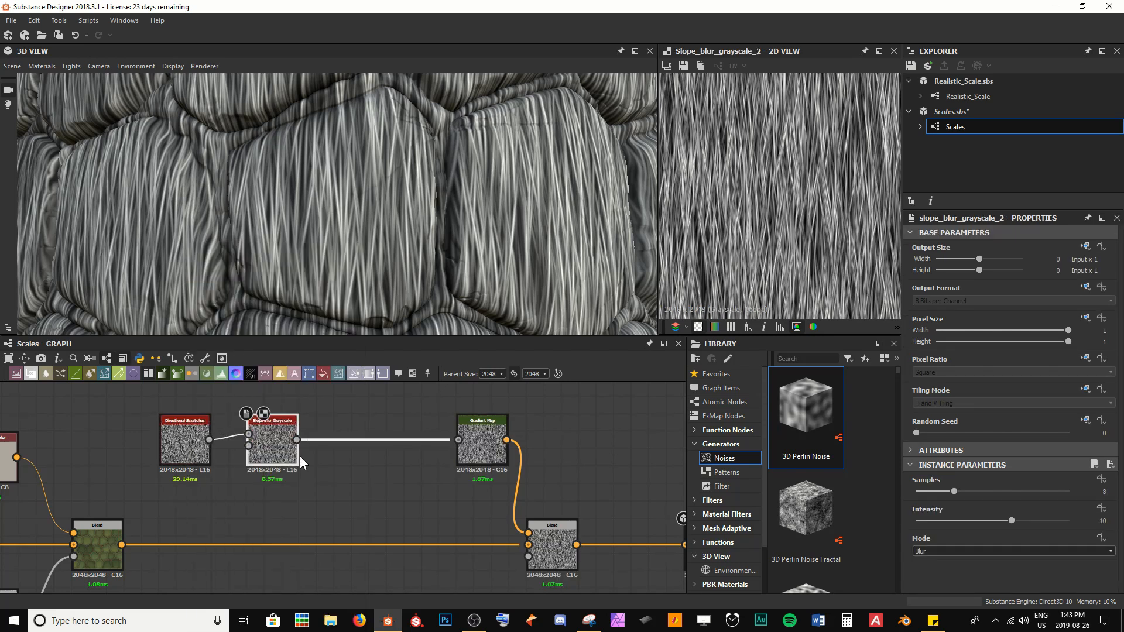
pyautogui.moveTo(285, 456); pyautogui.dragTo(337, 456)
# Step: Rearrange the scratch nodes and the colour chain nodes in the graph to make room
pyautogui.scroll(-3, 124, 539)
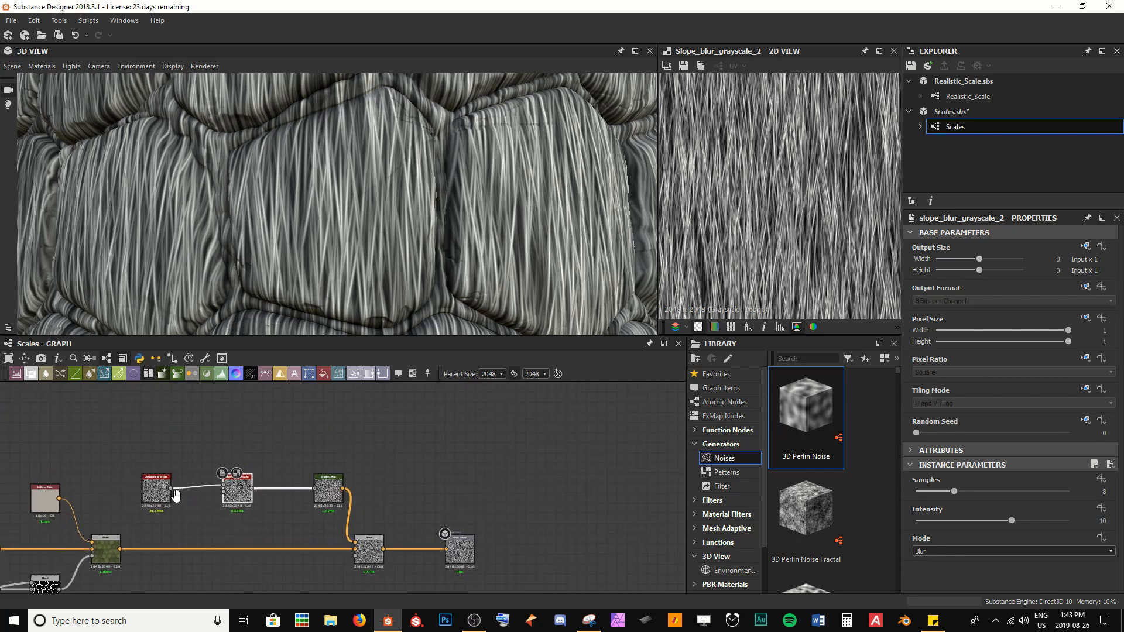
pyautogui.keyDown('ctrl'); pyautogui.click(167, 492); pyautogui.keyUp('ctrl')
pyautogui.keyDown('ctrl'); pyautogui.click(325, 496); pyautogui.keyUp('ctrl')
pyautogui.moveTo(325, 495); pyautogui.dragTo(325, 434)
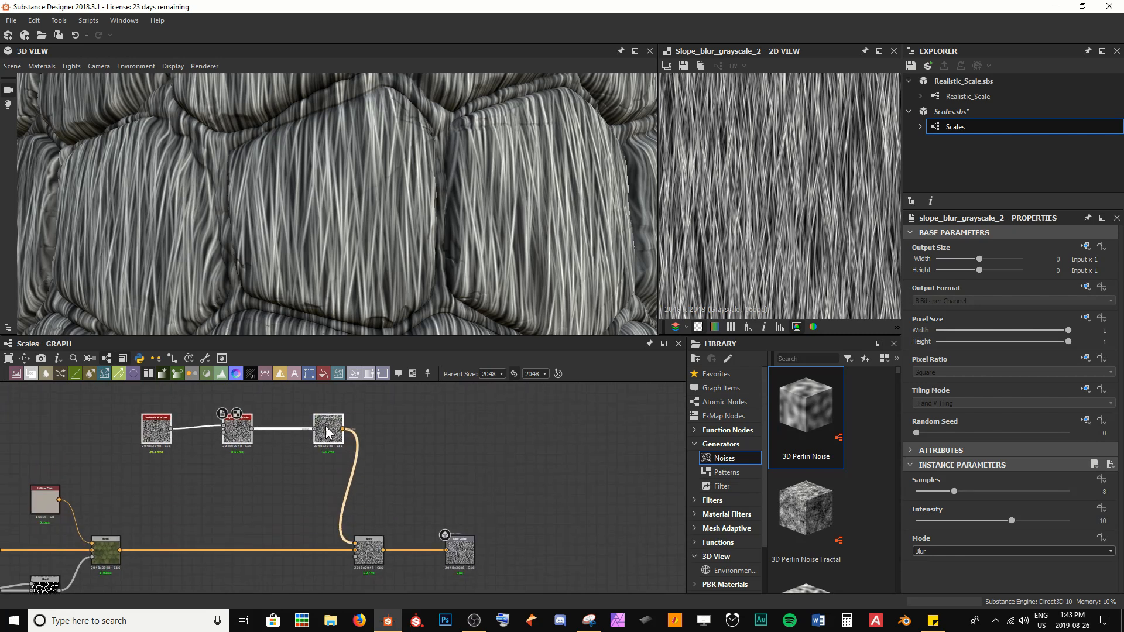
pyautogui.click(398, 492)
pyautogui.moveTo(455, 550); pyautogui.dragTo(616, 553)
pyautogui.scroll(3, 281, 491)
pyautogui.moveTo(243, 480); pyautogui.dragTo(399, 547, button='middle')
pyautogui.scroll(2, 354, 527)
pyautogui.moveTo(286, 536); pyautogui.dragTo(349, 560, button='middle')
# Step: Add a Fractal Sum Base noise and connect it to the Slope Blur Grayscale's slope input
pyautogui.press('space')
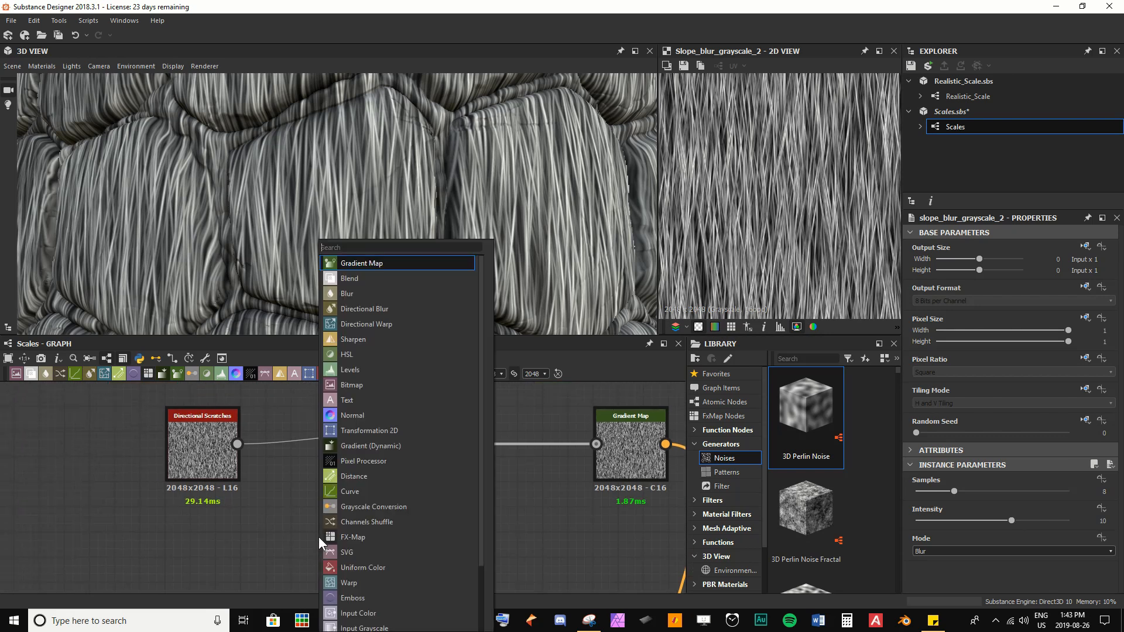
pyautogui.write('frac')
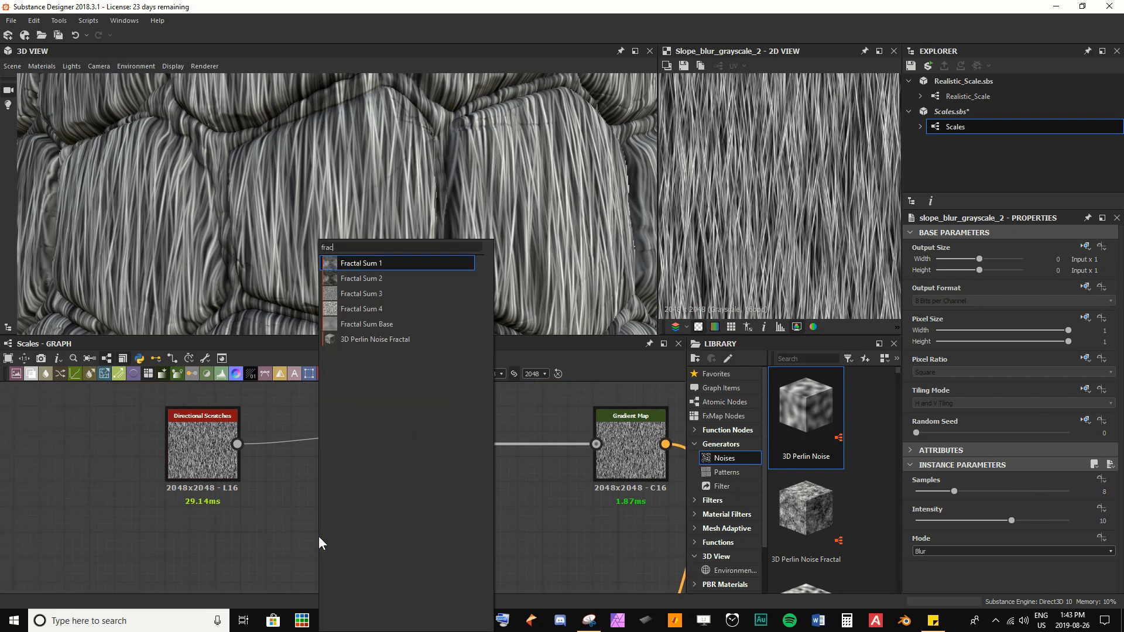
pyautogui.press('Down')
pyautogui.press('Down')
pyautogui.press('Down')
pyautogui.press('Down')
pyautogui.press('Return')
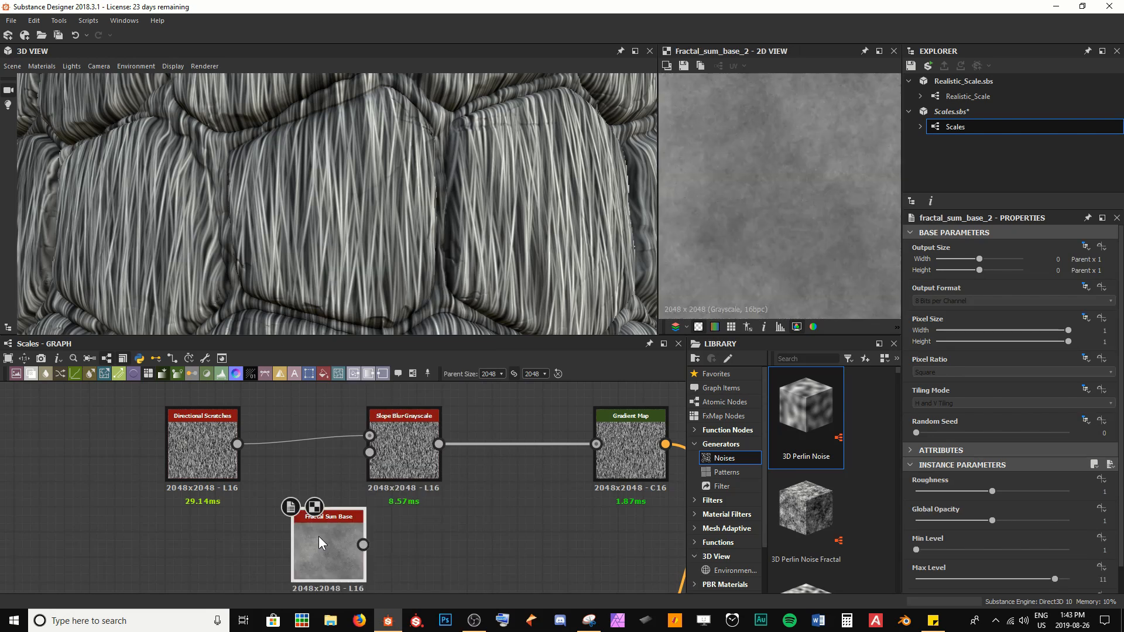
pyautogui.moveTo(318, 536); pyautogui.dragTo(356, 452)
# Step: Set the Slope Blur Grayscale Samples to 32, Intensity to 0.31, and Mode to Max
pyautogui.moveTo(955, 491); pyautogui.dragTo(1072, 498)
pyautogui.moveTo(1009, 521); pyautogui.dragTo(918, 520)
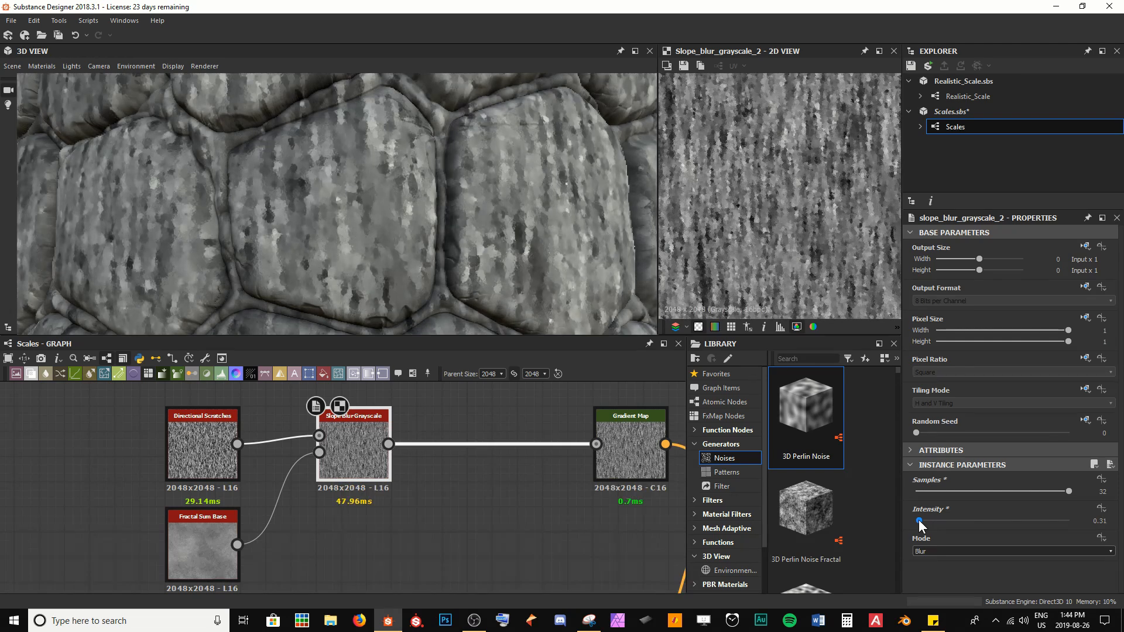
pyautogui.click(922, 552)
pyautogui.click(924, 554)
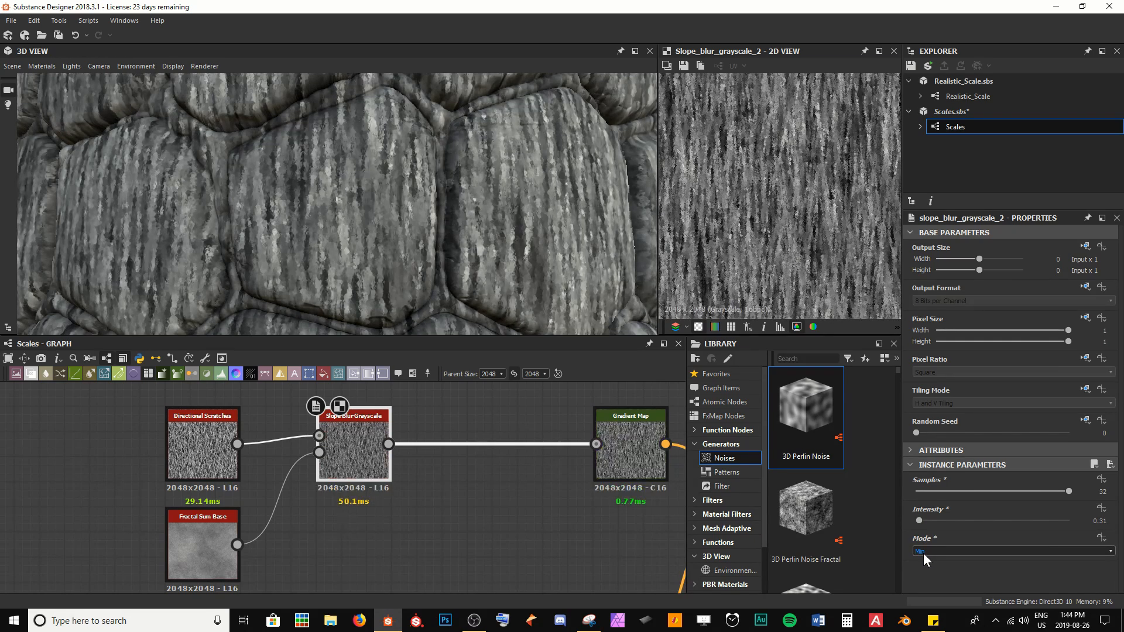
pyautogui.scroll(-1, 923, 553)
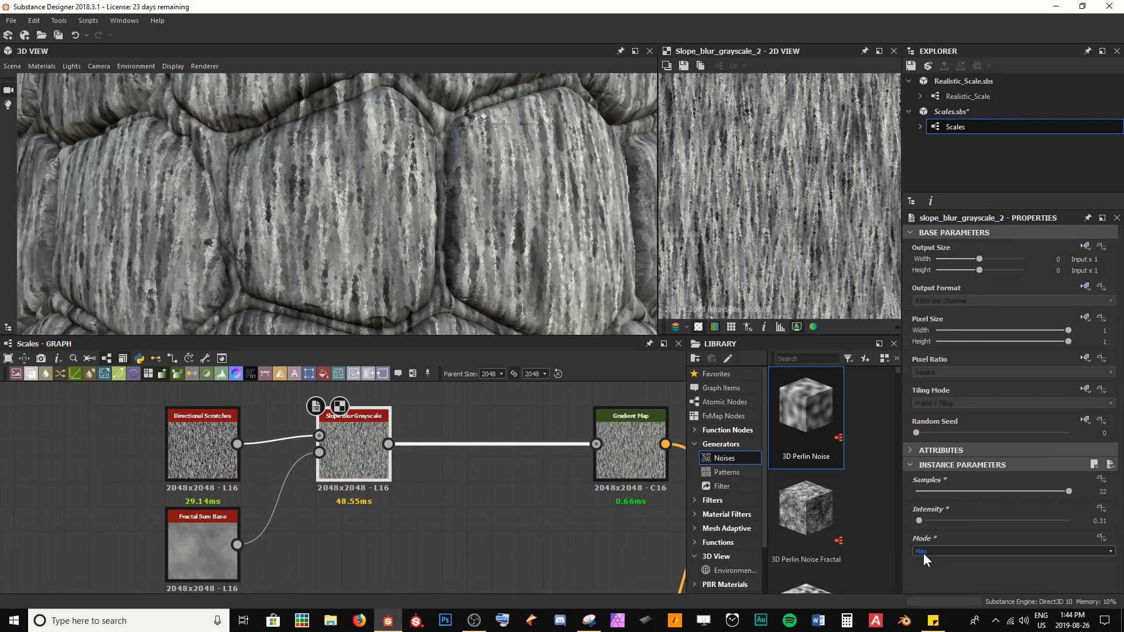
pyautogui.scroll(1, 923, 553)
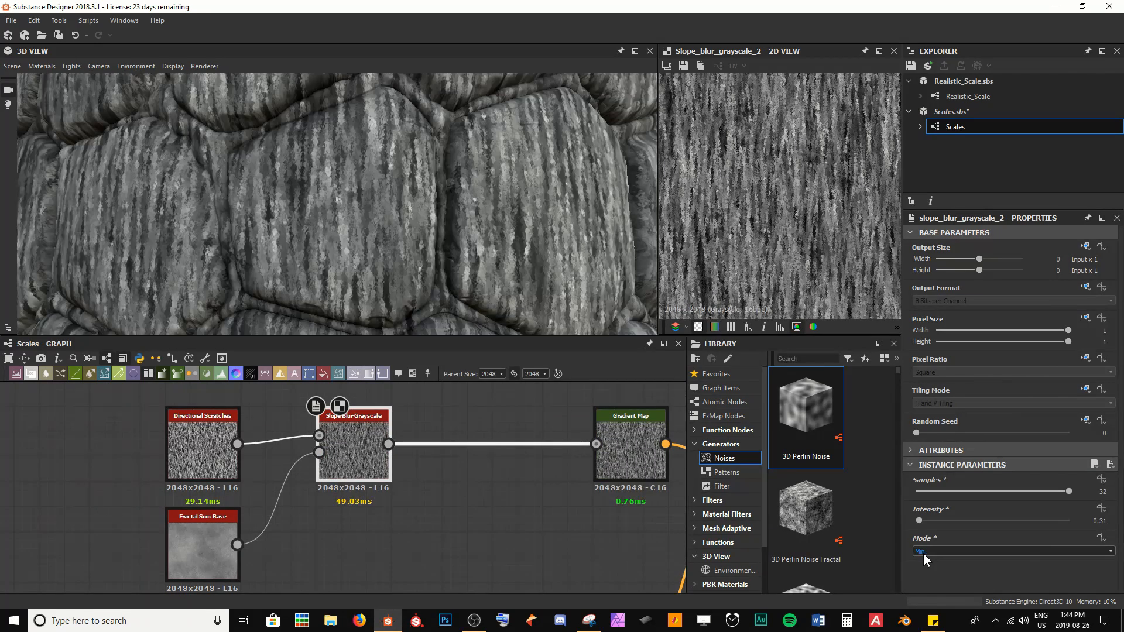
pyautogui.scroll(-1, 923, 553)
# Step: Set the Fractal Sum Base Max Level to 9 and Min Level to 5
pyautogui.click(217, 584)
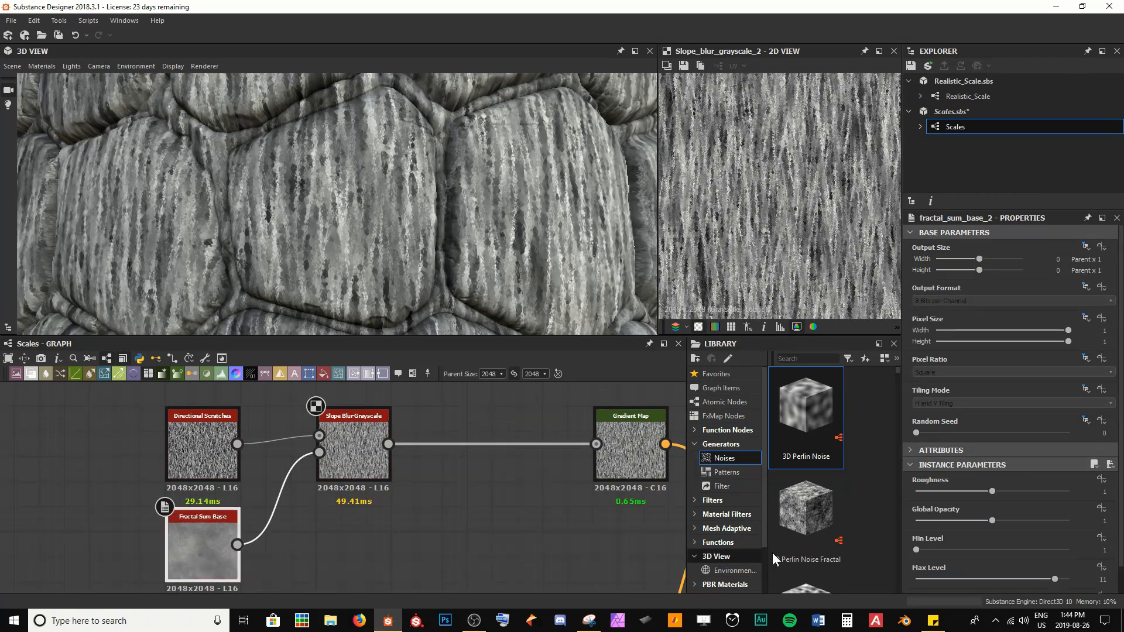
pyautogui.moveTo(1057, 581); pyautogui.dragTo(1029, 580)
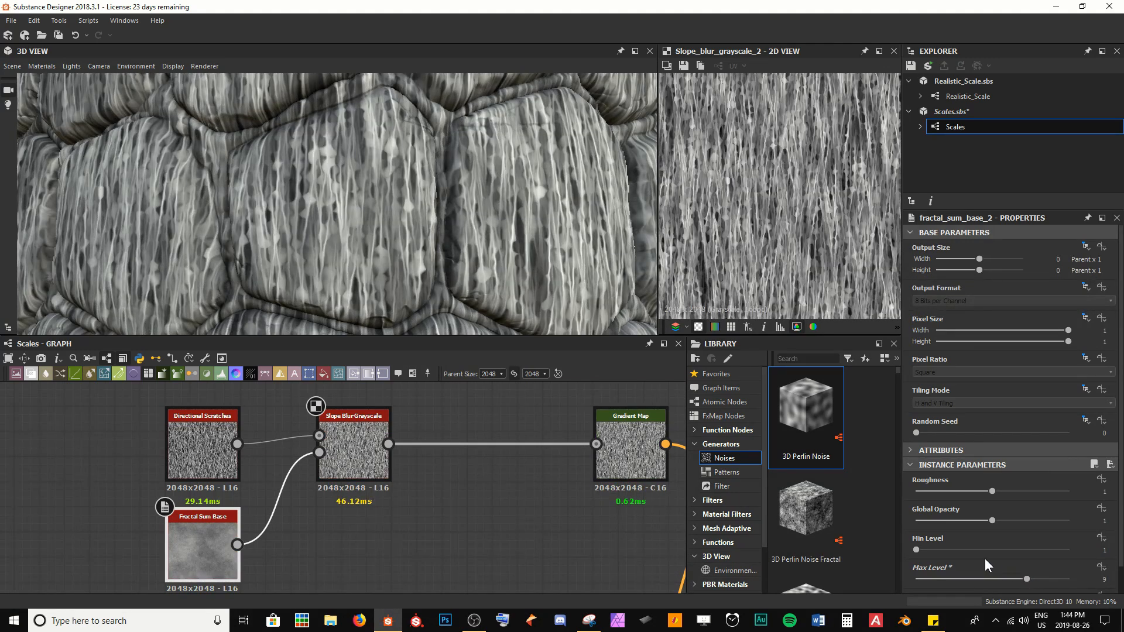
pyautogui.moveTo(926, 550); pyautogui.dragTo(975, 554)
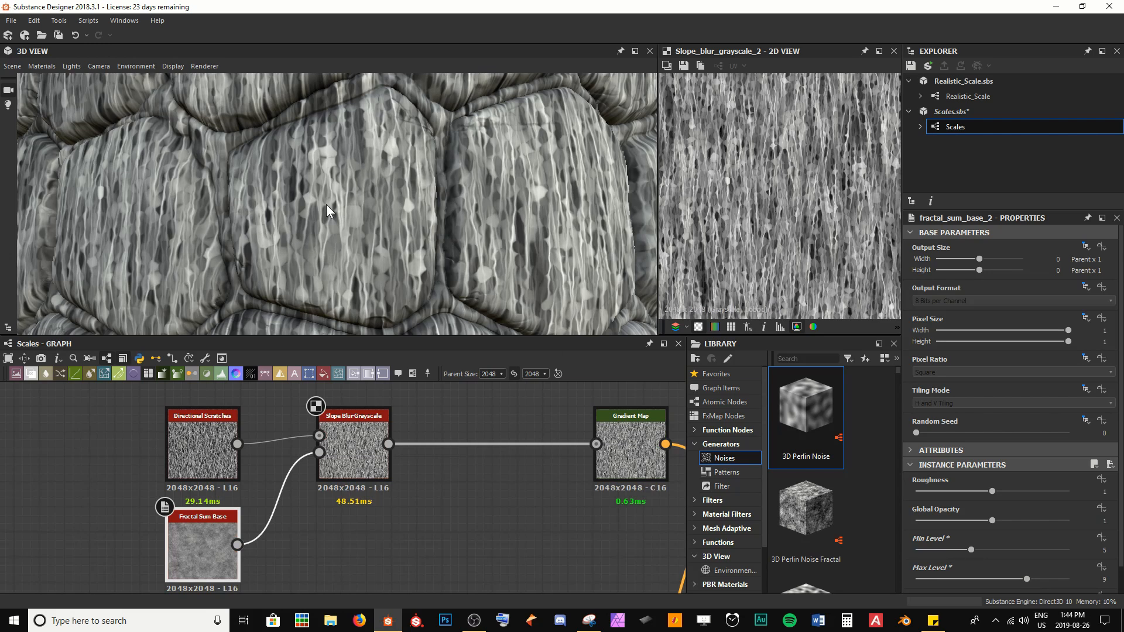
# Step: Orbit and zoom the 3D preview and graph to examine the blurred scratch pattern
pyautogui.scroll(5, 326, 205)
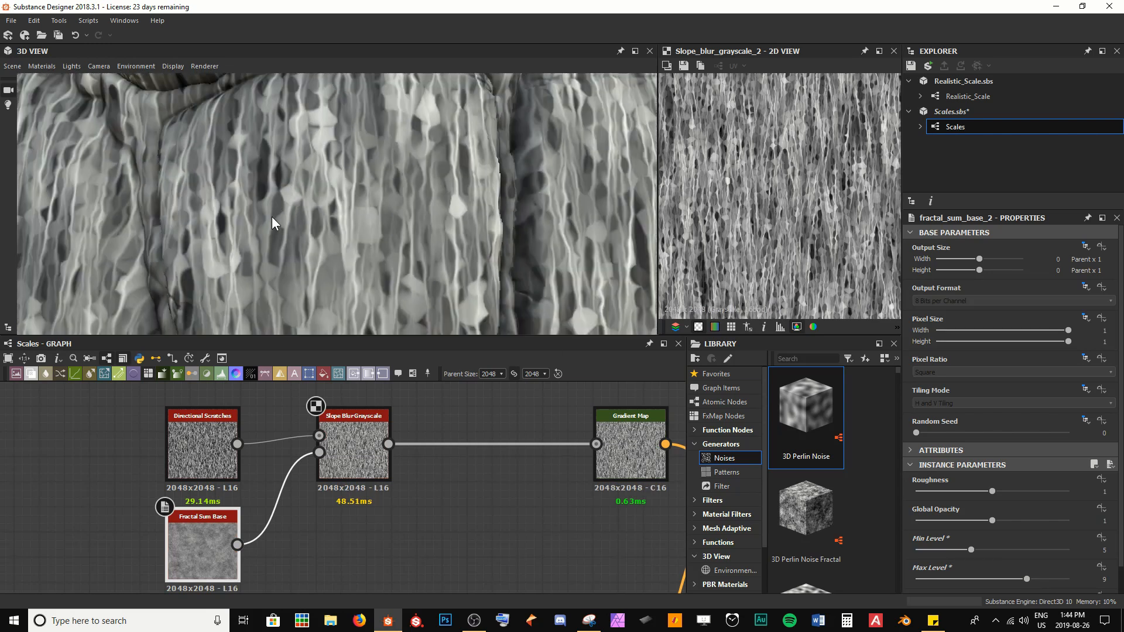
pyautogui.scroll(-6, 379, 220)
pyautogui.moveTo(359, 214); pyautogui.dragTo(356, 131)
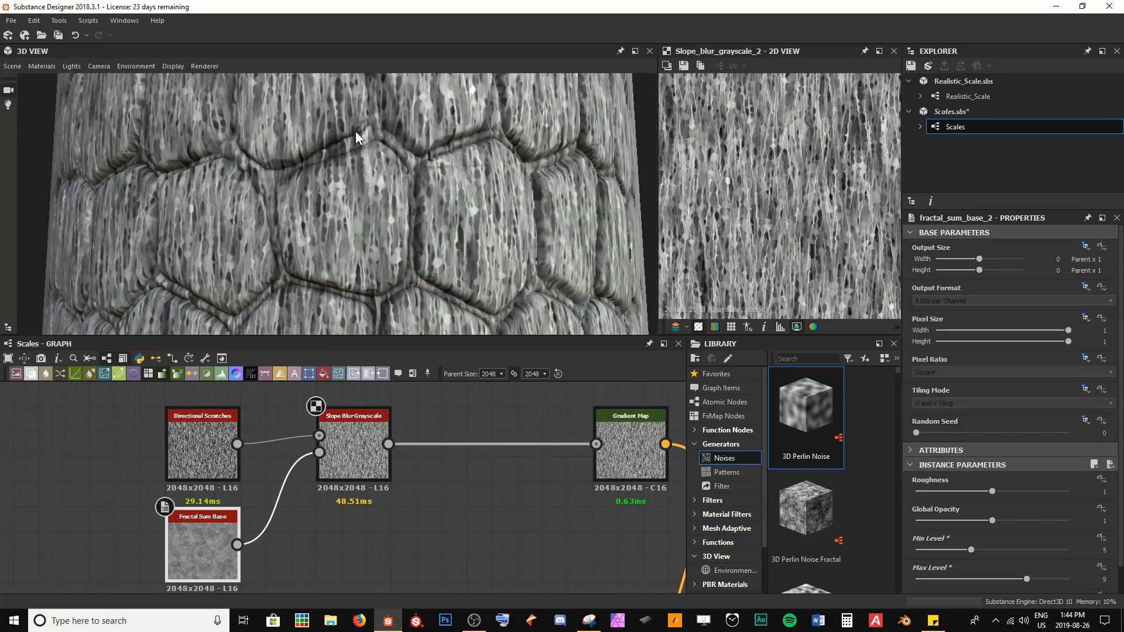
pyautogui.scroll(-2, 448, 494)
pyautogui.moveTo(447, 493); pyautogui.dragTo(414, 463, button='middle')
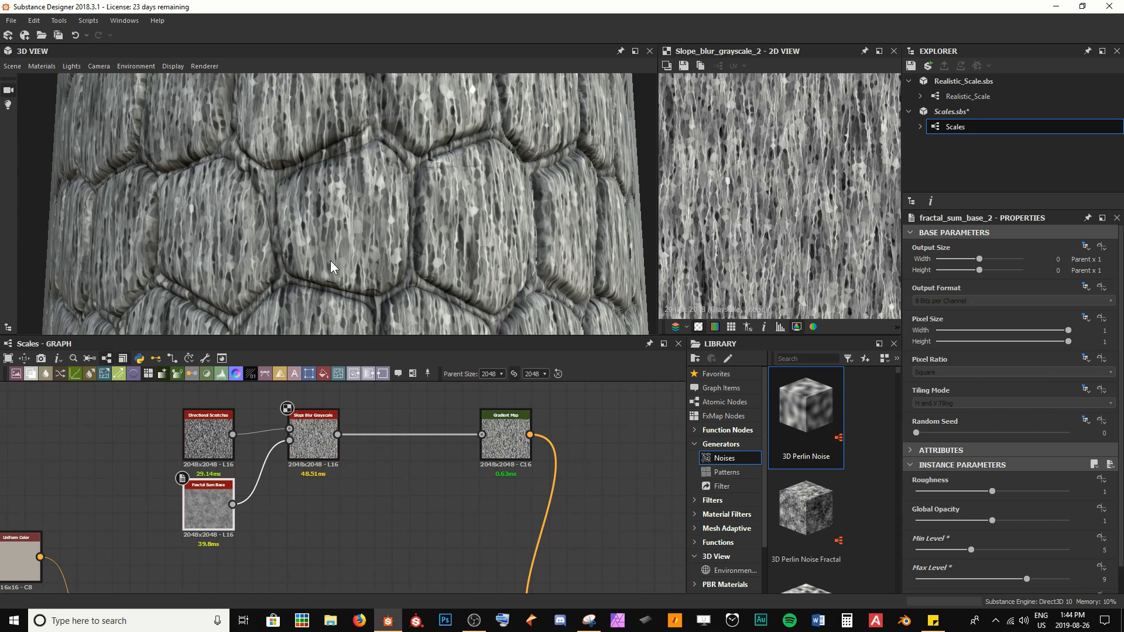
pyautogui.scroll(-3, 343, 520)
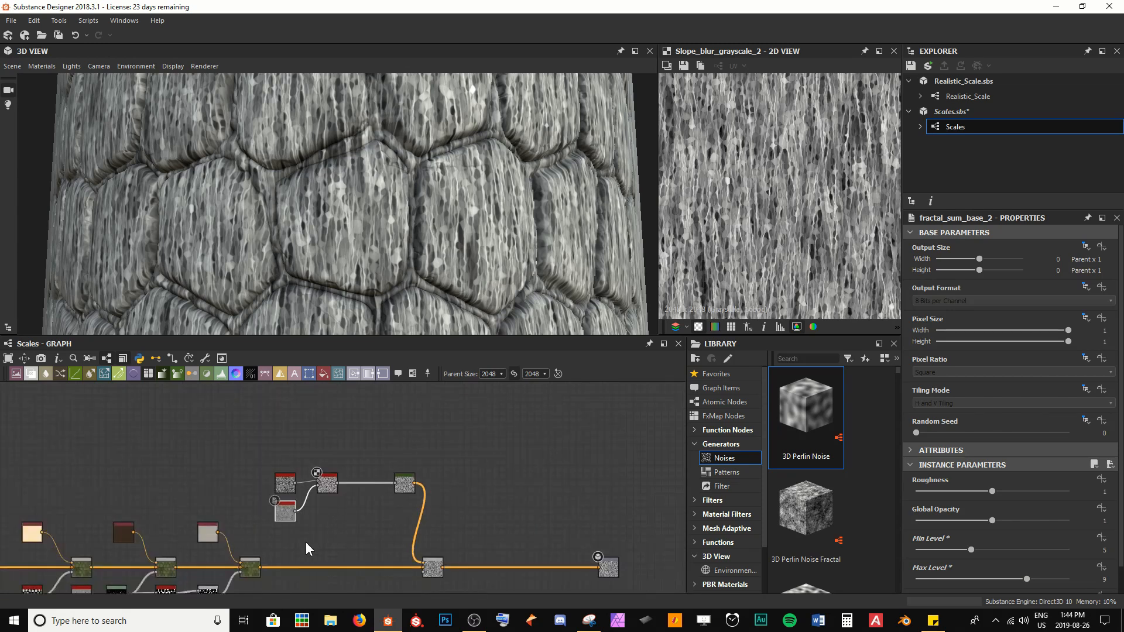
pyautogui.scroll(5, 314, 518)
# Step: Insert a Vector Warp Grayscale node between the Slope Blur Grayscale and the Gradient Map
pyautogui.moveTo(356, 467); pyautogui.dragTo(287, 481, button='middle')
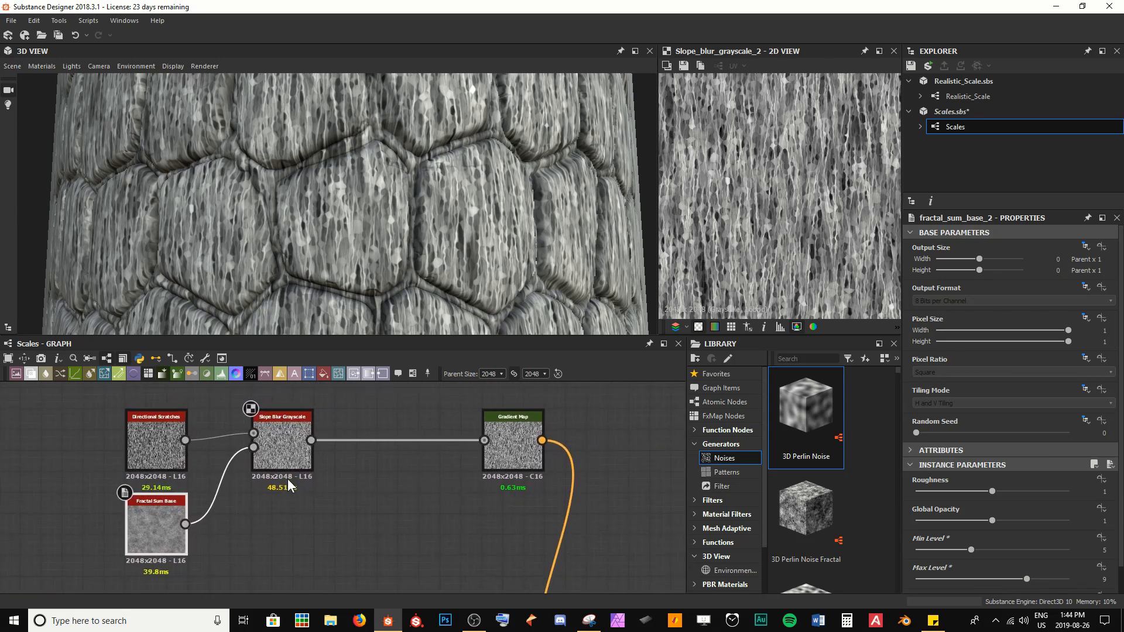
pyautogui.click(287, 456)
pyautogui.press('space')
pyautogui.write('vect')
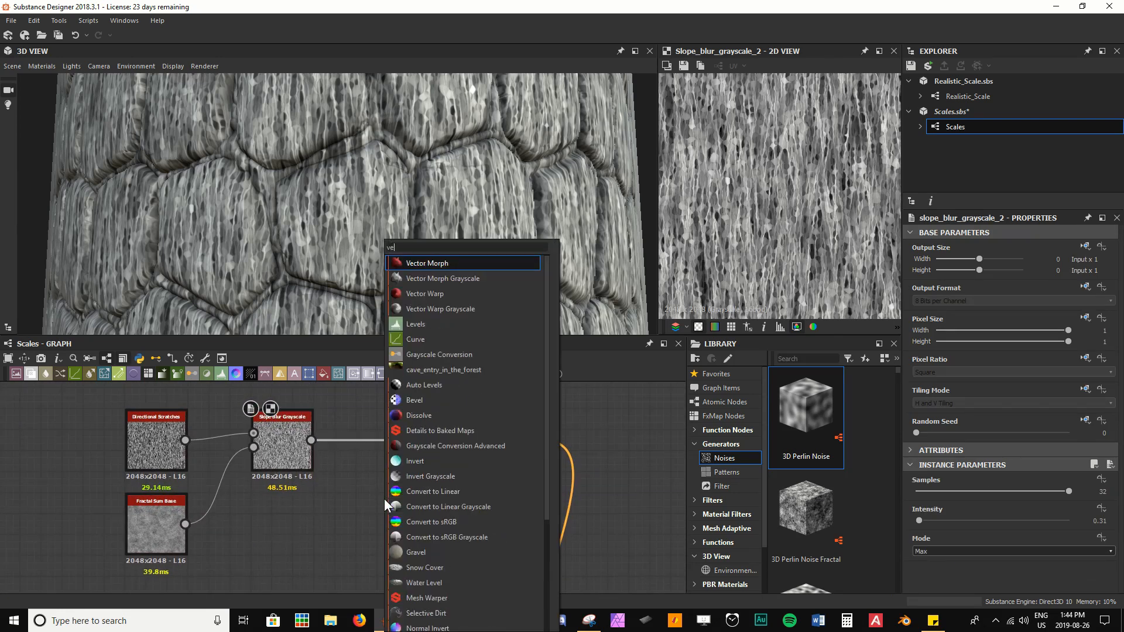
pyautogui.press('Down')
pyautogui.press('Down')
pyautogui.press('Down')
pyautogui.press('Return')
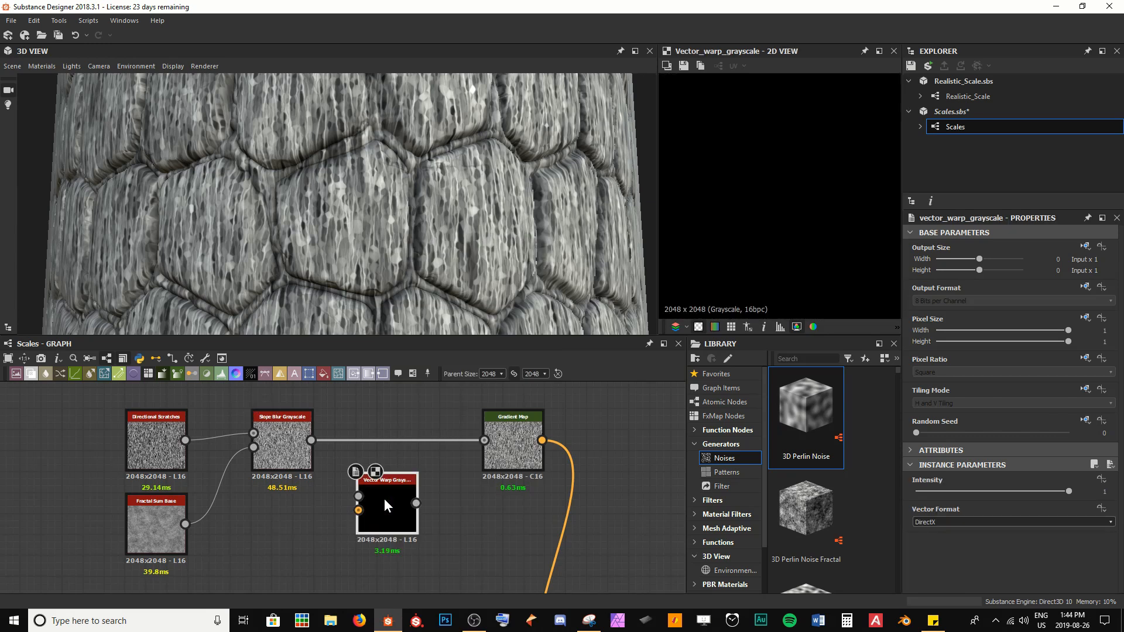
pyautogui.moveTo(384, 497); pyautogui.dragTo(404, 450)
pyautogui.moveTo(311, 440); pyautogui.dragTo(484, 440)
pyautogui.moveTo(424, 481); pyautogui.dragTo(424, 460)
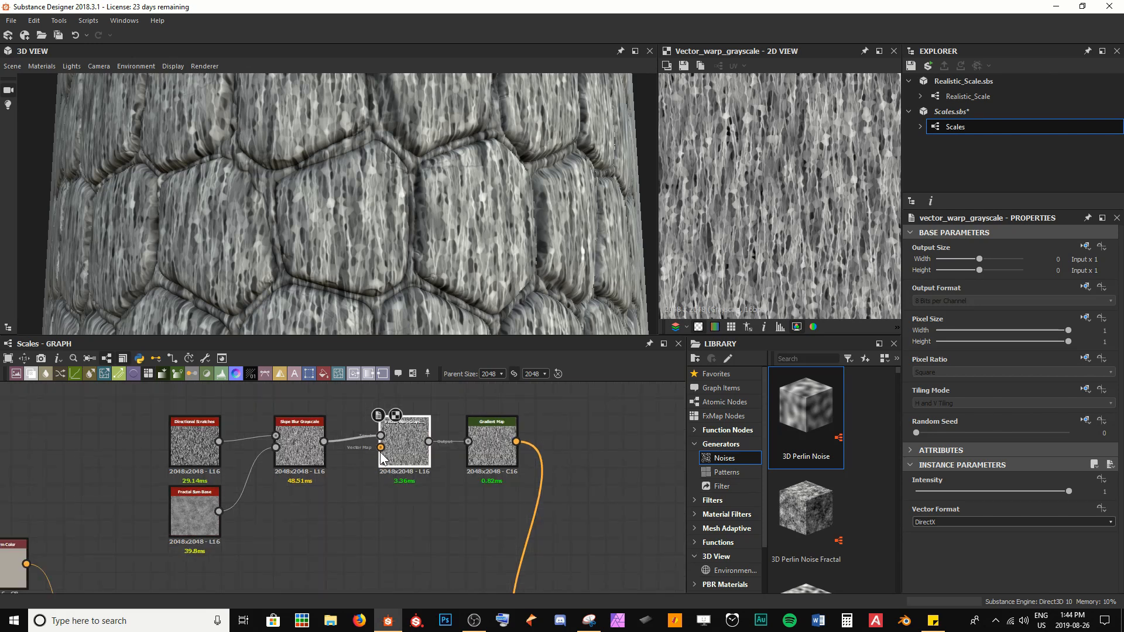
pyautogui.scroll(3, 381, 448)
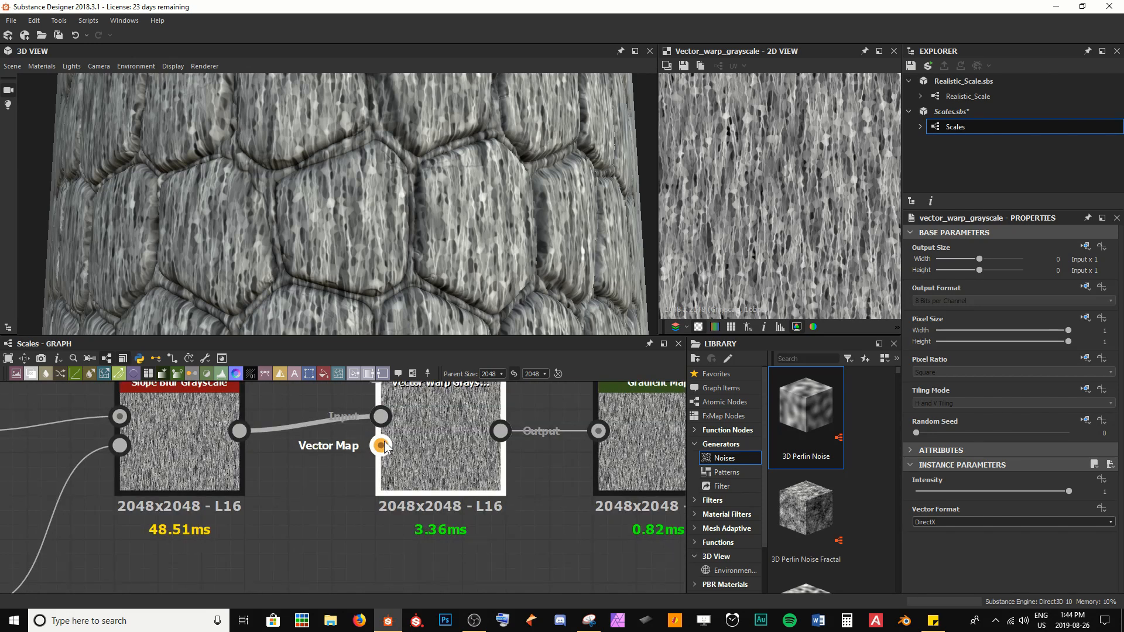
# Step: Navigate the graph to the Normal node and preview its output in the 2D view
pyautogui.scroll(-5, 383, 445)
pyautogui.moveTo(336, 558); pyautogui.dragTo(413, 363, button='middle')
pyautogui.scroll(-3, 265, 498)
pyautogui.moveTo(222, 528); pyautogui.dragTo(502, 425, button='middle')
pyautogui.scroll(5, 262, 551)
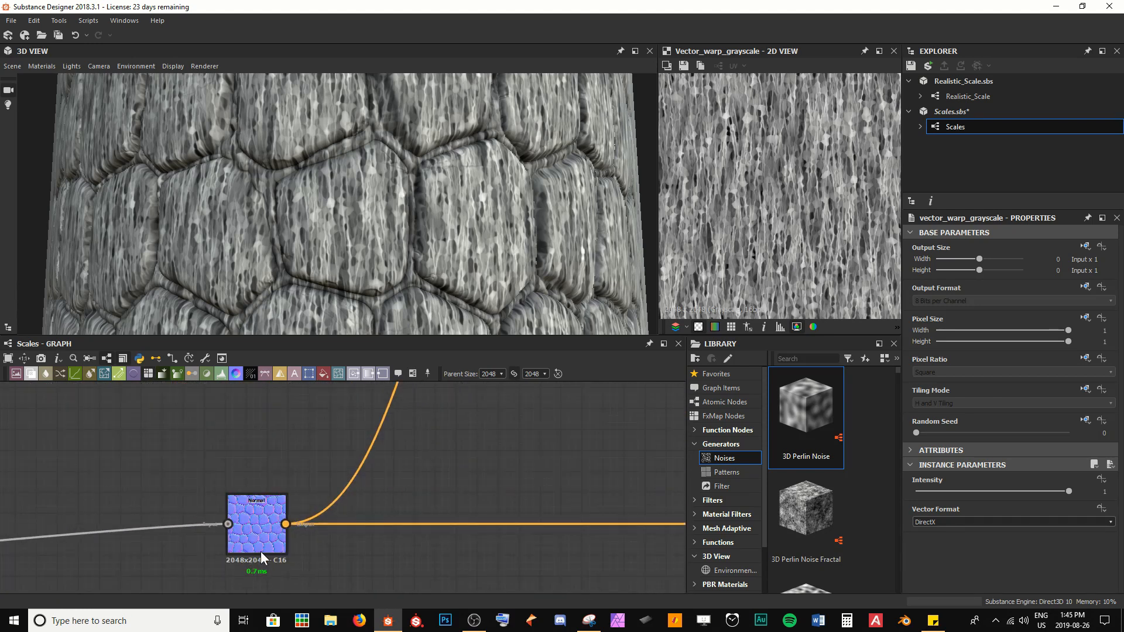
pyautogui.doubleClick(269, 518)
pyautogui.moveTo(740, 153); pyautogui.dragTo(805, 254, button='middle')
pyautogui.scroll(2, 800, 211)
pyautogui.moveTo(791, 108); pyautogui.dragTo(787, 131, button='middle')
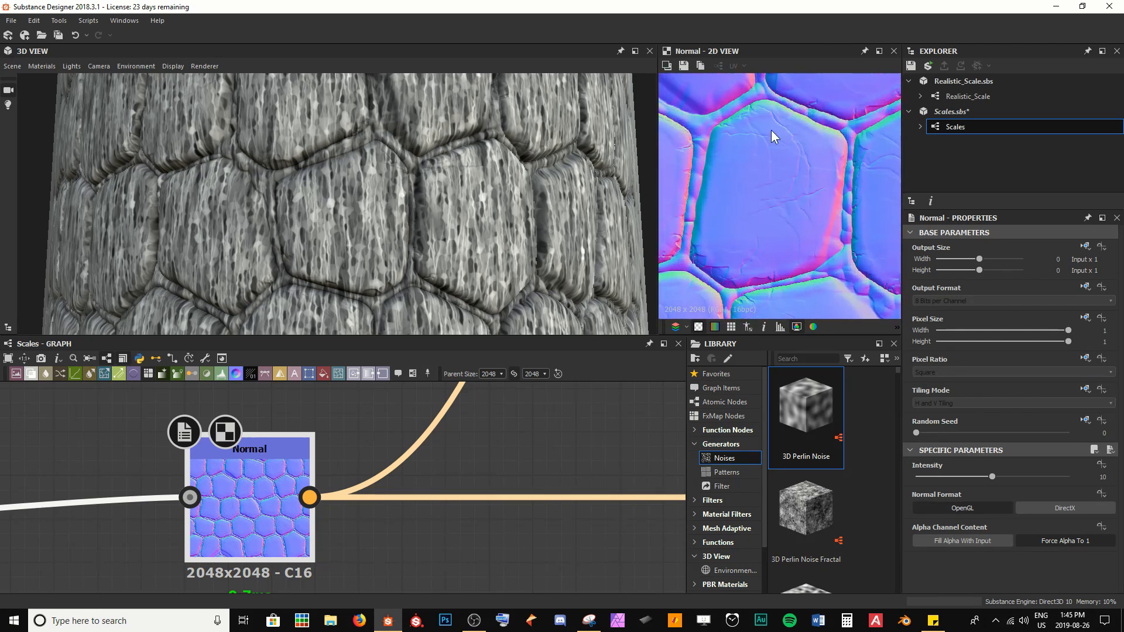
# Step: Connect the Normal node's output to the Vector Warp Grayscale node's Vector Map input
pyautogui.click(313, 499)
pyautogui.scroll(-5, 515, 464)
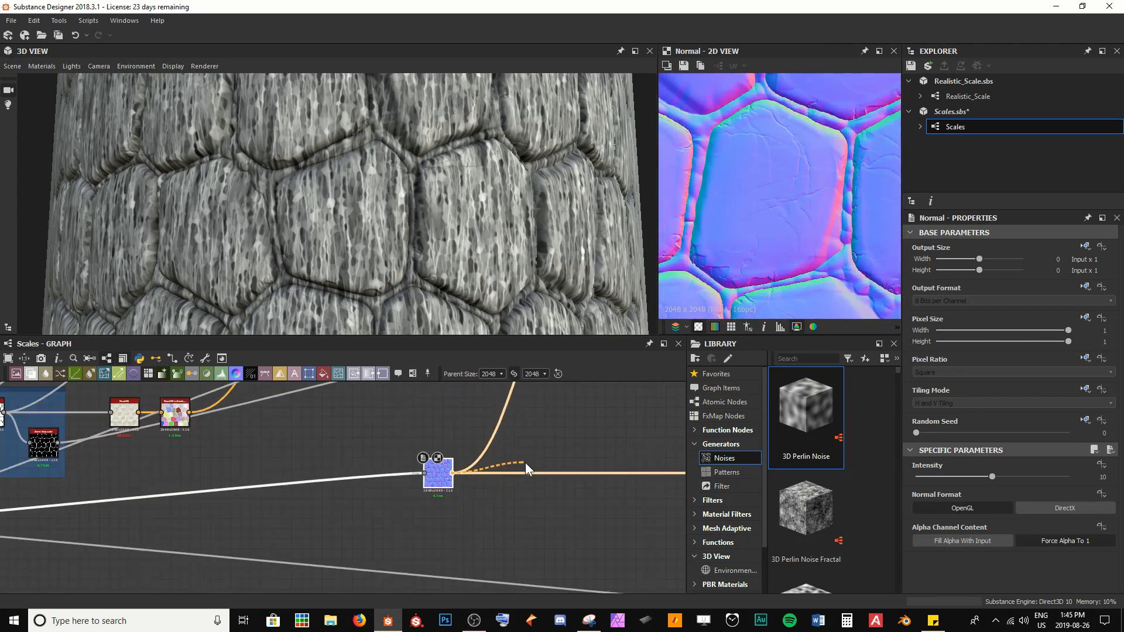
pyautogui.moveTo(607, 393); pyautogui.dragTo(274, 596, button='middle')
pyautogui.scroll(-1, 336, 540)
pyautogui.moveTo(418, 466); pyautogui.dragTo(216, 537, button='middle')
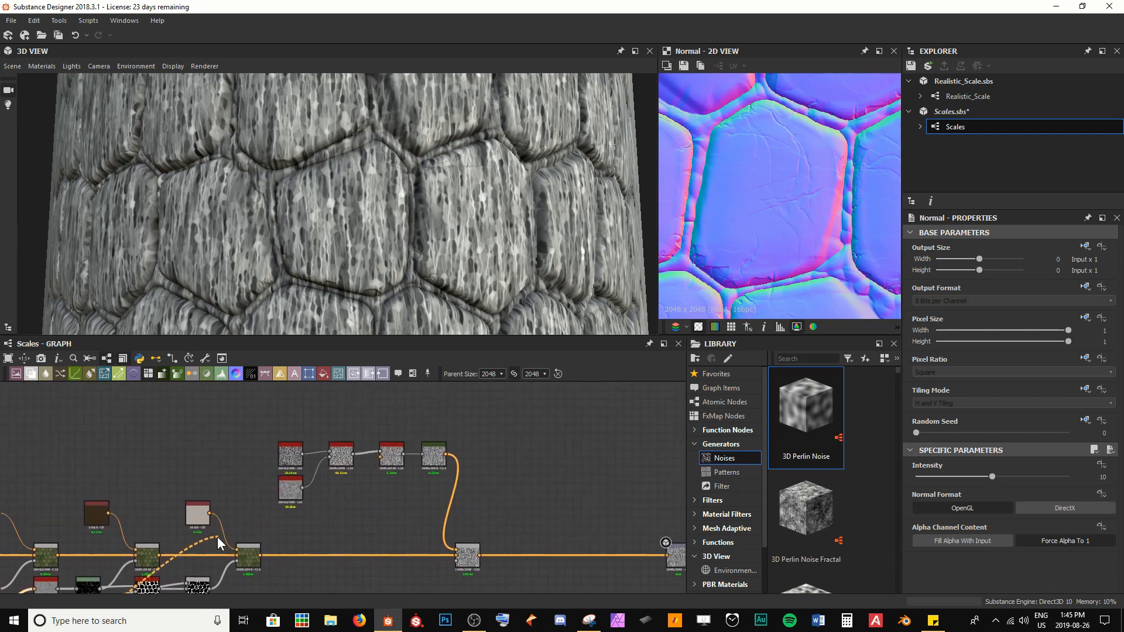
pyautogui.scroll(6, 390, 491)
pyautogui.click(373, 415)
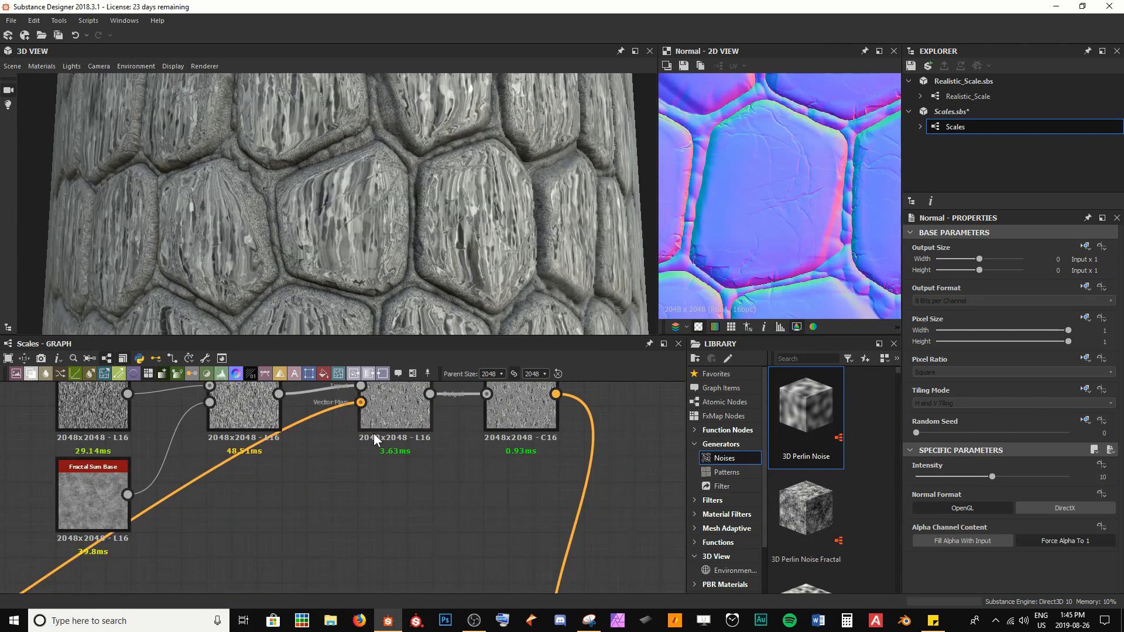
pyautogui.moveTo(374, 436); pyautogui.dragTo(381, 480, button='middle')
# Step: Open the Vector Warp Grayscale node and set its Vector Format to OpenGL
pyautogui.click(410, 432)
pyautogui.doubleClick(410, 432)
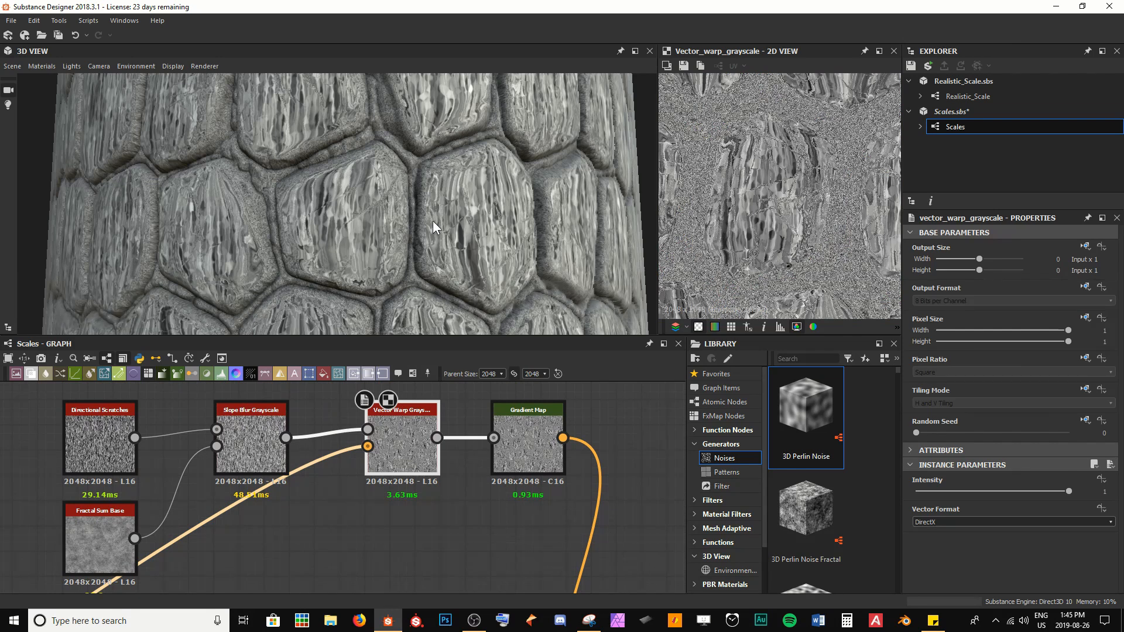
pyautogui.scroll(5, 434, 227)
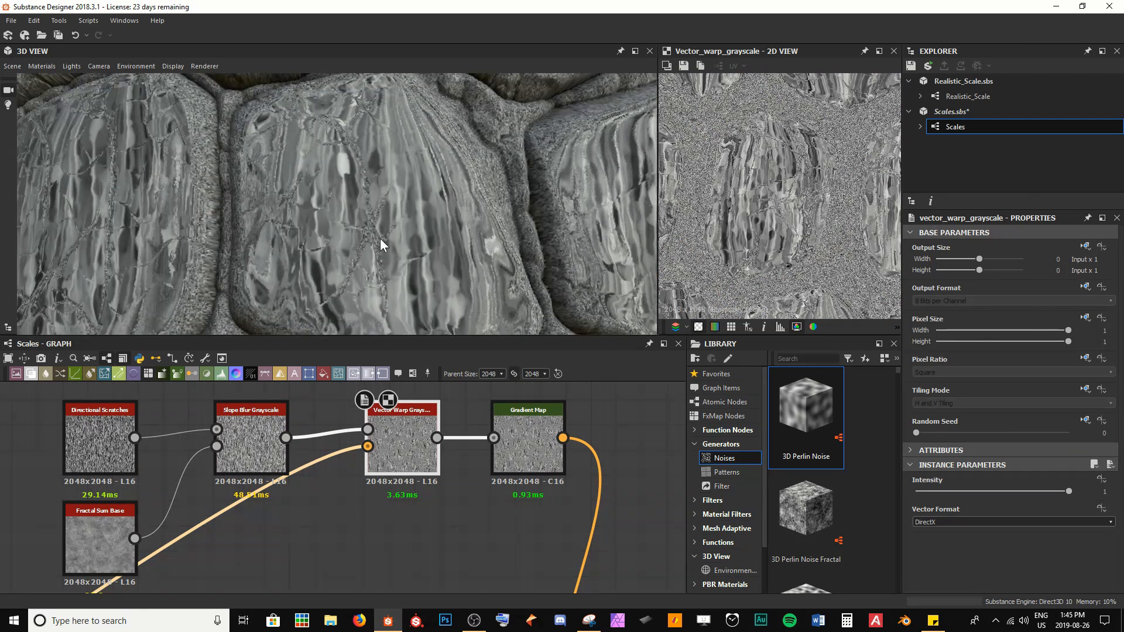
pyautogui.scroll(4, 380, 240)
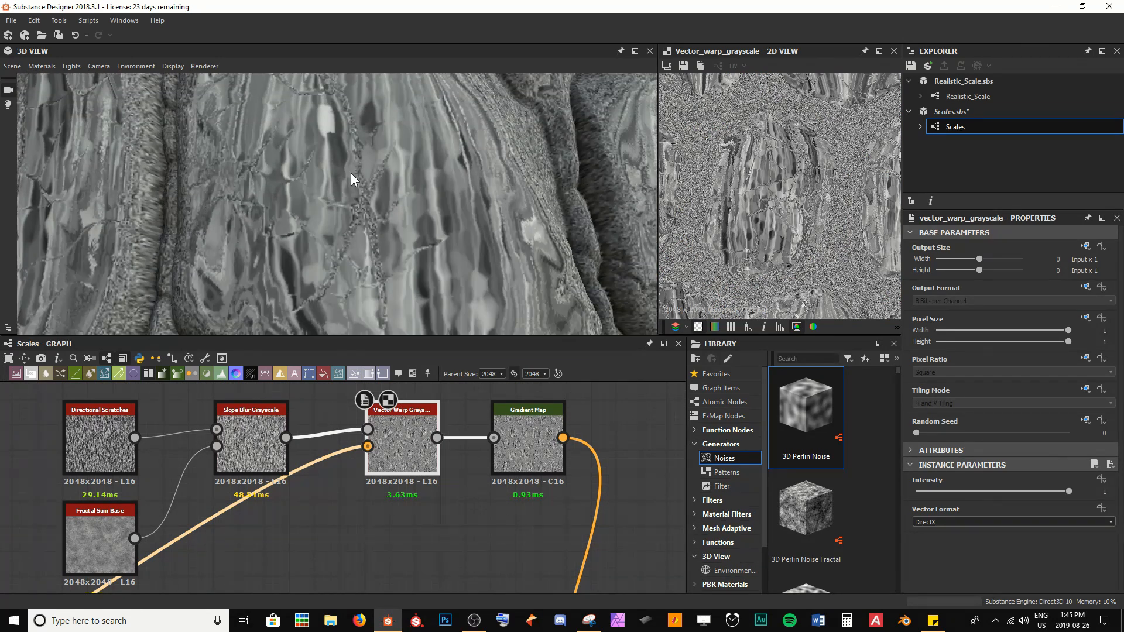
pyautogui.scroll(-6, 357, 182)
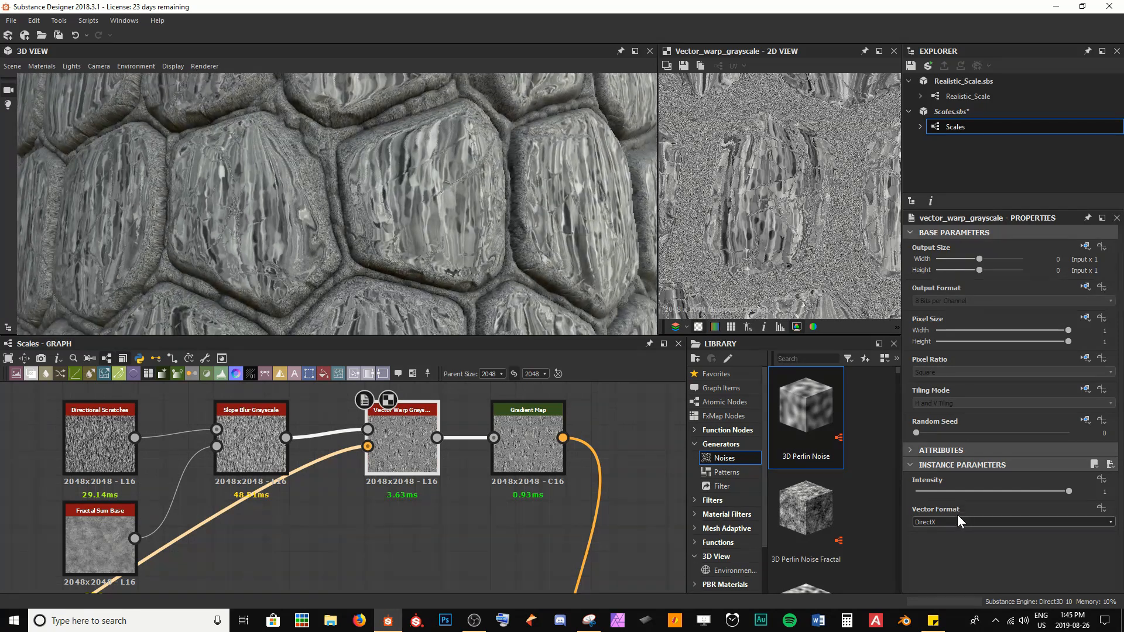
pyautogui.click(959, 520)
pyautogui.click(960, 522)
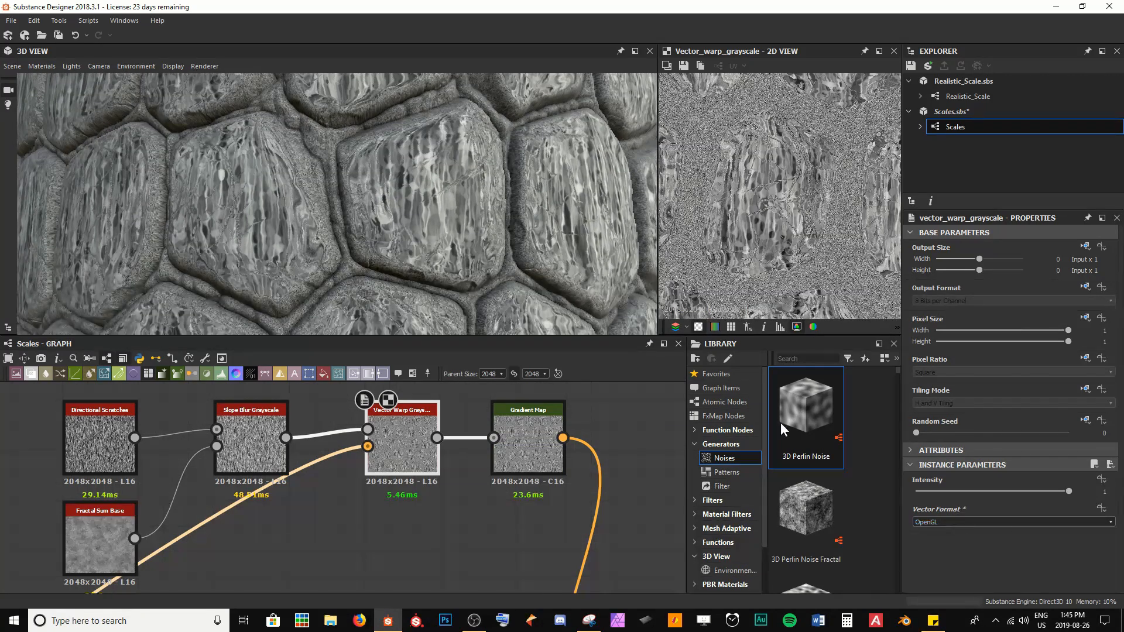
# Step: Set the Vector Warp Grayscale Intensity to 5
pyautogui.moveTo(406, 217); pyautogui.dragTo(311, 222)
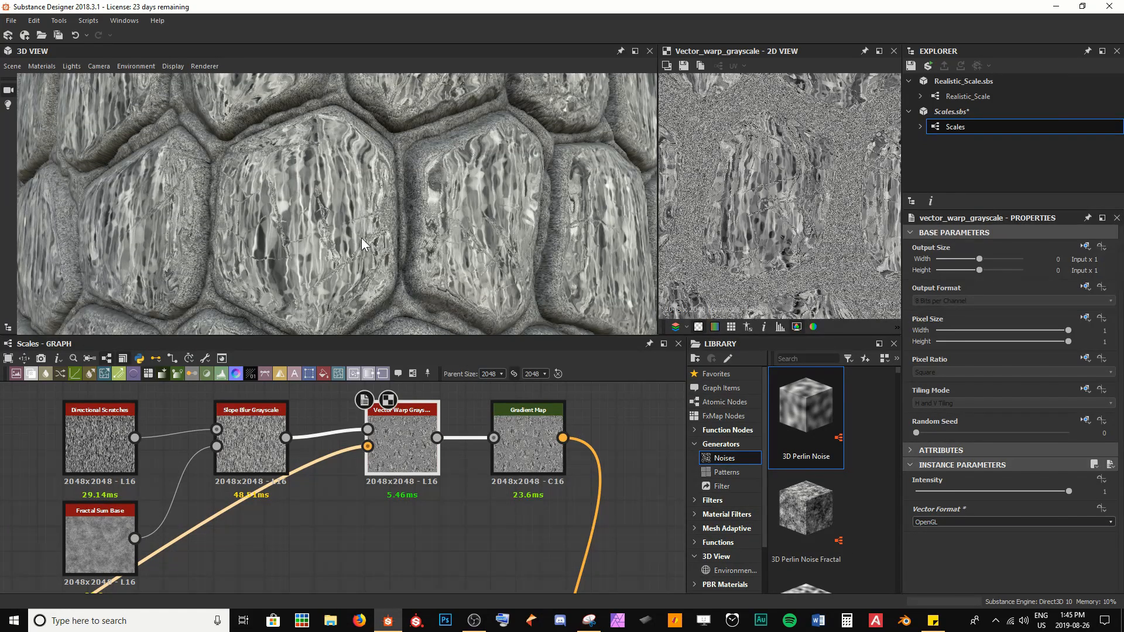
pyautogui.moveTo(408, 256); pyautogui.dragTo(486, 246)
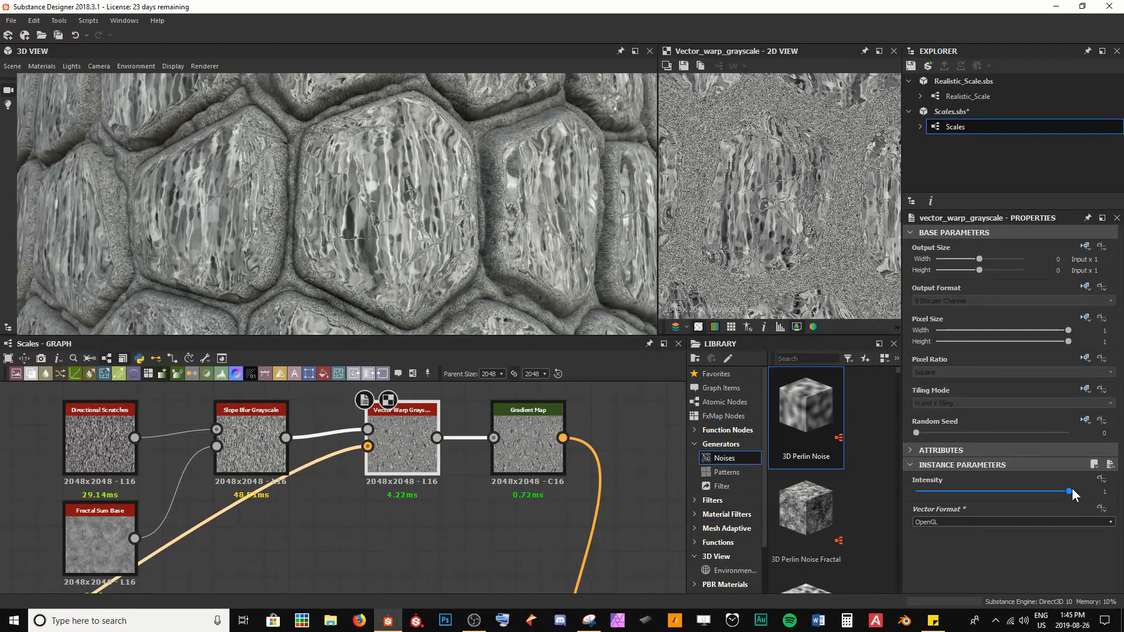
pyautogui.moveTo(1072, 489)
pyautogui.mouseDown()
pyautogui.moveTo(876, 490)
pyautogui.moveTo(1071, 491)
pyautogui.mouseUp()
pyautogui.write('5')
pyautogui.press('Return')
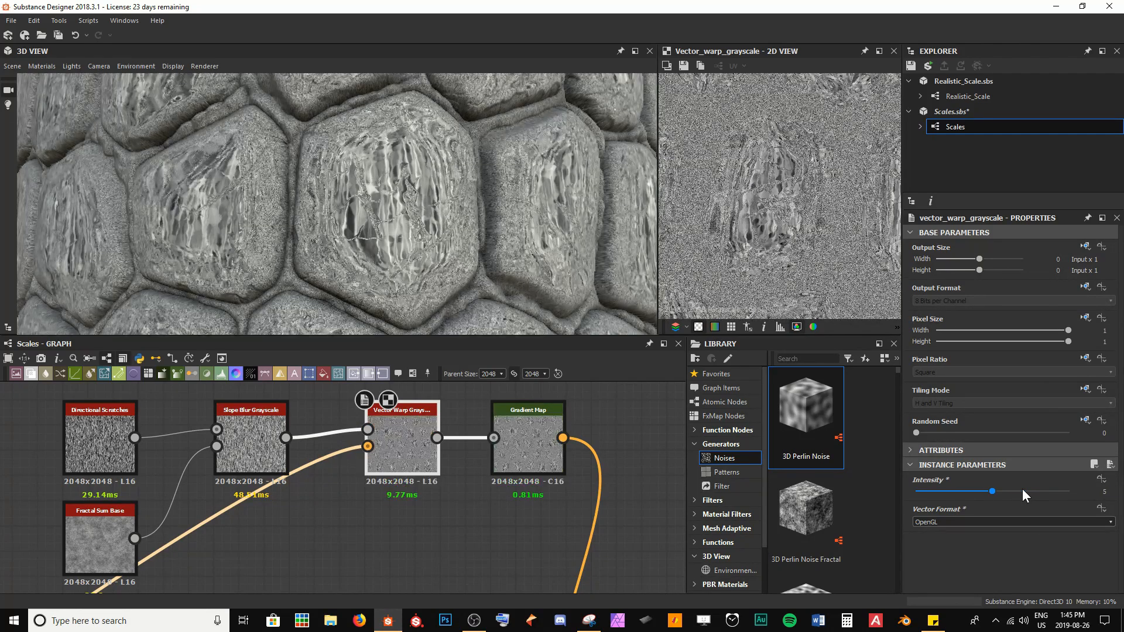
pyautogui.scroll(5, 354, 233)
pyautogui.moveTo(354, 234)
pyautogui.mouseDown()
pyautogui.moveTo(346, 247)
pyautogui.moveTo(339, 230)
pyautogui.moveTo(349, 230)
pyautogui.mouseUp()
pyautogui.scroll(-5, 352, 231)
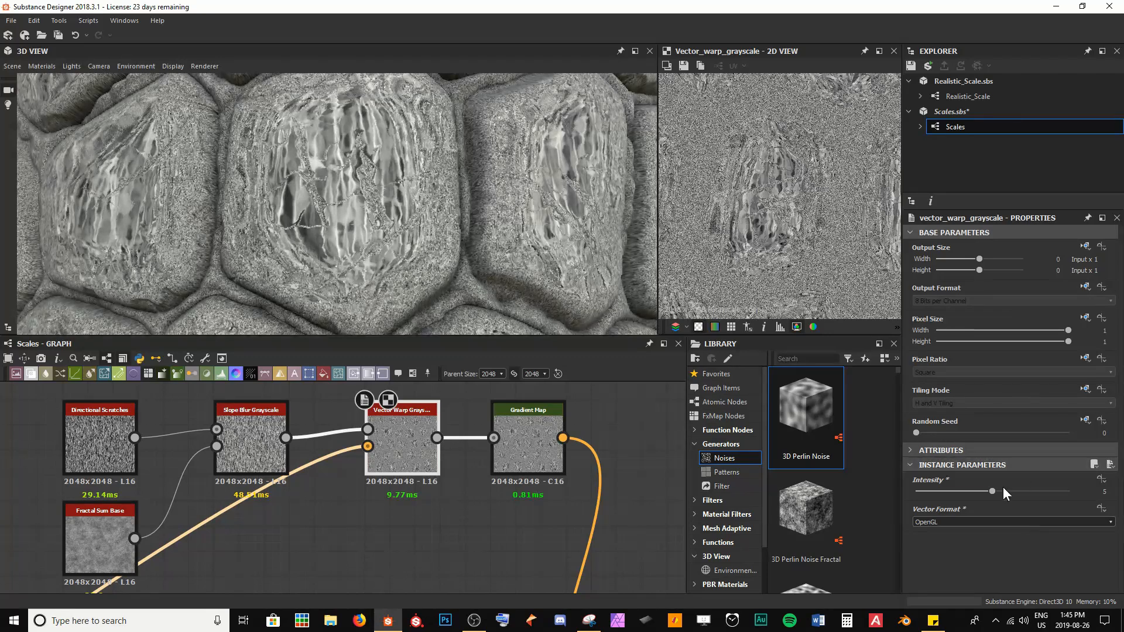
# Step: Set the Vector Warp Grayscale Intensity to 1
pyautogui.moveTo(991, 491); pyautogui.dragTo(927, 490)
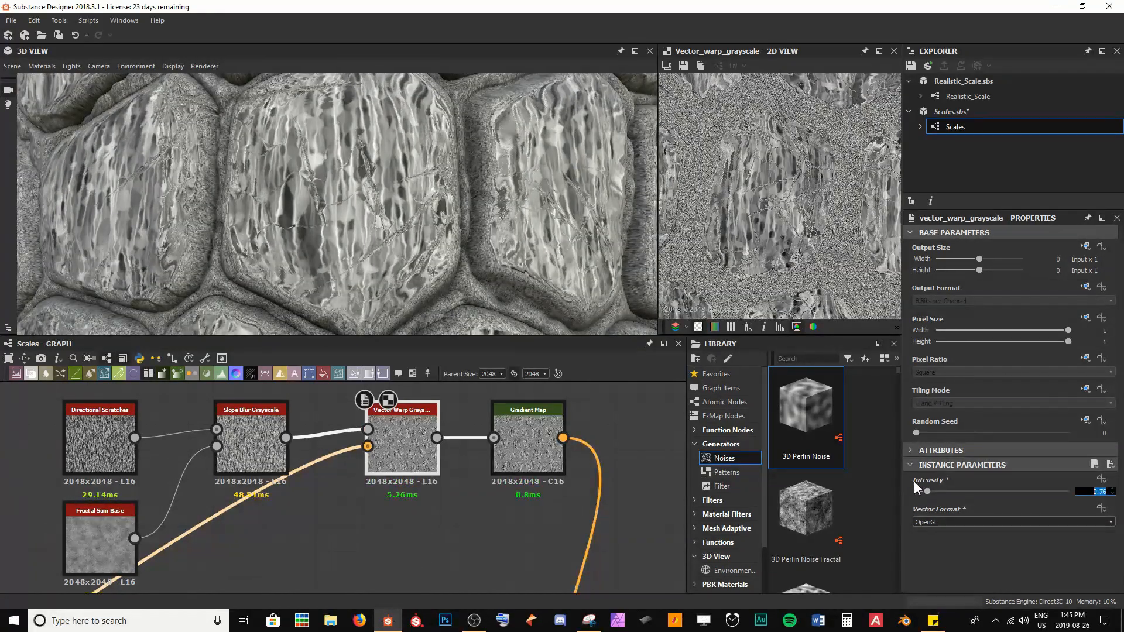
pyautogui.write('1')
pyautogui.press('Return')
# Step: Orbit and zoom the 3D preview and graph to examine the warped scratch detail
pyautogui.scroll(-3, 328, 219)
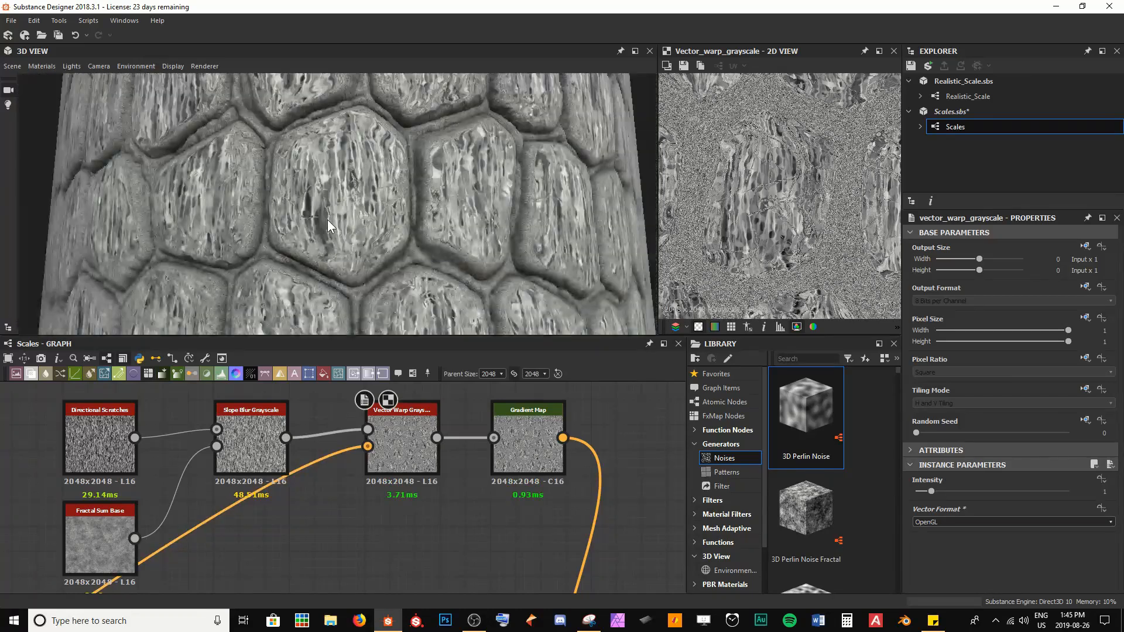
pyautogui.moveTo(327, 219); pyautogui.dragTo(287, 195)
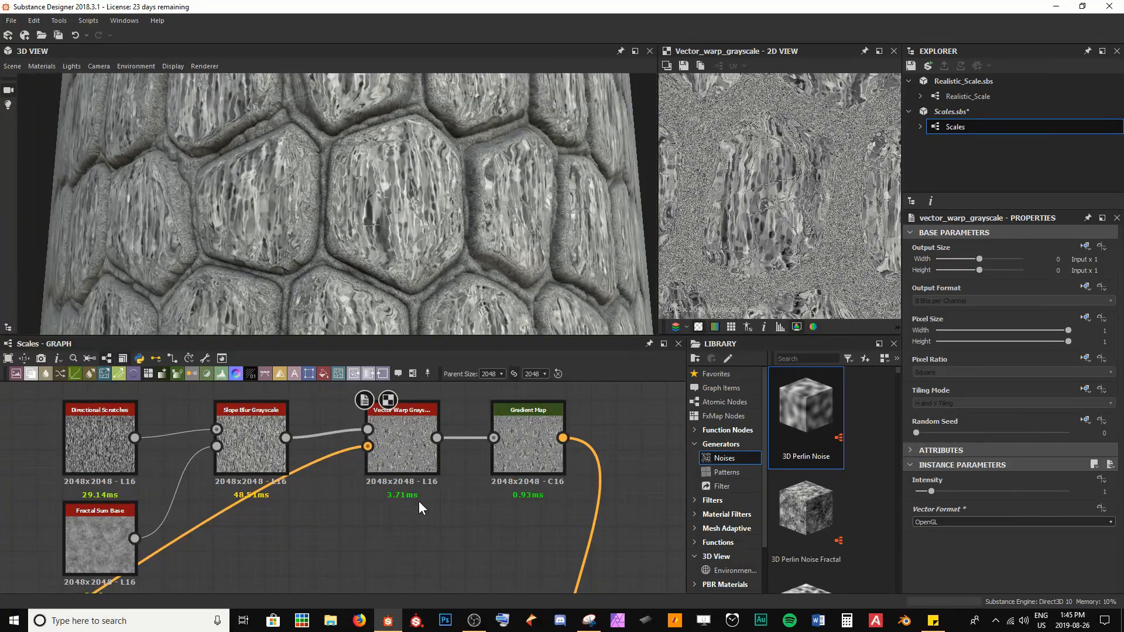
pyautogui.scroll(-4, 419, 500)
pyautogui.moveTo(421, 534); pyautogui.dragTo(427, 508, button='middle')
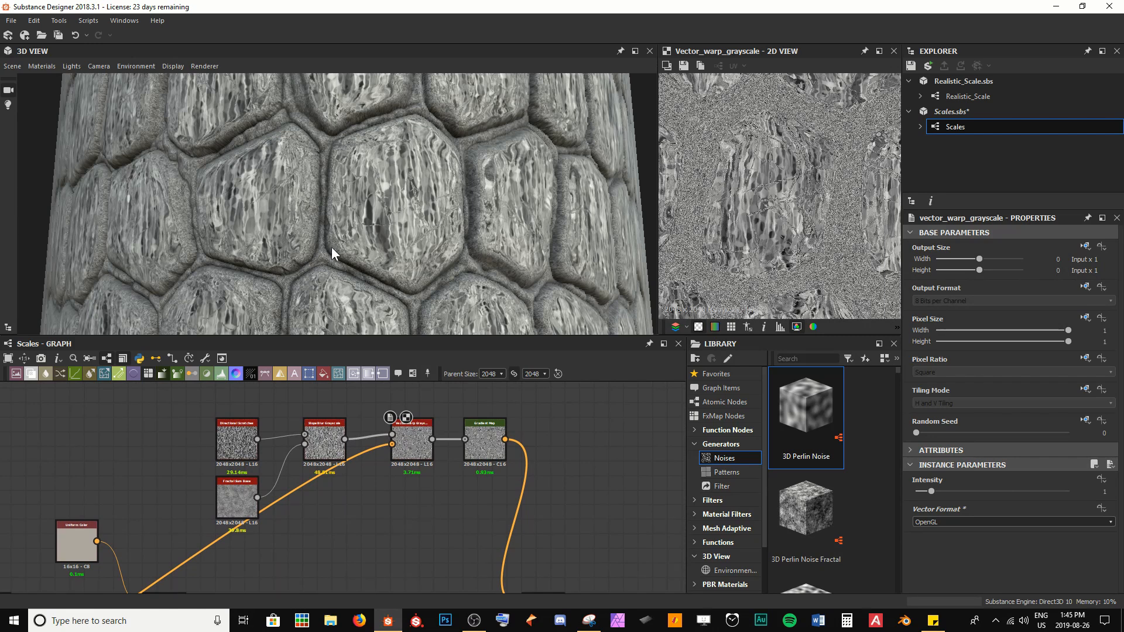
pyautogui.moveTo(325, 196); pyautogui.dragTo(347, 214)
pyautogui.scroll(4, 335, 174)
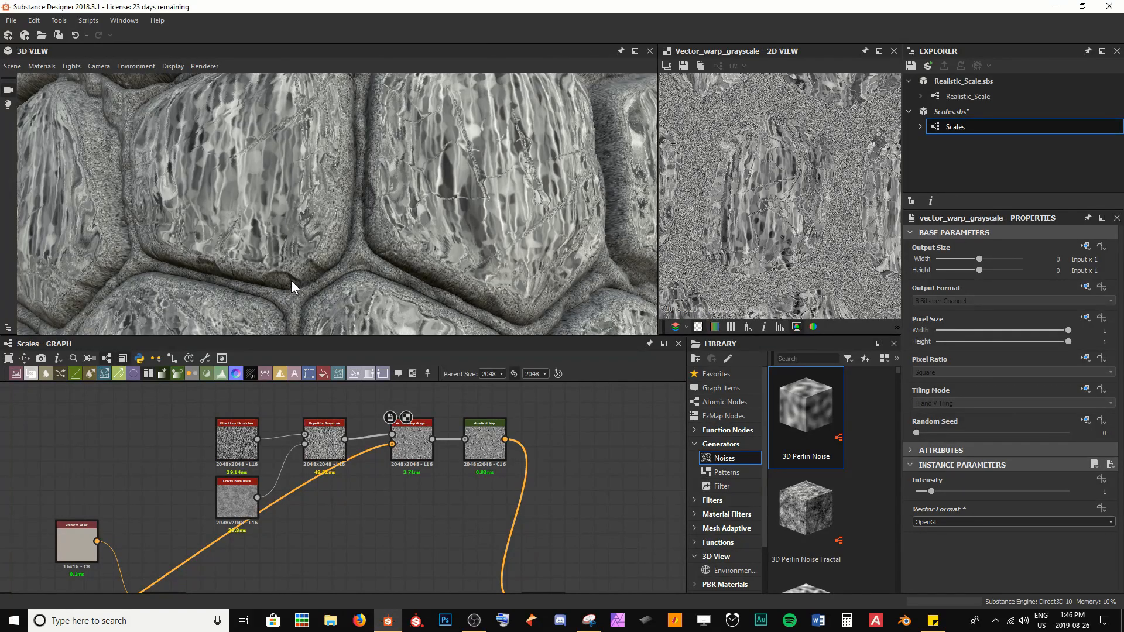
pyautogui.scroll(-3, 350, 538)
pyautogui.scroll(4, 181, 507)
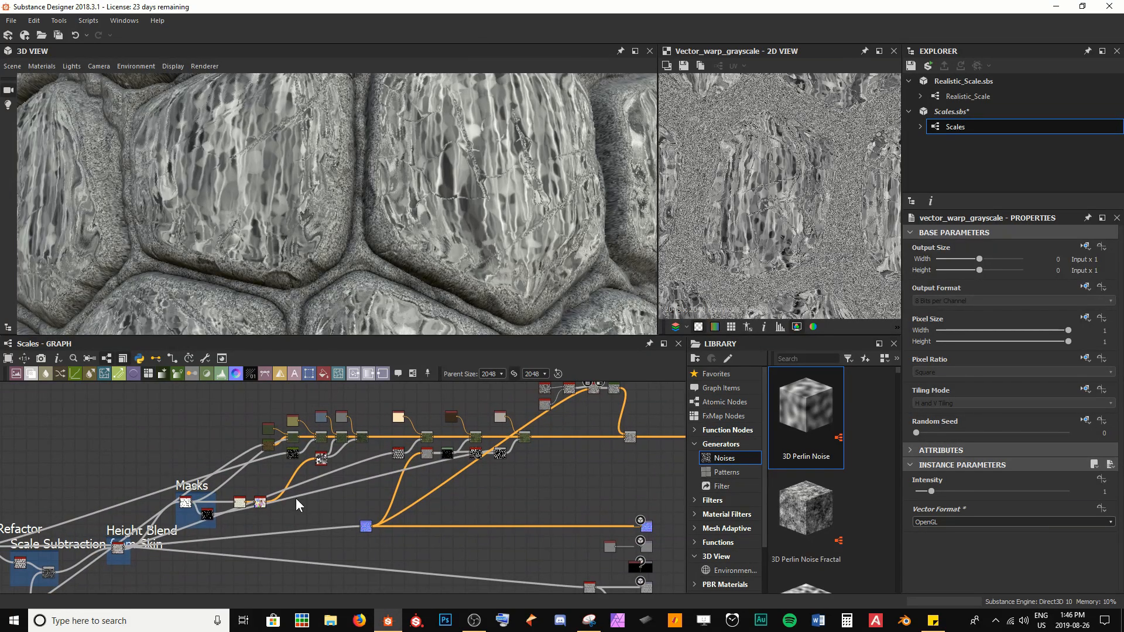
# Step: Navigate the graph through the Masks frame to the Blend node that receives the scratch gradient map
pyautogui.scroll(2, 180, 507)
pyautogui.click(205, 502)
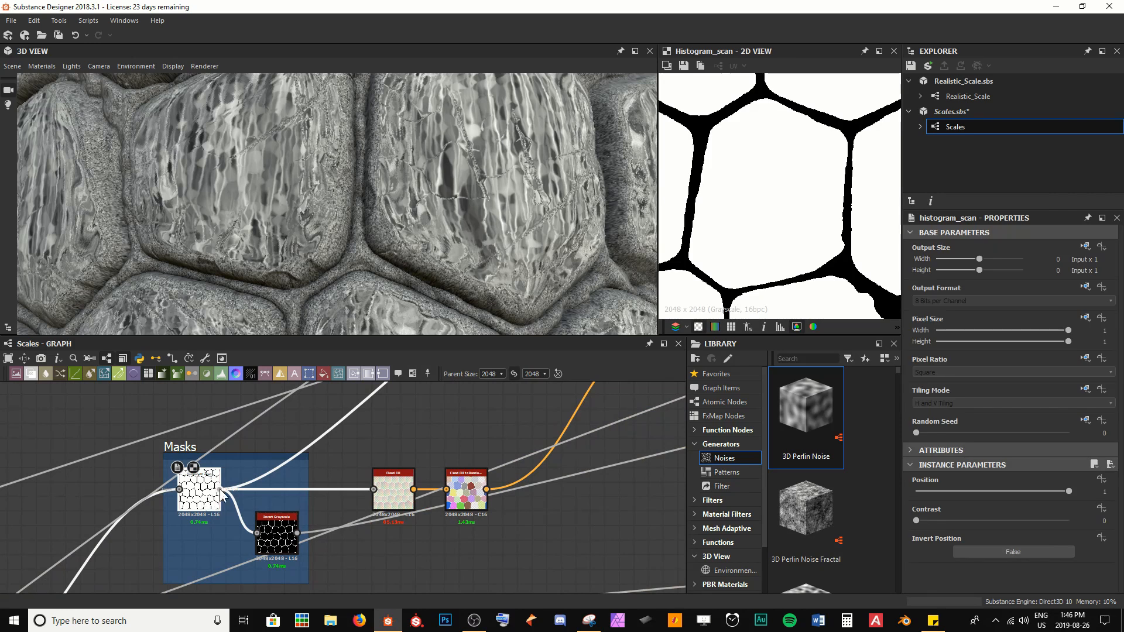
pyautogui.click(220, 490)
pyautogui.moveTo(573, 507); pyautogui.dragTo(82, 541, button='middle')
pyautogui.scroll(-5, 129, 540)
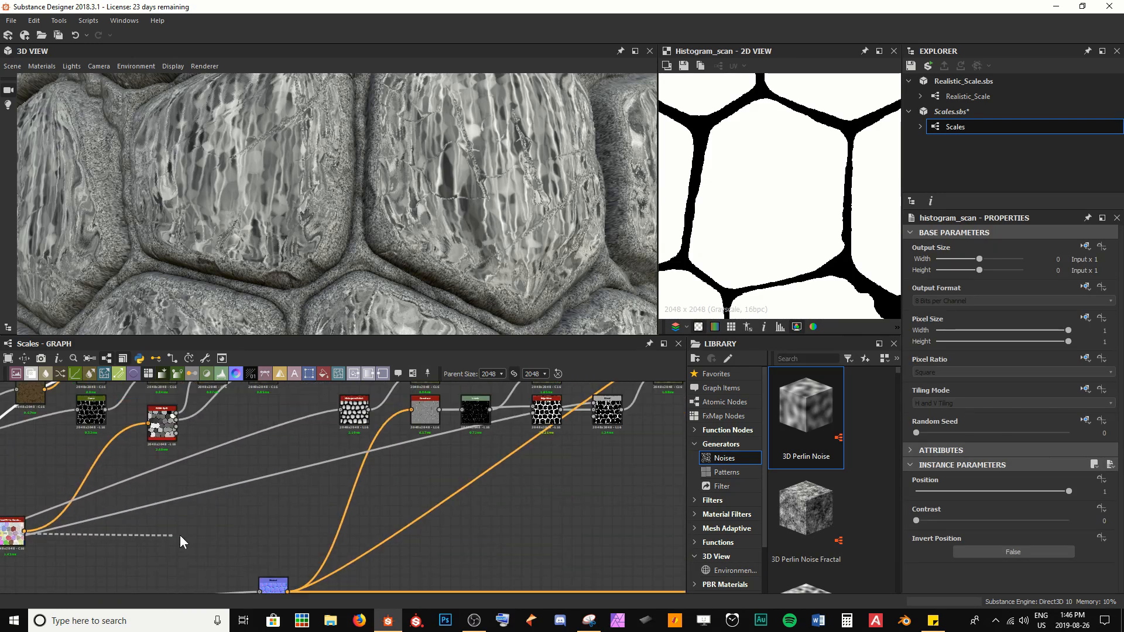
pyautogui.scroll(5, 473, 446)
pyautogui.click(364, 468)
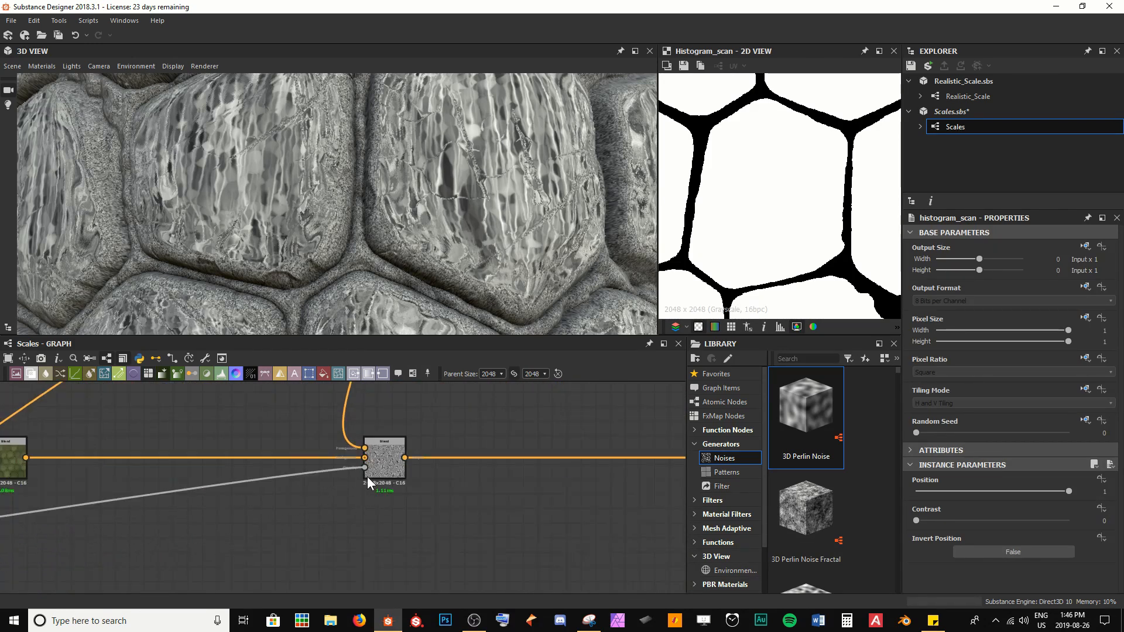
pyautogui.scroll(-5, 316, 240)
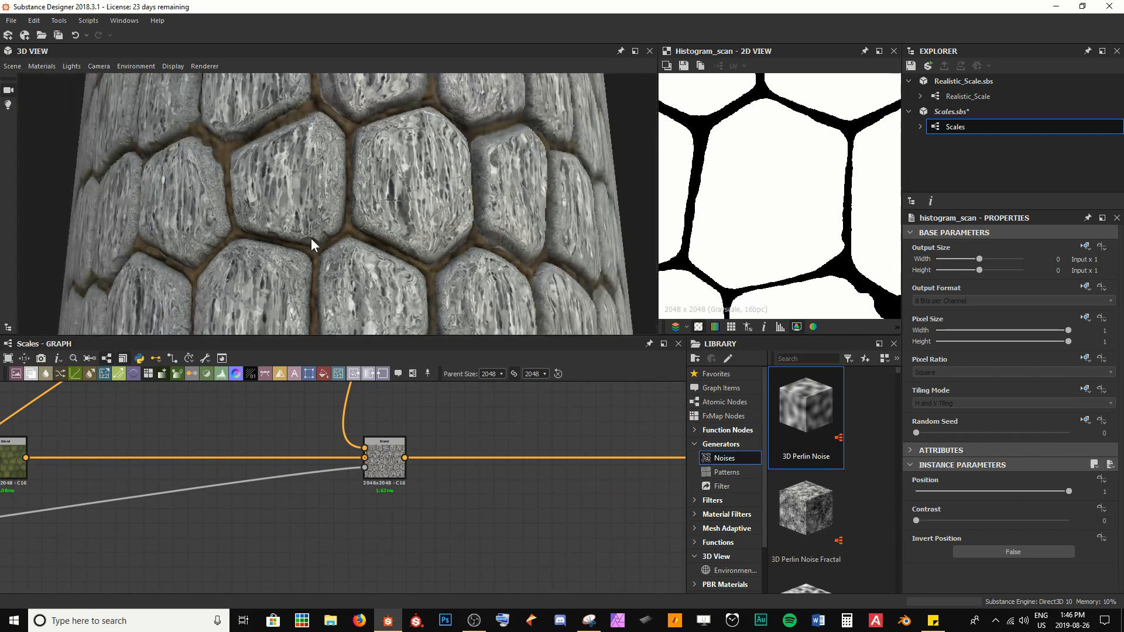
pyautogui.moveTo(314, 237); pyautogui.dragTo(289, 268)
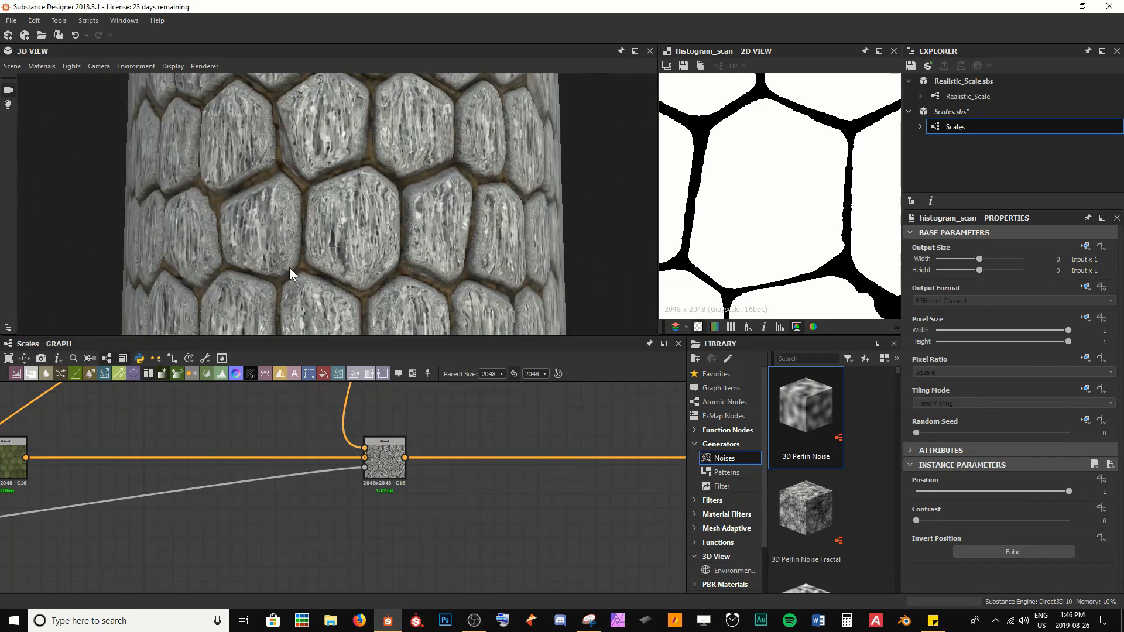
pyautogui.moveTo(346, 436); pyautogui.dragTo(406, 545, button='middle')
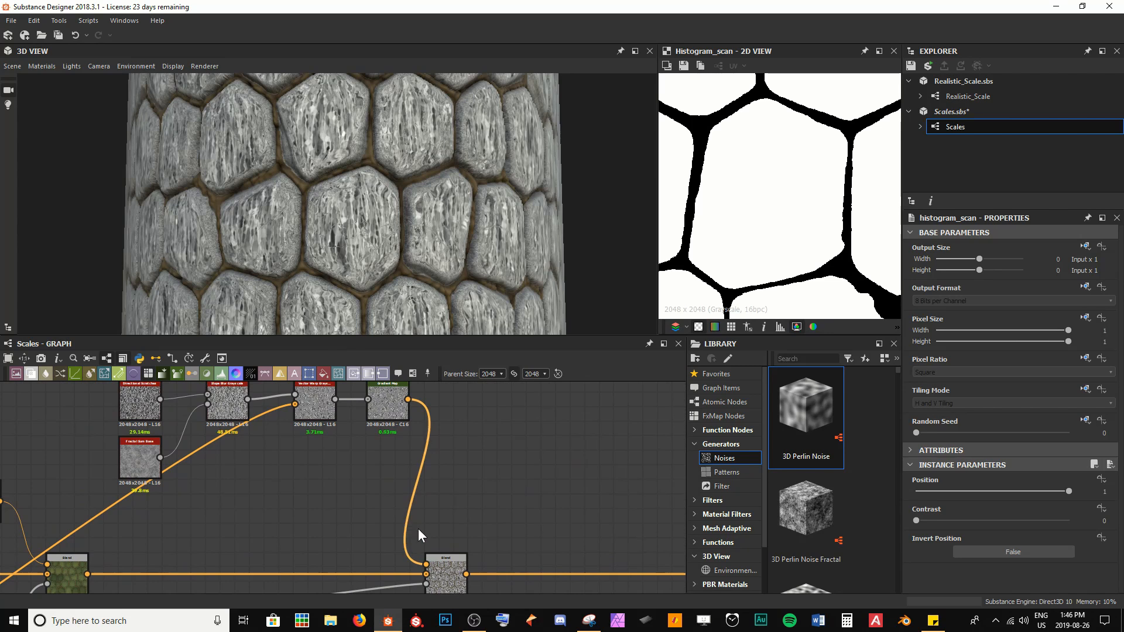
# Step: Set that Blend node's Blending Mode to Overlay
pyautogui.doubleClick(448, 567)
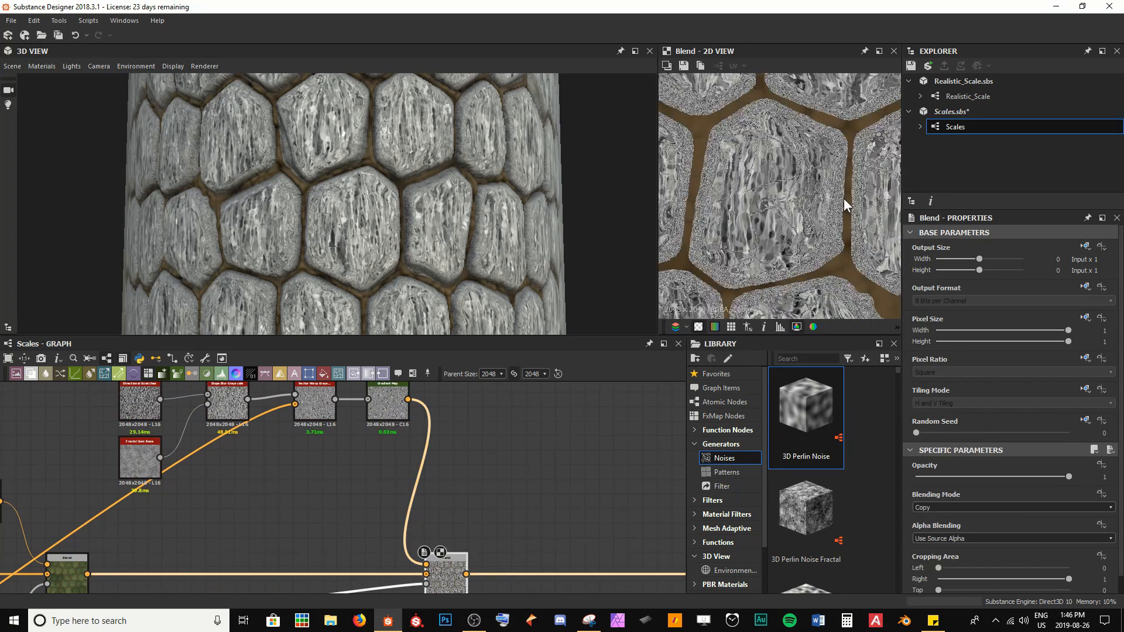
pyautogui.click(959, 507)
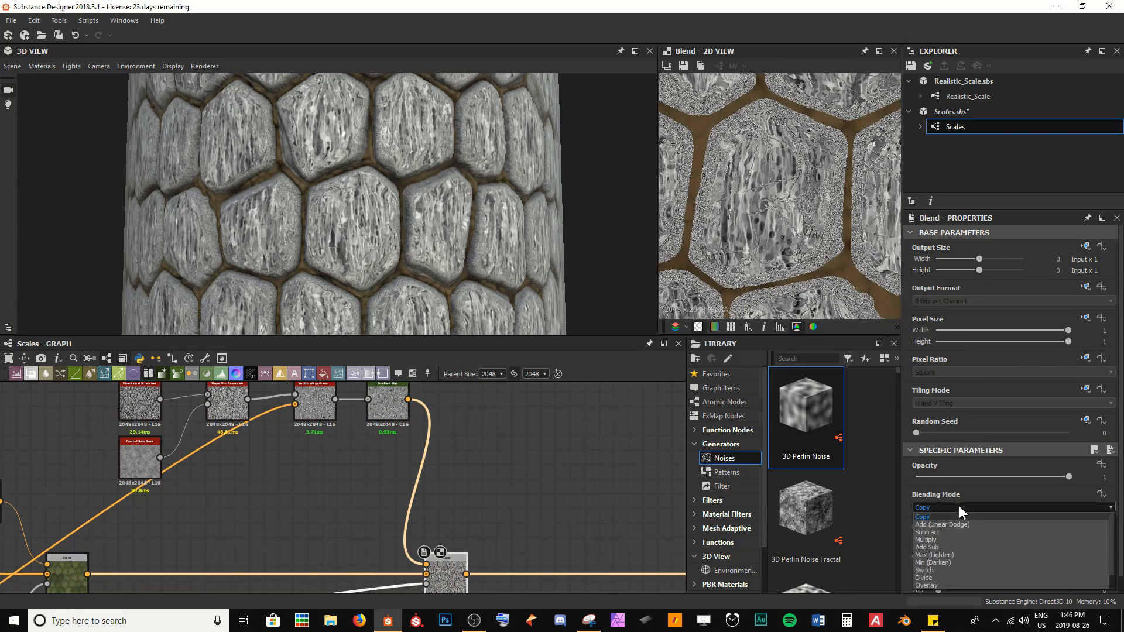
pyautogui.click(947, 584)
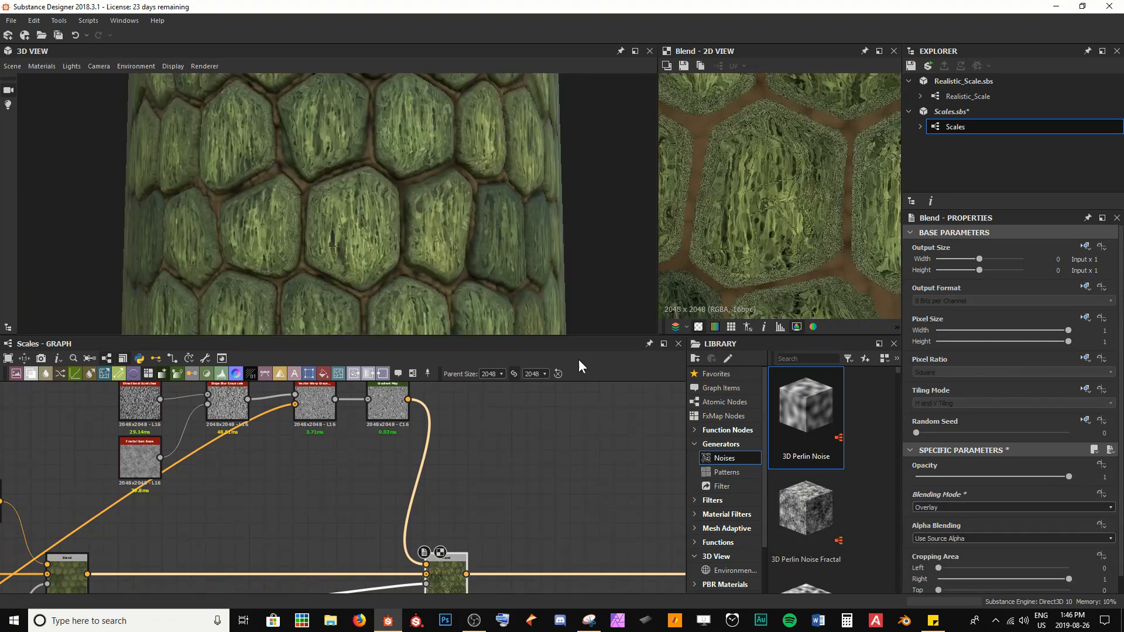
pyautogui.scroll(6, 340, 238)
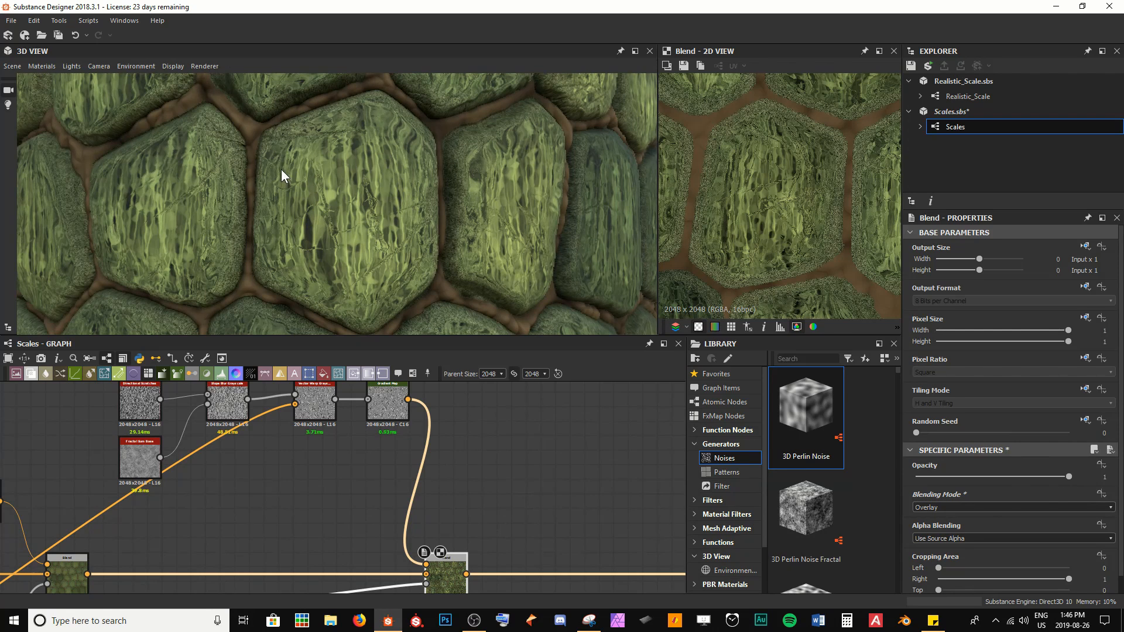
pyautogui.moveTo(603, 241); pyautogui.dragTo(376, 223)
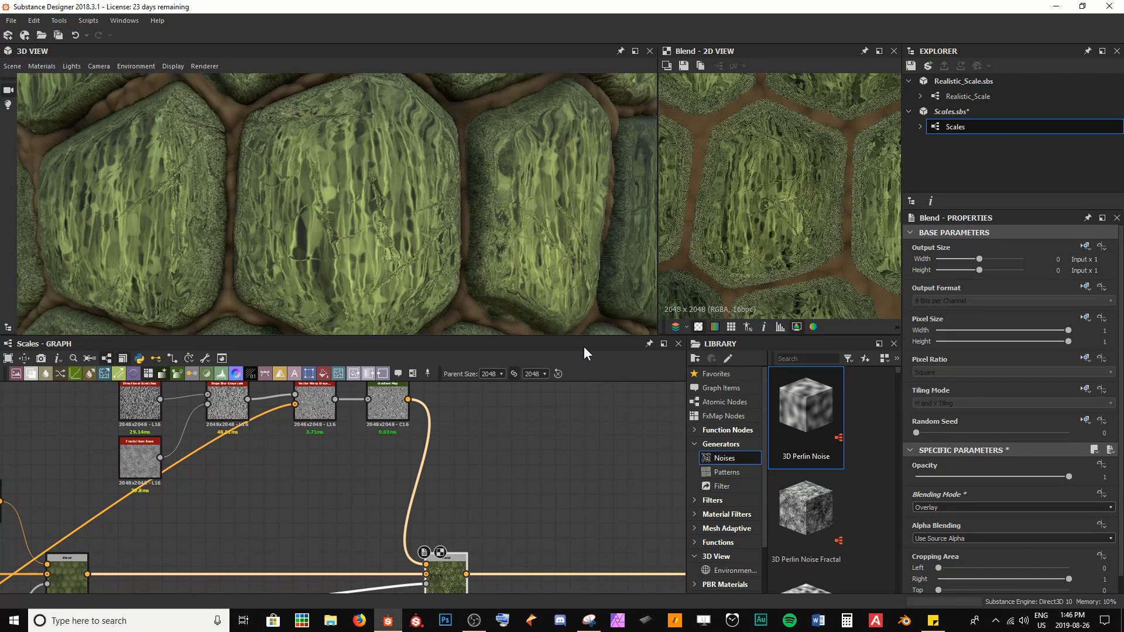
# Step: Lower the Blend node's Opacity to 0.1
pyautogui.moveTo(1059, 477); pyautogui.dragTo(931, 477)
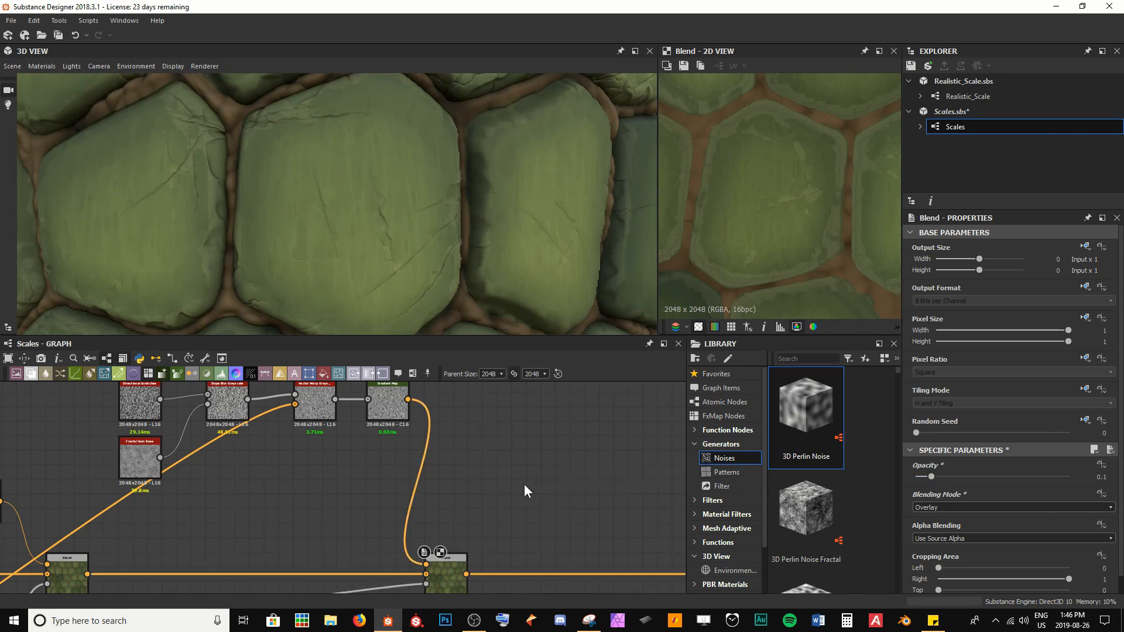
pyautogui.scroll(-5, 295, 184)
pyautogui.moveTo(296, 184); pyautogui.dragTo(311, 203)
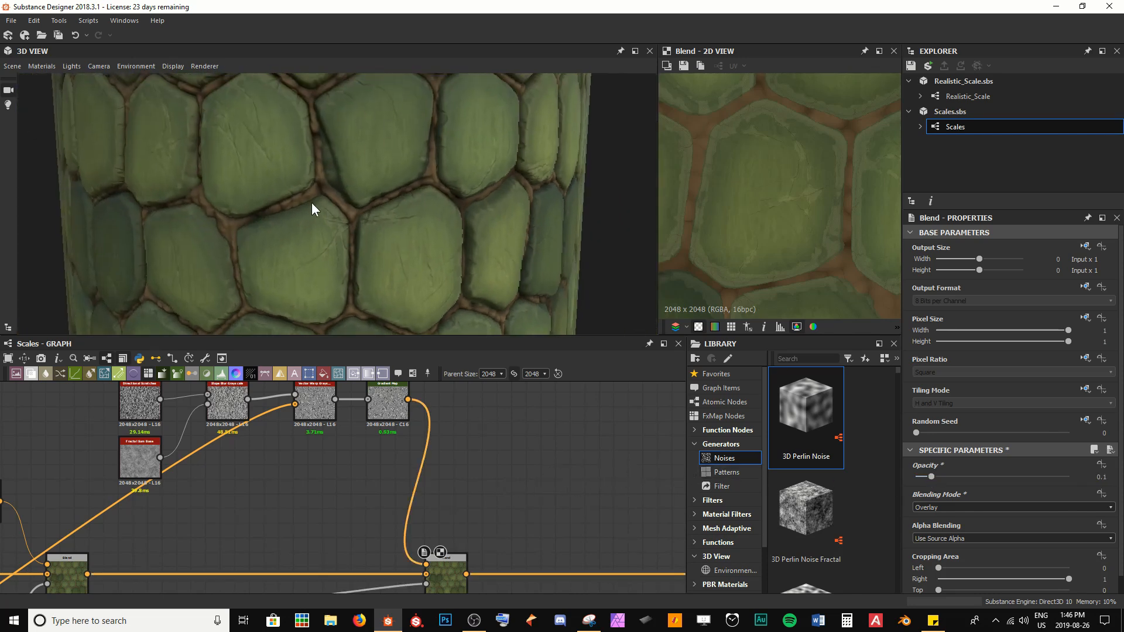
pyautogui.scroll(-2, 312, 202)
pyautogui.scroll(3, 327, 208)
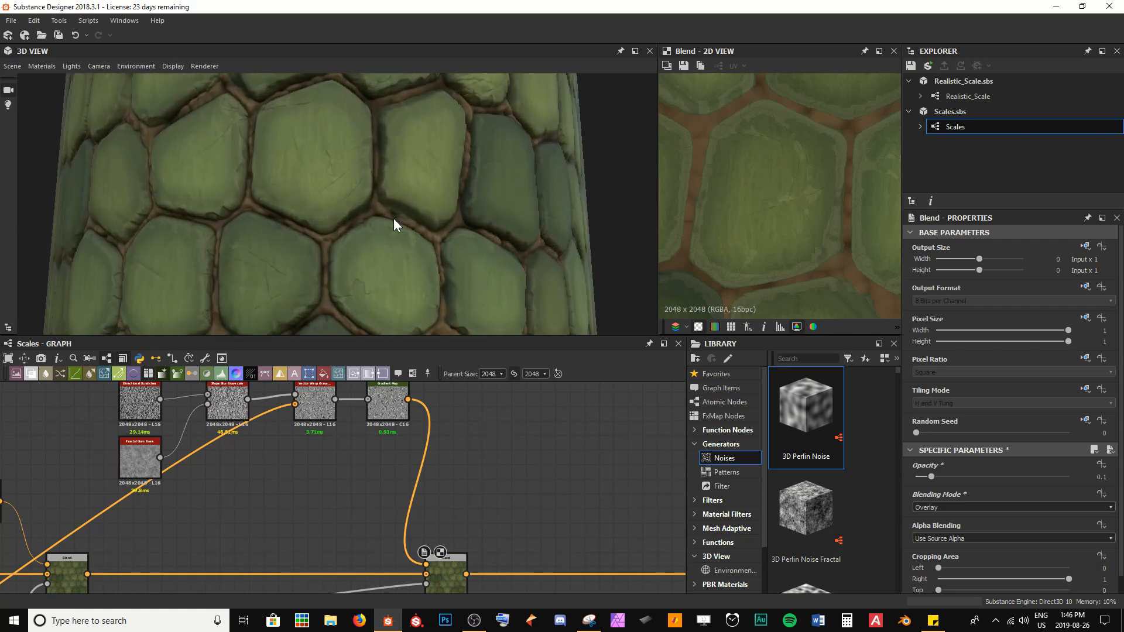
pyautogui.moveTo(394, 220); pyautogui.dragTo(364, 148)
pyautogui.moveTo(317, 184)
pyautogui.mouseDown()
pyautogui.moveTo(287, 205)
pyautogui.moveTo(371, 205)
pyautogui.moveTo(313, 203)
pyautogui.mouseUp()
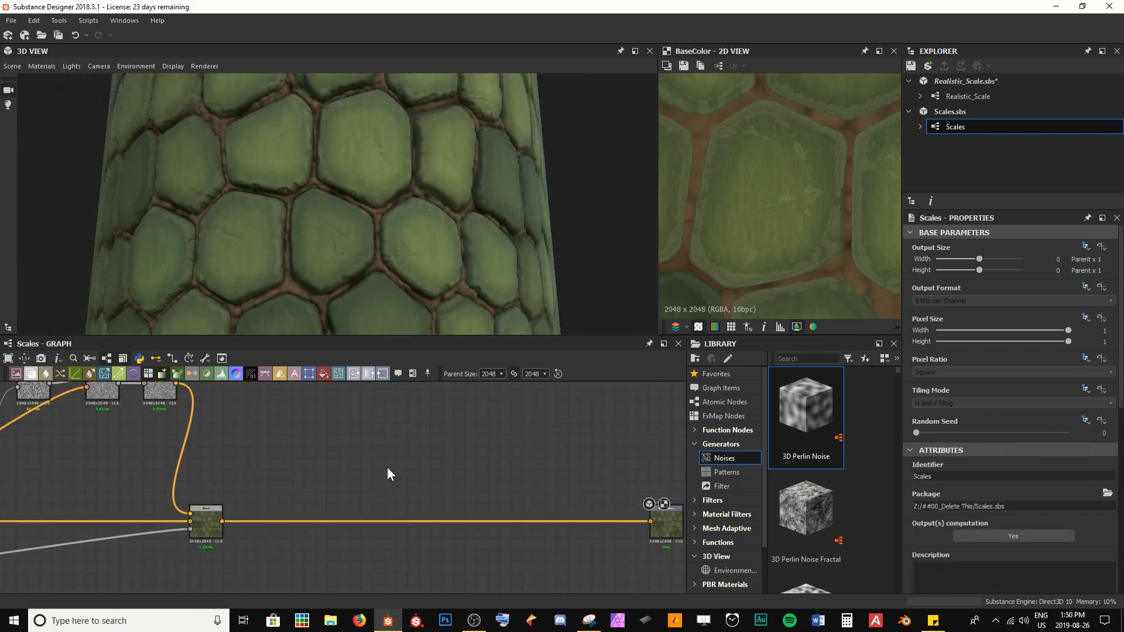
# Step: Insert a new Blend node on the base colour chain right after the scratch overlay Blend
pyautogui.moveTo(287, 252); pyautogui.dragTo(251, 260)
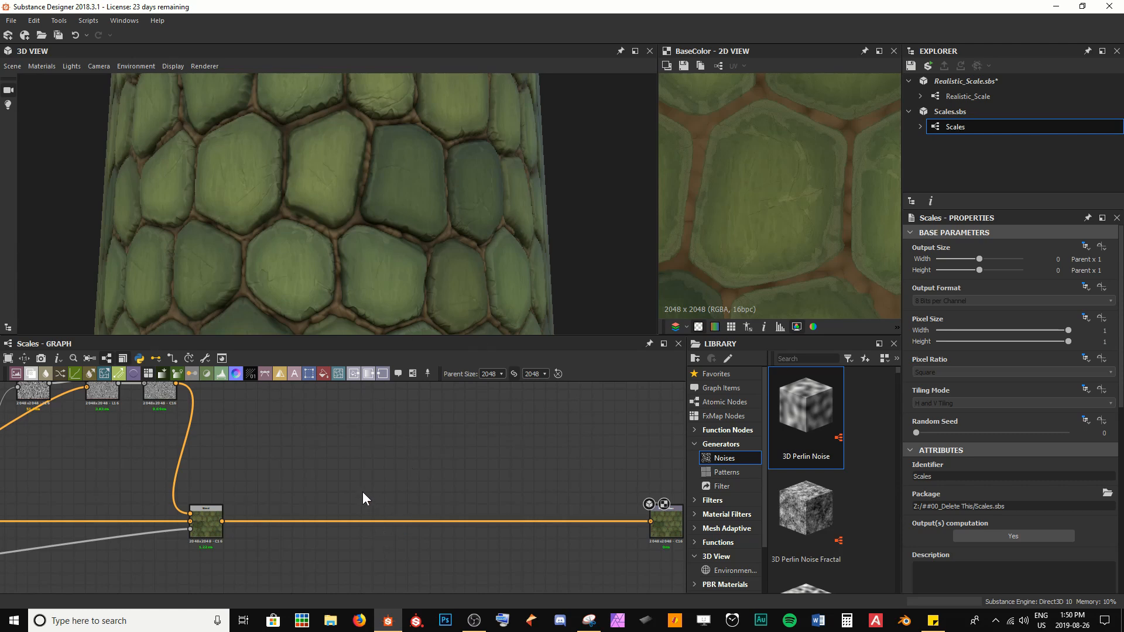
pyautogui.moveTo(363, 492); pyautogui.dragTo(306, 480, button='middle')
pyautogui.click(151, 509)
pyautogui.press('space')
pyautogui.write('b')
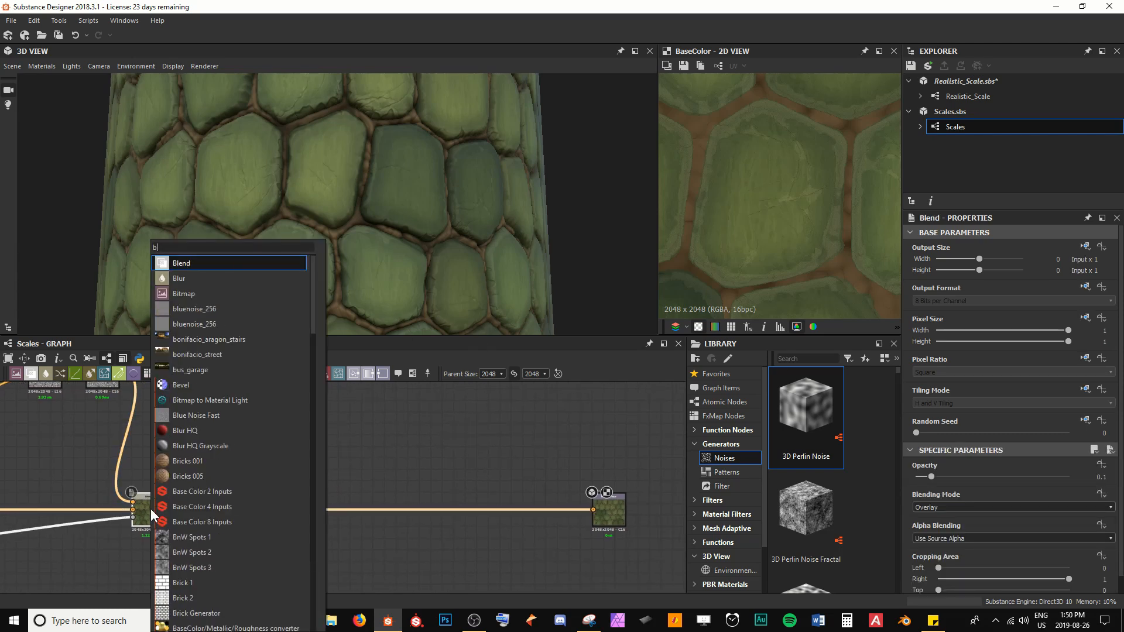
pyautogui.press('Return')
pyautogui.moveTo(199, 519); pyautogui.dragTo(360, 520)
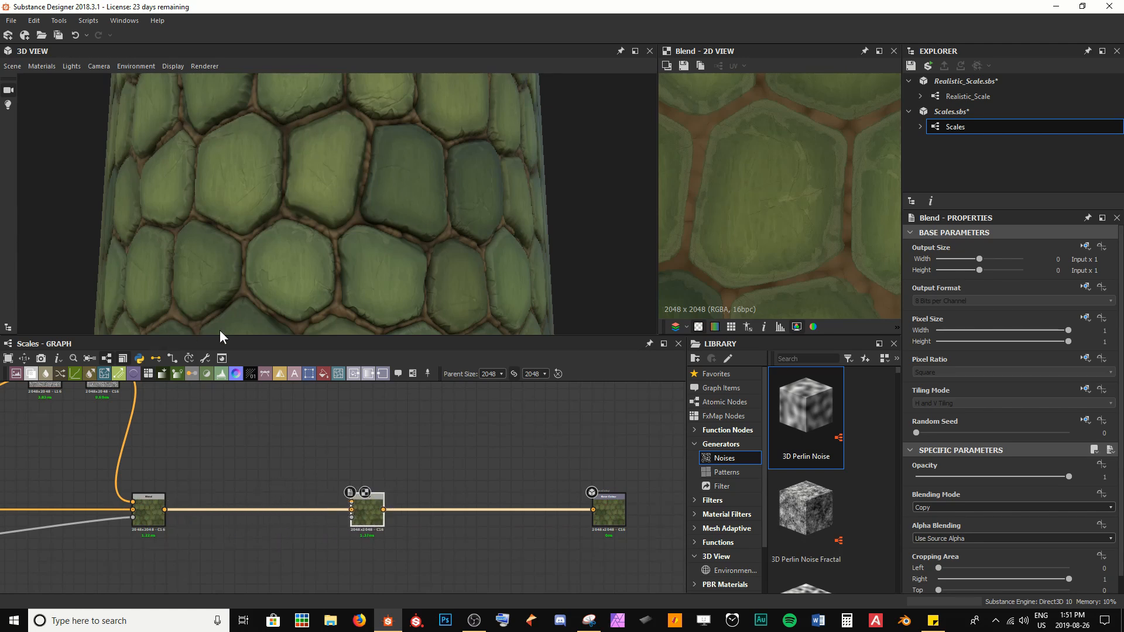
# Step: Add a Dirt 1 noise node below the new Blend node
pyautogui.moveTo(219, 330); pyautogui.dragTo(315, 289)
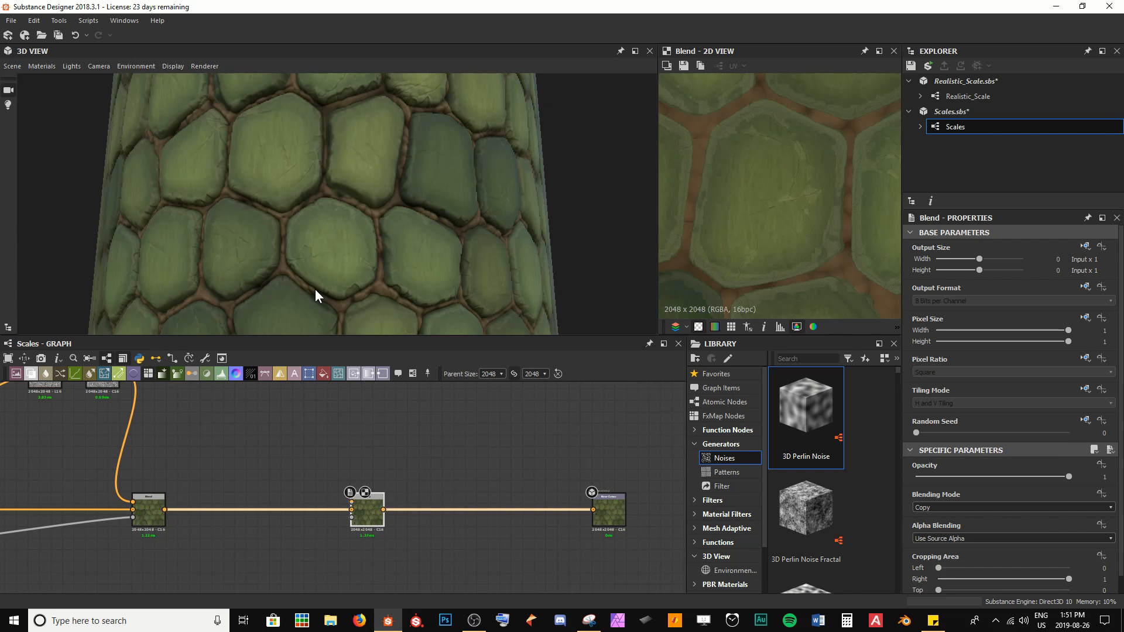
pyautogui.scroll(3, 316, 486)
pyautogui.press('space')
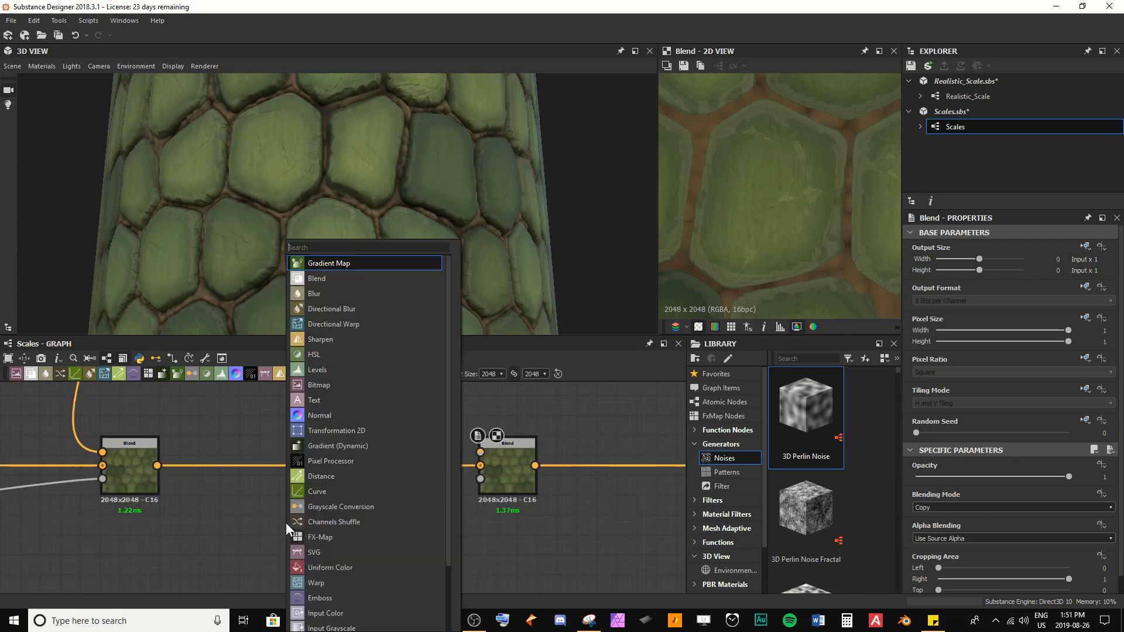
pyautogui.write('dirt')
pyautogui.press('Down')
pyautogui.press('Up')
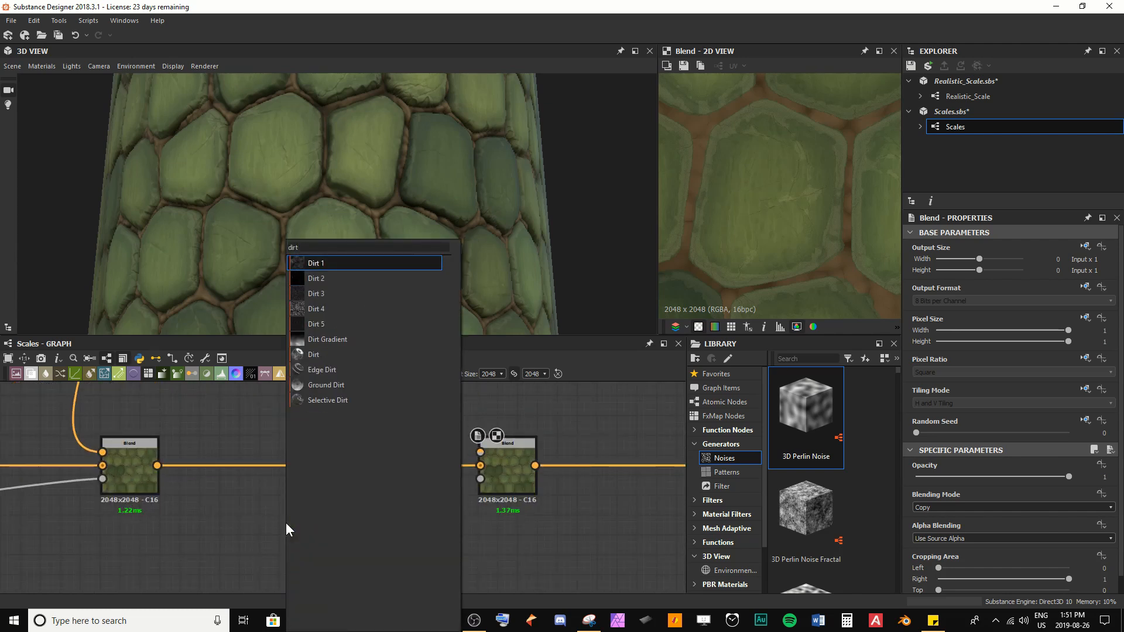
pyautogui.press('Return')
pyautogui.moveTo(286, 522); pyautogui.dragTo(226, 547)
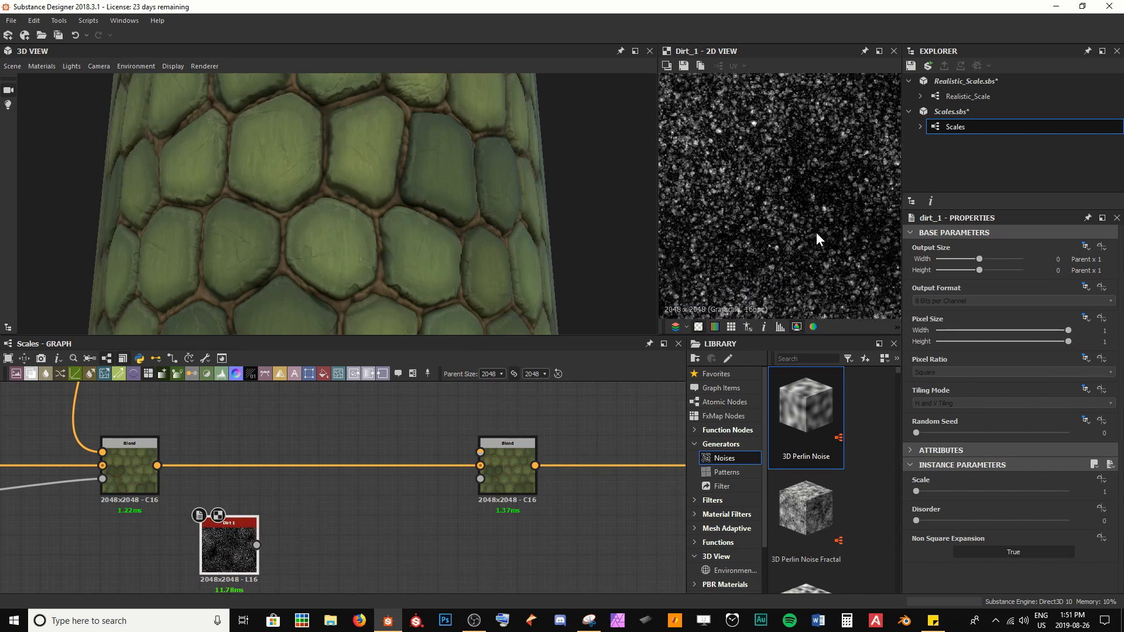
# Step: Connect the Dirt 1 output to the new Blend node's opacity mask input
pyautogui.scroll(4, 816, 233)
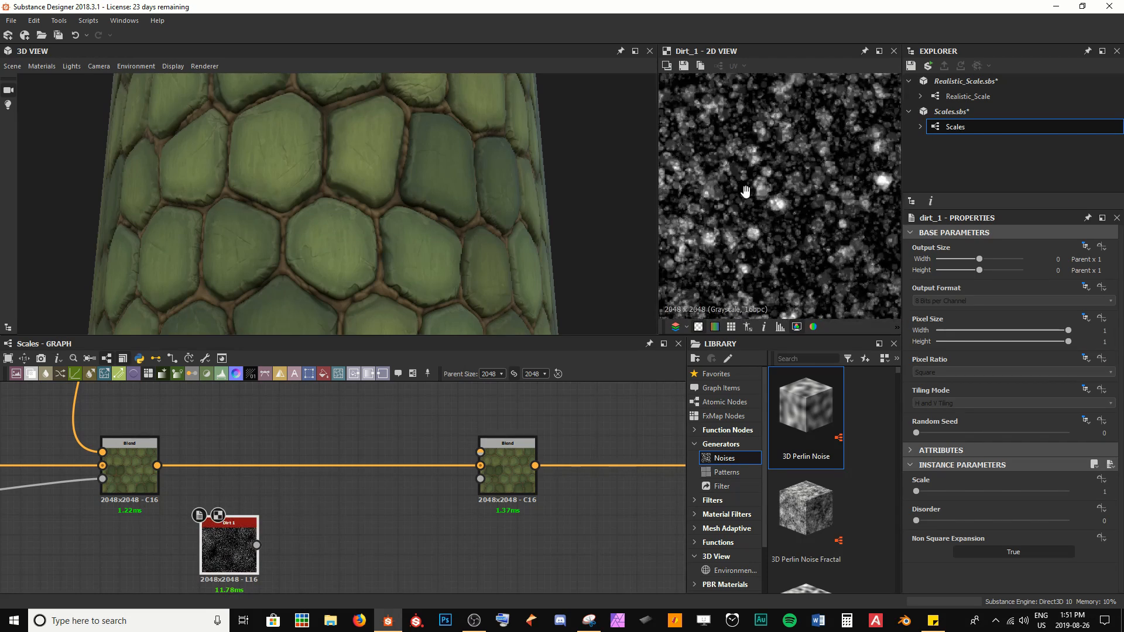
pyautogui.scroll(-3, 826, 167)
pyautogui.moveTo(764, 190); pyautogui.dragTo(849, 281, button='middle')
pyautogui.scroll(4, 783, 184)
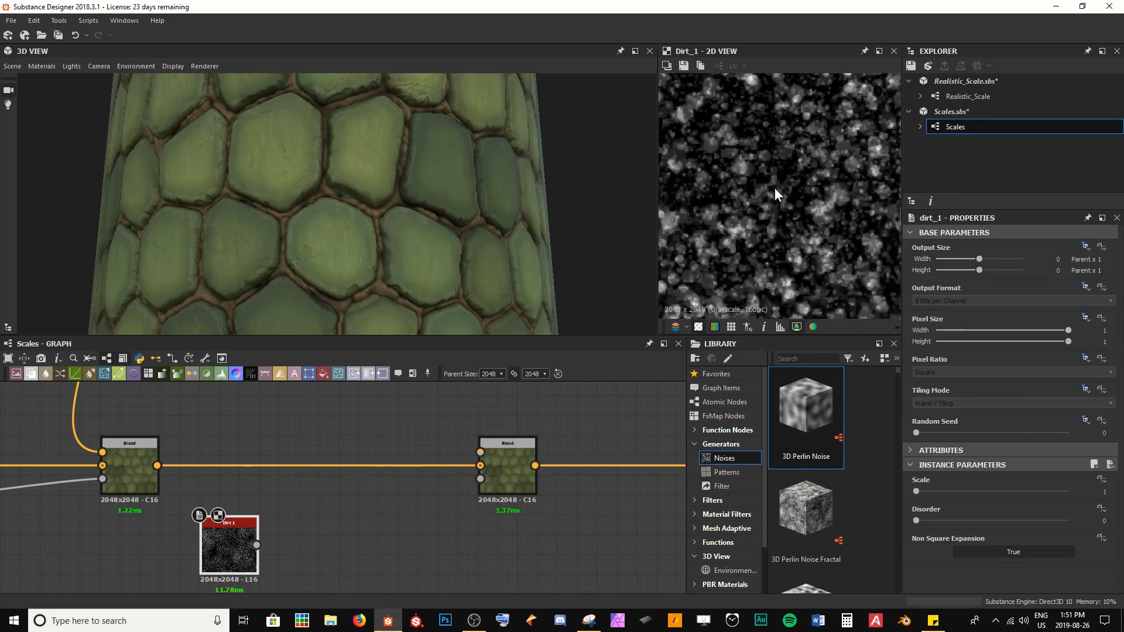
pyautogui.scroll(-4, 820, 202)
pyautogui.scroll(-2, 761, 166)
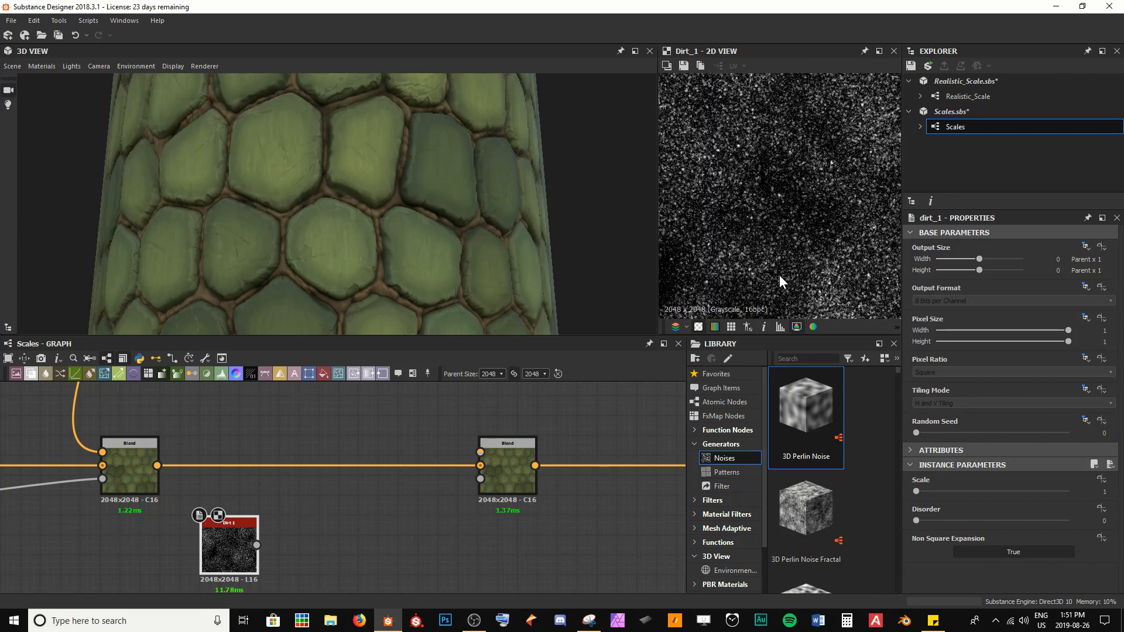
pyautogui.moveTo(475, 490); pyautogui.dragTo(474, 492)
pyautogui.scroll(3, 771, 226)
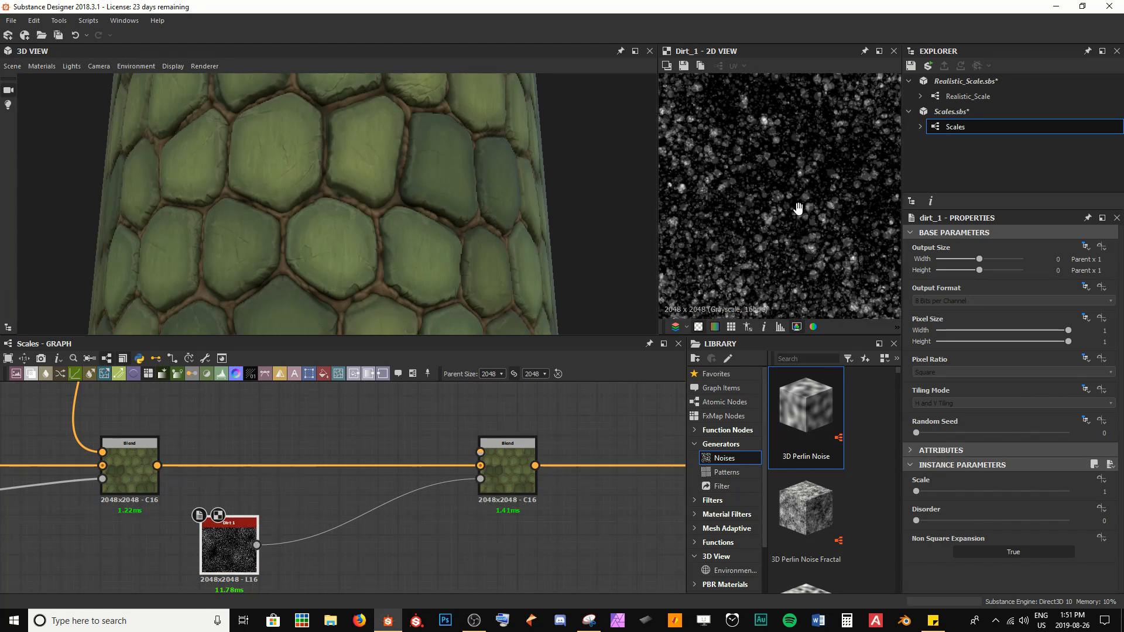
pyautogui.scroll(-2, 814, 166)
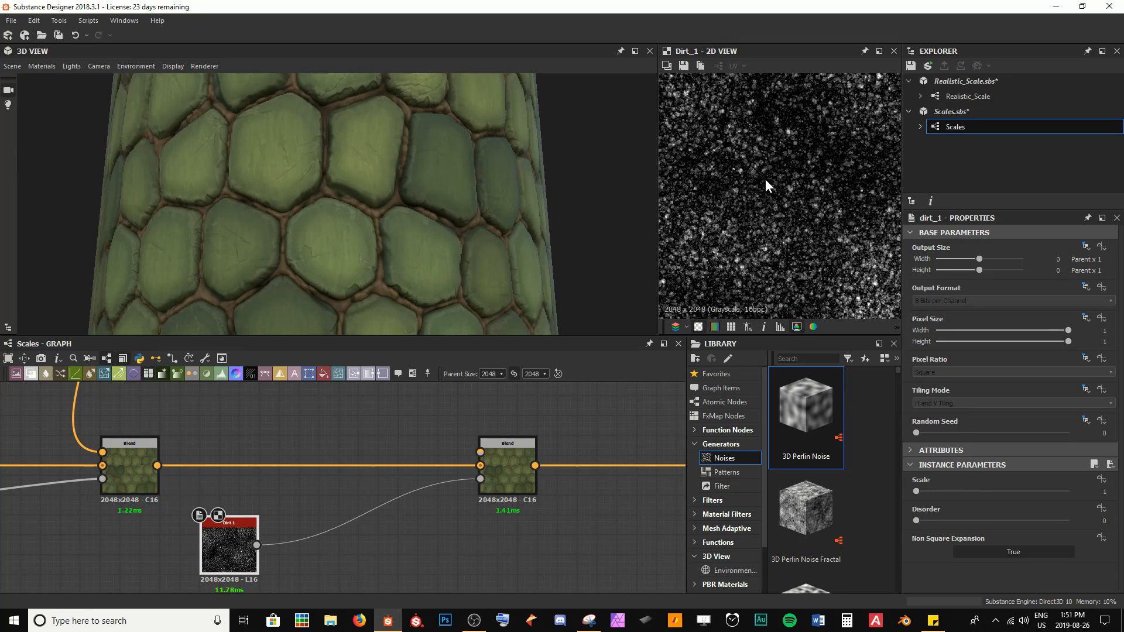
pyautogui.moveTo(228, 543); pyautogui.dragTo(130, 544)
# Step: Duplicate the pale Uniform Color node and plug the copy into the new Blend's foreground input
pyautogui.scroll(5, 397, 210)
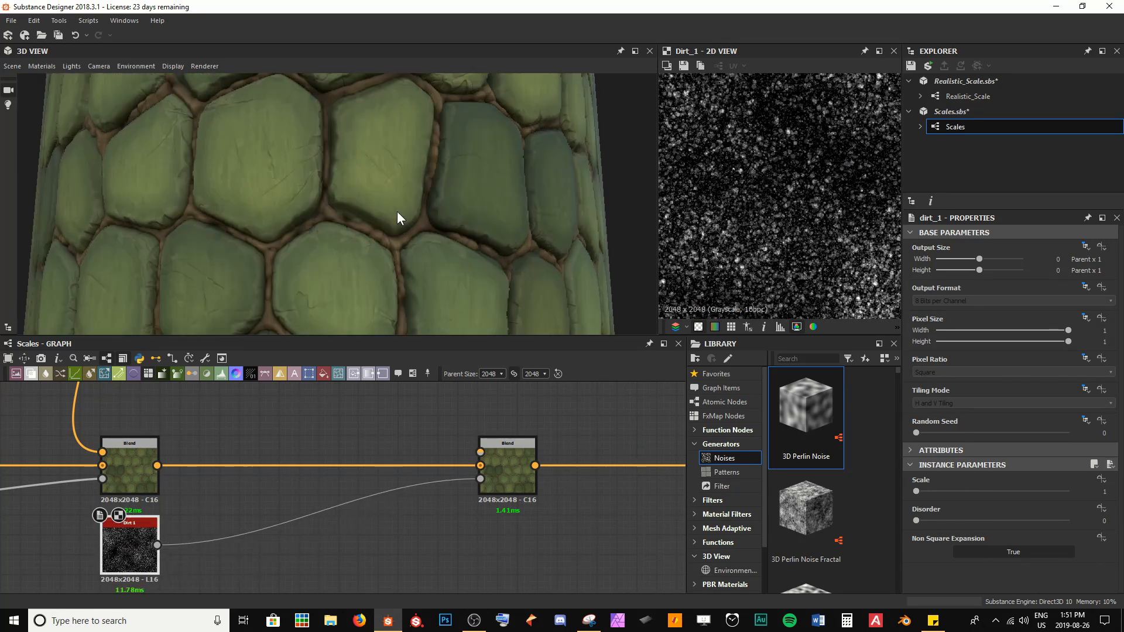
pyautogui.scroll(-3, 360, 480)
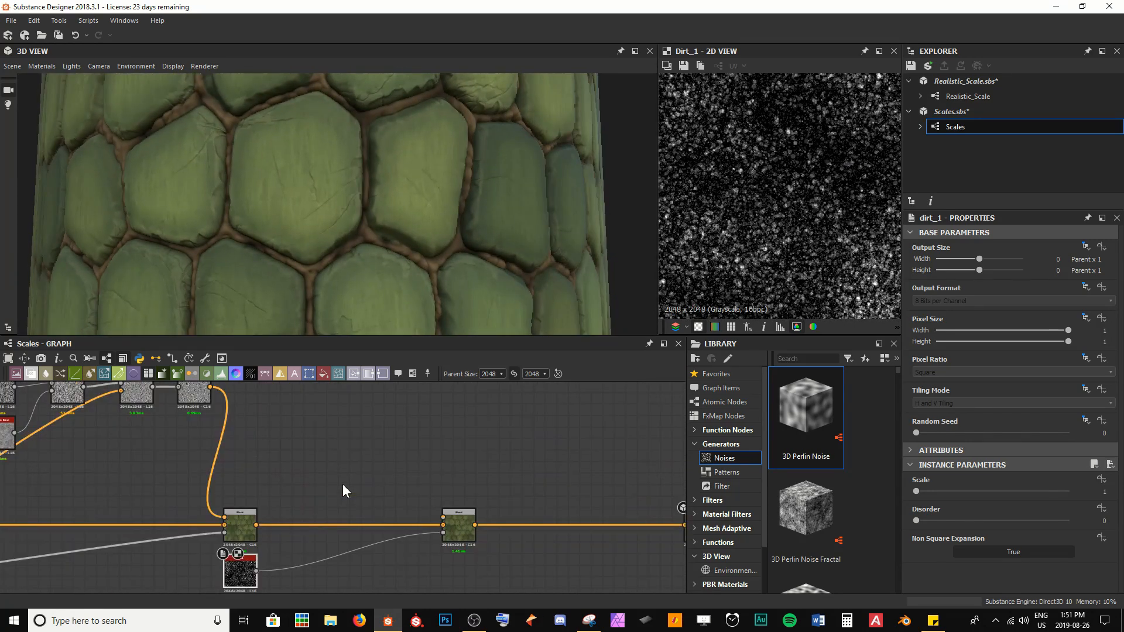
pyautogui.scroll(-4, 342, 479)
pyautogui.moveTo(194, 452); pyautogui.dragTo(381, 451, button='middle')
pyautogui.scroll(3, 324, 472)
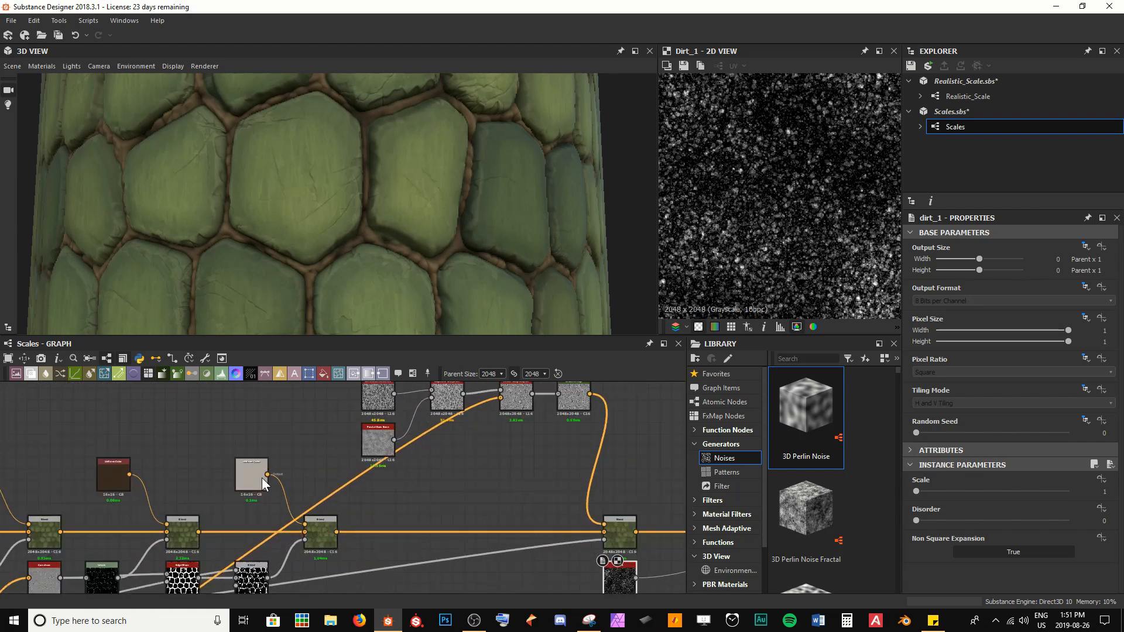
pyautogui.click(251, 485)
pyautogui.hotkey('ctrl', 'd')
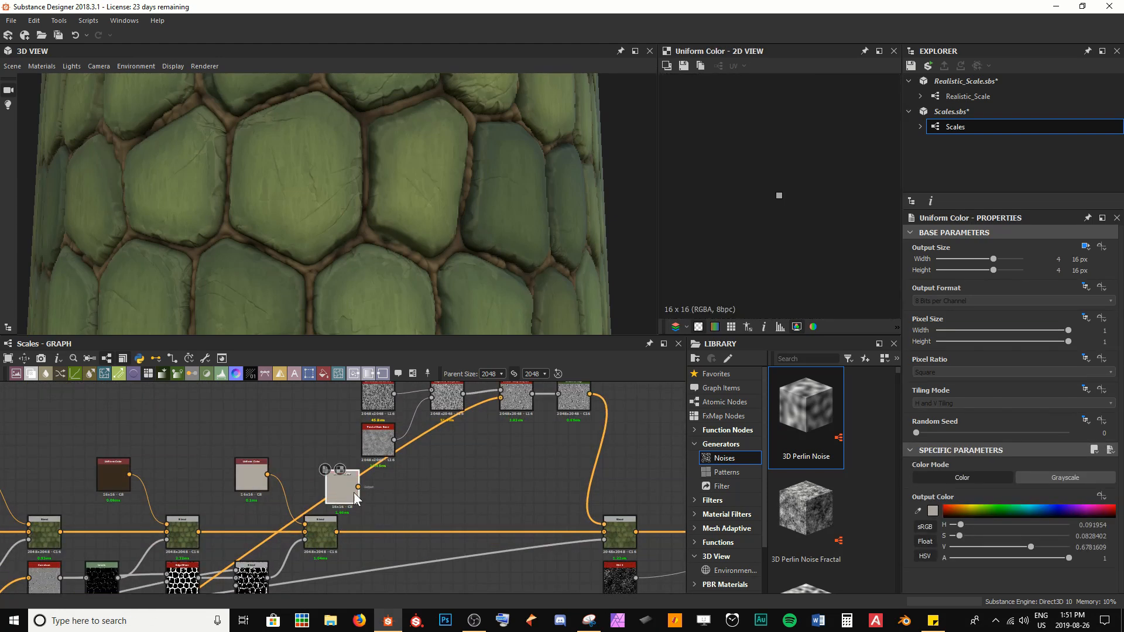
pyautogui.moveTo(354, 494); pyautogui.dragTo(596, 471)
pyautogui.moveTo(596, 470); pyautogui.dragTo(319, 449, button='middle')
pyautogui.moveTo(303, 444); pyautogui.dragTo(400, 449)
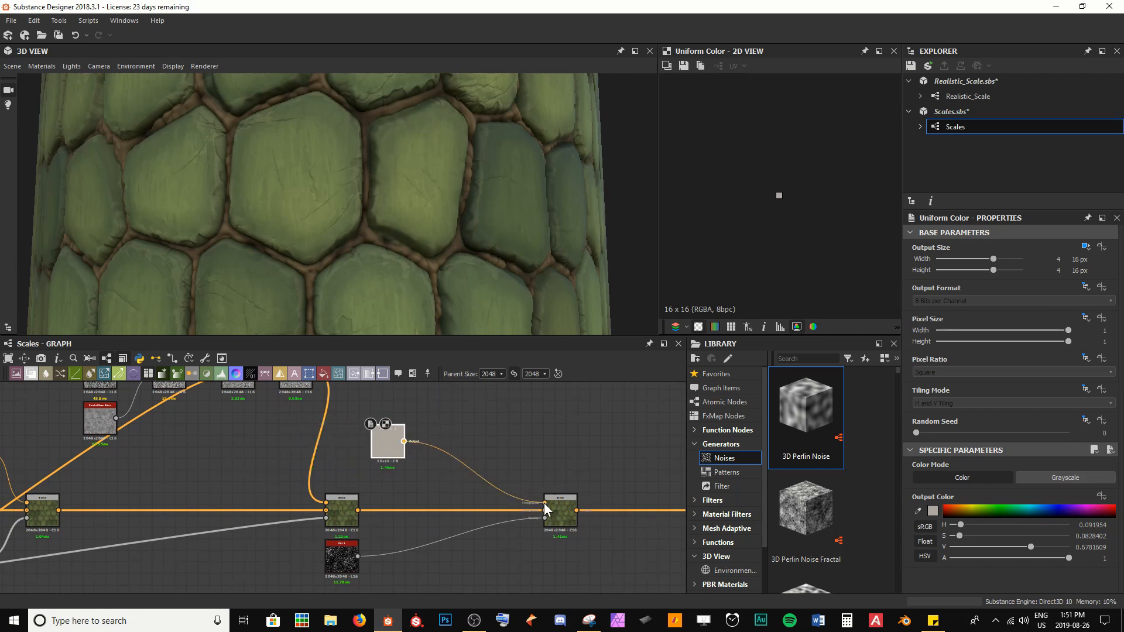
# Step: Rearrange the duplicated Uniform Color and Dirt 1 nodes closer to the new Blend node
pyautogui.moveTo(446, 243); pyautogui.dragTo(263, 153)
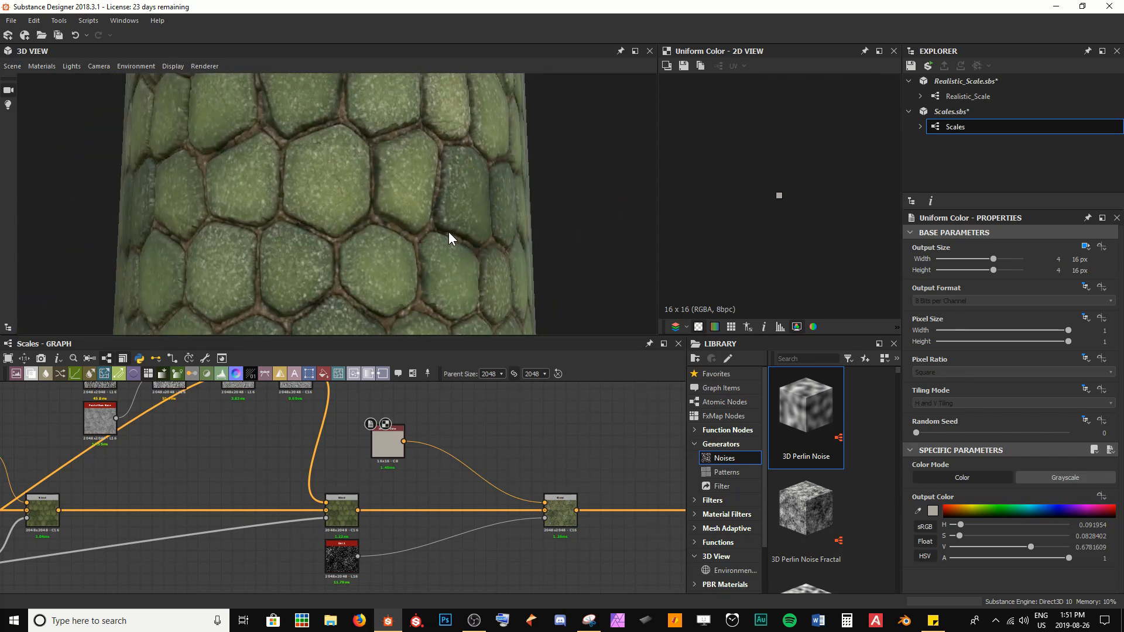
pyautogui.moveTo(450, 236); pyautogui.dragTo(439, 328)
pyautogui.scroll(3, 352, 571)
pyautogui.moveTo(345, 565); pyautogui.dragTo(468, 524)
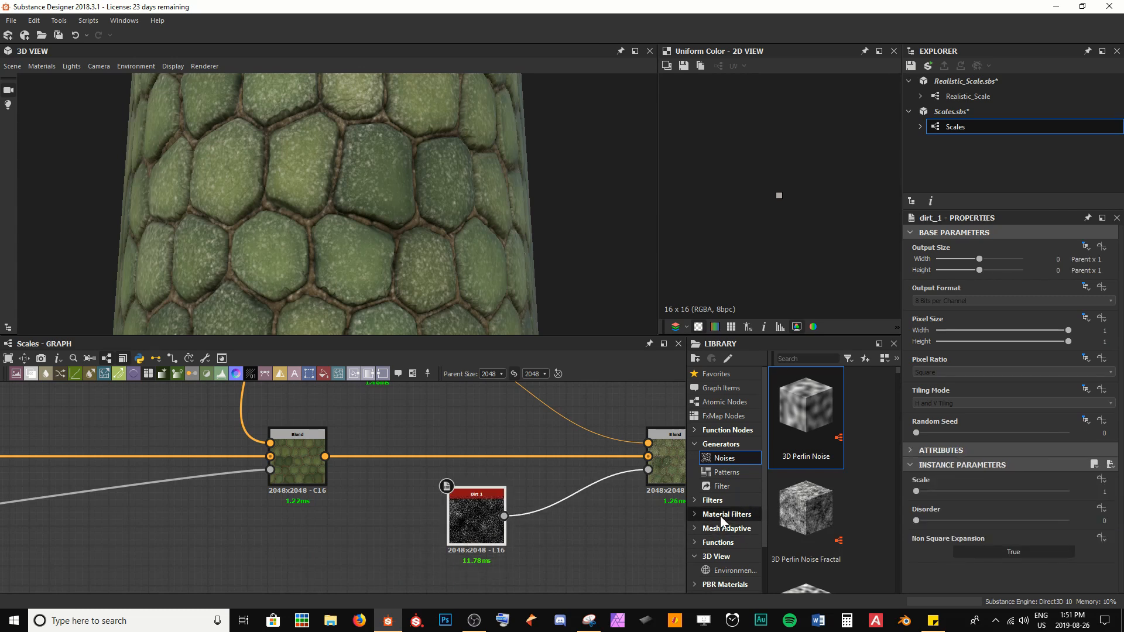
pyautogui.doubleClick(458, 510)
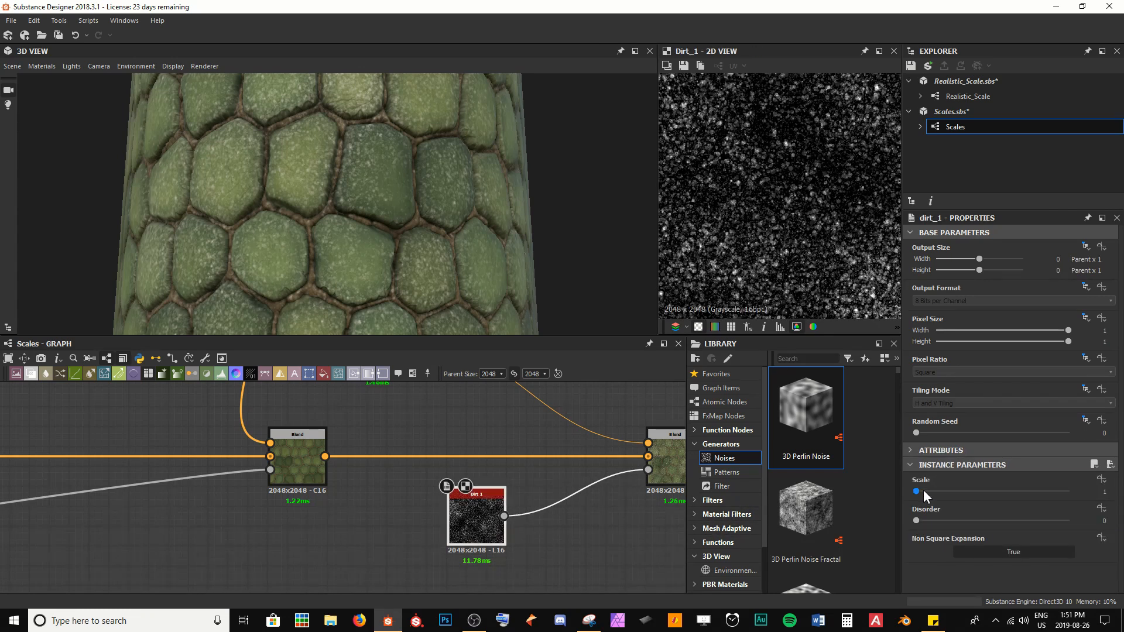
pyautogui.scroll(-3, 436, 517)
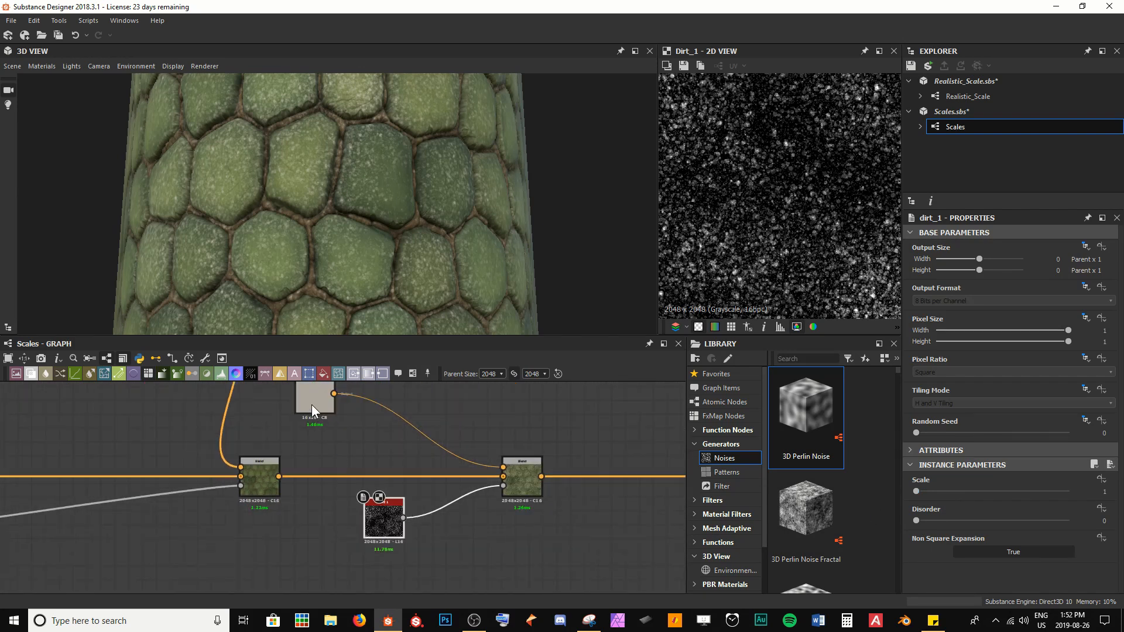
pyautogui.moveTo(312, 406); pyautogui.dragTo(363, 424)
pyautogui.moveTo(386, 524); pyautogui.dragTo(345, 525)
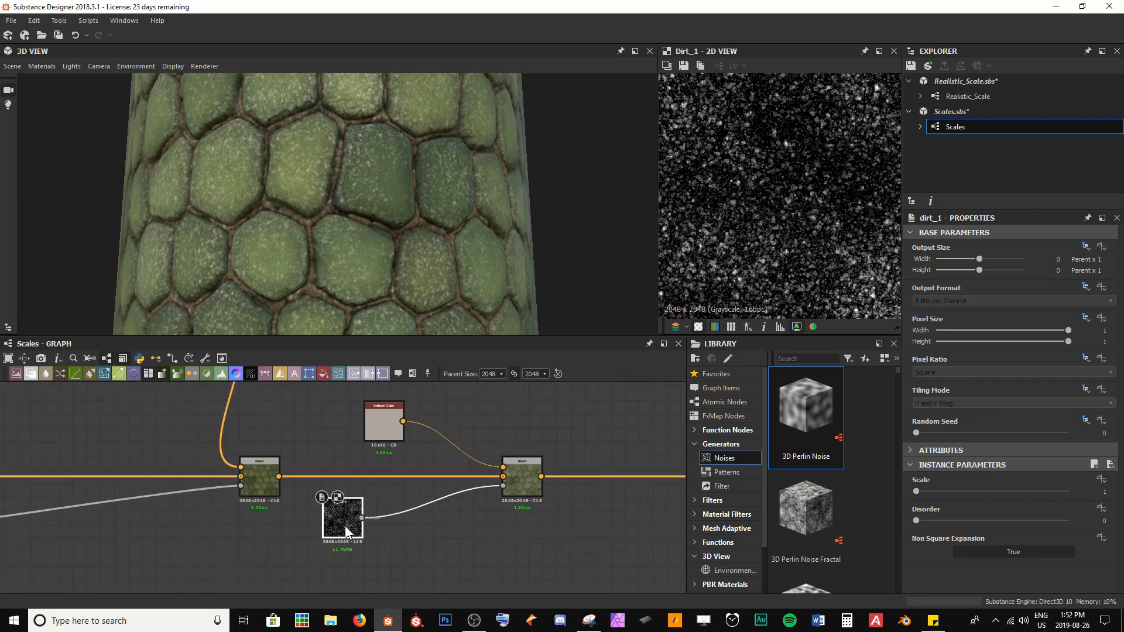
# Step: Insert a Histogram Scan after Dirt 1, setting Position to about 0.56 and Contrast to about 0.09
pyautogui.press('space')
pyautogui.write('hist')
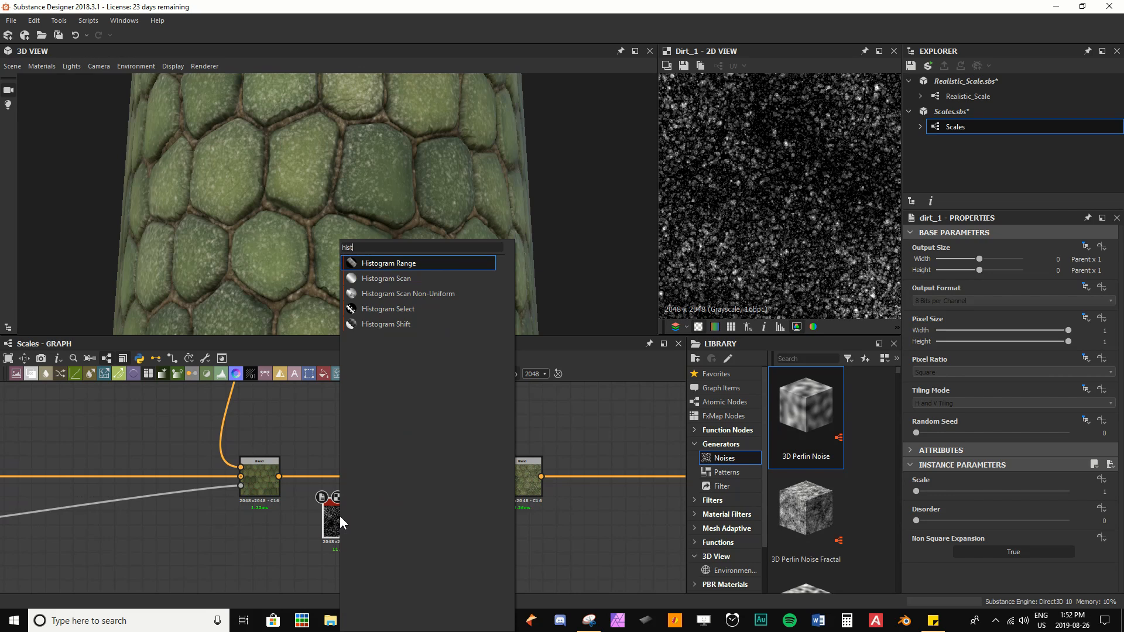
pyautogui.press('Down')
pyautogui.press('Return')
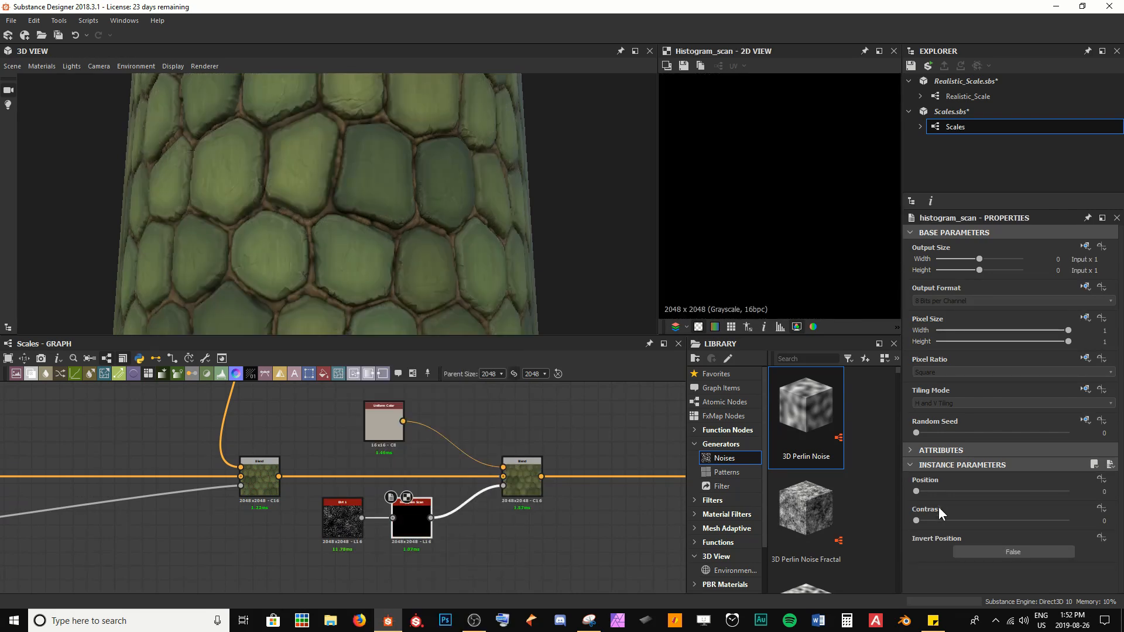
pyautogui.moveTo(917, 493); pyautogui.dragTo(1003, 491)
# Step: Lighten the duplicated Uniform Color to a pale beige in the colour editor
pyautogui.scroll(2, 564, 467)
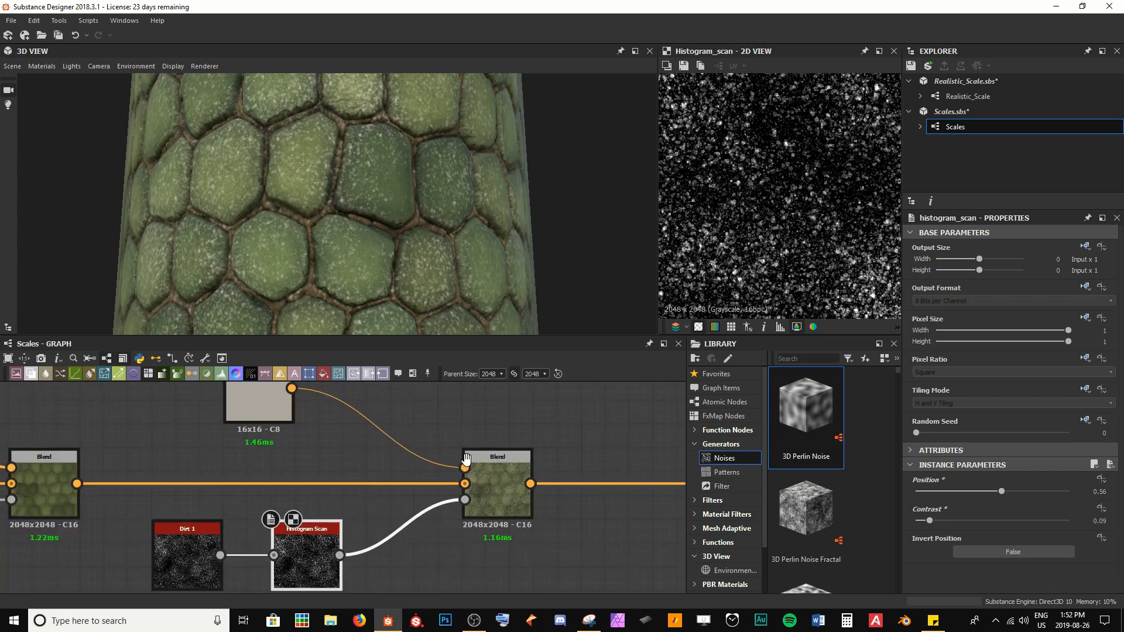
pyautogui.moveTo(467, 460); pyautogui.dragTo(512, 470, button='middle')
pyautogui.moveTo(304, 413); pyautogui.dragTo(329, 412)
pyautogui.click(333, 413)
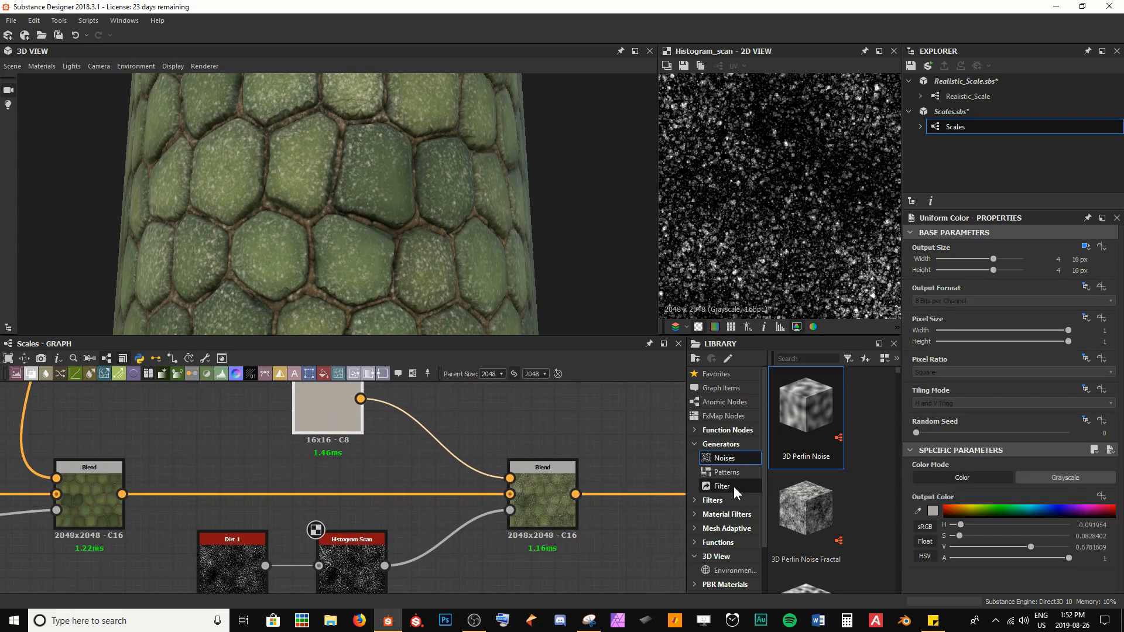
pyautogui.click(932, 511)
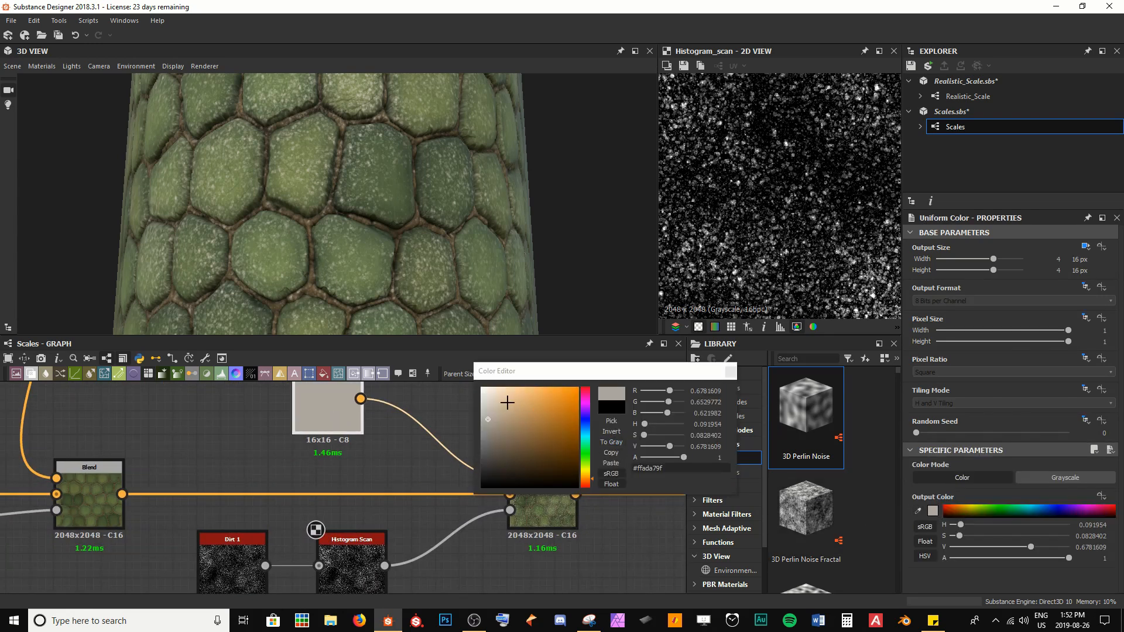
pyautogui.moveTo(507, 403); pyautogui.dragTo(500, 405)
pyautogui.scroll(5, 260, 201)
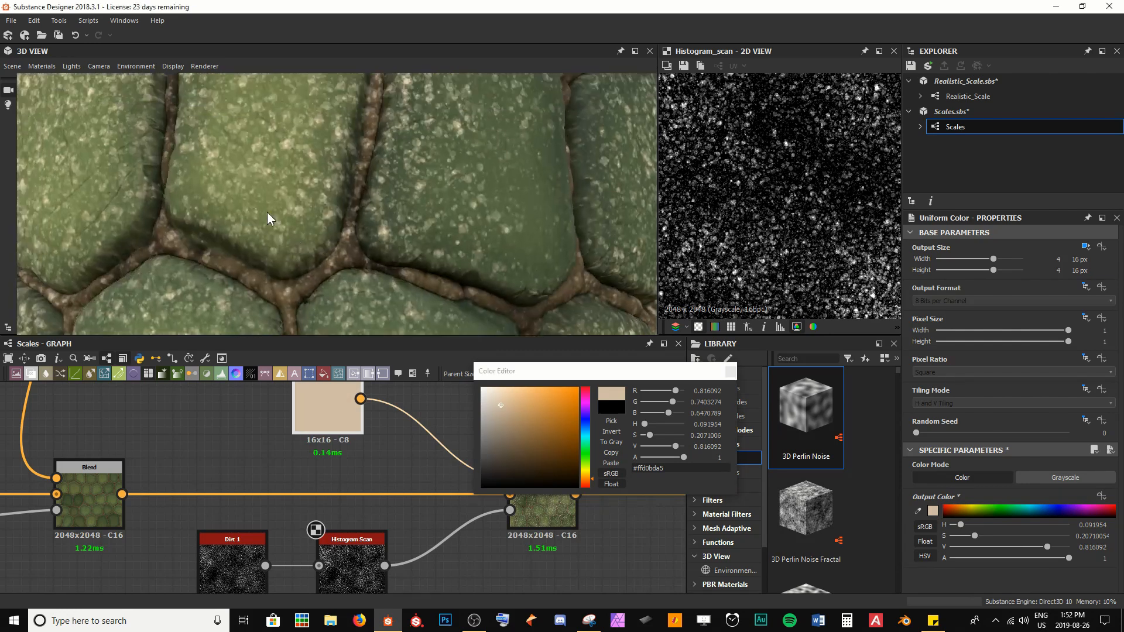
pyautogui.scroll(3, 267, 212)
pyautogui.moveTo(499, 407); pyautogui.dragTo(501, 415)
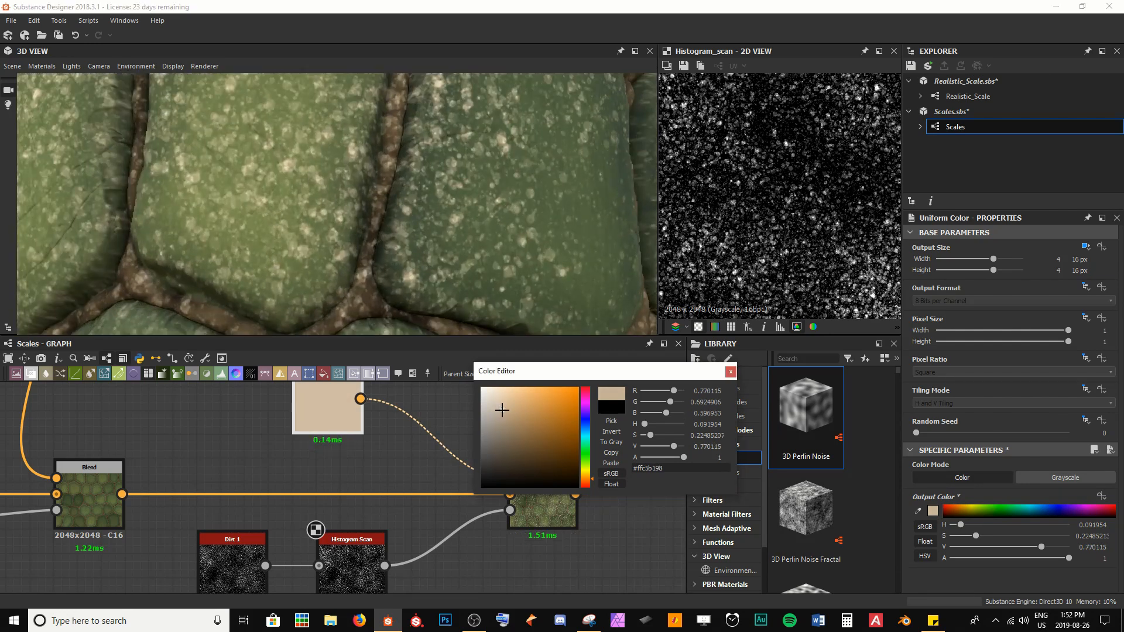
pyautogui.click(730, 372)
# Step: Set the dirt Blend node's Opacity to 0.3 and save the package
pyautogui.click(545, 484)
pyautogui.moveTo(1026, 476); pyautogui.dragTo(950, 478)
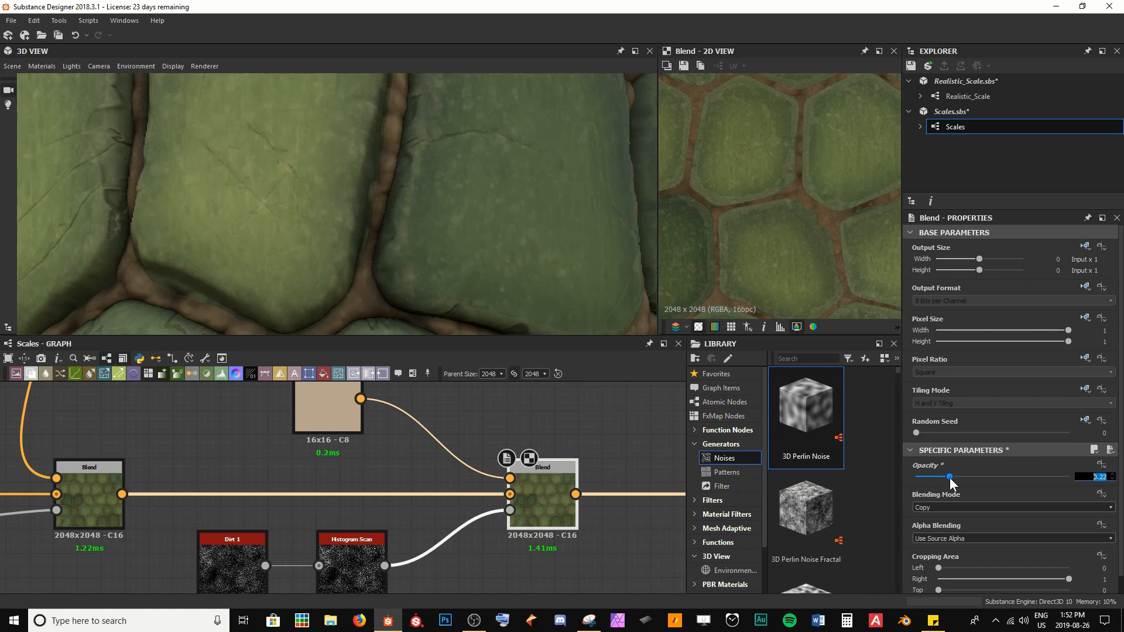
pyautogui.press('BackSpace')
pyautogui.write('.4')
pyautogui.press('Return')
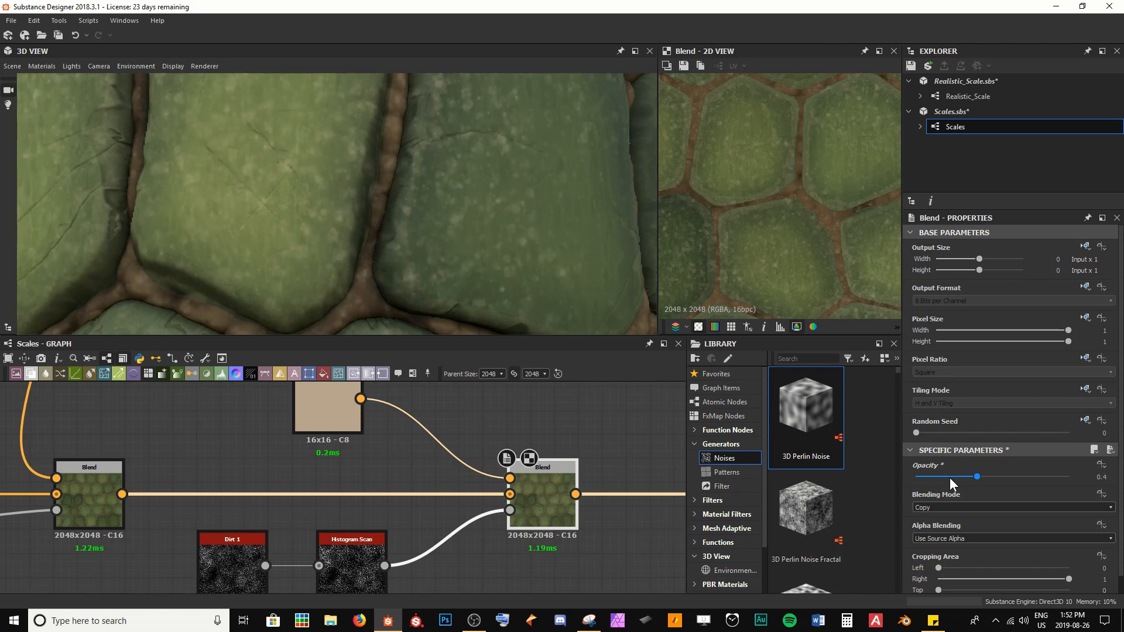
pyautogui.write('3')
pyautogui.press('Return')
pyautogui.click(548, 405)
pyautogui.hotkey('ctrl', 's')
# Step: Orbit and zoom the 3D preview to examine the dirt speckles on the scales
pyautogui.scroll(-10, 377, 242)
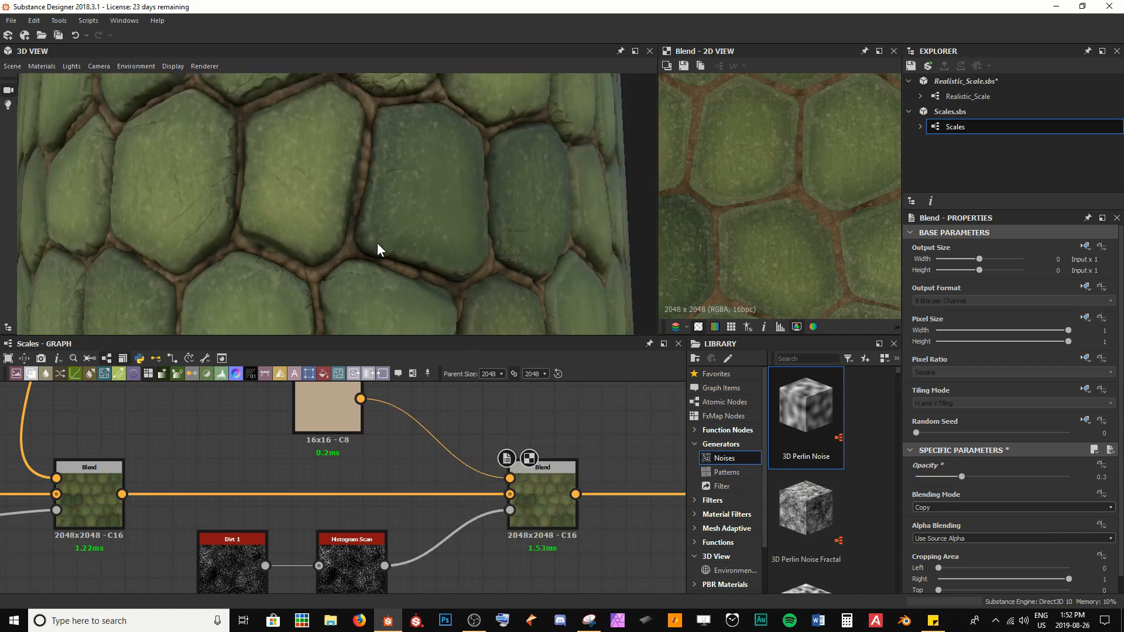
pyautogui.moveTo(346, 233); pyautogui.dragTo(359, 243)
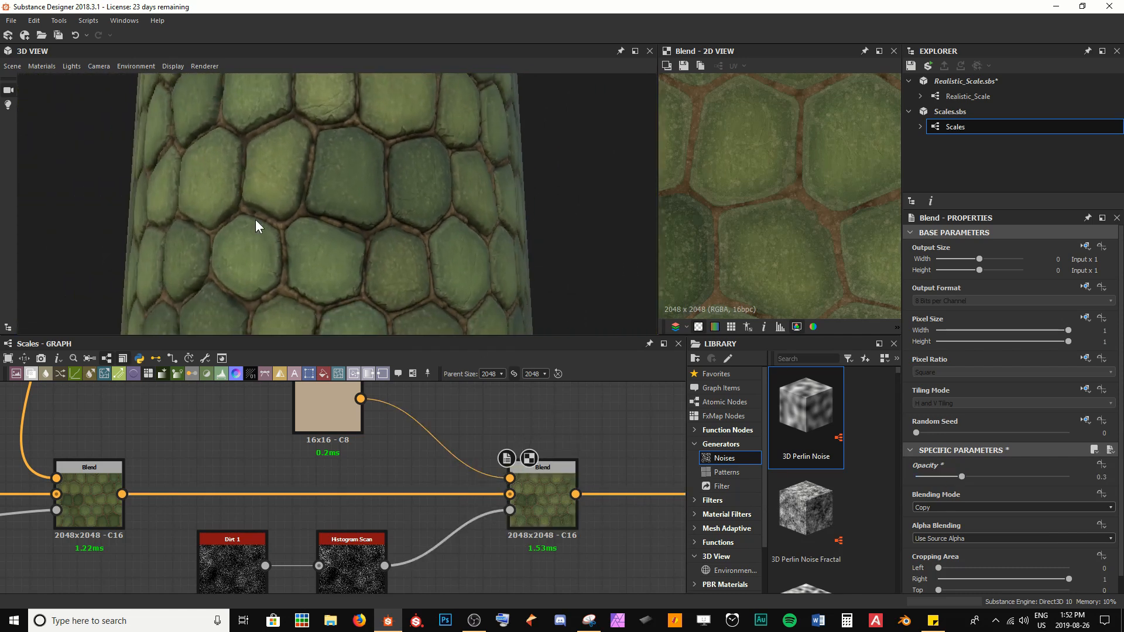
pyautogui.moveTo(256, 223); pyautogui.dragTo(350, 230)
pyautogui.scroll(-3, 547, 494)
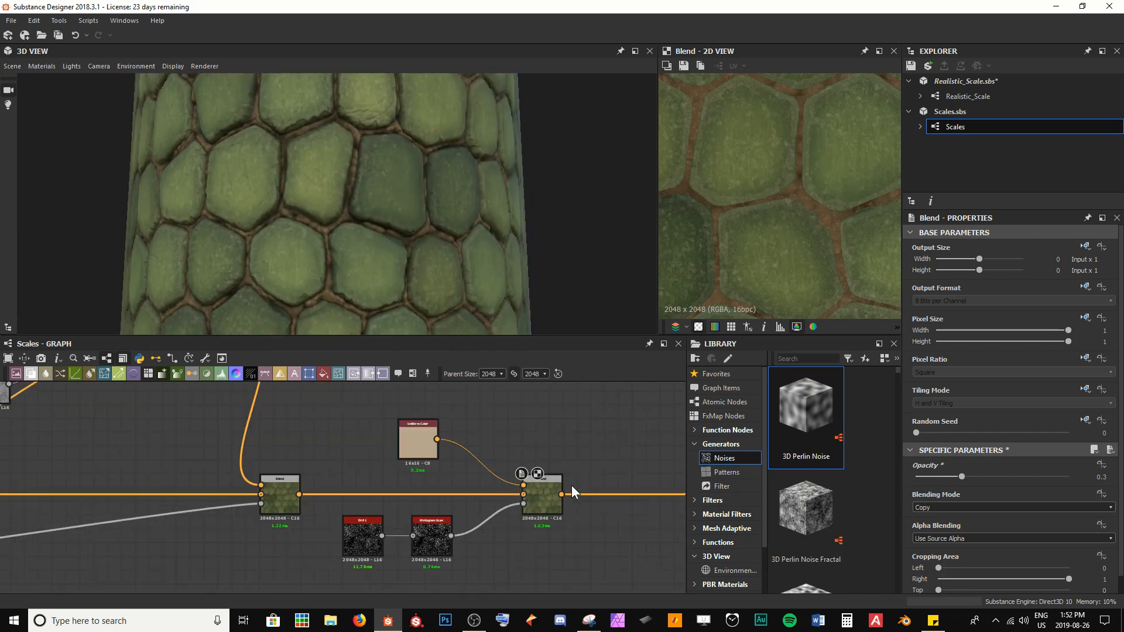
pyautogui.moveTo(610, 474); pyautogui.dragTo(295, 458, button='middle')
pyautogui.moveTo(517, 478); pyautogui.dragTo(545, 478)
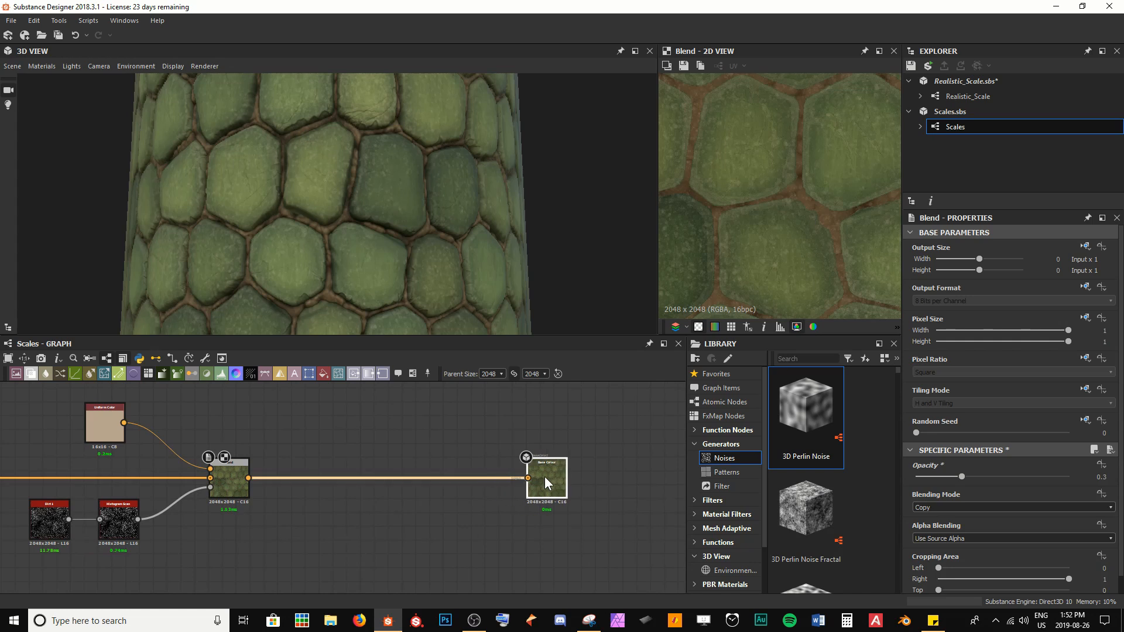
# Step: Insert a new Blend node on the base colour chain between the dirt Blend and the Base Color output
pyautogui.moveTo(642, 475); pyautogui.dragTo(654, 472)
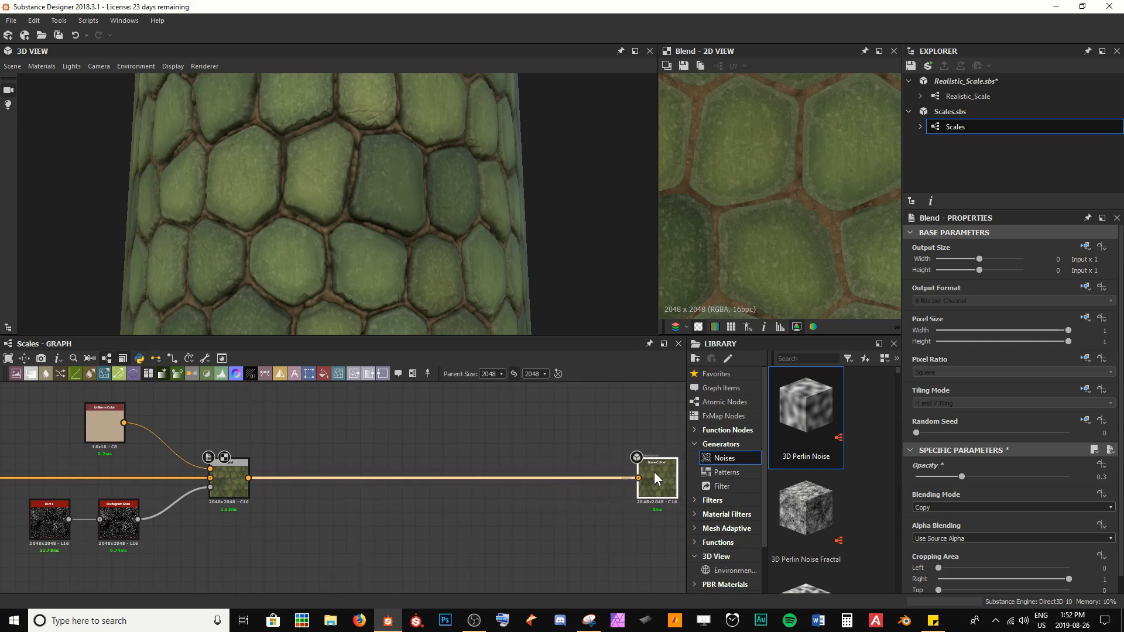
pyautogui.scroll(2, 341, 164)
pyautogui.scroll(3, 342, 171)
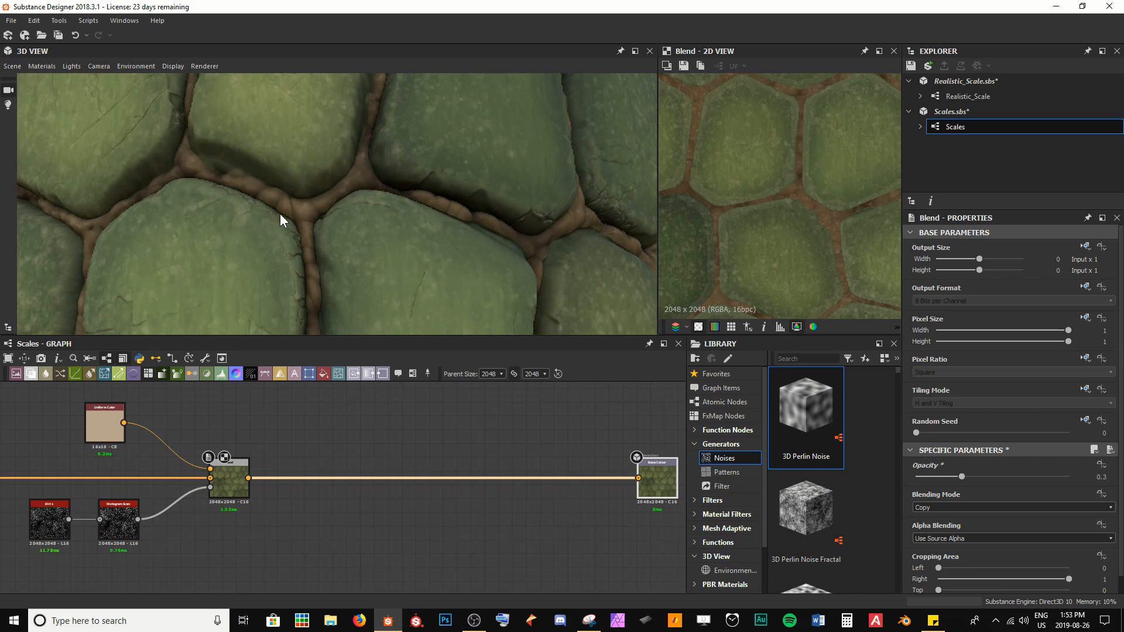
pyautogui.click(234, 490)
pyautogui.press('space')
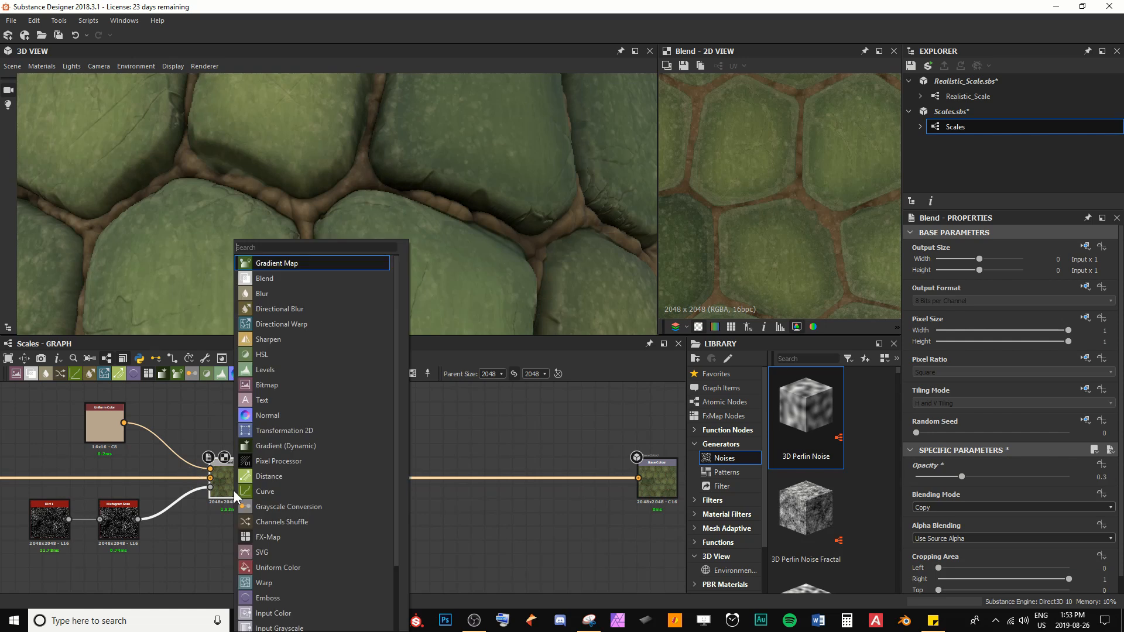
pyautogui.write('b')
pyautogui.press('Return')
pyautogui.moveTo(311, 490); pyautogui.dragTo(490, 491)
# Step: Add a Fractal Sum Base noise and connect it to the new Blend node's foreground input
pyautogui.press('space')
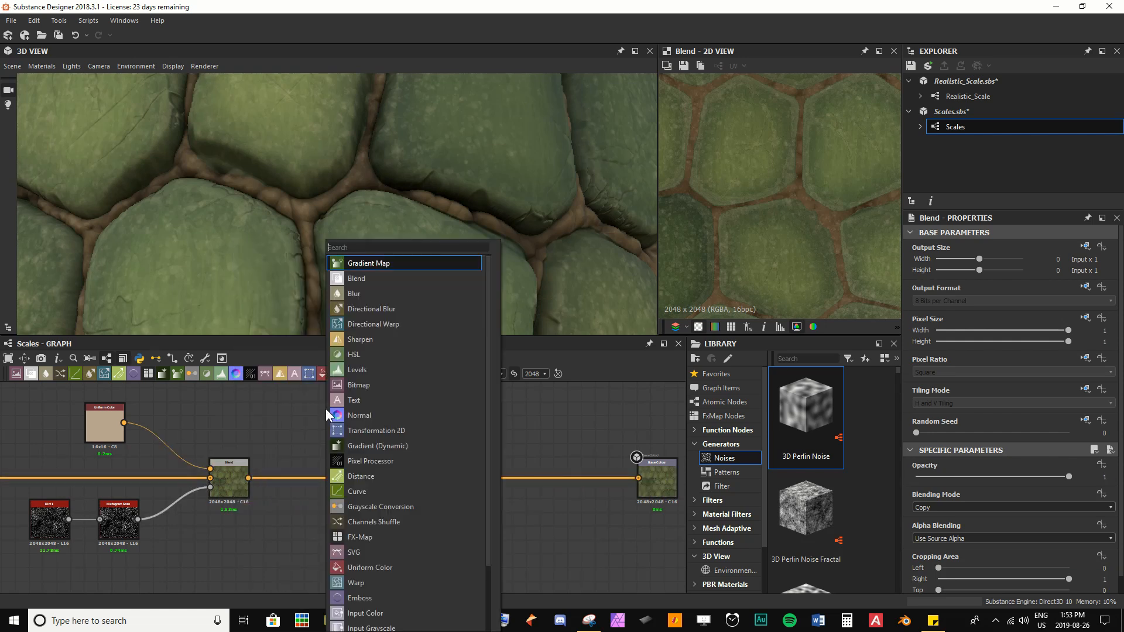
pyautogui.write('fra')
pyautogui.press('Down')
pyautogui.press('Down')
pyautogui.press('Down')
pyautogui.press('Down')
pyautogui.press('Down')
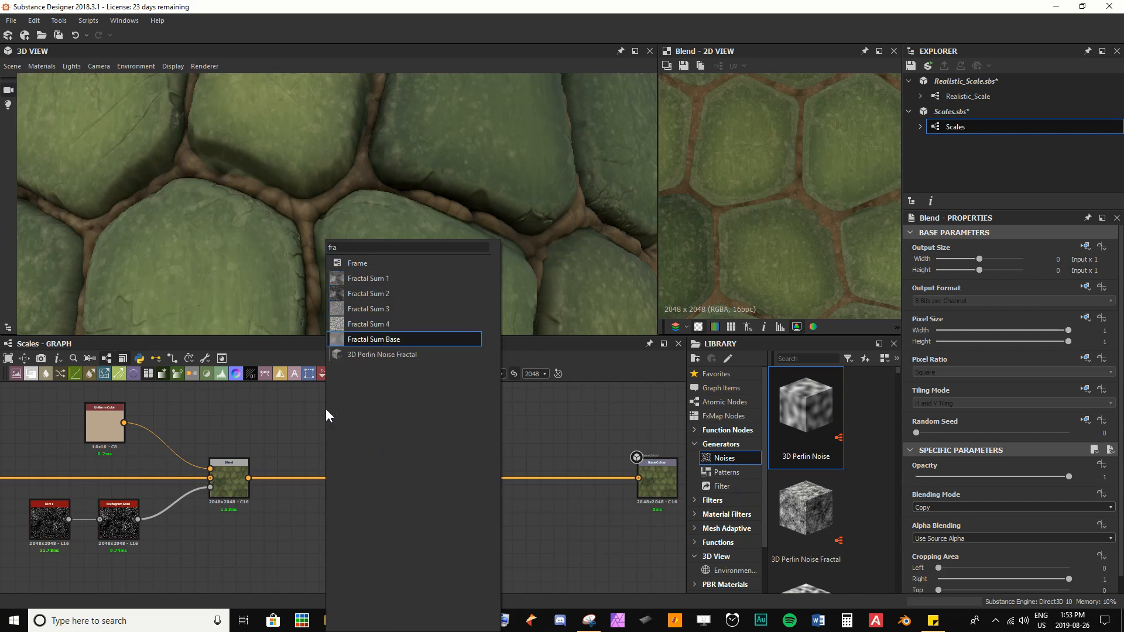
pyautogui.press('Return')
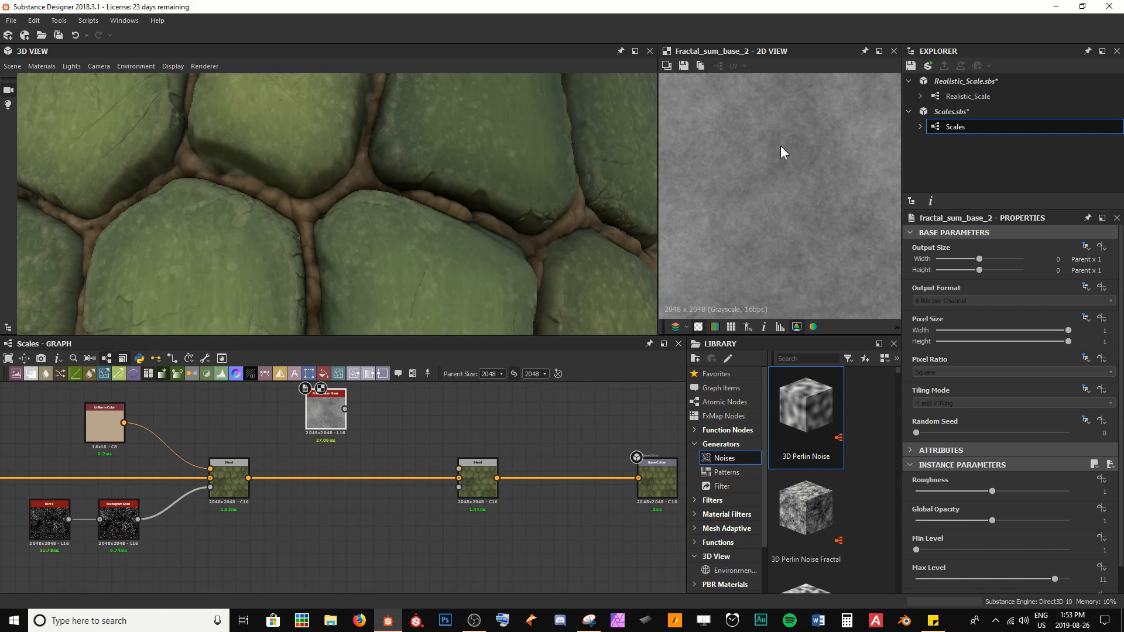
pyautogui.click(468, 466)
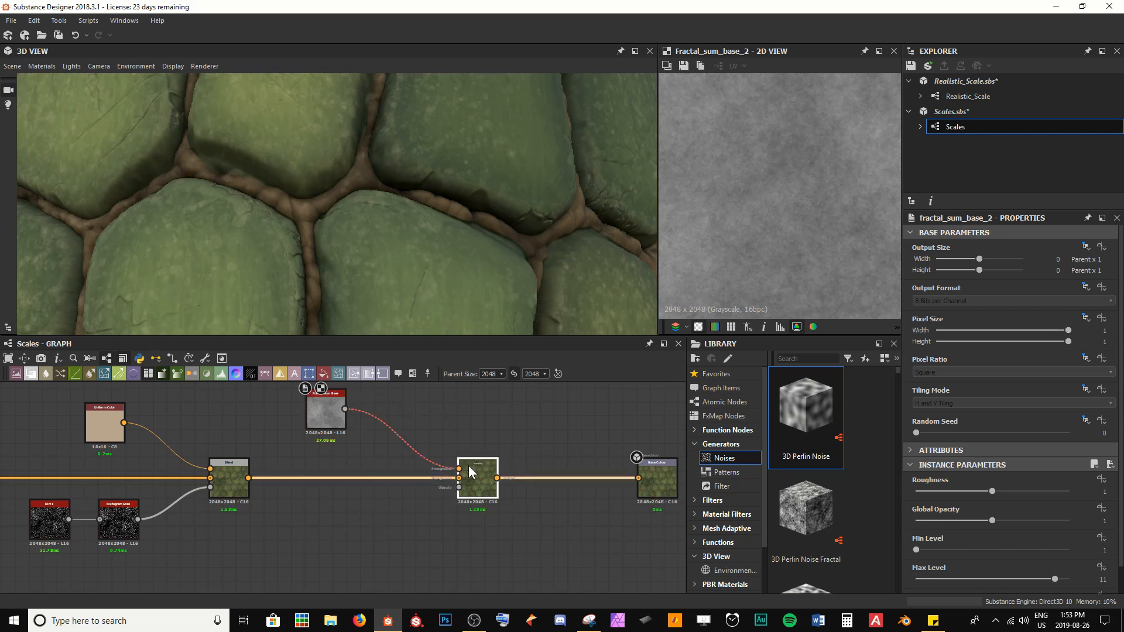
# Step: Insert a Gradient Map between the Fractal Sum Base and the new Blend node
pyautogui.moveTo(318, 416); pyautogui.dragTo(308, 405)
pyautogui.press('space')
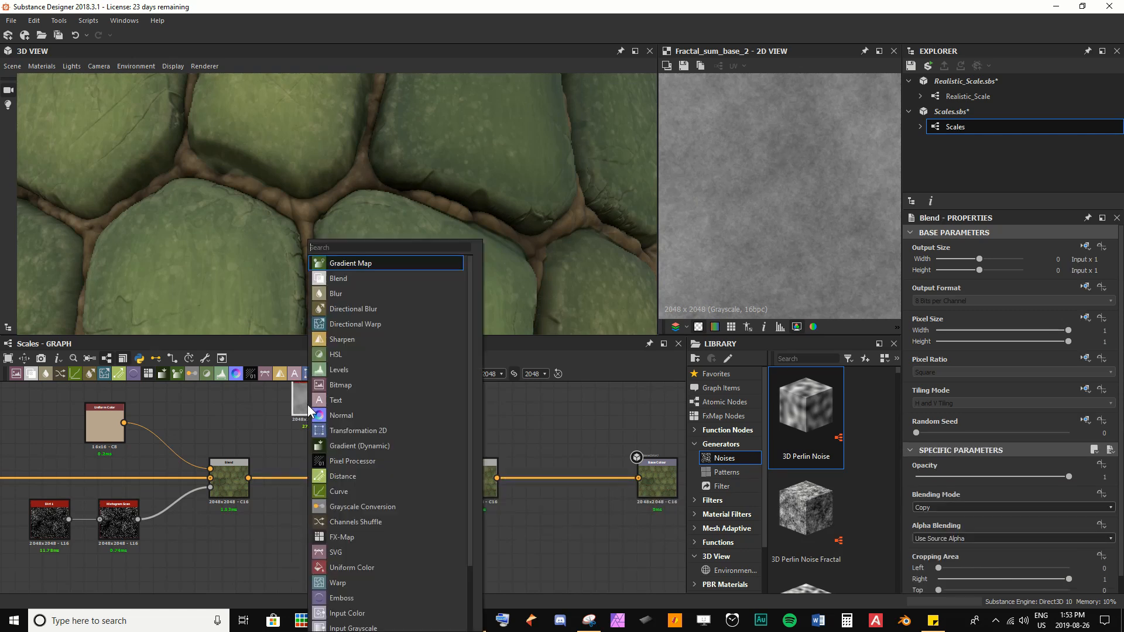
pyautogui.write('gra')
pyautogui.press('Return')
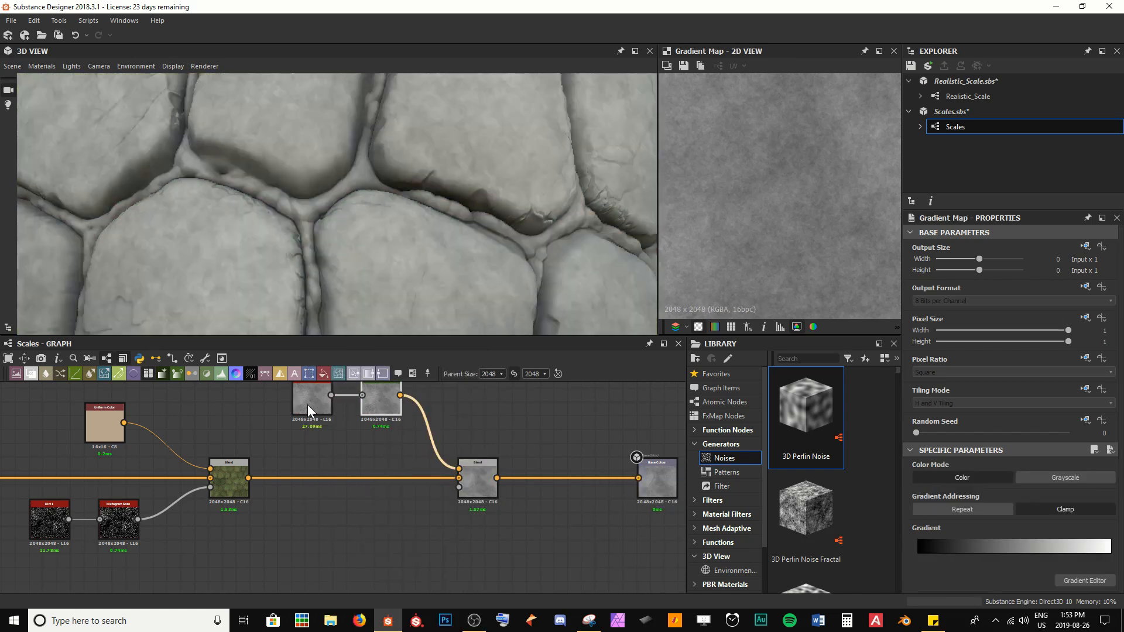
pyautogui.moveTo(384, 396); pyautogui.dragTo(384, 424)
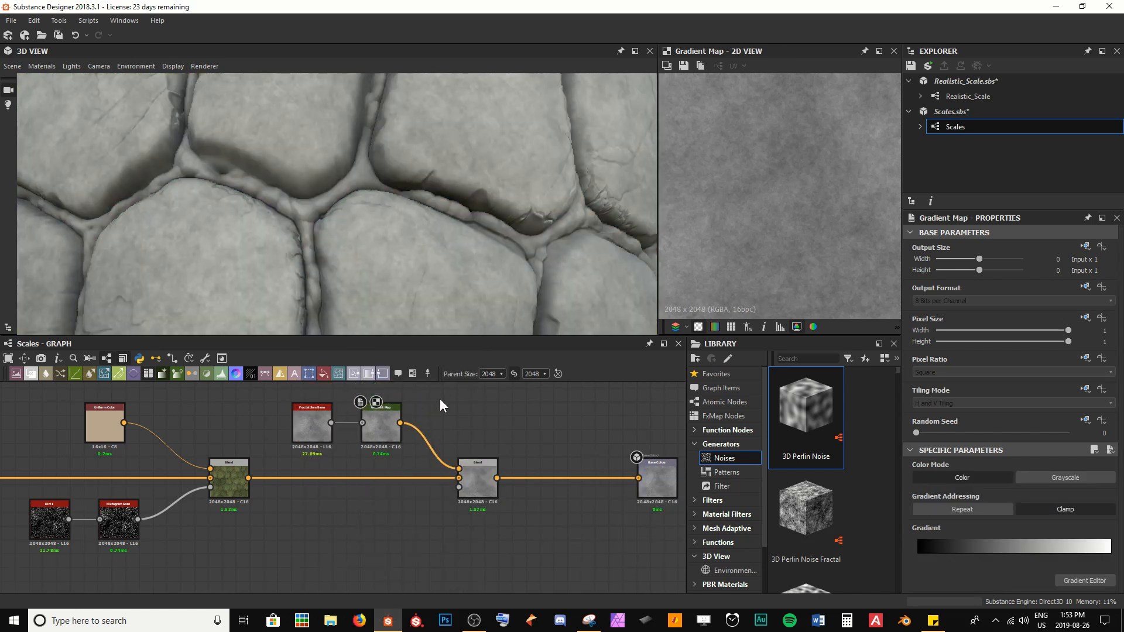
# Step: Open the Gradient Map's gradient editor and set the white end key to a mid brown
pyautogui.click(391, 430)
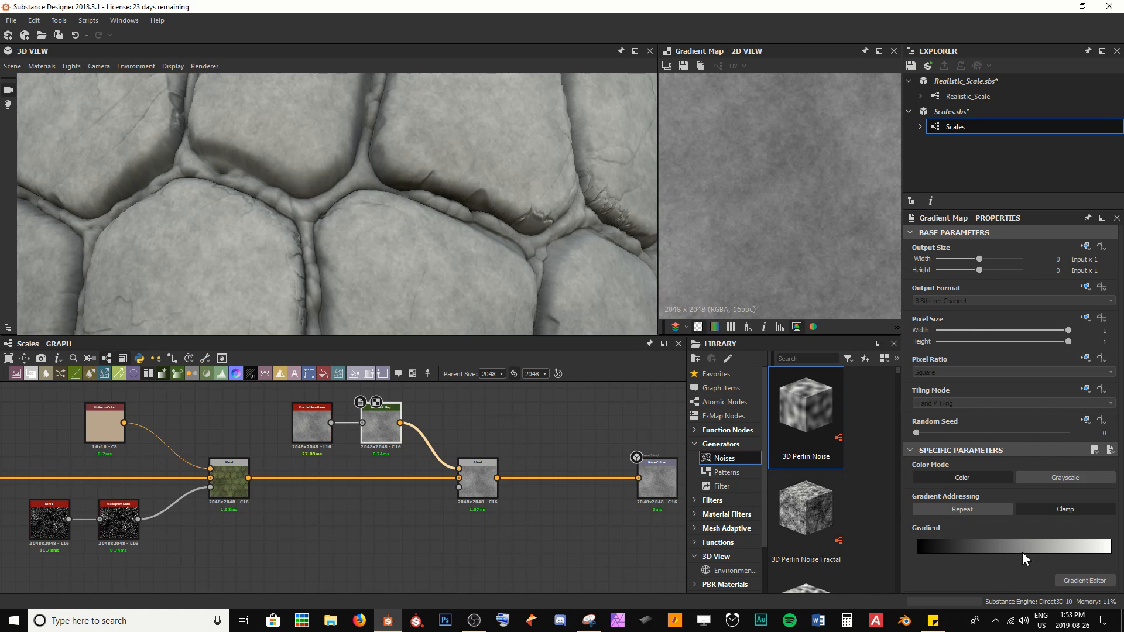
pyautogui.click(1081, 580)
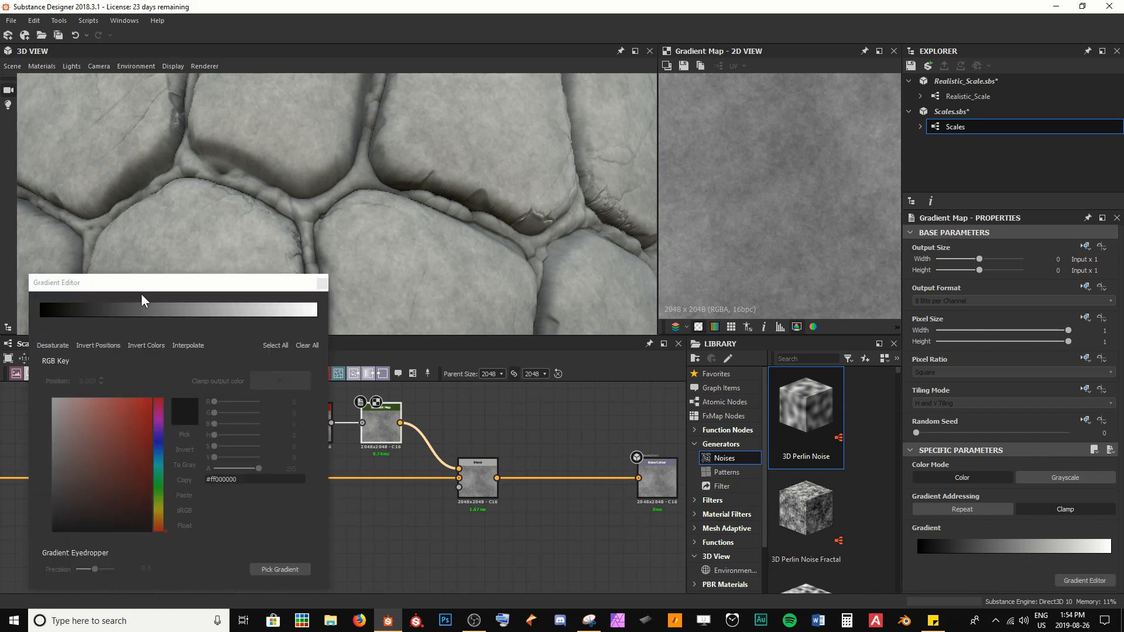
pyautogui.click(40, 319)
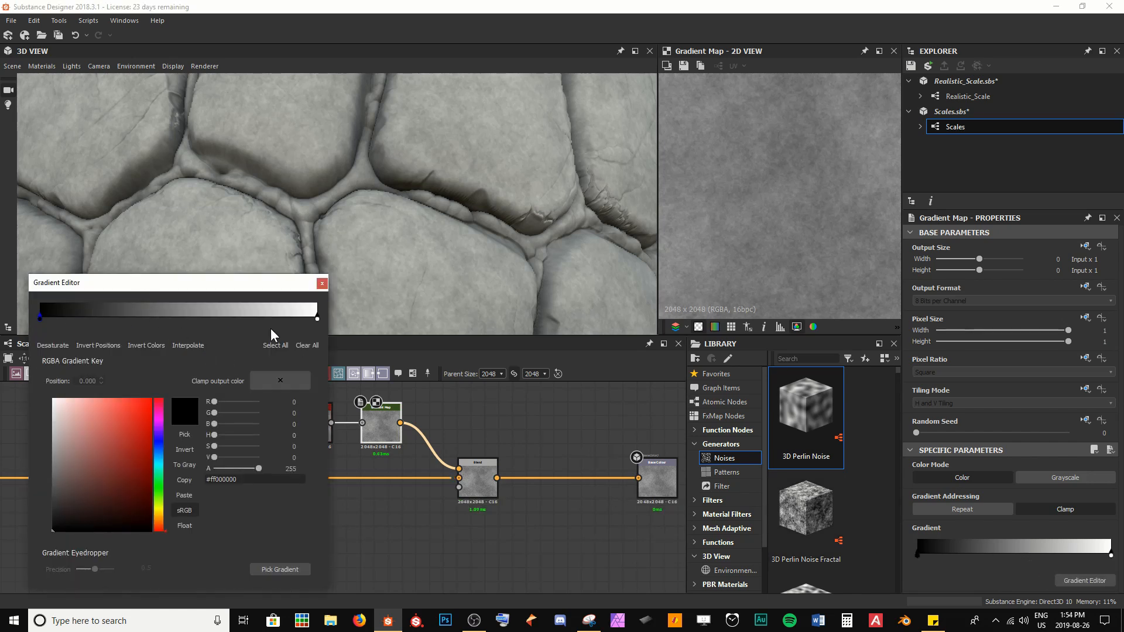
pyautogui.click(318, 319)
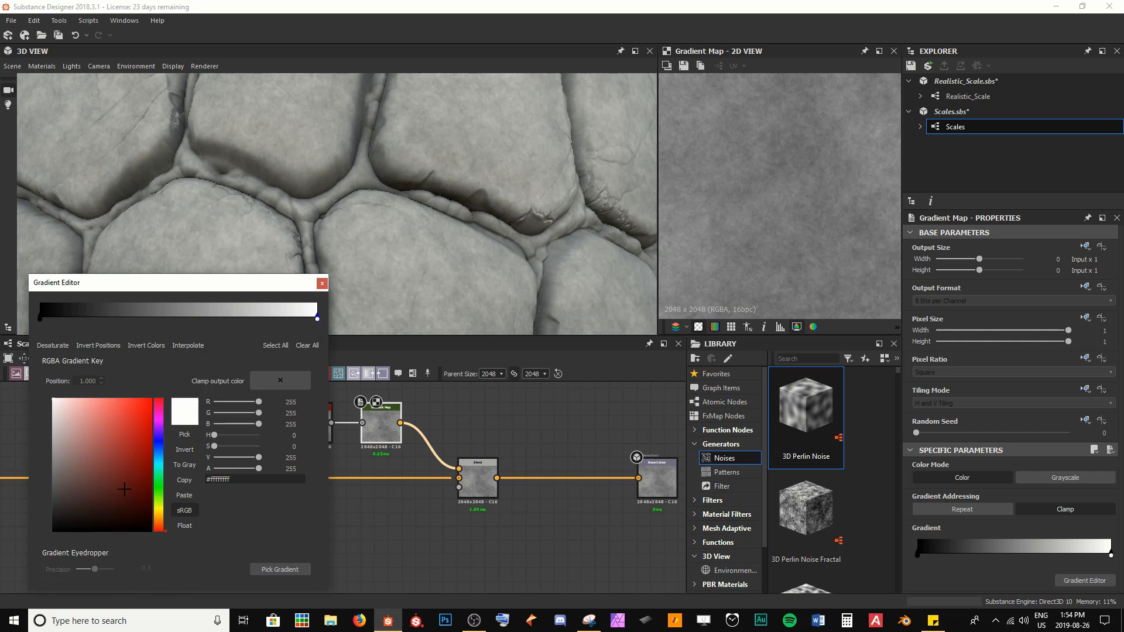
pyautogui.click(158, 520)
pyautogui.click(115, 480)
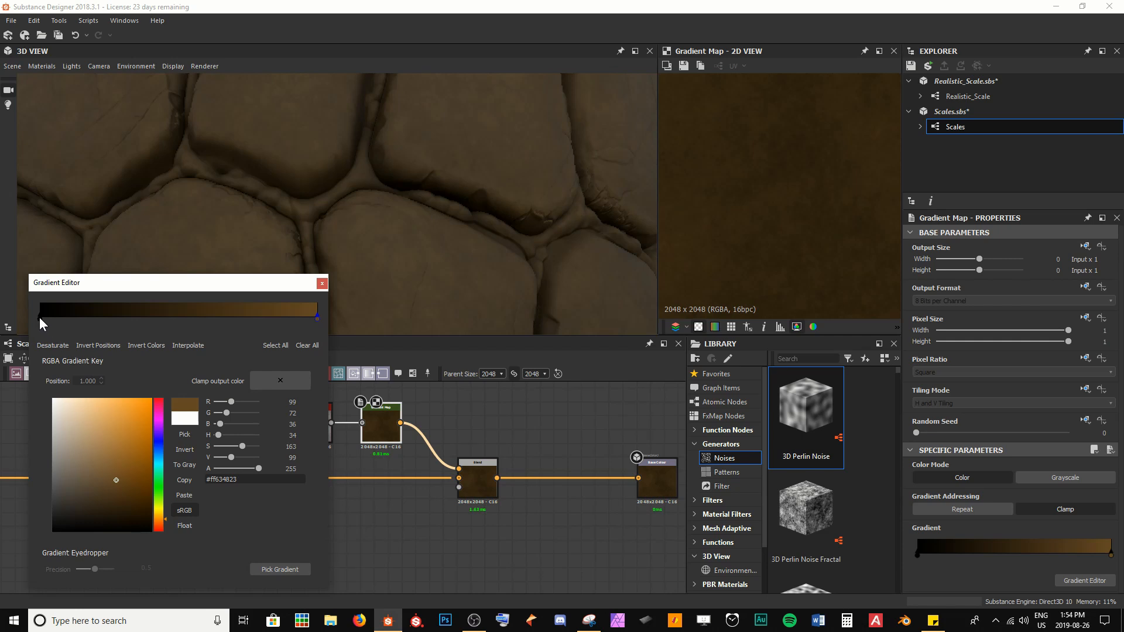
# Step: Rearrange the gradient keys near the middle, adding a dark brown key between black and brown, then close the editor
pyautogui.moveTo(40, 318); pyautogui.dragTo(171, 319)
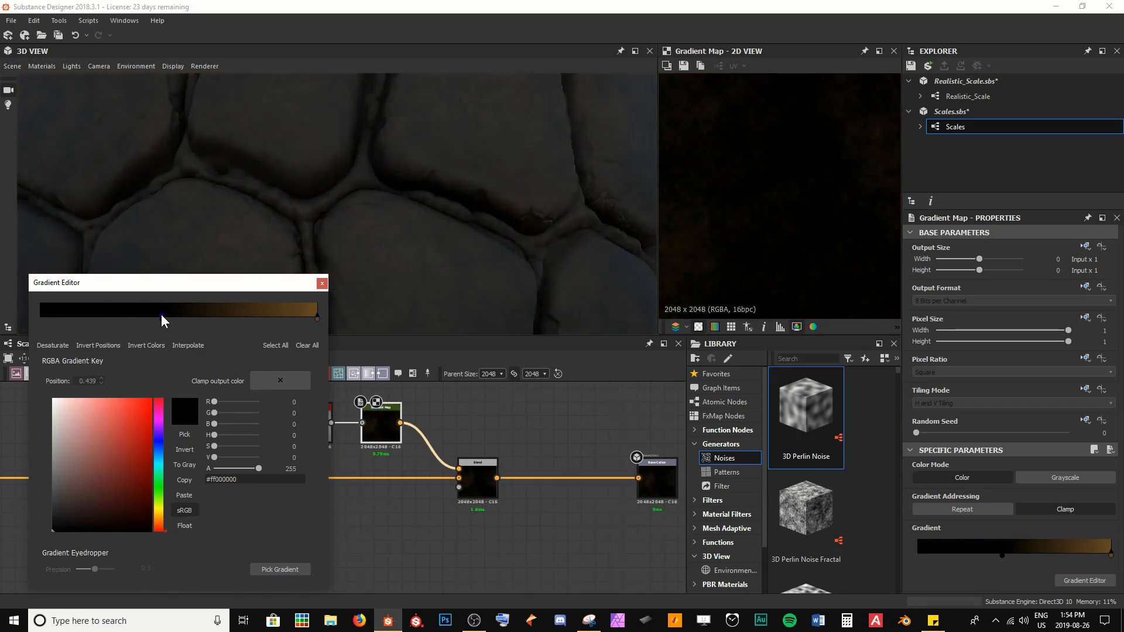
pyautogui.moveTo(317, 319); pyautogui.dragTo(165, 319)
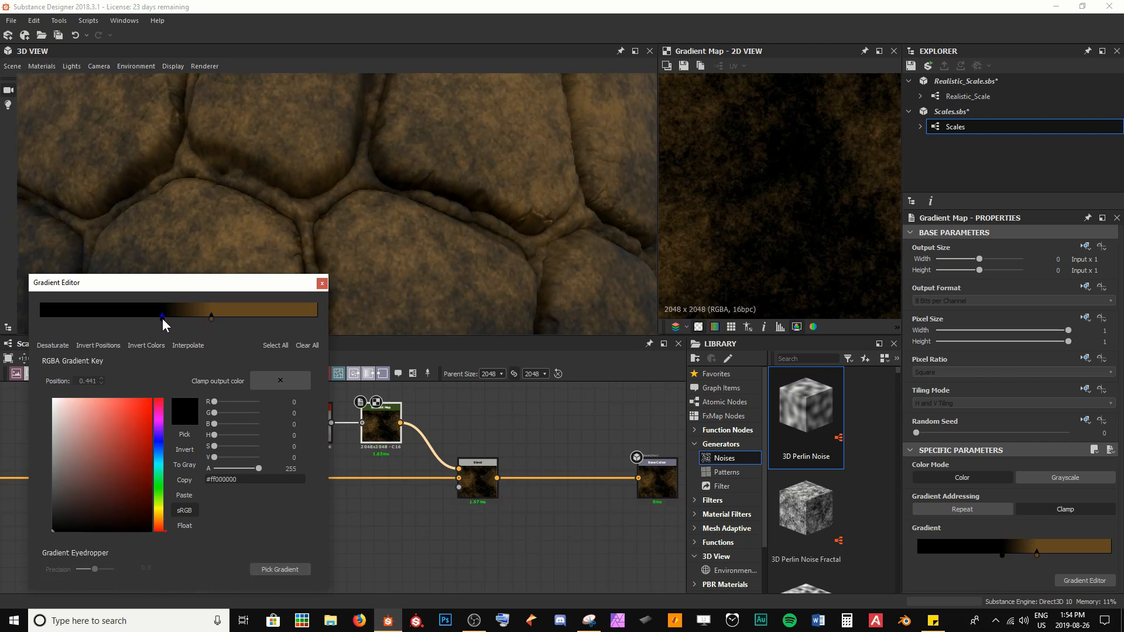
pyautogui.click(200, 318)
pyautogui.click(106, 503)
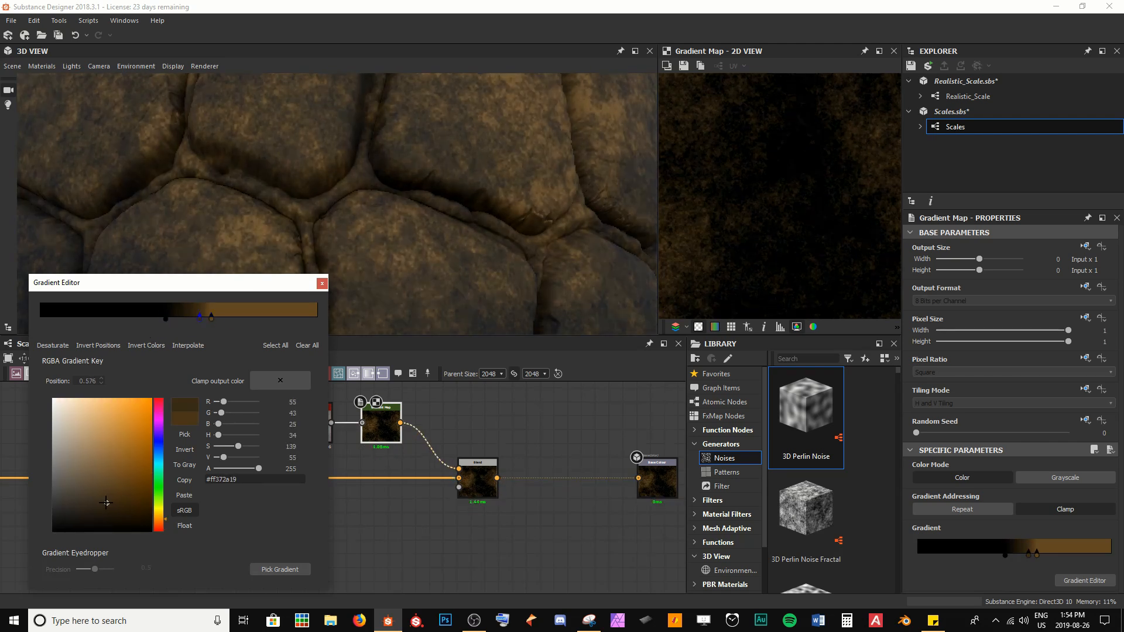
pyautogui.moveTo(212, 318); pyautogui.dragTo(230, 318)
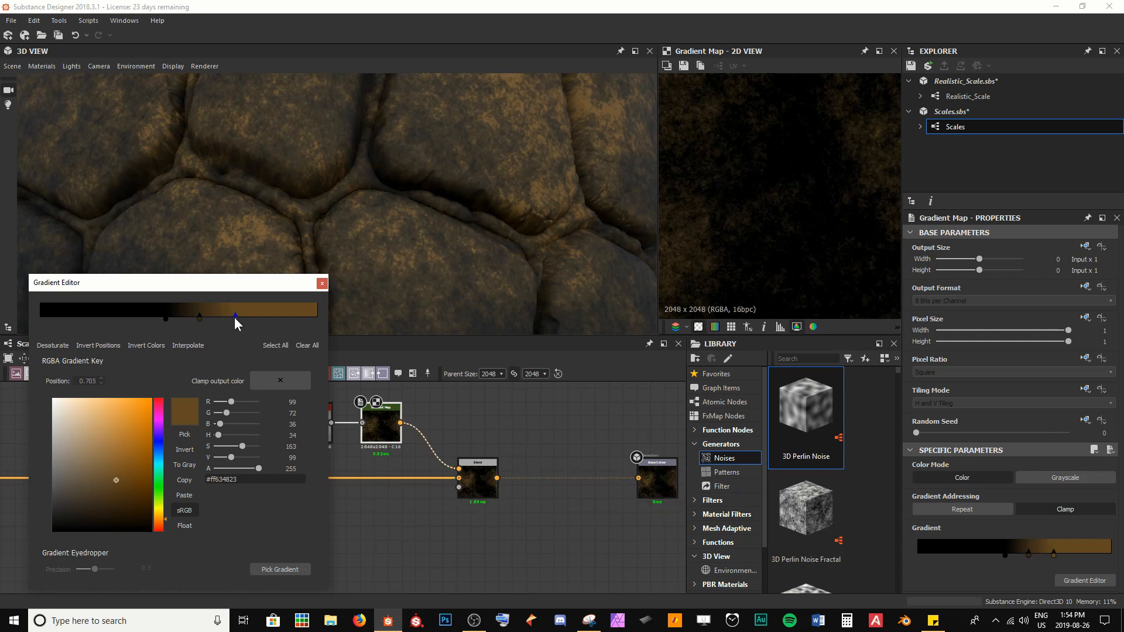
pyautogui.click(177, 332)
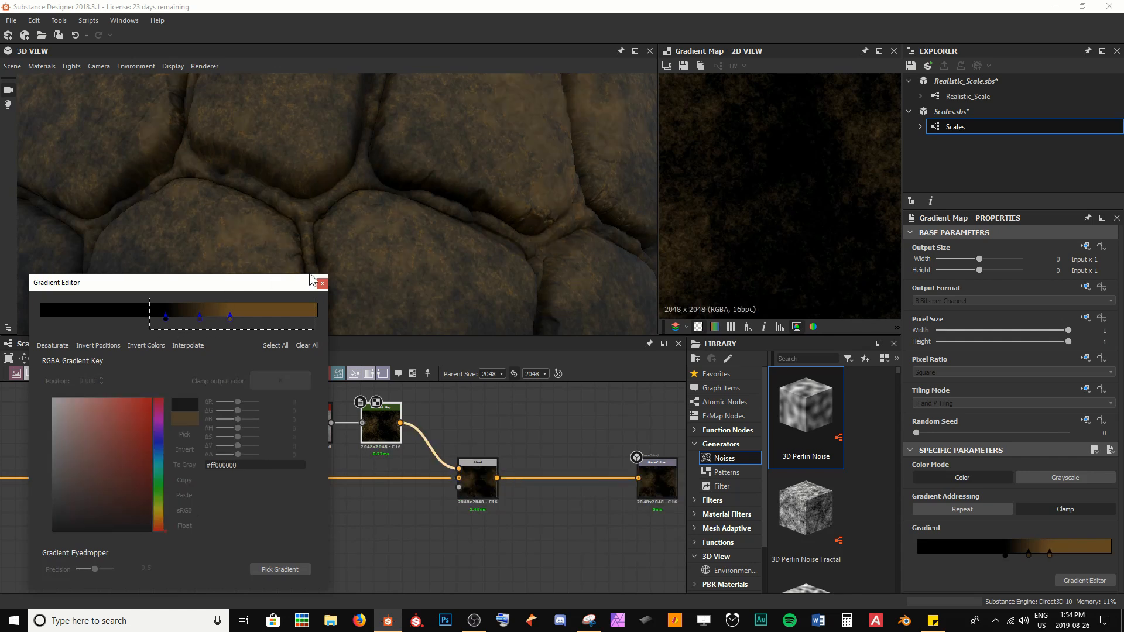
pyautogui.moveTo(199, 318); pyautogui.dragTo(186, 318)
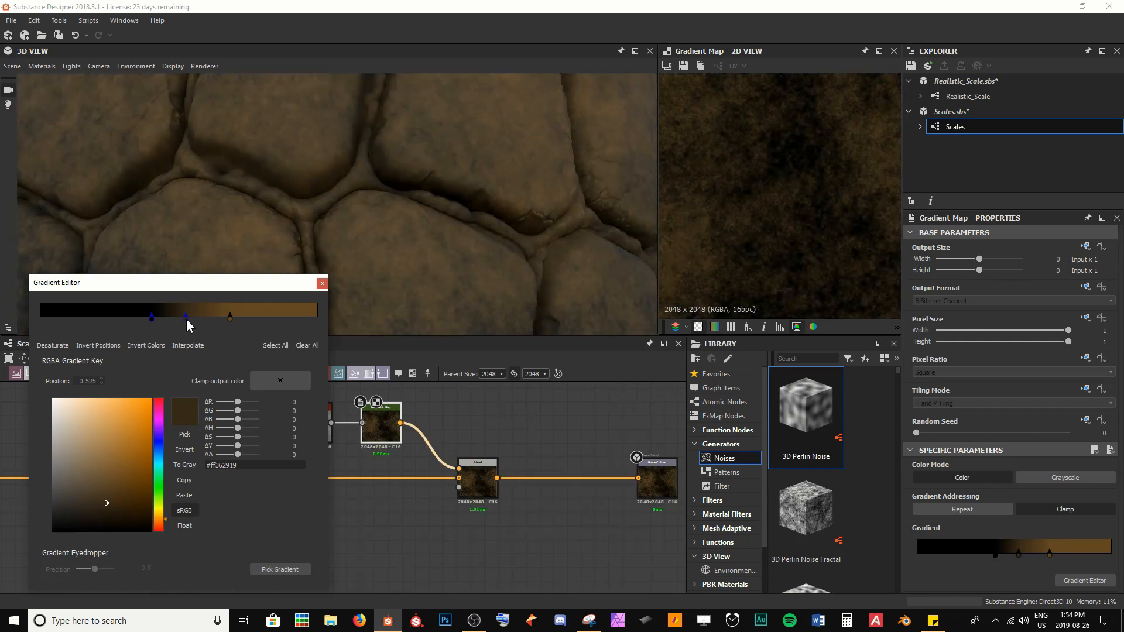
pyautogui.moveTo(230, 318); pyautogui.dragTo(193, 317)
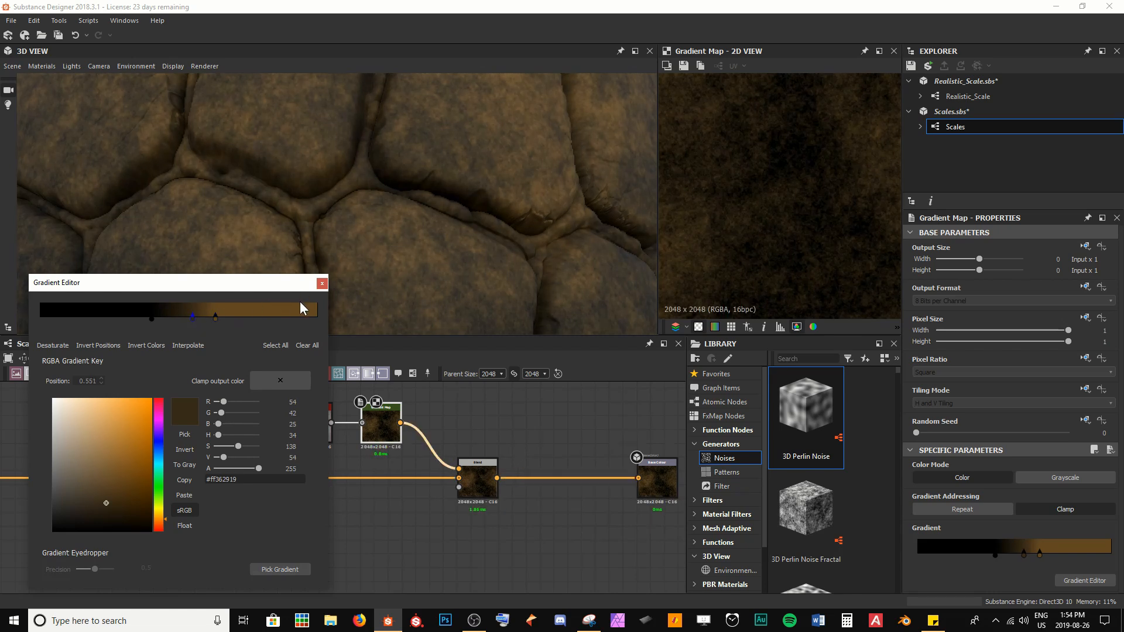
pyautogui.click(215, 317)
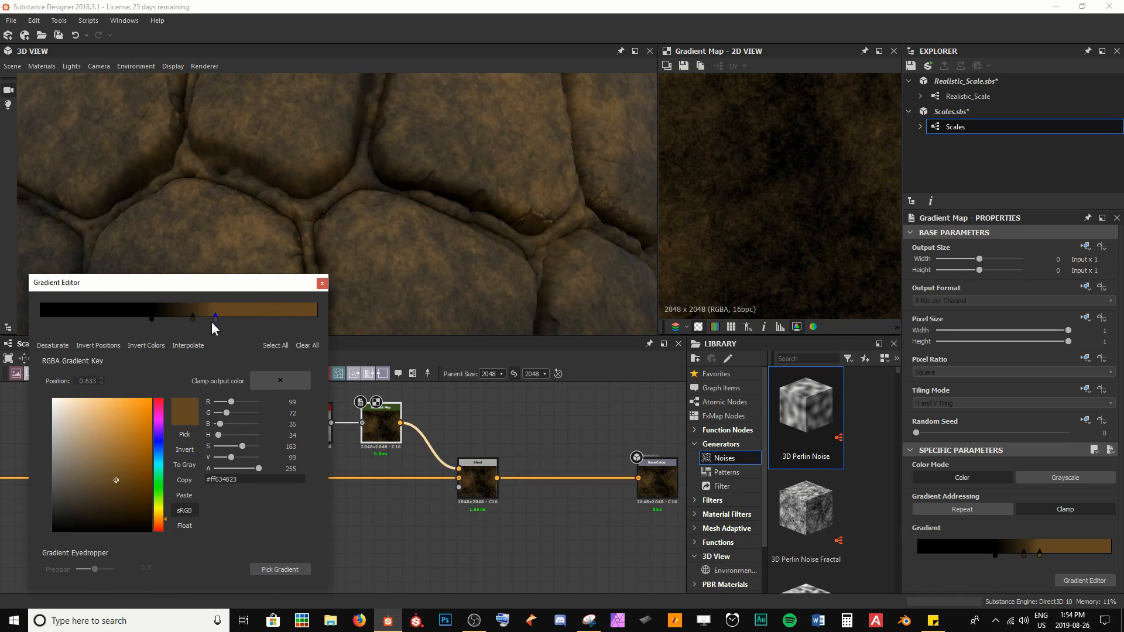
pyautogui.click(107, 484)
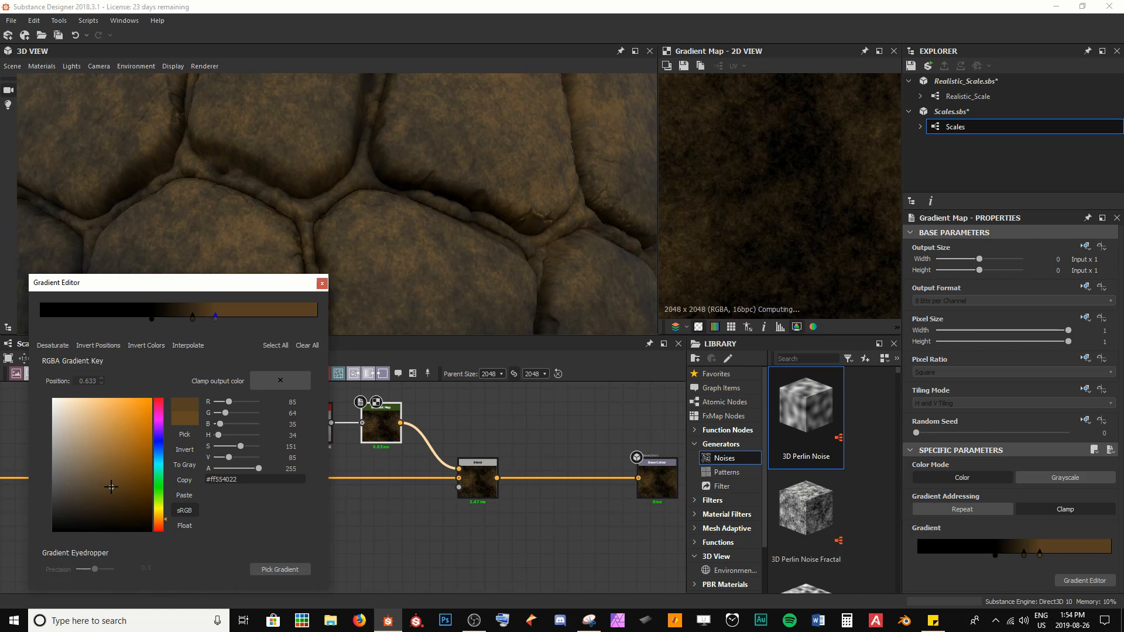
pyautogui.click(321, 284)
# Step: Compare the new Blend and the earlier dirt Blend in the 2D and 3D previews
pyautogui.click(483, 486)
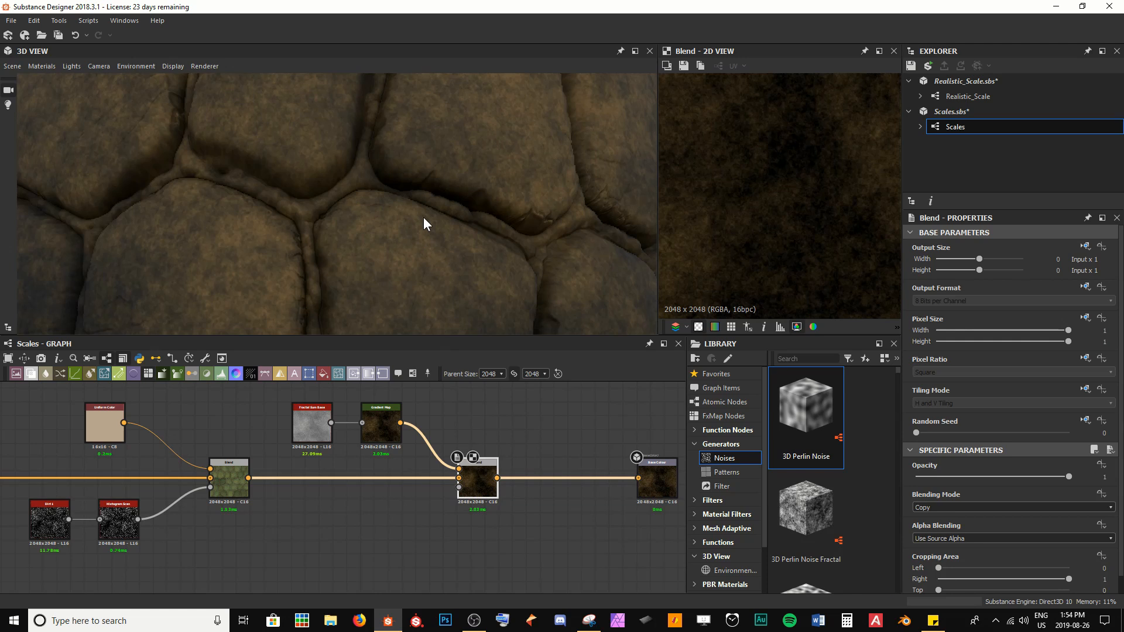
pyautogui.moveTo(391, 229); pyautogui.dragTo(318, 174)
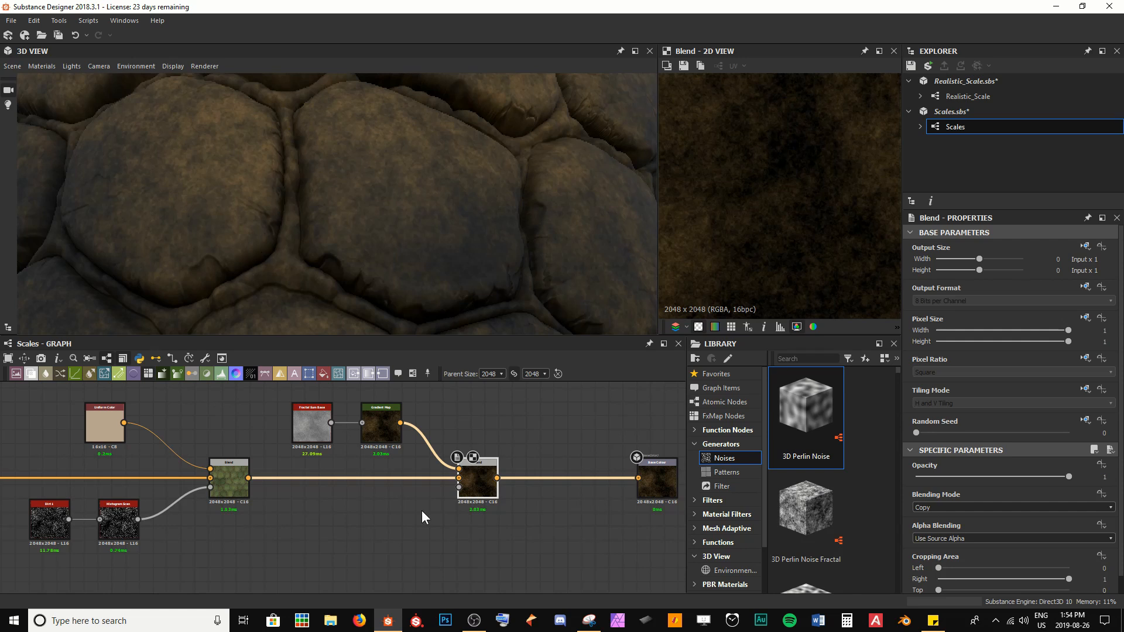
pyautogui.scroll(-4, 351, 530)
pyautogui.moveTo(265, 536); pyautogui.dragTo(594, 495, button='middle')
pyautogui.scroll(4, 228, 519)
pyautogui.moveTo(189, 467); pyautogui.dragTo(251, 506, button='middle')
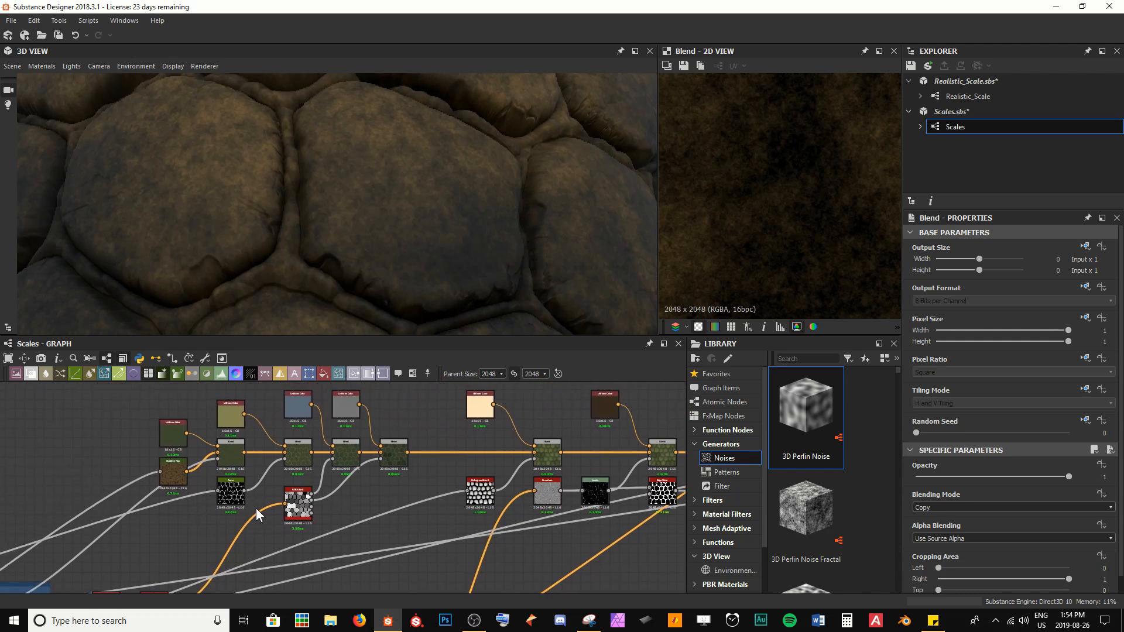
pyautogui.doubleClick(295, 459)
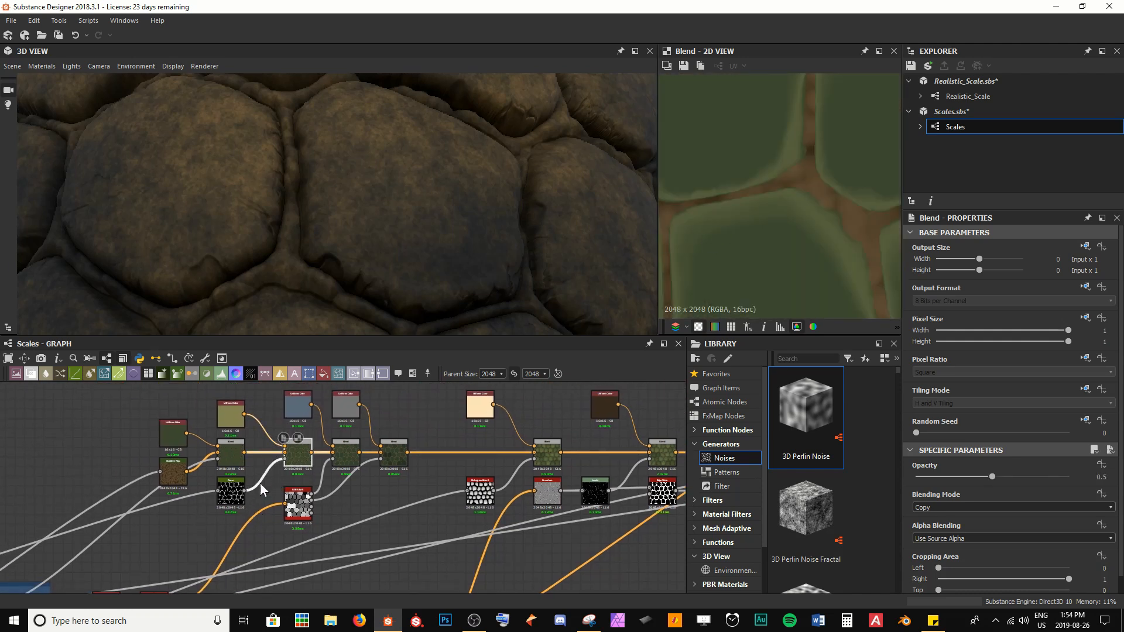
pyautogui.moveTo(245, 493); pyautogui.dragTo(442, 490)
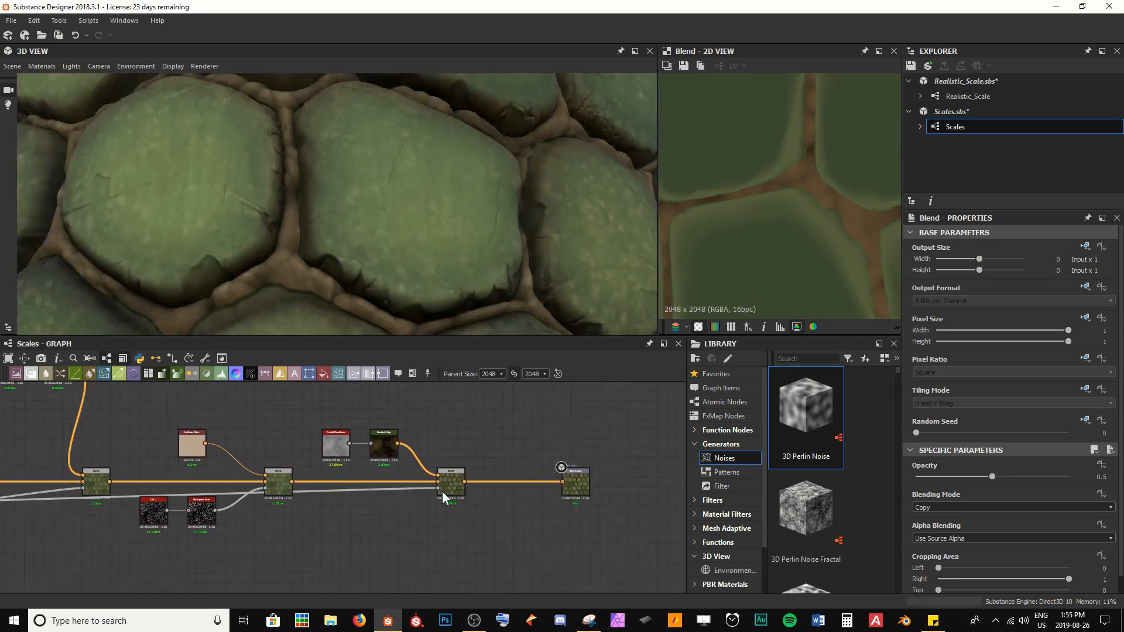
pyautogui.moveTo(273, 210); pyautogui.dragTo(297, 226)
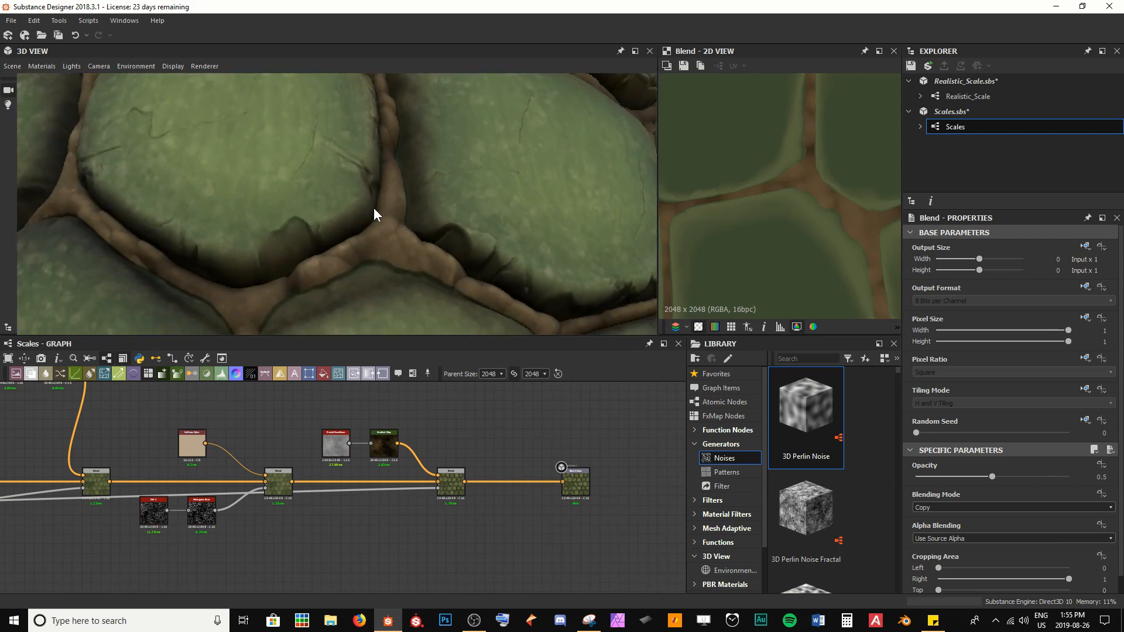
pyautogui.moveTo(505, 233); pyautogui.dragTo(480, 187)
pyautogui.moveTo(427, 244); pyautogui.dragTo(460, 407)
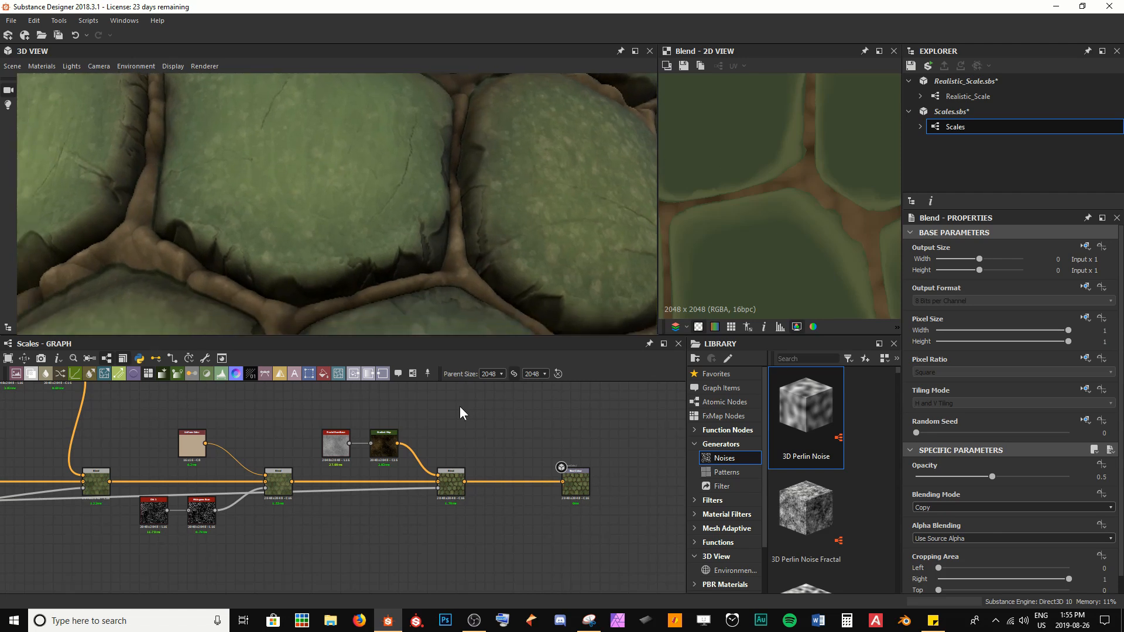
# Step: Set the new Blend node's Blending Mode to Screen
pyautogui.doubleClick(455, 483)
pyautogui.scroll(3, 810, 187)
pyautogui.moveTo(810, 187); pyautogui.dragTo(732, 146, button='middle')
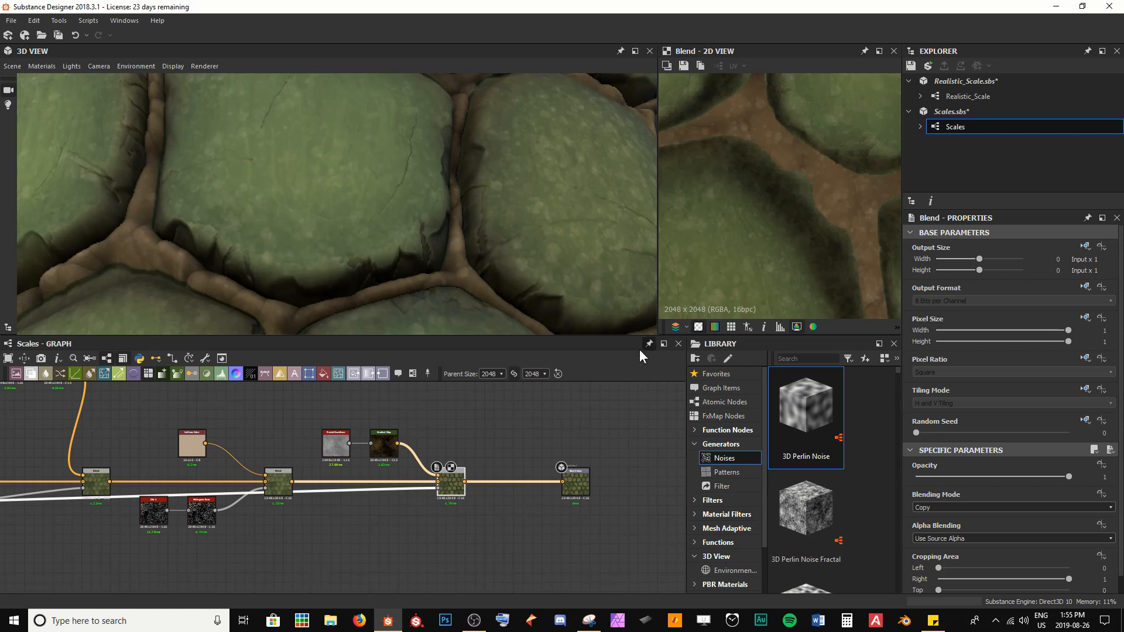
pyautogui.scroll(5, 441, 482)
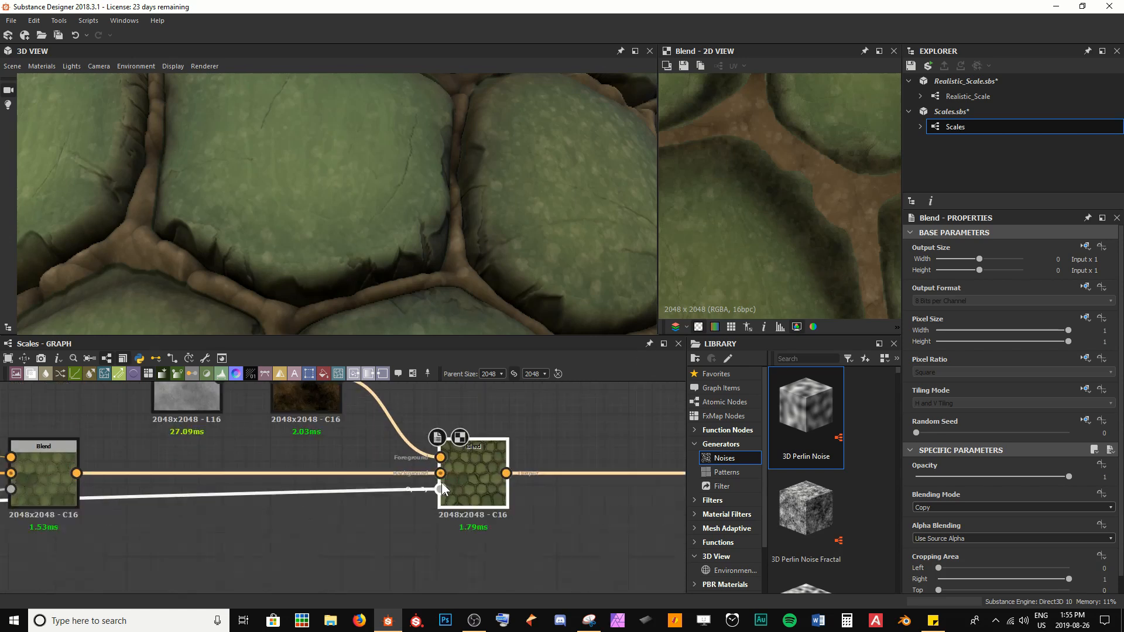
pyautogui.click(956, 507)
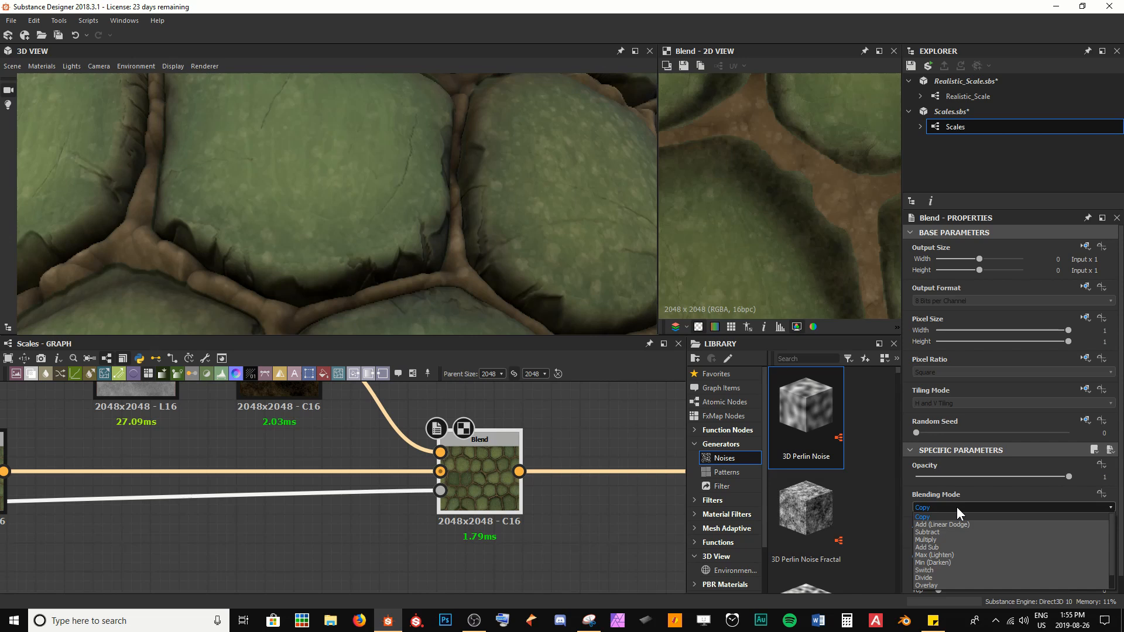
pyautogui.scroll(-1, 950, 577)
pyautogui.click(943, 577)
pyautogui.click(944, 577)
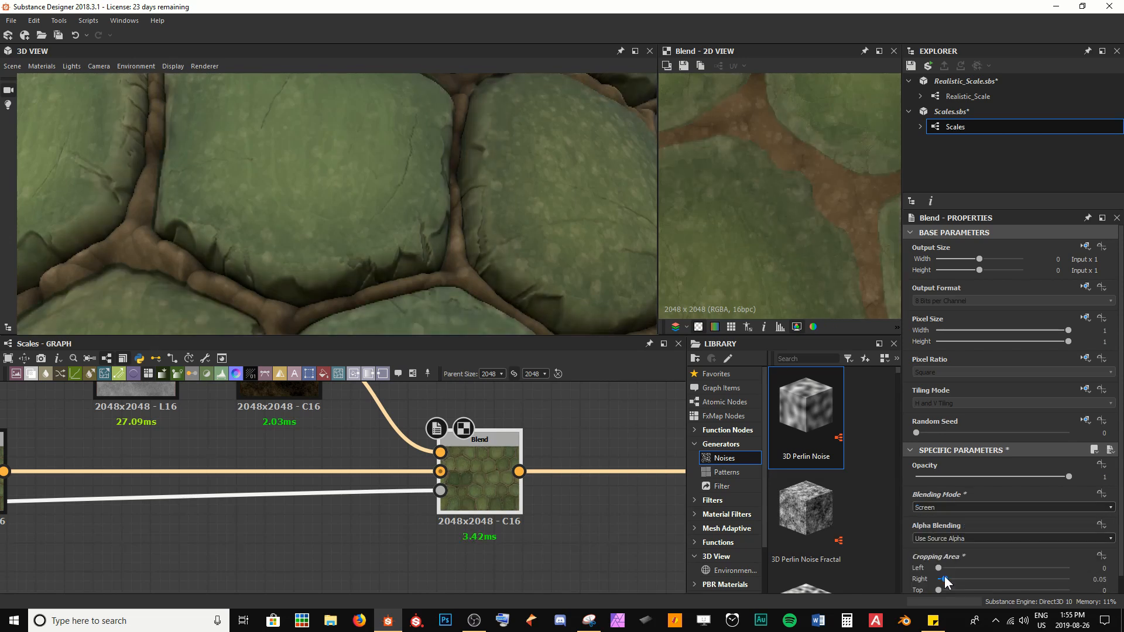
pyautogui.moveTo(944, 581); pyautogui.dragTo(936, 549)
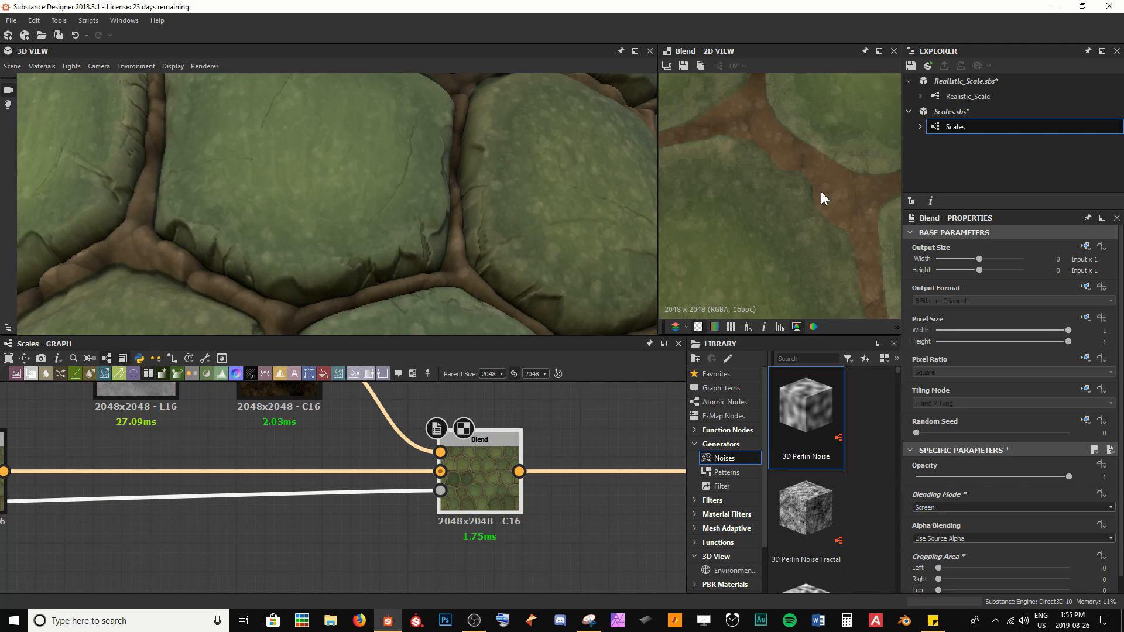
# Step: Set the new Blend node's opacity to 0.3
pyautogui.moveTo(780, 185); pyautogui.dragTo(793, 245, button='middle')
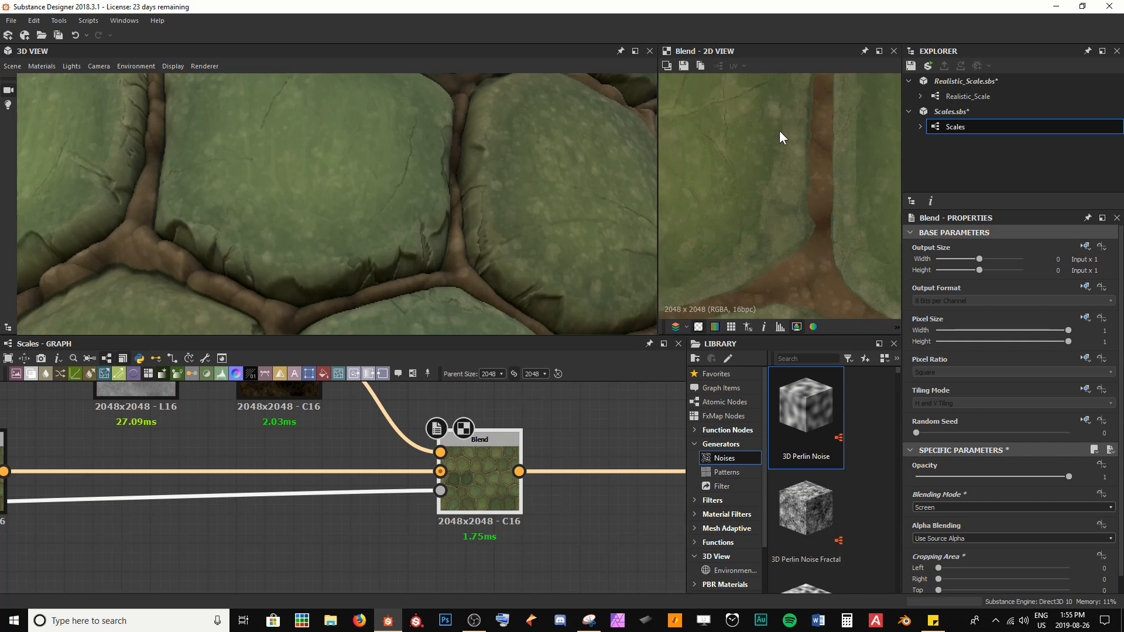
pyautogui.moveTo(205, 252); pyautogui.dragTo(386, 293, button='middle')
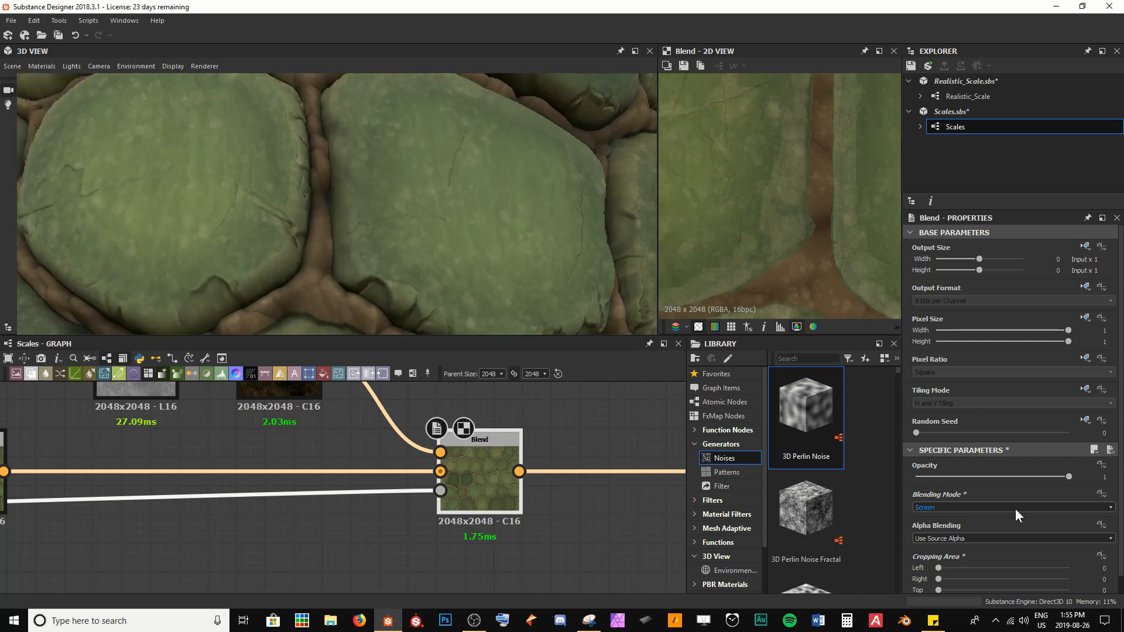
pyautogui.moveTo(1068, 478); pyautogui.dragTo(962, 475)
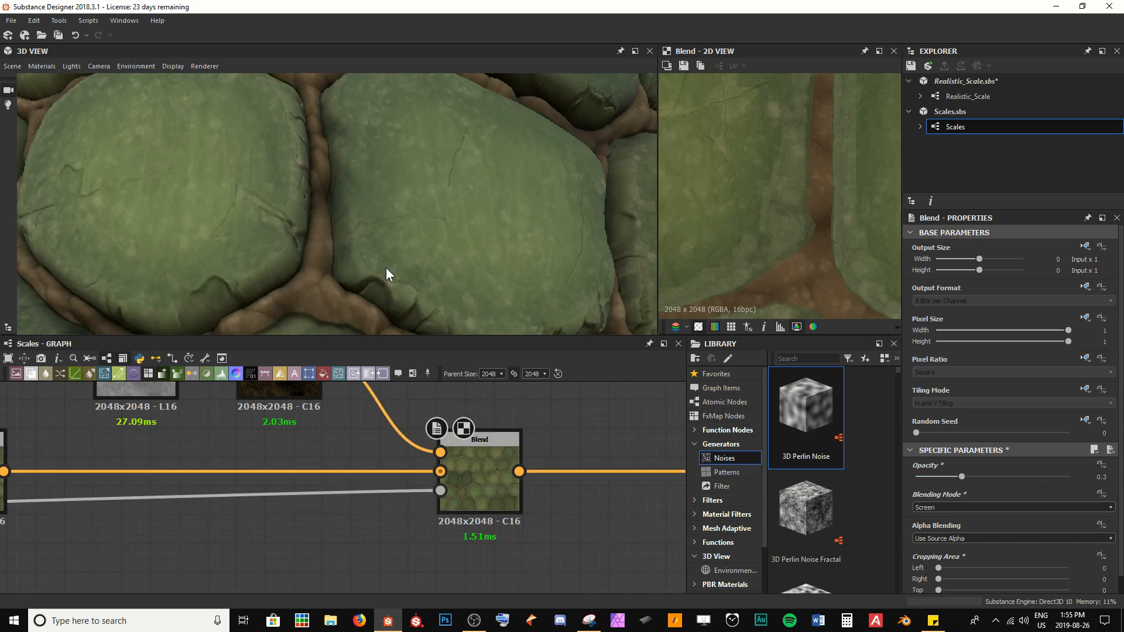
pyautogui.scroll(-3, 360, 247)
pyautogui.moveTo(367, 264)
pyautogui.mouseDown()
pyautogui.moveTo(353, 267)
pyautogui.moveTo(410, 265)
pyautogui.moveTo(319, 252)
pyautogui.moveTo(374, 256)
pyautogui.mouseUp()
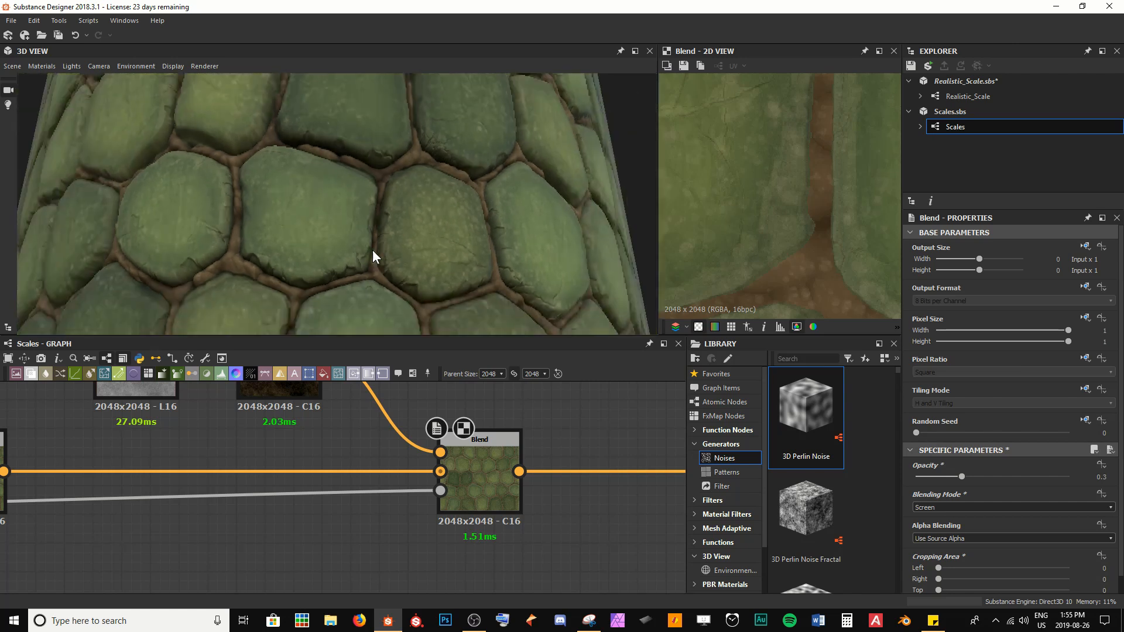
pyautogui.scroll(-5, 372, 250)
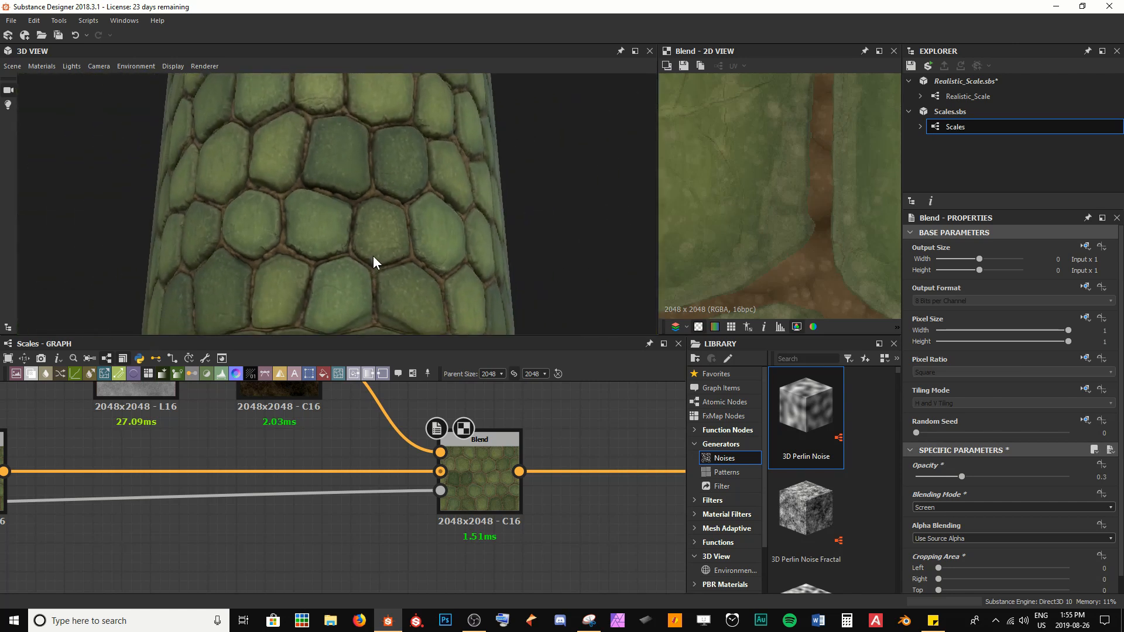
# Step: Move the Base Colour output node aside and insert a Sharpen node between the Blend and the output
pyautogui.moveTo(600, 496); pyautogui.dragTo(306, 496, button='middle')
pyautogui.scroll(-2, 445, 502)
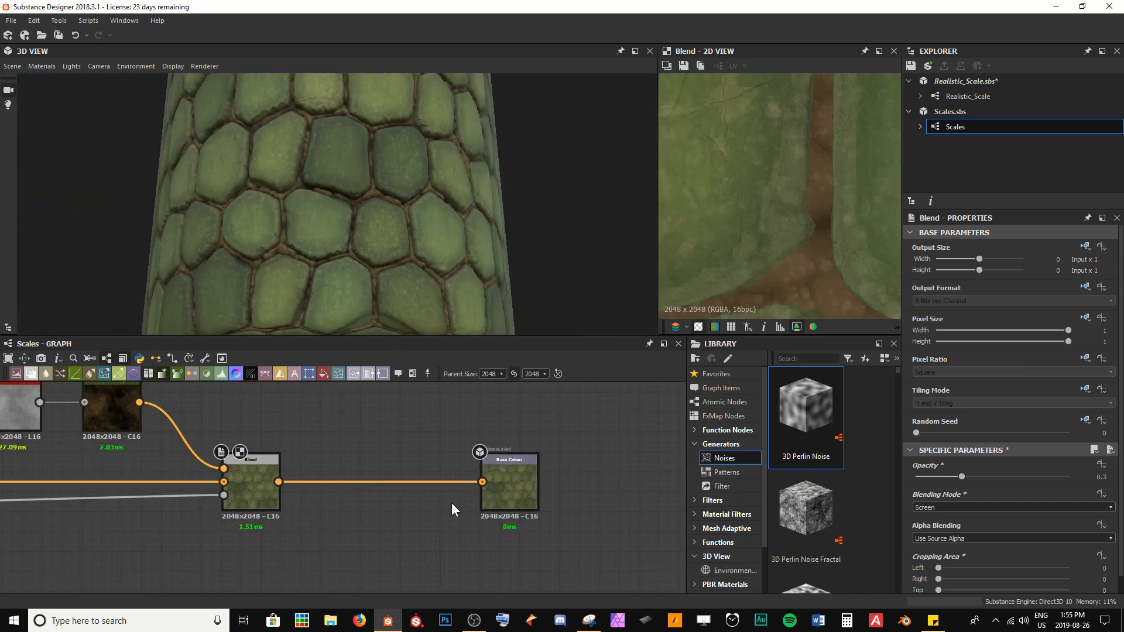
pyautogui.moveTo(508, 490); pyautogui.dragTo(581, 492)
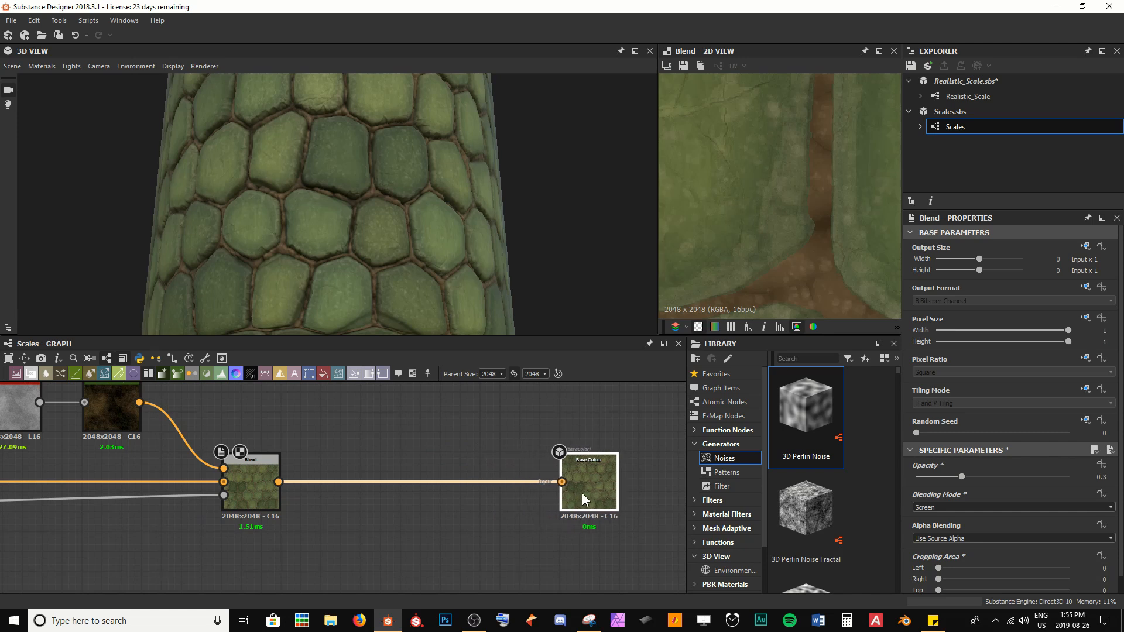
pyautogui.scroll(2, 408, 229)
pyautogui.scroll(-3, 755, 186)
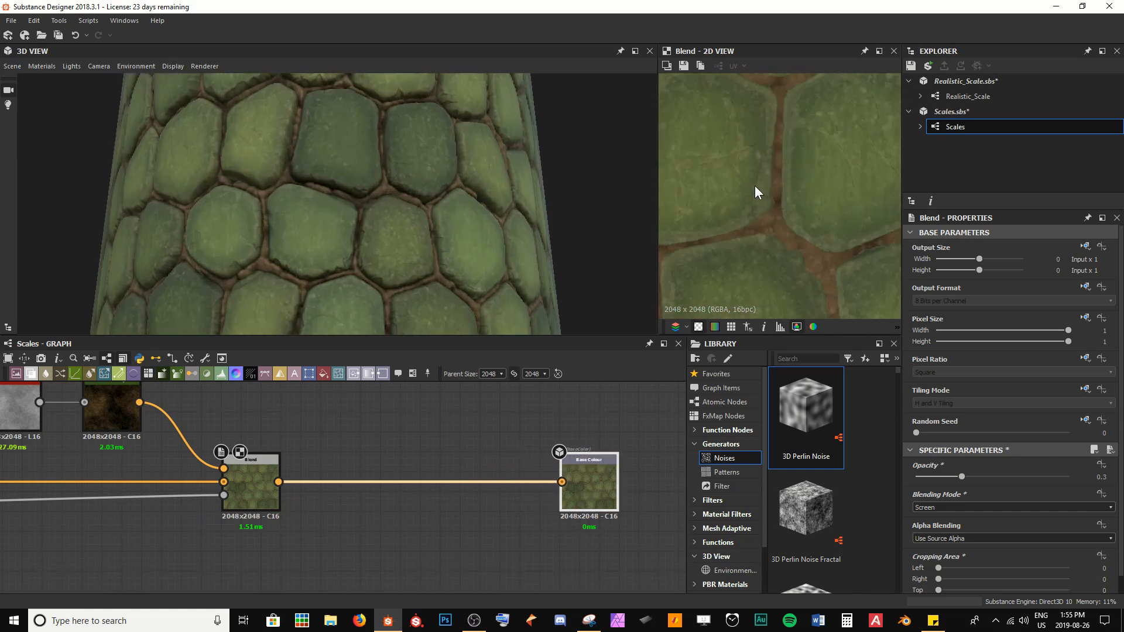
pyautogui.scroll(5, 796, 201)
pyautogui.scroll(-1, 793, 235)
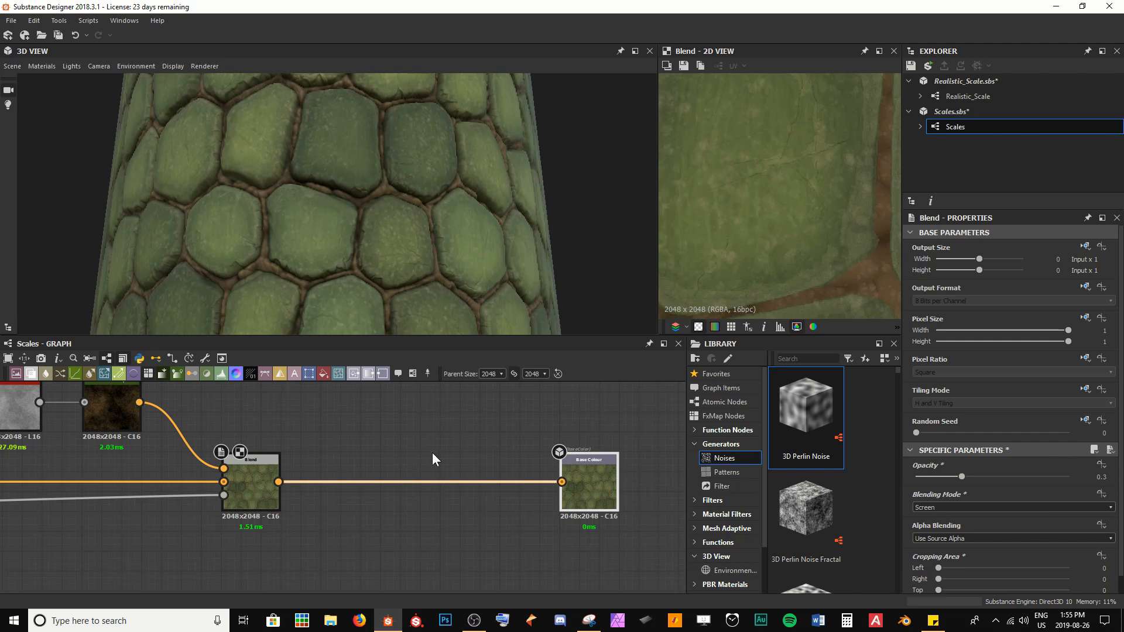
pyautogui.press('space')
pyautogui.write('sh')
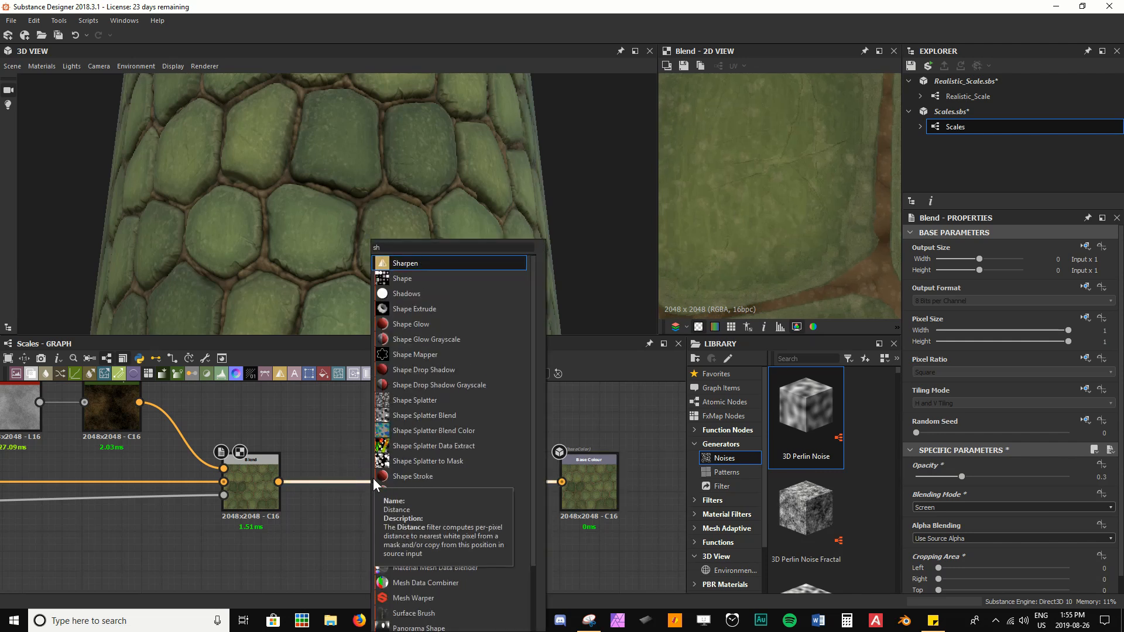
pyautogui.press('Return')
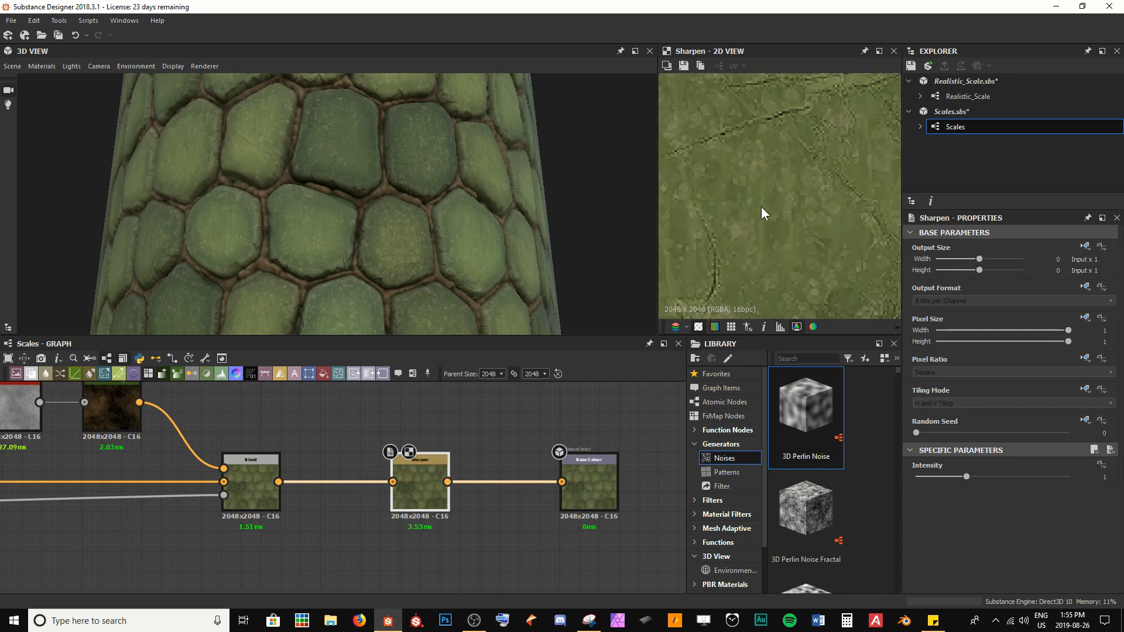
# Step: Compare the Sharpen result at intensity 0 and 1 in the 2D and 3D previews
pyautogui.scroll(2, 761, 206)
pyautogui.moveTo(967, 476); pyautogui.dragTo(890, 479)
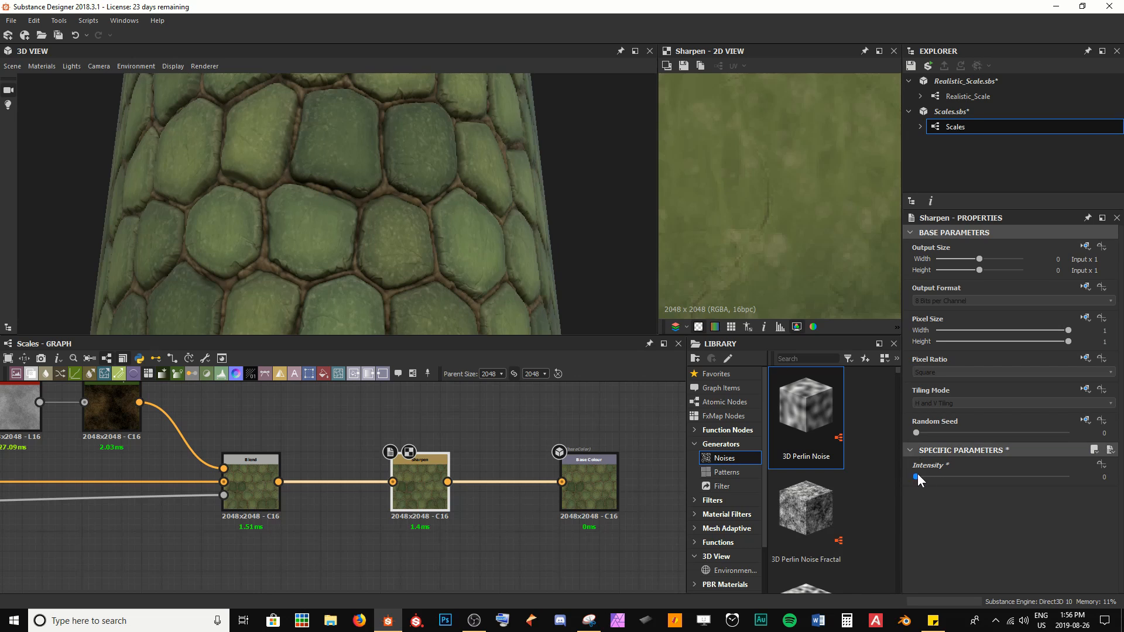
pyautogui.click(917, 475)
pyautogui.write('1')
pyautogui.press('Return')
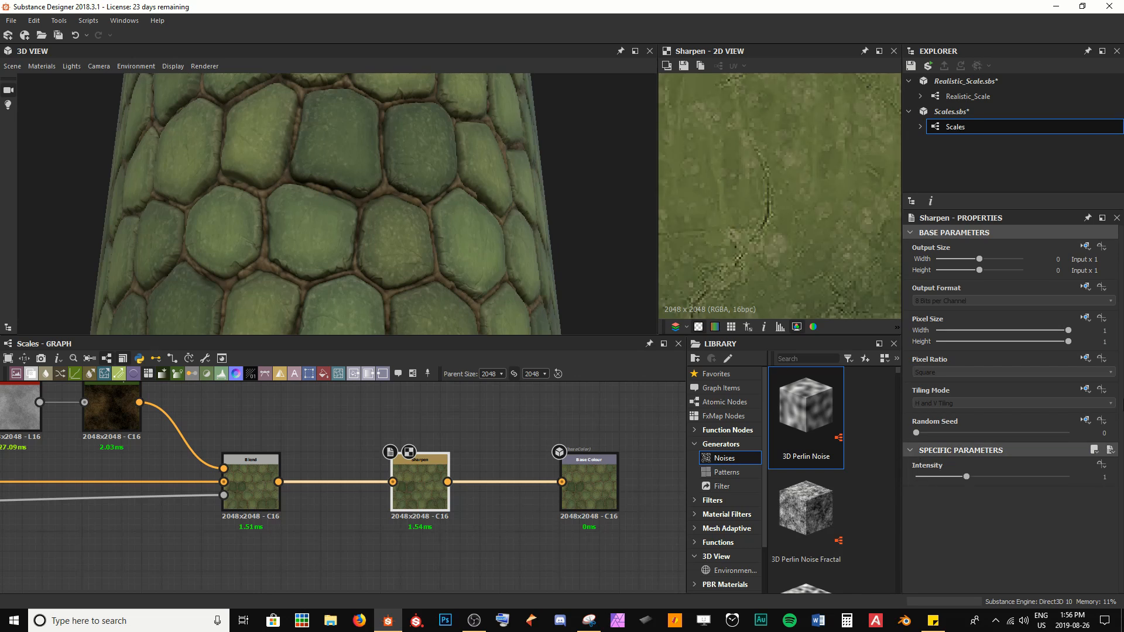
pyautogui.scroll(-5, 746, 208)
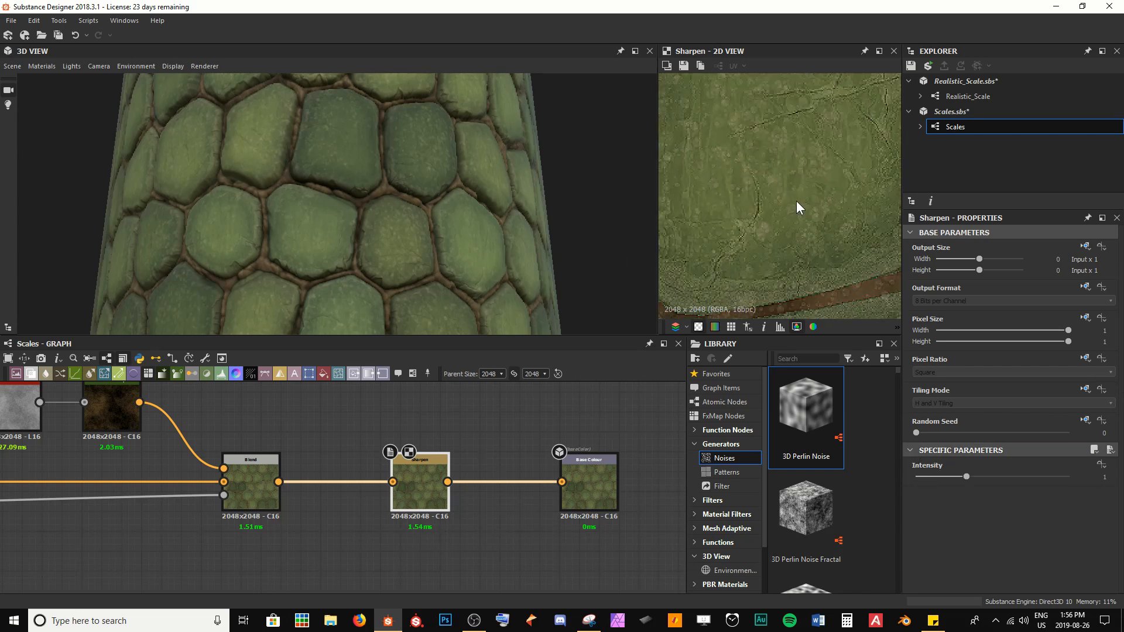
pyautogui.moveTo(796, 204); pyautogui.dragTo(818, 121, button='middle')
pyautogui.moveTo(834, 217); pyautogui.dragTo(837, 283, button='middle')
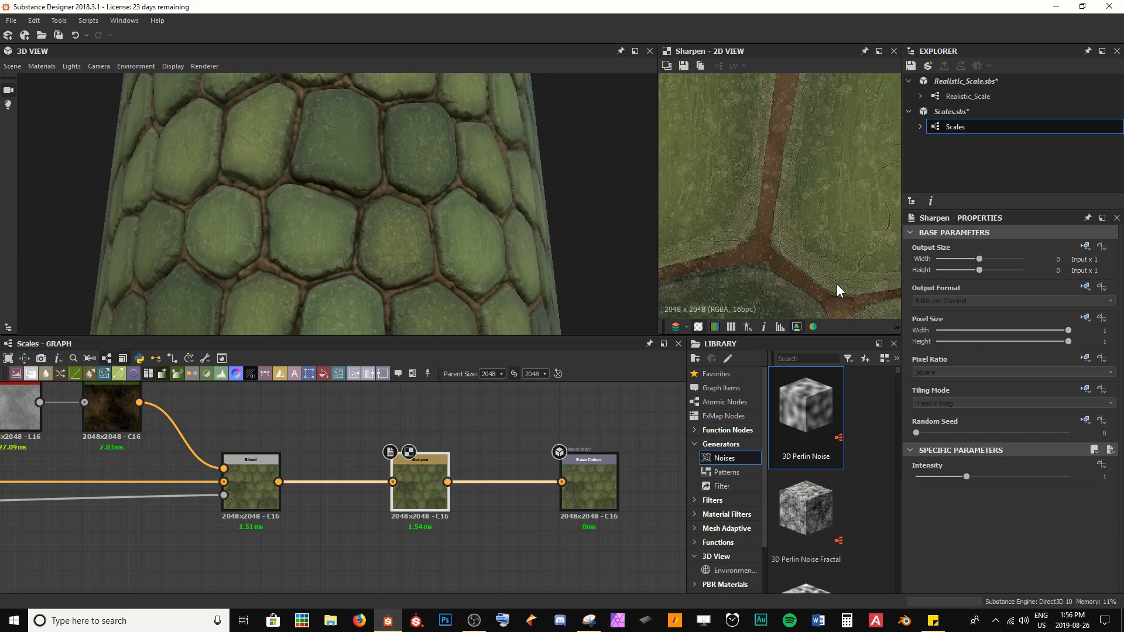
pyautogui.scroll(6, 317, 195)
pyautogui.moveTo(325, 209); pyautogui.dragTo(335, 220)
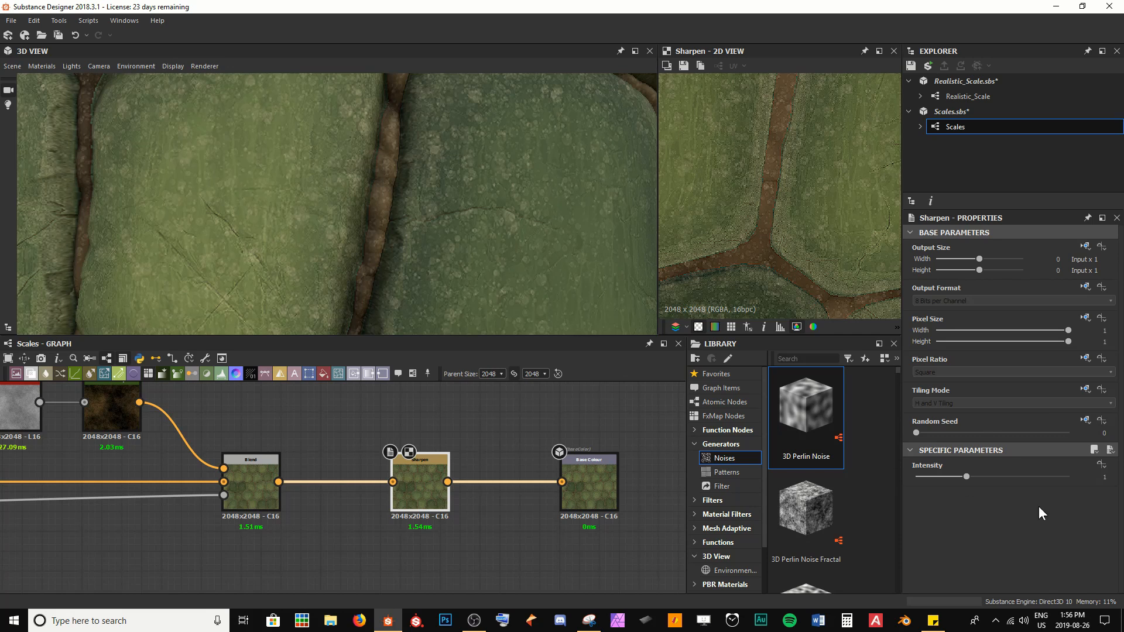
# Step: Set the Sharpen node's intensity to 0.5
pyautogui.moveTo(968, 473); pyautogui.dragTo(954, 472)
pyautogui.scroll(3, 812, 184)
pyautogui.moveTo(812, 184); pyautogui.dragTo(747, 158, button='middle')
pyautogui.scroll(2, 803, 153)
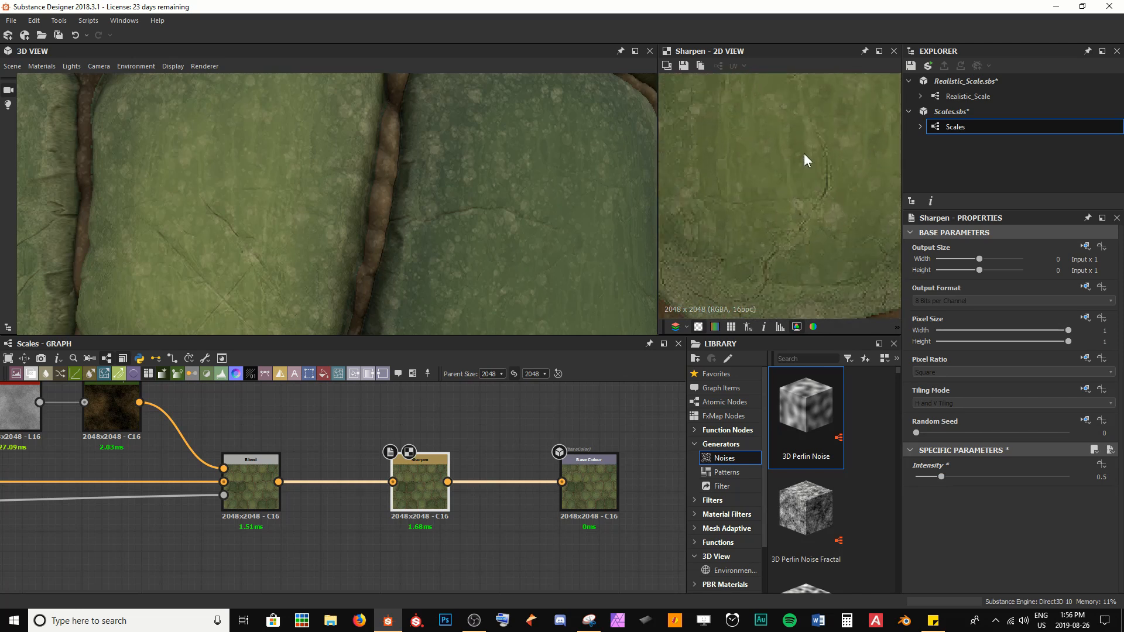
pyautogui.moveTo(806, 233); pyautogui.dragTo(815, 221, button='middle')
pyautogui.click(540, 422)
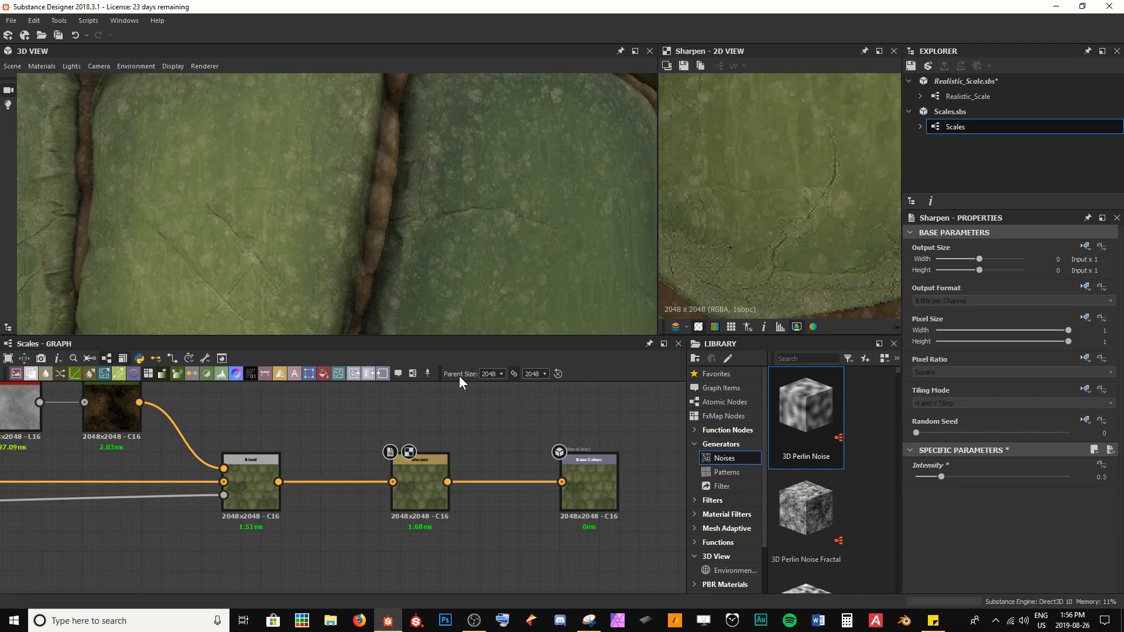
pyautogui.scroll(-4, 289, 153)
pyautogui.moveTo(289, 154)
pyautogui.mouseDown()
pyautogui.moveTo(318, 181)
pyautogui.moveTo(295, 164)
pyautogui.mouseUp()
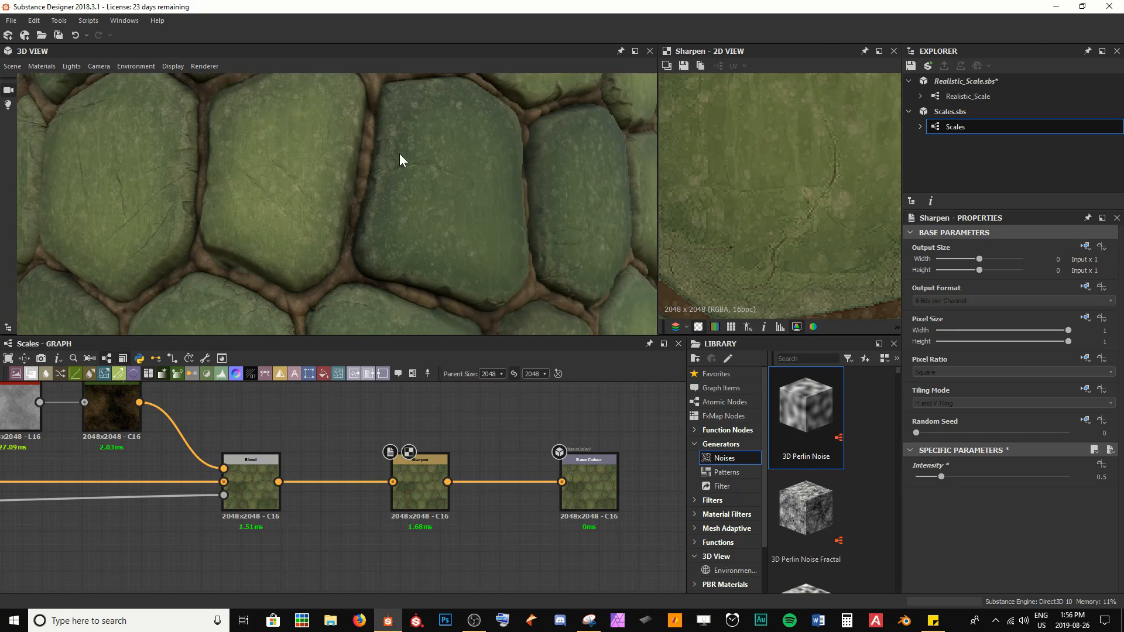
pyautogui.scroll(-6, 462, 227)
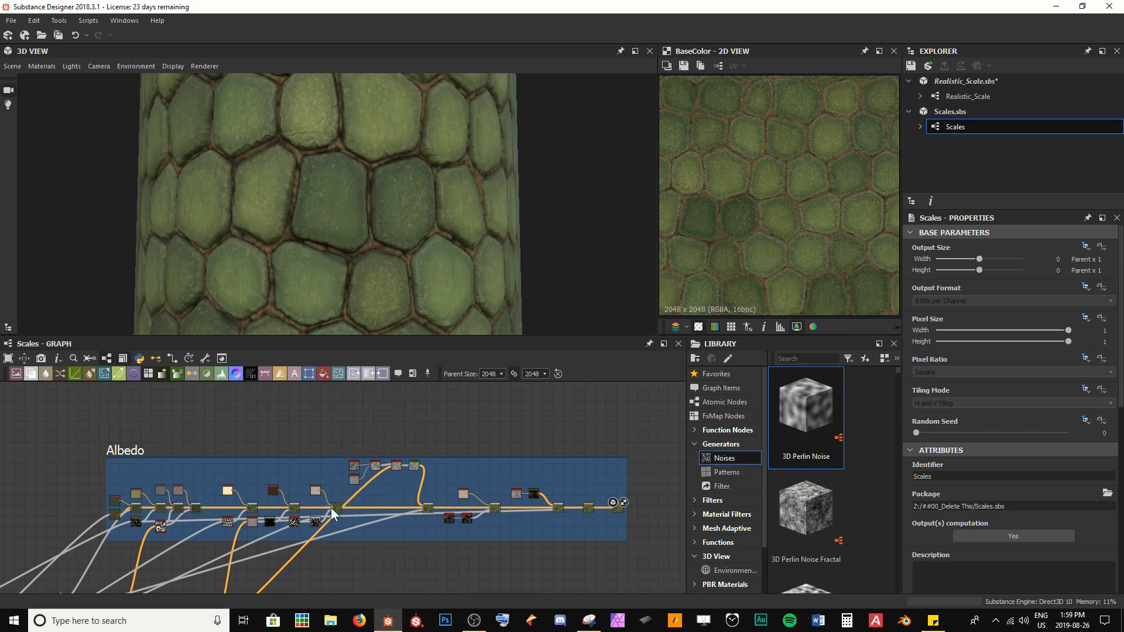
# Step: Lower the grey Uniform Color node feeding an output to a luminance of 0.16
pyautogui.moveTo(342, 526); pyautogui.dragTo(399, 431, button='middle')
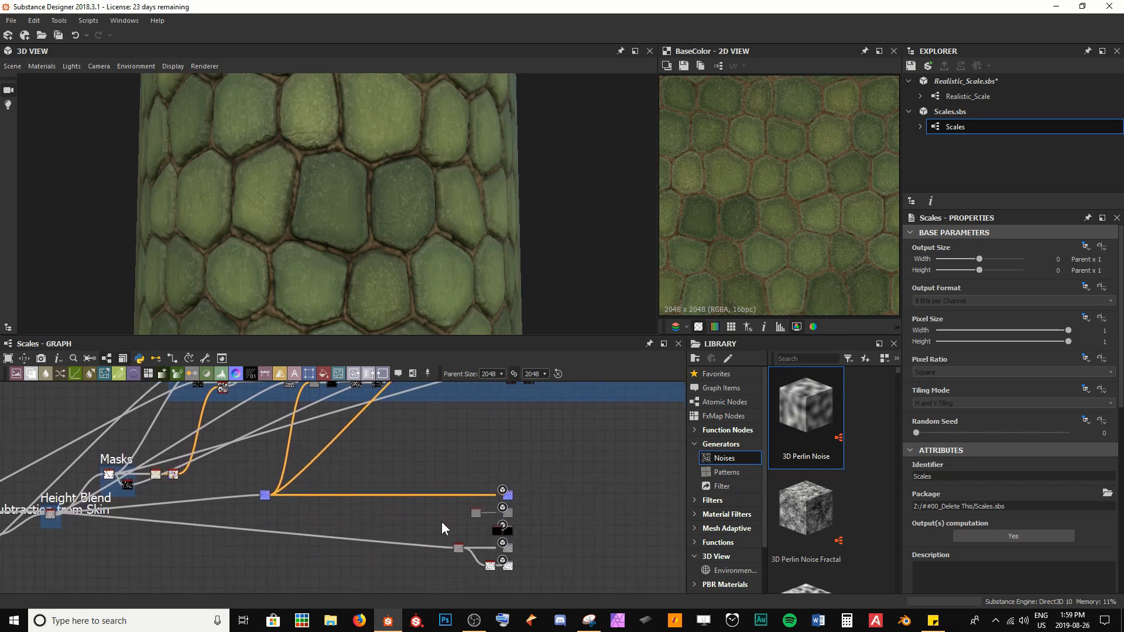
pyautogui.scroll(5, 442, 520)
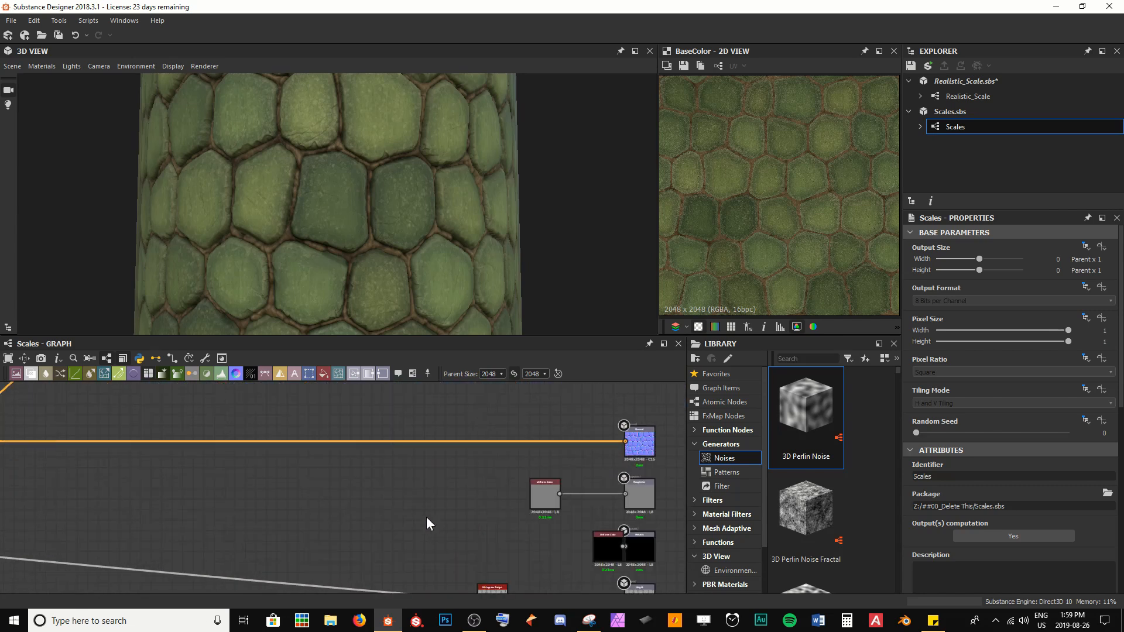
pyautogui.click(556, 507)
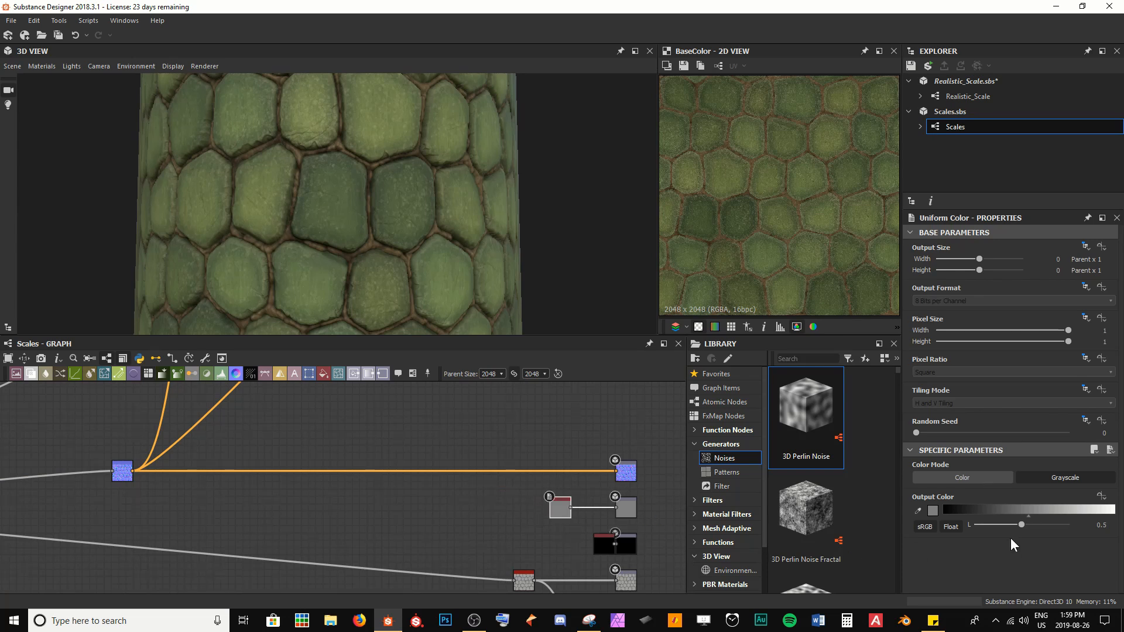
pyautogui.moveTo(1015, 526); pyautogui.dragTo(990, 528)
pyautogui.scroll(5, 477, 288)
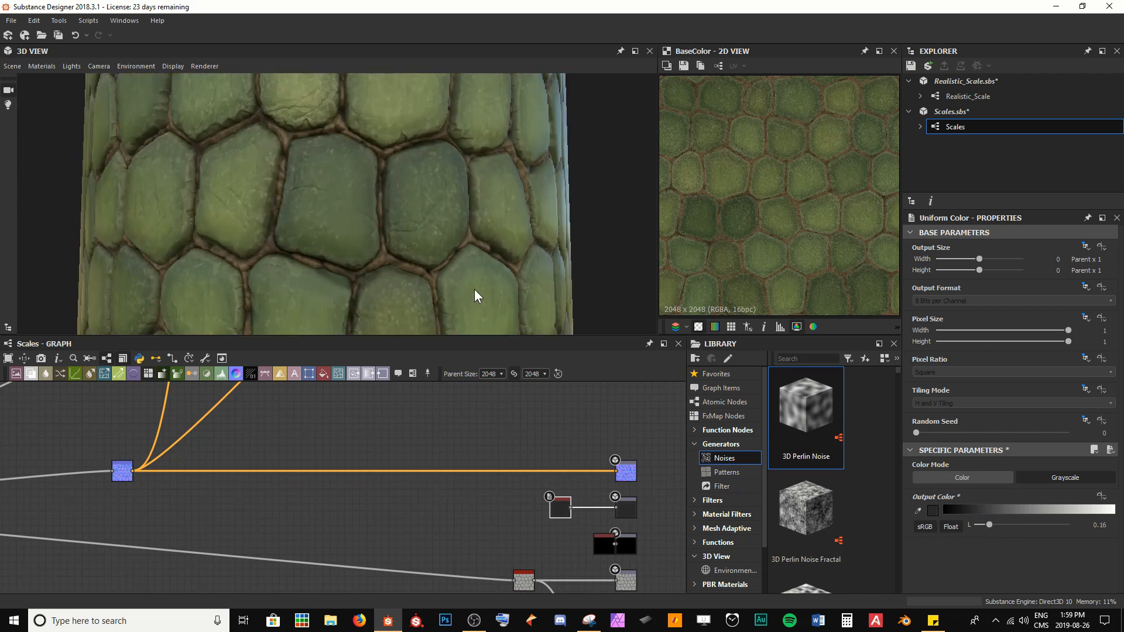
pyautogui.keyDown('ctrl'); pyautogui.keyDown('shift'); pyautogui.moveTo(410, 281); pyautogui.dragTo(456, 287, button='right'); pyautogui.keyUp('shift'); pyautogui.keyUp('ctrl')
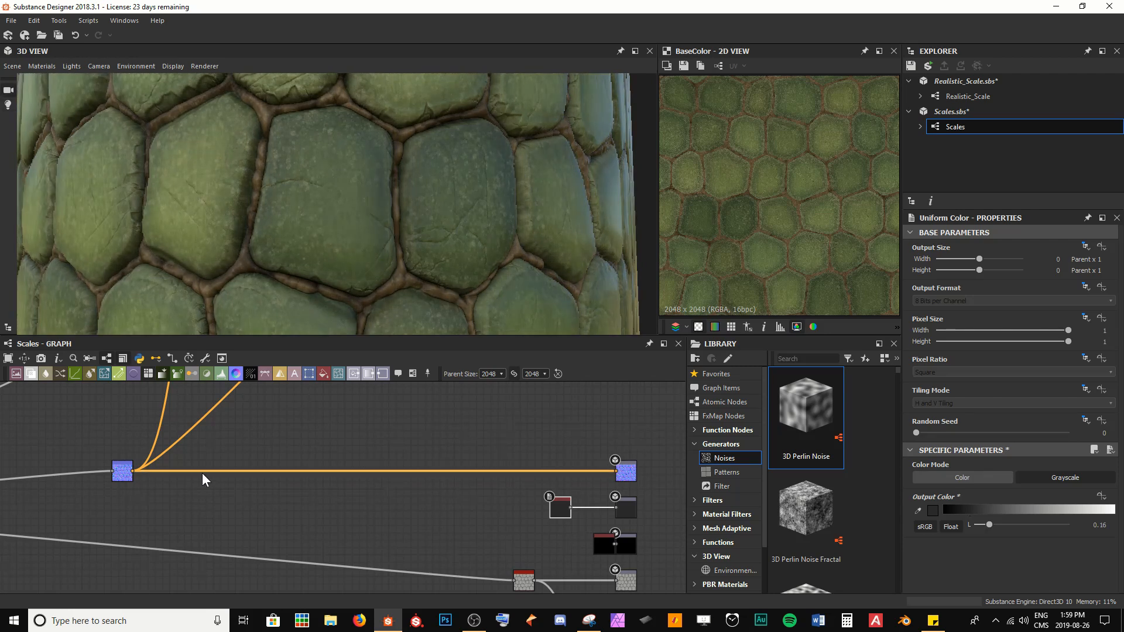
# Step: Add a Fractal Sum Base noise node above the Normal node and save the package
pyautogui.moveTo(139, 474); pyautogui.dragTo(309, 523, button='middle')
pyautogui.scroll(4, 336, 522)
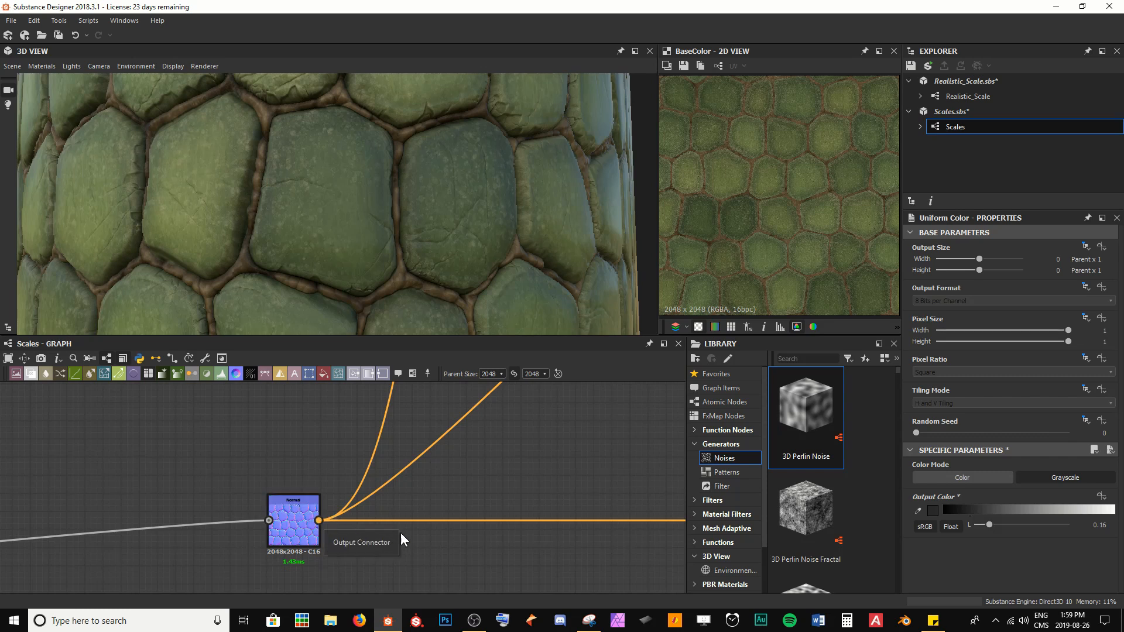
pyautogui.moveTo(524, 503); pyautogui.dragTo(446, 510, button='middle')
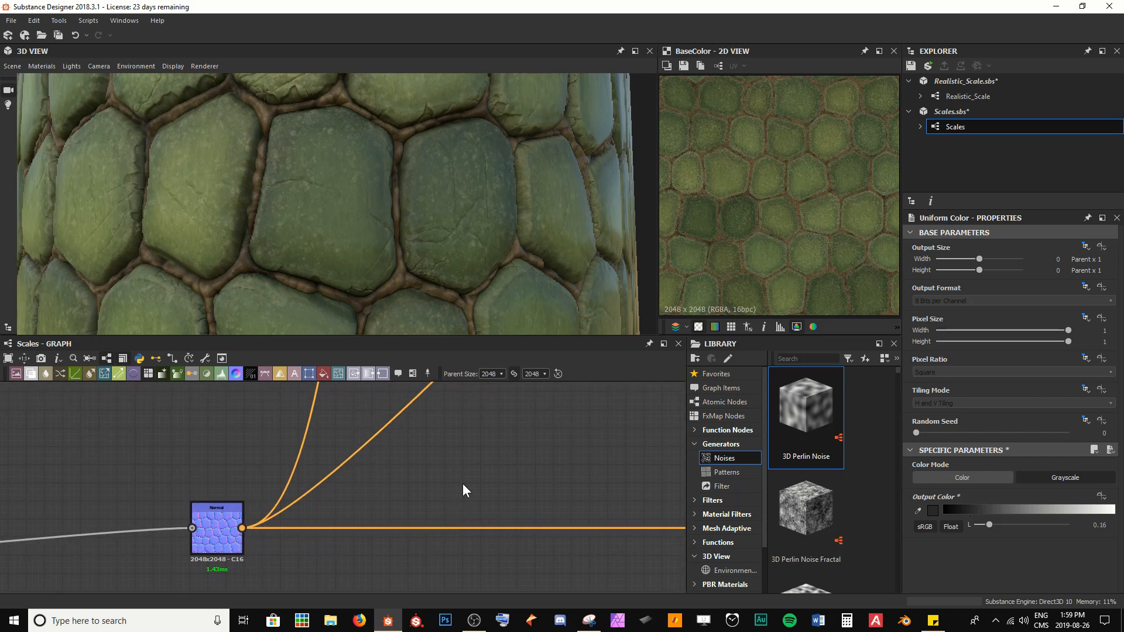
pyautogui.press('space')
pyautogui.write('fract')
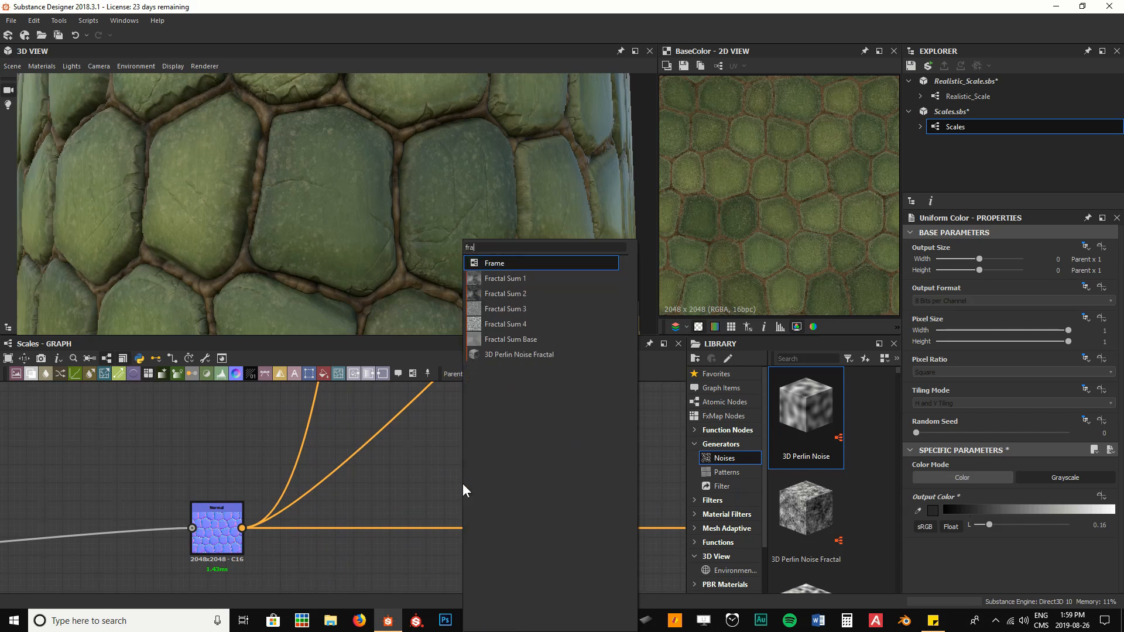
pyautogui.press('Down')
pyautogui.press('Down')
pyautogui.press('Down')
pyautogui.press('Down')
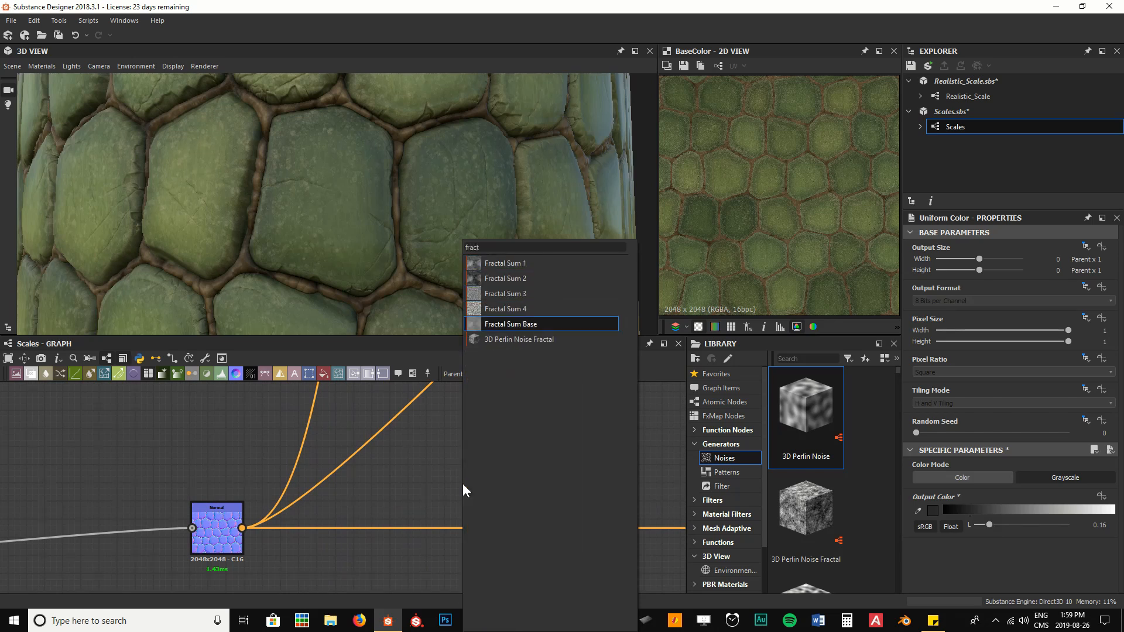
pyautogui.press('Return')
pyautogui.moveTo(462, 484); pyautogui.dragTo(444, 429)
pyautogui.hotkey('ctrl', 's')
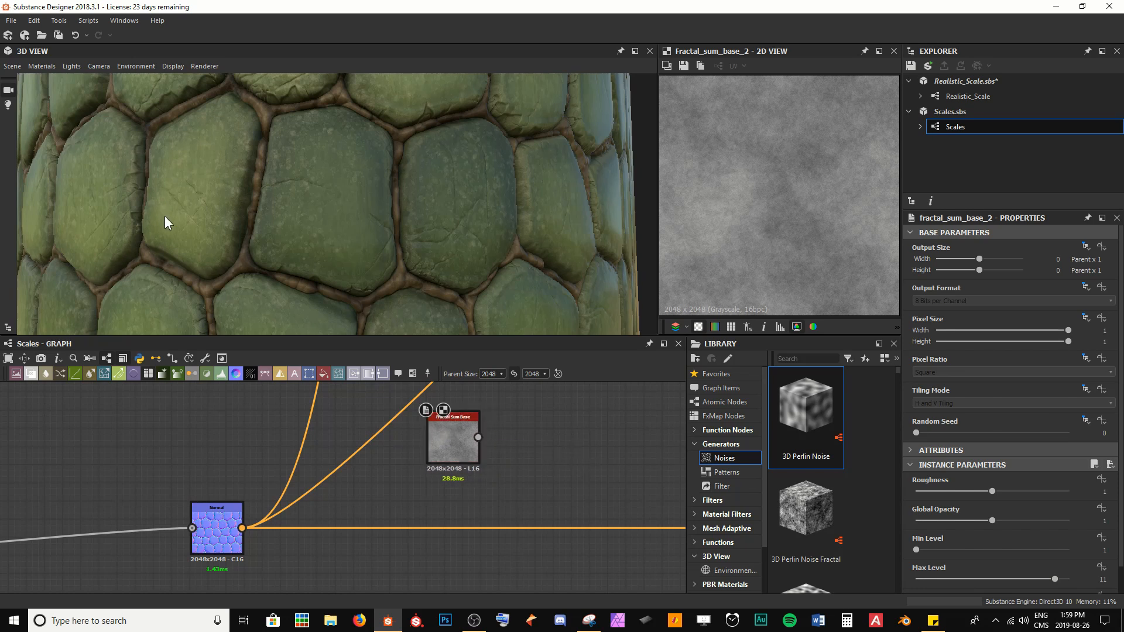
# Step: Add a Normal node after the Fractal Sum Base noise and set its alpha channel content to Force Alpha To 1
pyautogui.scroll(5, 165, 221)
pyautogui.scroll(2, 357, 244)
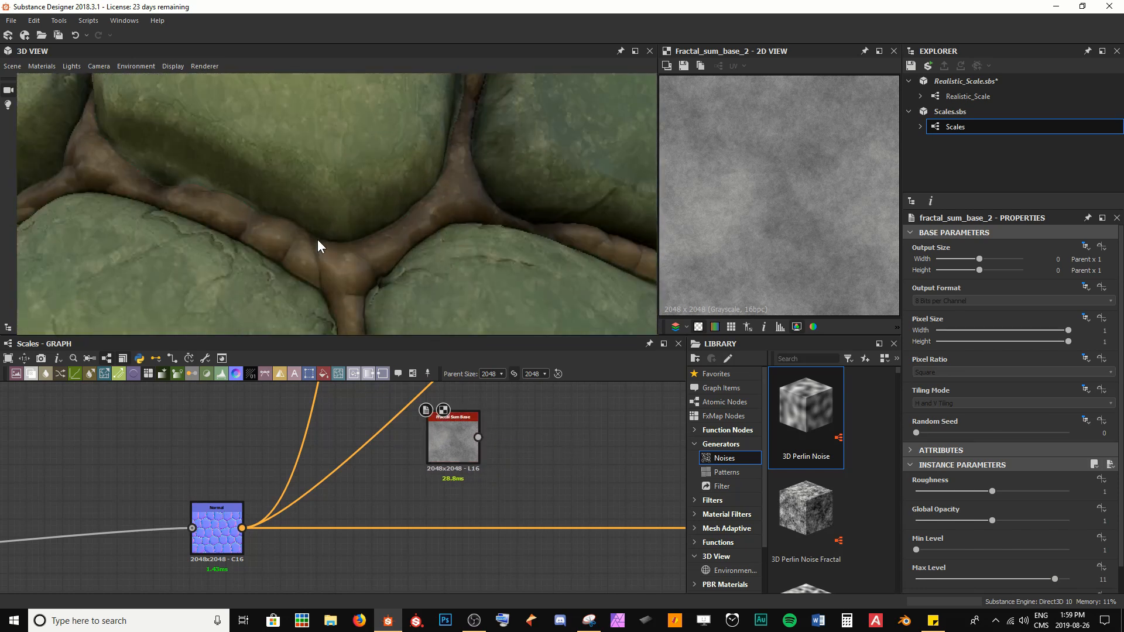
pyautogui.keyDown('ctrl'); pyautogui.keyDown('shift'); pyautogui.moveTo(382, 264); pyautogui.dragTo(412, 249, button='right'); pyautogui.keyUp('shift'); pyautogui.keyUp('ctrl')
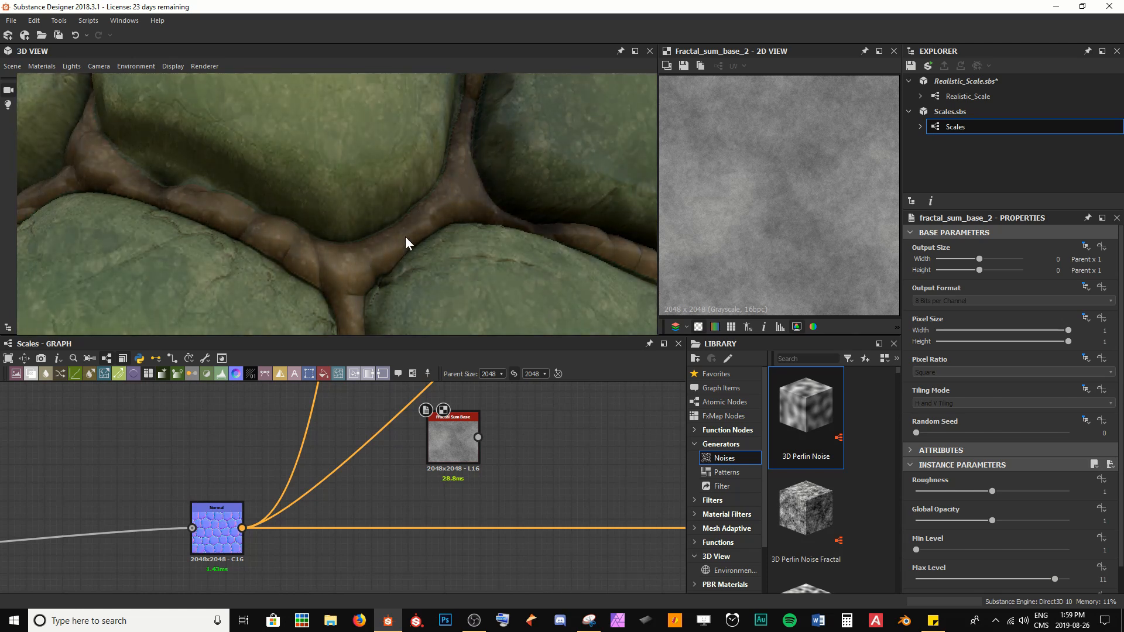
pyautogui.scroll(4, 778, 195)
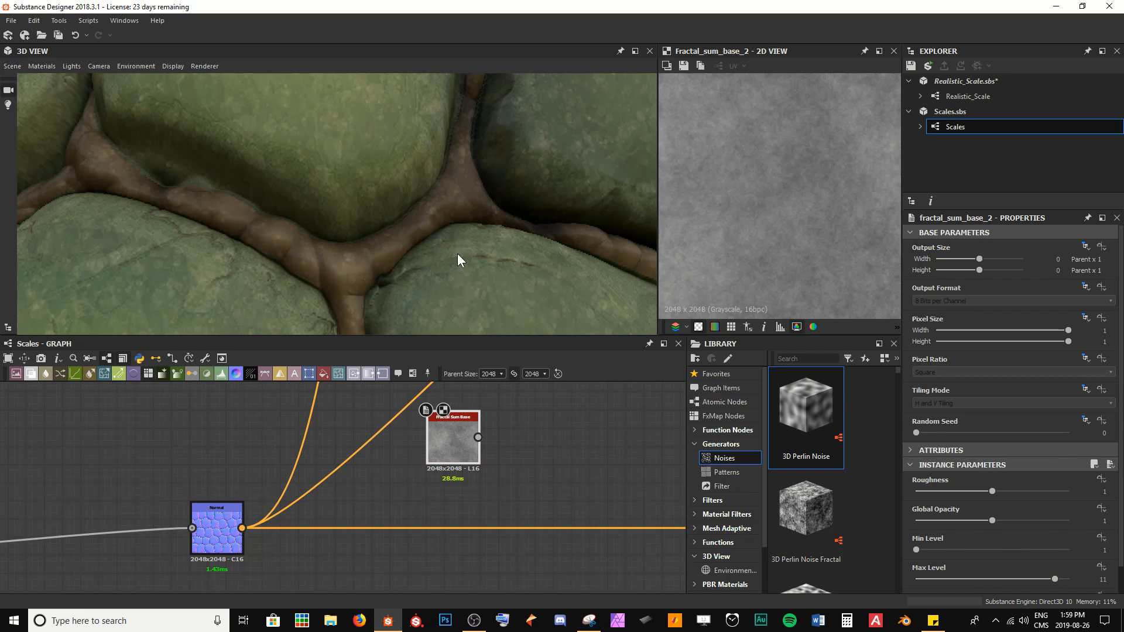
pyautogui.scroll(-3, 458, 254)
pyautogui.moveTo(458, 254); pyautogui.dragTo(462, 254)
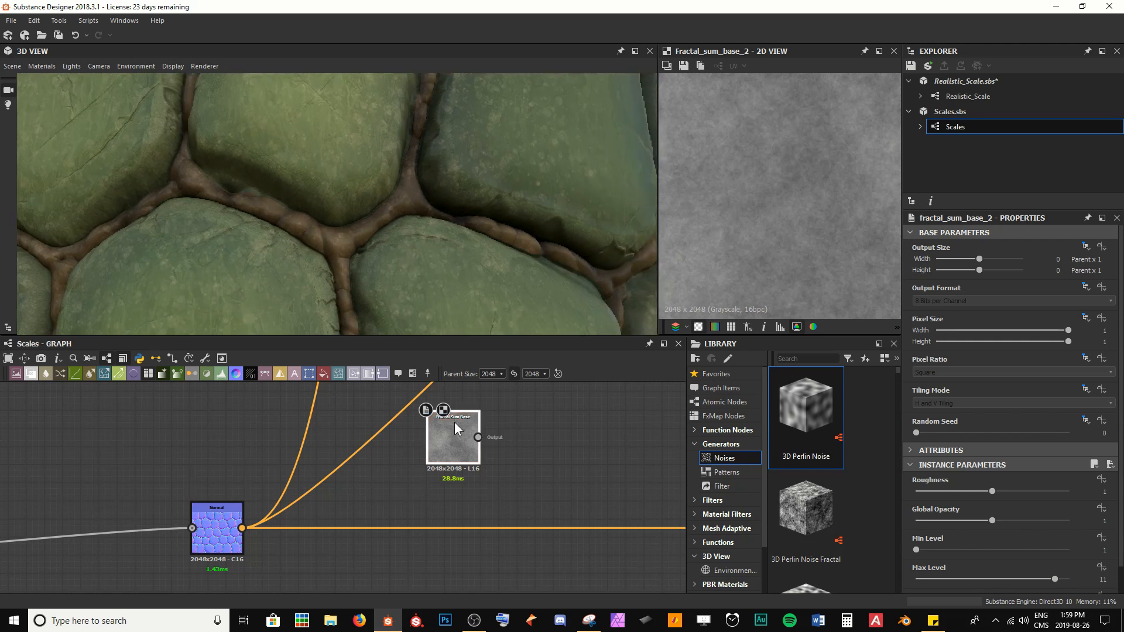
pyautogui.press('space')
pyautogui.write('nor')
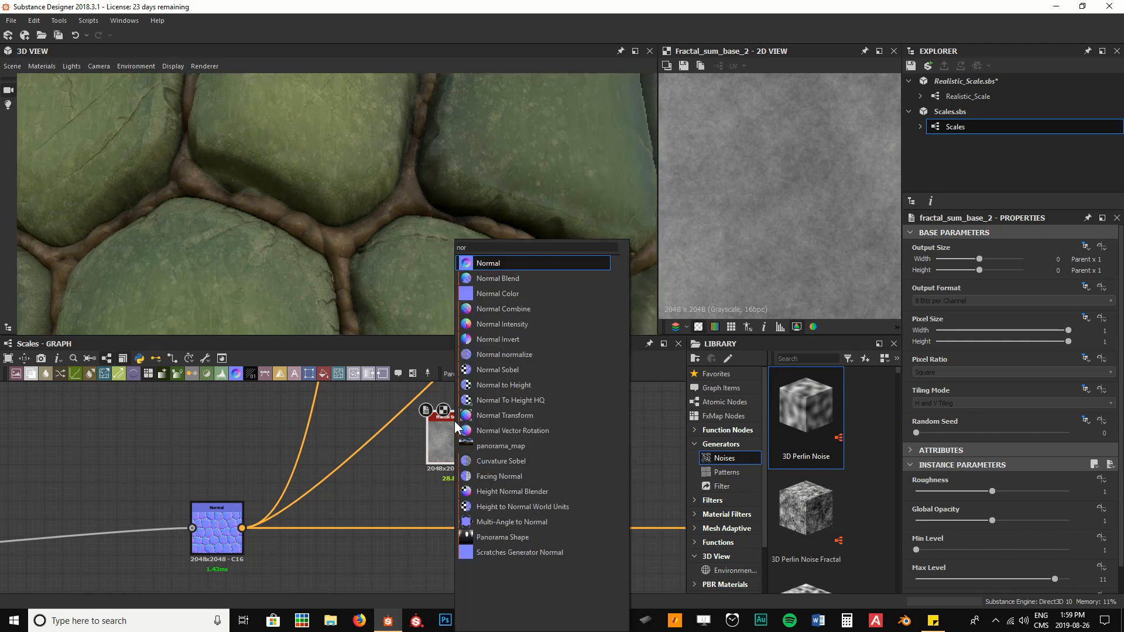
pyautogui.press('Return')
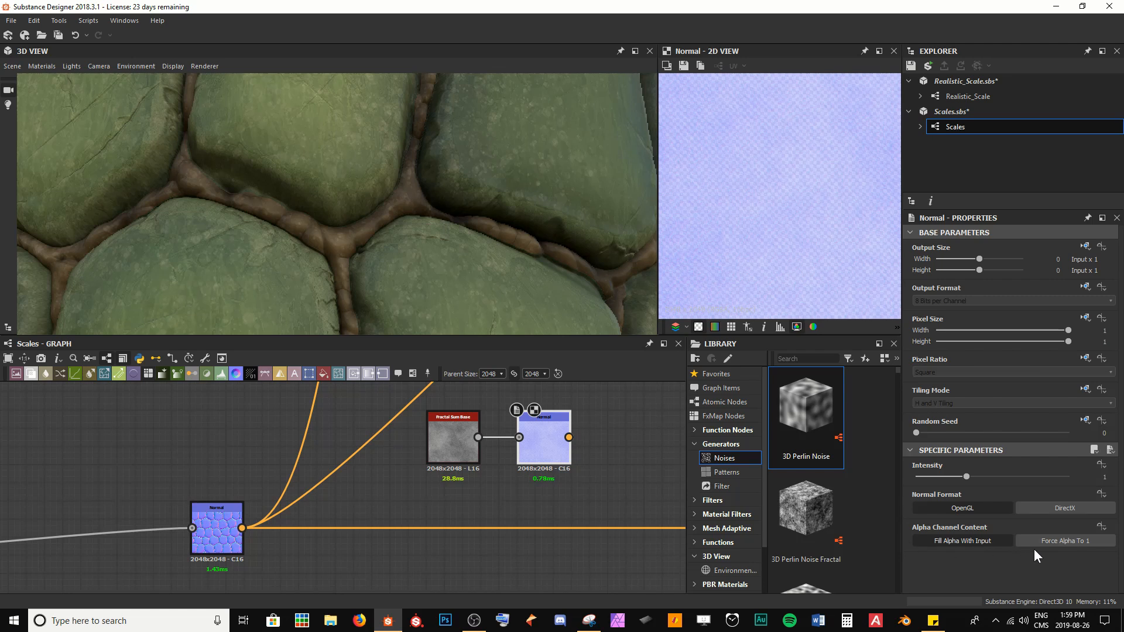
pyautogui.click(1040, 544)
# Step: Set the new Normal node's intensity to 10
pyautogui.moveTo(644, 497); pyautogui.dragTo(574, 497, button='middle')
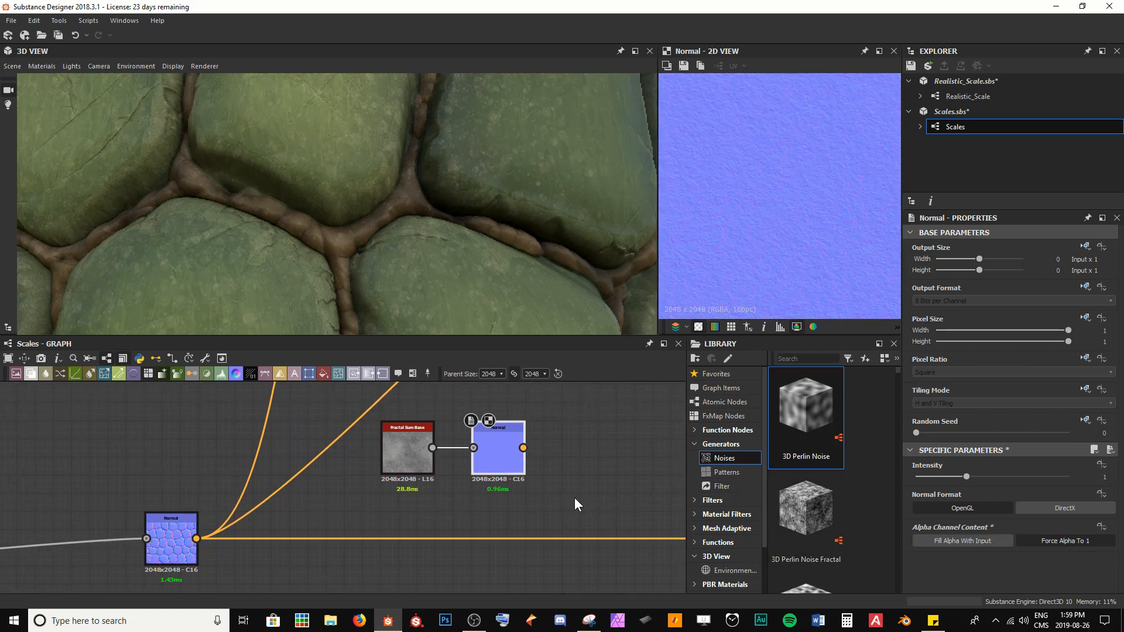
pyautogui.click(1024, 477)
pyautogui.write('10')
pyautogui.press('Return')
pyautogui.scroll(5, 813, 184)
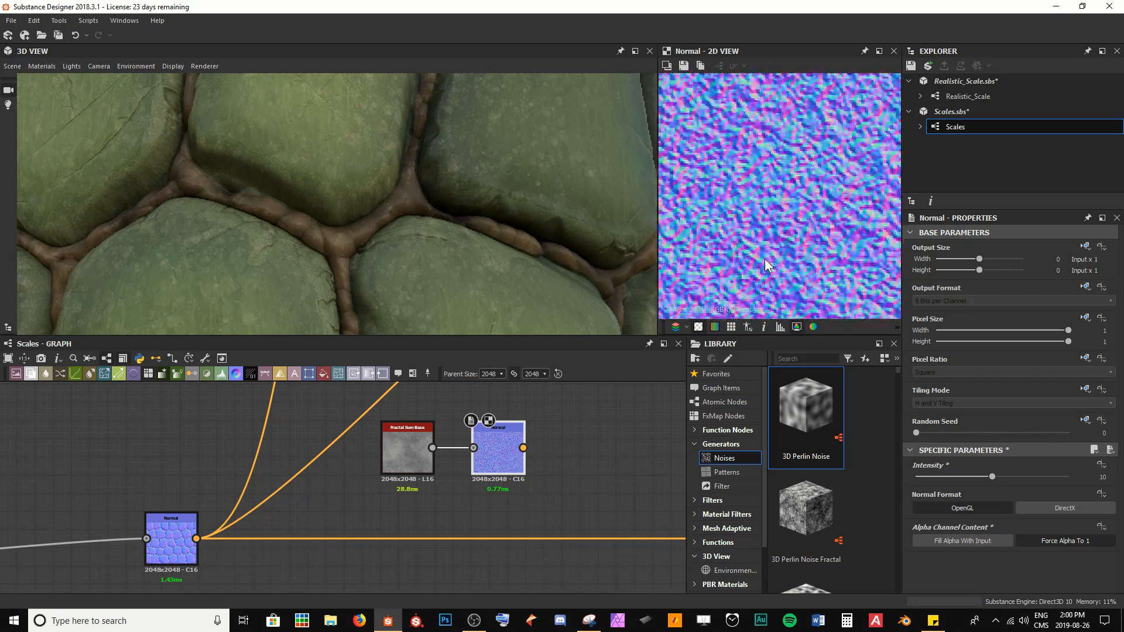
pyautogui.scroll(-5, 763, 234)
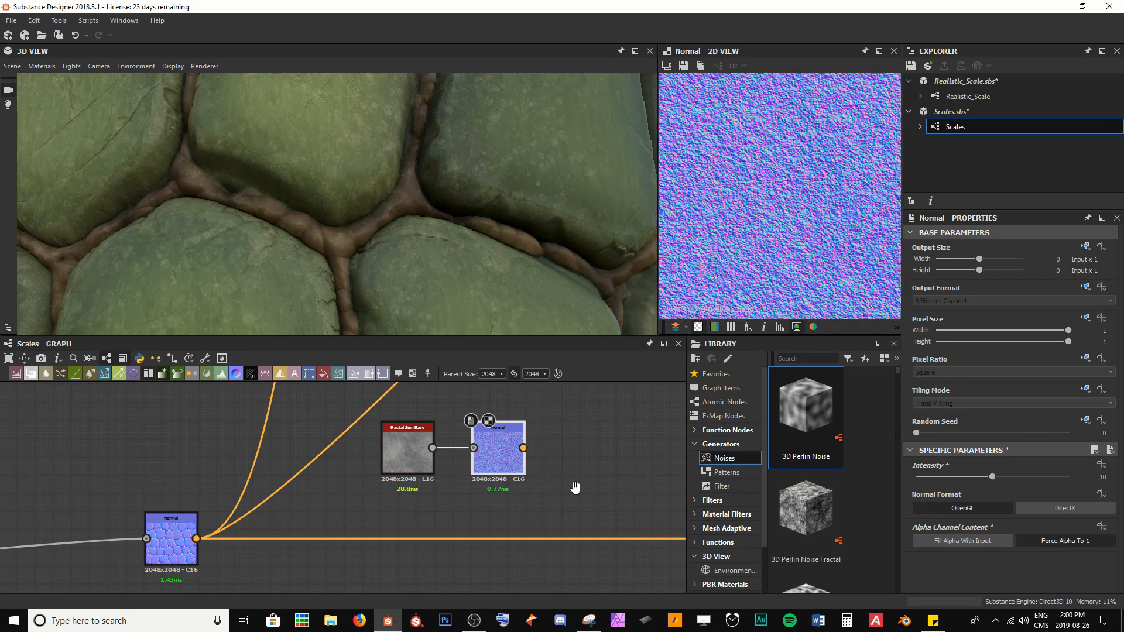
# Step: Add a Normal Blend node to the right of the new Normal node
pyautogui.moveTo(574, 486); pyautogui.dragTo(460, 484, button='middle')
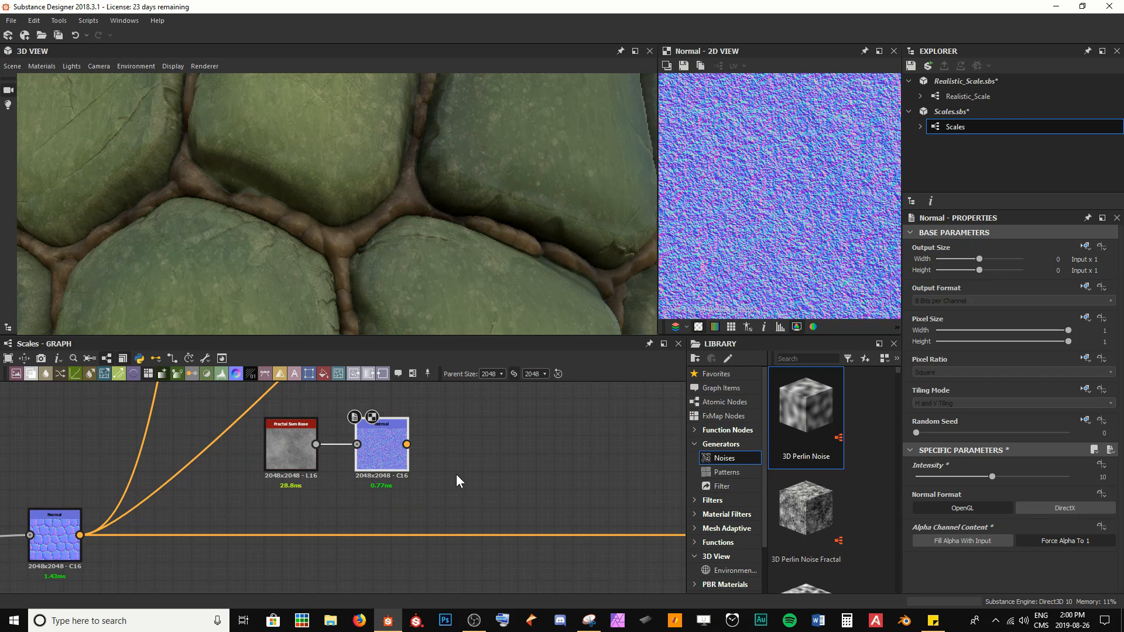
pyautogui.click(457, 475)
pyautogui.press('space')
pyautogui.write('norm')
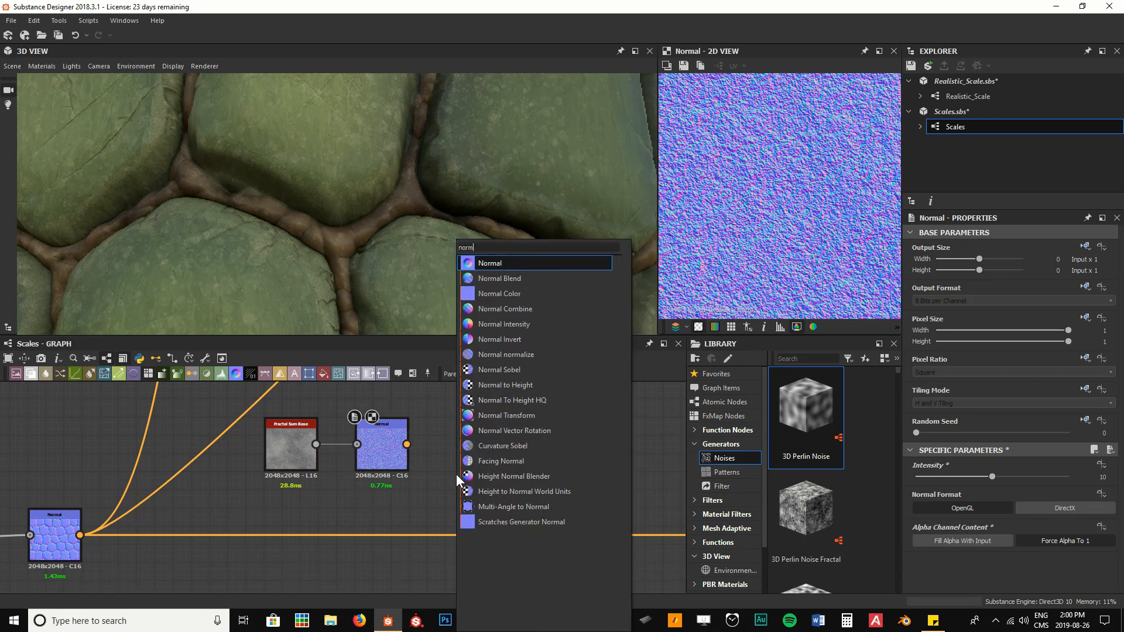
pyautogui.press('Down')
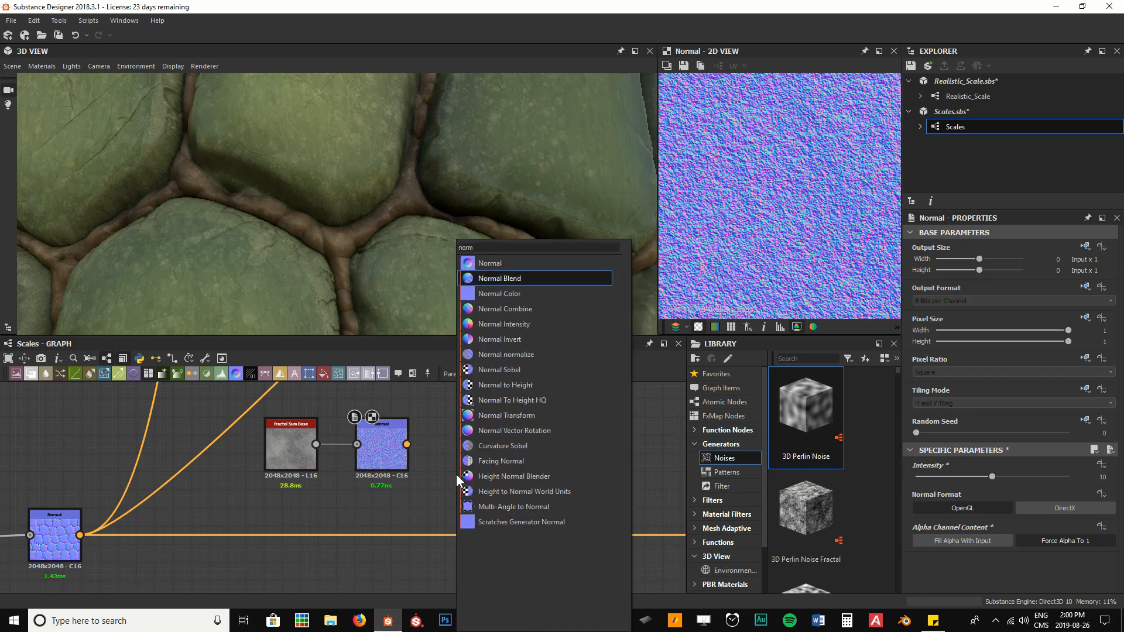
pyautogui.press('Return')
pyautogui.moveTo(486, 474); pyautogui.dragTo(494, 475)
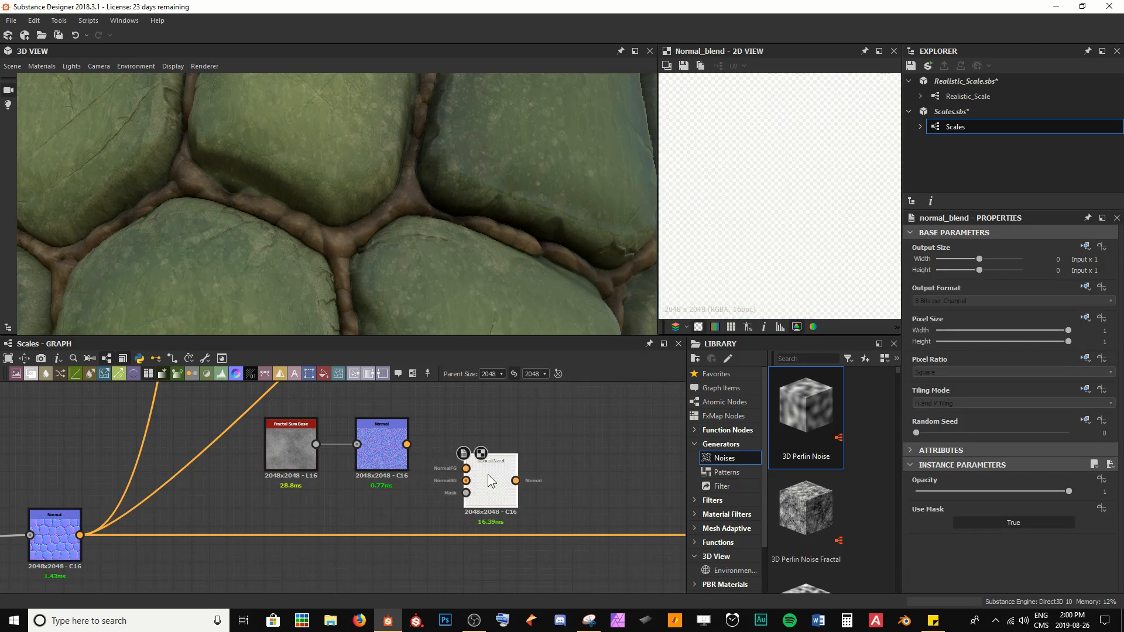
# Step: Blend the noise Normal over the original Normal node and route the Normal Blend result to the normal output
pyautogui.moveTo(267, 493); pyautogui.dragTo(300, 504, button='middle')
pyautogui.scroll(-1, 302, 505)
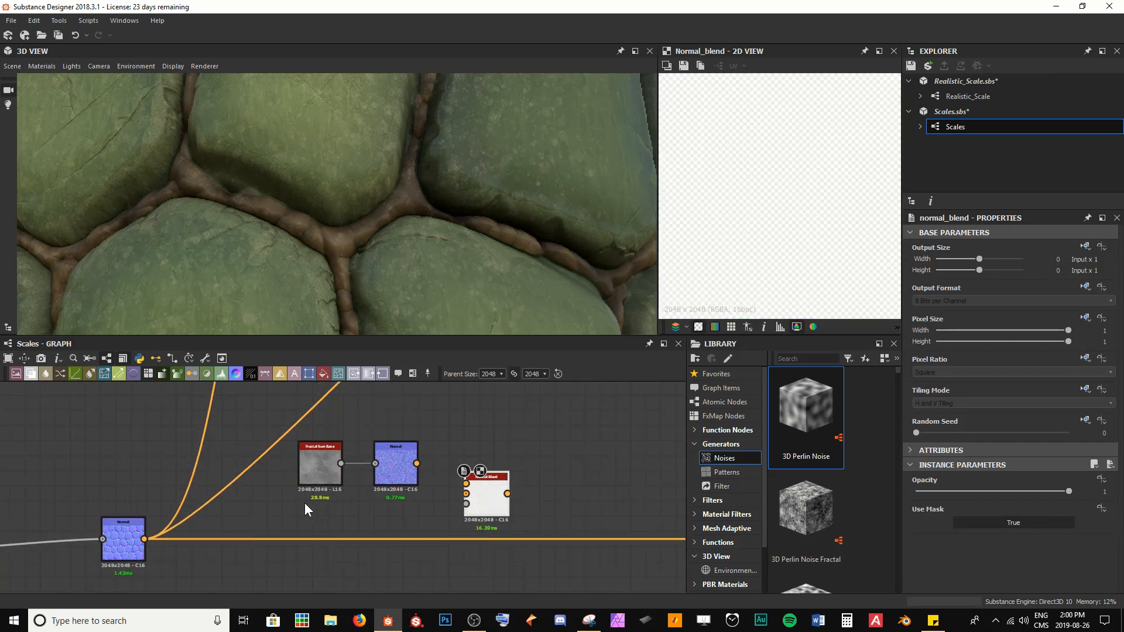
pyautogui.moveTo(144, 539); pyautogui.dragTo(486, 512)
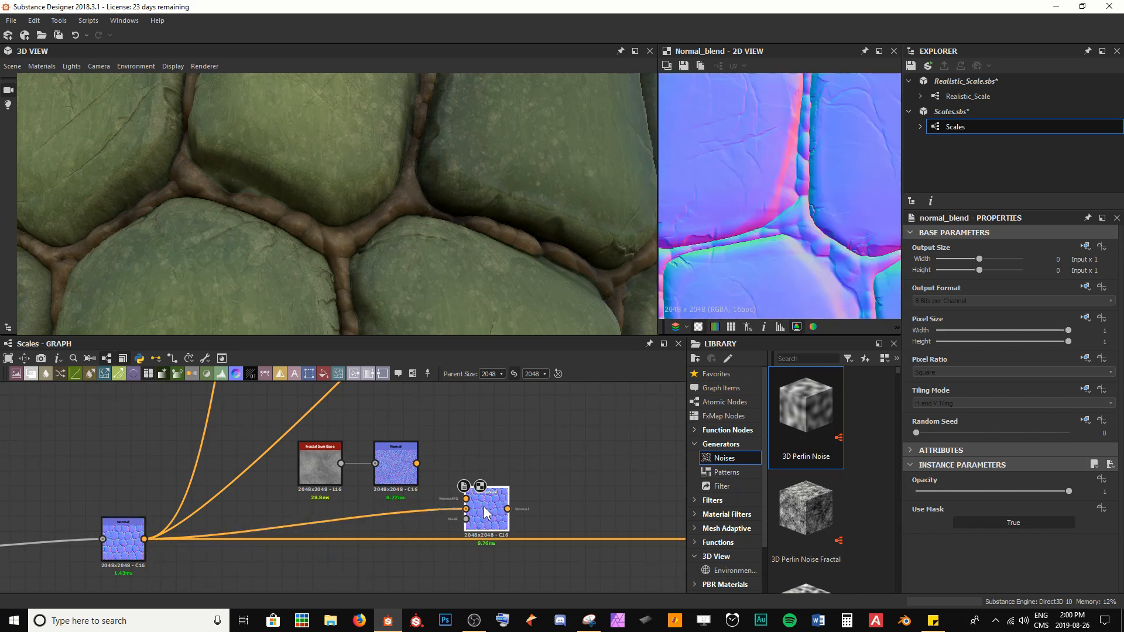
pyautogui.moveTo(416, 464); pyautogui.dragTo(464, 500)
pyautogui.moveTo(514, 514); pyautogui.dragTo(447, 499, button='middle')
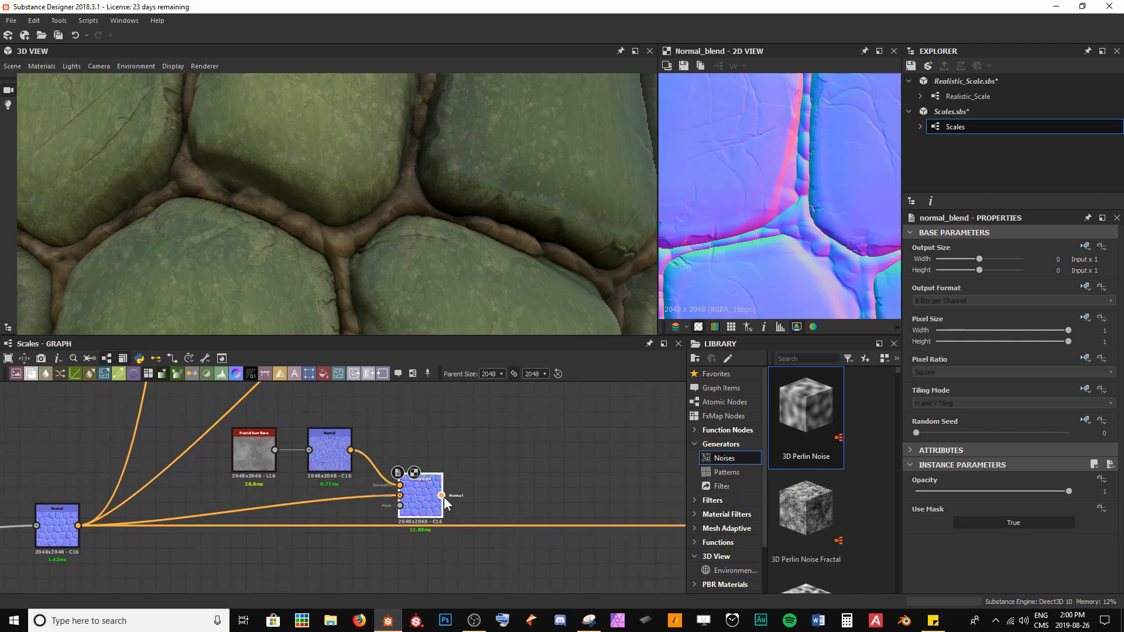
pyautogui.moveTo(441, 494); pyautogui.dragTo(598, 518)
pyautogui.scroll(-5, 559, 521)
pyautogui.moveTo(599, 518); pyautogui.dragTo(289, 492, button='middle')
pyautogui.moveTo(289, 491); pyautogui.dragTo(422, 497)
pyautogui.scroll(5, 189, 512)
pyautogui.moveTo(192, 511); pyautogui.dragTo(458, 568, button='middle')
pyautogui.moveTo(493, 502); pyautogui.dragTo(494, 518)
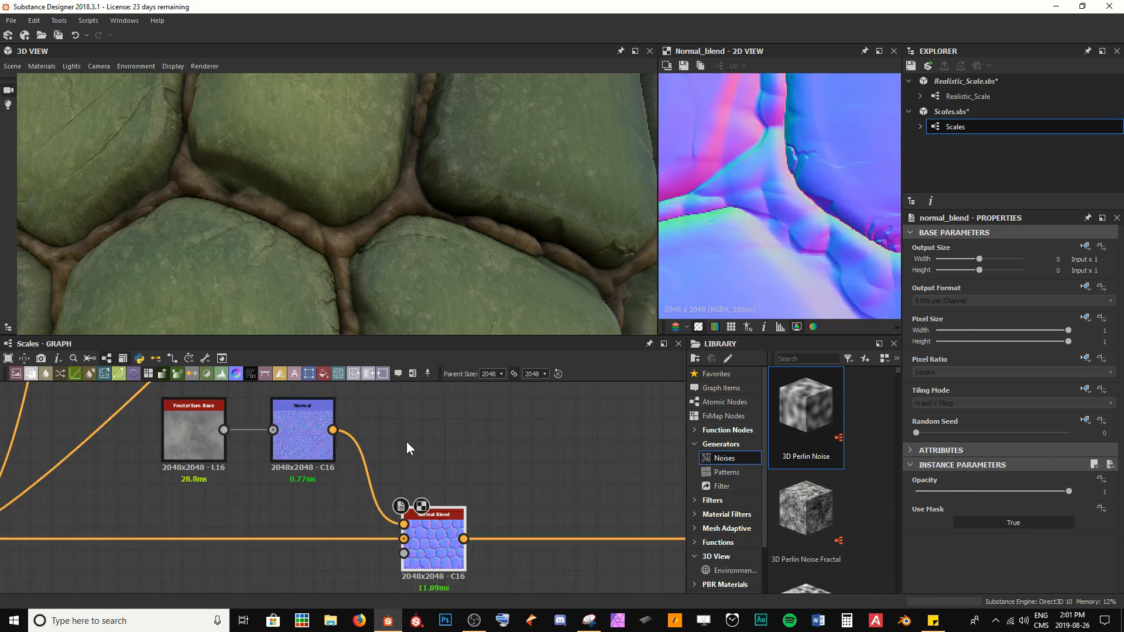
pyautogui.scroll(-4, 823, 171)
pyautogui.moveTo(782, 202); pyautogui.dragTo(768, 253, button='middle')
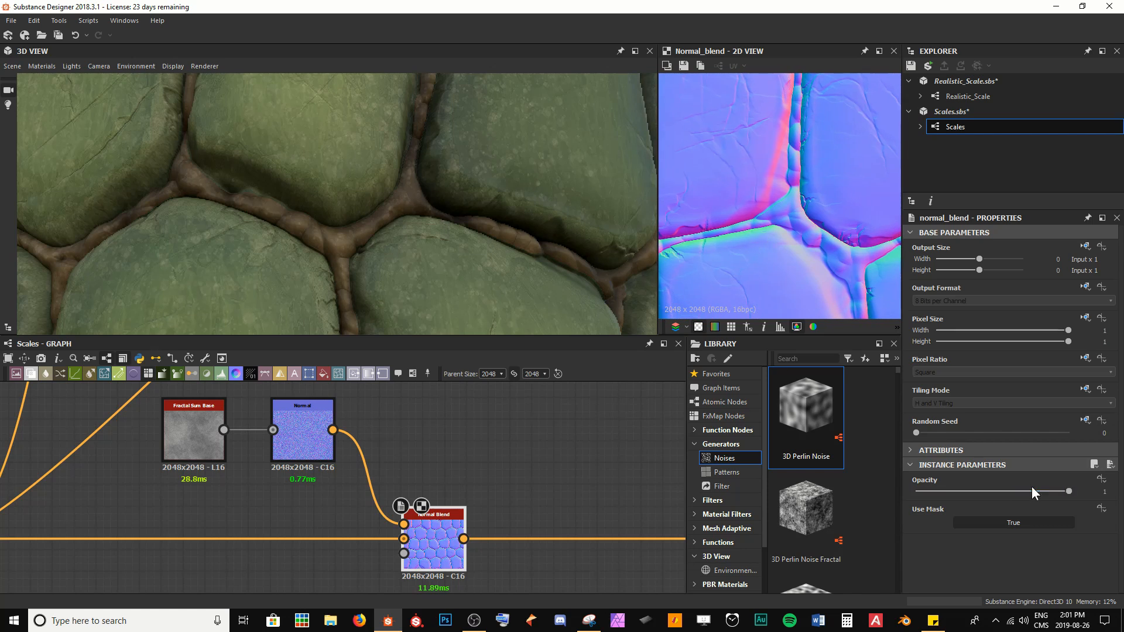
# Step: Set the Normal Blend opacity to 1 and turn its Use Mask option off
pyautogui.moveTo(1054, 491); pyautogui.dragTo(995, 491)
pyautogui.doubleClick(1099, 492)
pyautogui.write('1')
pyautogui.press('Return')
pyautogui.click(992, 523)
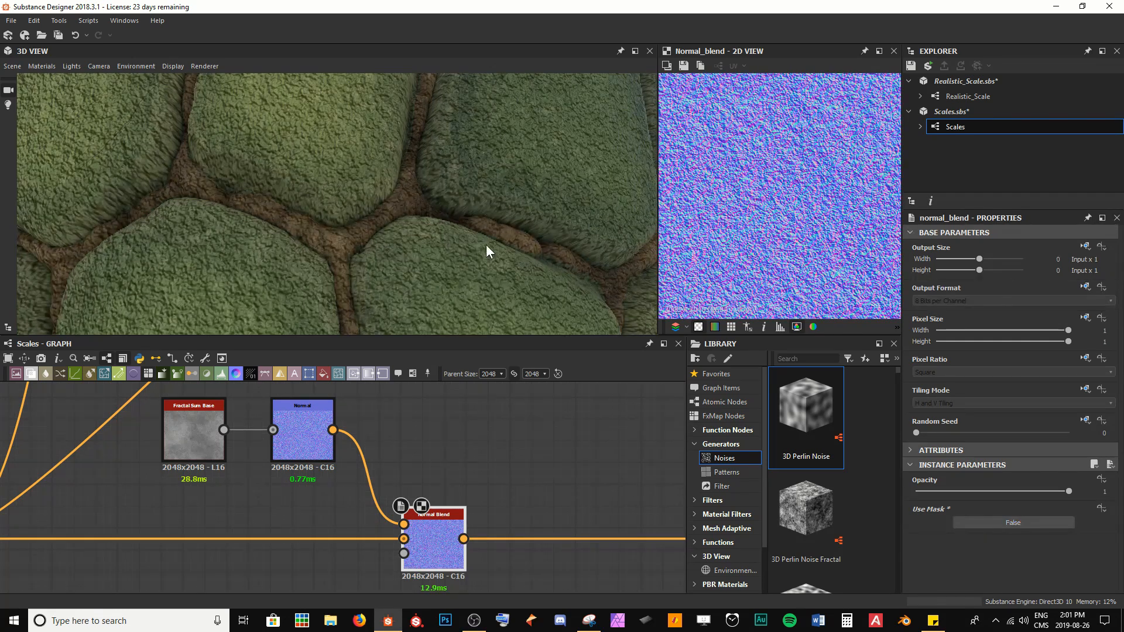
# Step: Inspect the blended normals in the 3D and 2D previews and turn the Normal Blend's Use Mask back on
pyautogui.moveTo(487, 246); pyautogui.dragTo(446, 222)
pyautogui.doubleClick(307, 440)
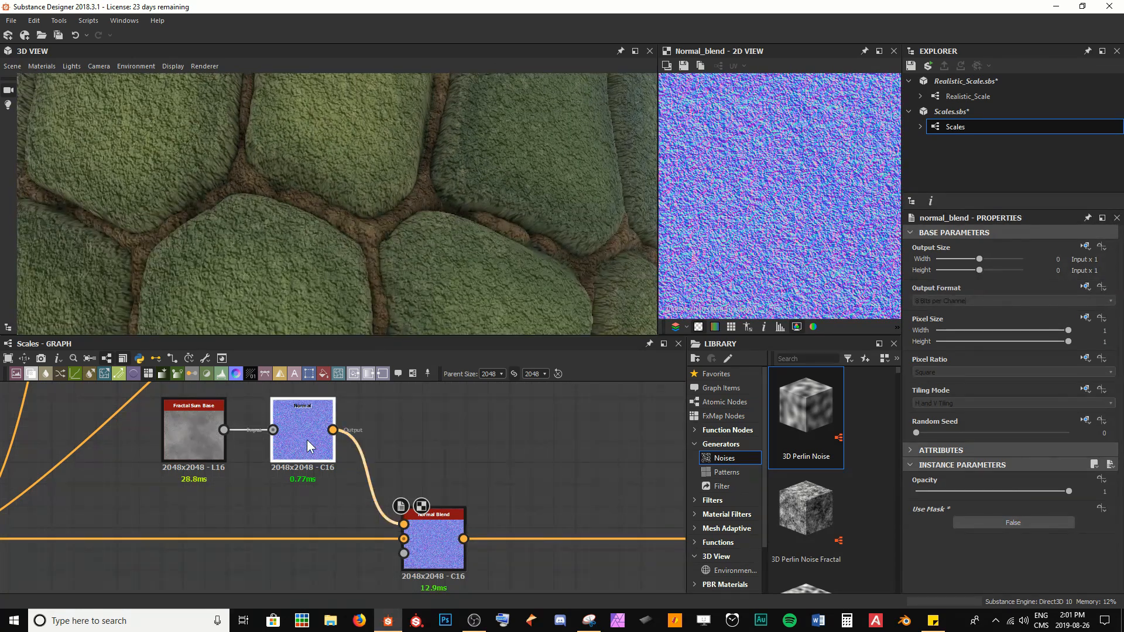
pyautogui.doubleClick(451, 539)
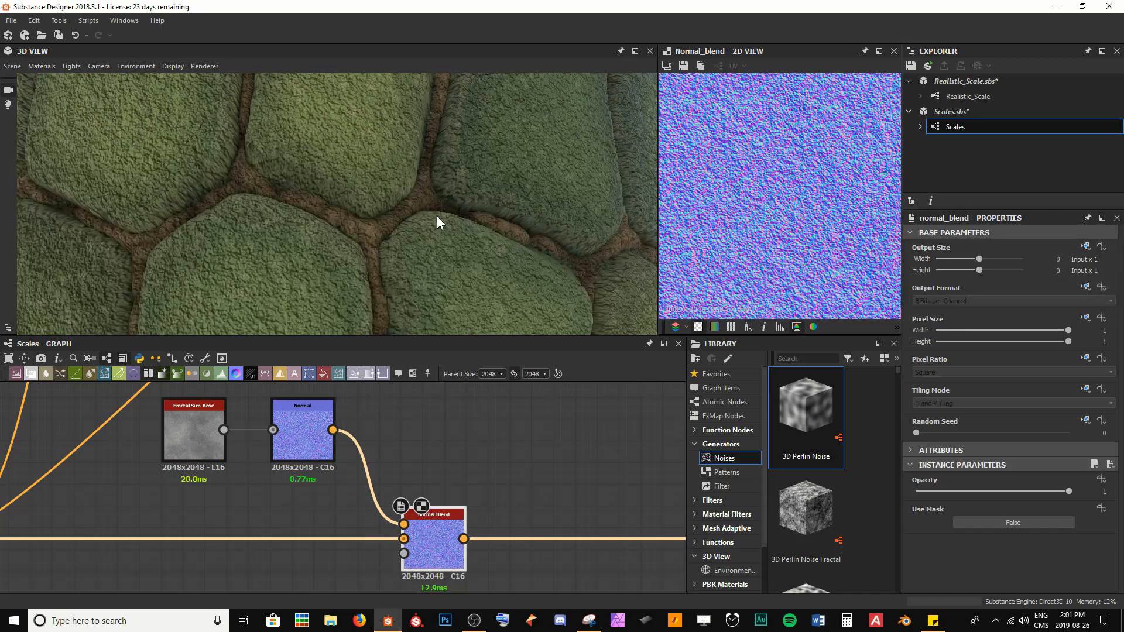
pyautogui.moveTo(437, 216)
pyautogui.mouseDown()
pyautogui.moveTo(476, 237)
pyautogui.moveTo(431, 221)
pyautogui.moveTo(450, 225)
pyautogui.mouseUp()
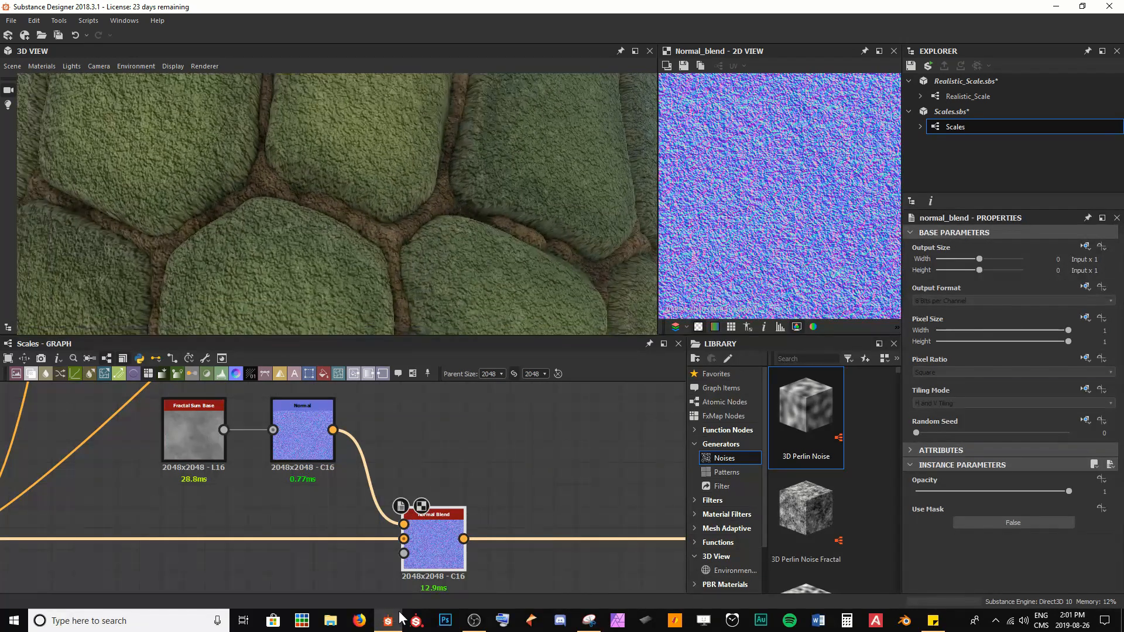
pyautogui.scroll(-4, 717, 249)
pyautogui.scroll(5, 731, 245)
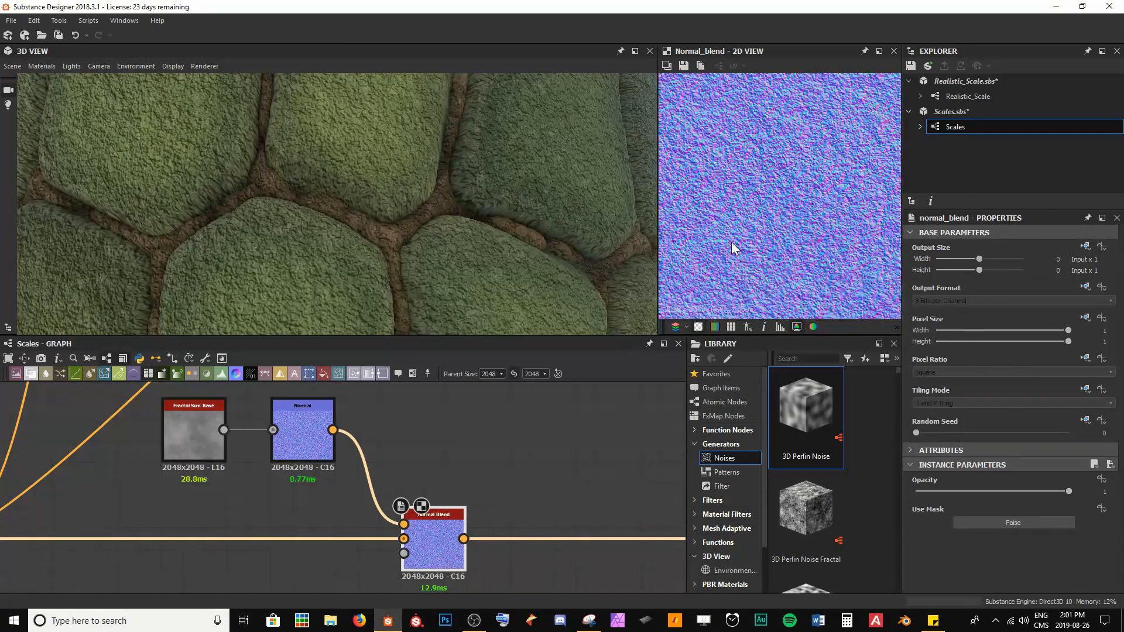
pyautogui.moveTo(1051, 490); pyautogui.dragTo(1077, 489)
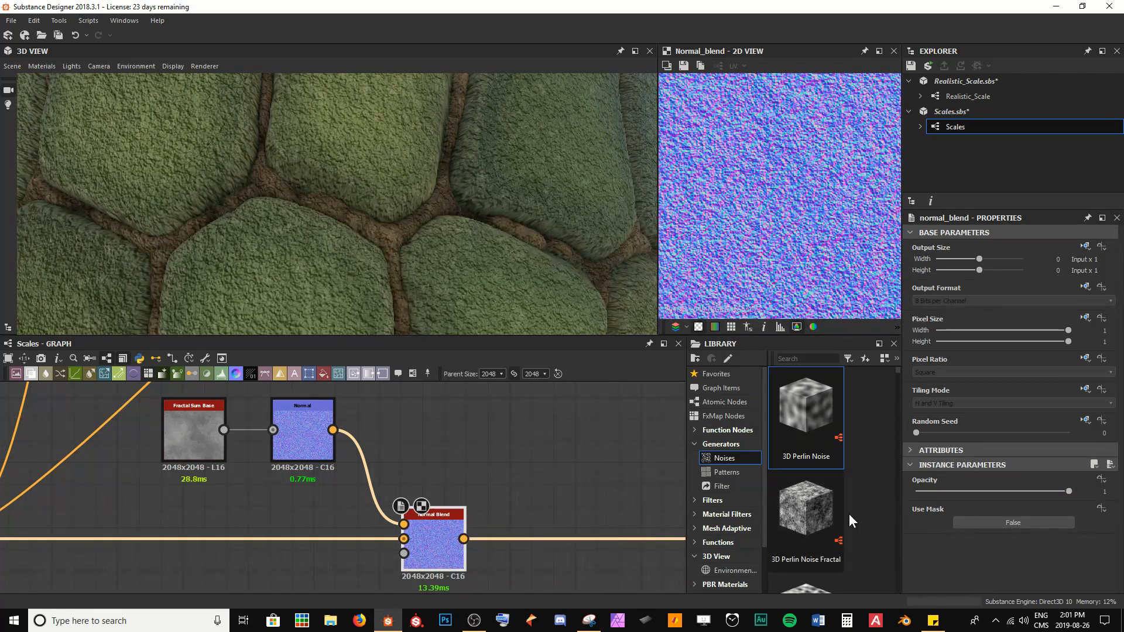
pyautogui.click(1001, 523)
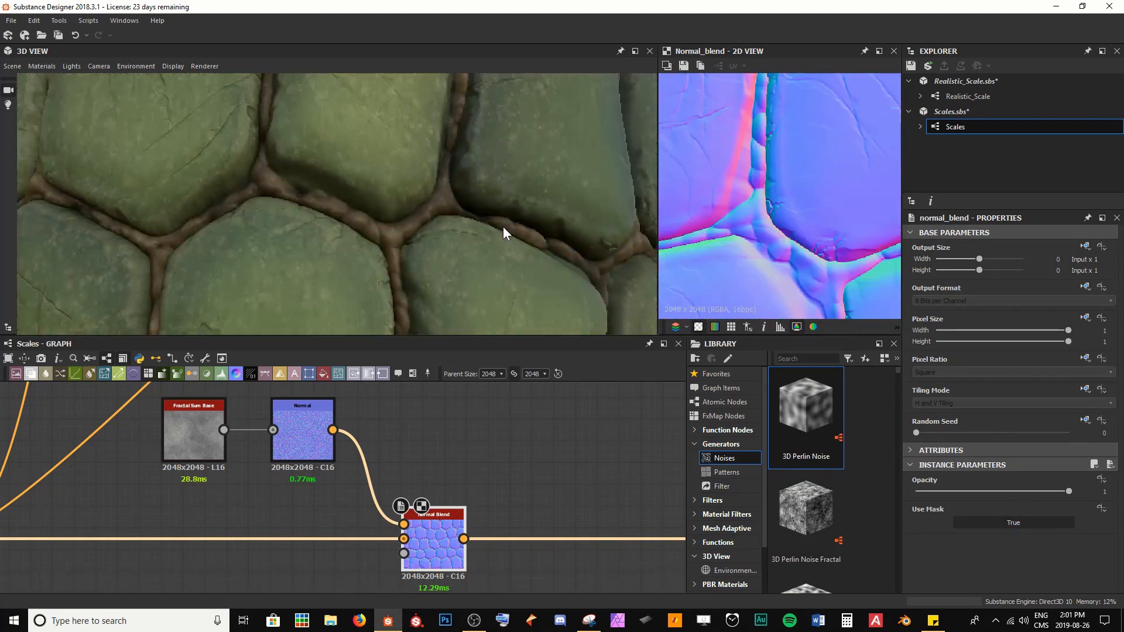
# Step: Connect the Invert Grayscale scale mask to the Normal Blend's mask input
pyautogui.scroll(-3, 794, 266)
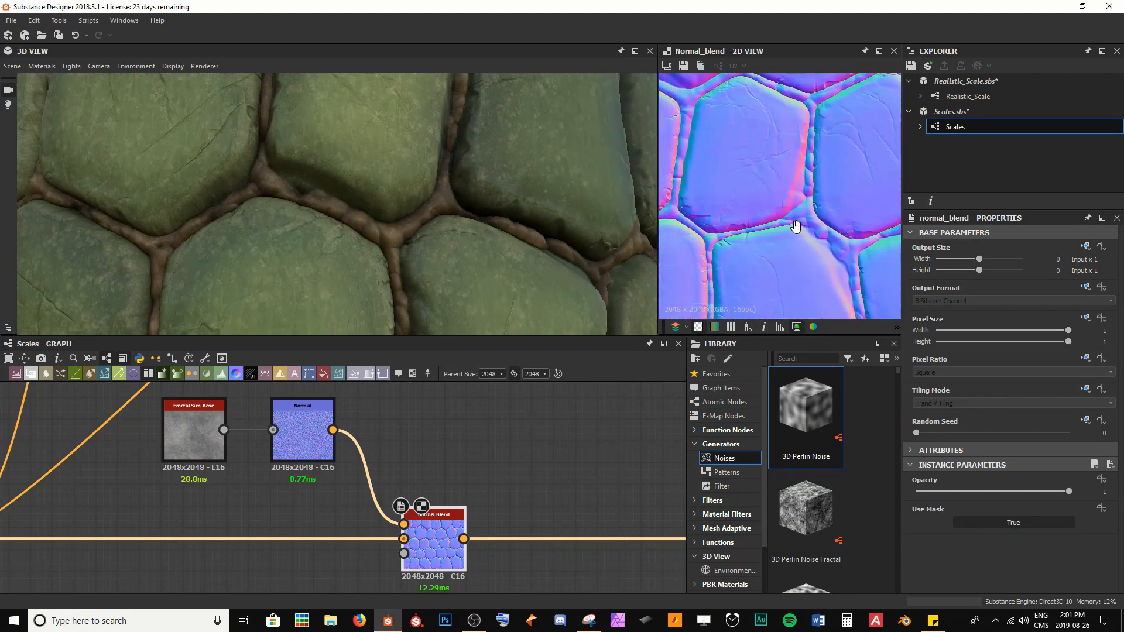
pyautogui.scroll(1, 736, 222)
pyautogui.moveTo(691, 185); pyautogui.dragTo(730, 193, button='middle')
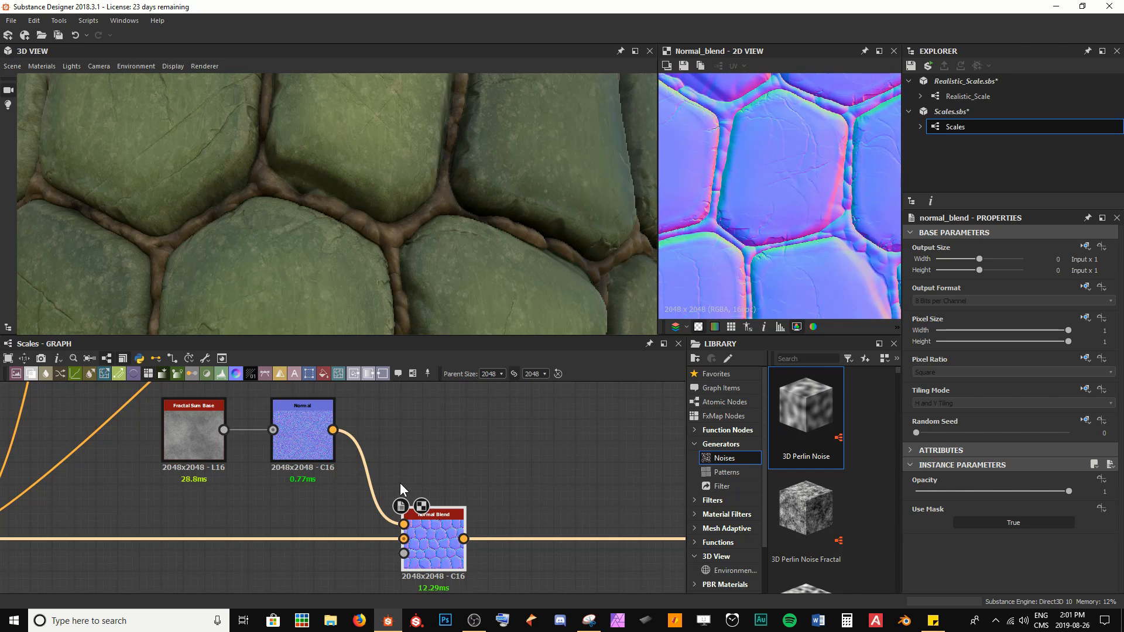
pyautogui.scroll(-4, 398, 499)
pyautogui.moveTo(237, 503); pyautogui.dragTo(572, 444, button='middle')
pyautogui.moveTo(107, 453); pyautogui.dragTo(253, 485, button='middle')
pyautogui.scroll(3, 179, 484)
pyautogui.doubleClick(174, 479)
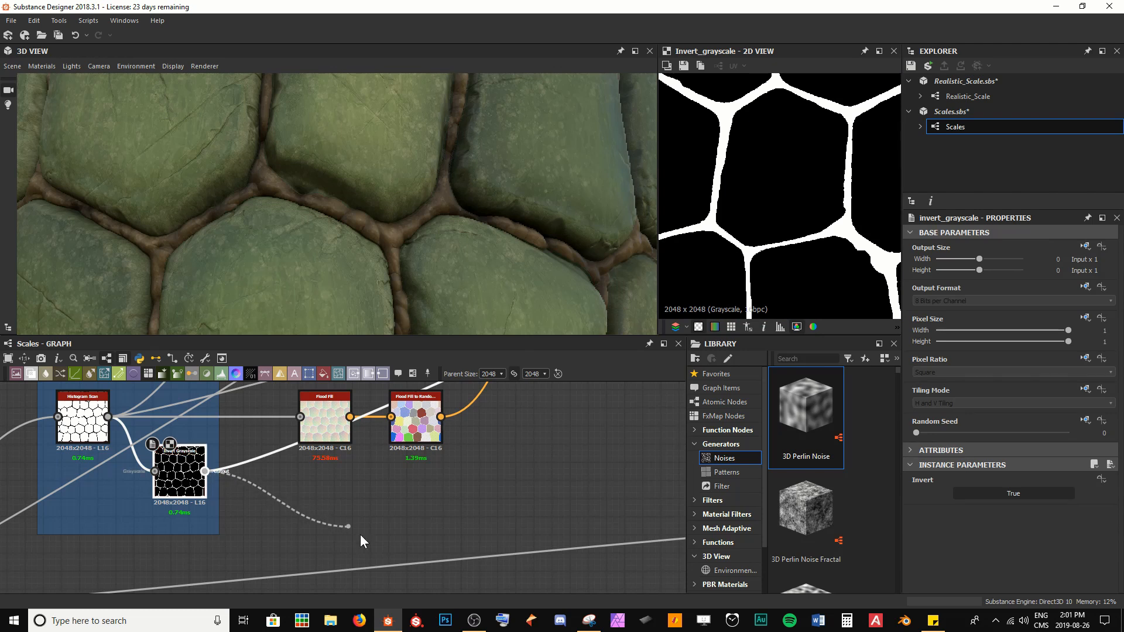
pyautogui.scroll(-3, 360, 534)
pyautogui.moveTo(570, 530); pyautogui.dragTo(251, 456, button='middle')
pyautogui.scroll(3, 313, 468)
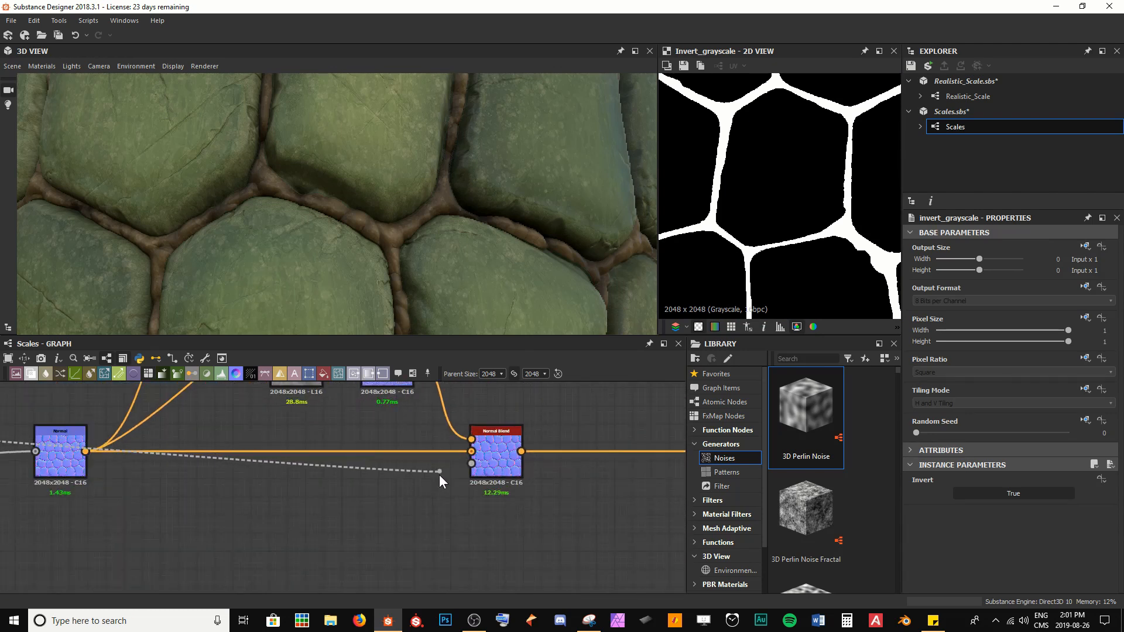
pyautogui.moveTo(439, 475); pyautogui.dragTo(451, 504, button='middle')
pyautogui.moveTo(470, 493); pyautogui.dragTo(470, 493)
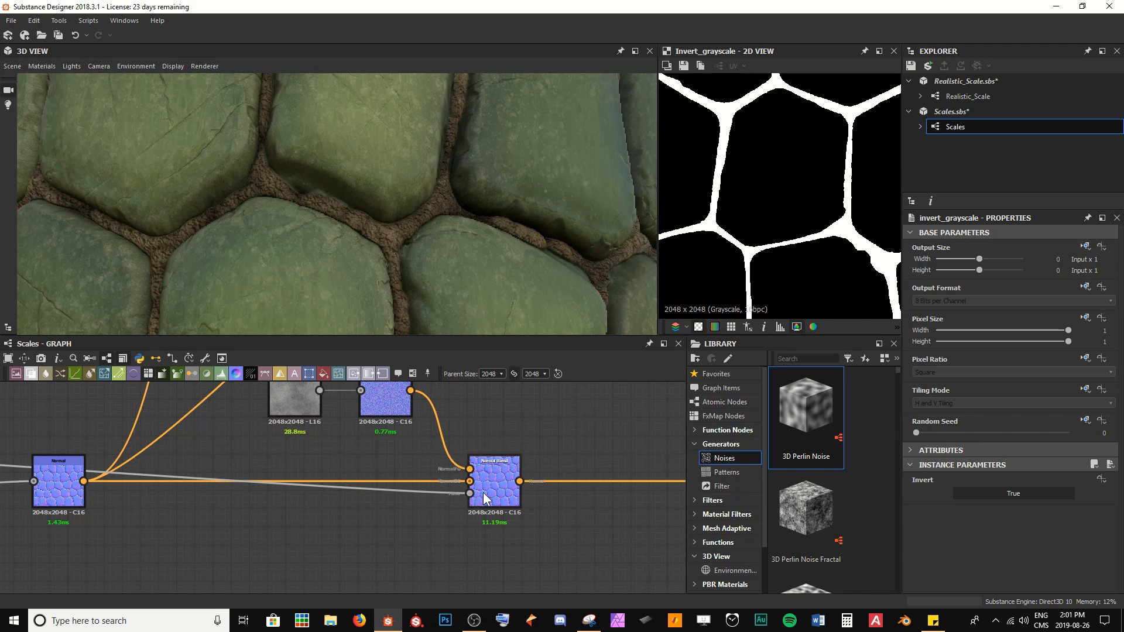
# Step: Set the Normal Blend opacity to 0.2
pyautogui.scroll(5, 359, 209)
pyautogui.scroll(-5, 358, 209)
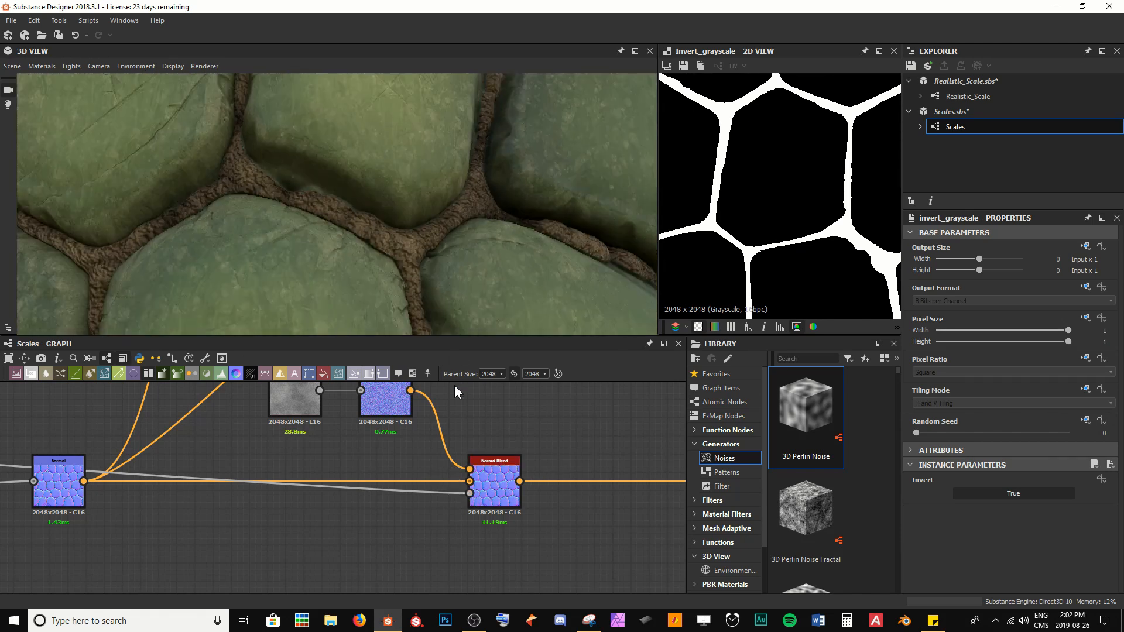
pyautogui.doubleClick(498, 482)
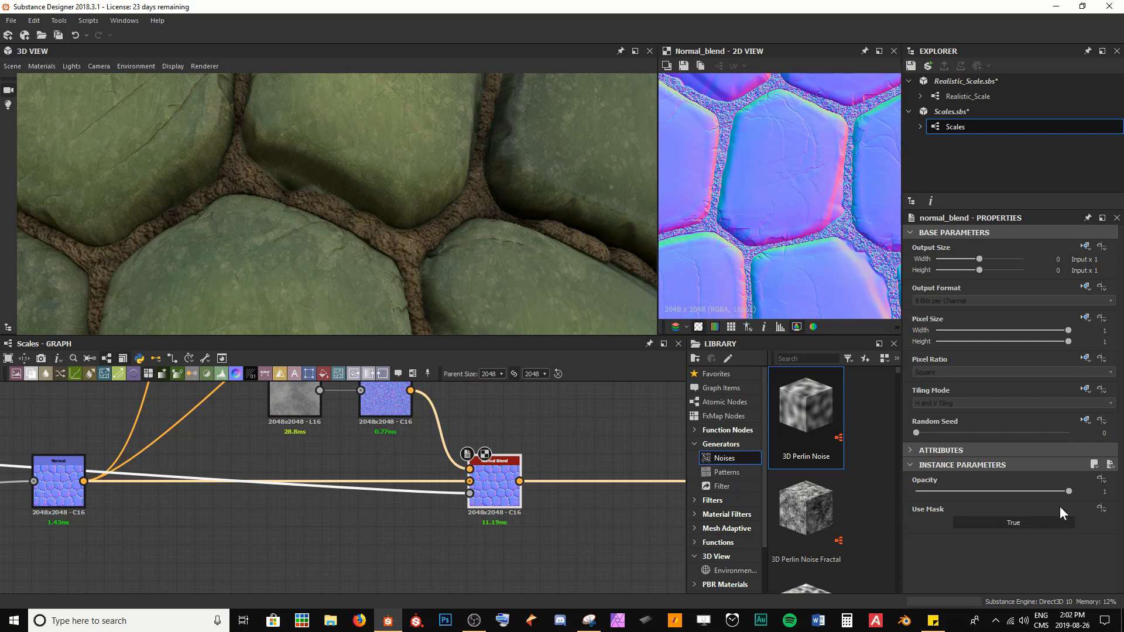
pyautogui.moveTo(1066, 491); pyautogui.dragTo(974, 491)
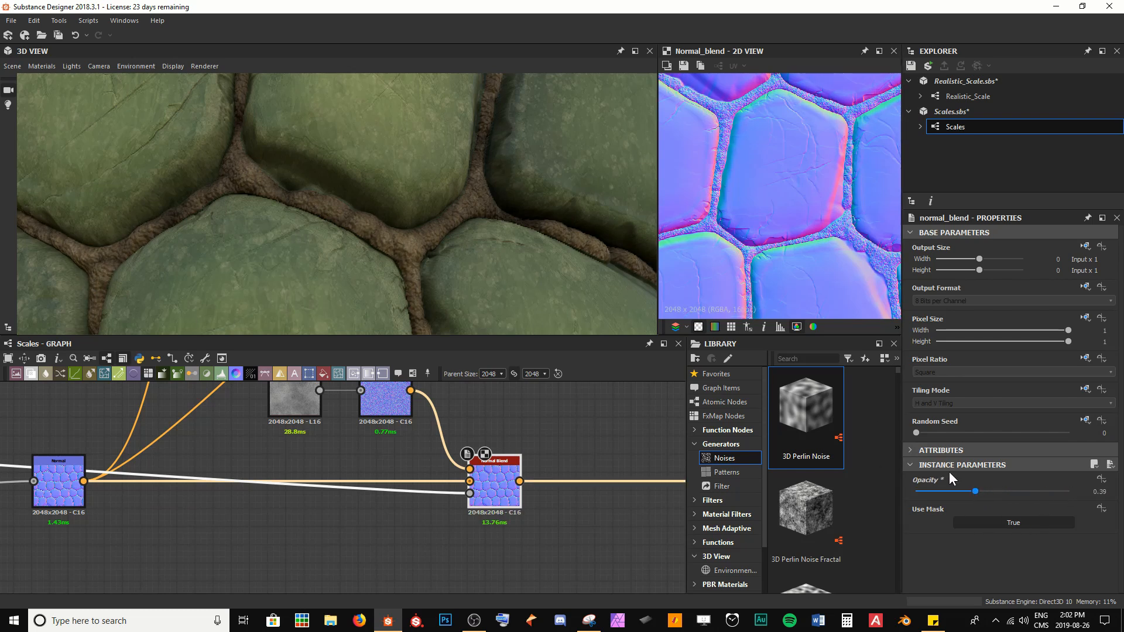
pyautogui.scroll(3, 740, 236)
pyautogui.scroll(1, 740, 236)
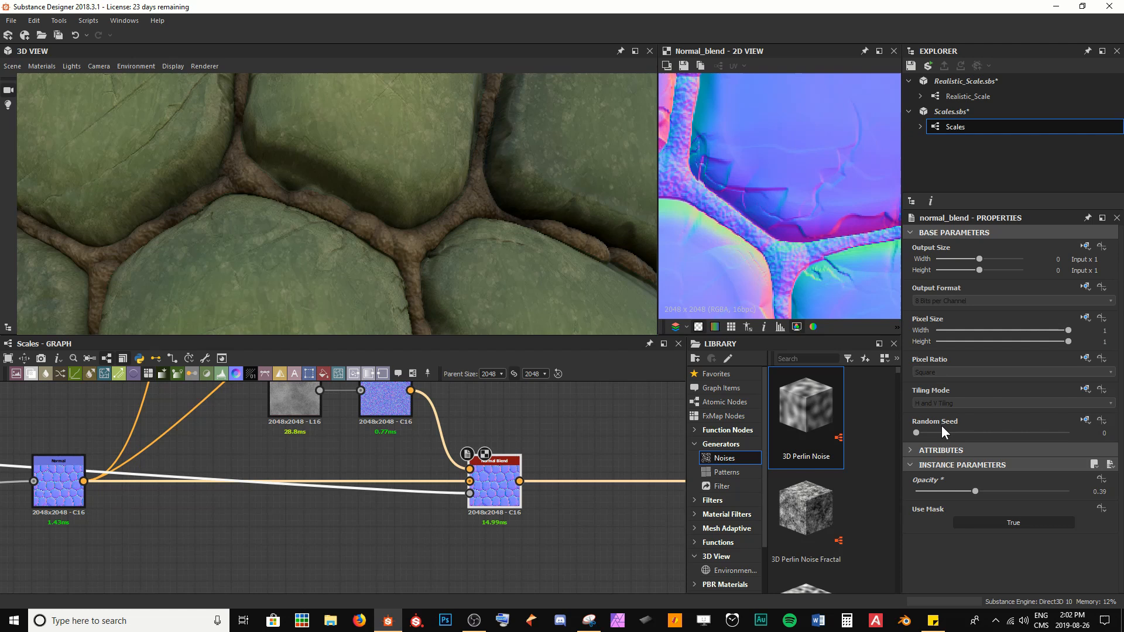
pyautogui.click(975, 492)
pyautogui.write('0.2')
pyautogui.press('Return')
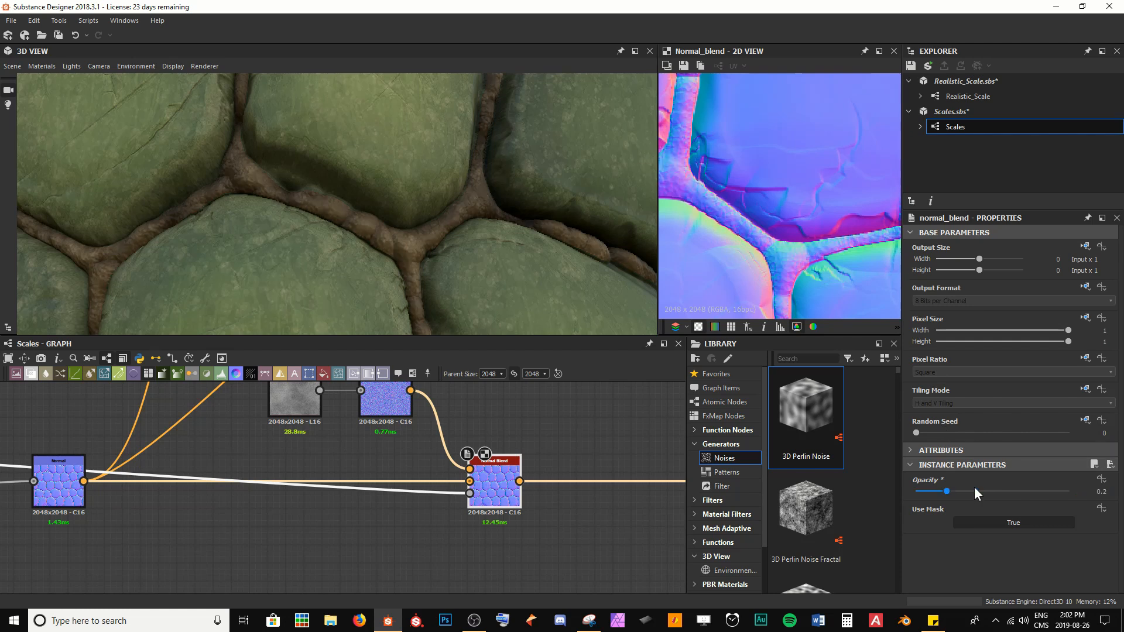
# Step: Set the Normal Blend opacity to 0.25 and save the package
pyautogui.scroll(4, 418, 275)
pyautogui.scroll(-2, 418, 273)
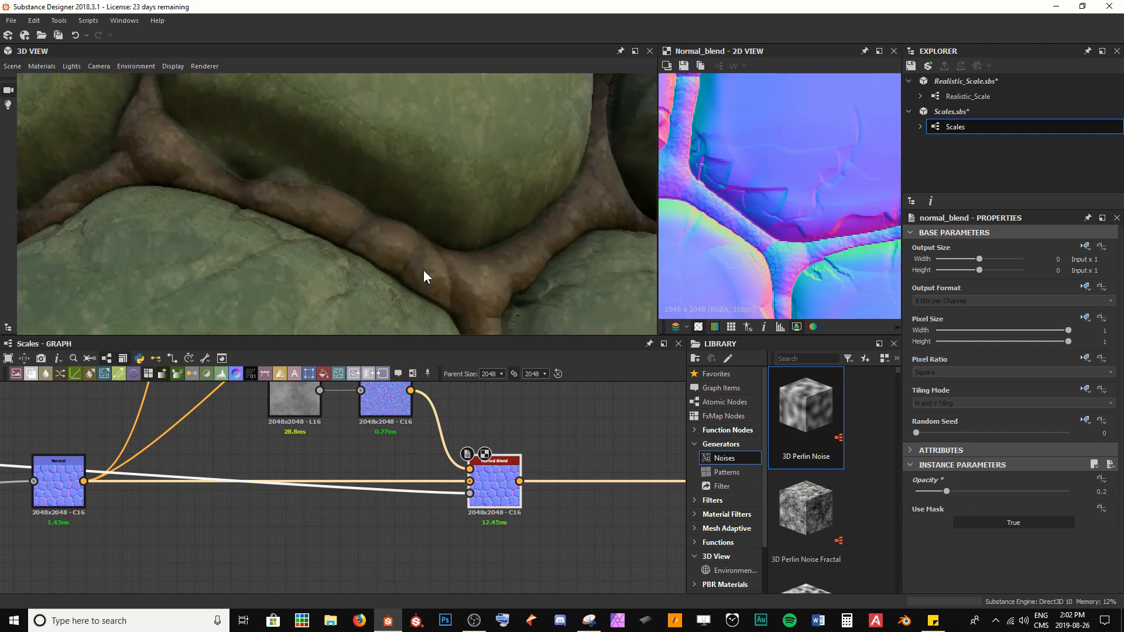
pyautogui.moveTo(423, 270)
pyautogui.mouseDown()
pyautogui.moveTo(370, 269)
pyautogui.moveTo(406, 272)
pyautogui.mouseUp()
pyautogui.click(1007, 486)
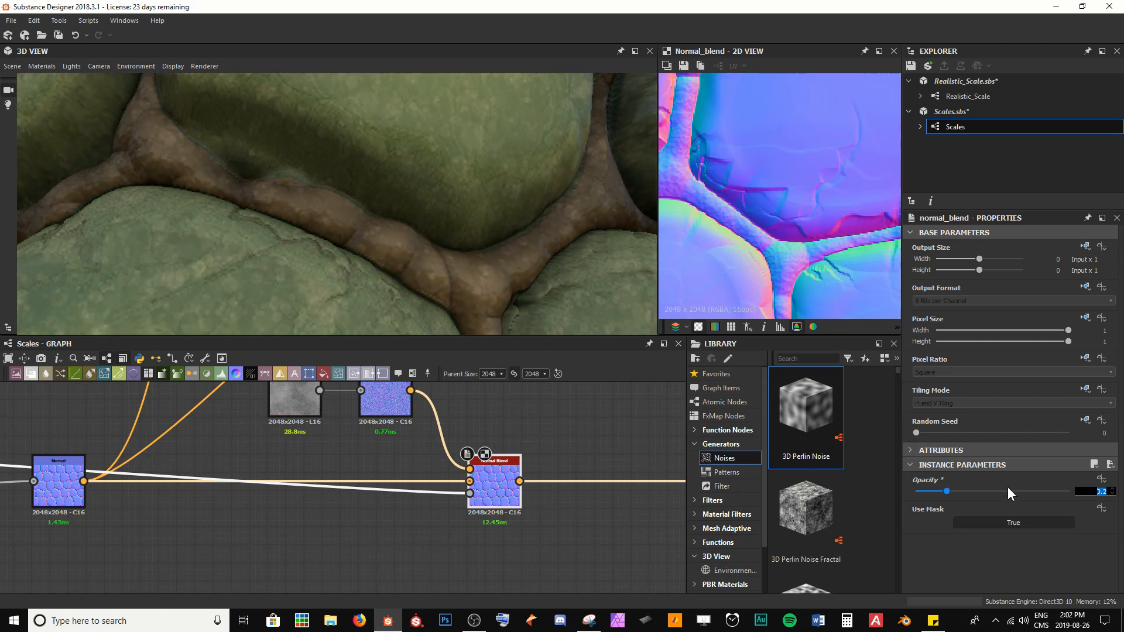
pyautogui.write('.25')
pyautogui.press('Return')
pyautogui.hotkey('ctrl', 's')
# Step: Orbit and zoom the 3D view to inspect the blended scale surface detail
pyautogui.moveTo(358, 246)
pyautogui.mouseDown()
pyautogui.moveTo(269, 243)
pyautogui.moveTo(369, 260)
pyautogui.moveTo(354, 255)
pyautogui.moveTo(358, 268)
pyautogui.moveTo(333, 266)
pyautogui.moveTo(379, 254)
pyautogui.moveTo(391, 210)
pyautogui.moveTo(317, 252)
pyautogui.mouseUp()
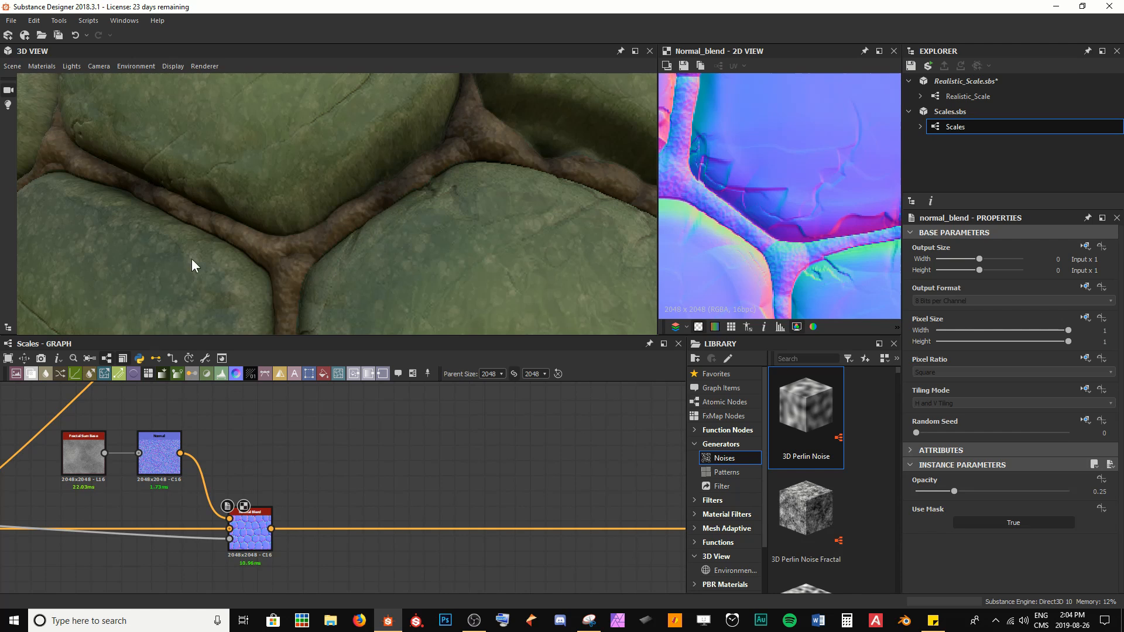
pyautogui.moveTo(460, 253); pyautogui.dragTo(427, 213)
pyautogui.moveTo(370, 188); pyautogui.dragTo(381, 196)
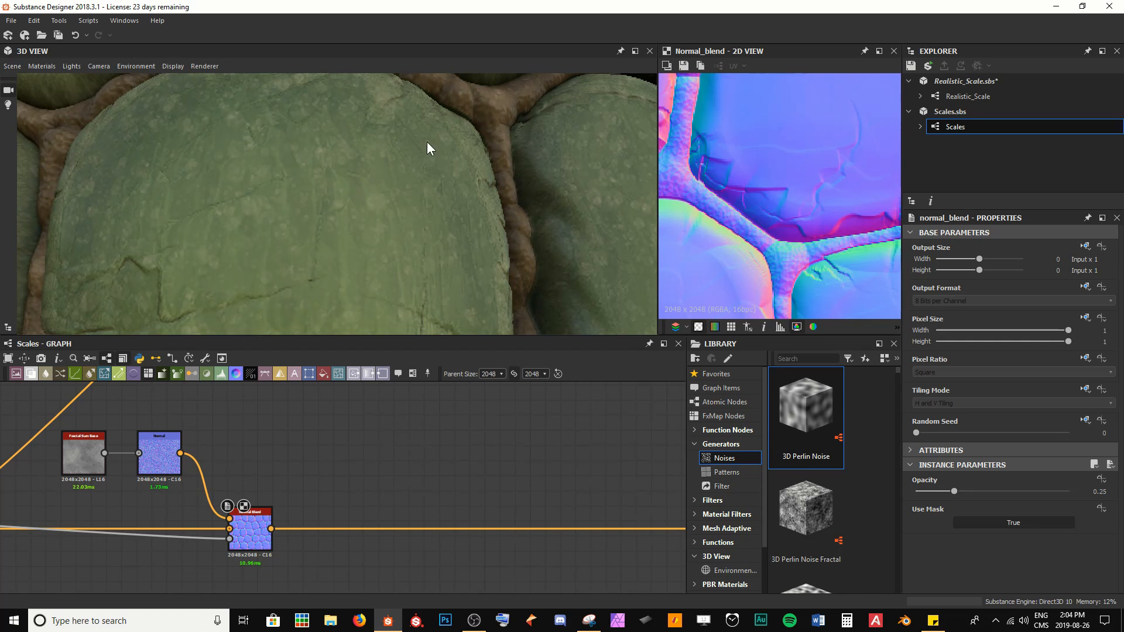
pyautogui.scroll(-5, 351, 187)
pyautogui.moveTo(279, 229); pyautogui.dragTo(297, 237)
pyautogui.scroll(4, 297, 236)
pyautogui.scroll(-2, 313, 235)
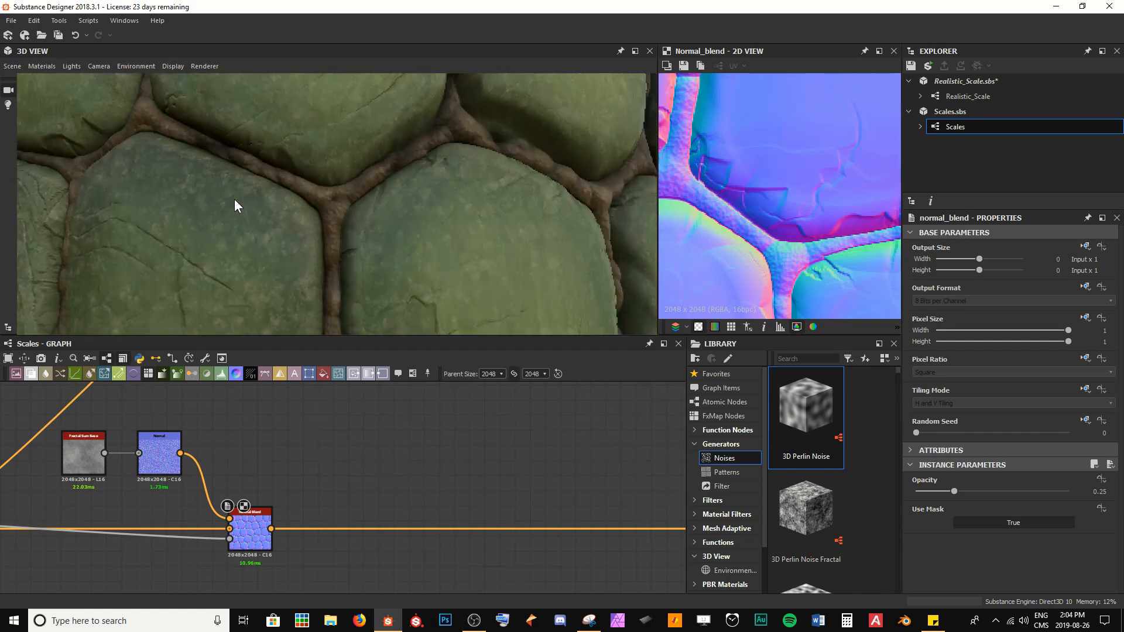
pyautogui.scroll(-6, 388, 480)
pyautogui.moveTo(526, 466); pyautogui.dragTo(410, 475, button='middle')
pyautogui.scroll(3, 385, 488)
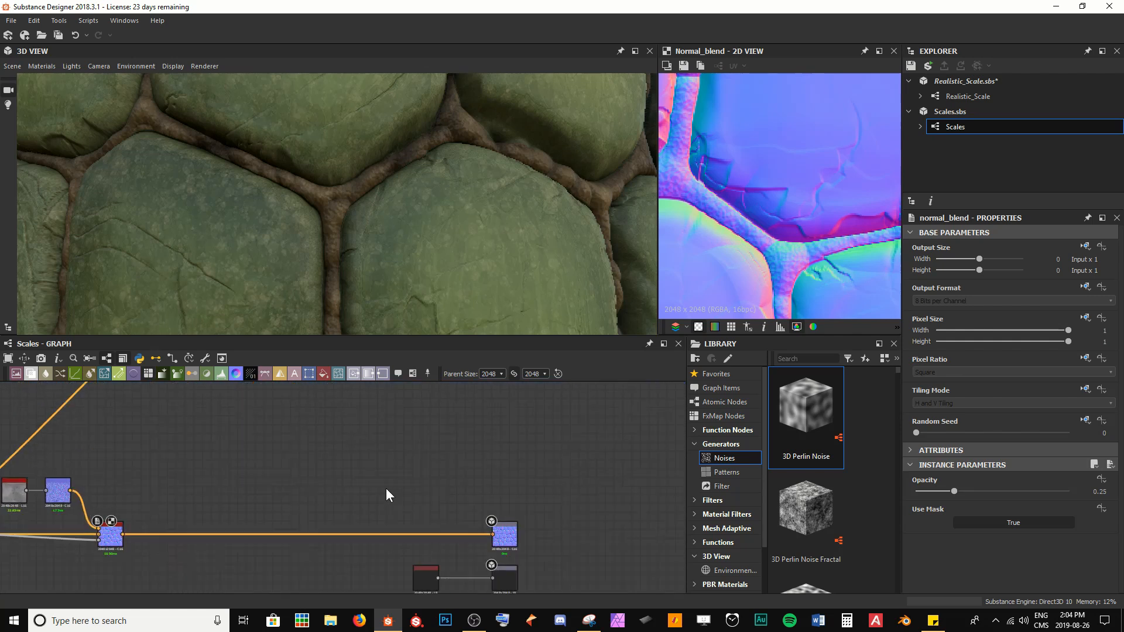
# Step: Add a Normal node fed by the Histogram Scan output and set its alpha channel content to Force Alpha To 1
pyautogui.scroll(1, 385, 488)
pyautogui.moveTo(429, 434); pyautogui.dragTo(416, 507, button='middle')
pyautogui.moveTo(382, 408); pyautogui.dragTo(351, 593, button='middle')
pyautogui.moveTo(545, 500); pyautogui.dragTo(360, 510, button='middle')
pyautogui.scroll(2, 423, 491)
pyautogui.doubleClick(460, 464)
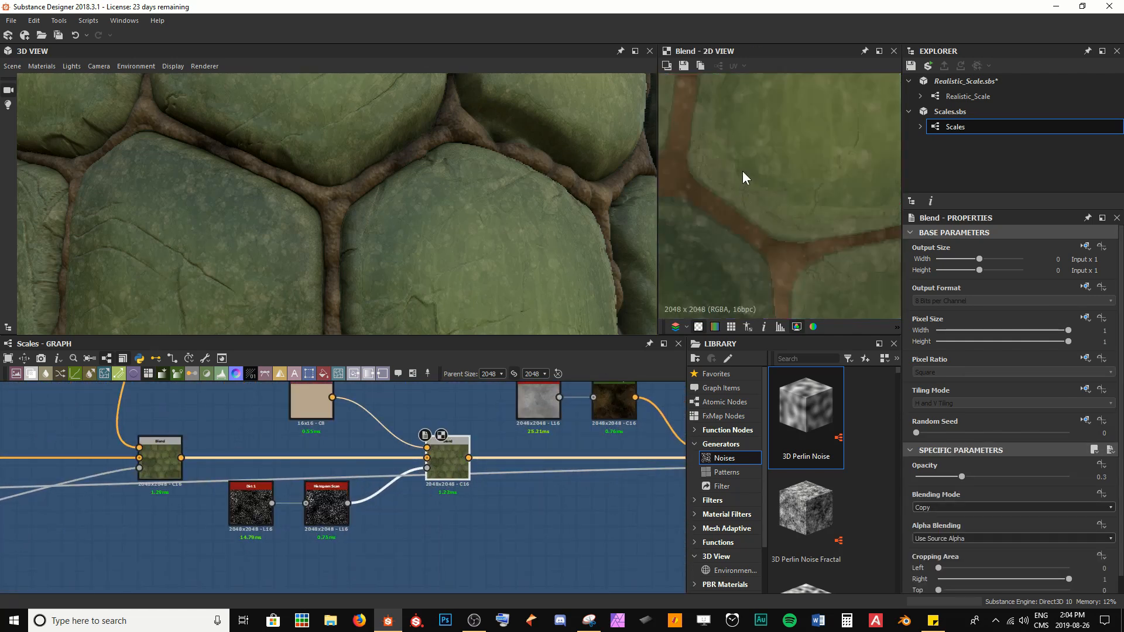
pyautogui.doubleClick(330, 518)
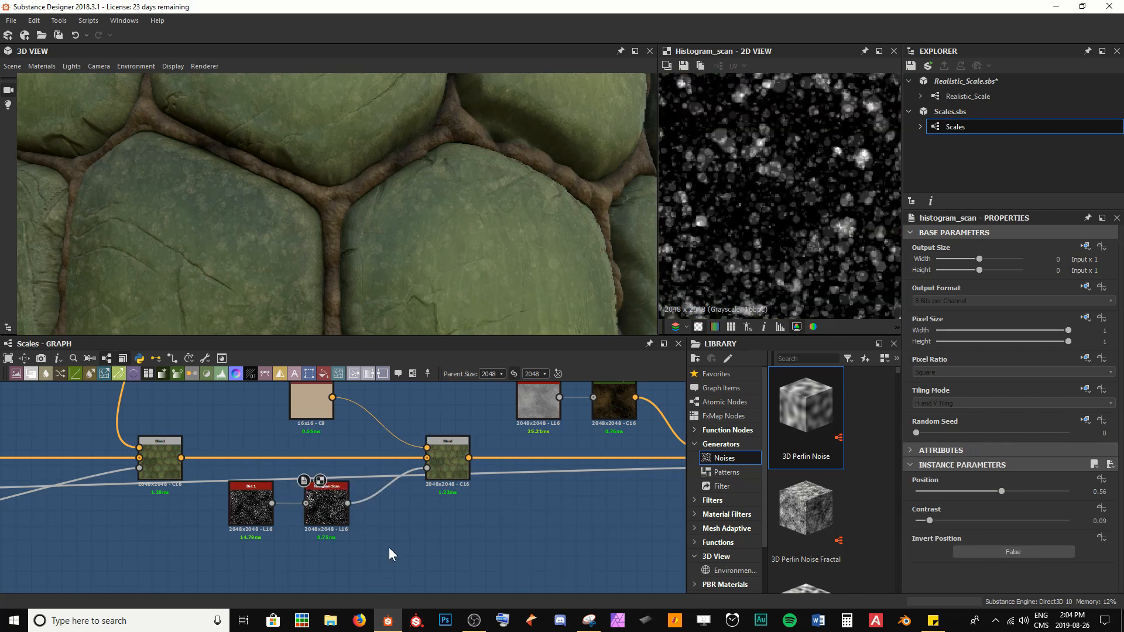
pyautogui.press('space')
pyautogui.write('nor')
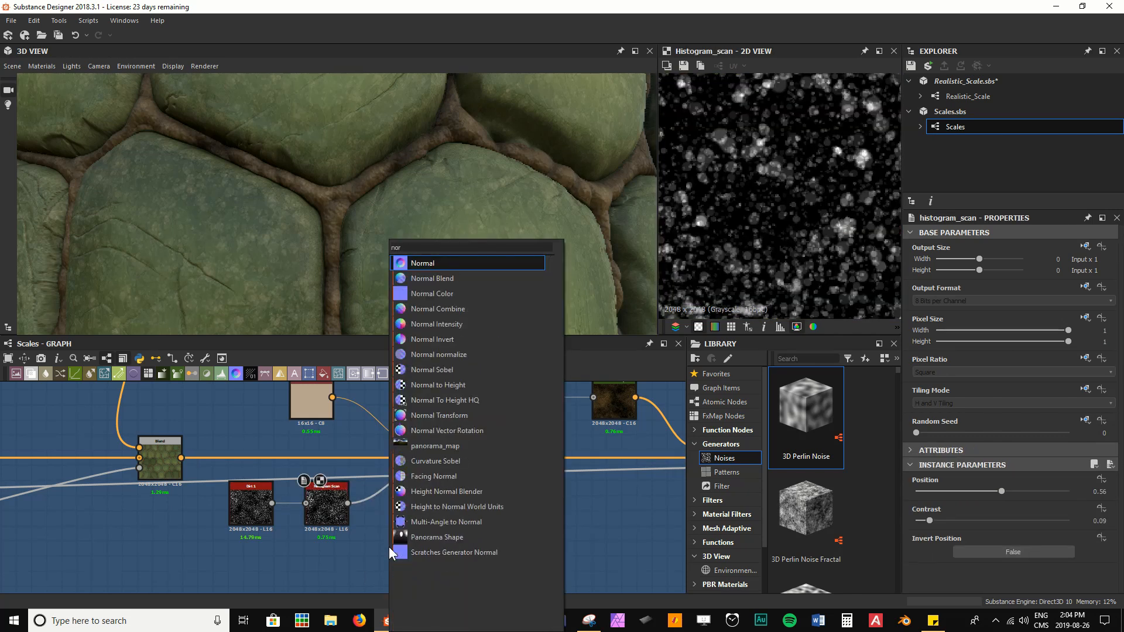
pyautogui.press('Return')
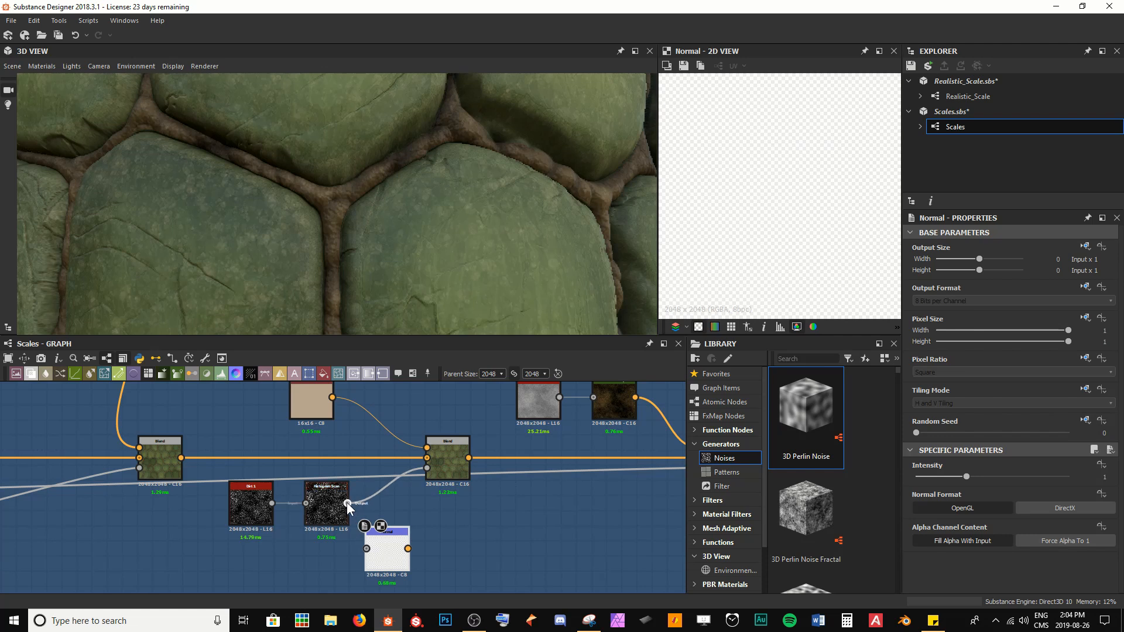
pyautogui.moveTo(364, 552); pyautogui.dragTo(366, 548)
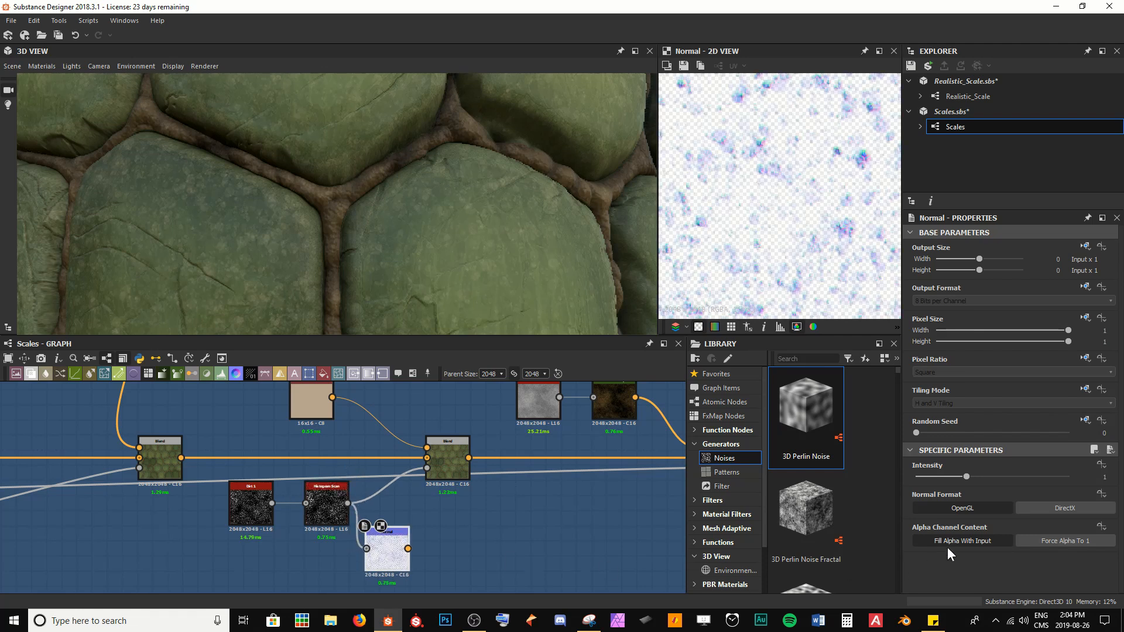
pyautogui.click(1050, 541)
pyautogui.scroll(-5, 431, 539)
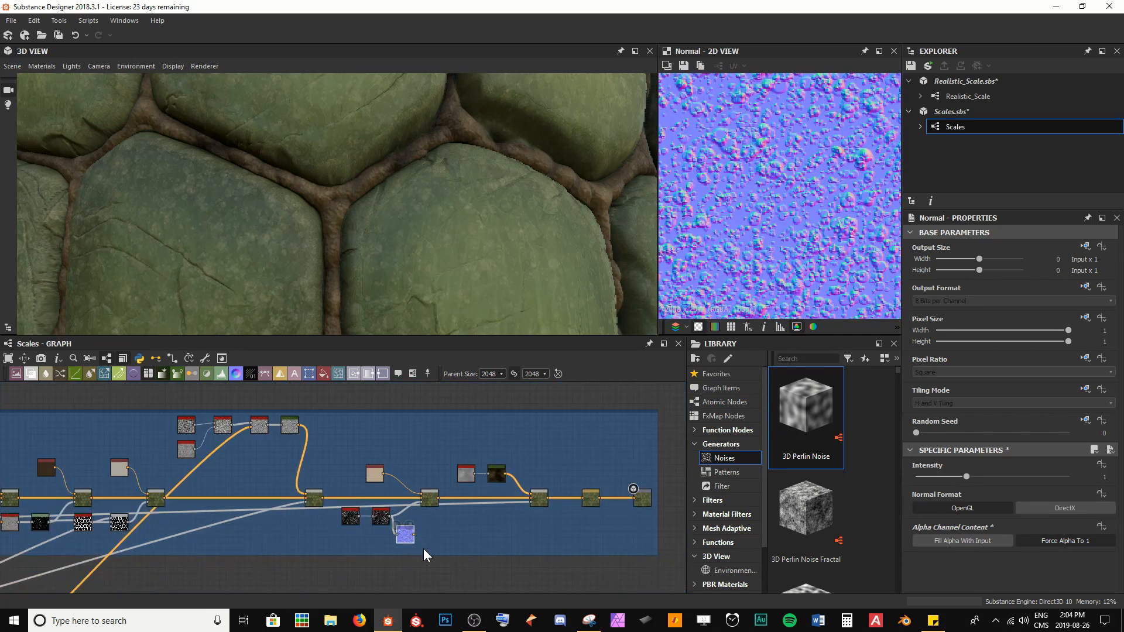
# Step: Move the Normal node next to the main normal chain and insert a Normal Combine node on the normal output line
pyautogui.moveTo(423, 549); pyautogui.dragTo(417, 440, button='middle')
pyautogui.moveTo(395, 416); pyautogui.dragTo(301, 543)
pyautogui.moveTo(300, 543); pyautogui.dragTo(315, 469, button='middle')
pyautogui.moveTo(353, 524); pyautogui.dragTo(591, 523)
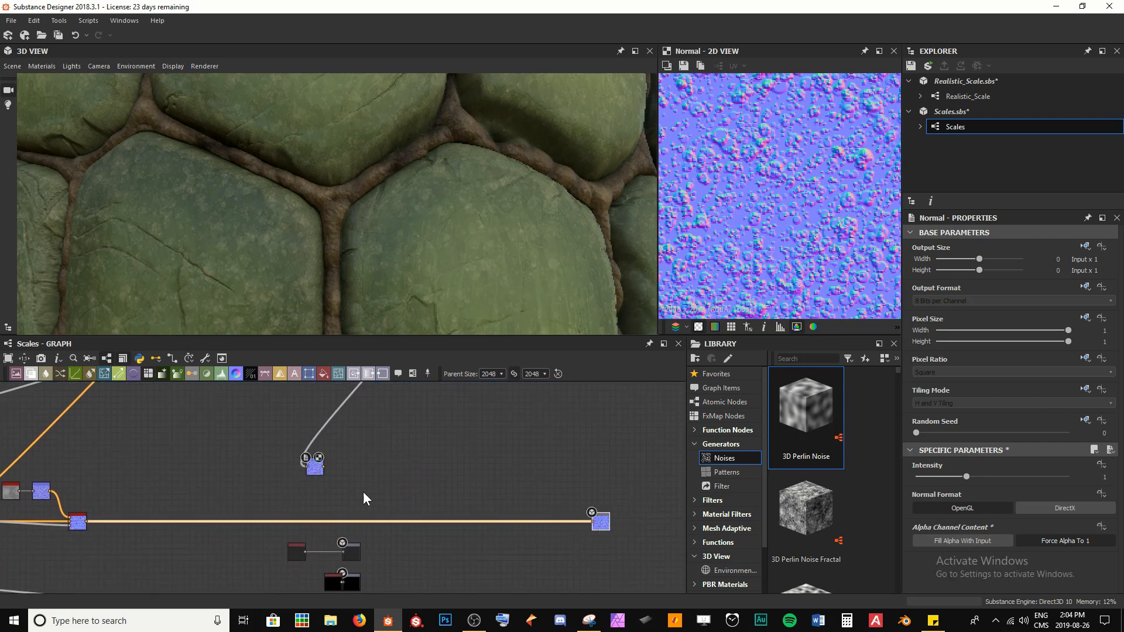
pyautogui.scroll(-3, 276, 480)
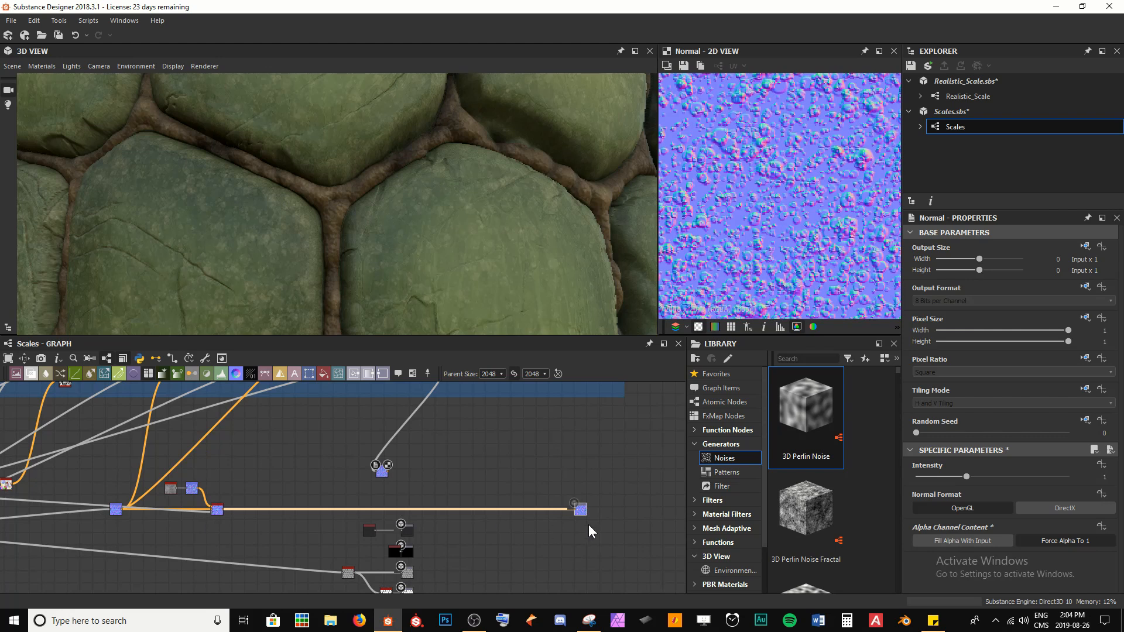
pyautogui.scroll(5, 413, 516)
pyautogui.press('space')
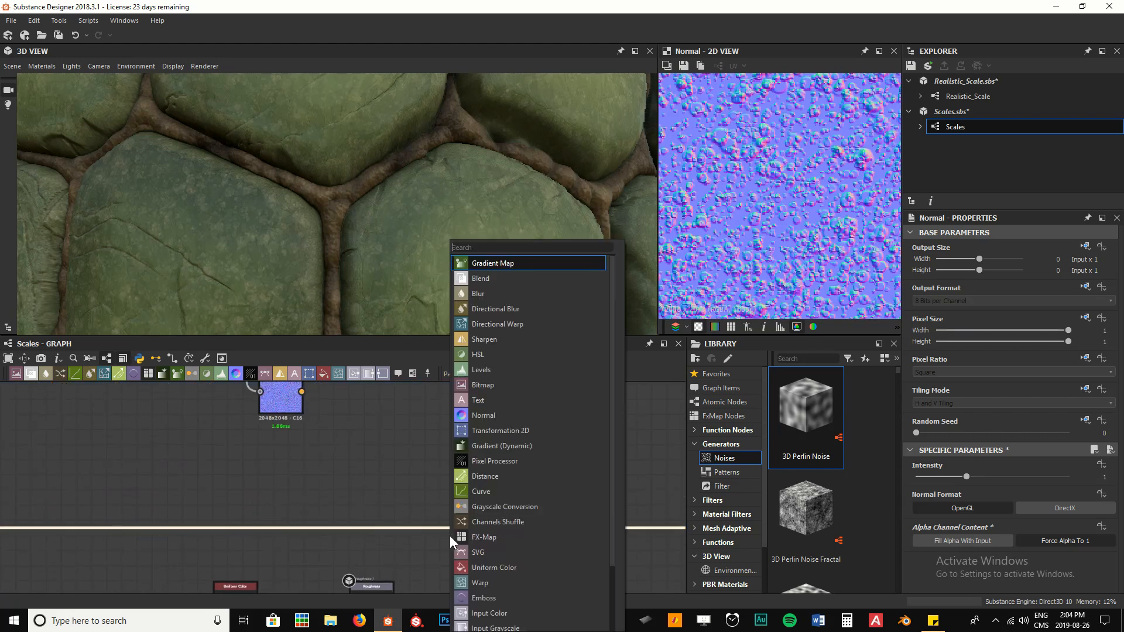
pyautogui.write('nor')
pyautogui.press('Down')
pyautogui.press('Down')
pyautogui.press('Down')
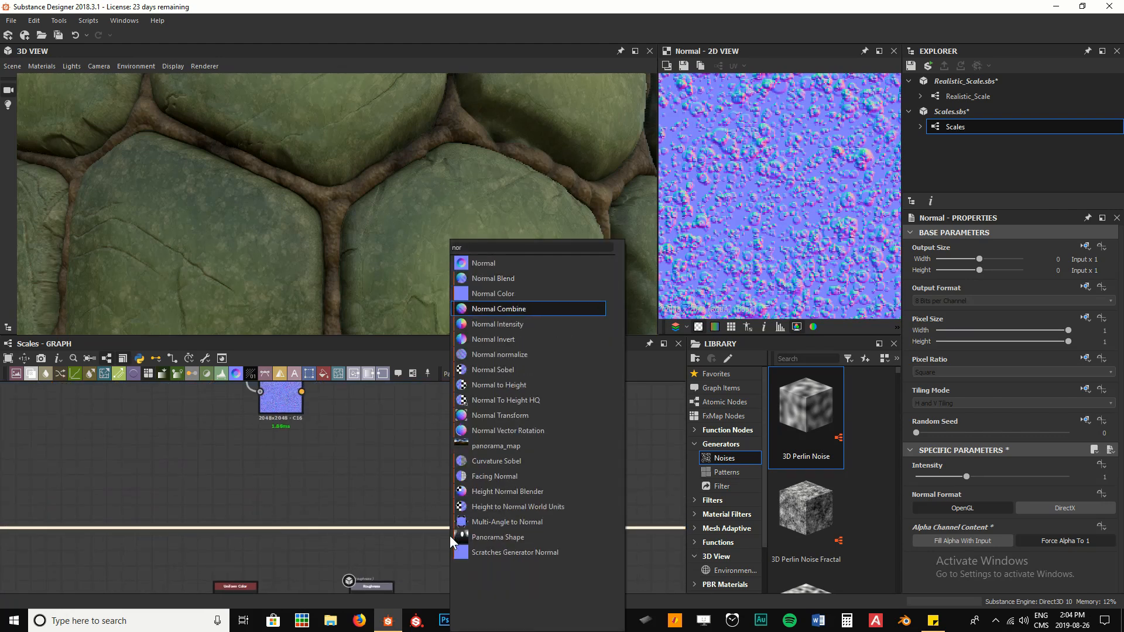
pyautogui.press('Return')
pyautogui.scroll(-3, 308, 409)
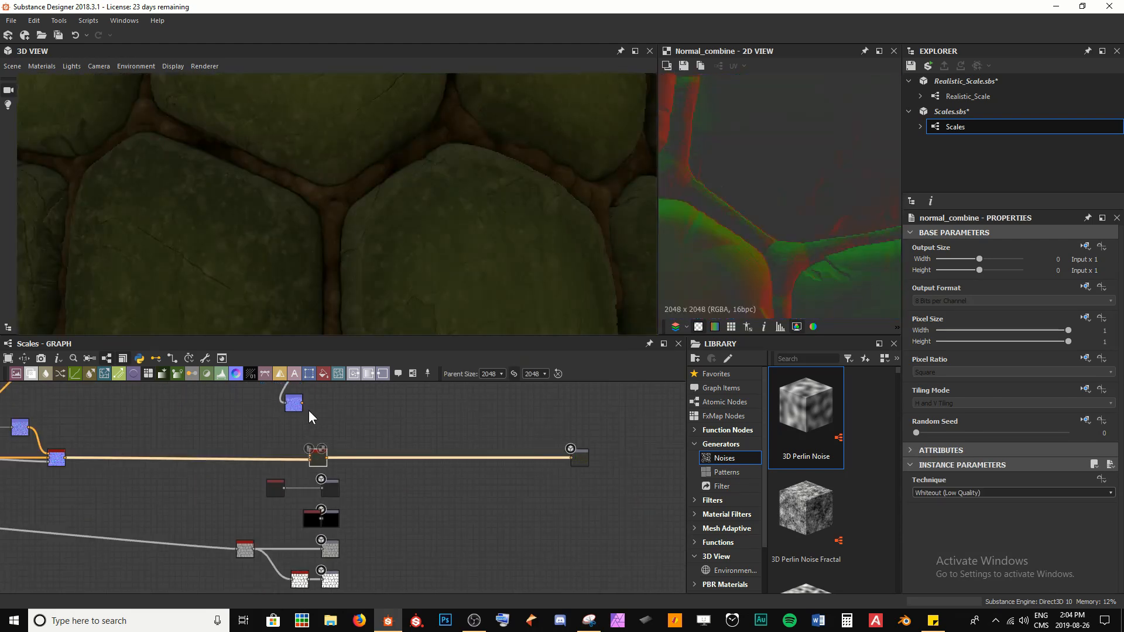
pyautogui.scroll(8, 351, 526)
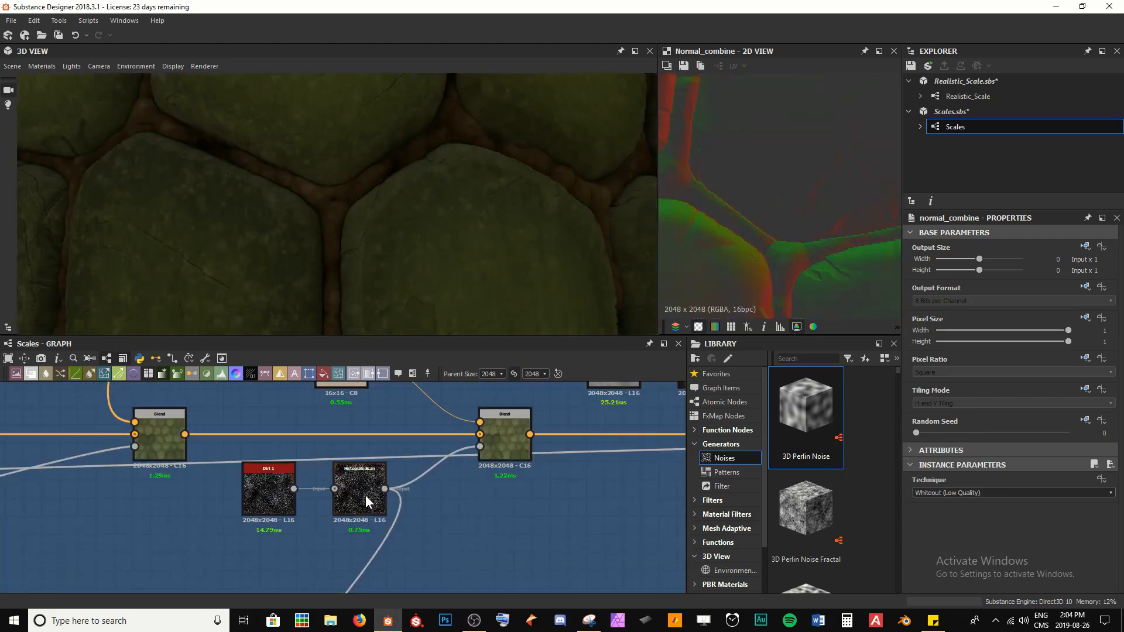
# Step: Connect the new Normal node's output to the Normal Combine's second normal input
pyautogui.doubleClick(365, 495)
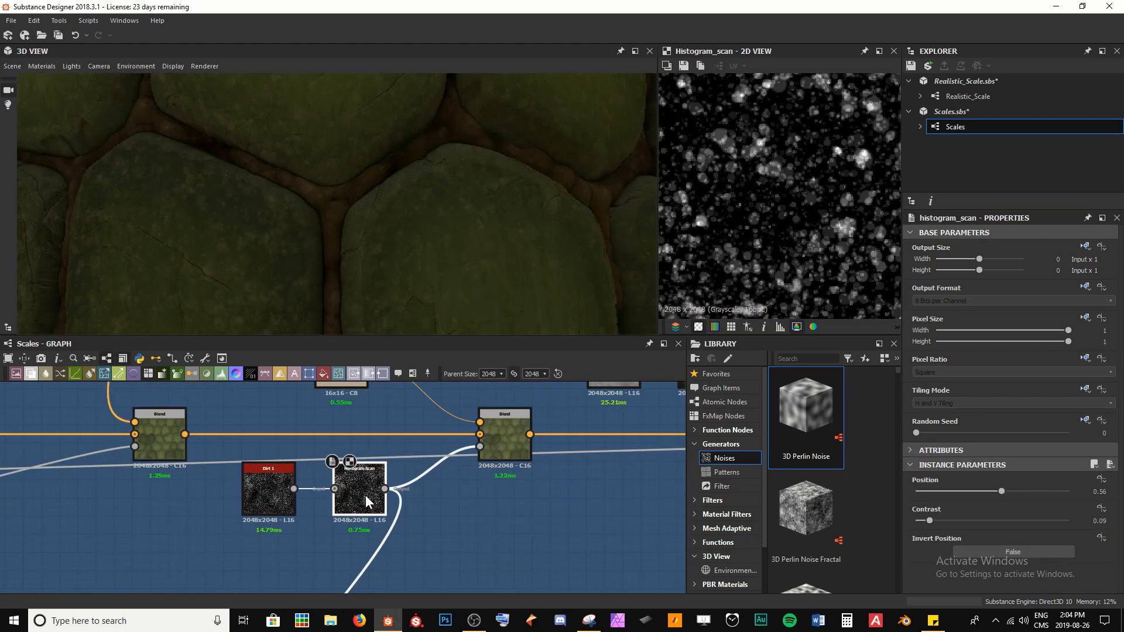
pyautogui.doubleClick(495, 430)
pyautogui.moveTo(740, 202); pyautogui.dragTo(830, 228, button='middle')
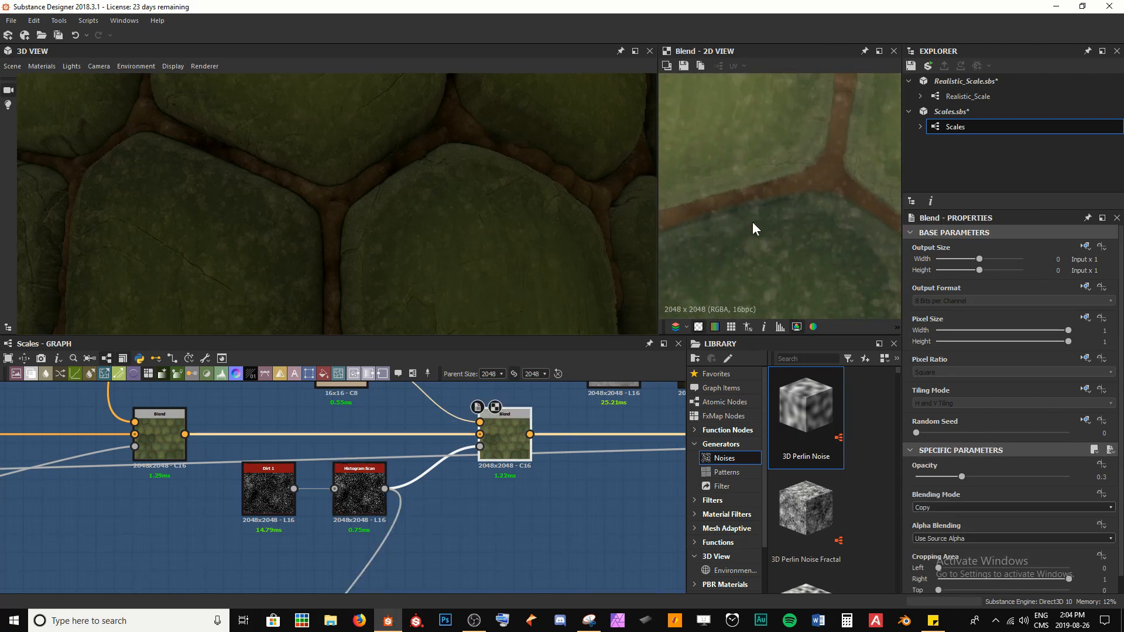
pyautogui.scroll(-3, 755, 222)
pyautogui.scroll(-5, 494, 501)
pyautogui.moveTo(344, 547); pyautogui.dragTo(346, 420, button='middle')
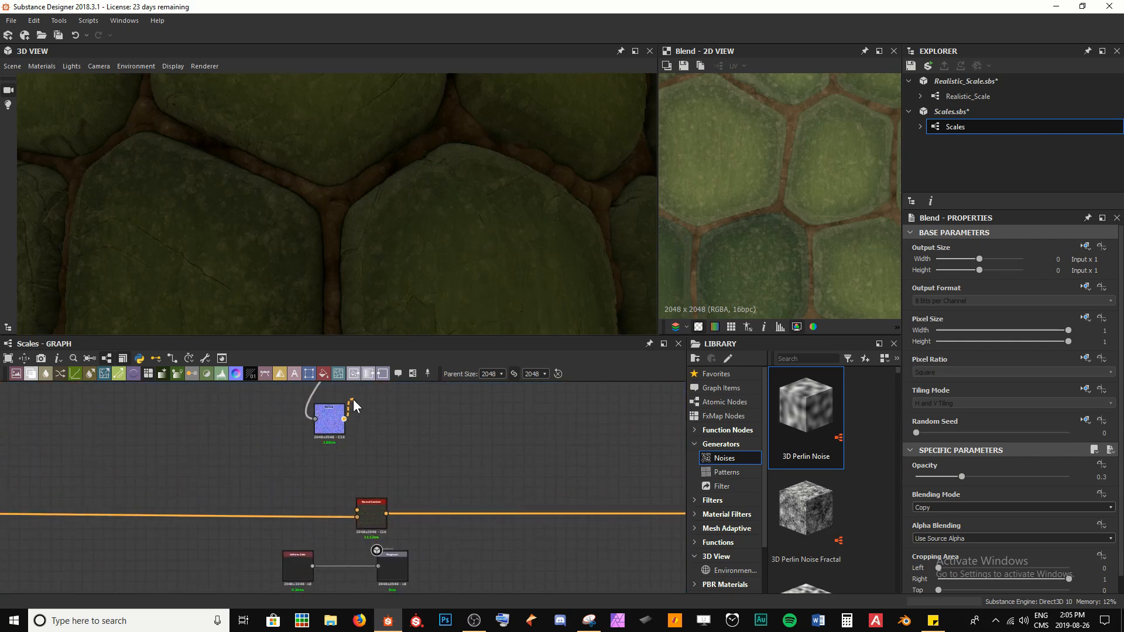
pyautogui.moveTo(345, 419); pyautogui.dragTo(495, 514)
pyautogui.moveTo(394, 157); pyautogui.dragTo(351, 225)
pyautogui.moveTo(221, 181); pyautogui.dragTo(342, 226)
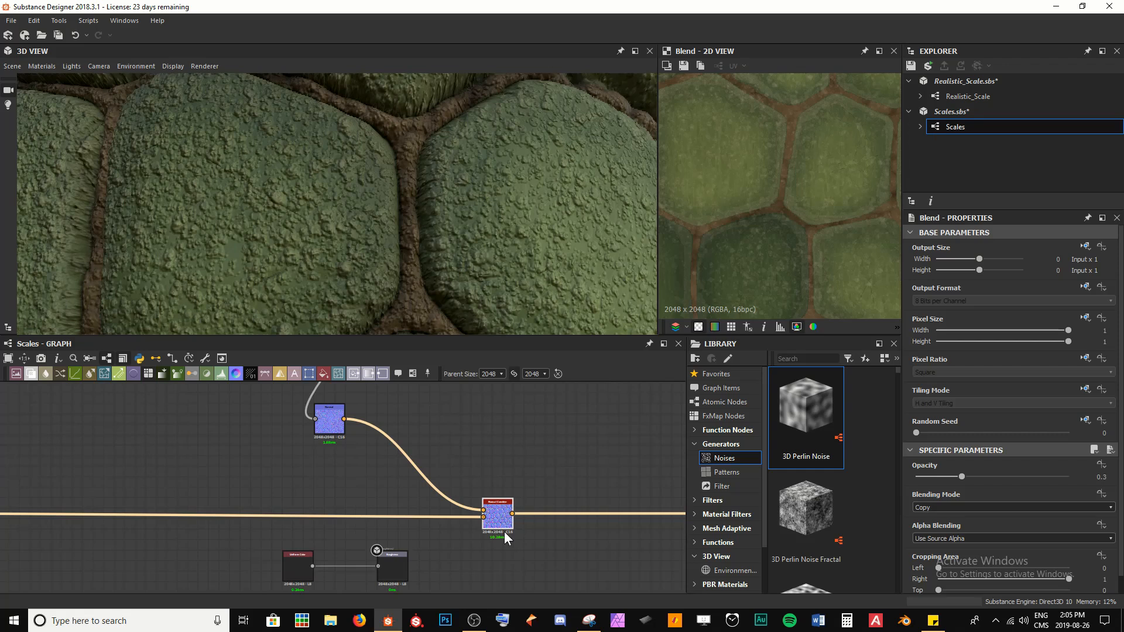
# Step: Set the Normal Combine technique to Detail Oriented (High Quality), comparing it with Whiteout
pyautogui.scroll(4, 504, 531)
pyautogui.click(475, 521)
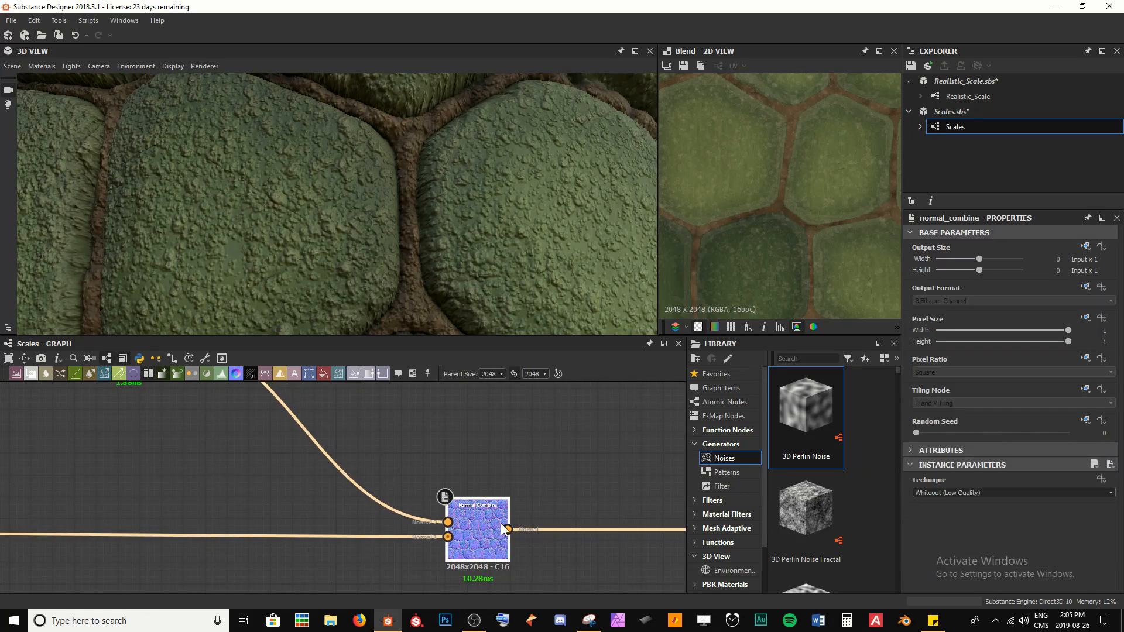
pyautogui.click(968, 493)
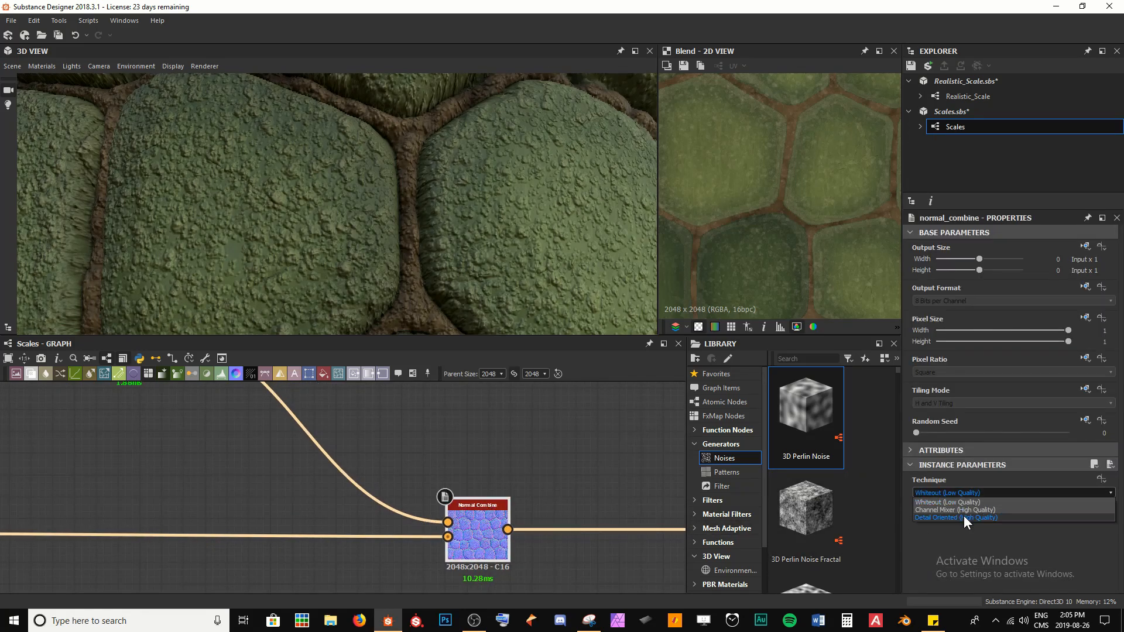
pyautogui.click(964, 515)
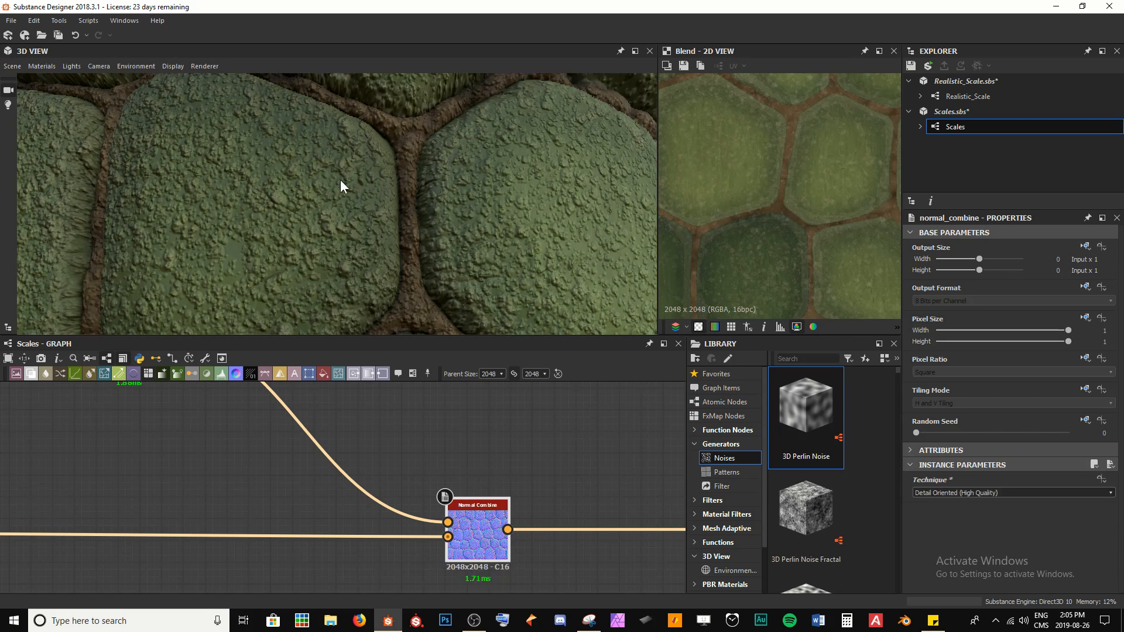
pyautogui.scroll(2, 478, 197)
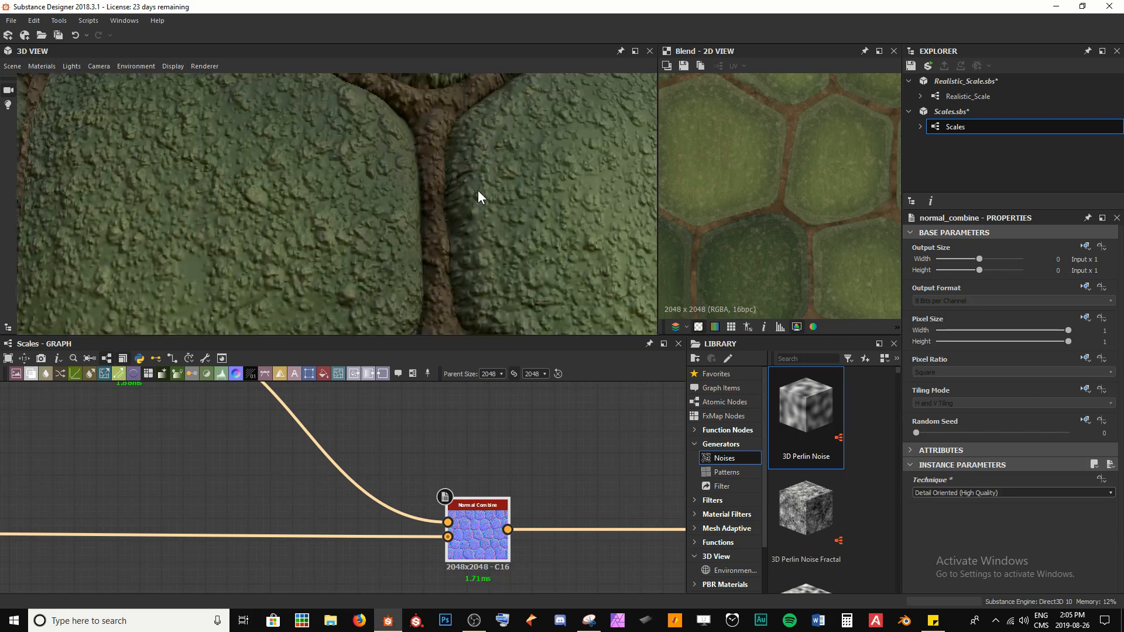
pyautogui.click(972, 493)
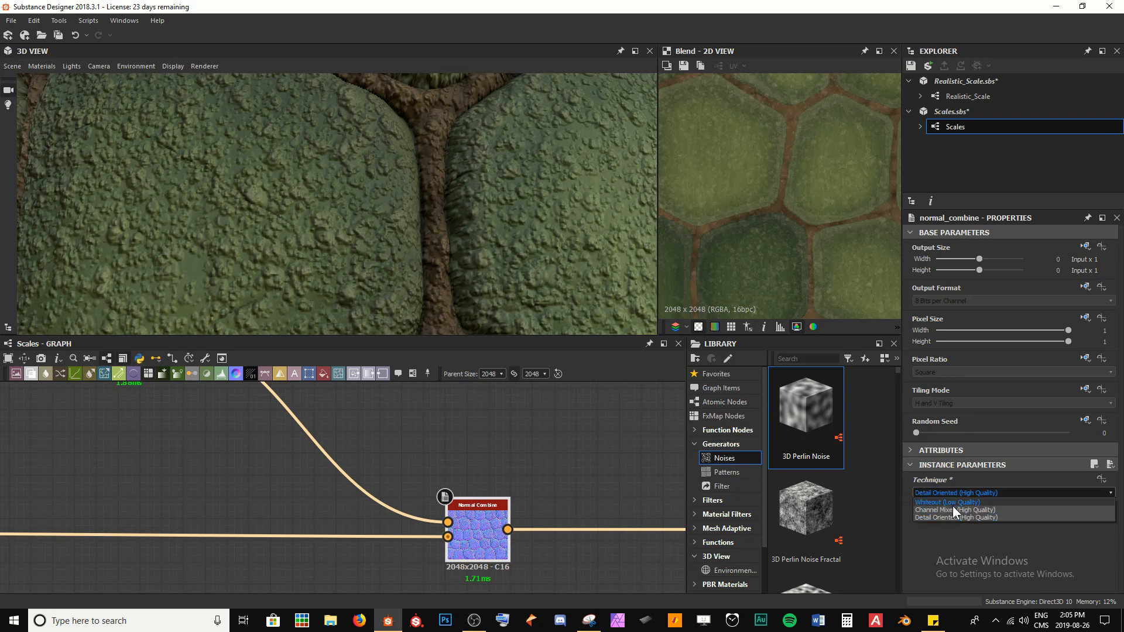
pyautogui.click(943, 504)
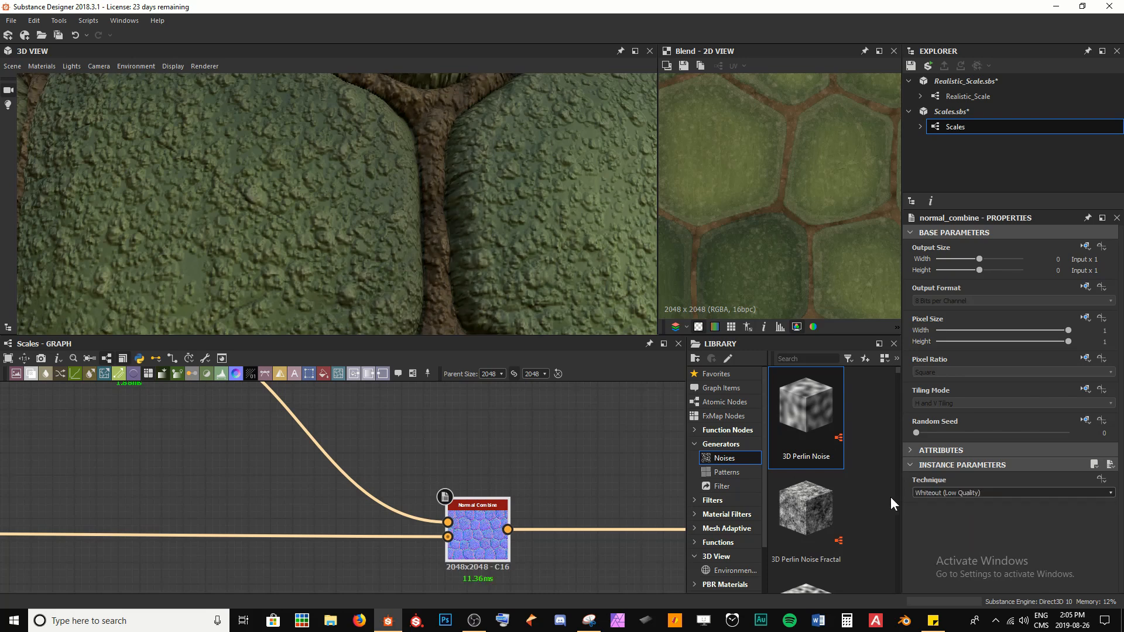
pyautogui.click(918, 495)
pyautogui.click(932, 518)
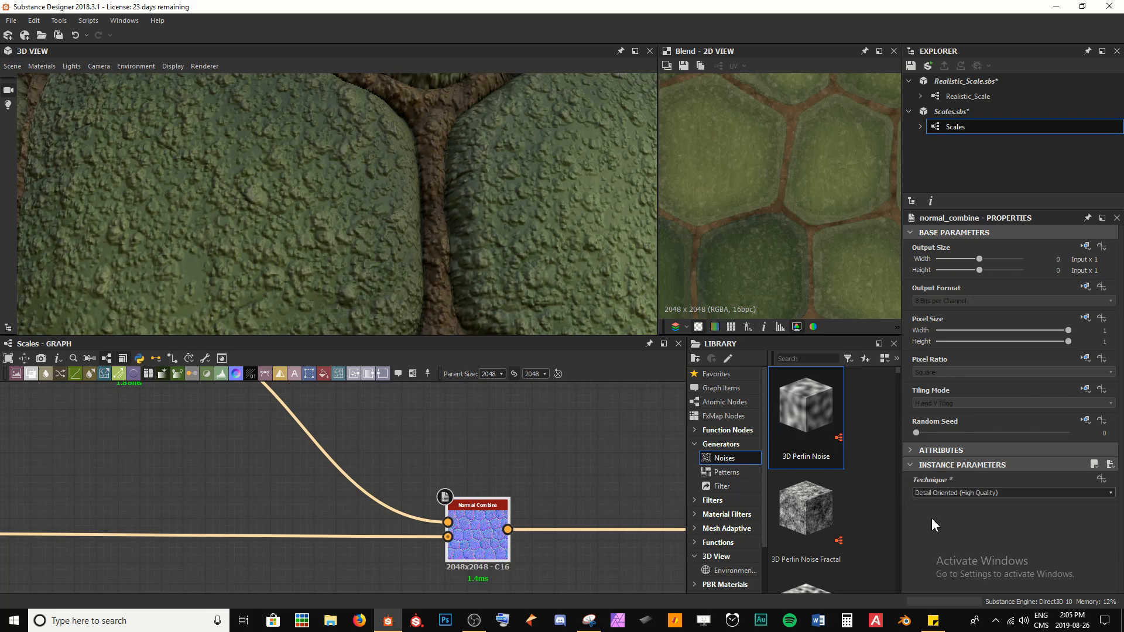
# Step: Set the new Normal node's intensity to 0.15
pyautogui.moveTo(337, 419); pyautogui.dragTo(409, 550, button='middle')
pyautogui.click(207, 472)
pyautogui.doubleClick(207, 470)
pyautogui.moveTo(206, 471); pyautogui.dragTo(426, 475)
pyautogui.scroll(-6, 425, 474)
pyautogui.moveTo(420, 455)
pyautogui.mouseDown(button='middle')
pyautogui.moveTo(408, 554)
pyautogui.moveTo(432, 437)
pyautogui.mouseUp(button='middle')
pyautogui.scroll(5, 441, 495)
pyautogui.scroll(1, 440, 493)
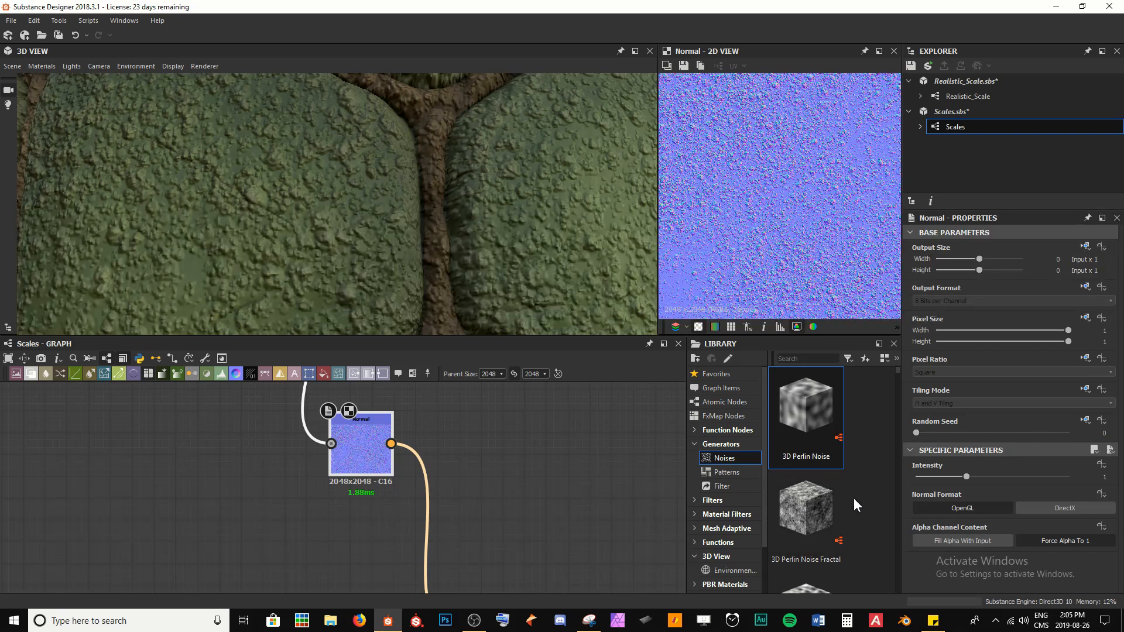
pyautogui.click(966, 478)
pyautogui.write('0.15')
pyautogui.press('Return')
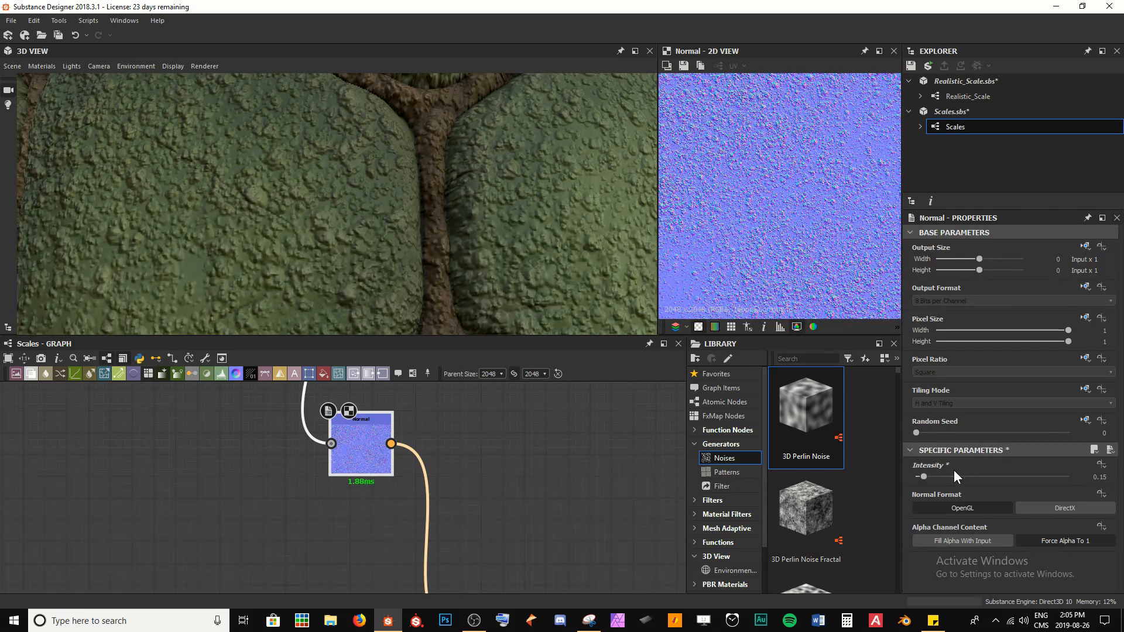
# Step: Set the Normal node's intensity to 0.1 and save the package
pyautogui.scroll(-3, 519, 271)
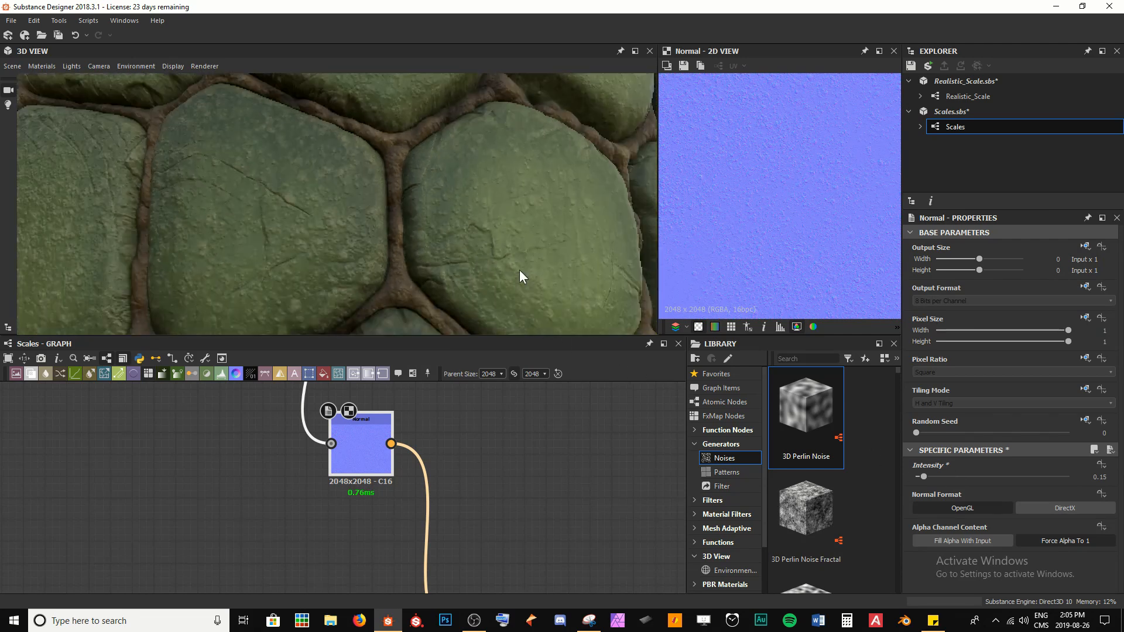
pyautogui.moveTo(504, 265)
pyautogui.keyDown('ctrl'); pyautogui.keyDown('shift'); pyautogui.mouseDown(button='right')
pyautogui.moveTo(549, 273)
pyautogui.moveTo(521, 271)
pyautogui.mouseUp(button='right'); pyautogui.keyUp('shift'); pyautogui.keyUp('ctrl')
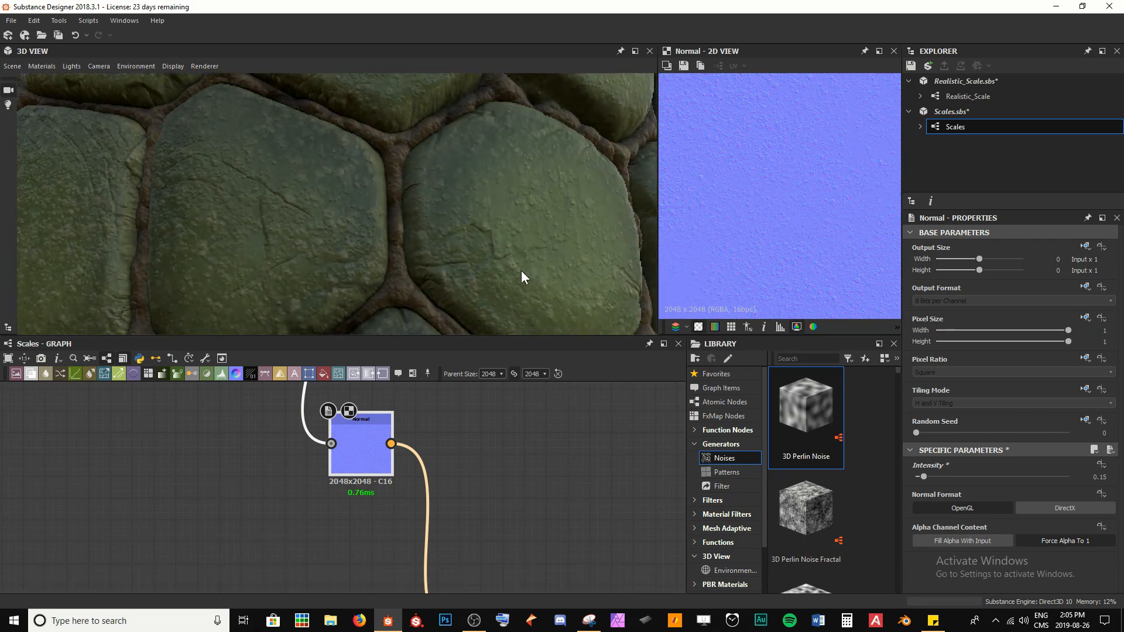
pyautogui.click(942, 473)
pyautogui.write('0.1')
pyautogui.press('Return')
pyautogui.hotkey('ctrl', 's')
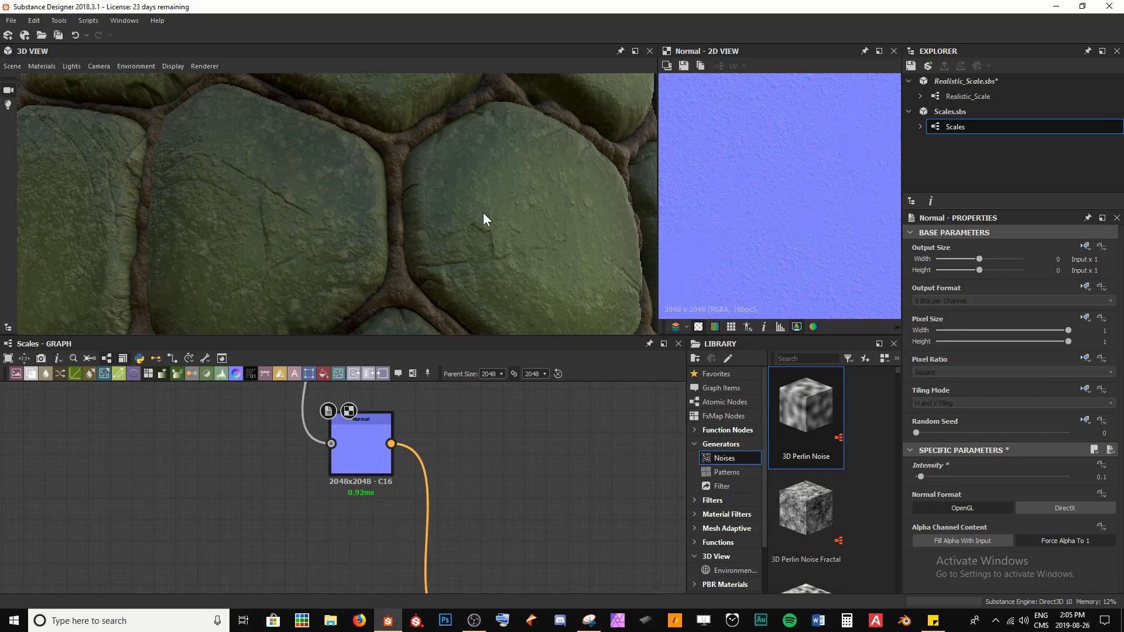
pyautogui.moveTo(475, 230)
pyautogui.keyDown('ctrl'); pyautogui.keyDown('shift'); pyautogui.mouseDown(button='right')
pyautogui.moveTo(369, 218)
pyautogui.moveTo(497, 226)
pyautogui.moveTo(517, 209)
pyautogui.moveTo(472, 212)
pyautogui.moveTo(472, 221)
pyautogui.moveTo(513, 219)
pyautogui.moveTo(477, 223)
pyautogui.mouseUp(button='right'); pyautogui.keyUp('shift'); pyautogui.keyUp('ctrl')
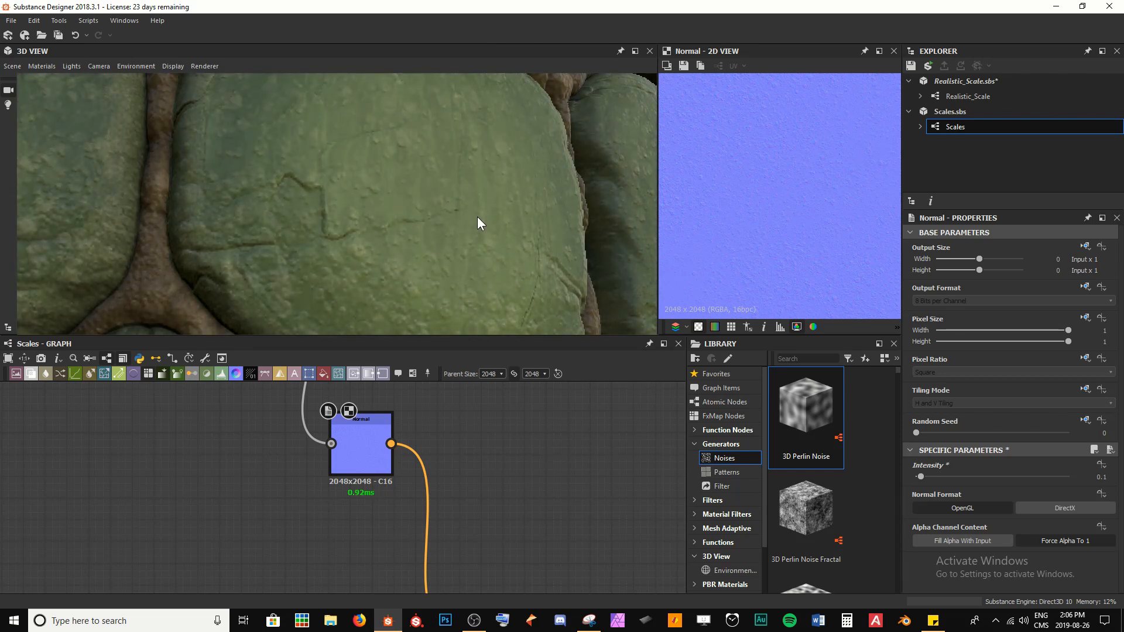
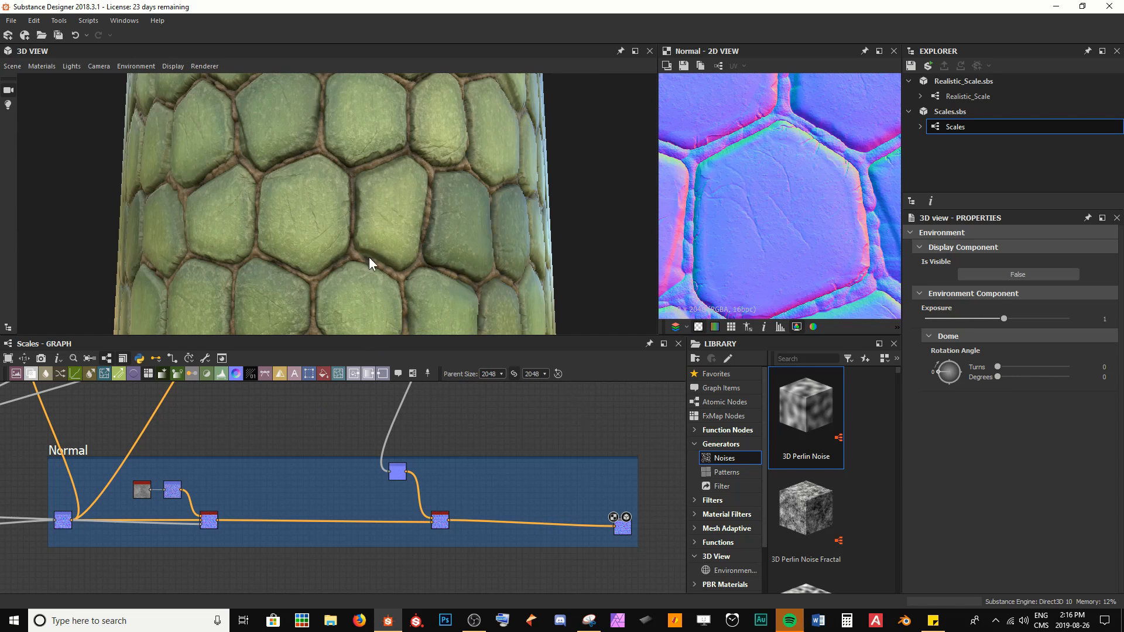
# Step: Delete the Uniform Color node feeding the Roughness output and save the package
pyautogui.keyDown('shift'); pyautogui.moveTo(369, 257); pyautogui.dragTo(398, 281, button='right'); pyautogui.keyUp('shift')
pyautogui.moveTo(507, 489); pyautogui.dragTo(491, 475, button='middle')
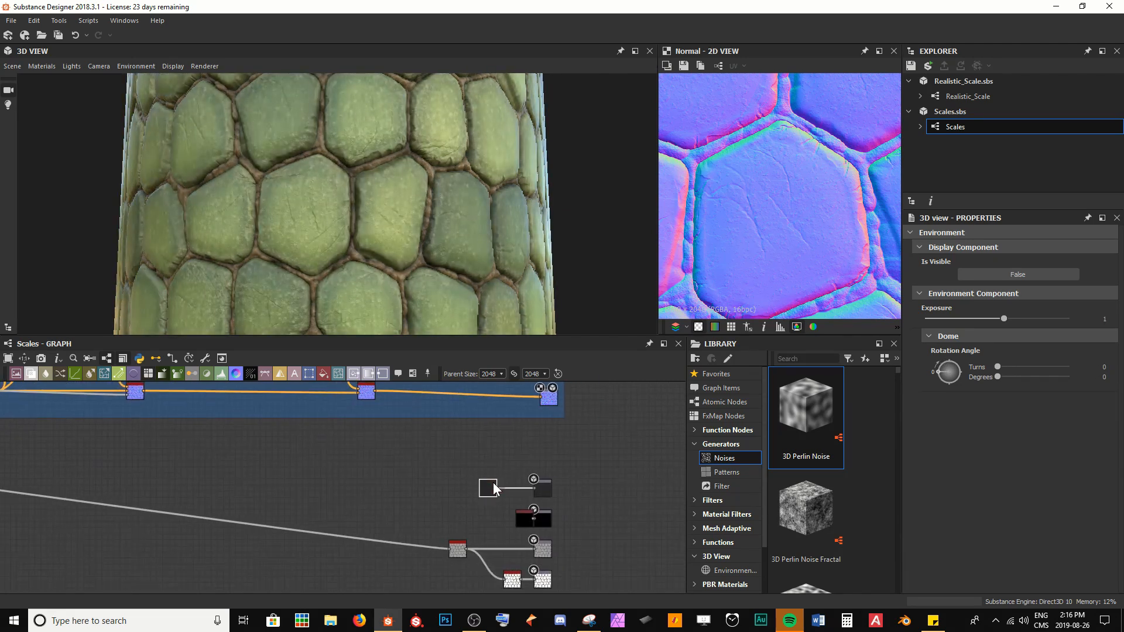
pyautogui.doubleClick(492, 487)
pyautogui.keyDown('shift'); pyautogui.moveTo(387, 202); pyautogui.dragTo(345, 243, button='right'); pyautogui.keyUp('shift')
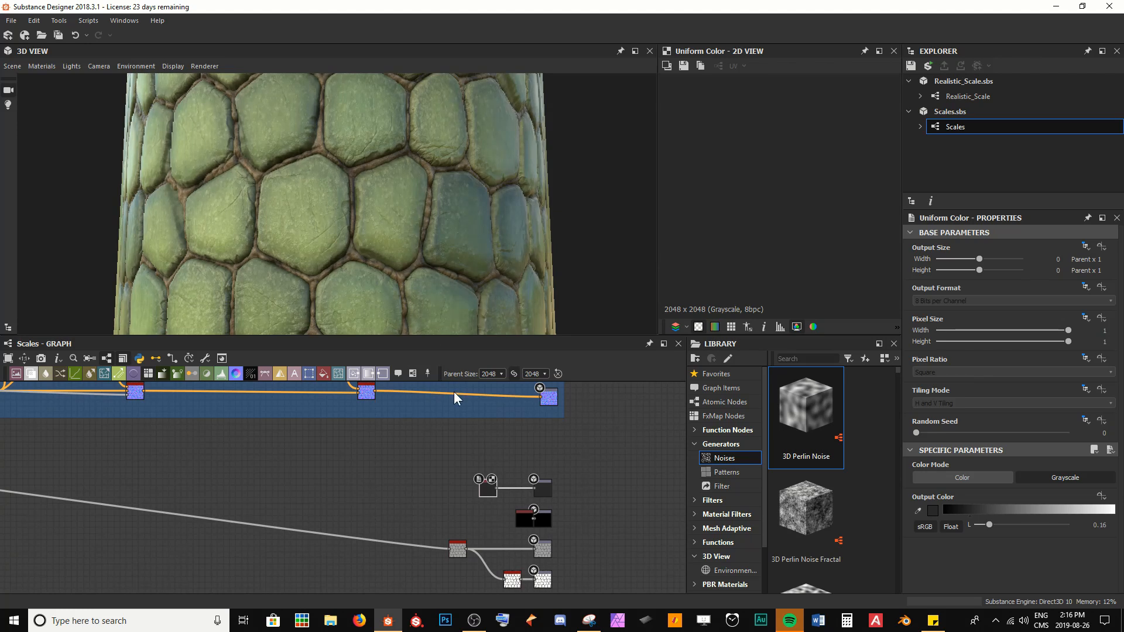
pyautogui.moveTo(497, 501); pyautogui.dragTo(429, 454, button='middle')
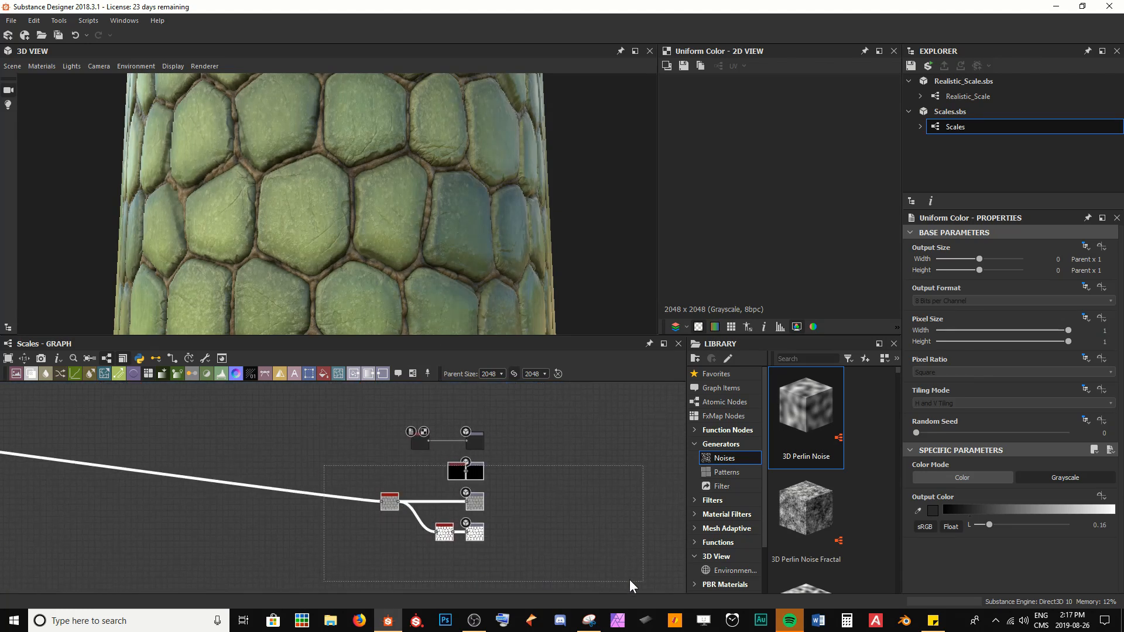
pyautogui.moveTo(477, 477); pyautogui.dragTo(478, 557)
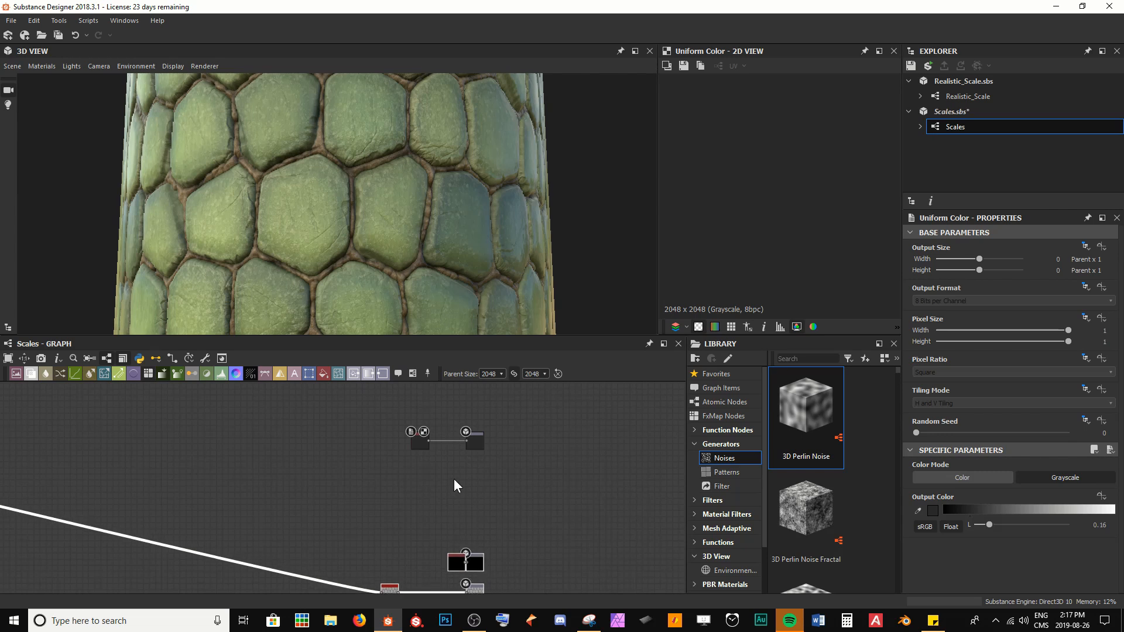
pyautogui.moveTo(390, 462); pyautogui.dragTo(408, 535, button='middle')
pyautogui.scroll(2, 409, 540)
pyautogui.moveTo(457, 507); pyautogui.dragTo(218, 516)
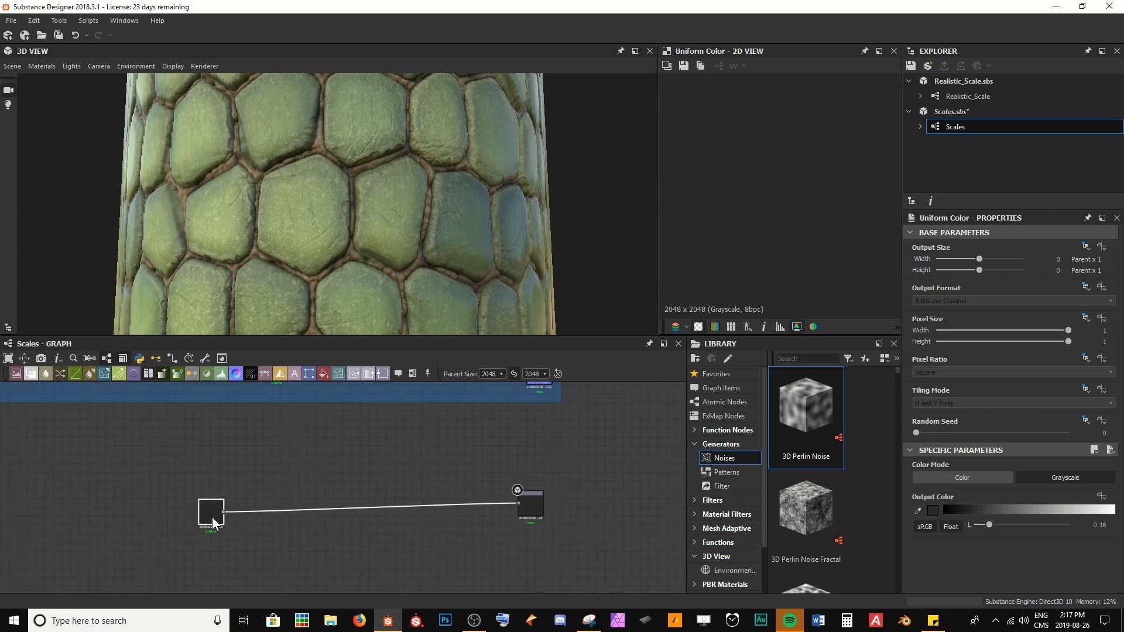
pyautogui.press('Delete')
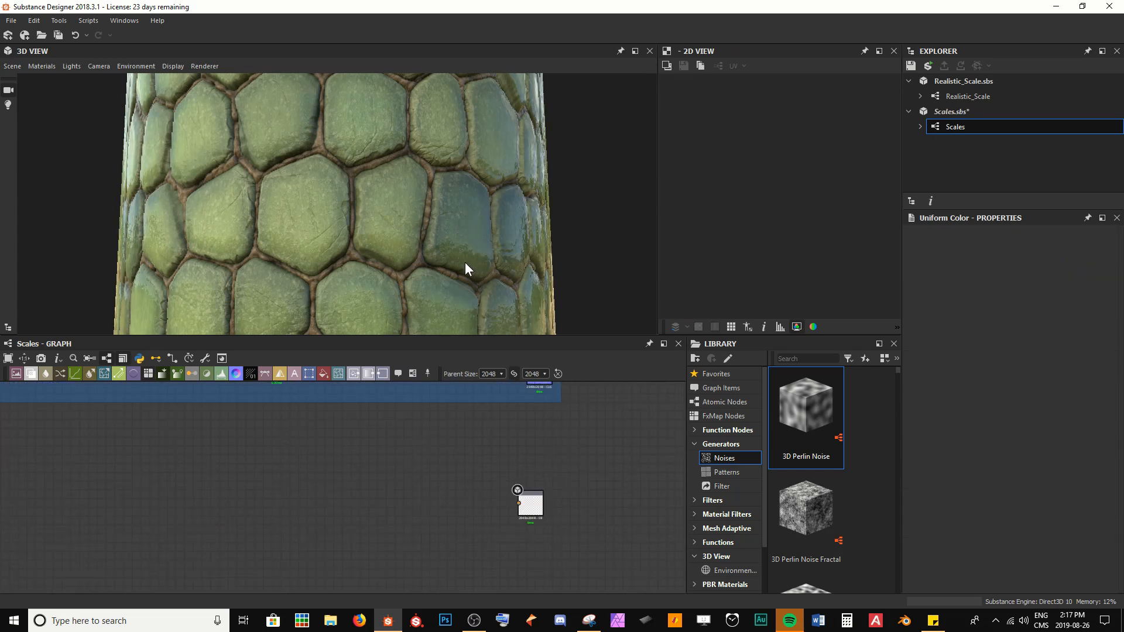
pyautogui.keyDown('ctrl'); pyautogui.keyDown('shift'); pyautogui.moveTo(465, 262); pyautogui.dragTo(487, 281, button='right'); pyautogui.keyUp('shift'); pyautogui.keyUp('ctrl')
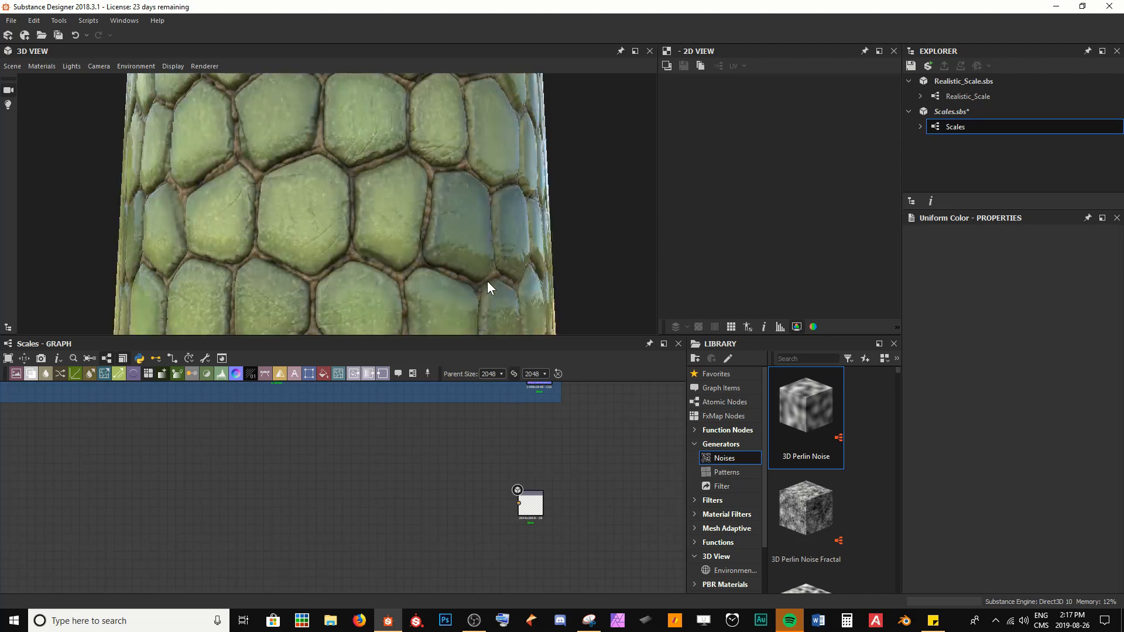
pyautogui.hotkey('ctrl', 's')
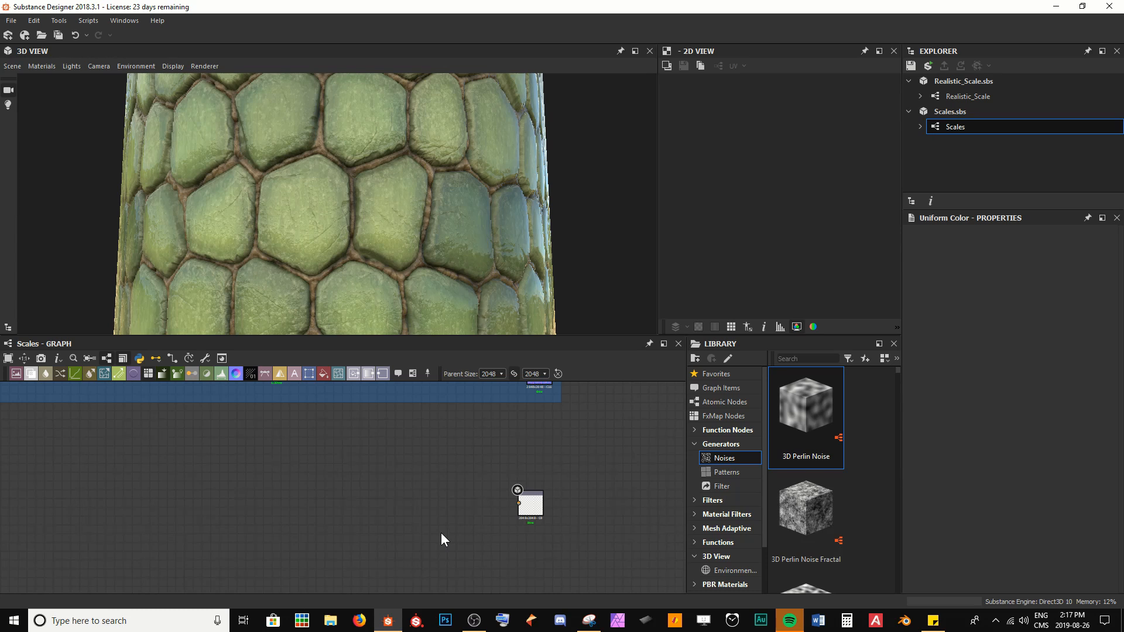
# Step: Connect the Normal Combine node's output to the Roughness output node
pyautogui.moveTo(302, 487); pyautogui.dragTo(354, 495, button='middle')
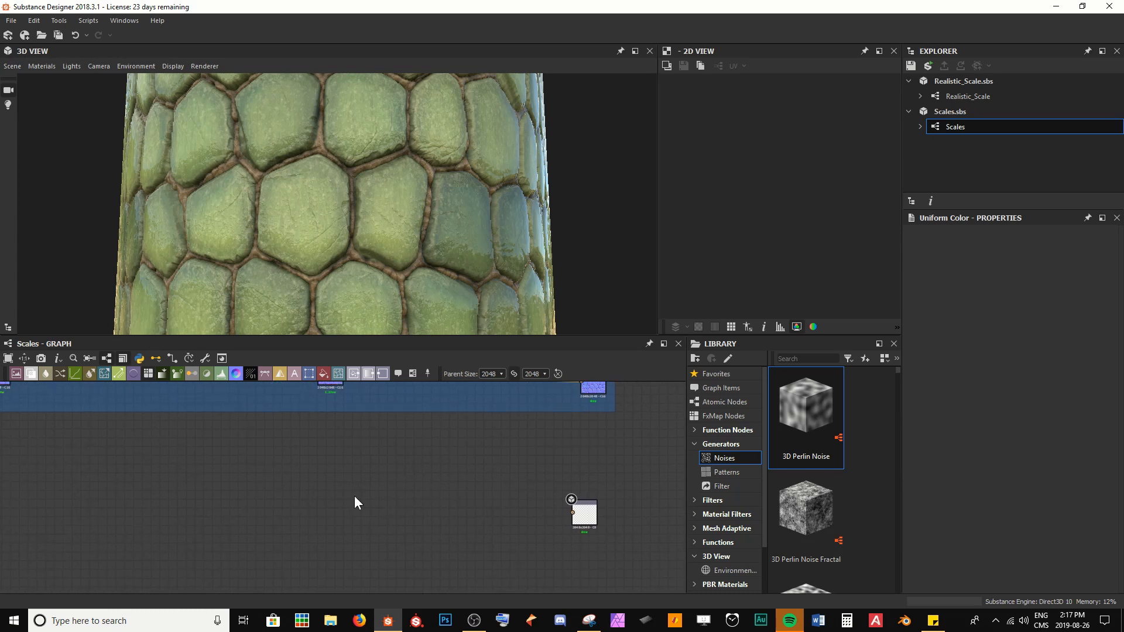
pyautogui.scroll(-3, 354, 494)
pyautogui.moveTo(270, 458); pyautogui.dragTo(367, 473, button='middle')
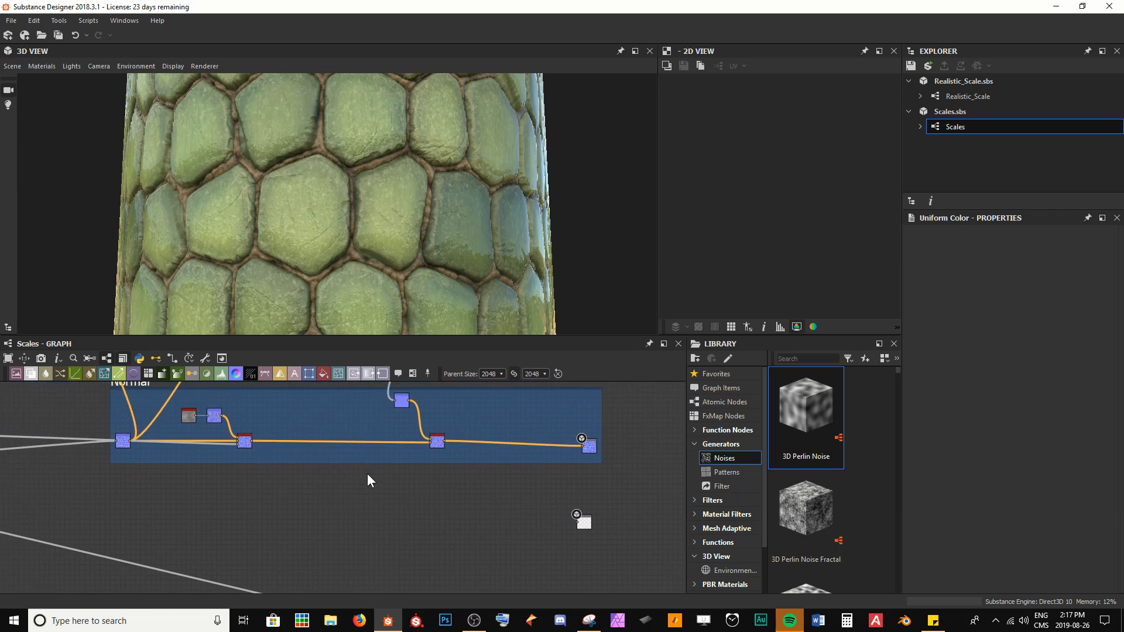
pyautogui.doubleClick(432, 443)
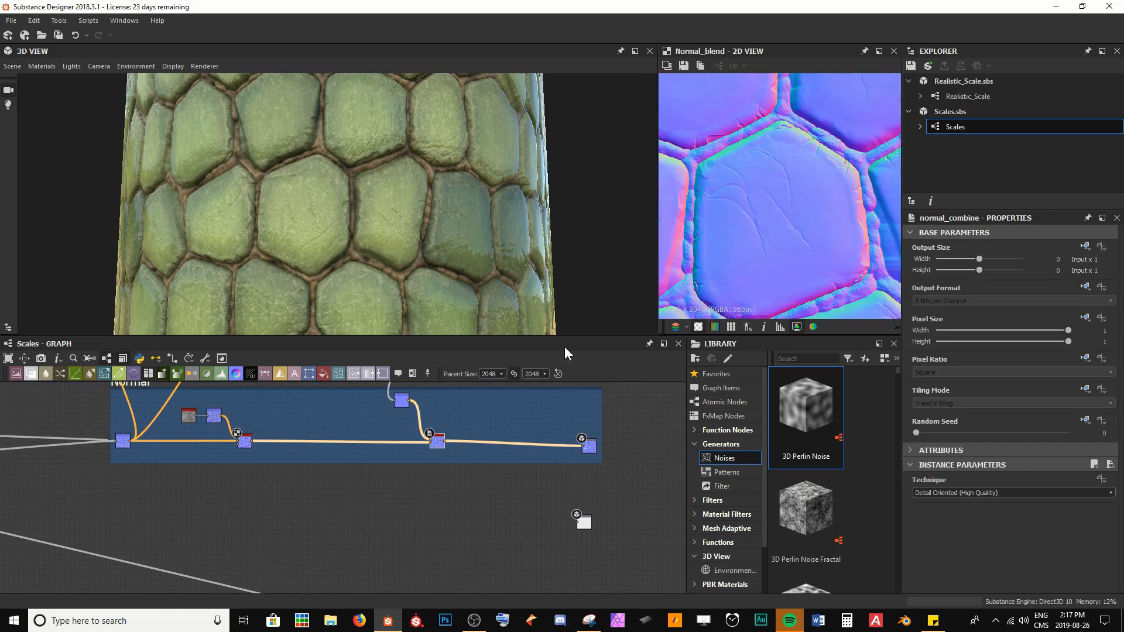
pyautogui.scroll(1, 815, 217)
pyautogui.moveTo(782, 205); pyautogui.dragTo(802, 245, button='middle')
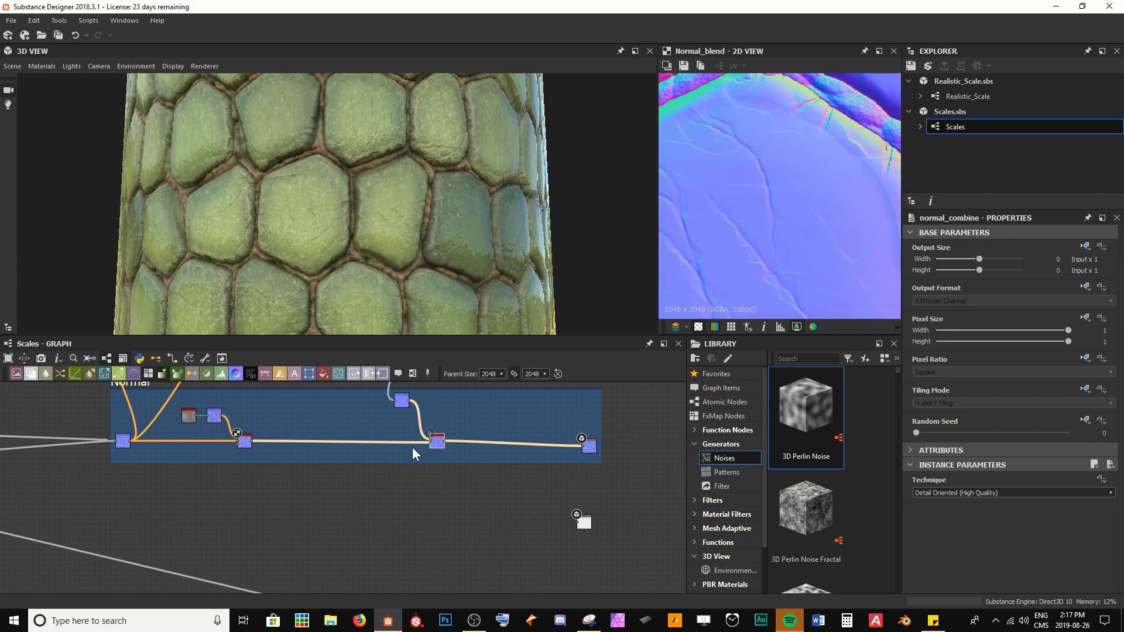
pyautogui.doubleClick(437, 440)
pyautogui.scroll(-2, 790, 146)
pyautogui.scroll(-2, 733, 215)
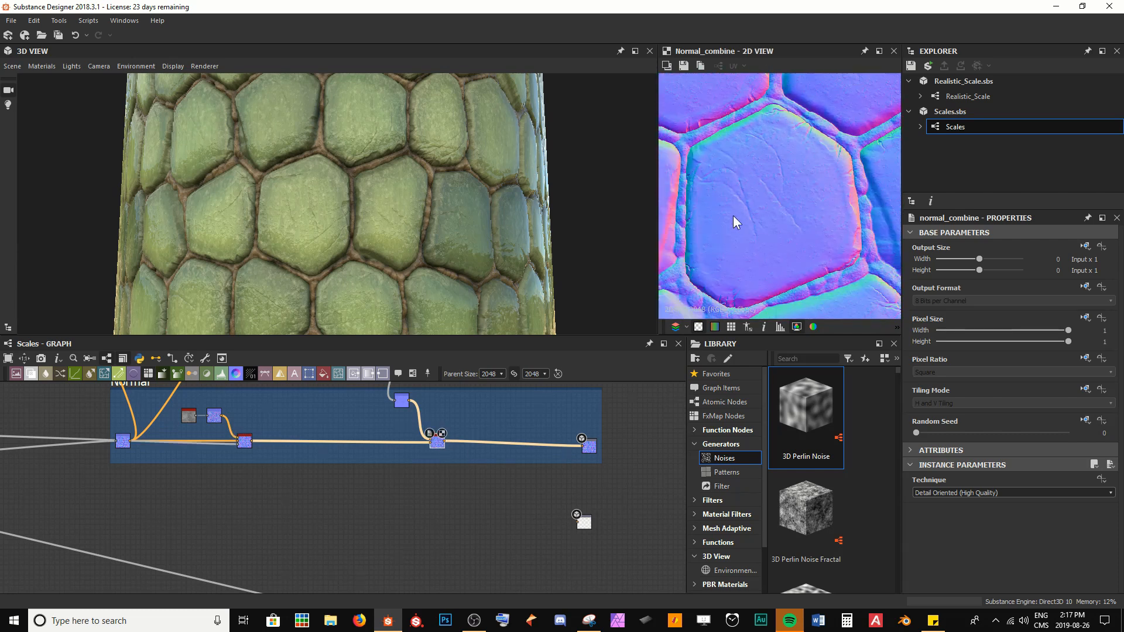
pyautogui.scroll(3, 549, 486)
pyautogui.moveTo(549, 486); pyautogui.dragTo(513, 485, button='middle')
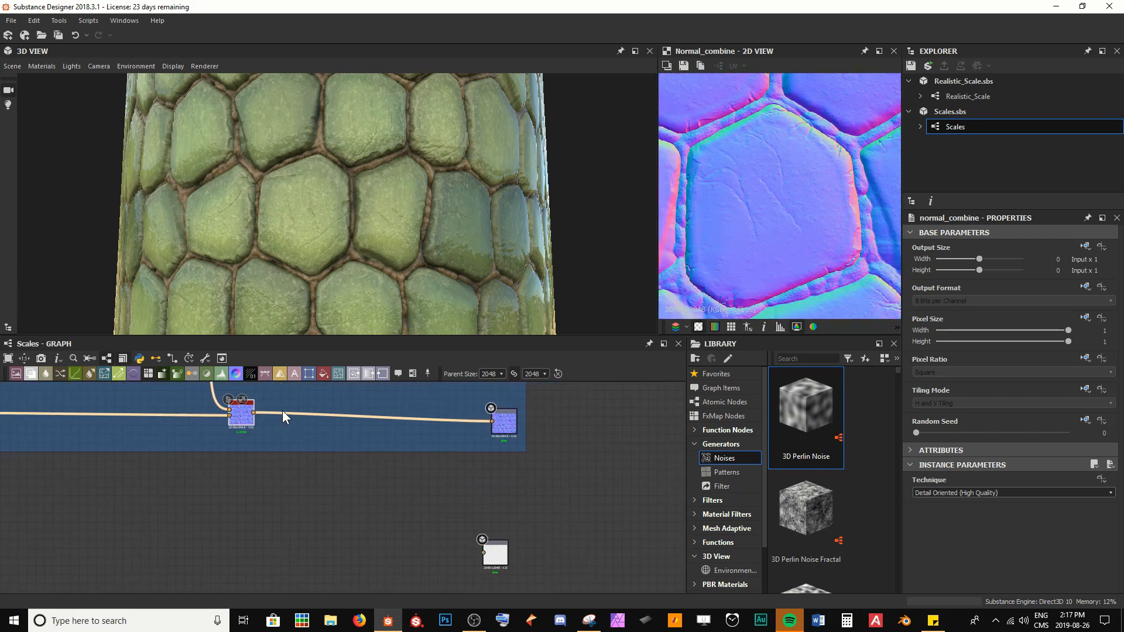
pyautogui.moveTo(253, 414); pyautogui.dragTo(484, 552)
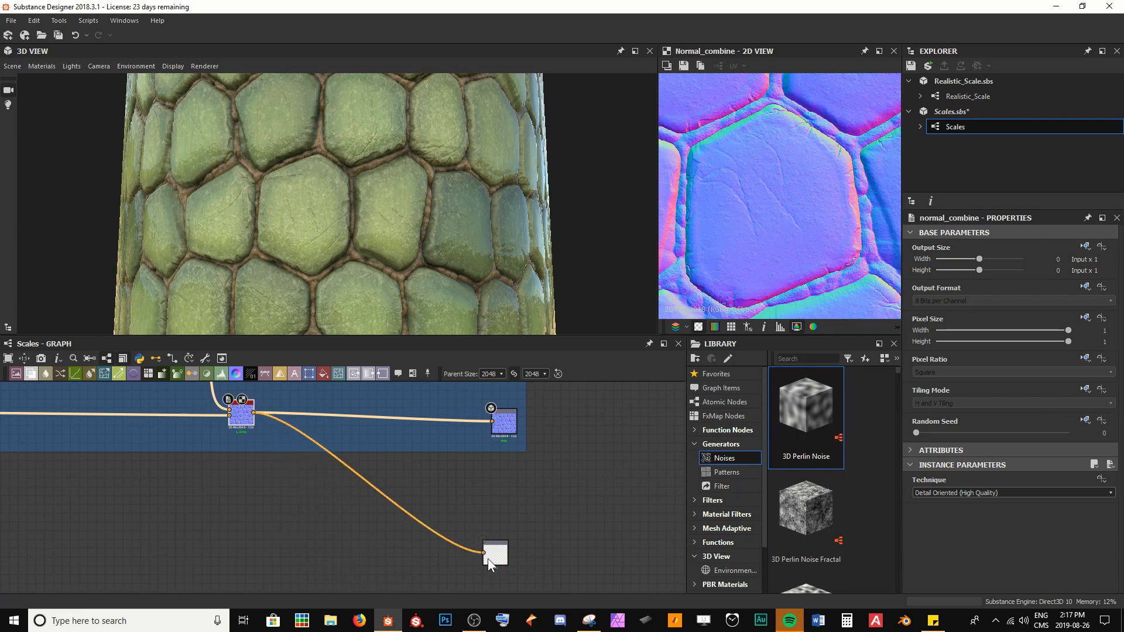
pyautogui.click(498, 552)
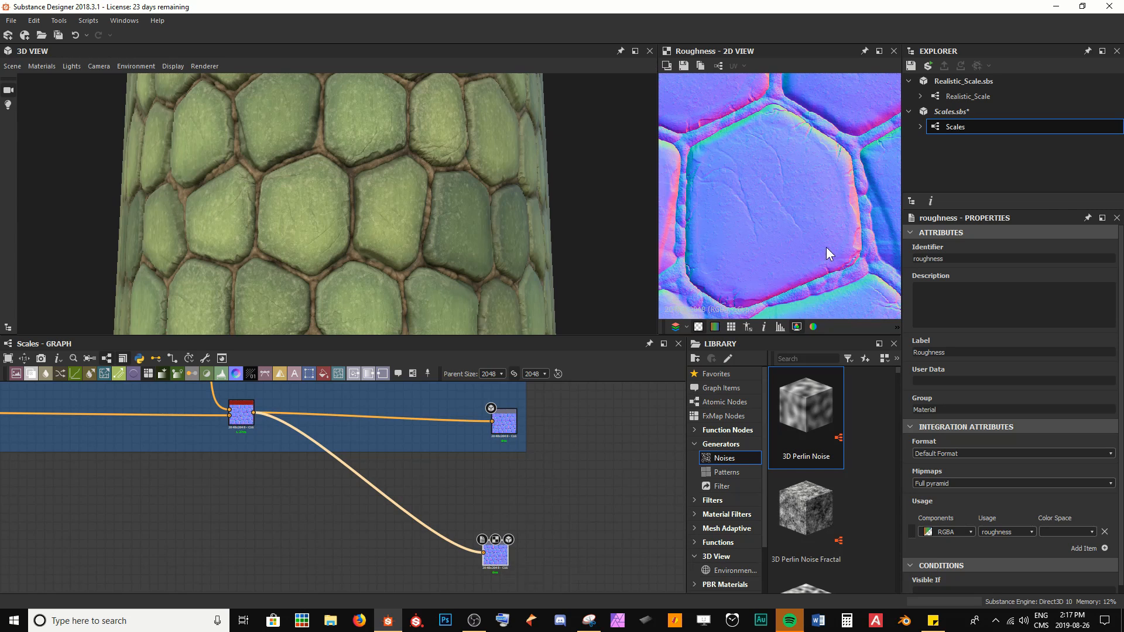
# Step: Save the package
pyautogui.scroll(3, 343, 229)
pyautogui.moveTo(342, 228); pyautogui.dragTo(395, 228)
pyautogui.scroll(-3, 482, 530)
pyautogui.scroll(2, 405, 532)
pyautogui.hotkey('ctrl', 's')
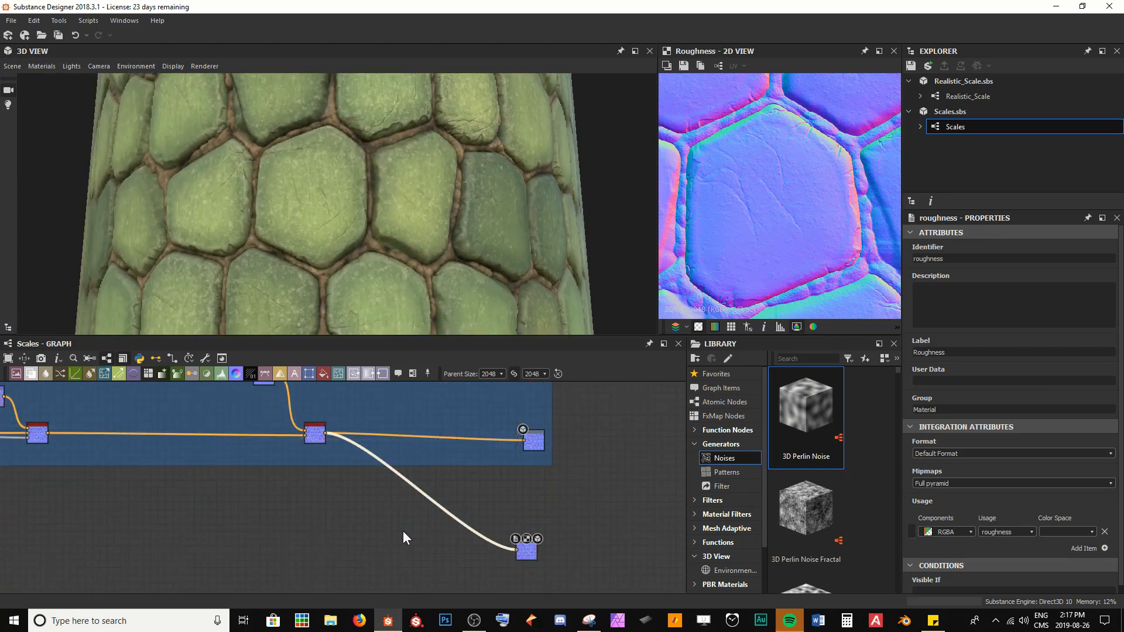
# Step: Insert a Curvature Smooth node between the Normal Combine node and the Roughness output
pyautogui.press('space')
pyautogui.write('cur')
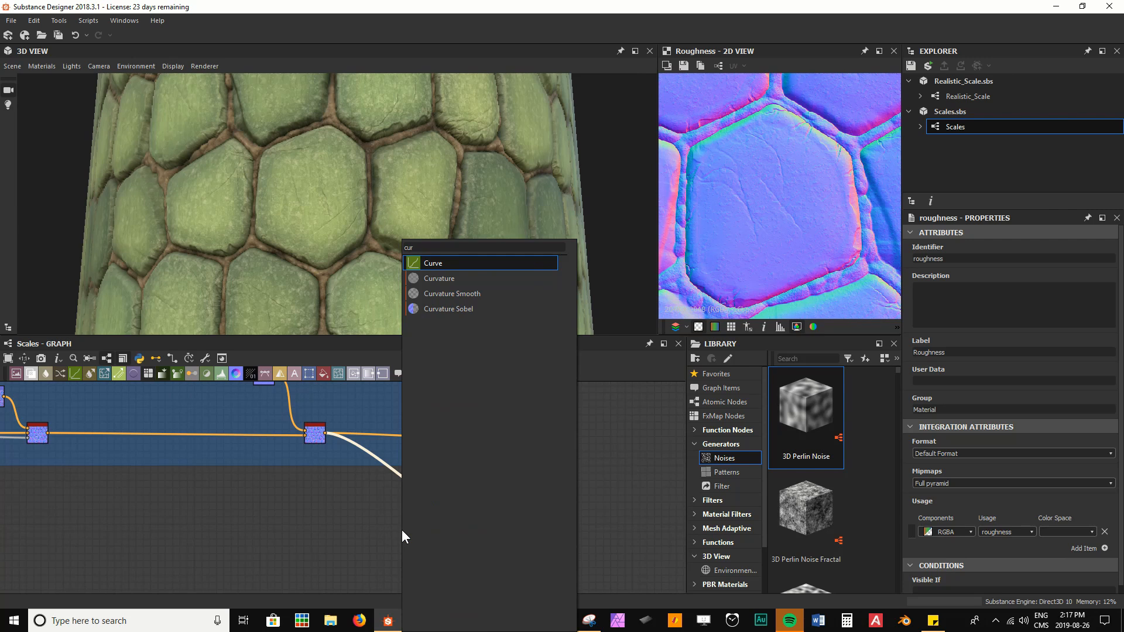
pyautogui.press('Down')
pyautogui.press('Down')
pyautogui.press('Return')
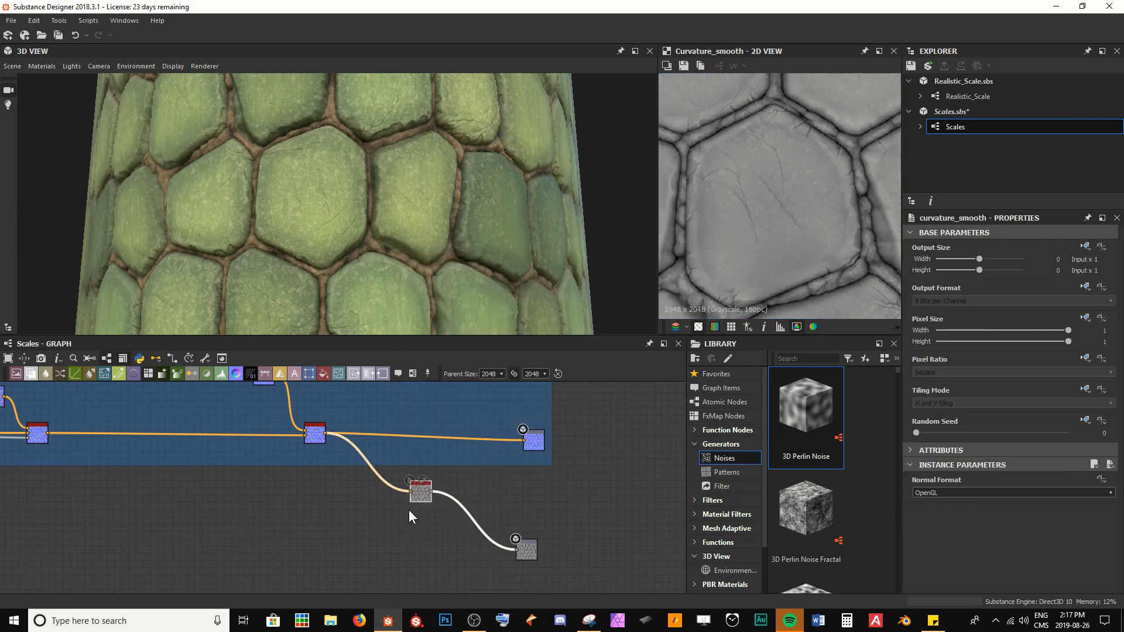
pyautogui.moveTo(414, 496); pyautogui.dragTo(360, 555)
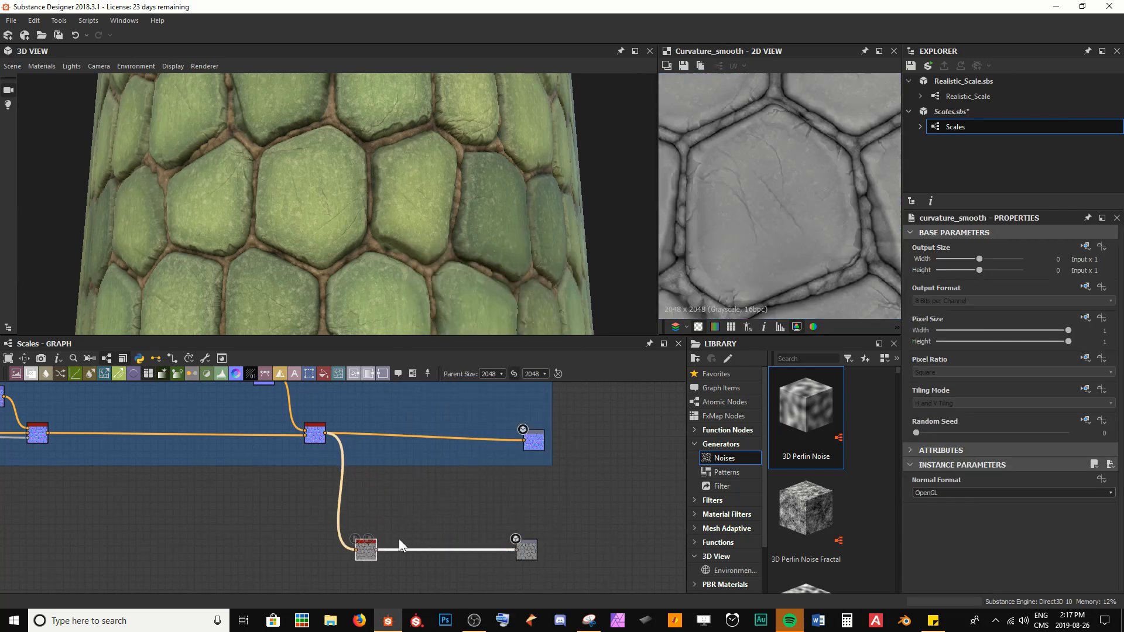
# Step: Examine the Curvature Smooth result in the 2D view and on the 3D model
pyautogui.scroll(3, 739, 185)
pyautogui.moveTo(739, 185); pyautogui.dragTo(781, 176, button='middle')
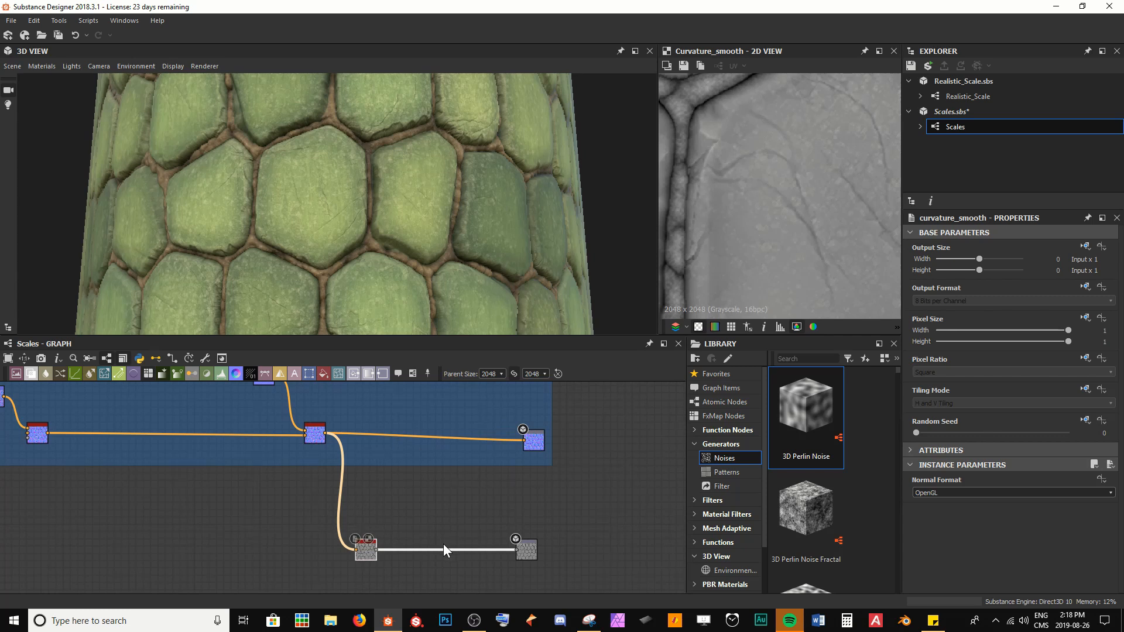
pyautogui.moveTo(523, 553); pyautogui.dragTo(416, 520, button='middle')
pyautogui.moveTo(416, 520); pyautogui.dragTo(549, 517)
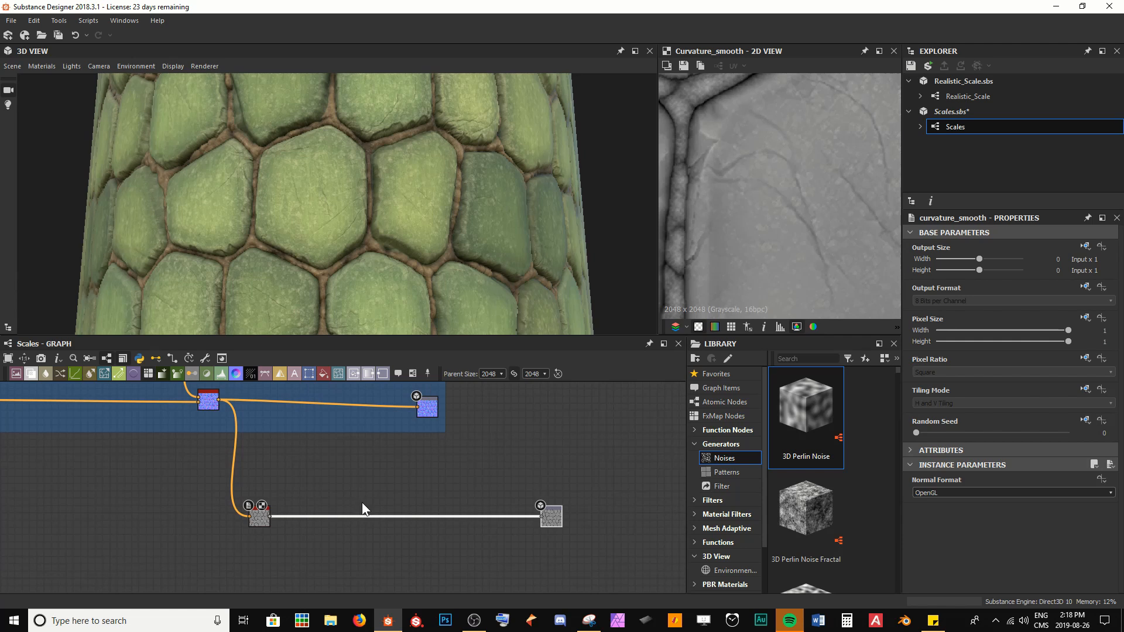
pyautogui.click(259, 518)
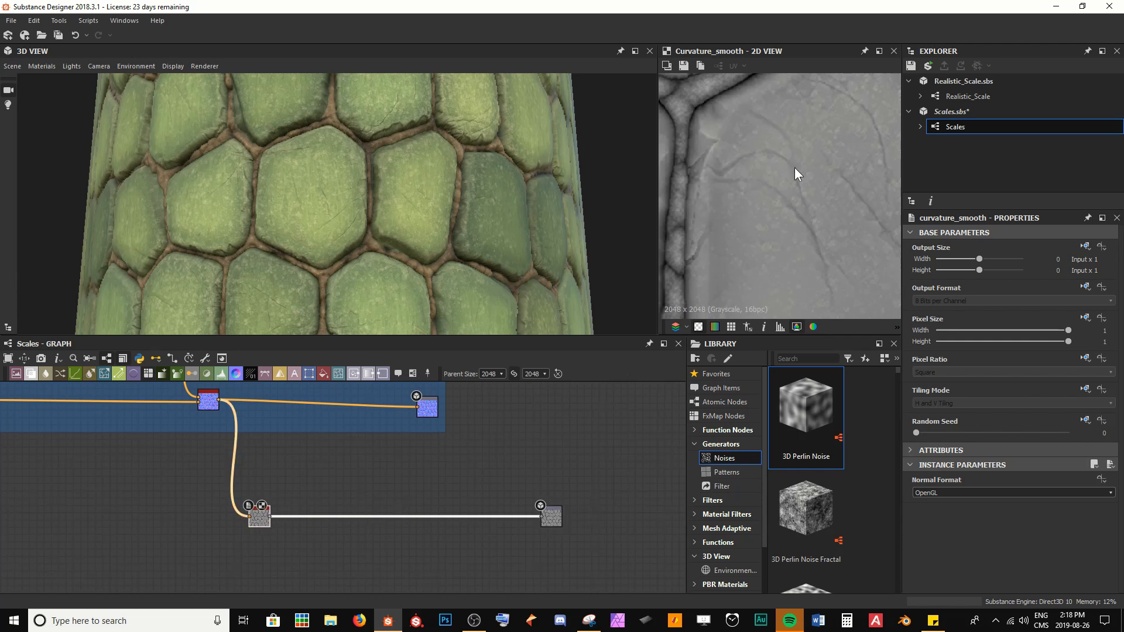
pyautogui.scroll(-3, 791, 168)
pyautogui.moveTo(788, 160); pyautogui.dragTo(769, 183, button='middle')
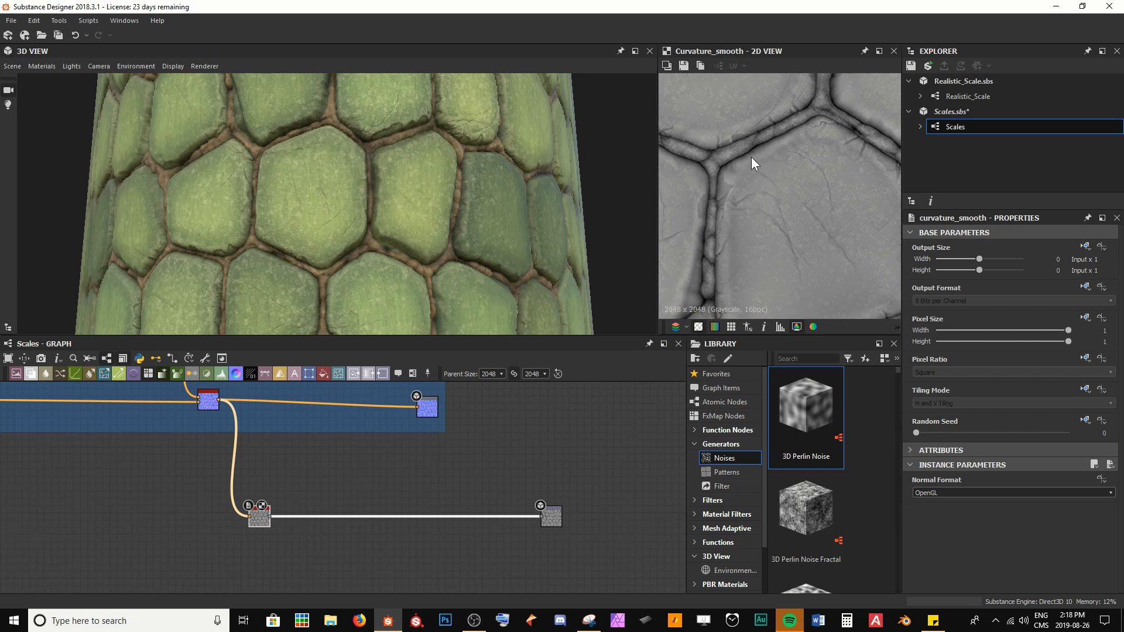
pyautogui.scroll(2, 721, 138)
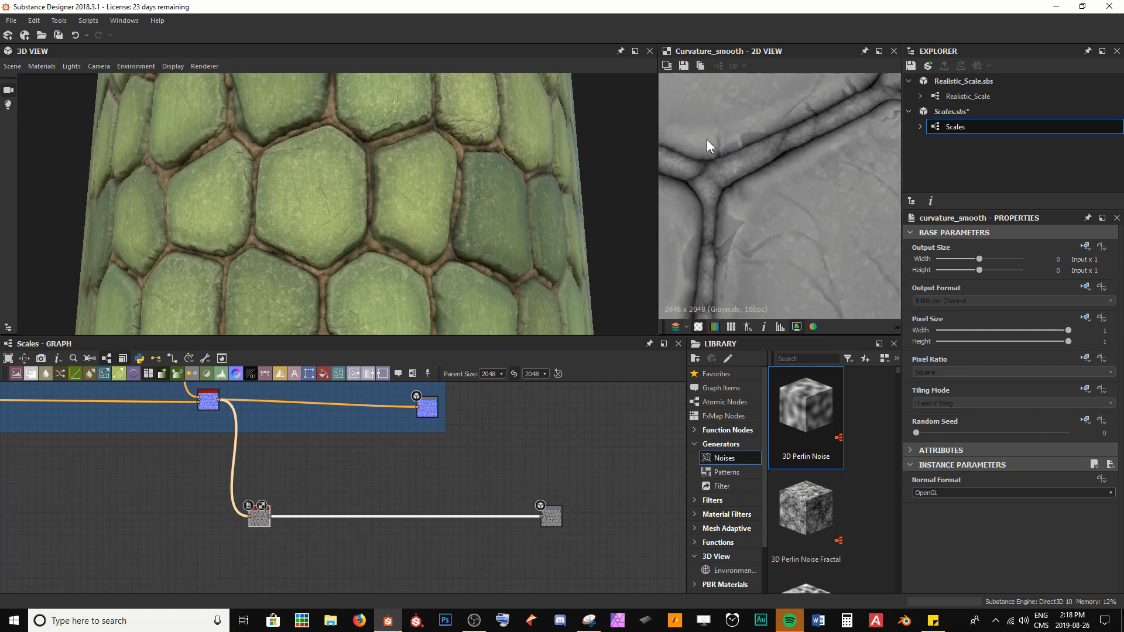
pyautogui.scroll(8, 367, 212)
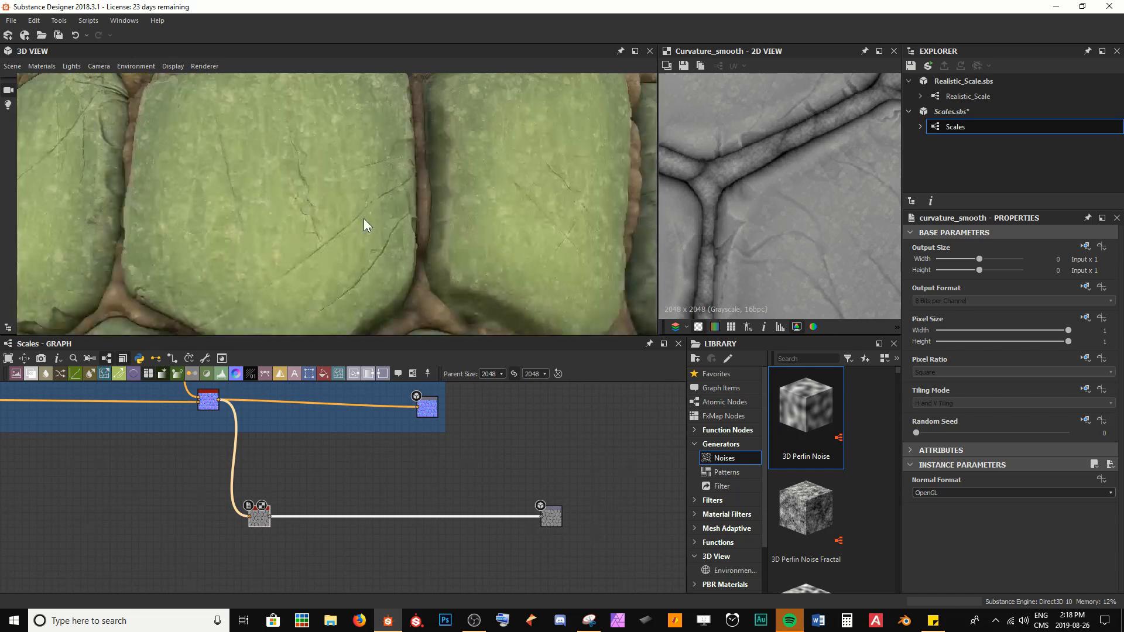
pyautogui.moveTo(370, 206)
pyautogui.keyDown('ctrl'); pyautogui.keyDown('shift'); pyautogui.mouseDown(button='right')
pyautogui.moveTo(420, 227)
pyautogui.moveTo(472, 226)
pyautogui.moveTo(270, 198)
pyautogui.mouseUp(button='right'); pyautogui.keyUp('shift'); pyautogui.keyUp('ctrl')
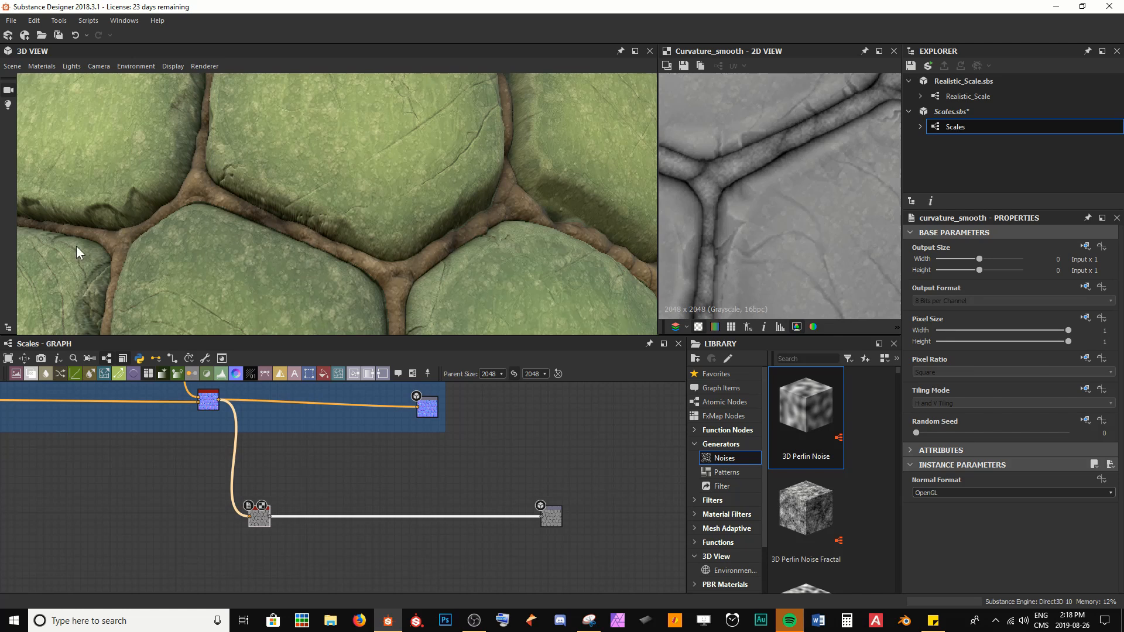
pyautogui.scroll(-5, 389, 238)
pyautogui.scroll(2, 272, 527)
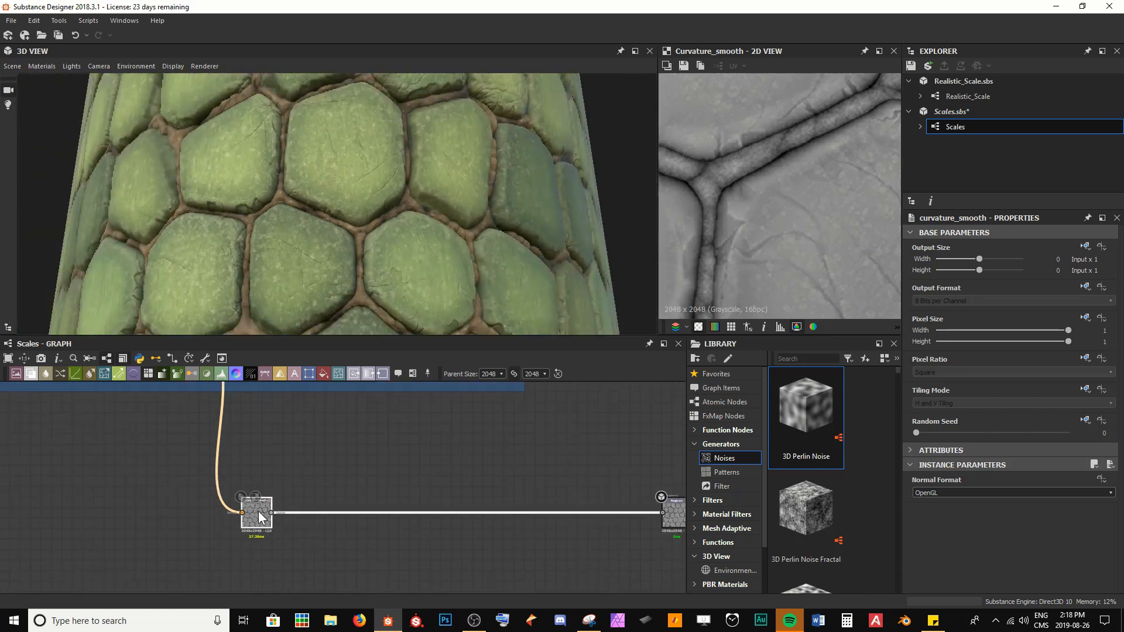
# Step: Insert a Levels node after the Curvature Smooth node
pyautogui.press('space')
pyautogui.write('lev')
pyautogui.press('Return')
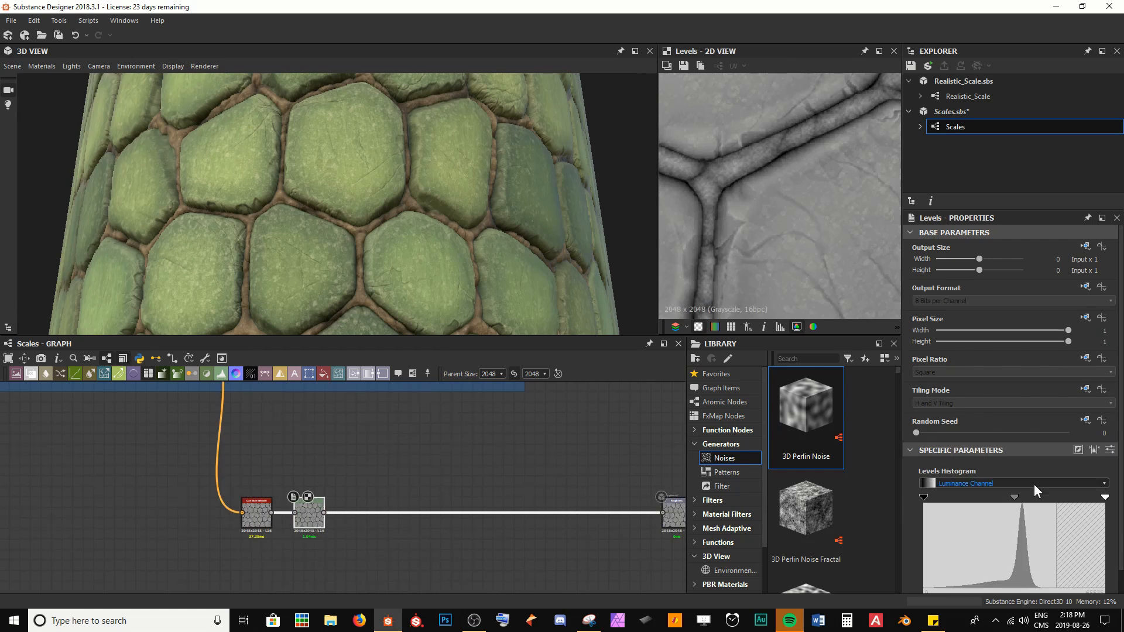
# Step: Try adjusting the Levels histogram's black, mid and white handles
pyautogui.moveTo(1104, 499); pyautogui.dragTo(865, 507)
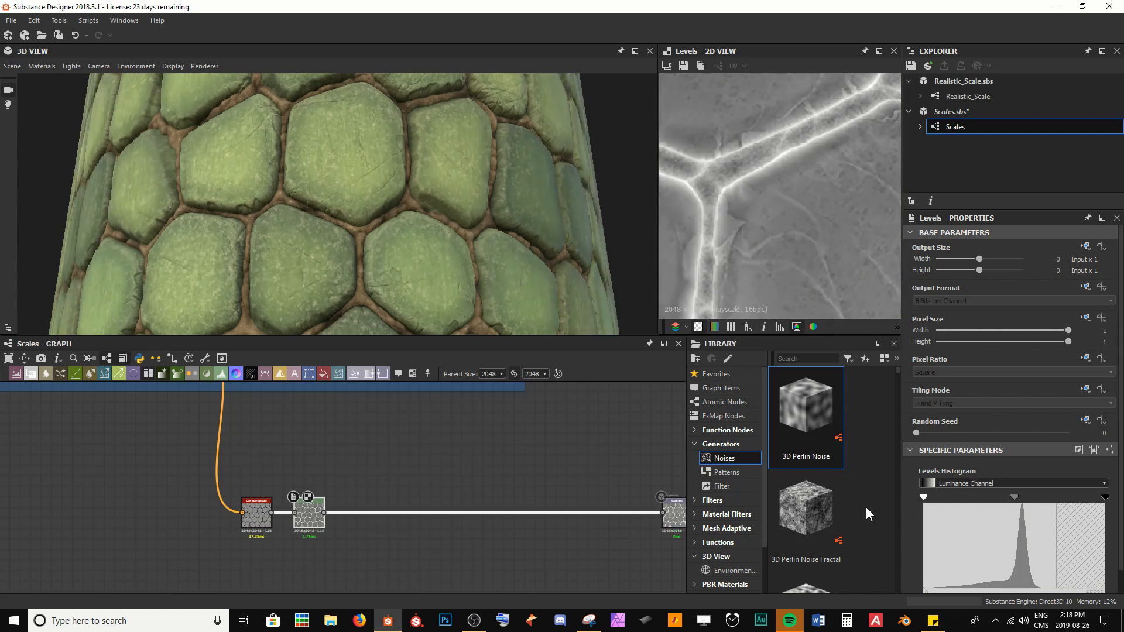
pyautogui.scroll(3, 514, 275)
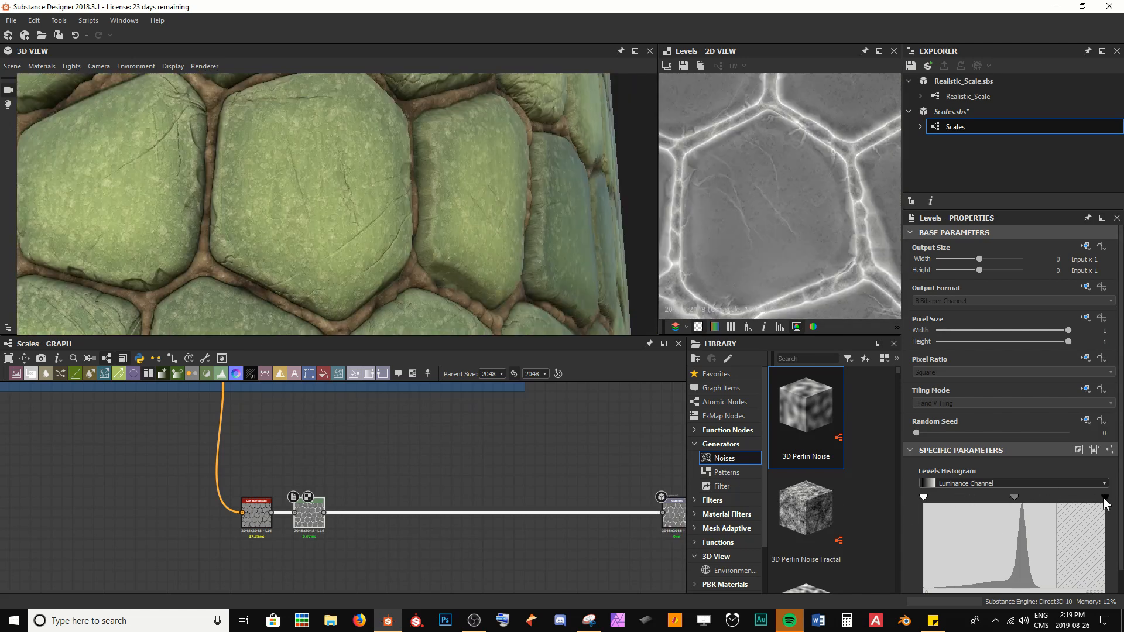
pyautogui.moveTo(1103, 498); pyautogui.dragTo(1007, 499)
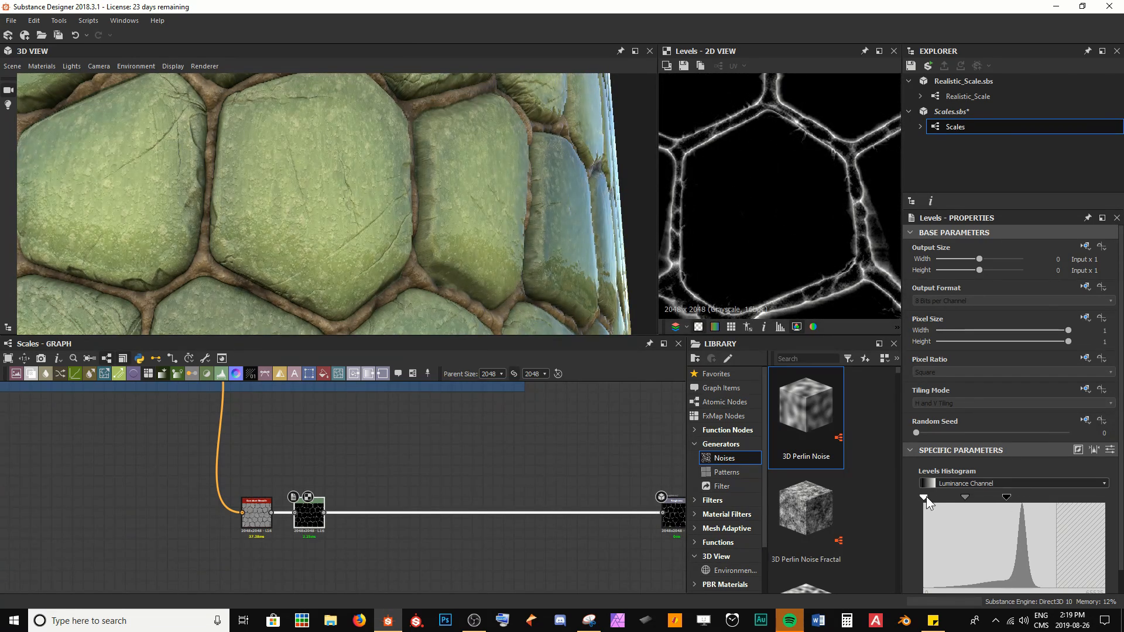
pyautogui.moveTo(923, 497); pyautogui.dragTo(1003, 500)
pyautogui.moveTo(1005, 505); pyautogui.dragTo(1011, 503)
pyautogui.keyDown('ctrl'); pyautogui.keyDown('shift'); pyautogui.moveTo(447, 262); pyautogui.dragTo(513, 278, button='right'); pyautogui.keyUp('shift'); pyautogui.keyUp('ctrl')
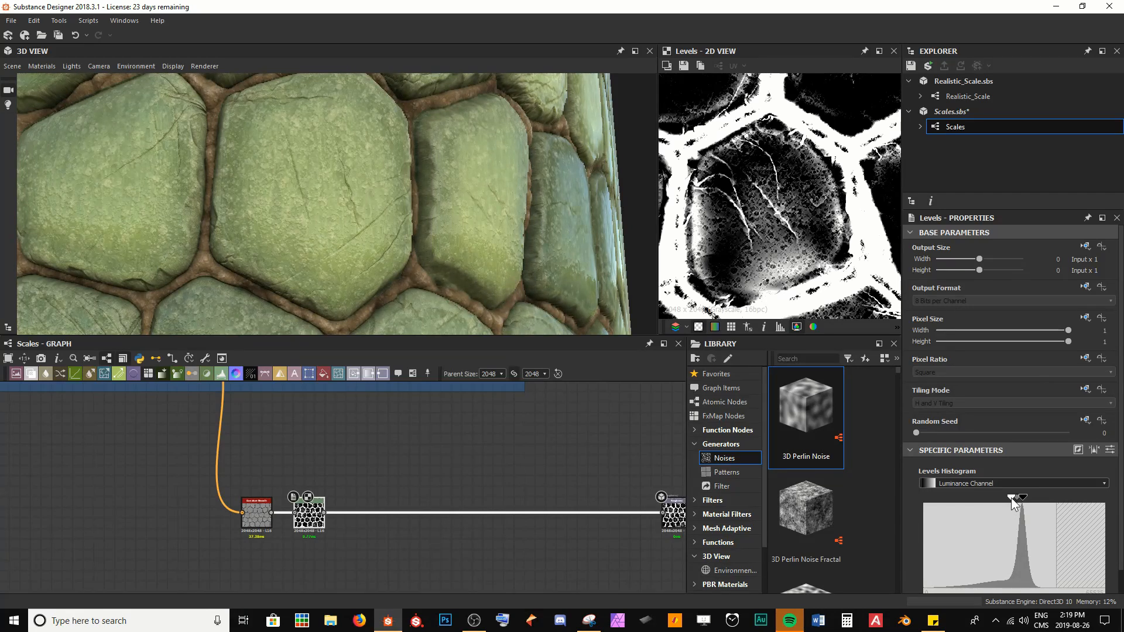
pyautogui.moveTo(1011, 497); pyautogui.dragTo(863, 496)
pyautogui.moveTo(1022, 499); pyautogui.dragTo(1120, 498)
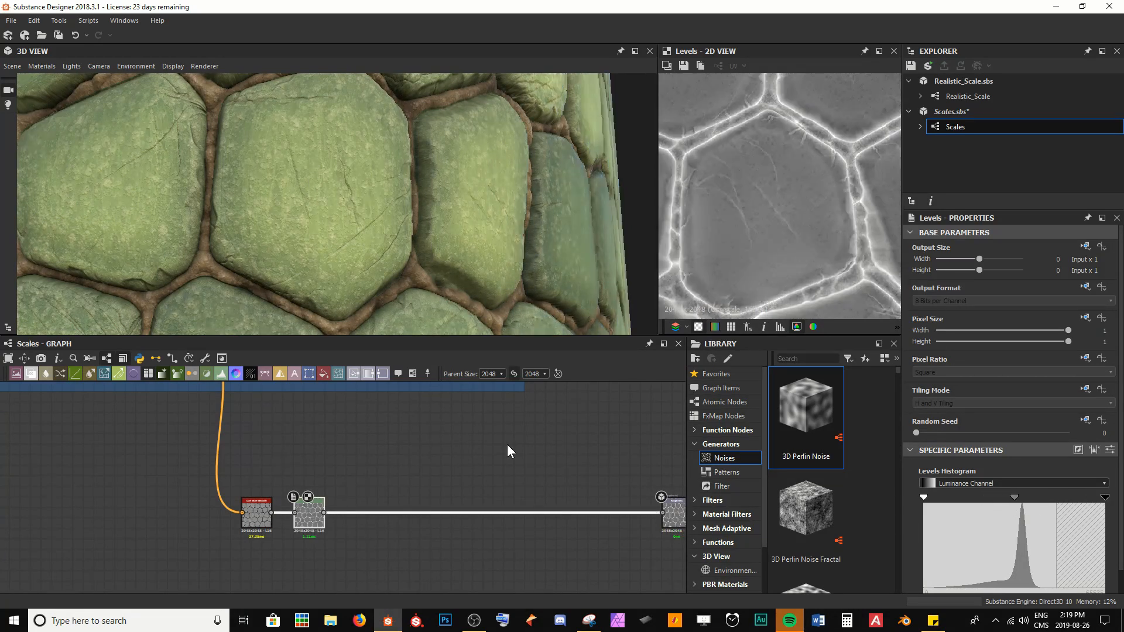
pyautogui.moveTo(410, 472); pyautogui.dragTo(414, 457, button='middle')
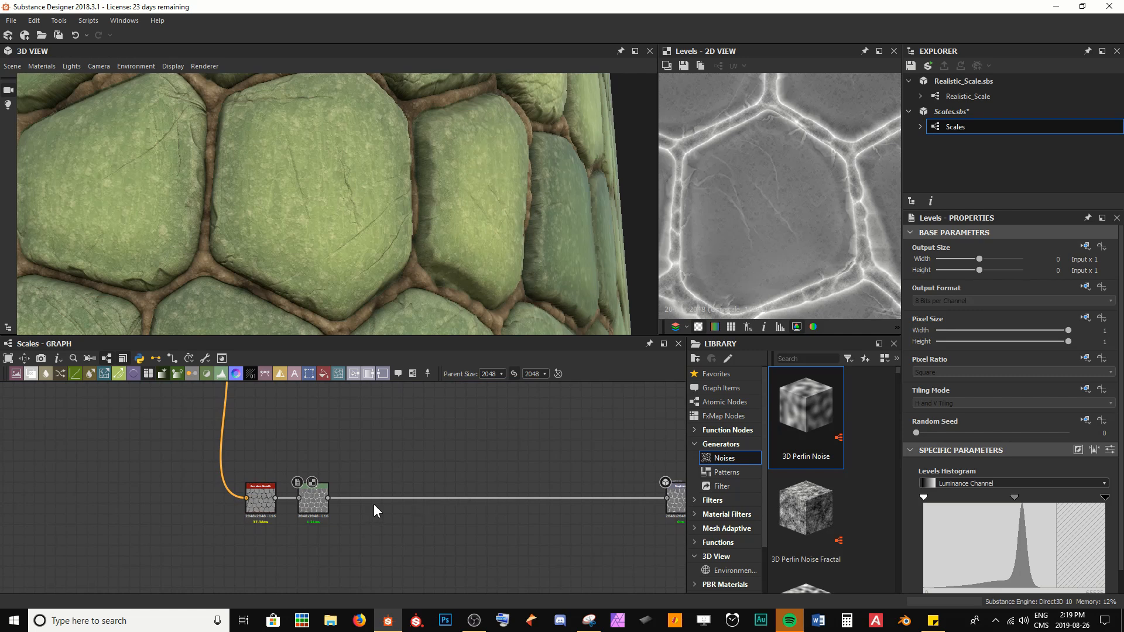
# Step: Duplicate the Levels node and place the copy below the original
pyautogui.moveTo(264, 164); pyautogui.dragTo(311, 180, button='middle')
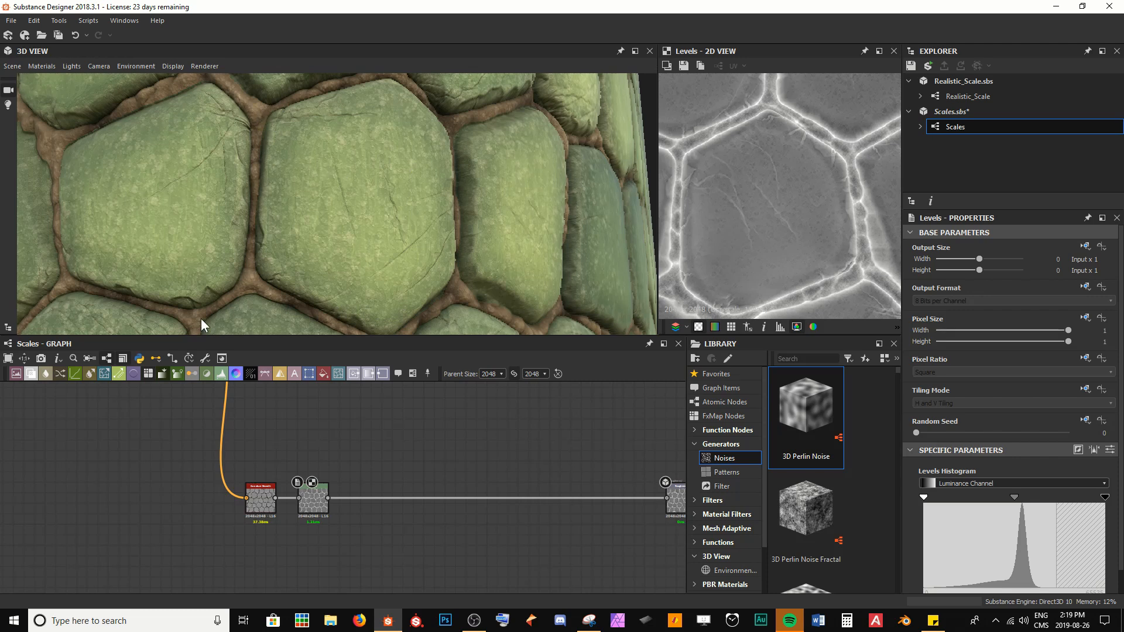
pyautogui.moveTo(319, 509); pyautogui.dragTo(319, 478)
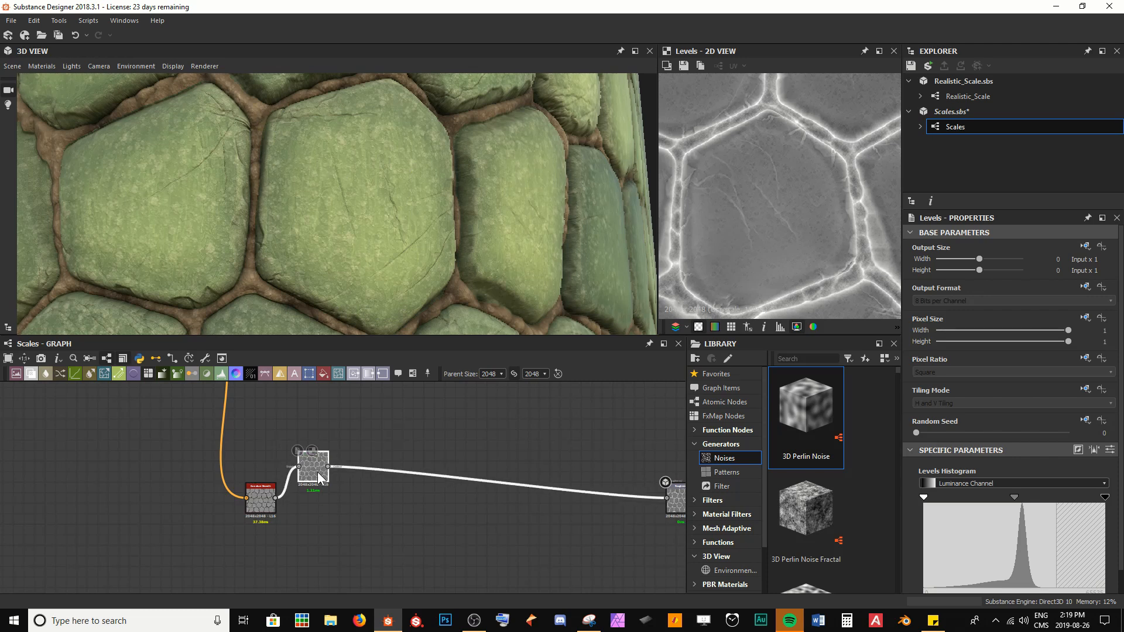
pyautogui.hotkey('ctrl', 'd')
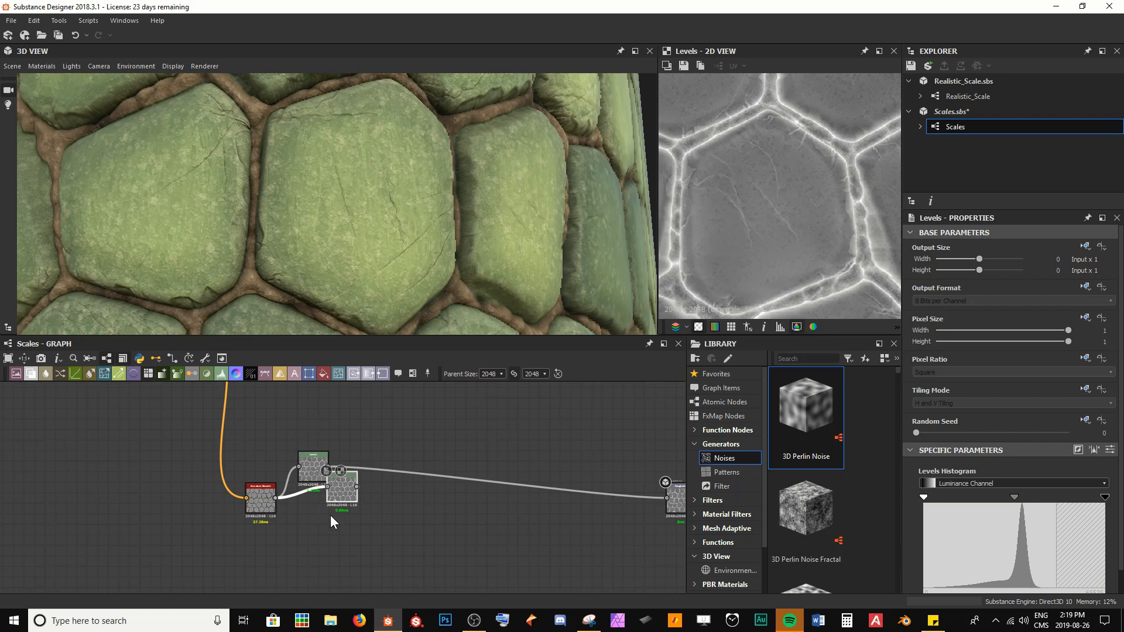
pyautogui.moveTo(341, 493); pyautogui.dragTo(312, 535)
# Step: Add a Blend node taking both Levels outputs as foreground and background, route it to the roughness output, and save
pyautogui.scroll(3, 315, 525)
pyautogui.press('space')
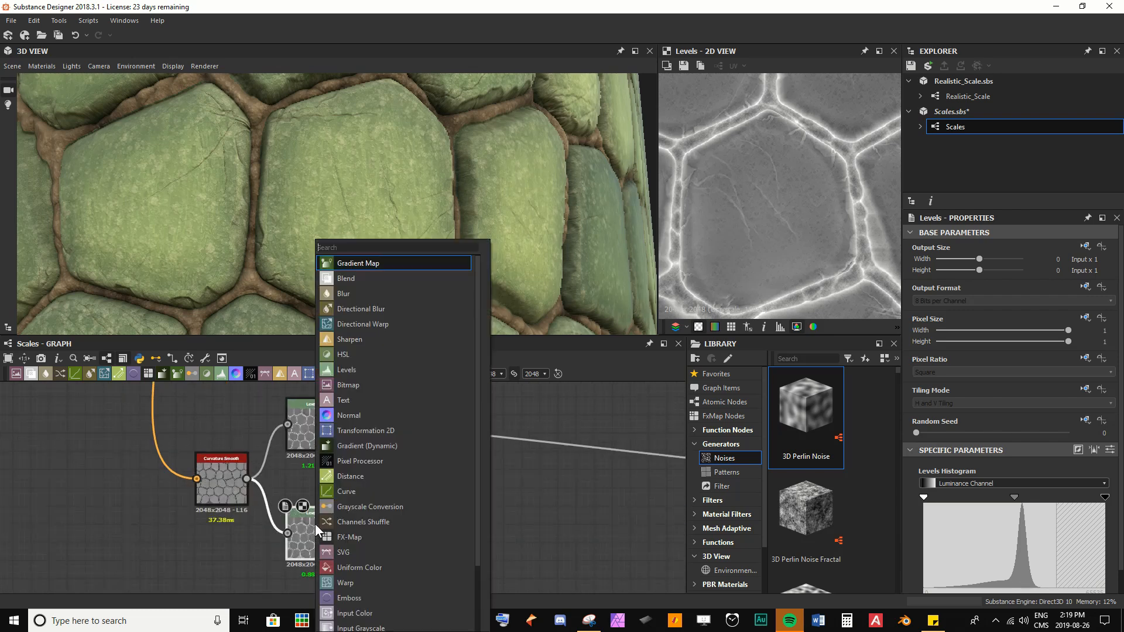
pyautogui.write('bl')
pyautogui.press('Return')
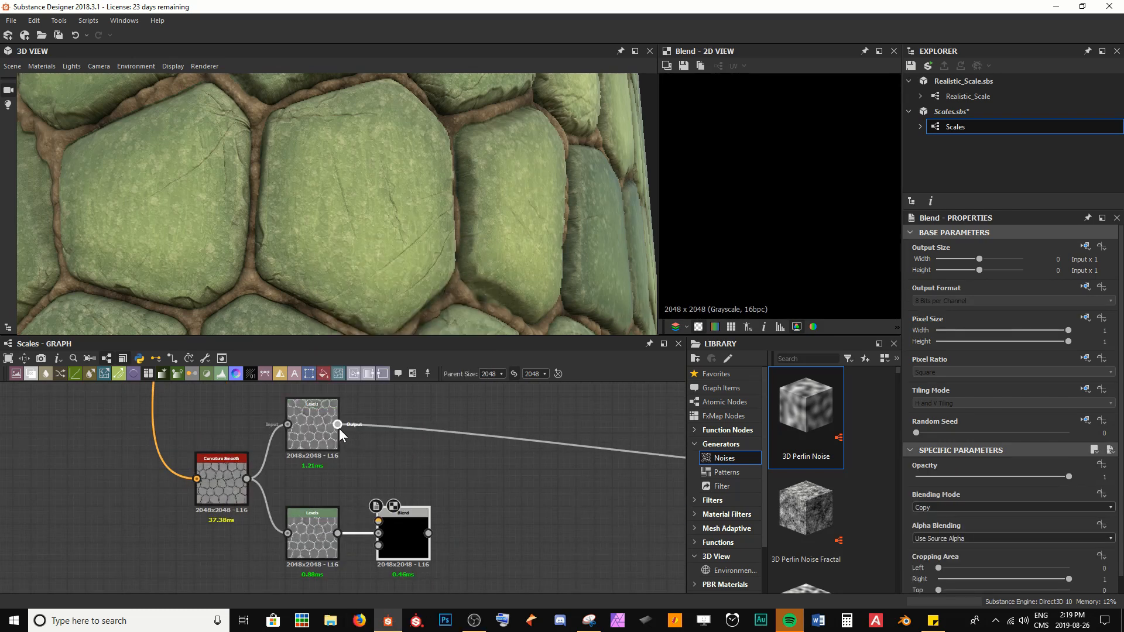
pyautogui.moveTo(338, 424); pyautogui.dragTo(378, 504)
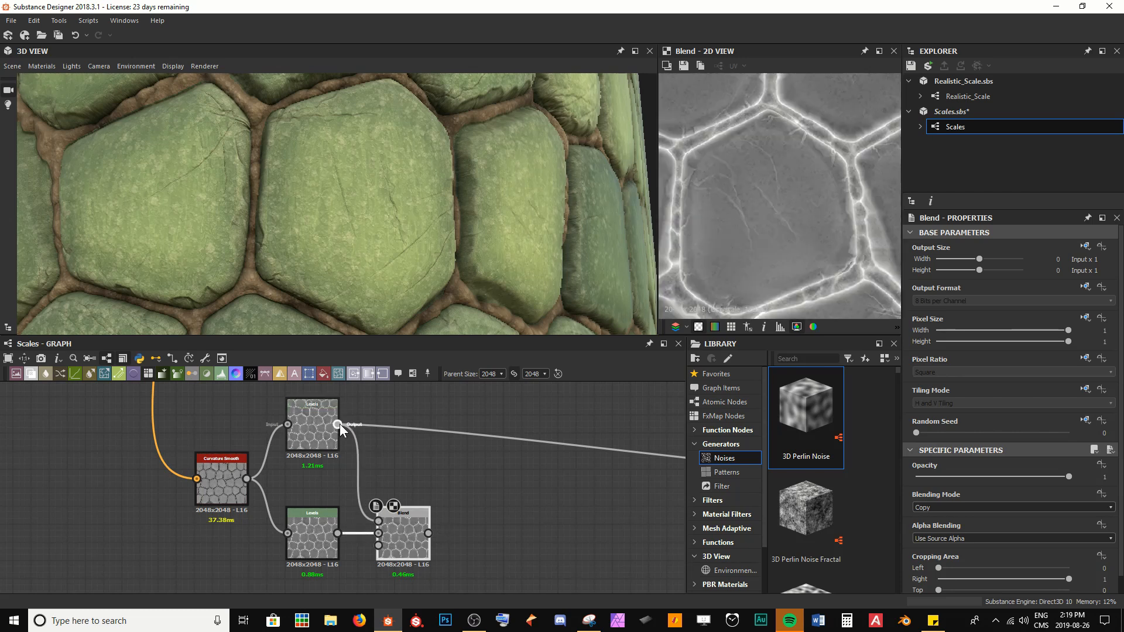
pyautogui.keyDown('shift'); pyautogui.moveTo(337, 425); pyautogui.dragTo(421, 490); pyautogui.keyUp('shift')
pyautogui.click(467, 546)
pyautogui.hotkey('ctrl', 's')
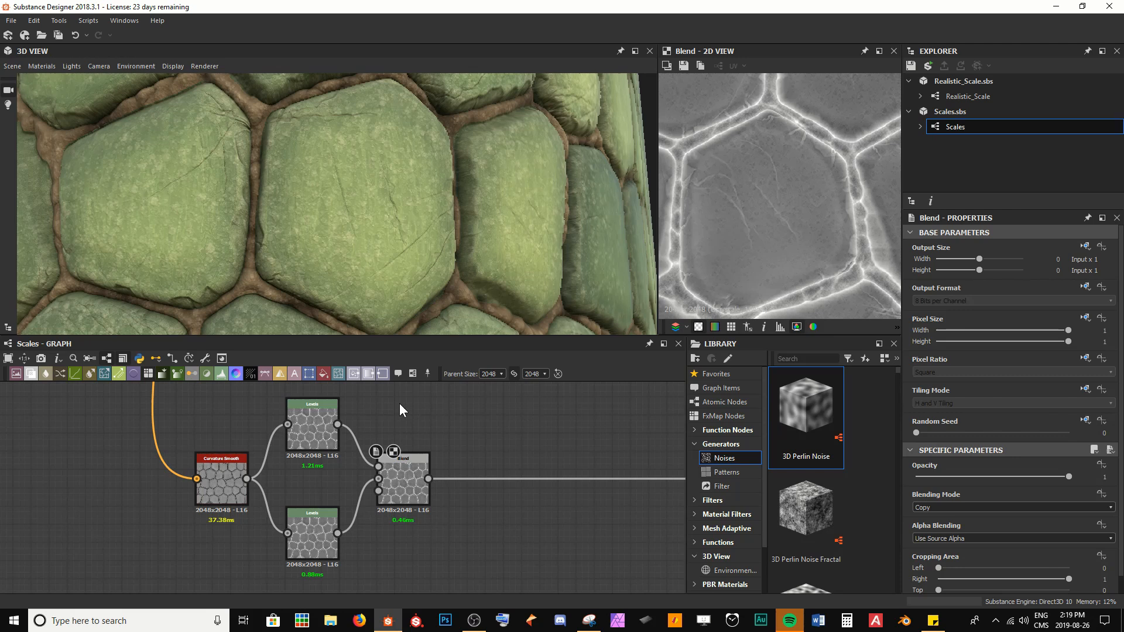
pyautogui.click(414, 468)
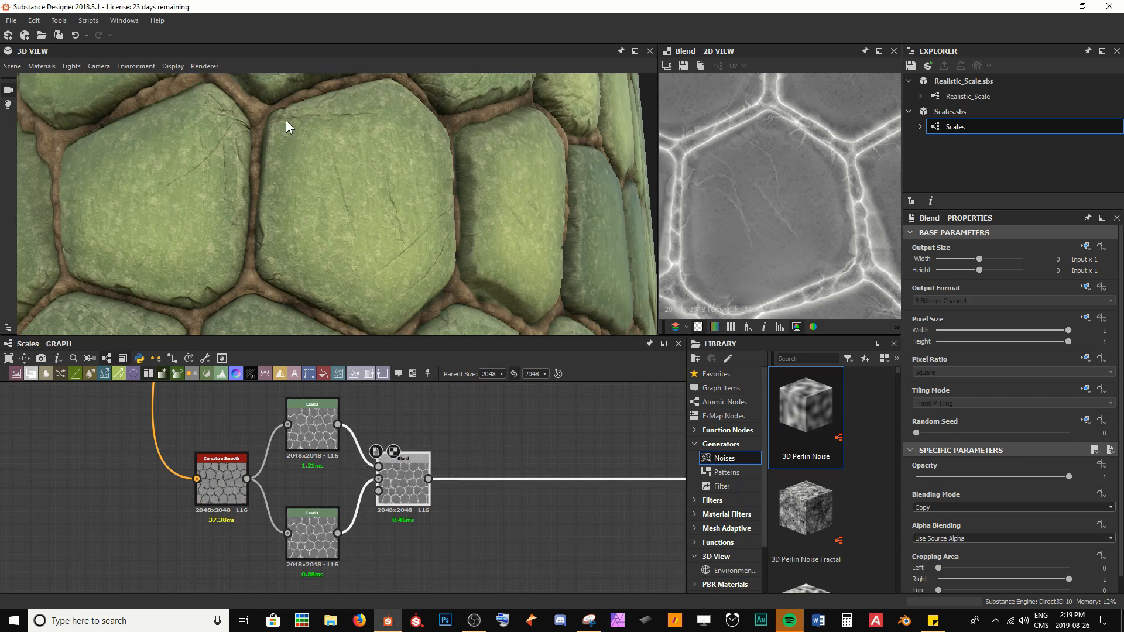
# Step: Navigate to the Masks frame and inspect the Histogram Scan and Invert Grayscale mask nodes
pyautogui.scroll(-5, 327, 490)
pyautogui.moveTo(120, 468); pyautogui.dragTo(576, 439, button='middle')
pyautogui.moveTo(133, 428); pyautogui.dragTo(561, 502, button='middle')
pyautogui.scroll(3, 419, 432)
pyautogui.moveTo(419, 432); pyautogui.dragTo(415, 490, button='middle')
pyautogui.scroll(3, 415, 491)
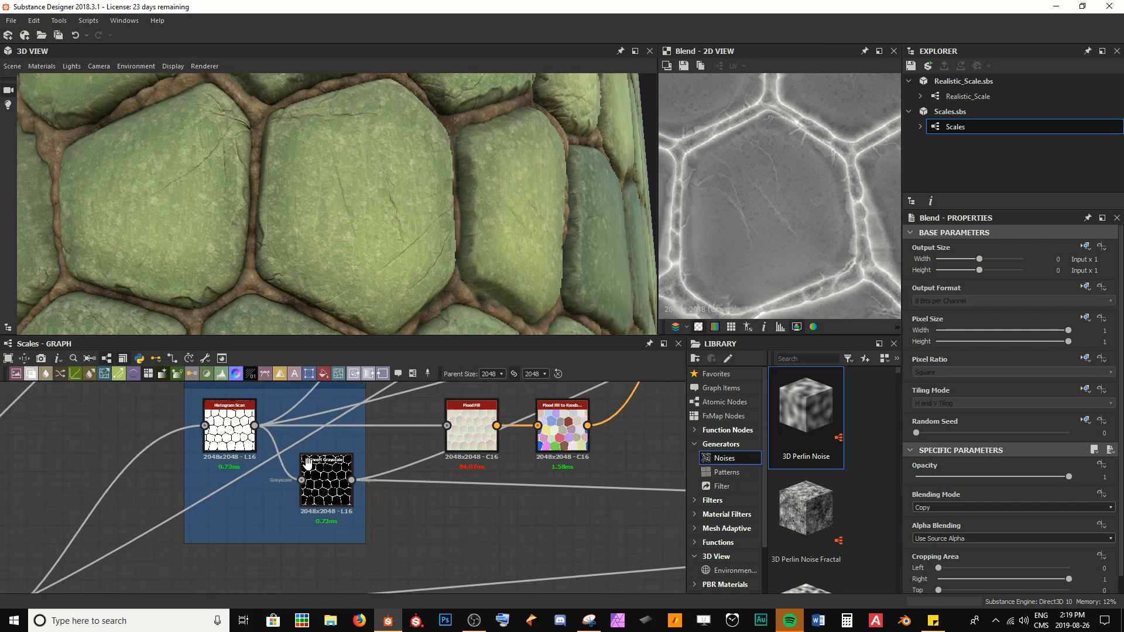
pyautogui.moveTo(303, 451); pyautogui.dragTo(336, 464, button='middle')
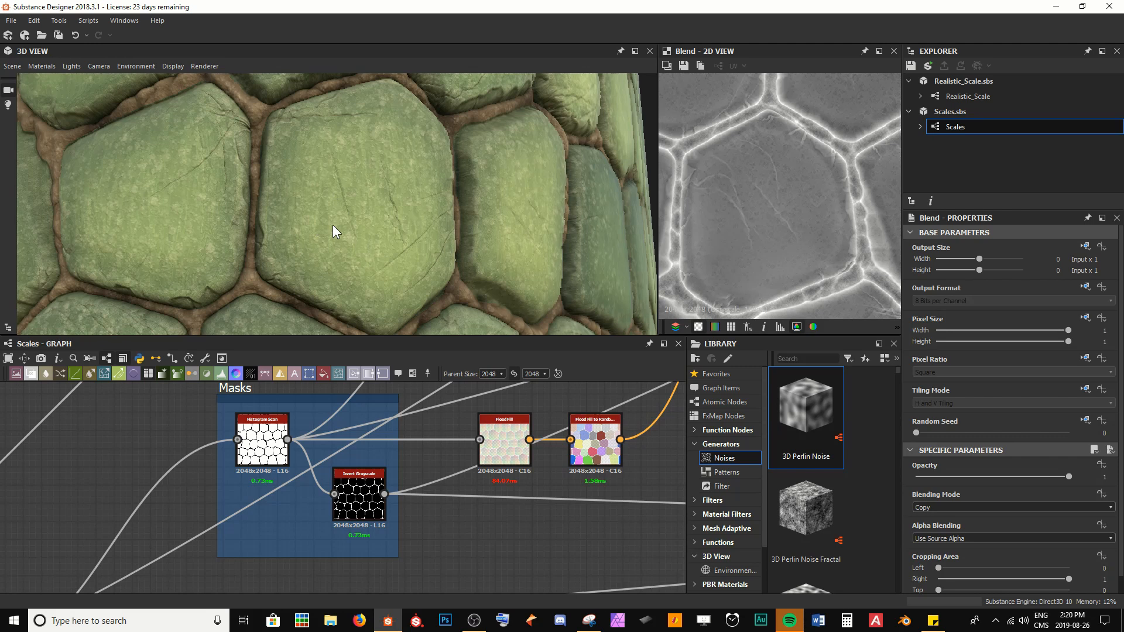
pyautogui.scroll(-3, 522, 509)
pyautogui.moveTo(522, 509); pyautogui.dragTo(47, 419, button='middle')
pyautogui.moveTo(422, 419); pyautogui.dragTo(102, 452, button='middle')
pyautogui.moveTo(544, 509); pyautogui.dragTo(298, 398, button='middle')
pyautogui.scroll(4, 322, 448)
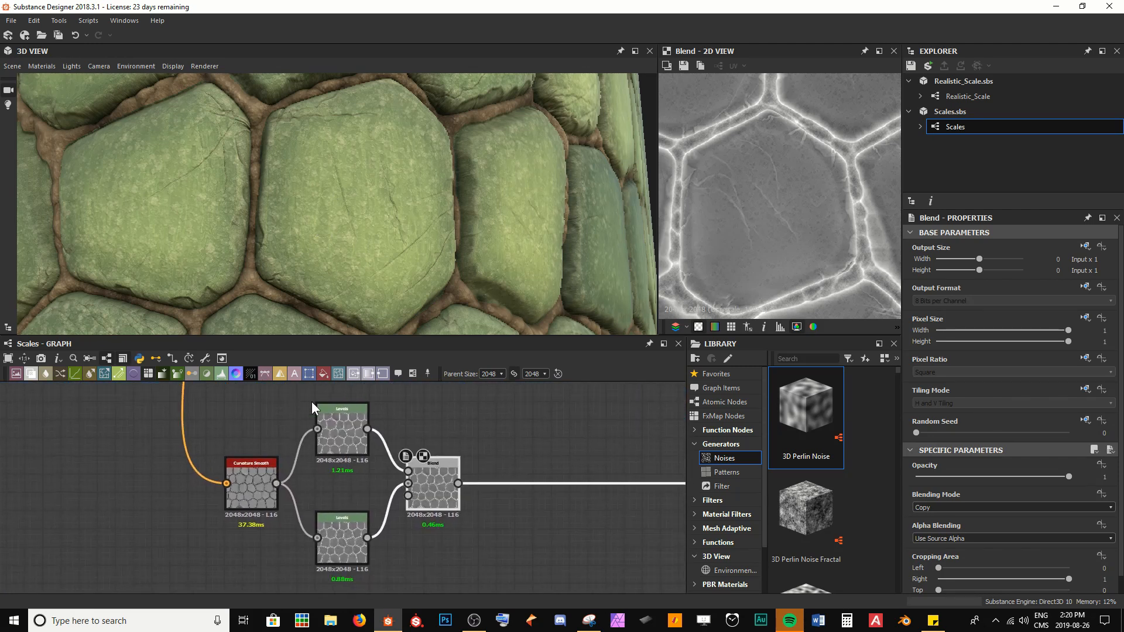
pyautogui.click(342, 434)
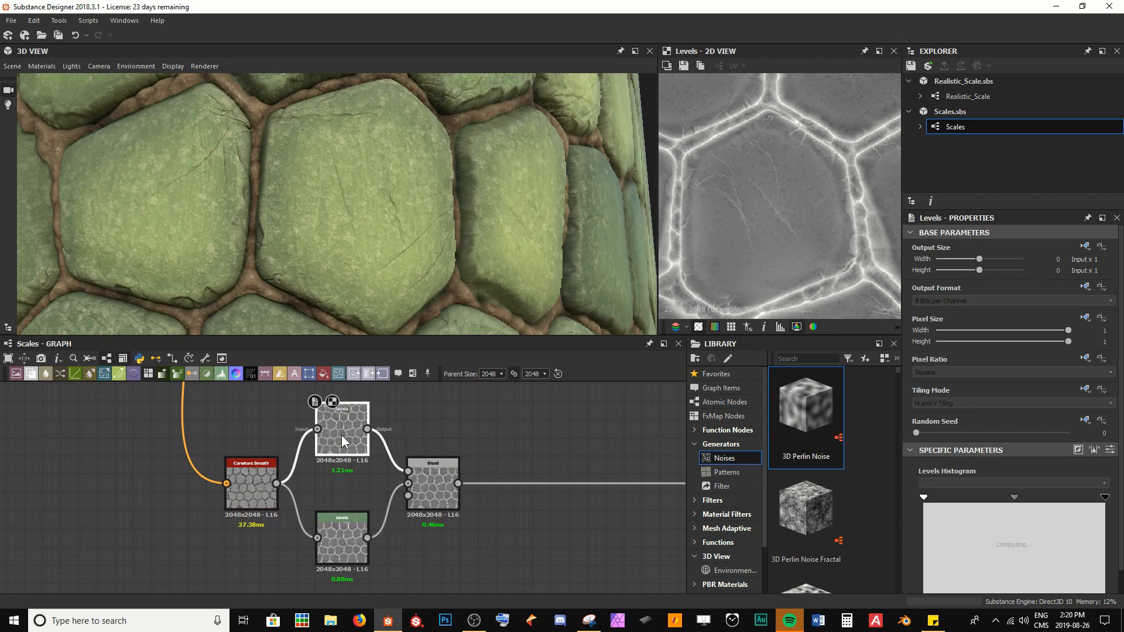
pyautogui.click(331, 538)
pyautogui.moveTo(131, 493); pyautogui.dragTo(339, 552, button='middle')
pyautogui.scroll(-6, 339, 552)
pyautogui.moveTo(72, 497); pyautogui.dragTo(553, 512, button='middle')
pyautogui.moveTo(232, 467); pyautogui.dragTo(535, 543, button='middle')
pyautogui.scroll(6, 401, 534)
pyautogui.doubleClick(295, 452)
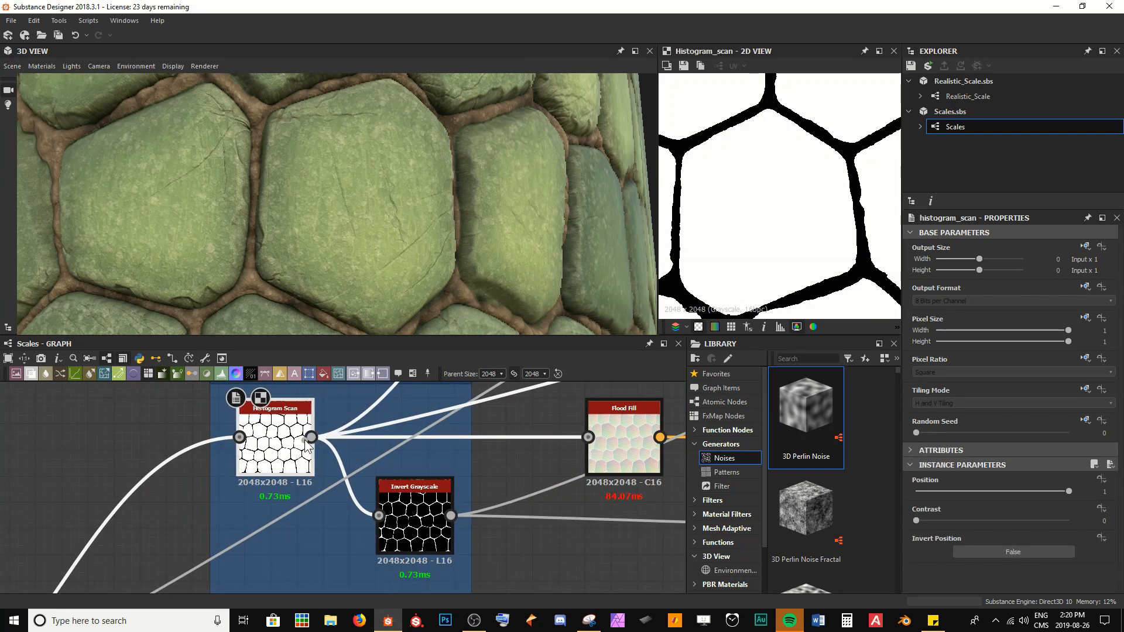
# Step: Connect the Histogram Scan mask output to the Blend node's opacity input and preview the Blend
pyautogui.moveTo(311, 437); pyautogui.dragTo(532, 539)
pyautogui.scroll(-5, 563, 546)
pyautogui.moveTo(614, 553); pyautogui.dragTo(248, 448, button='middle')
pyautogui.moveTo(633, 536); pyautogui.dragTo(432, 456, button='middle')
pyautogui.moveTo(520, 486); pyautogui.dragTo(310, 495, button='middle')
pyautogui.moveTo(651, 458); pyautogui.dragTo(205, 391, button='middle')
pyautogui.scroll(4, 392, 454)
pyautogui.moveTo(394, 426); pyautogui.dragTo(373, 490, button='middle')
pyautogui.click(447, 483)
pyautogui.doubleClick(470, 485)
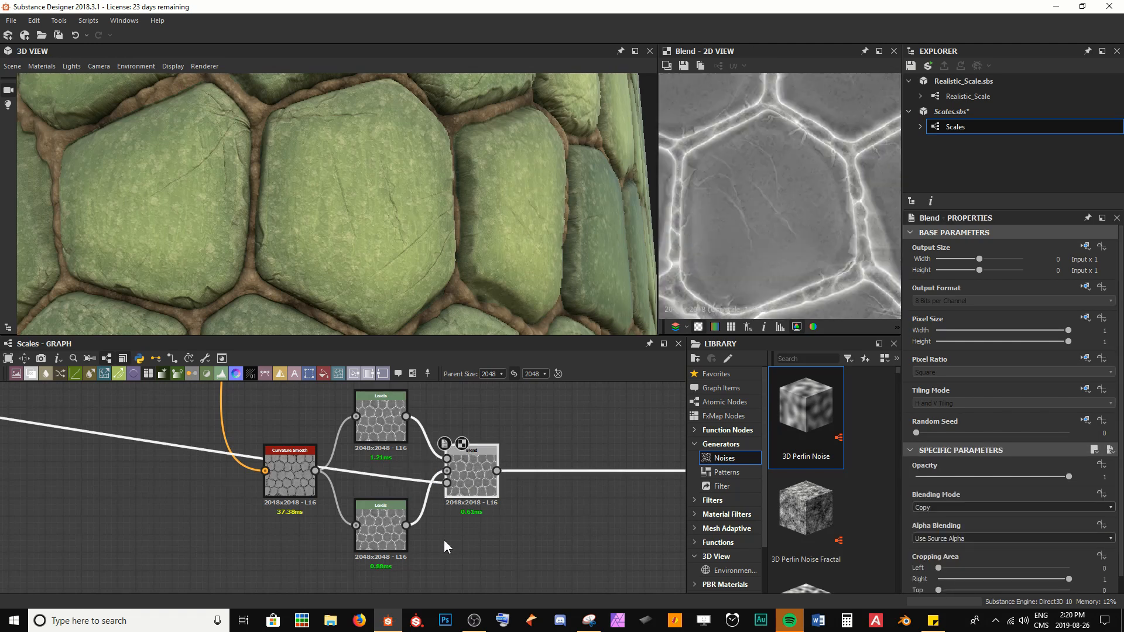
# Step: Lower the white input level on the lower Levels node's histogram and preview the Blend result
pyautogui.click(384, 515)
pyautogui.scroll(2, 371, 412)
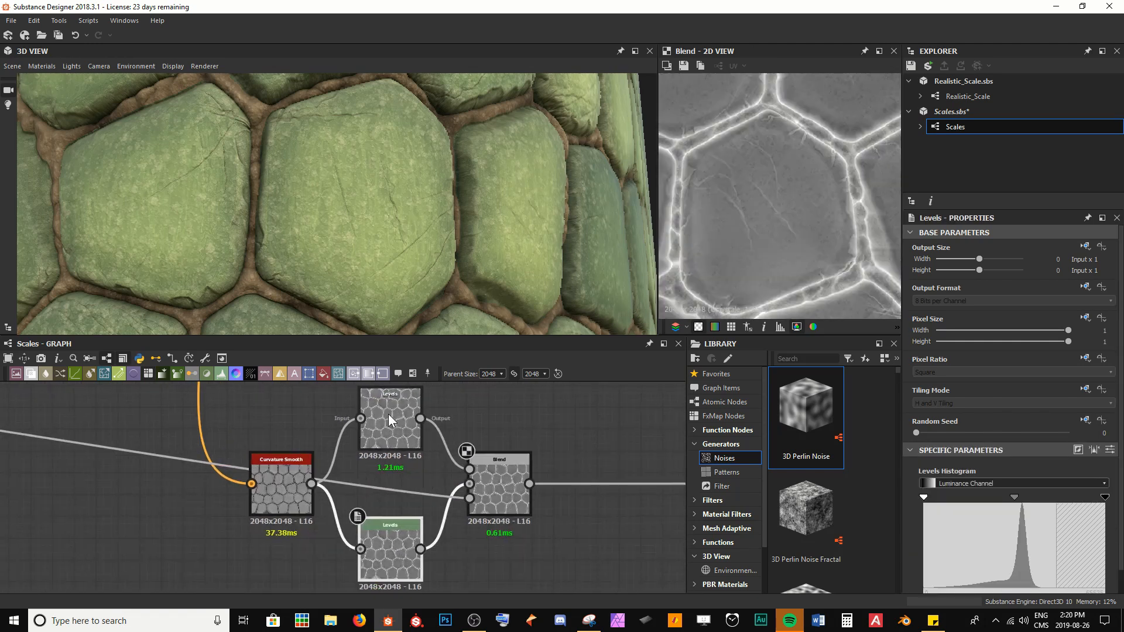
pyautogui.click(389, 419)
pyautogui.doubleClick(390, 553)
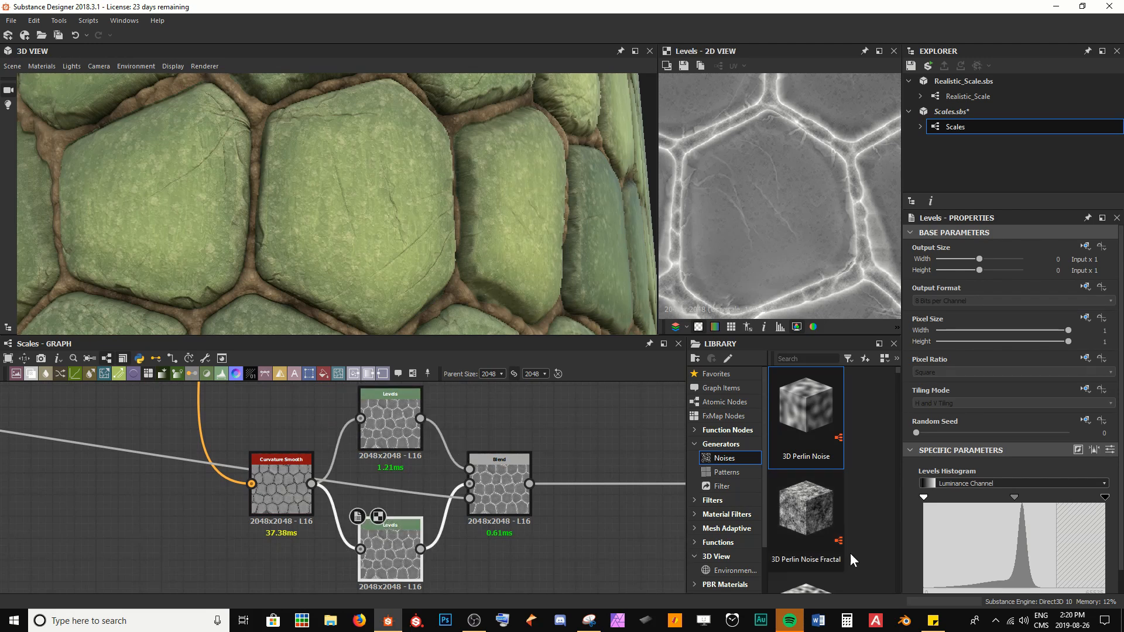
pyautogui.moveTo(1104, 499); pyautogui.dragTo(1010, 501)
pyautogui.doubleClick(507, 488)
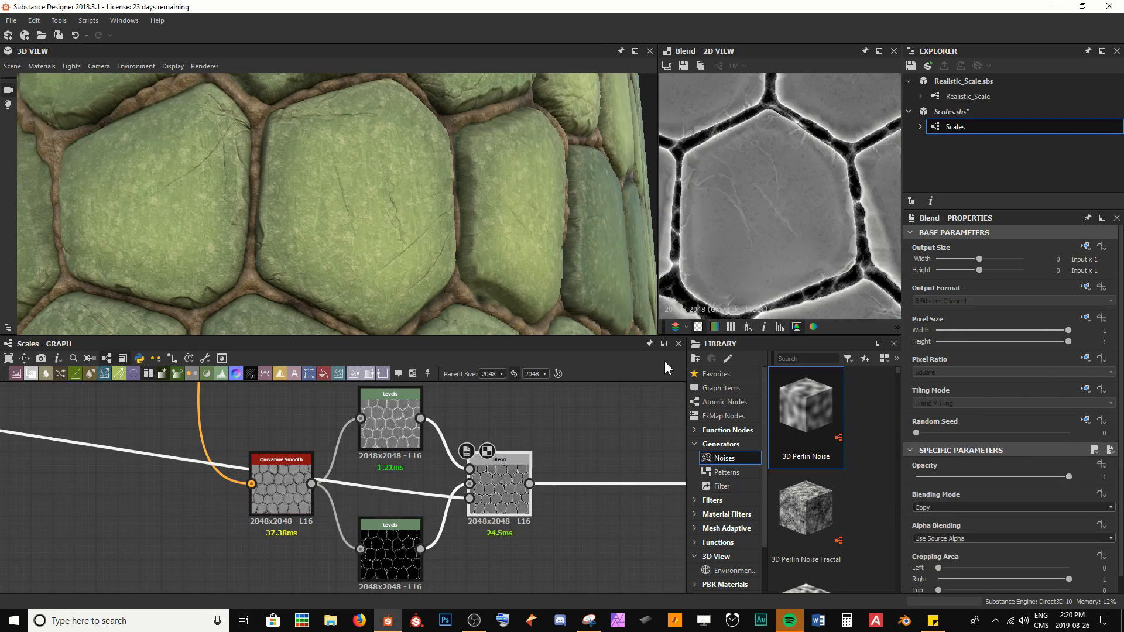
# Step: Inspect the blended roughness map in the 2D view and on the 3D model
pyautogui.scroll(5, 716, 131)
pyautogui.moveTo(715, 131)
pyautogui.mouseDown(button='middle')
pyautogui.moveTo(768, 183)
pyautogui.moveTo(811, 149)
pyautogui.mouseUp(button='middle')
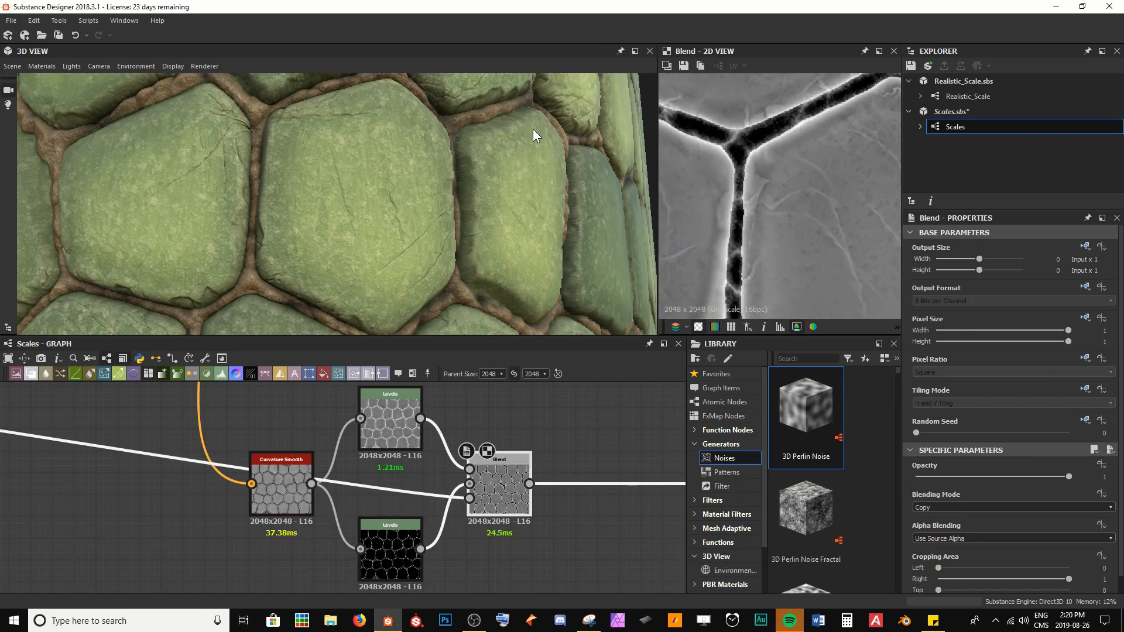
pyautogui.moveTo(532, 128)
pyautogui.keyDown('shift'); pyautogui.mouseDown()
pyautogui.moveTo(486, 129)
pyautogui.moveTo(555, 128)
pyautogui.mouseUp(); pyautogui.keyUp('shift')
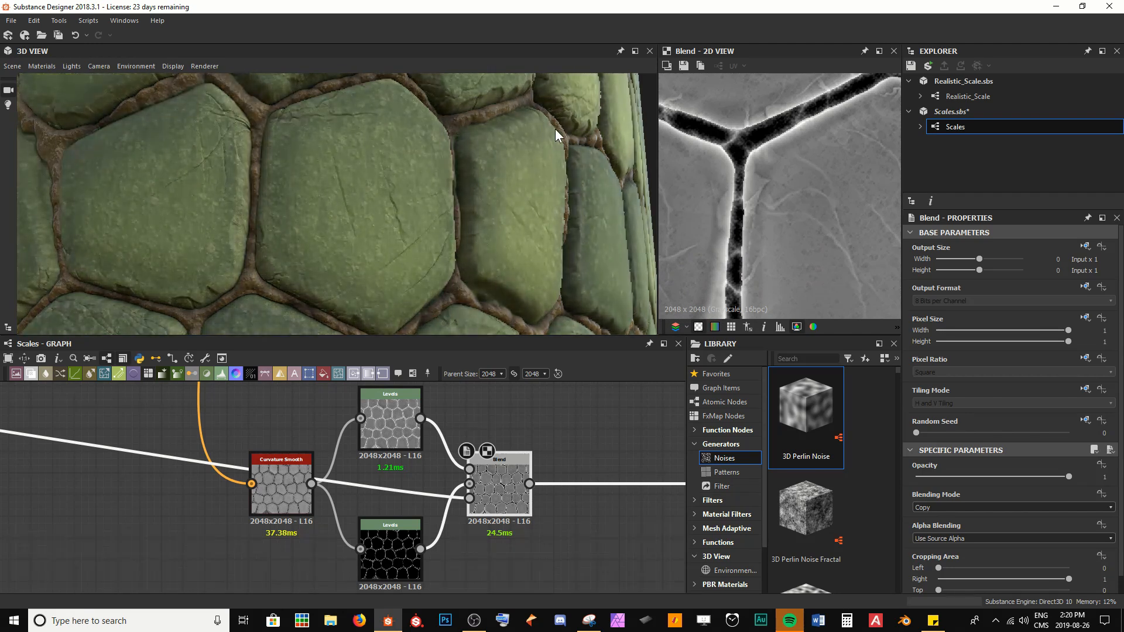
pyautogui.moveTo(620, 234); pyautogui.dragTo(443, 233, button='middle')
pyautogui.scroll(4, 444, 233)
pyautogui.moveTo(425, 235)
pyautogui.mouseDown()
pyautogui.moveTo(440, 241)
pyautogui.moveTo(405, 246)
pyautogui.moveTo(454, 253)
pyautogui.moveTo(406, 248)
pyautogui.moveTo(462, 261)
pyautogui.moveTo(413, 253)
pyautogui.moveTo(447, 261)
pyautogui.moveTo(428, 257)
pyautogui.mouseUp()
pyautogui.scroll(2, 441, 242)
pyautogui.scroll(-3, 428, 256)
pyautogui.scroll(-2, 436, 215)
pyautogui.scroll(-4, 769, 198)
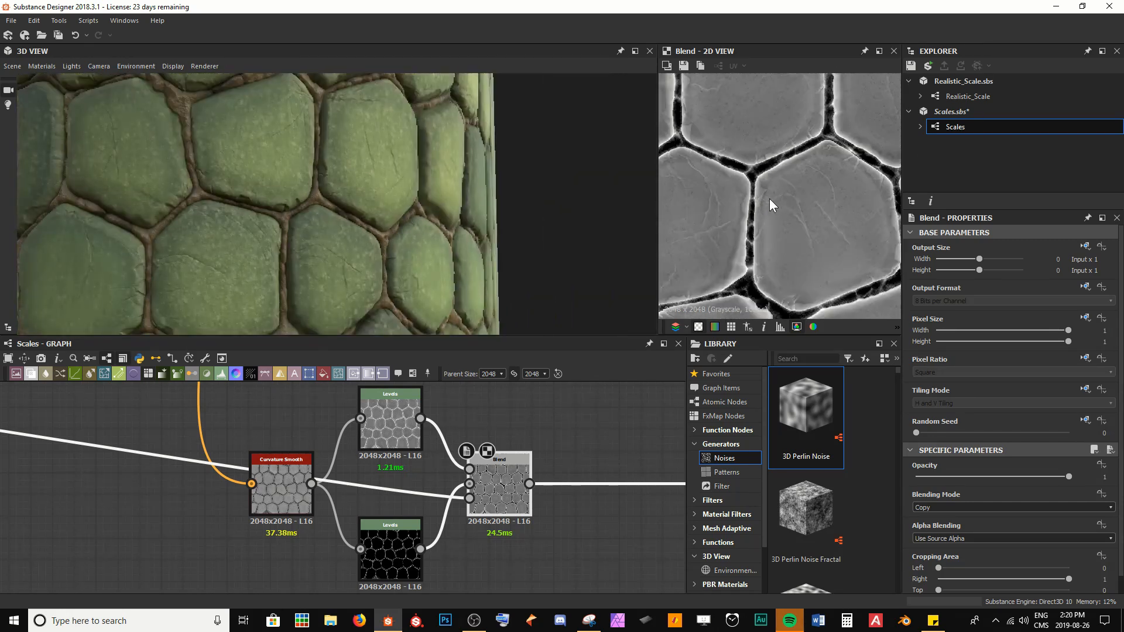
# Step: Adjust the lower Levels node's white and mid input handles and narrow its output black and white range
pyautogui.click(405, 559)
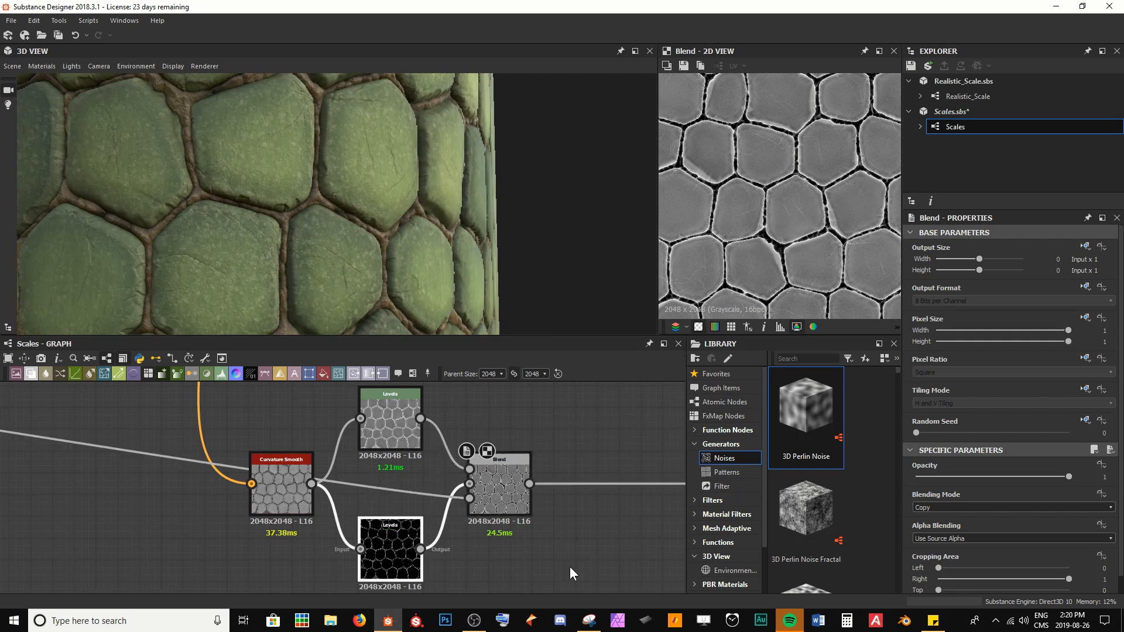
pyautogui.moveTo(1008, 497); pyautogui.dragTo(1031, 498)
pyautogui.scroll(5, 776, 201)
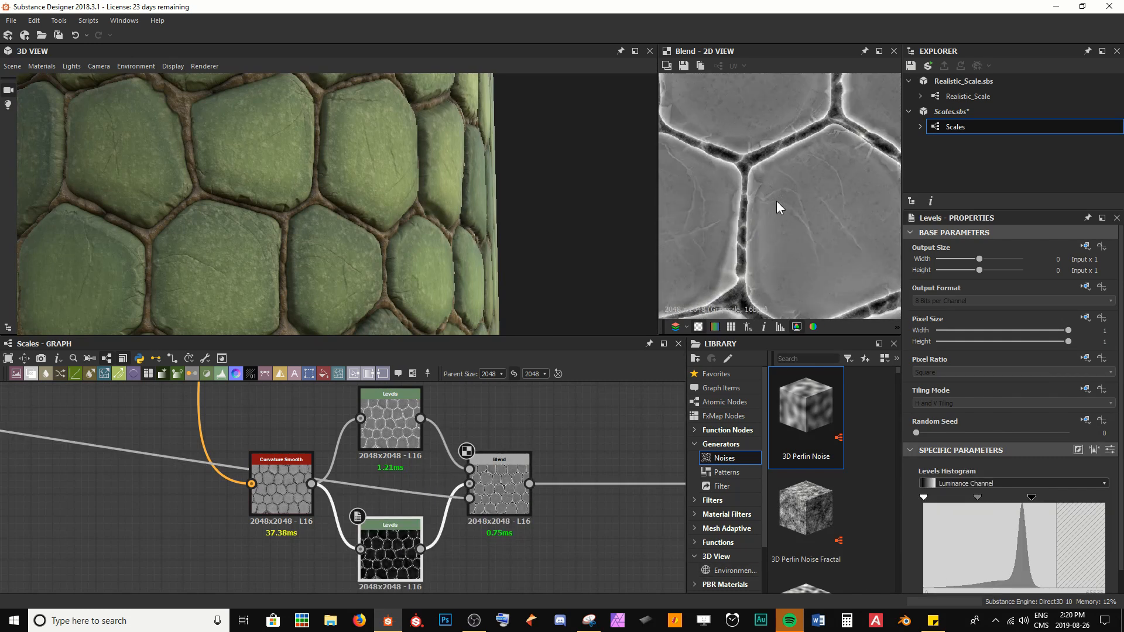
pyautogui.scroll(1, 785, 220)
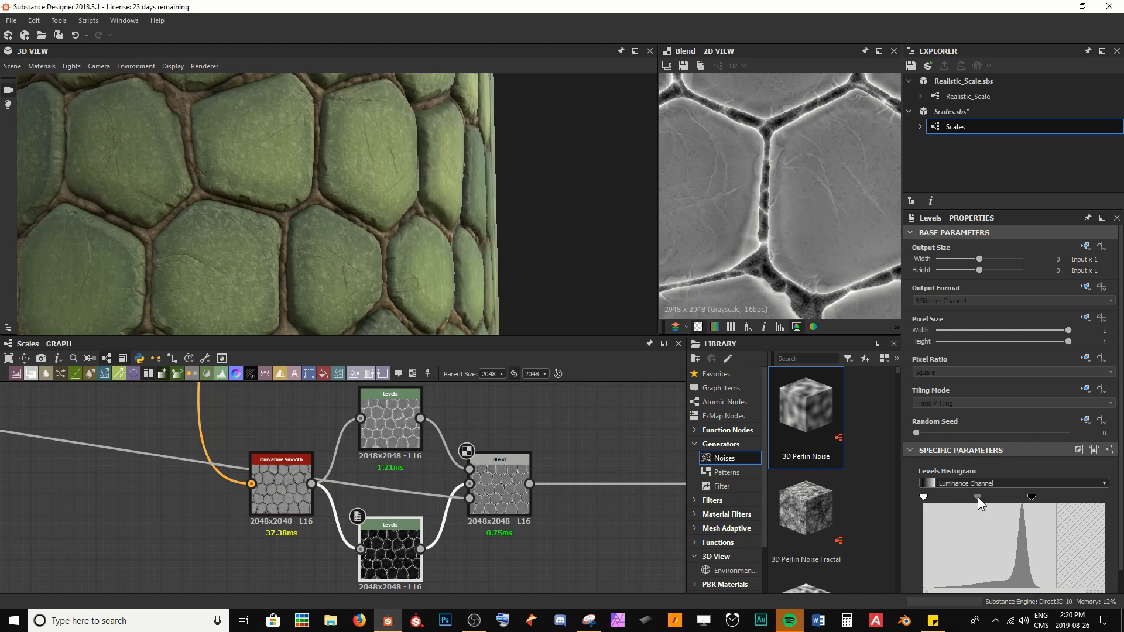
pyautogui.moveTo(977, 497)
pyautogui.mouseDown()
pyautogui.moveTo(936, 500)
pyautogui.moveTo(995, 496)
pyautogui.mouseUp()
pyautogui.scroll(-1, 1000, 530)
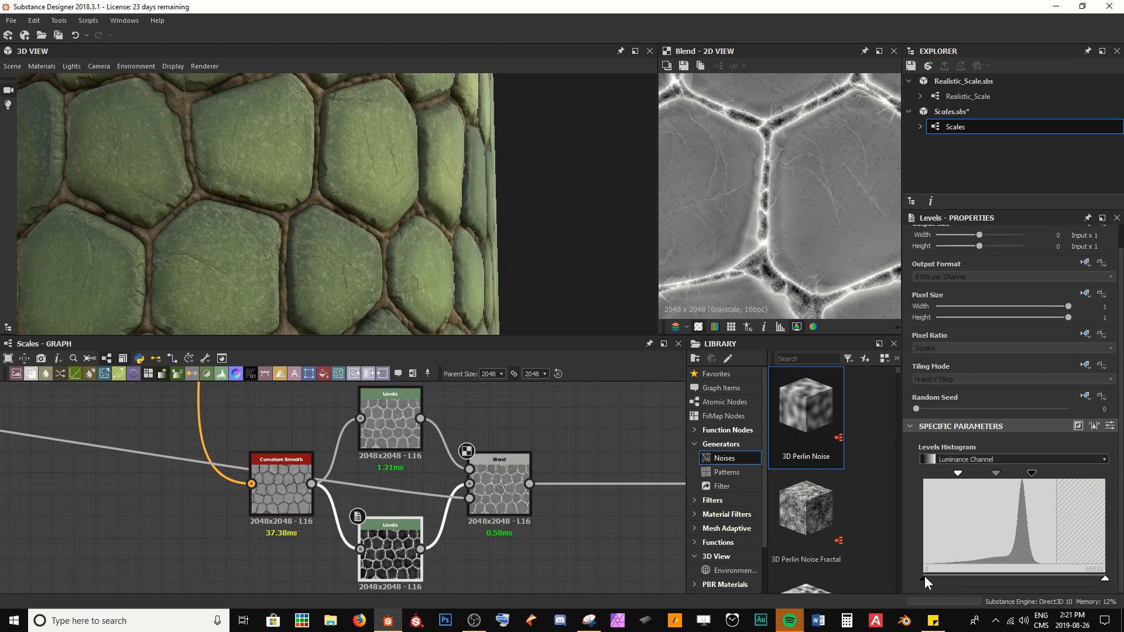
pyautogui.moveTo(925, 578); pyautogui.dragTo(981, 578)
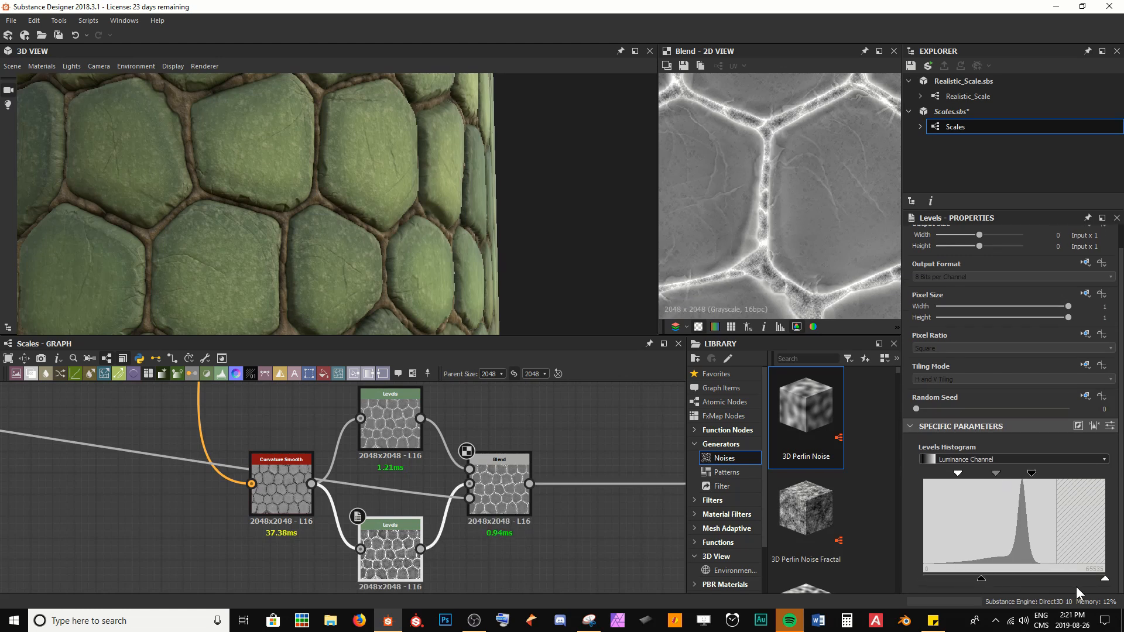
pyautogui.moveTo(1090, 579); pyautogui.dragTo(1049, 579)
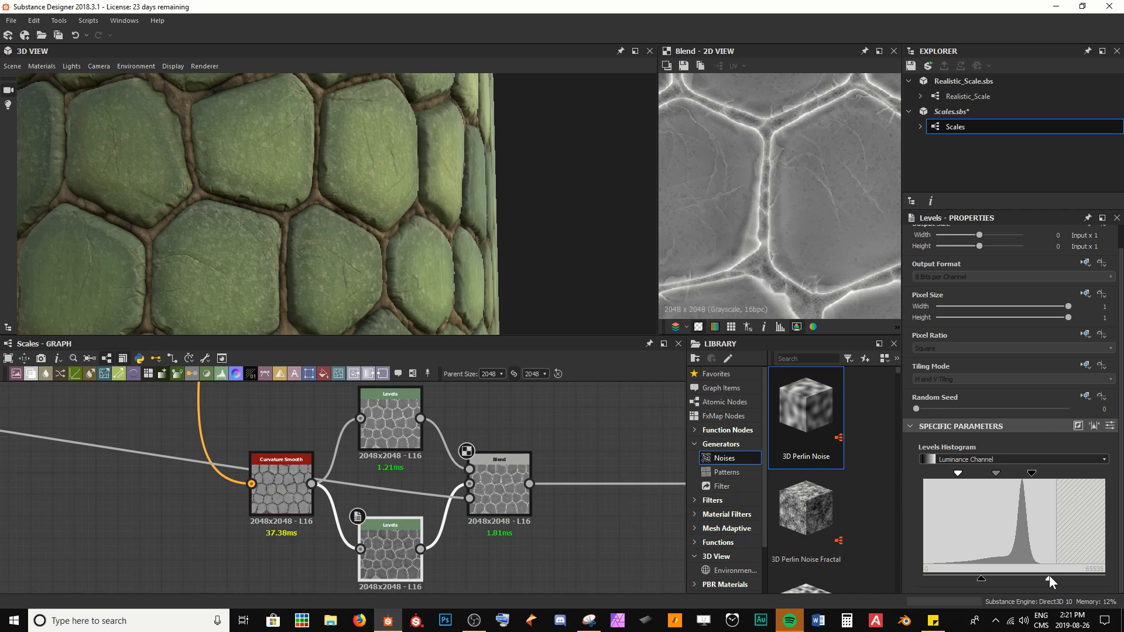
# Step: Nudge the lower Levels node's midtone handle slightly and save the graph
pyautogui.scroll(3, 427, 265)
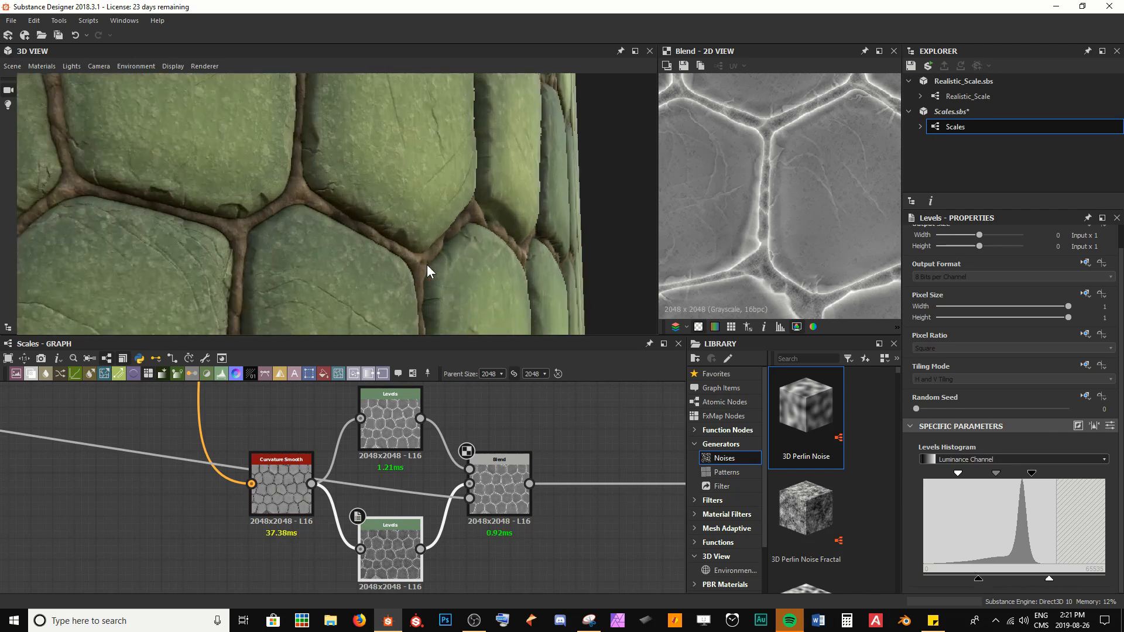
pyautogui.moveTo(427, 265); pyautogui.dragTo(406, 241, button='middle')
pyautogui.scroll(2, 406, 241)
pyautogui.scroll(-1, 406, 241)
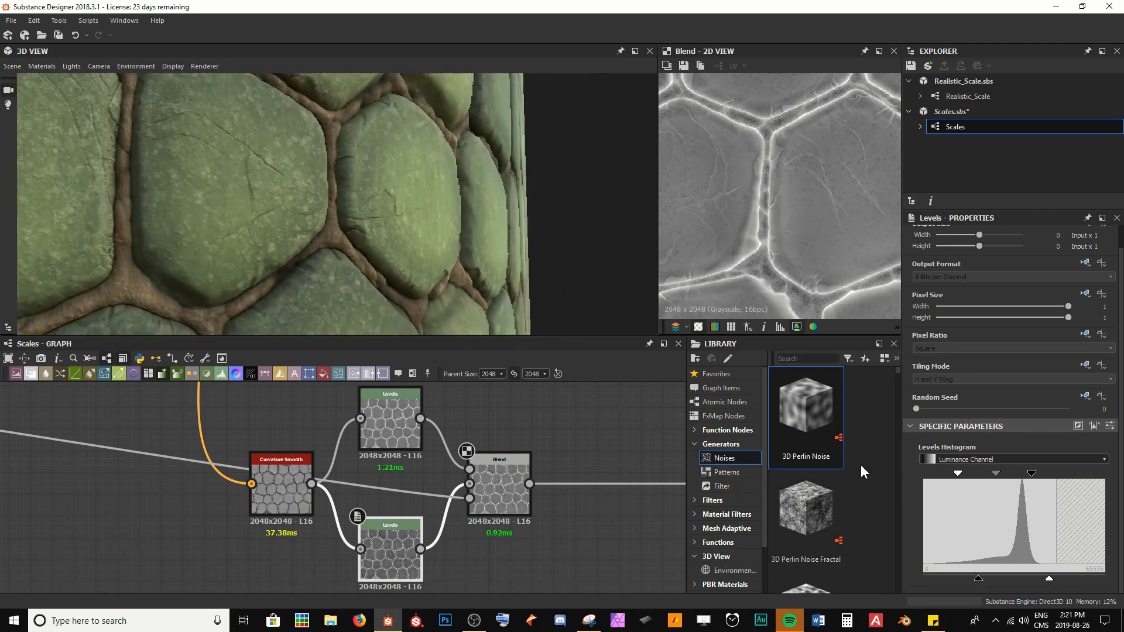
pyautogui.moveTo(993, 475)
pyautogui.mouseDown()
pyautogui.moveTo(944, 473)
pyautogui.moveTo(985, 474)
pyautogui.mouseUp()
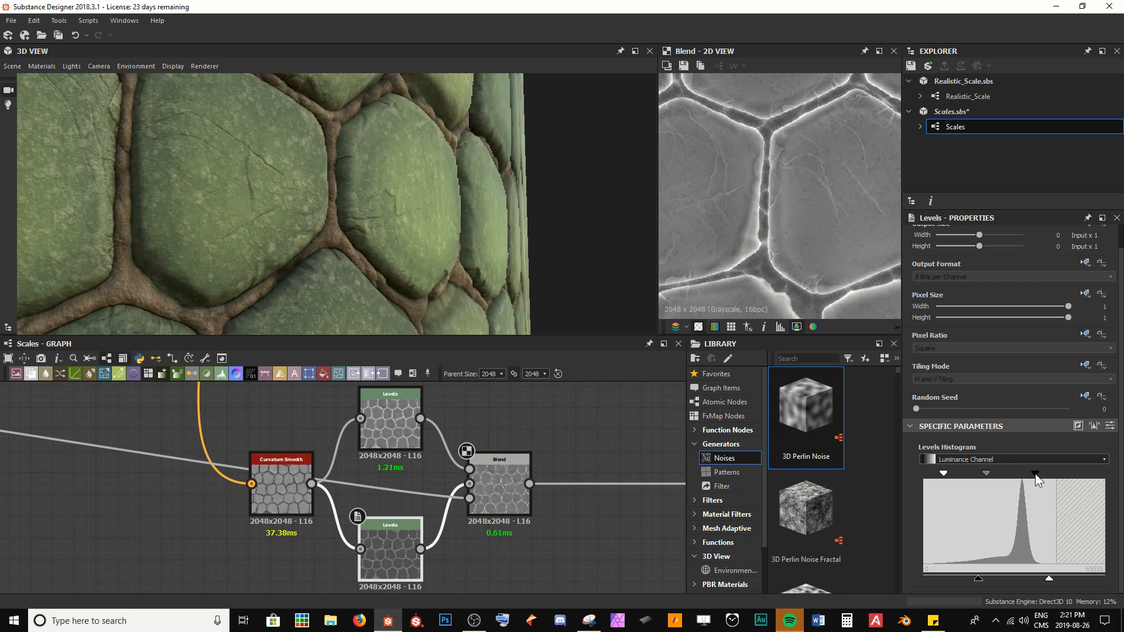
pyautogui.click(552, 544)
pyautogui.hotkey('ctrl', 's')
# Step: Fine-tune the lower Levels node's white input handle and output black handle
pyautogui.moveTo(448, 296)
pyautogui.keyDown('shift'); pyautogui.mouseDown()
pyautogui.moveTo(403, 276)
pyautogui.moveTo(463, 284)
pyautogui.moveTo(390, 269)
pyautogui.moveTo(472, 291)
pyautogui.moveTo(409, 271)
pyautogui.moveTo(441, 283)
pyautogui.mouseUp(); pyautogui.keyUp('shift')
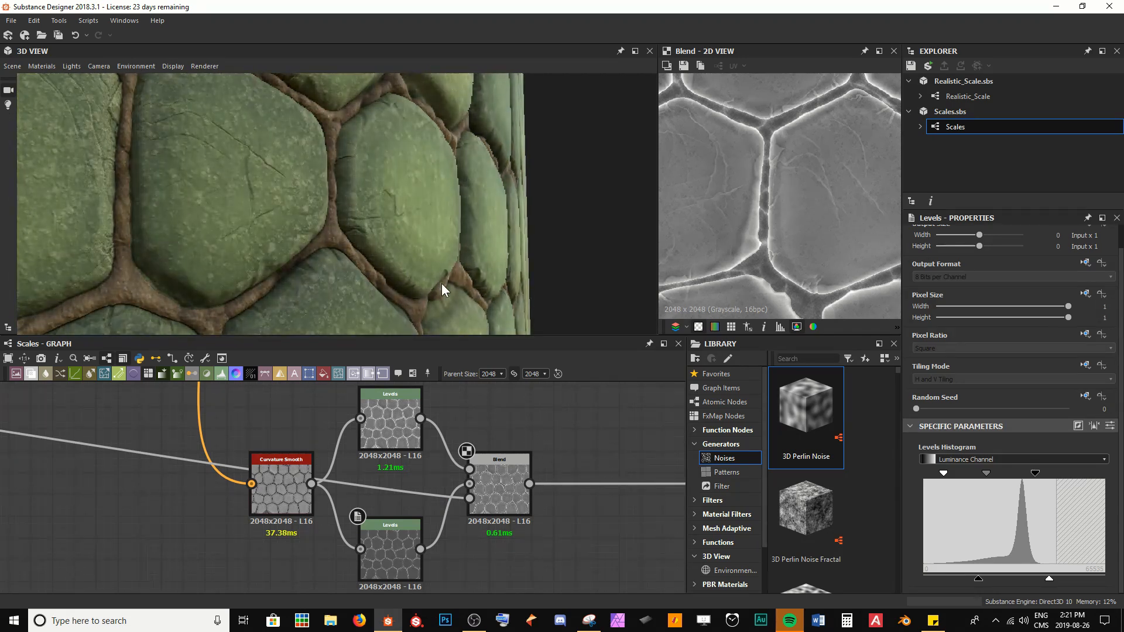
pyautogui.moveTo(1035, 472); pyautogui.dragTo(1028, 473)
pyautogui.moveTo(977, 582); pyautogui.dragTo(961, 578)
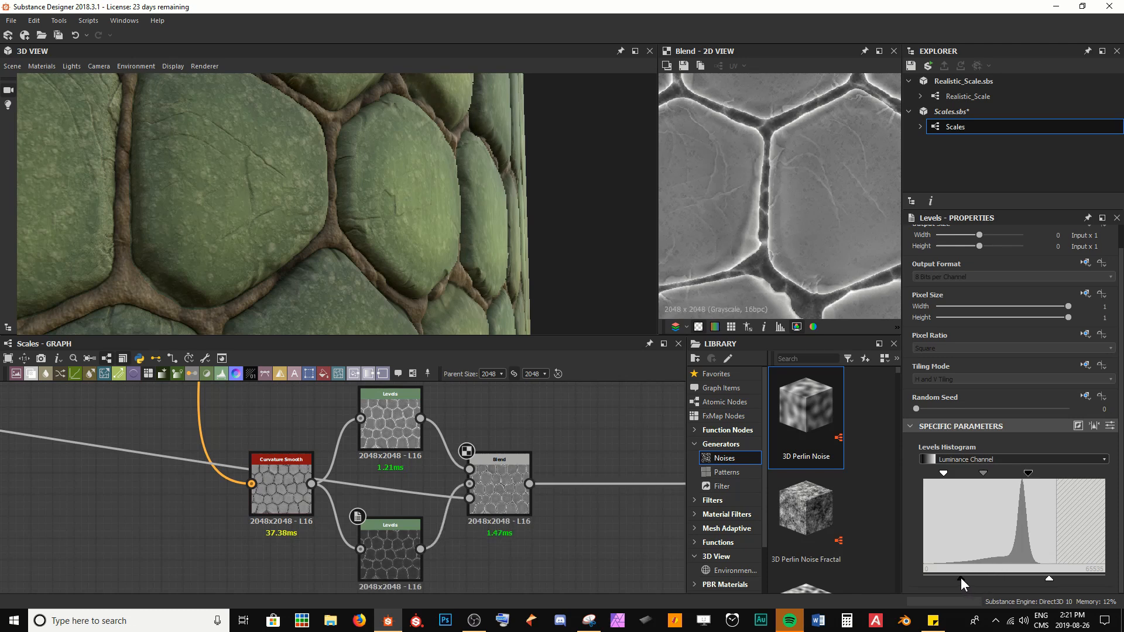
pyautogui.moveTo(335, 196)
pyautogui.keyDown('shift'); pyautogui.mouseDown()
pyautogui.moveTo(408, 211)
pyautogui.moveTo(342, 197)
pyautogui.mouseUp(); pyautogui.keyUp('shift')
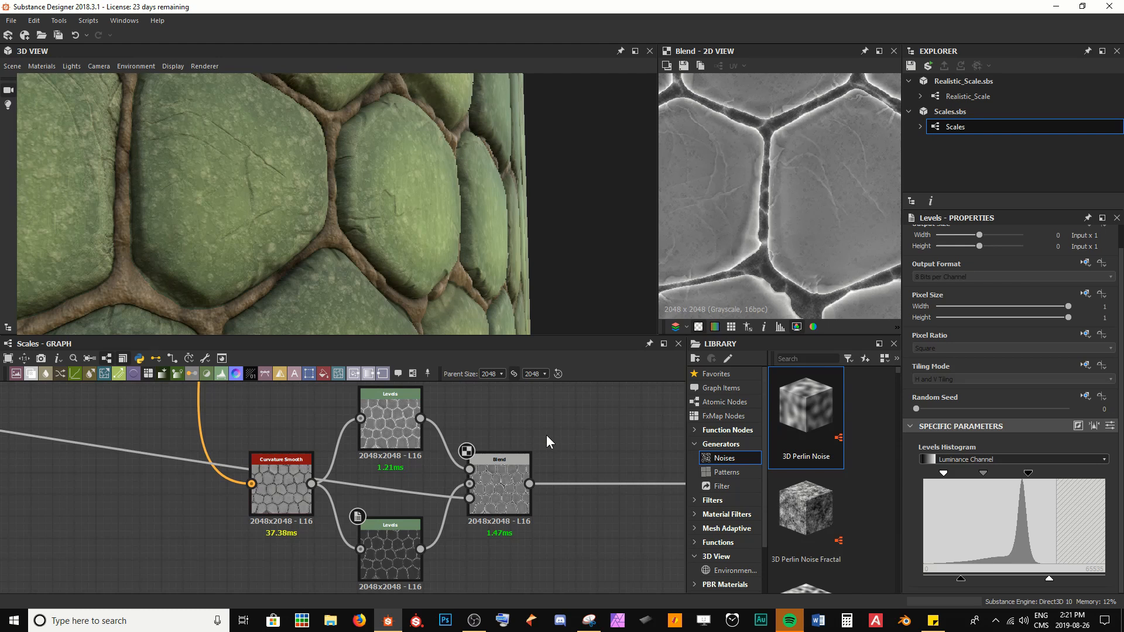
# Step: Compare the upper Levels and Blend outputs in the 2D view
pyautogui.scroll(-2, 514, 457)
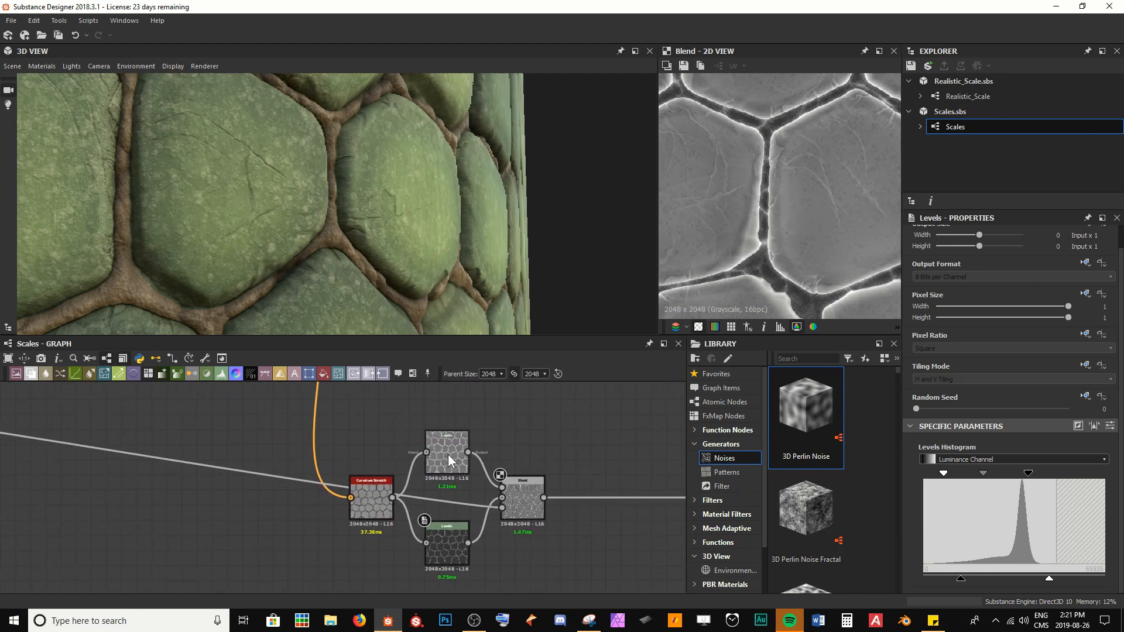
pyautogui.doubleClick(448, 454)
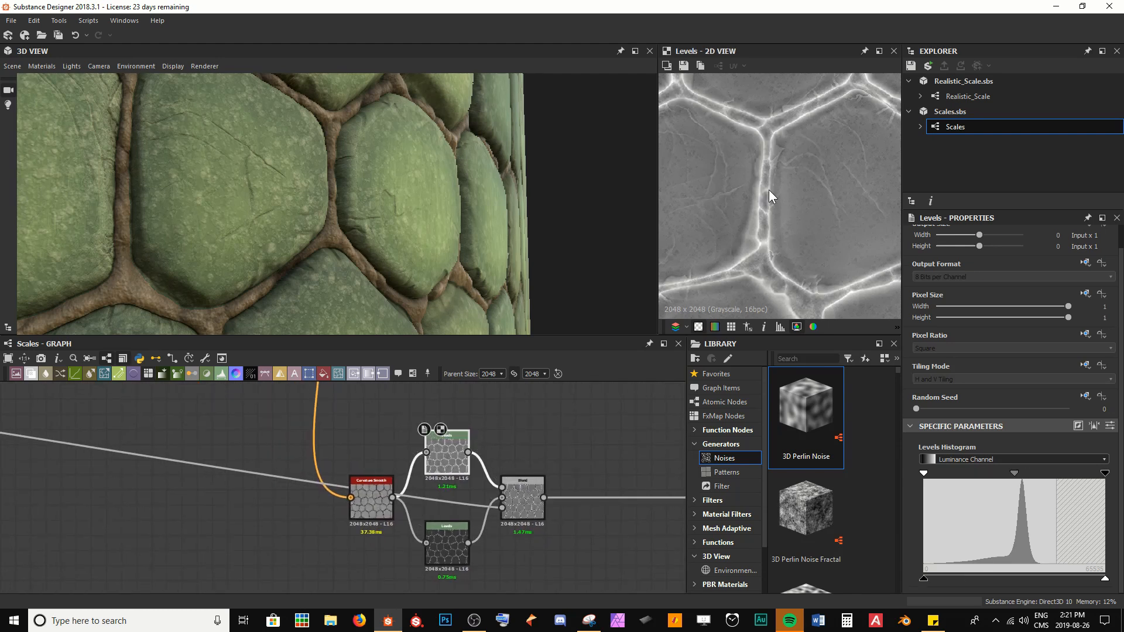
pyautogui.doubleClick(530, 502)
pyautogui.click(455, 453)
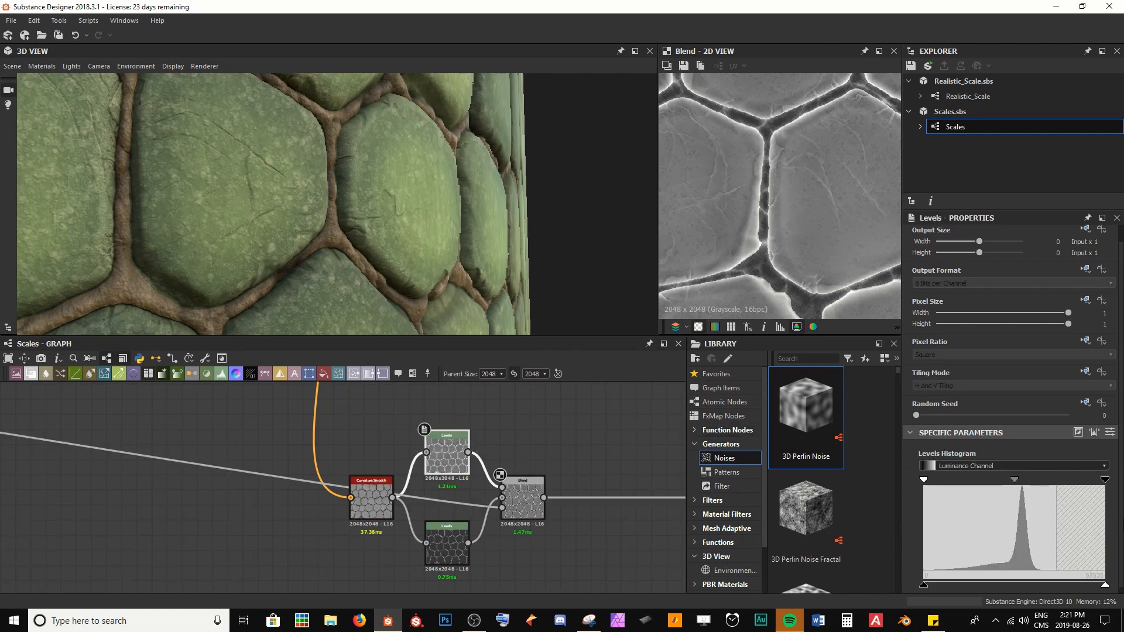
# Step: Lower the upper Levels node's input white handle and narrow its output range by raising output black and lowering output white
pyautogui.moveTo(1103, 479); pyautogui.dragTo(1055, 480)
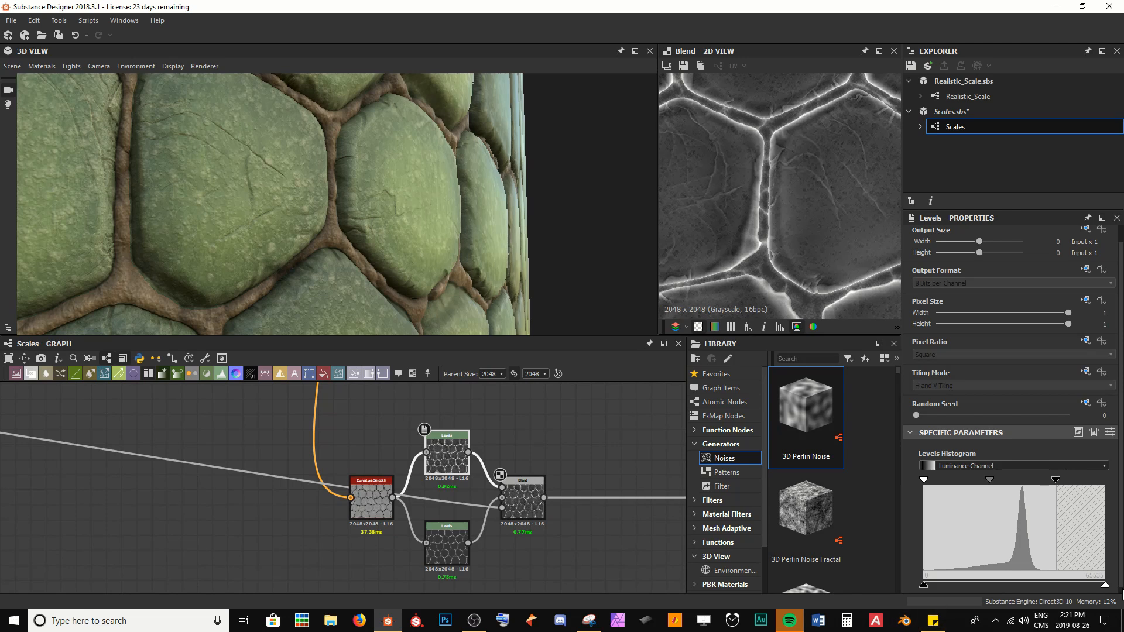
pyautogui.moveTo(1107, 582); pyautogui.dragTo(1049, 588)
pyautogui.moveTo(922, 585); pyautogui.dragTo(958, 585)
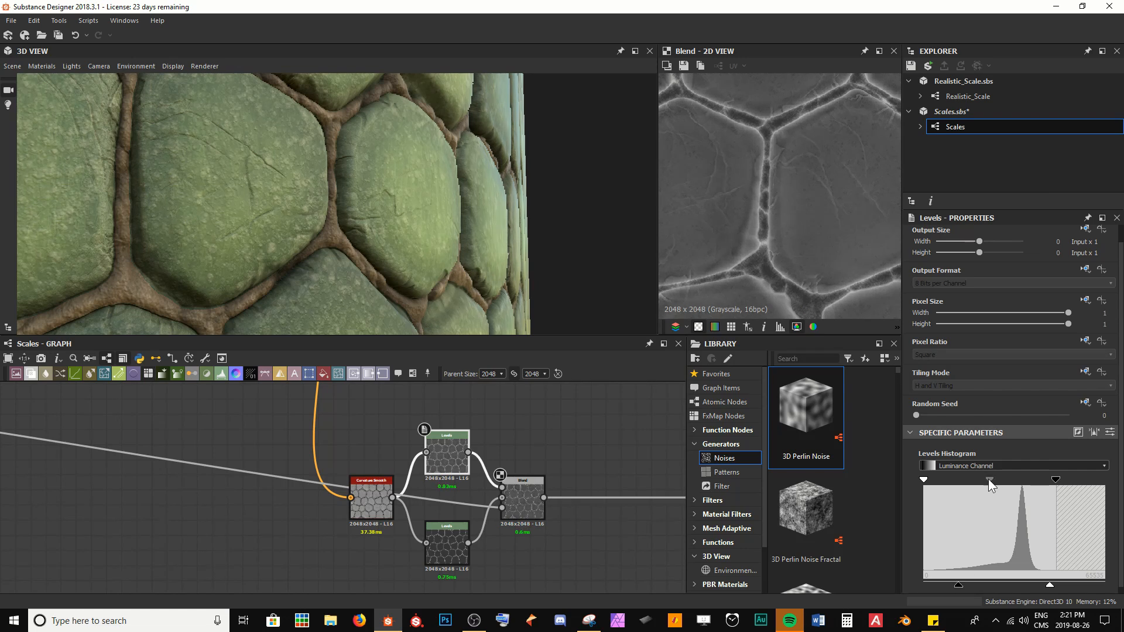
# Step: Nudge the upper Levels node's midtone and input black handles slightly to the right
pyautogui.moveTo(989, 478); pyautogui.dragTo(995, 479)
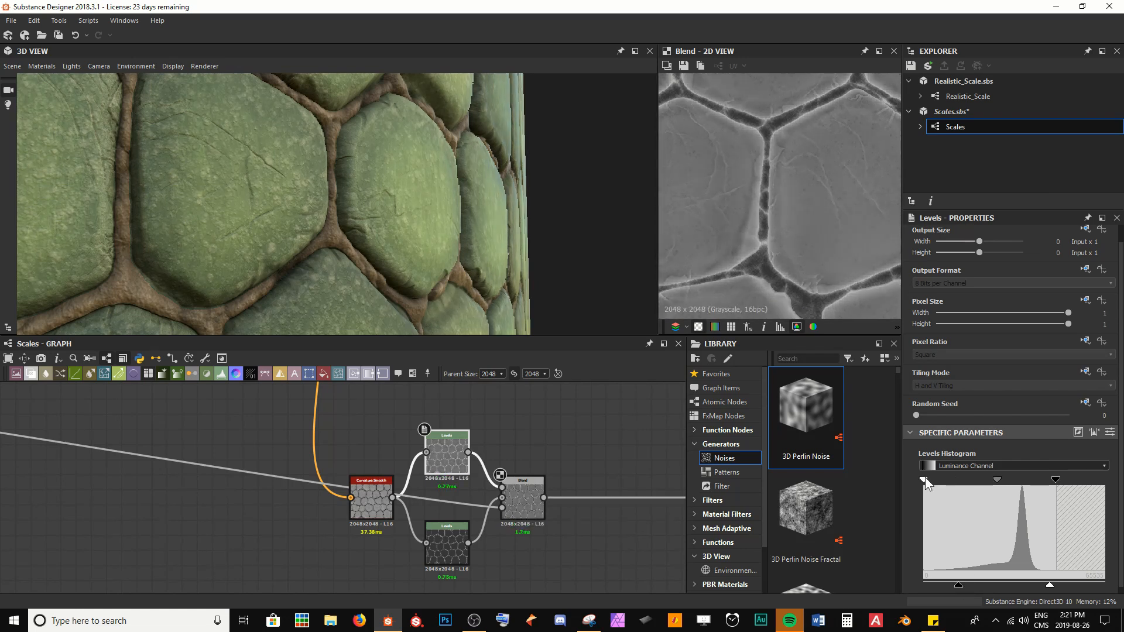
pyautogui.moveTo(925, 481); pyautogui.dragTo(937, 483)
pyautogui.moveTo(321, 257); pyautogui.dragTo(246, 273)
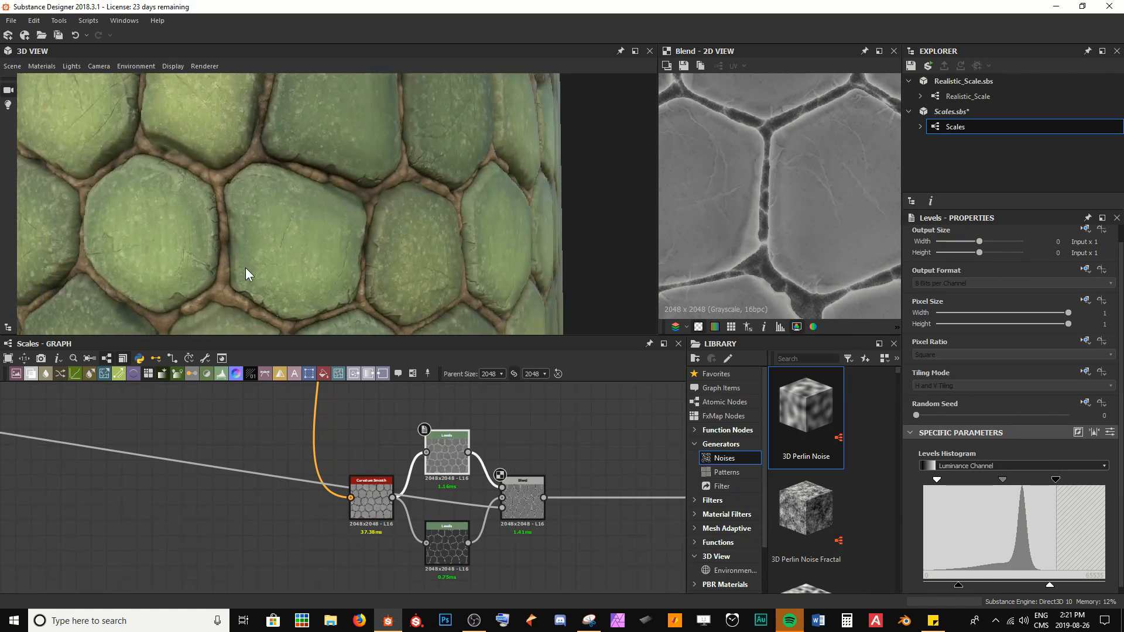
pyautogui.scroll(-4, 246, 271)
pyautogui.scroll(5, 343, 242)
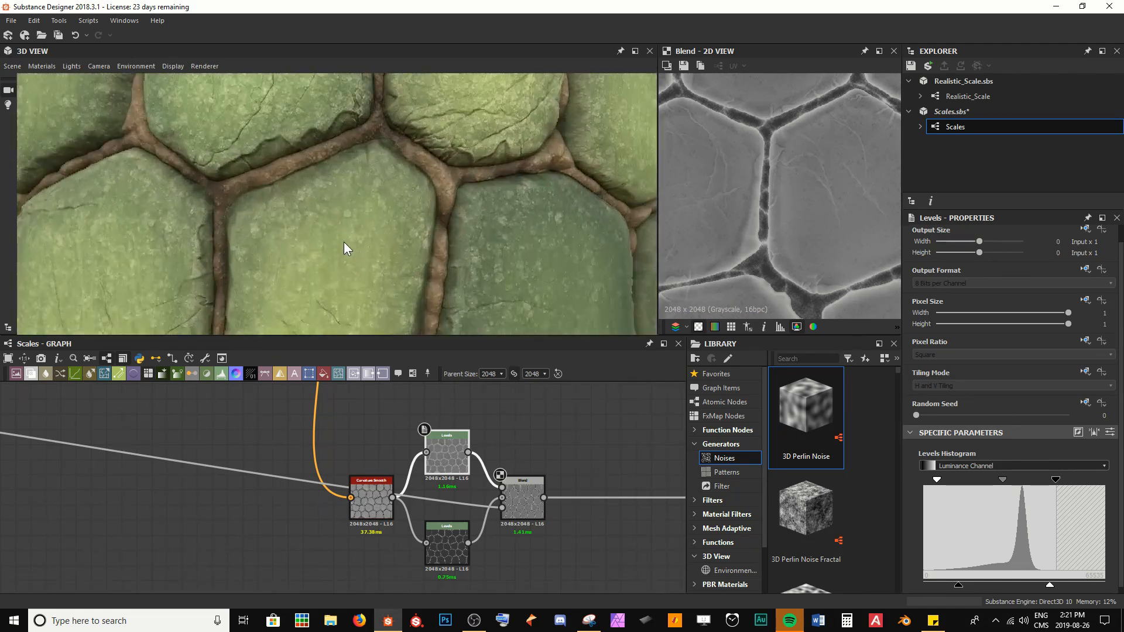
pyautogui.moveTo(343, 241); pyautogui.dragTo(313, 252)
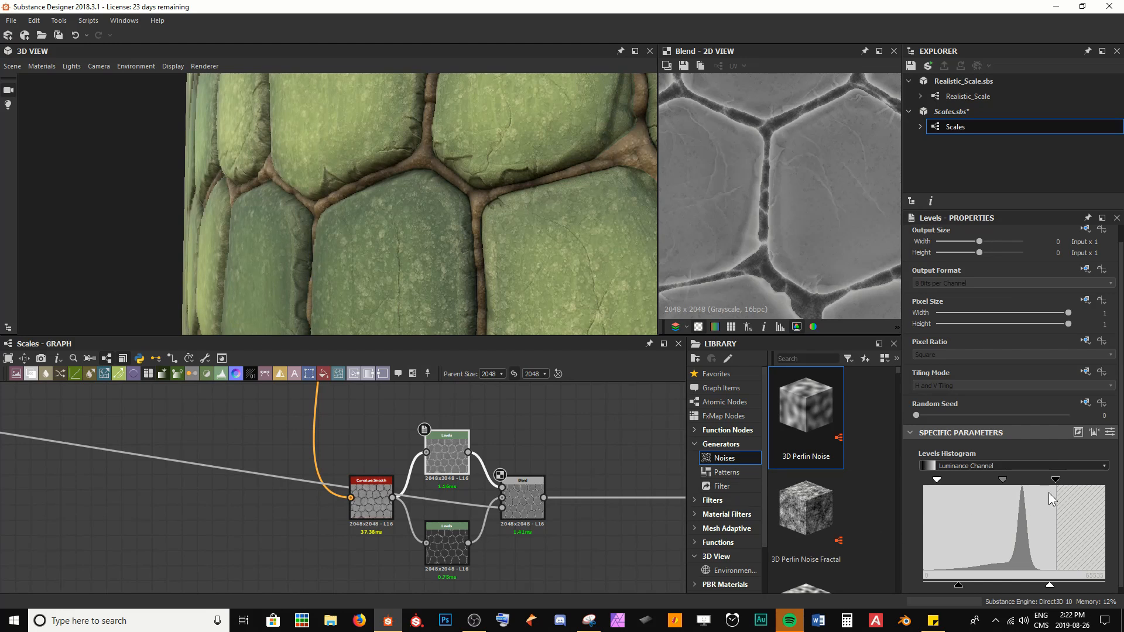
# Step: Pull the upper Levels node's input white handle slightly lower
pyautogui.moveTo(1053, 481); pyautogui.dragTo(1034, 481)
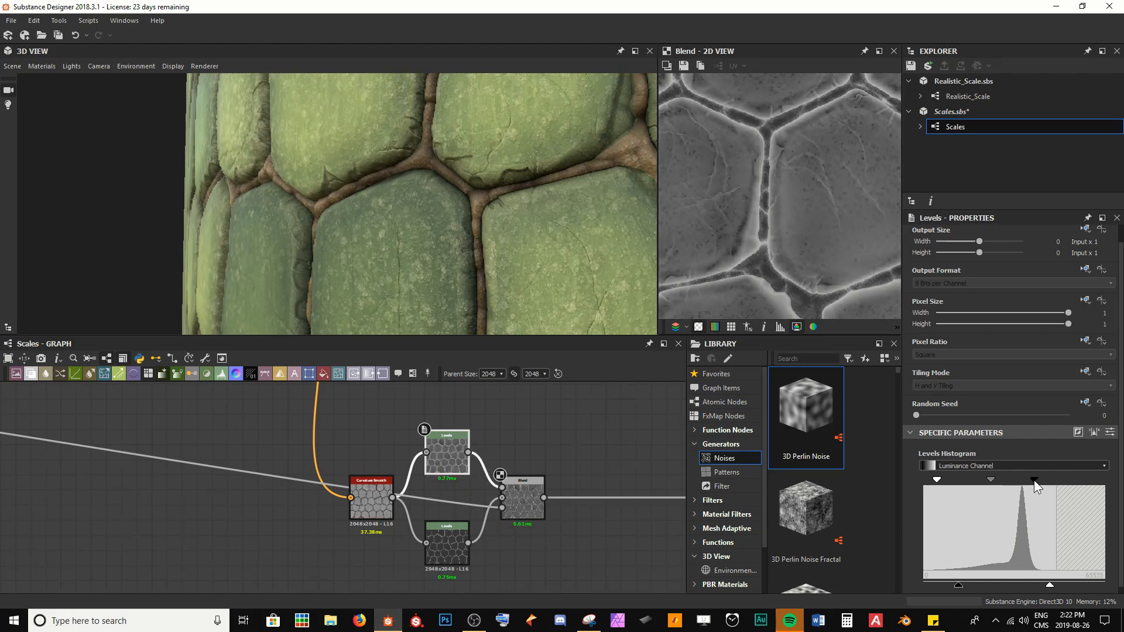
pyautogui.moveTo(332, 206); pyautogui.dragTo(368, 249)
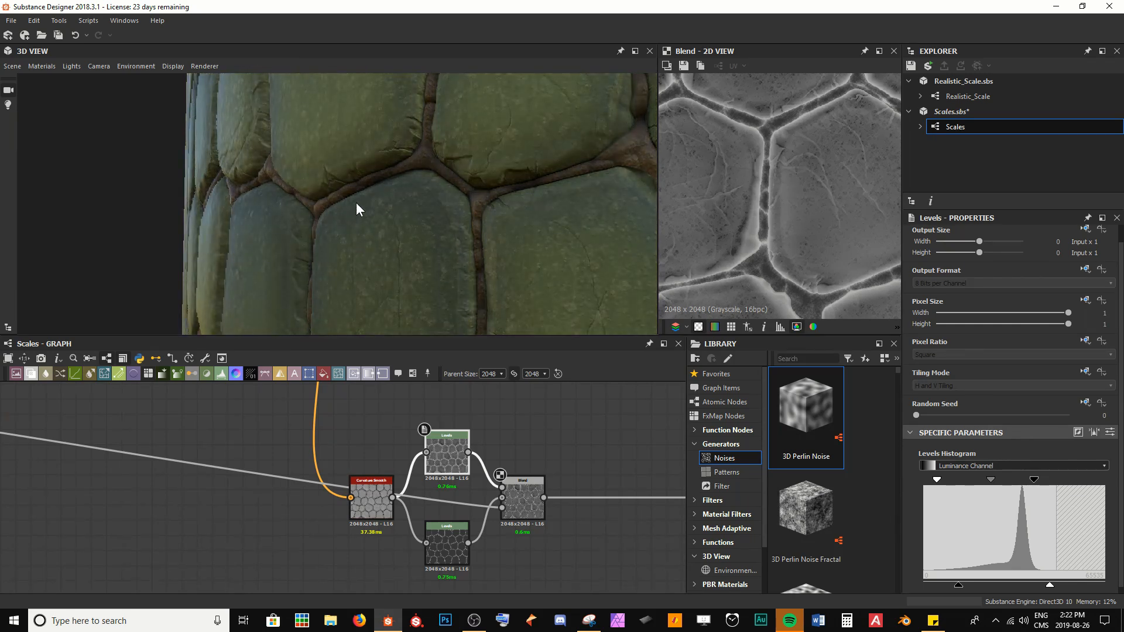
pyautogui.moveTo(356, 204); pyautogui.dragTo(219, 99)
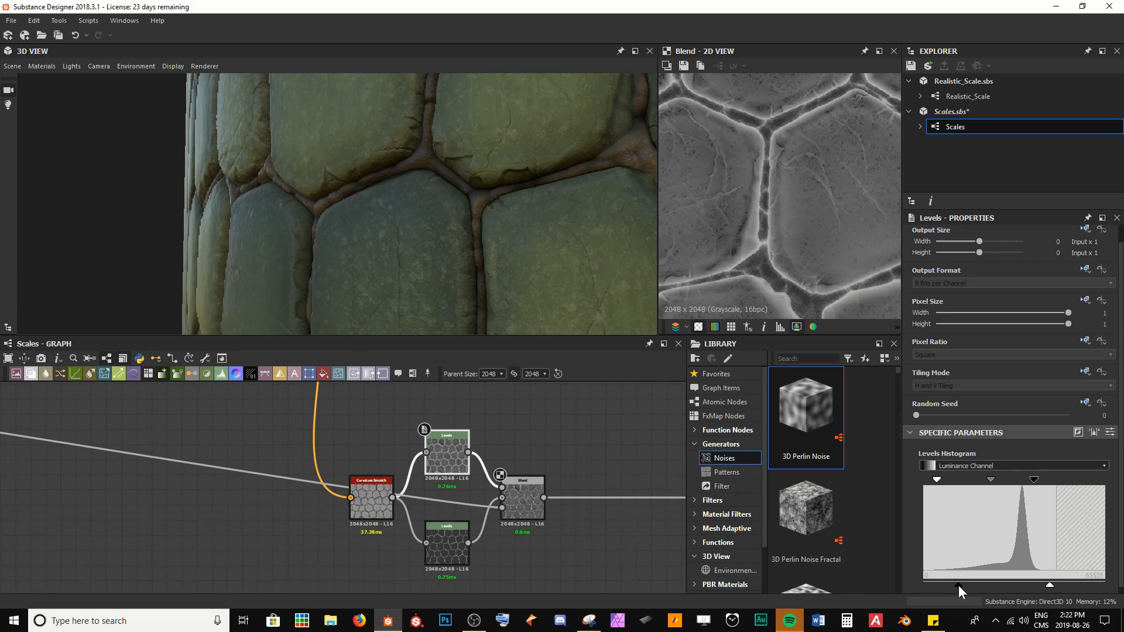
# Step: Readjust the upper Levels node's output black handle, trying it far left before settling near its previous spot
pyautogui.moveTo(957, 585)
pyautogui.mouseDown()
pyautogui.moveTo(926, 583)
pyautogui.moveTo(970, 583)
pyautogui.moveTo(937, 582)
pyautogui.moveTo(950, 581)
pyautogui.mouseUp()
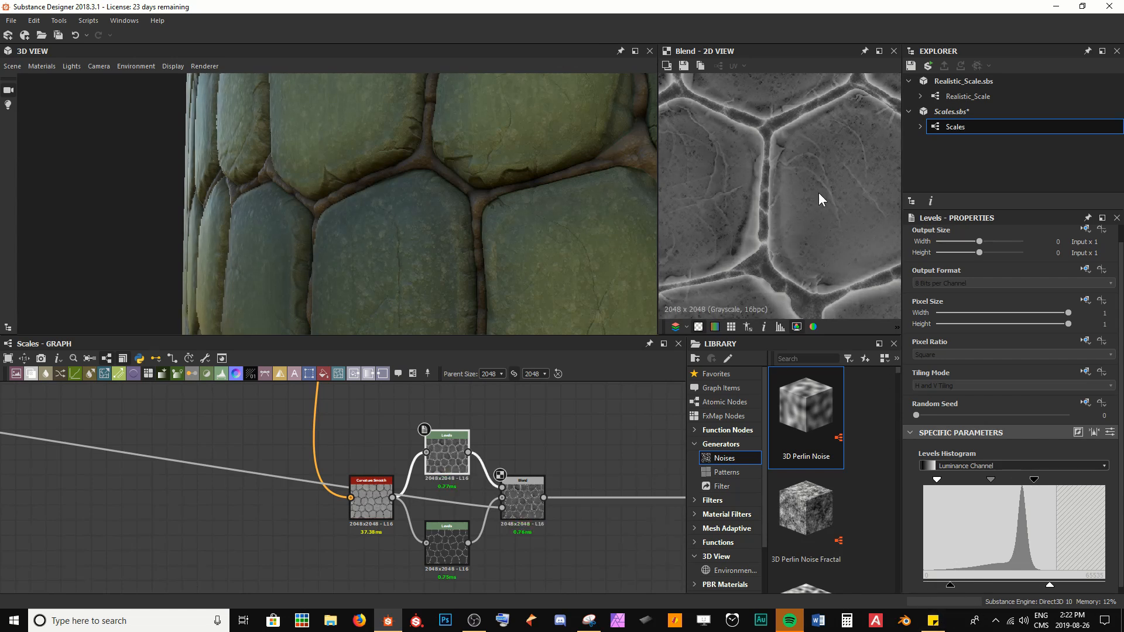
pyautogui.moveTo(947, 585); pyautogui.dragTo(869, 580)
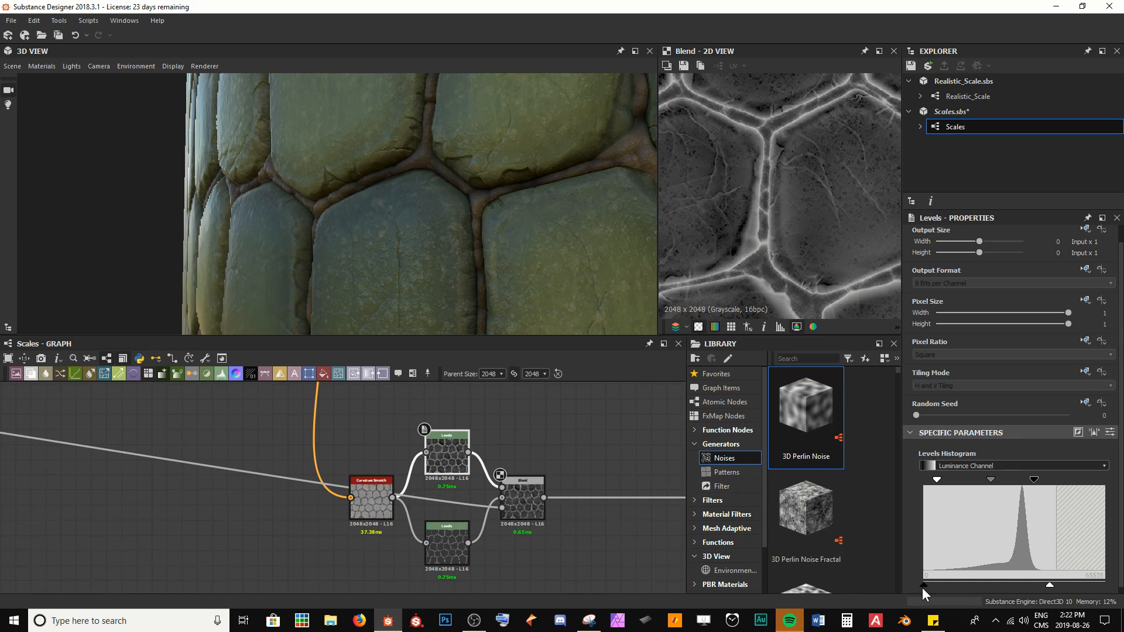
pyautogui.moveTo(922, 588); pyautogui.dragTo(952, 581)
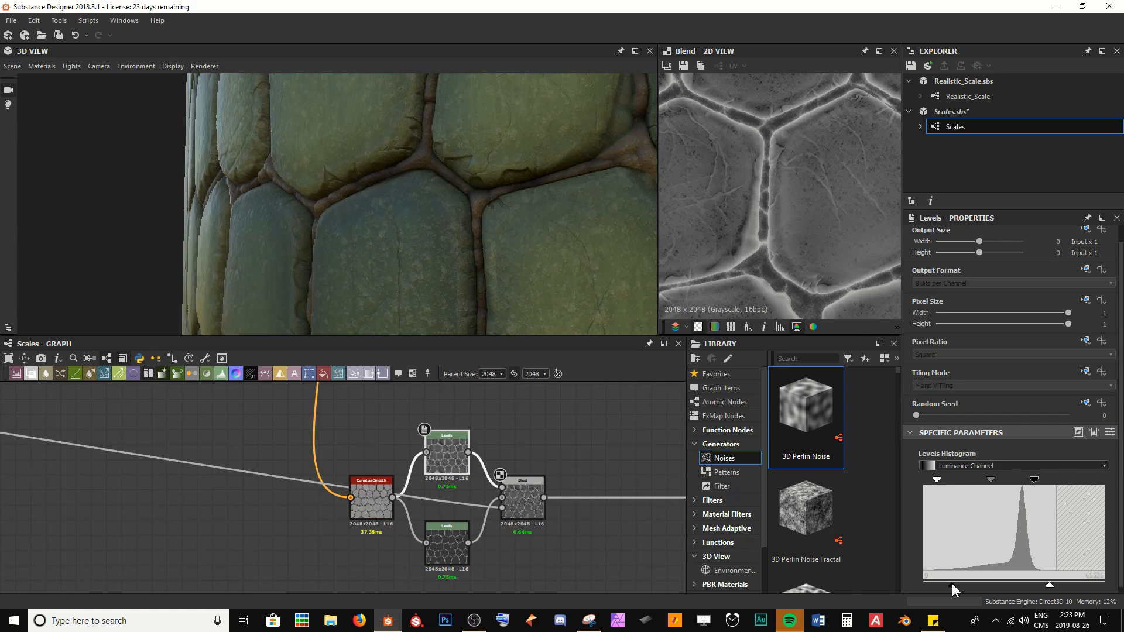
pyautogui.moveTo(946, 583); pyautogui.dragTo(950, 585)
# Step: Nudge the upper Levels node's midtone handle slightly and save the graph
pyautogui.moveTo(992, 479); pyautogui.dragTo(991, 479)
pyautogui.scroll(-5, 560, 212)
pyautogui.moveTo(559, 212)
pyautogui.mouseDown(button='middle')
pyautogui.moveTo(497, 207)
pyautogui.moveTo(495, 217)
pyautogui.mouseUp(button='middle')
pyautogui.moveTo(495, 217)
pyautogui.keyDown('ctrl'); pyautogui.keyDown('shift'); pyautogui.mouseDown(button='right')
pyautogui.moveTo(405, 218)
pyautogui.moveTo(460, 231)
pyautogui.moveTo(595, 228)
pyautogui.moveTo(394, 233)
pyautogui.moveTo(550, 236)
pyautogui.mouseUp(button='right'); pyautogui.keyUp('shift'); pyautogui.keyUp('ctrl')
pyautogui.hotkey('ctrl', 's')
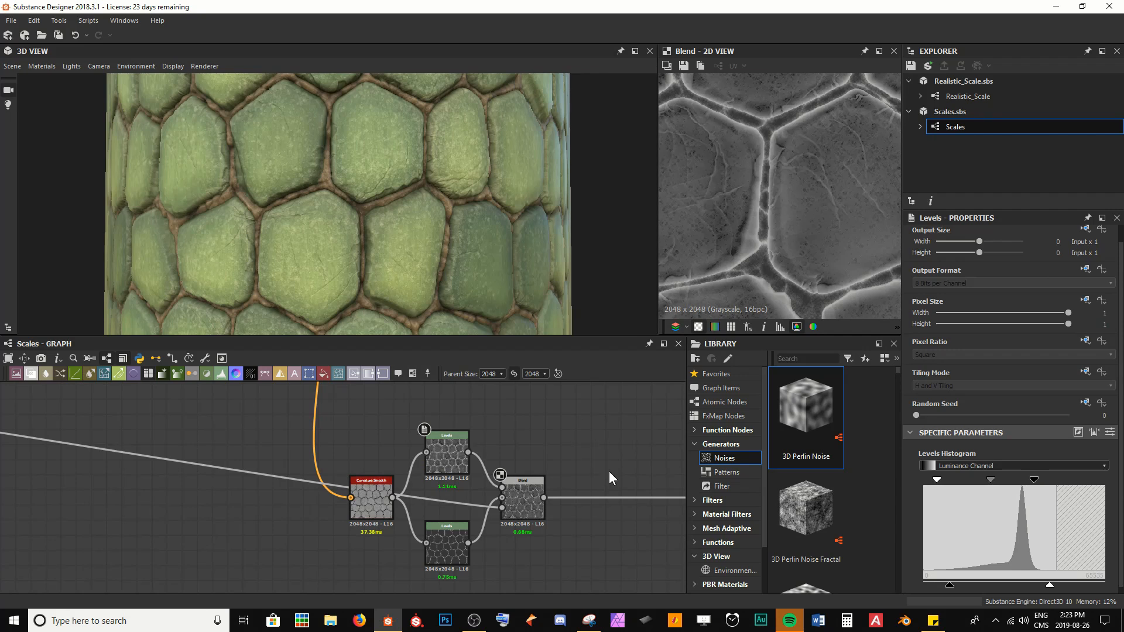
# Step: Insert a new Blend node on the link after the existing Blend node in the roughness chain
pyautogui.moveTo(624, 449); pyautogui.dragTo(524, 446, button='middle')
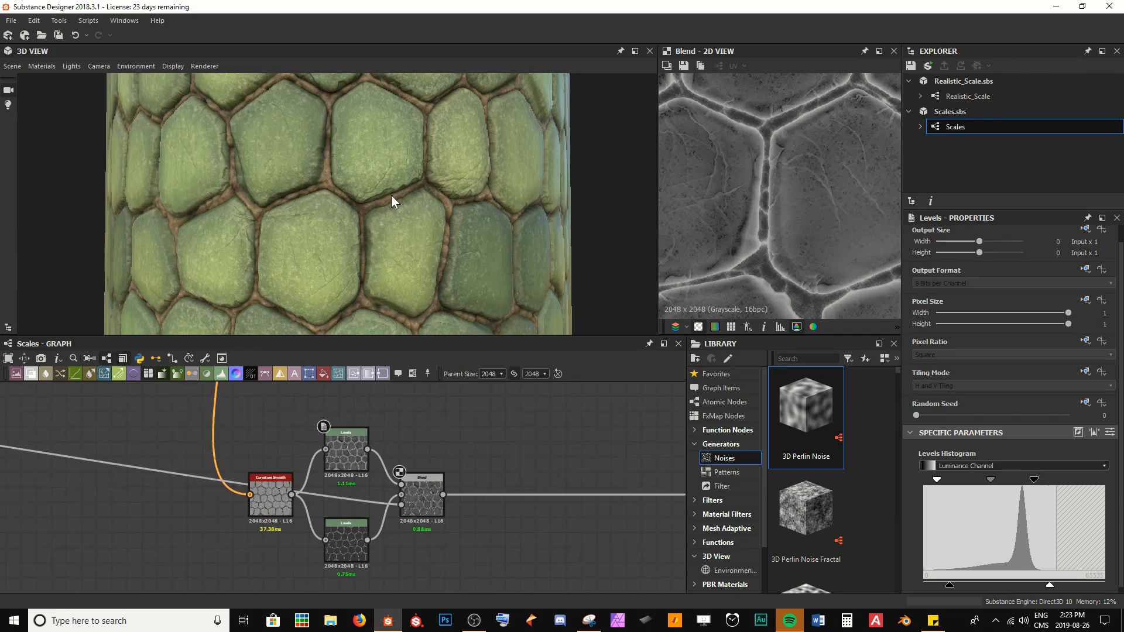
pyautogui.scroll(5, 391, 195)
pyautogui.moveTo(359, 188); pyautogui.dragTo(242, 171)
pyautogui.scroll(3, 353, 196)
pyautogui.moveTo(237, 268); pyautogui.dragTo(314, 297)
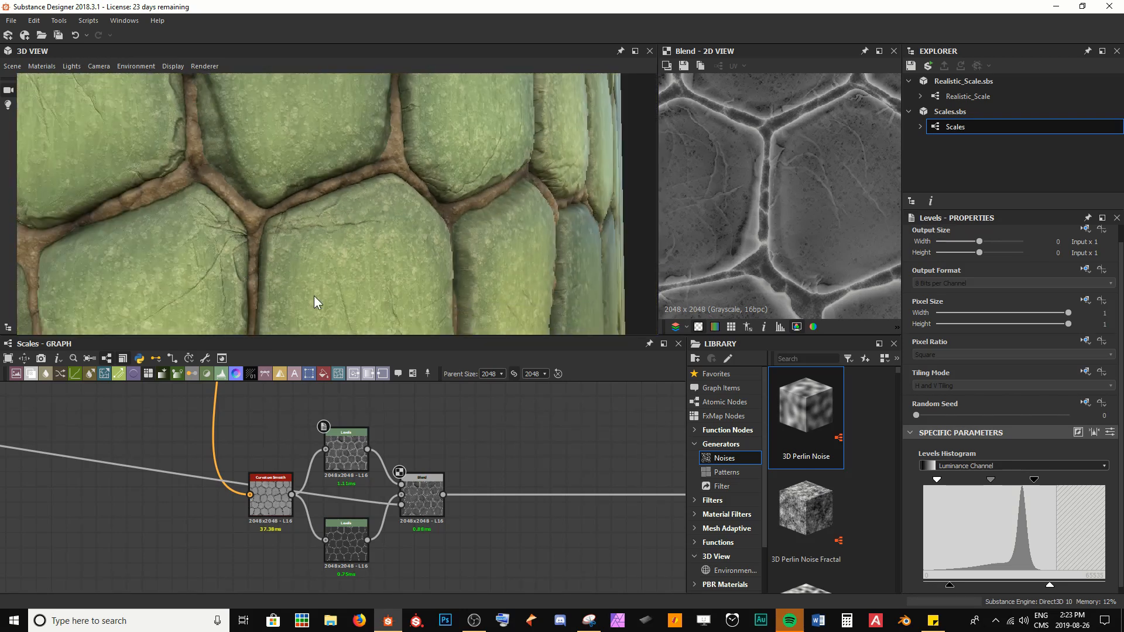
pyautogui.scroll(-3, 484, 445)
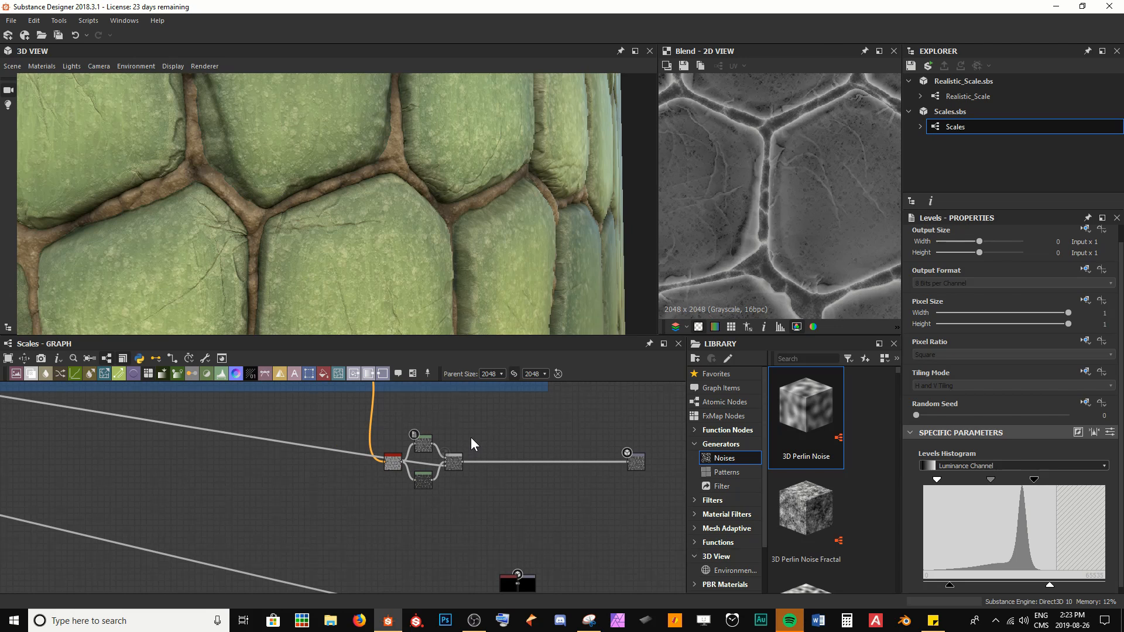
pyautogui.moveTo(471, 438); pyautogui.dragTo(461, 526, button='middle')
pyautogui.scroll(3, 529, 535)
pyautogui.moveTo(530, 534); pyautogui.dragTo(424, 467, button='middle')
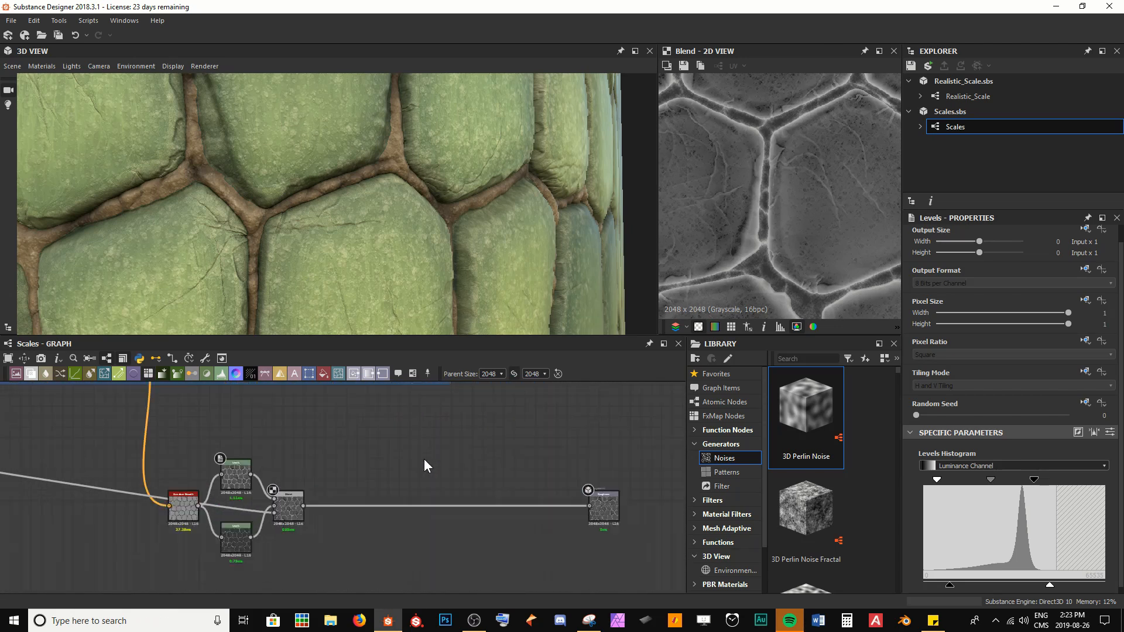
pyautogui.scroll(2, 424, 466)
pyautogui.press('space')
pyautogui.write('blend')
pyautogui.press('Return')
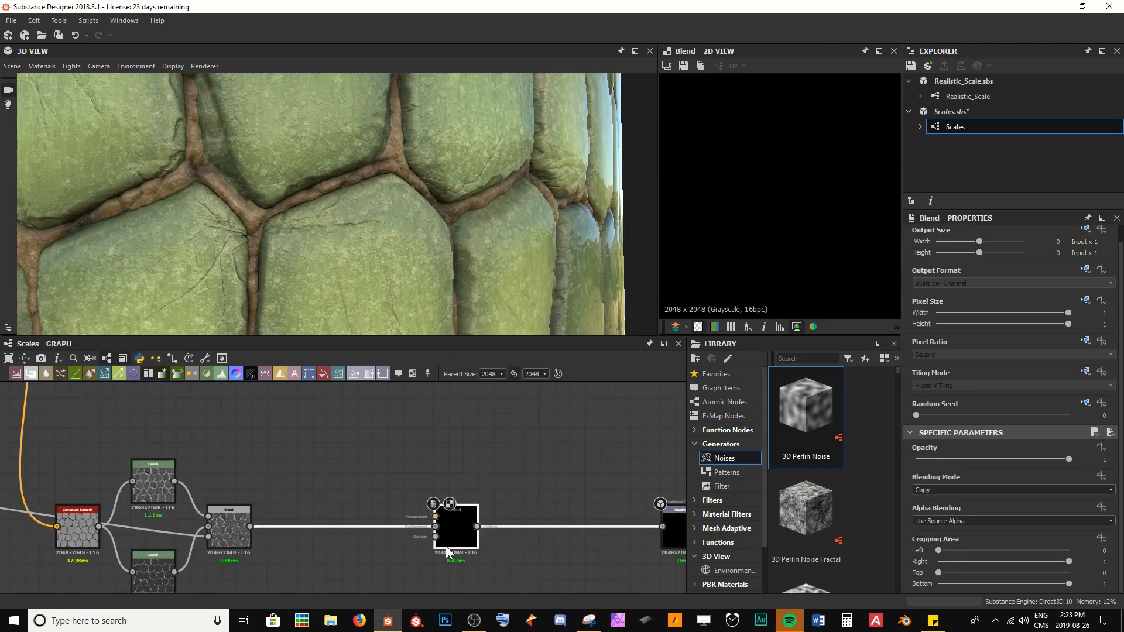
# Step: Connect the edge-mask Blend node's output to the new Blend node's foreground input
pyautogui.scroll(-4, 346, 446)
pyautogui.scroll(3, 295, 476)
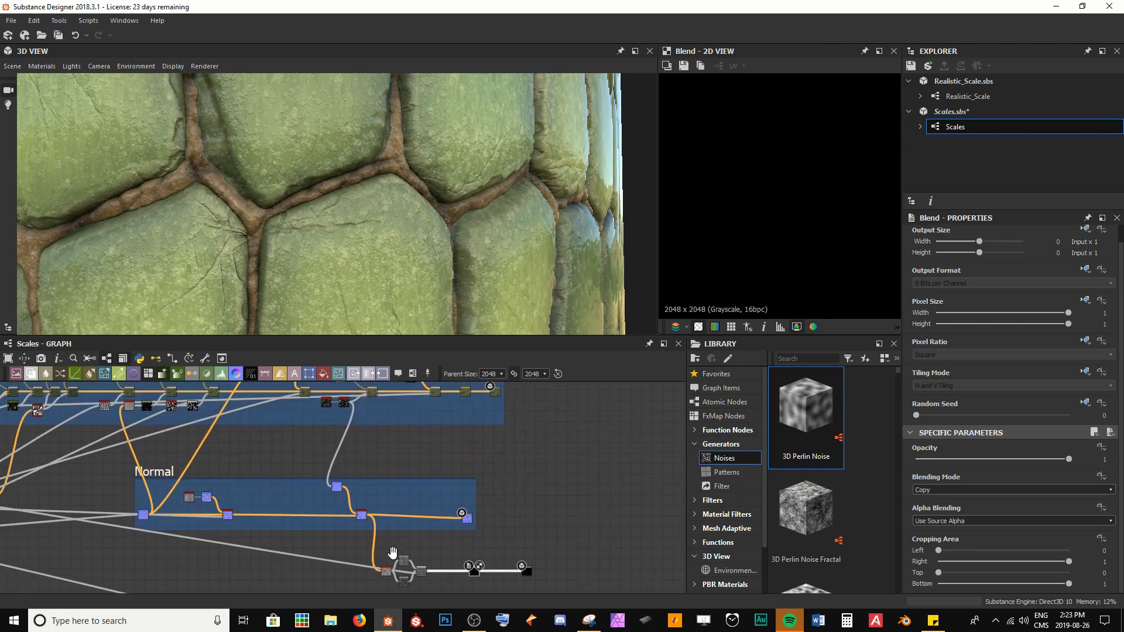
pyautogui.scroll(3, 240, 449)
pyautogui.scroll(4, 315, 530)
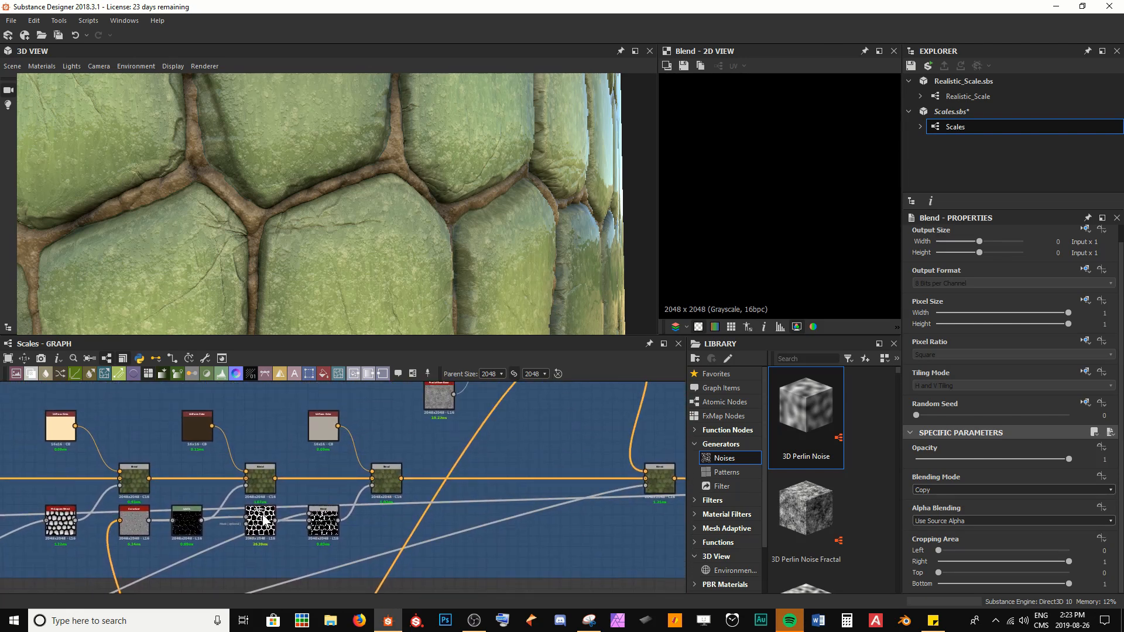
pyautogui.doubleClick(328, 530)
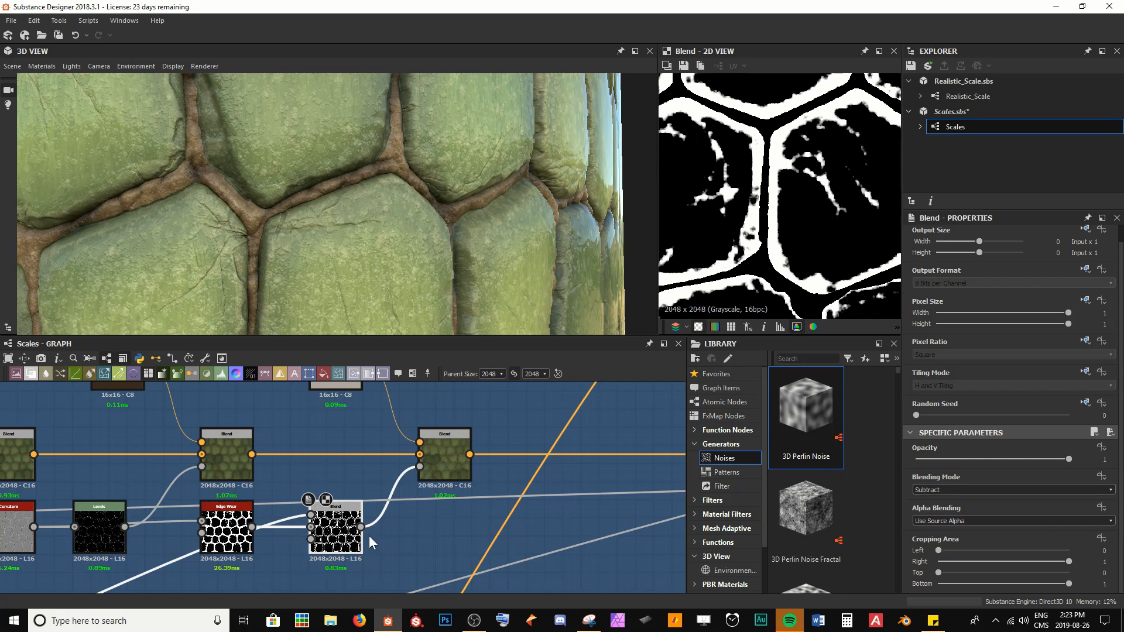
pyautogui.moveTo(361, 527); pyautogui.dragTo(381, 487)
pyautogui.scroll(-5, 508, 529)
pyautogui.scroll(-3, 302, 472)
pyautogui.scroll(3, 408, 494)
pyautogui.scroll(3, 350, 479)
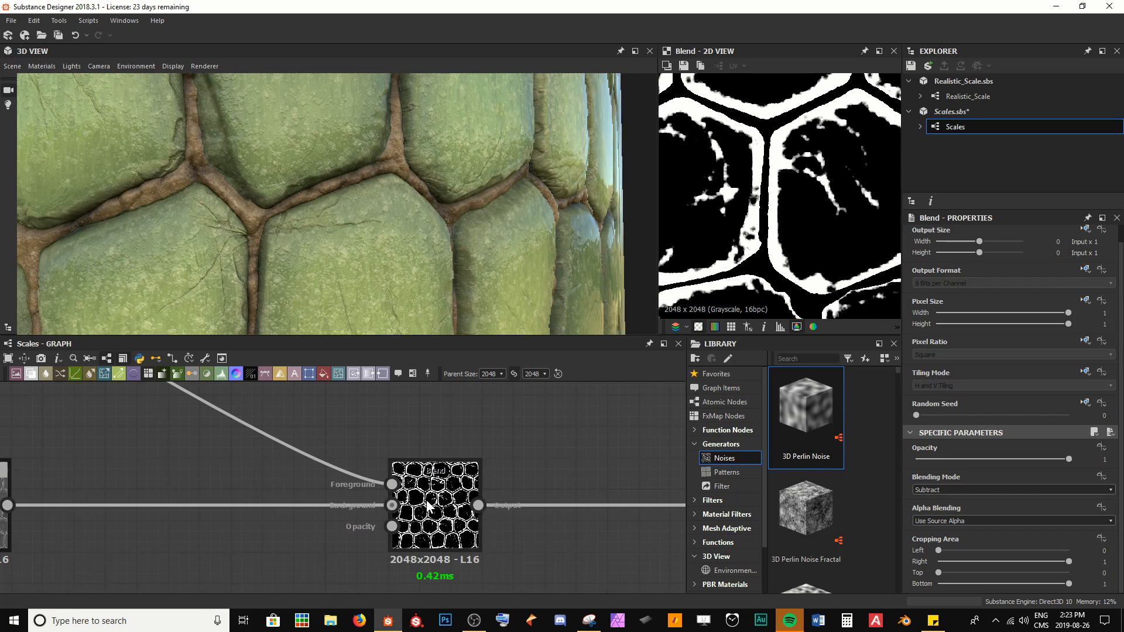
pyautogui.moveTo(428, 507); pyautogui.dragTo(356, 511)
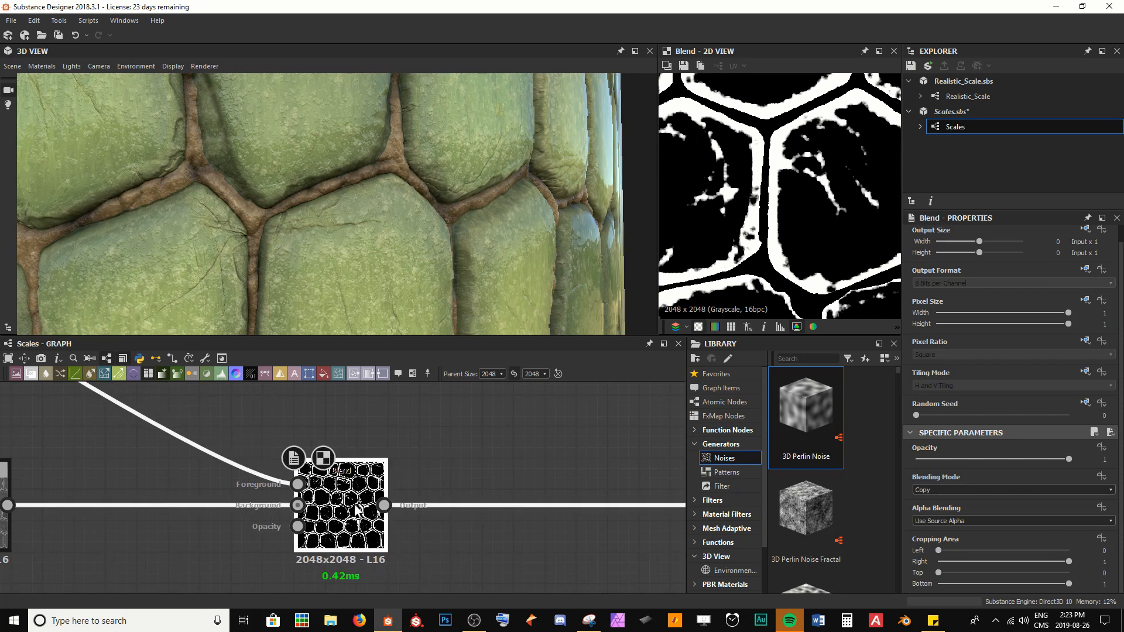
# Step: Set the new Blend node's blending mode to Screen
pyautogui.scroll(-2, 726, 176)
pyautogui.moveTo(715, 217); pyautogui.dragTo(756, 216, button='middle')
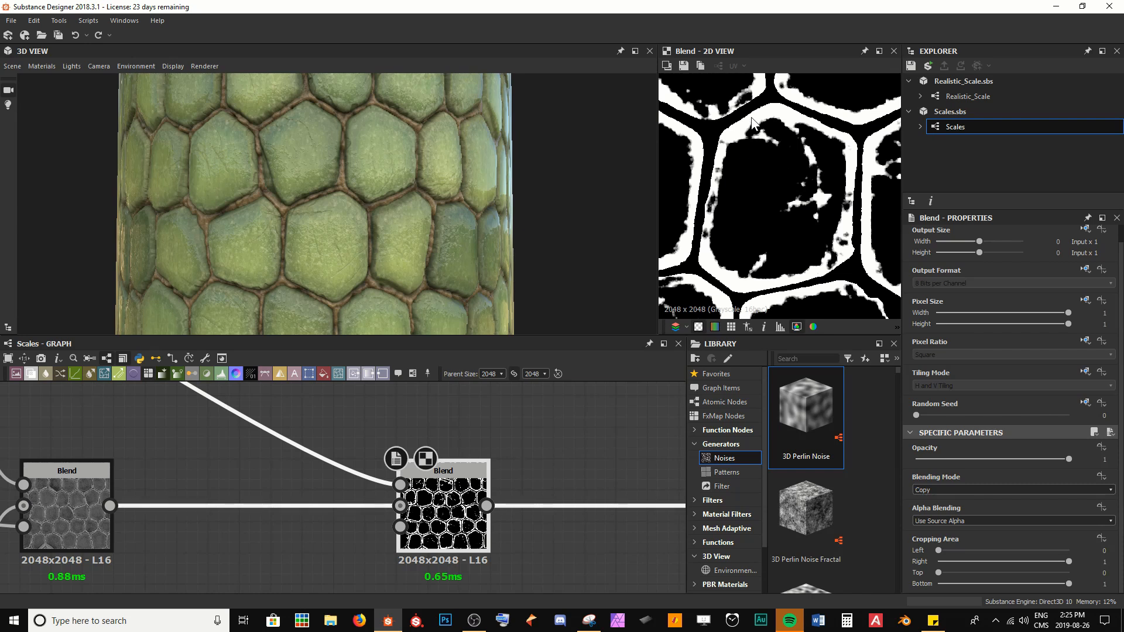
pyautogui.click(943, 489)
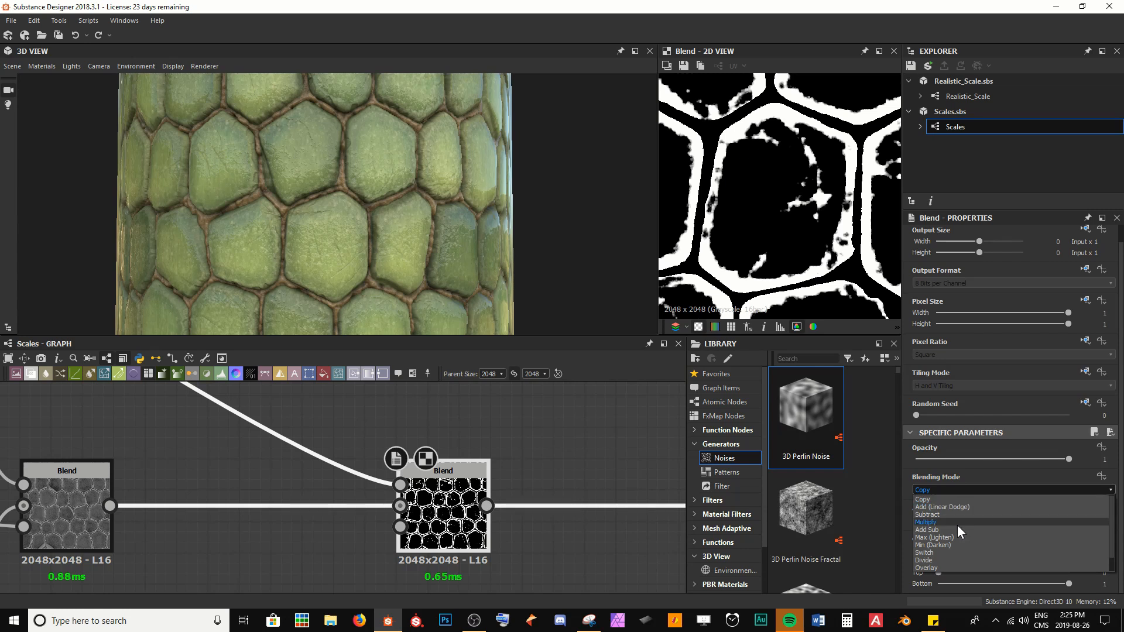
pyautogui.scroll(-1, 957, 532)
pyautogui.click(939, 561)
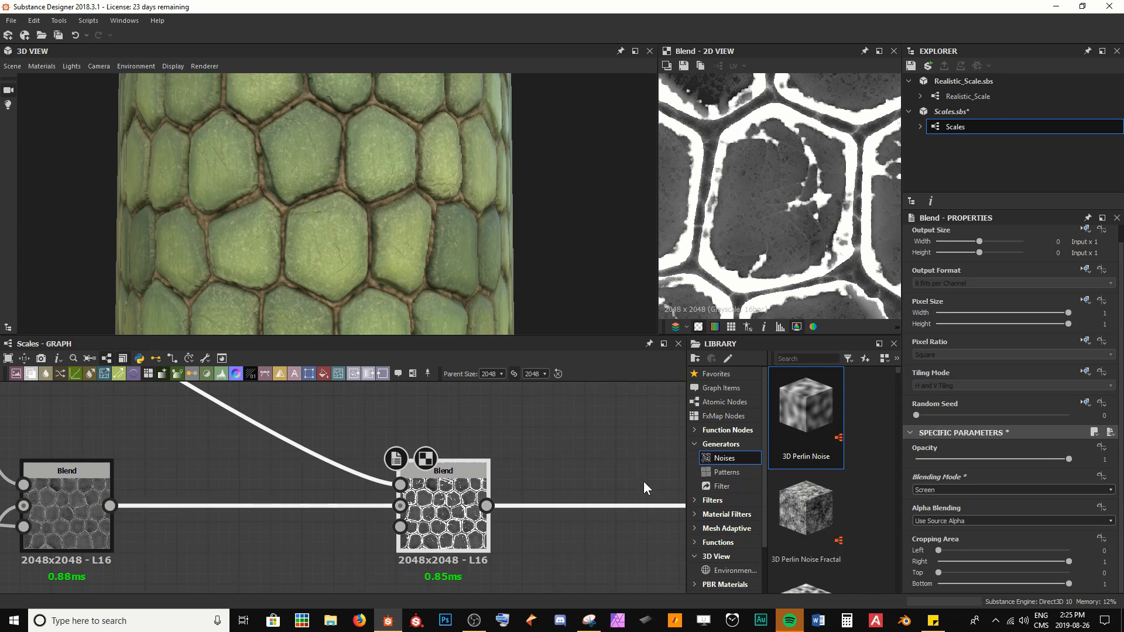
# Step: Set the new Blend node's opacity to 0.1 and save the graph
pyautogui.scroll(5, 364, 201)
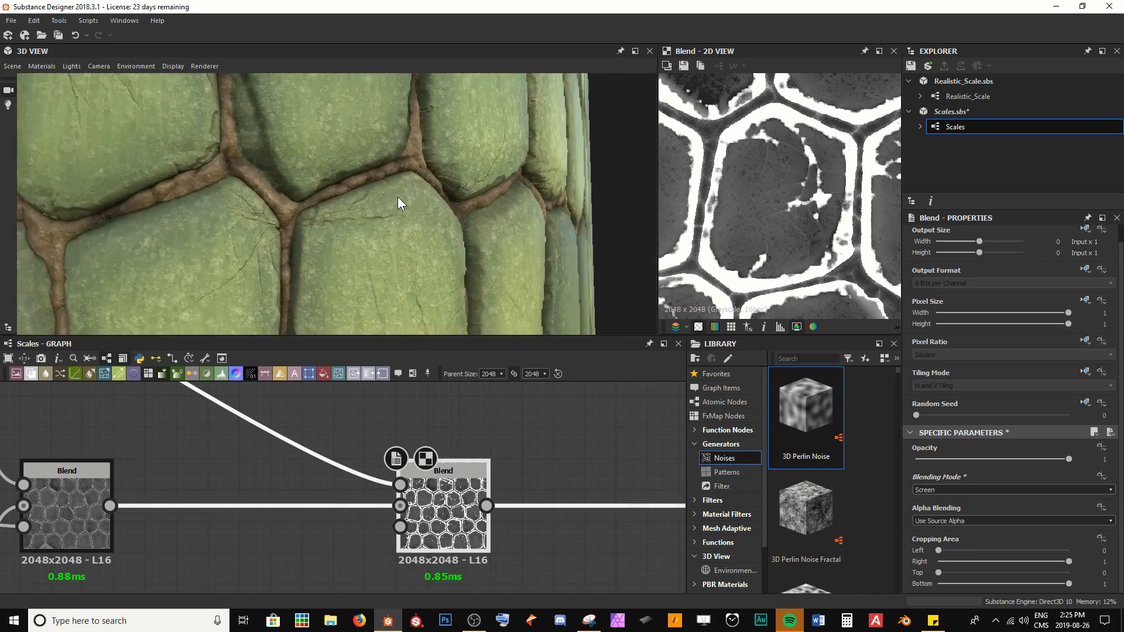
pyautogui.moveTo(398, 196); pyautogui.dragTo(413, 213)
pyautogui.scroll(3, 417, 214)
pyautogui.keyDown('ctrl'); pyautogui.keyDown('shift'); pyautogui.moveTo(421, 216); pyautogui.dragTo(454, 265, button='right'); pyautogui.keyUp('shift'); pyautogui.keyUp('ctrl')
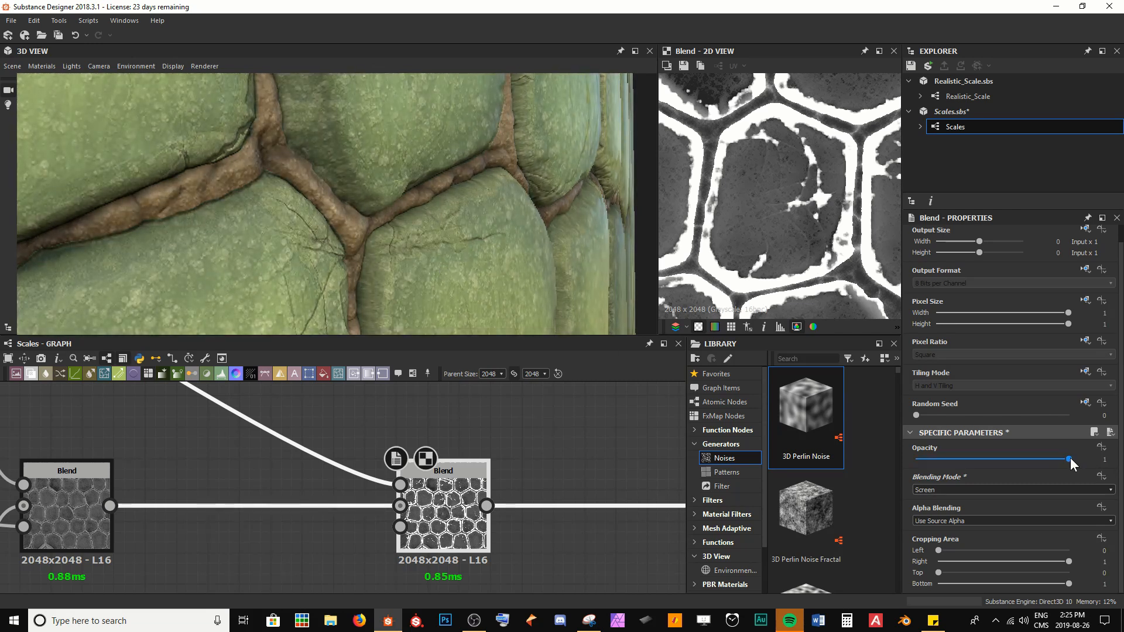
pyautogui.moveTo(1070, 459); pyautogui.dragTo(932, 458)
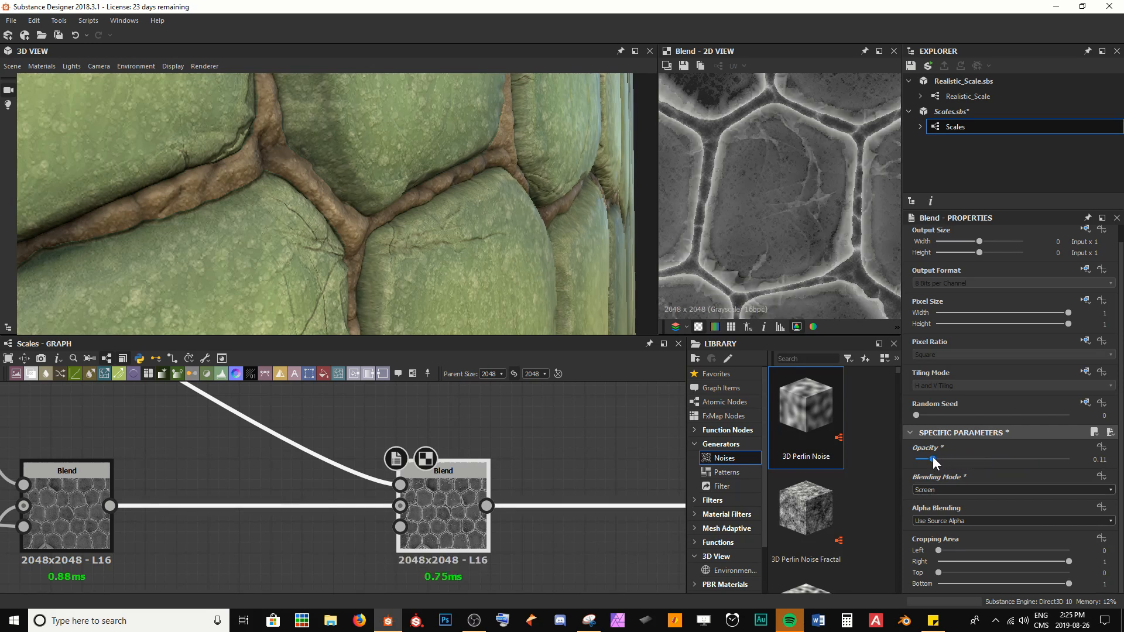
pyautogui.press('Tab')
pyautogui.write('.1')
pyautogui.press('Return')
pyautogui.hotkey('ctrl', 's')
# Step: Compare the previous Blend and the new Blend outputs in the 2D view
pyautogui.scroll(3, 841, 219)
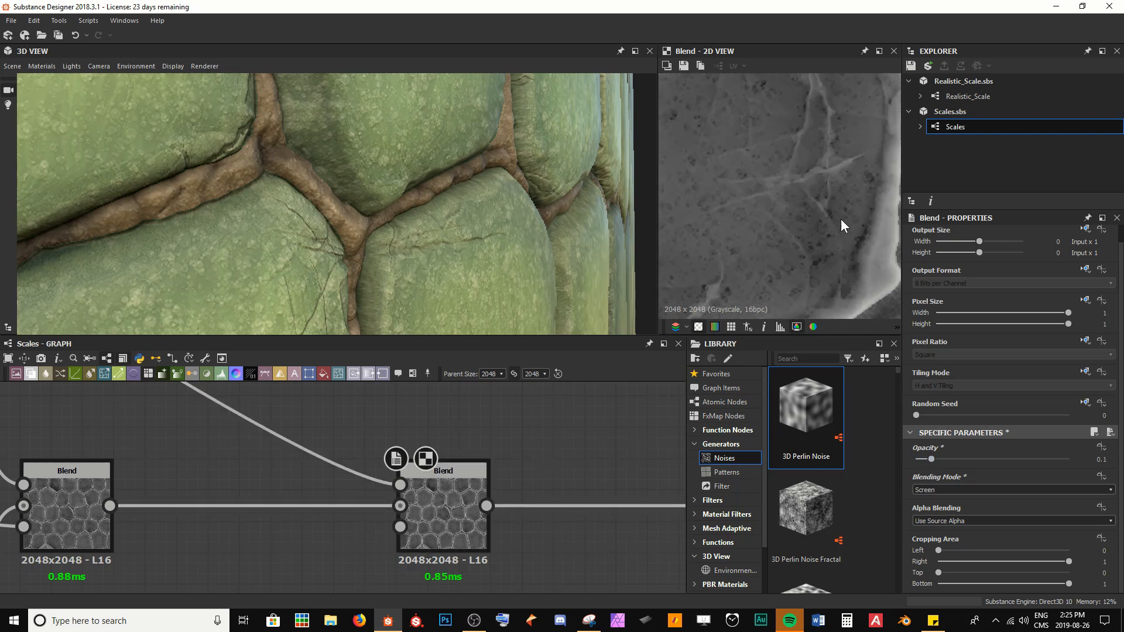
pyautogui.moveTo(841, 219); pyautogui.dragTo(813, 272, button='middle')
pyautogui.moveTo(751, 158); pyautogui.dragTo(739, 192, button='middle')
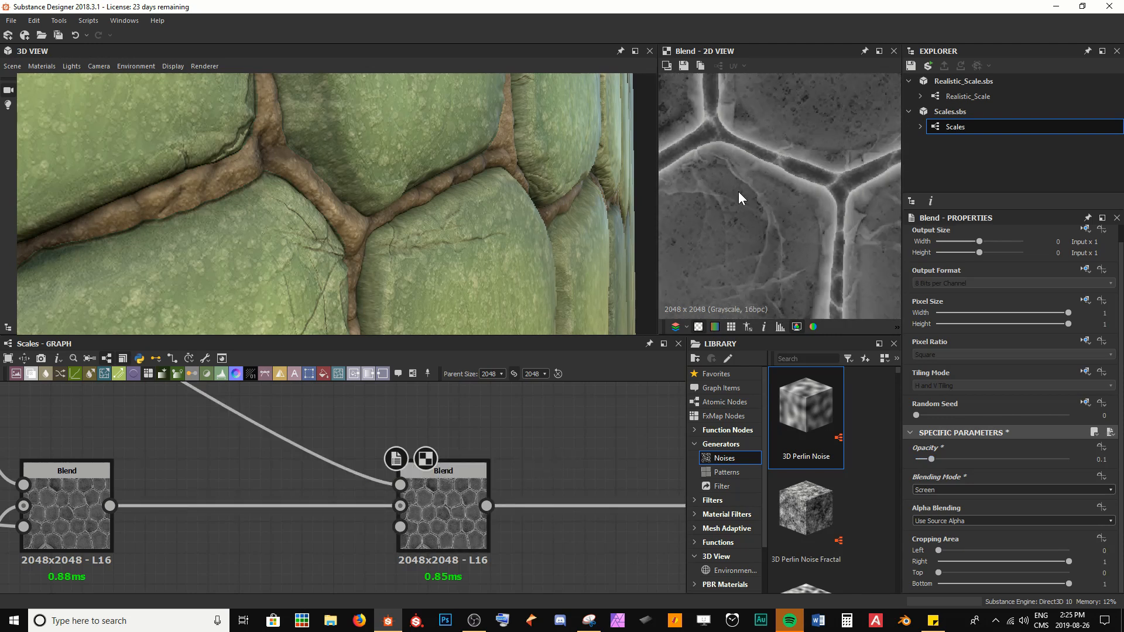
pyautogui.doubleClick(75, 497)
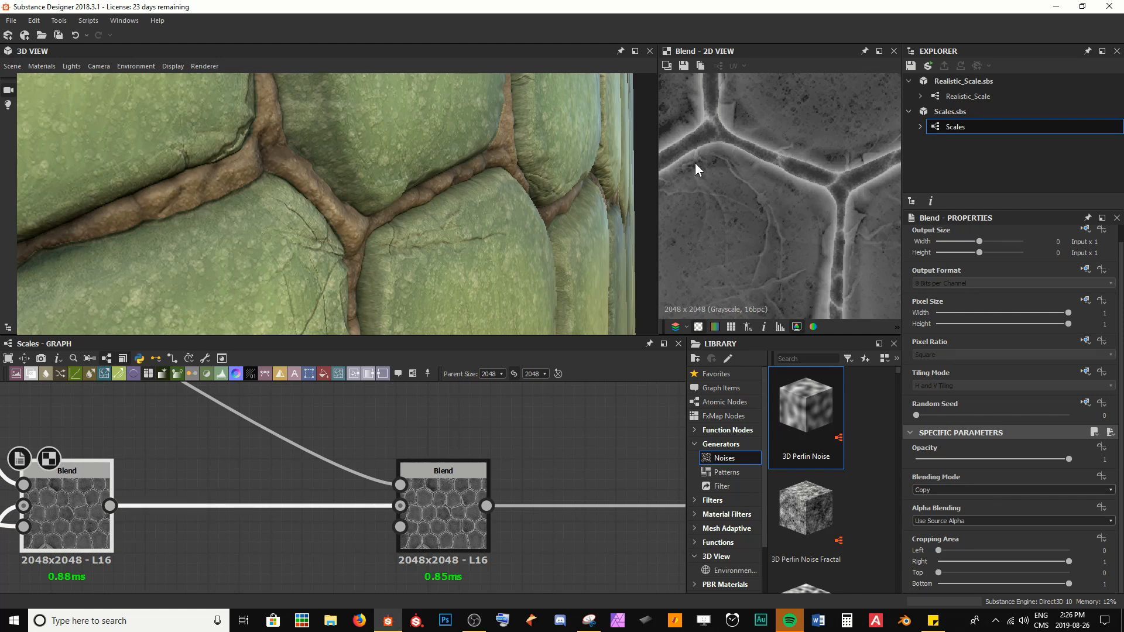
pyautogui.scroll(3, 754, 177)
pyautogui.moveTo(753, 177); pyautogui.dragTo(827, 210, button='middle')
pyautogui.doubleClick(459, 500)
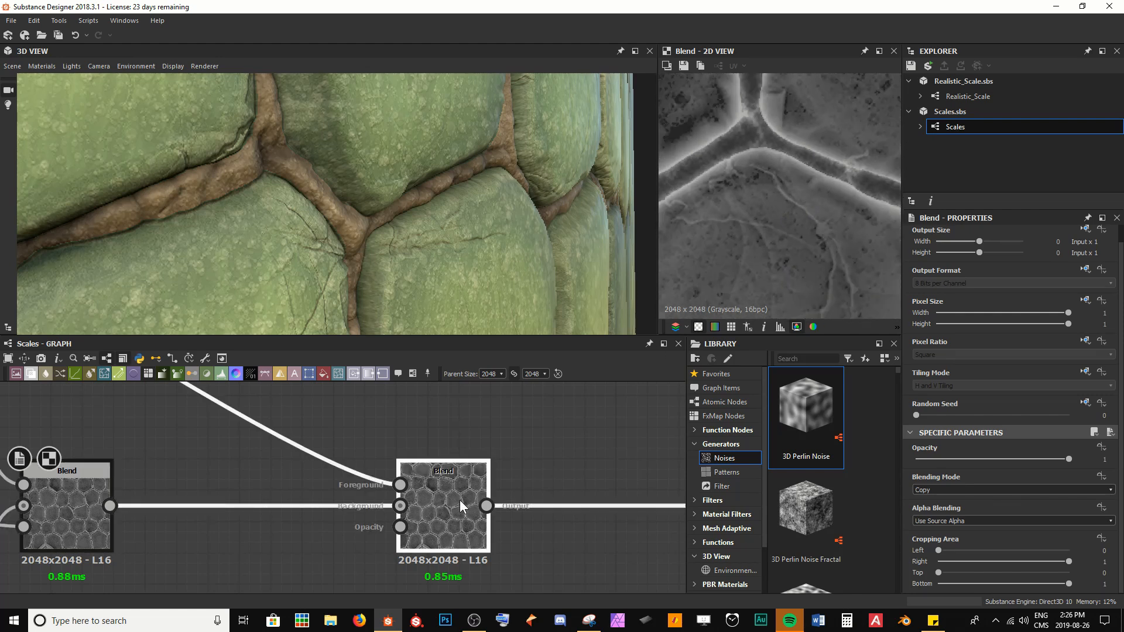
pyautogui.scroll(-3, 802, 167)
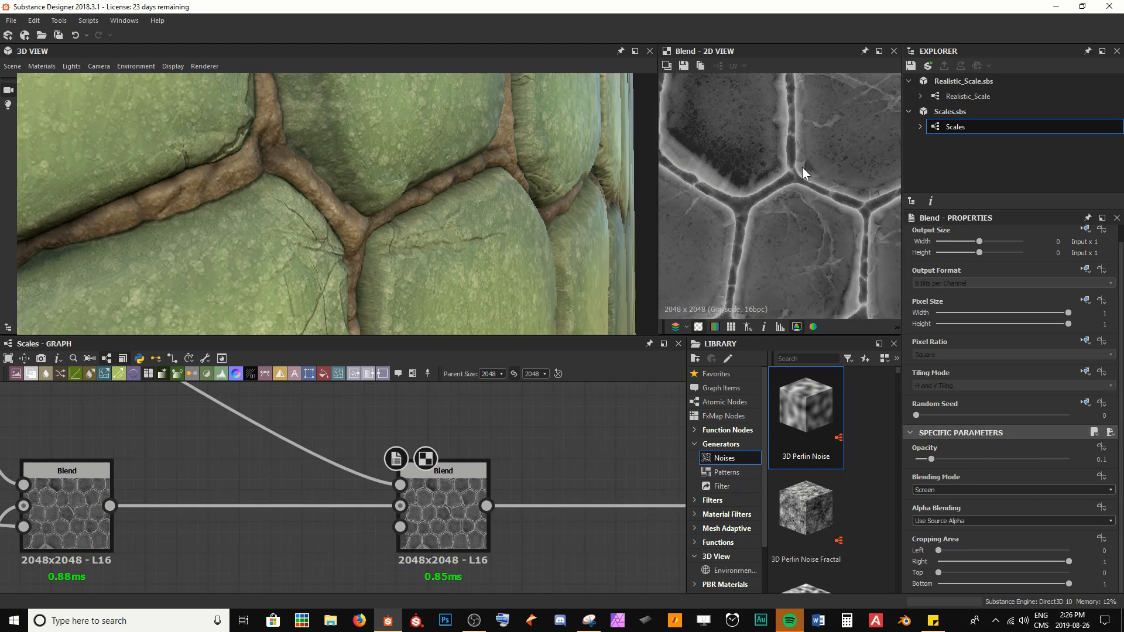
pyautogui.scroll(-3, 718, 261)
pyautogui.scroll(-2, 728, 217)
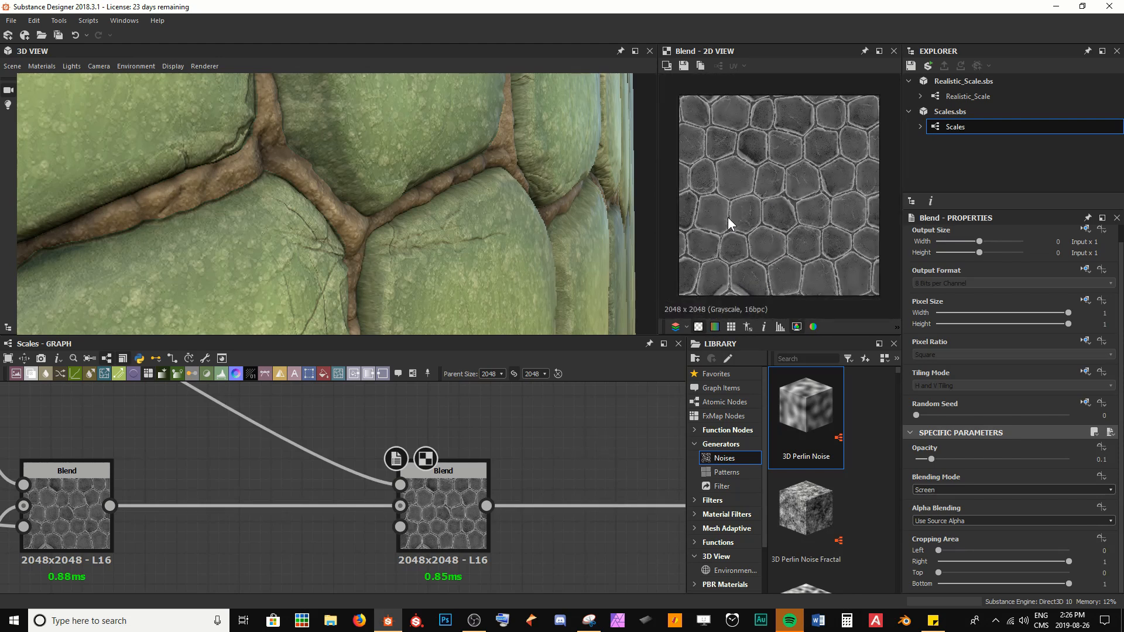
# Step: Navigate the graph to the Uniform Color node feeding the Metallic output and open it in the 2D view
pyautogui.scroll(-5, 511, 249)
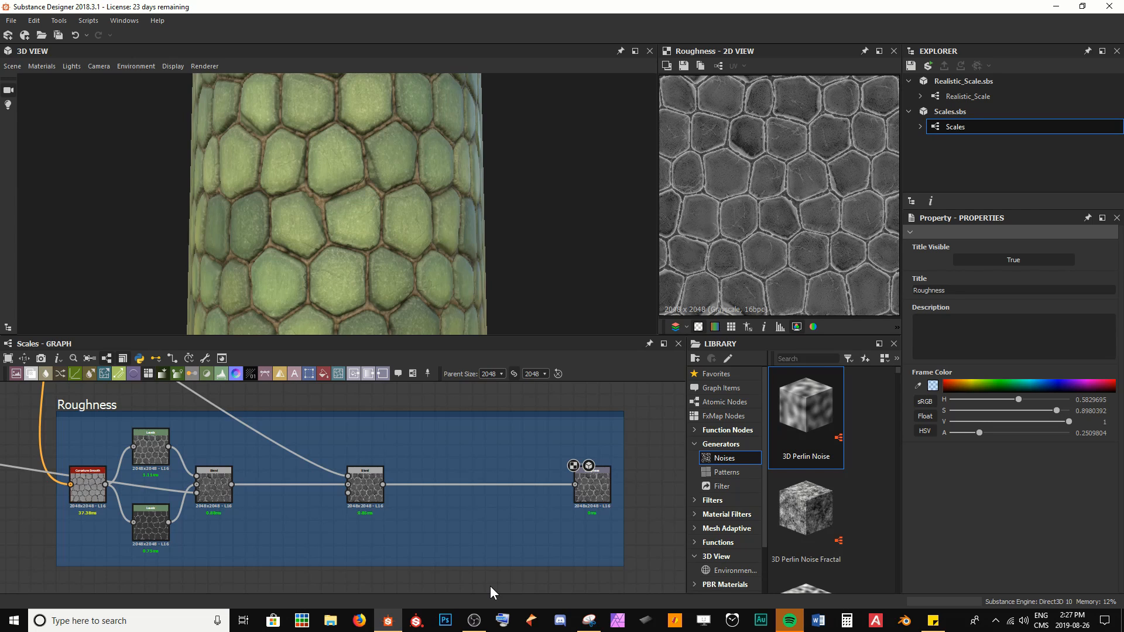
pyautogui.scroll(-5, 383, 561)
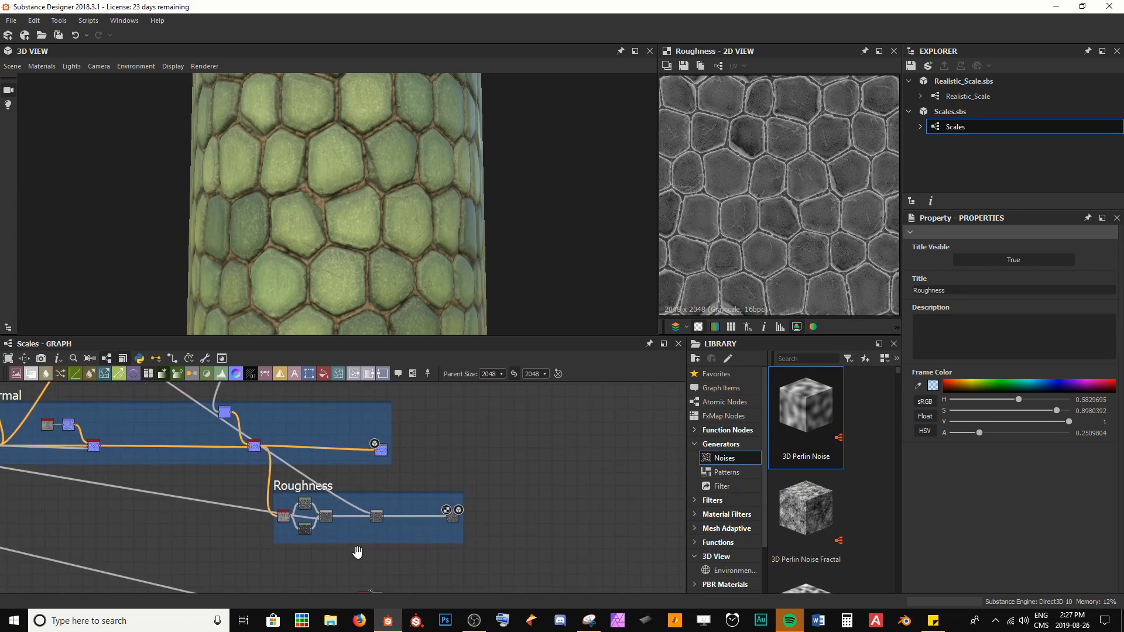
pyautogui.moveTo(357, 552); pyautogui.dragTo(369, 535, button='middle')
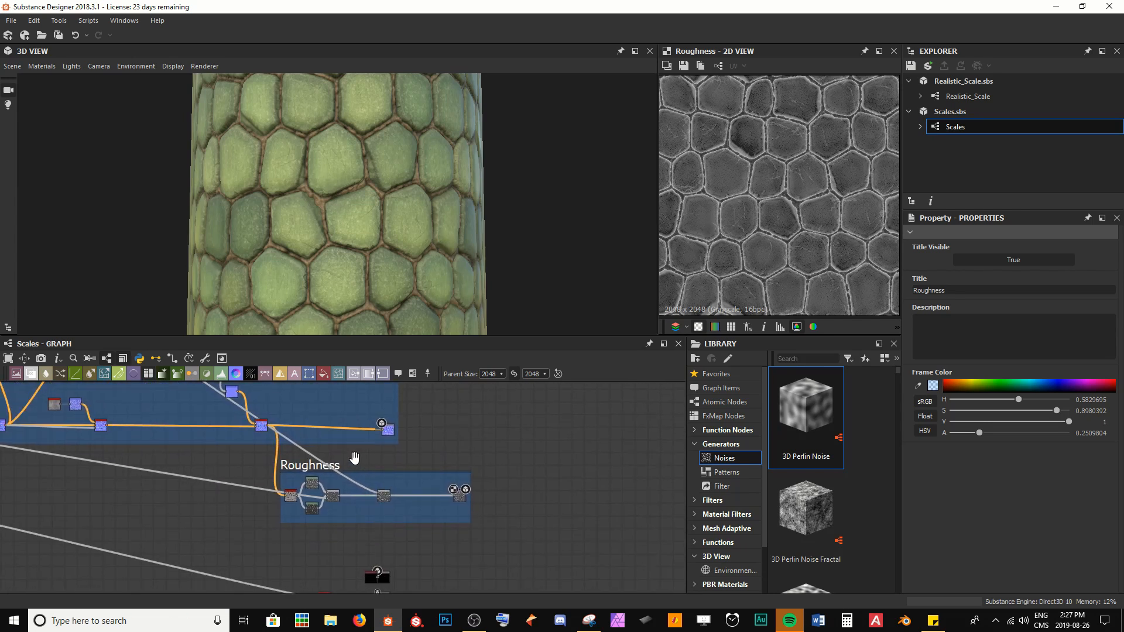
pyautogui.moveTo(353, 489); pyautogui.dragTo(408, 436, button='middle')
pyautogui.scroll(8, 406, 458)
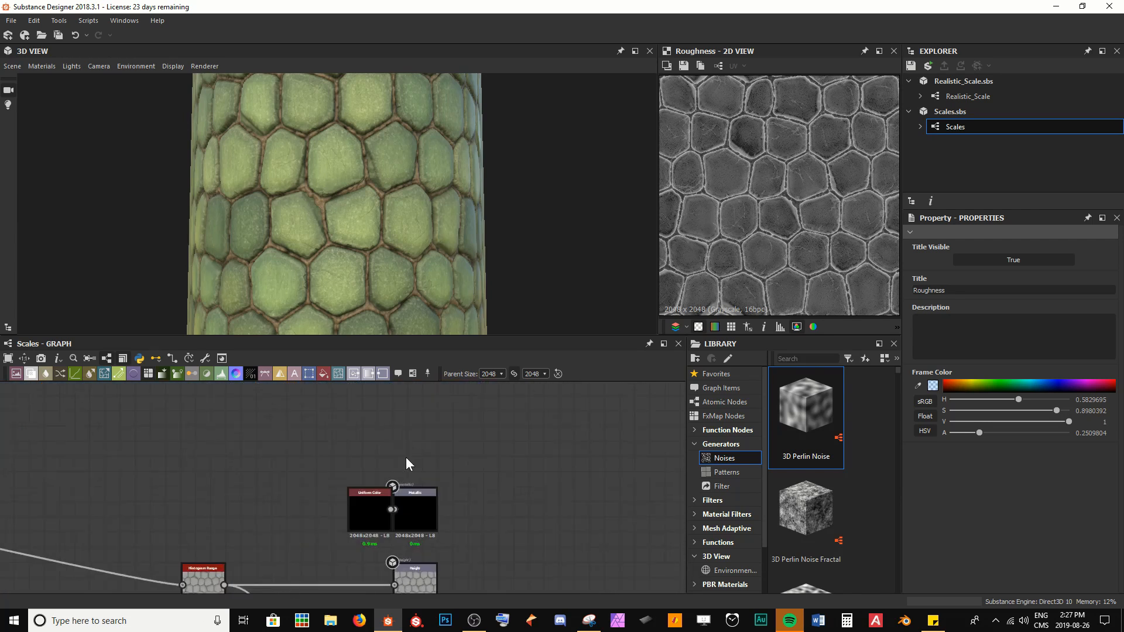
pyautogui.moveTo(261, 453); pyautogui.dragTo(445, 533)
pyautogui.moveTo(445, 533); pyautogui.dragTo(446, 477)
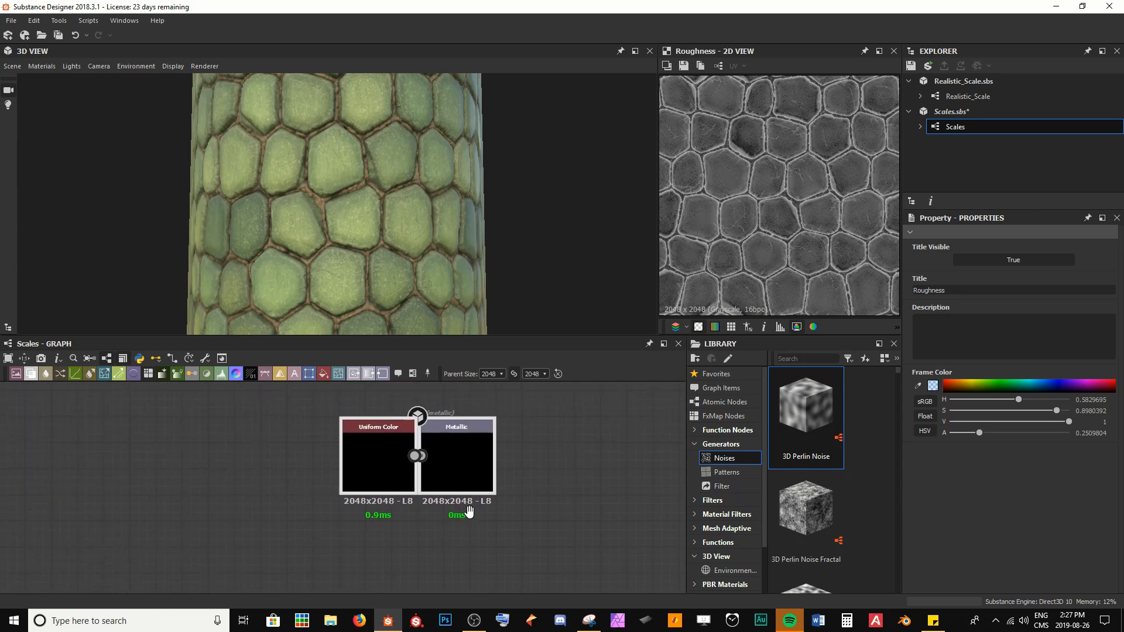
pyautogui.doubleClick(370, 452)
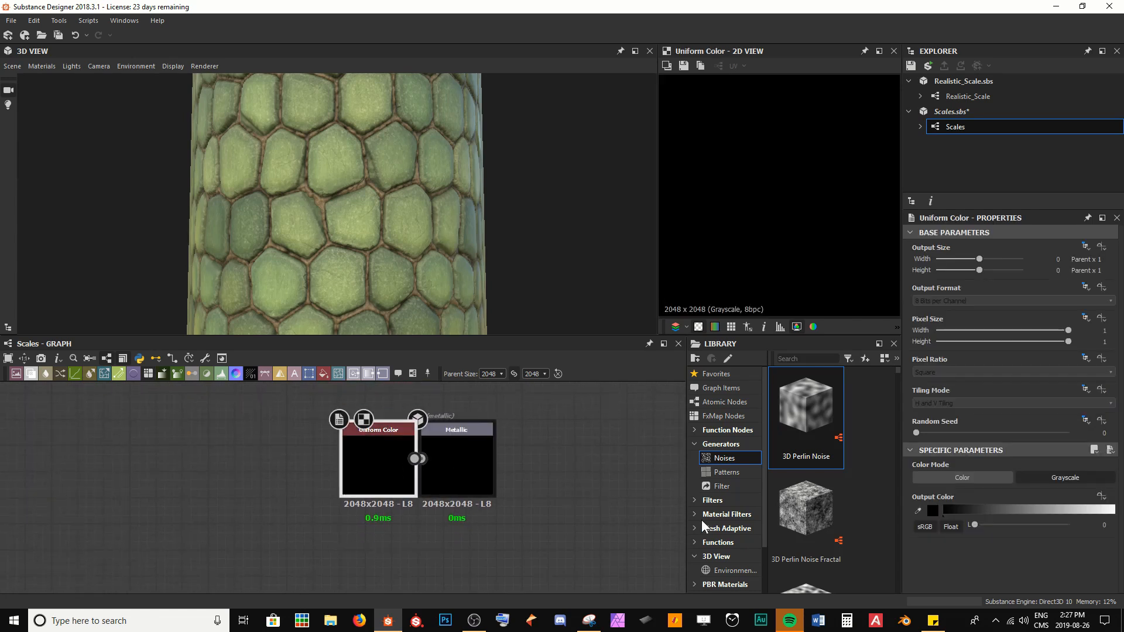
pyautogui.scroll(-2, 739, 154)
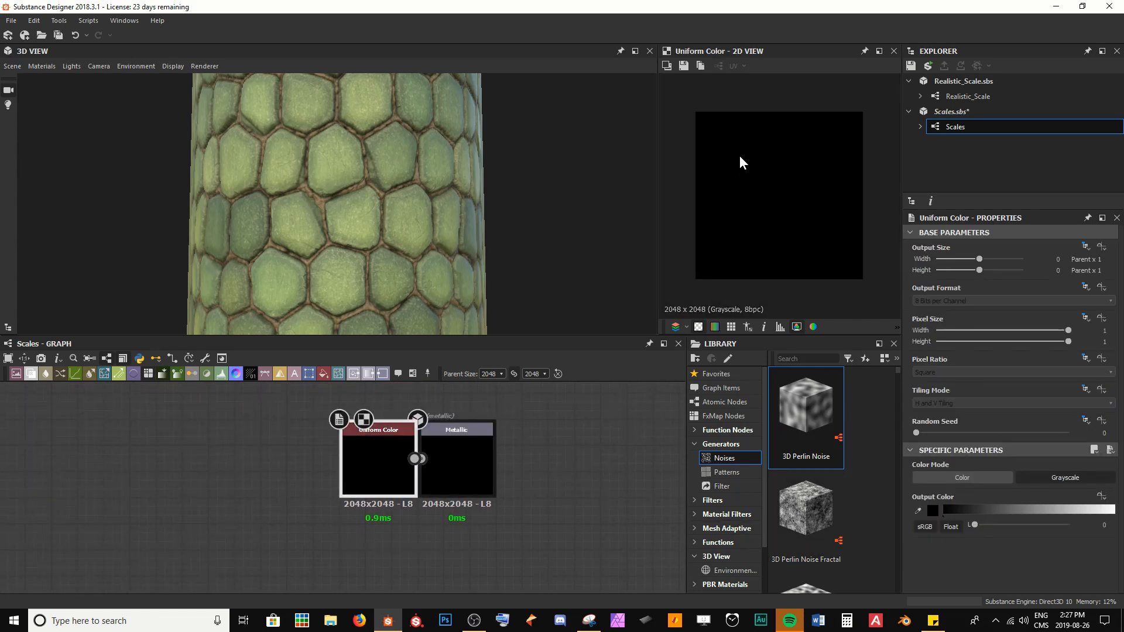
# Step: Set the Uniform Color node's output size to Absolute 16 px and save the graph
pyautogui.moveTo(353, 452); pyautogui.dragTo(256, 451)
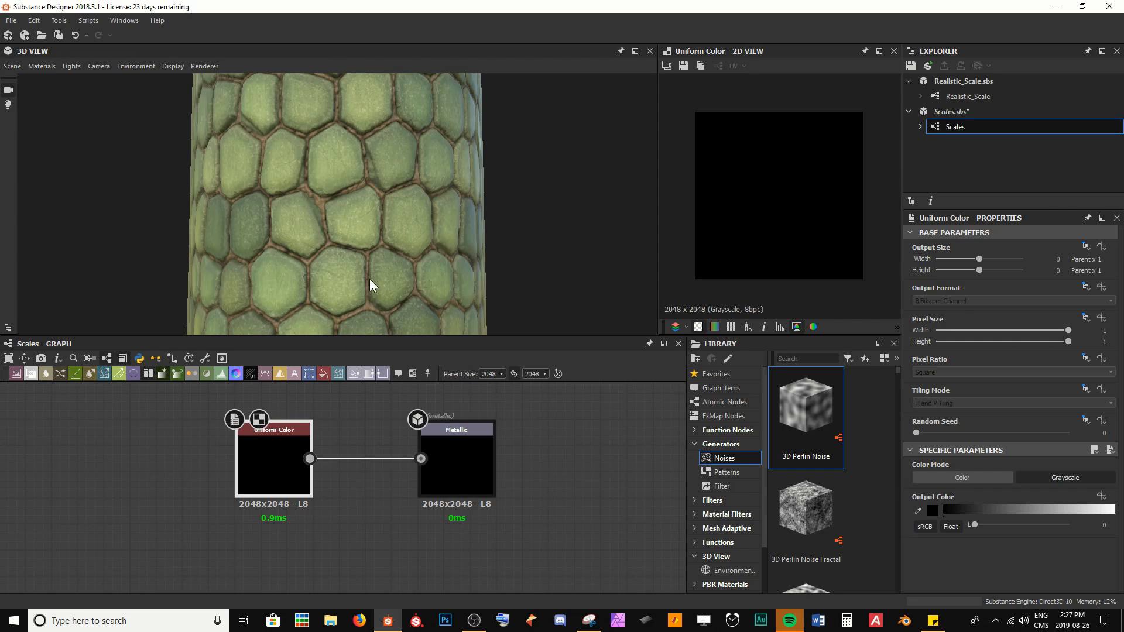
pyautogui.moveTo(319, 232)
pyautogui.mouseDown()
pyautogui.moveTo(456, 237)
pyautogui.moveTo(332, 243)
pyautogui.mouseUp()
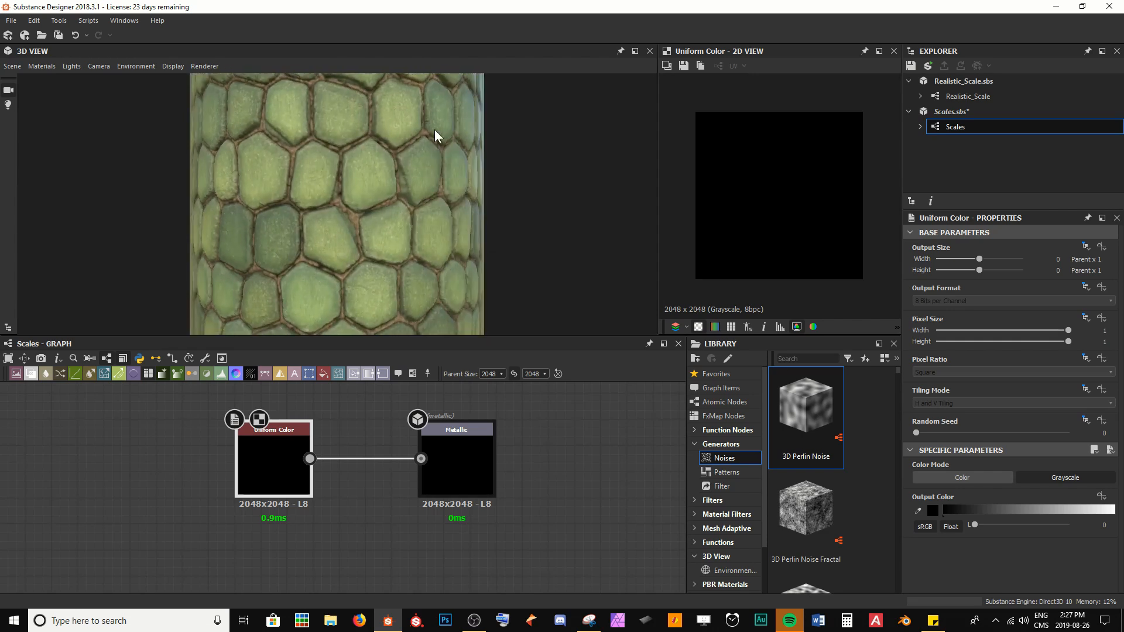
pyautogui.scroll(-3, 434, 129)
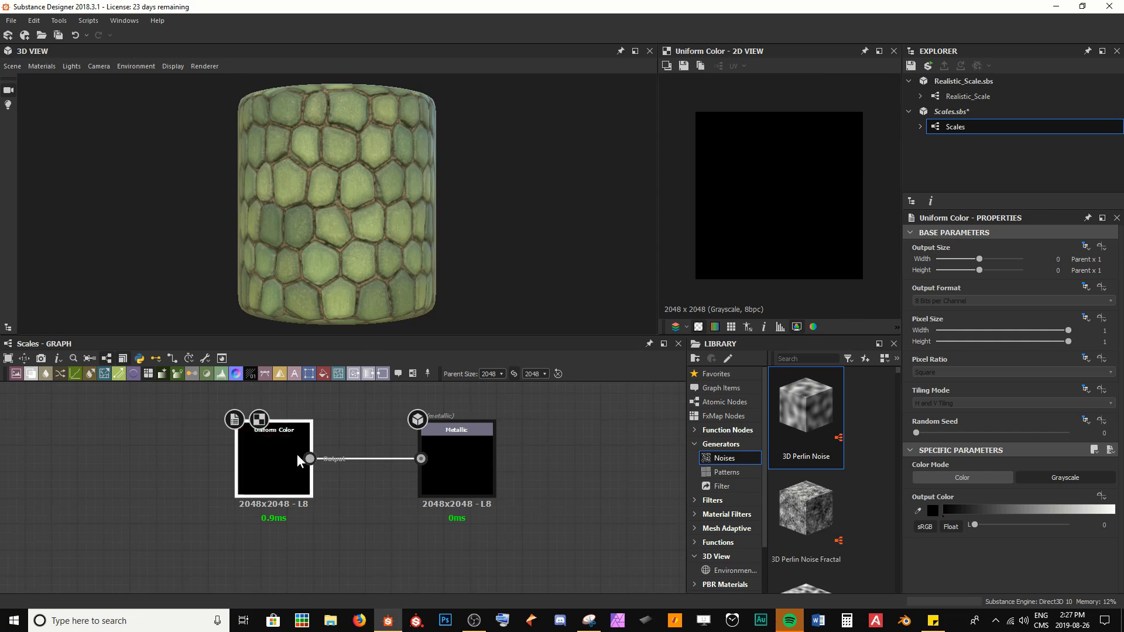
pyautogui.moveTo(297, 456); pyautogui.dragTo(288, 468, button='middle')
pyautogui.moveTo(172, 412); pyautogui.dragTo(160, 452)
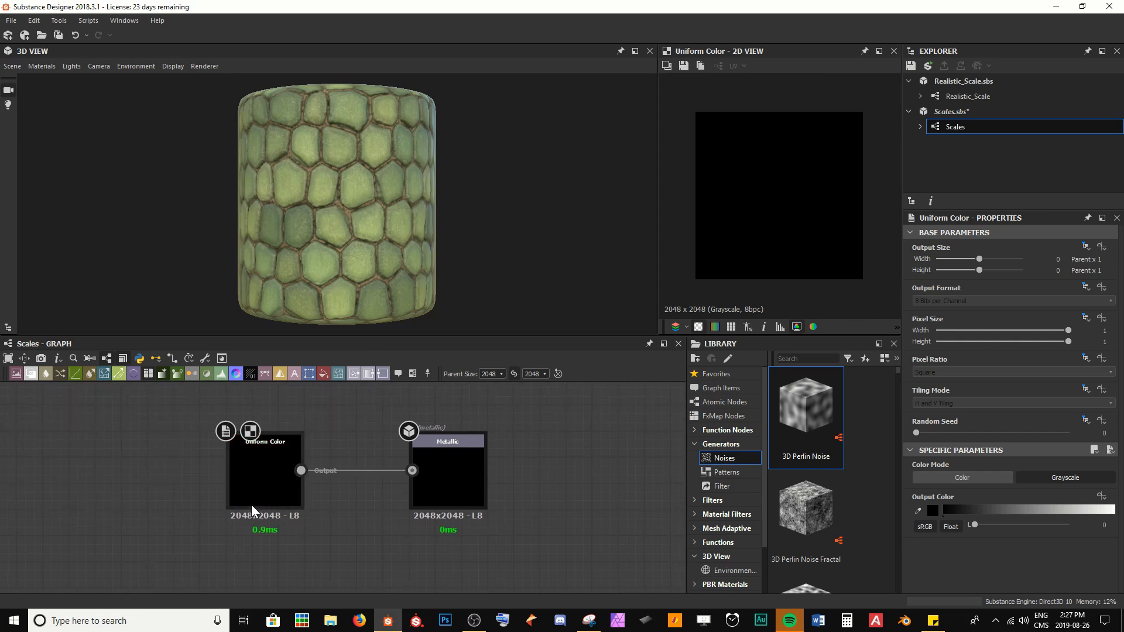
pyautogui.click(271, 471)
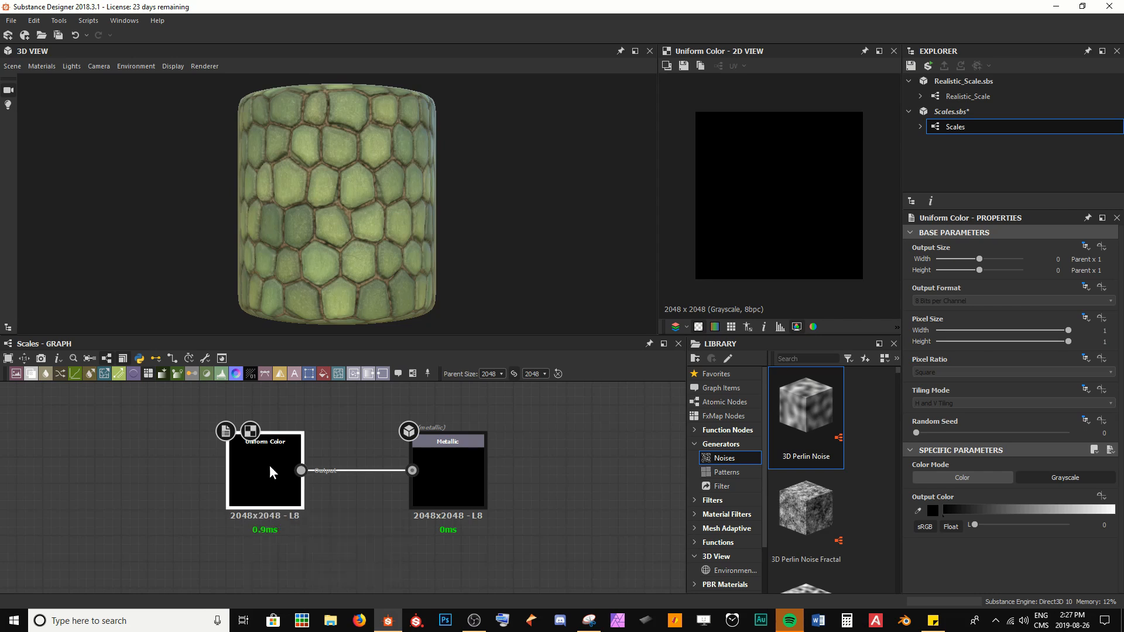
pyautogui.click(1085, 246)
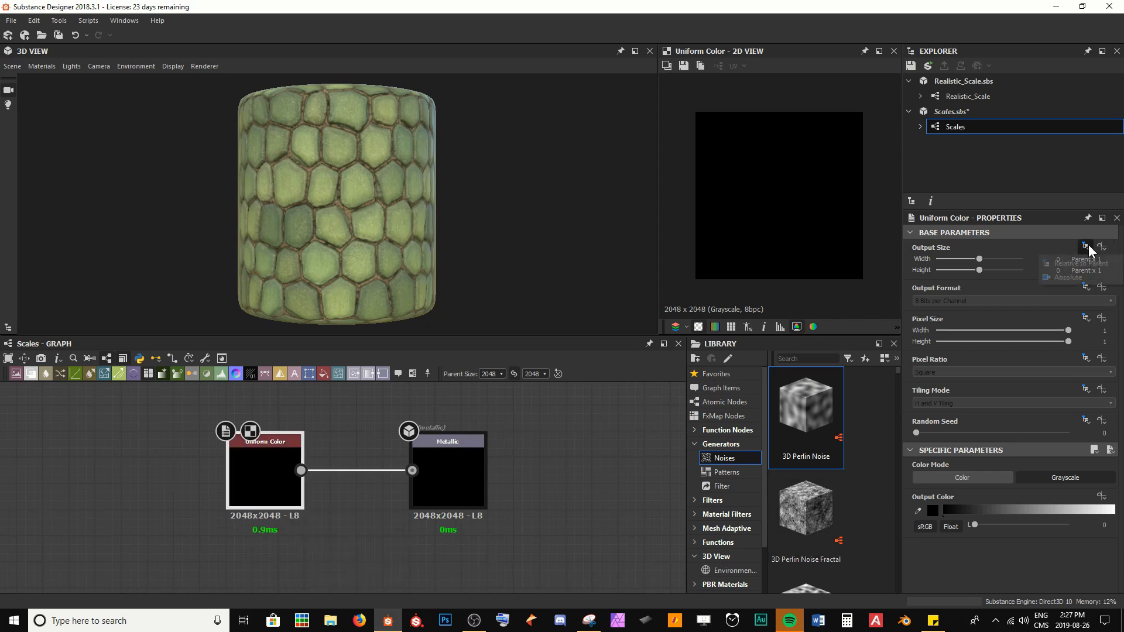
pyautogui.click(1068, 277)
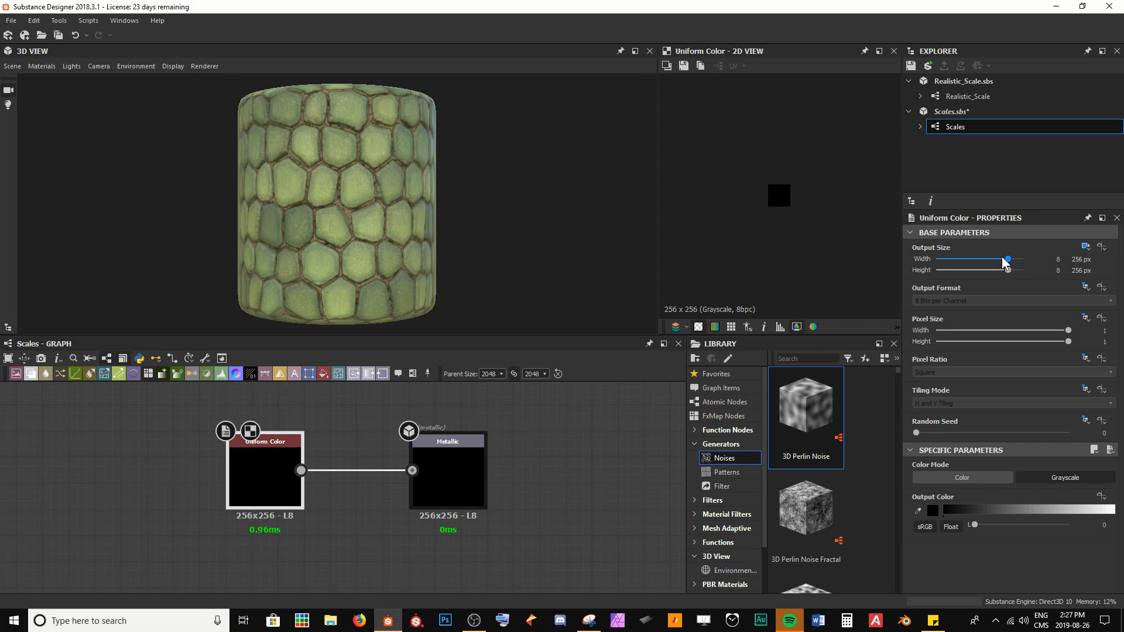
pyautogui.moveTo(1006, 259); pyautogui.dragTo(993, 270)
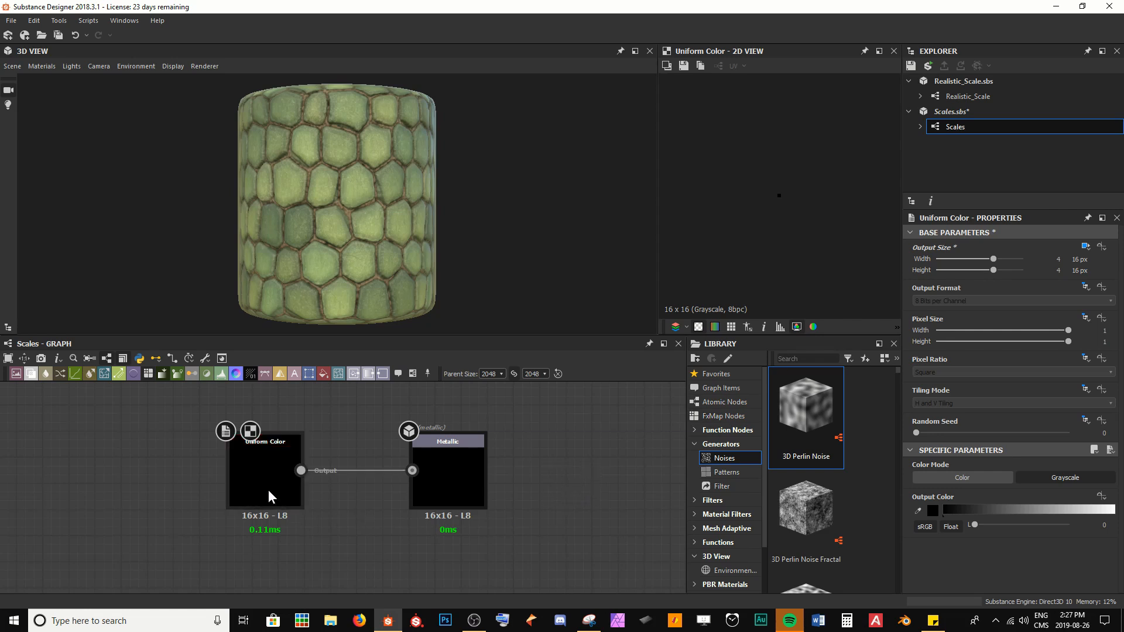
pyautogui.moveTo(270, 490); pyautogui.dragTo(375, 496)
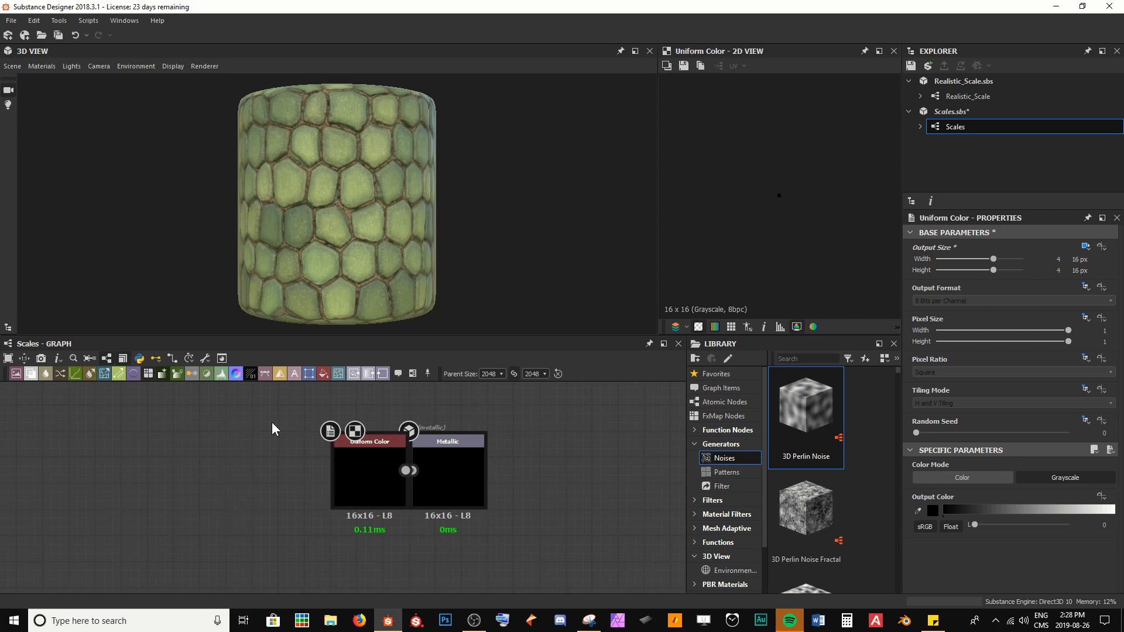
pyautogui.hotkey('ctrl', 's')
# Step: Open the Histogram Range node feeding the Height output and examine the scales up close in the 3D view
pyautogui.scroll(-2, 246, 491)
pyautogui.scroll(-1, 246, 492)
pyautogui.moveTo(294, 506); pyautogui.dragTo(339, 409, button='middle')
pyautogui.scroll(3, 204, 518)
pyautogui.doubleClick(240, 487)
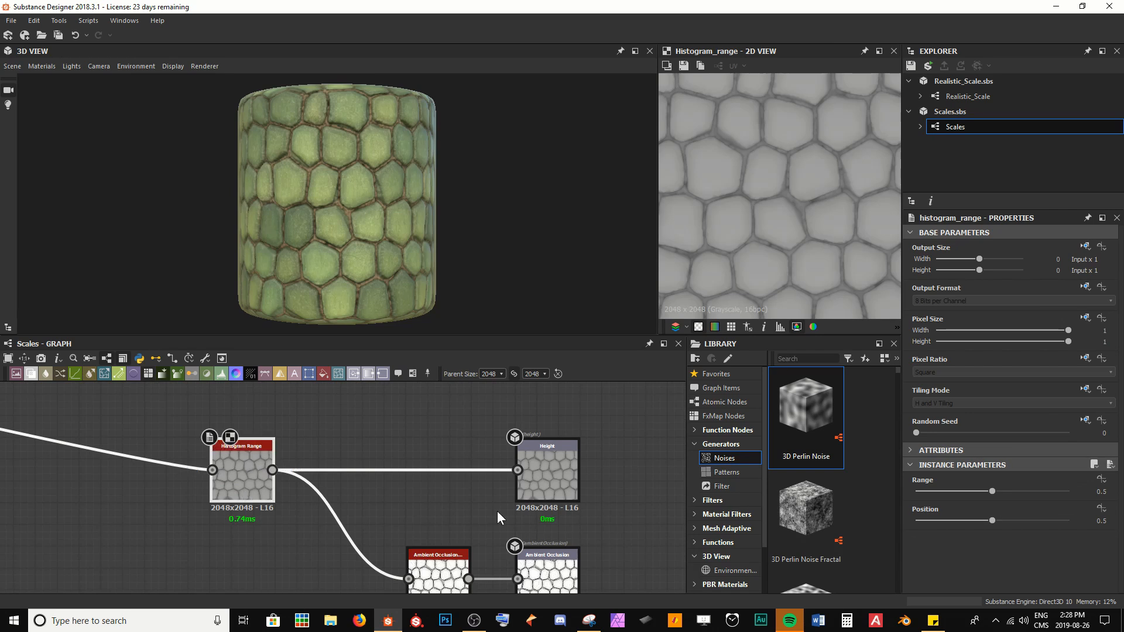
pyautogui.scroll(5, 455, 246)
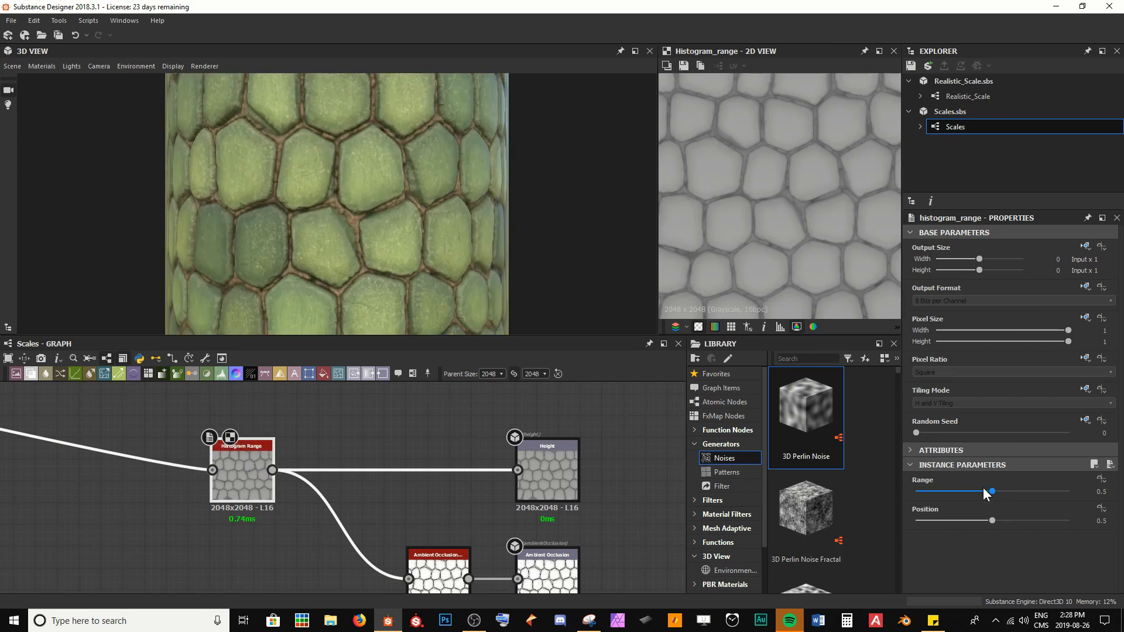
pyautogui.scroll(5, 416, 219)
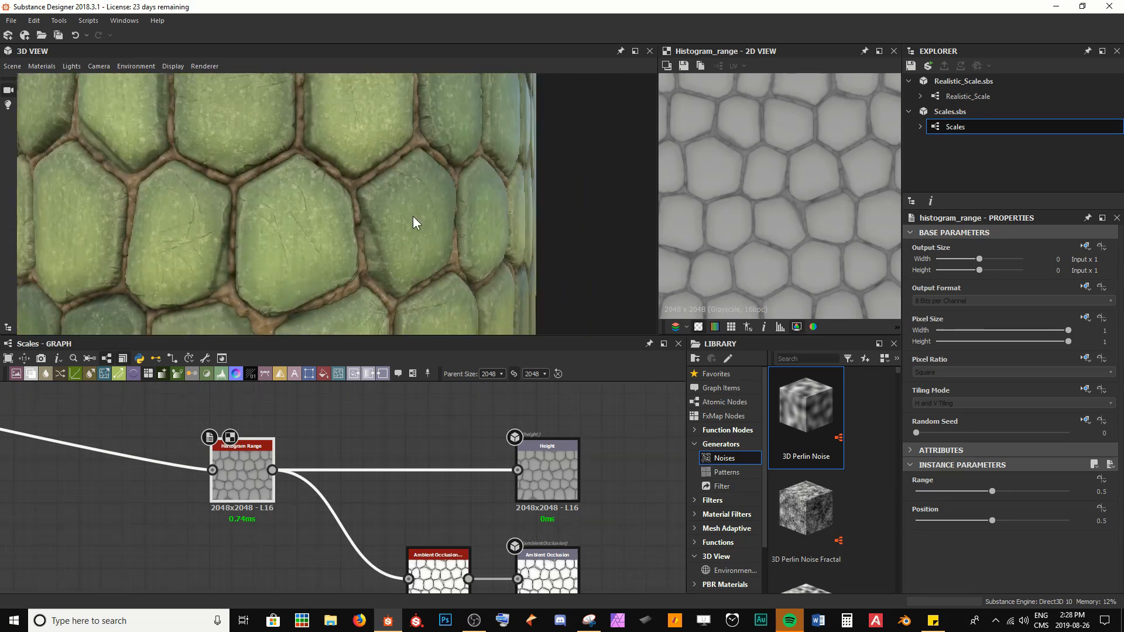
pyautogui.moveTo(412, 216); pyautogui.dragTo(416, 201)
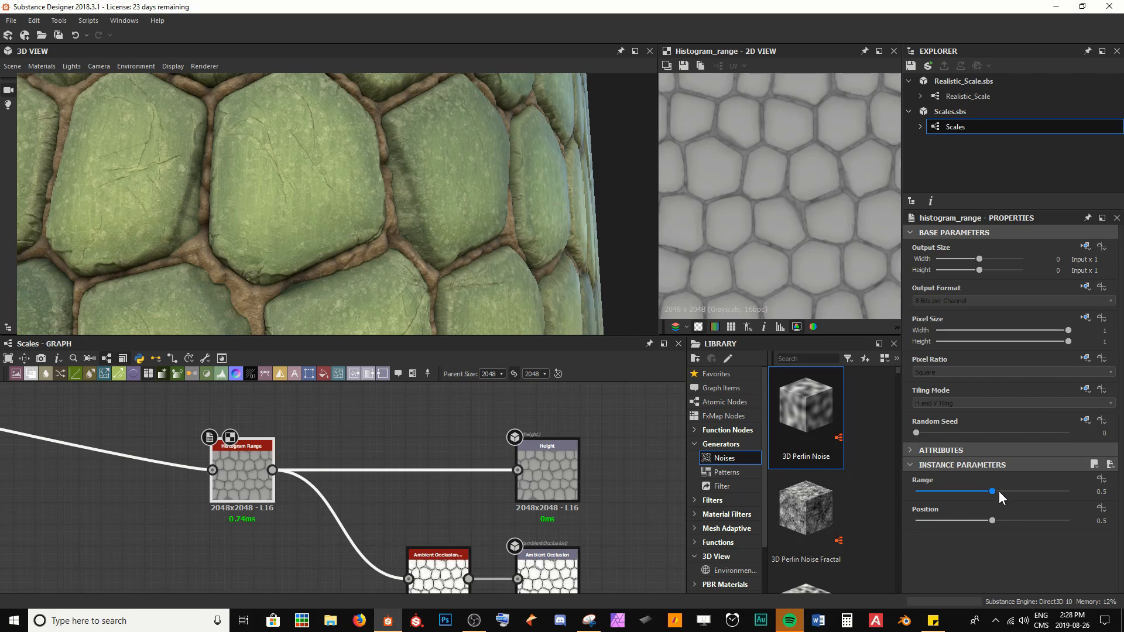
pyautogui.moveTo(996, 491)
pyautogui.mouseDown()
pyautogui.moveTo(1037, 493)
pyautogui.moveTo(935, 494)
pyautogui.moveTo(1045, 490)
pyautogui.moveTo(980, 500)
pyautogui.moveTo(995, 498)
pyautogui.mouseUp()
pyautogui.hotkey('ctrl', 'z')
# Step: Set the Ambient Occlusion (HBAO) node's Height Depth to 0.08 and save the graph
pyautogui.moveTo(189, 498); pyautogui.dragTo(180, 455, button='middle')
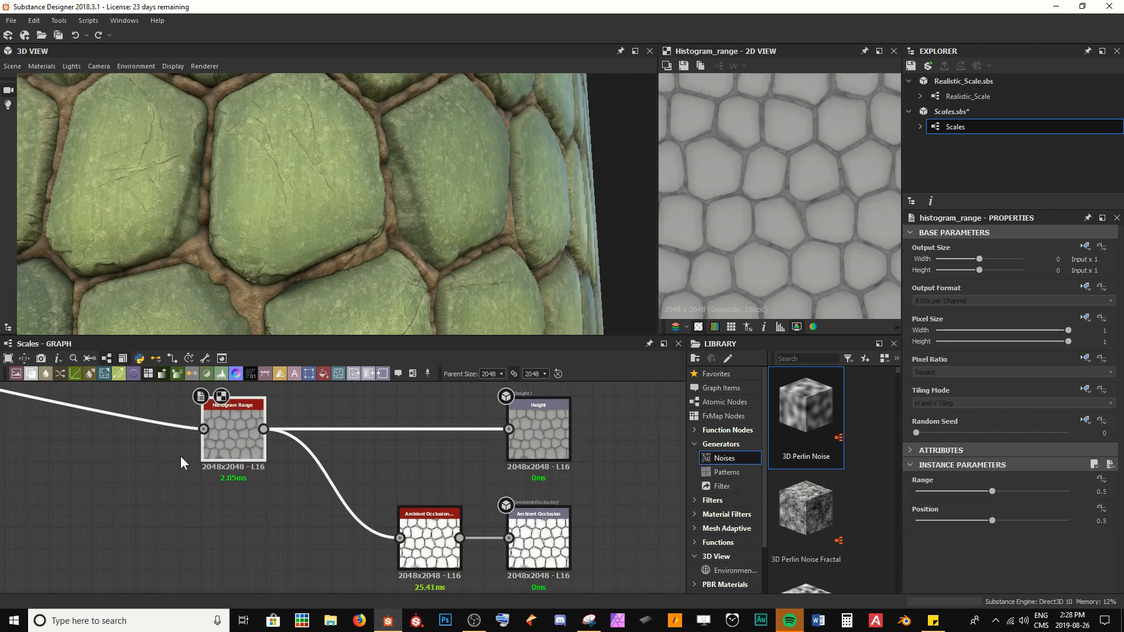
pyautogui.moveTo(445, 558); pyautogui.dragTo(400, 507, button='middle')
pyautogui.doubleClick(400, 507)
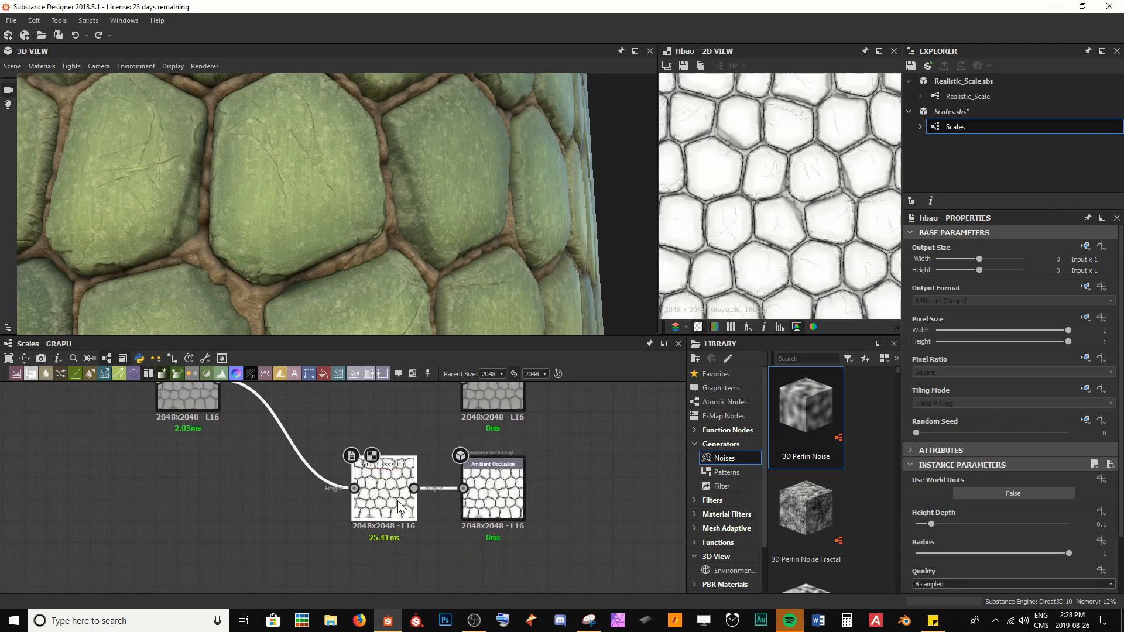
pyautogui.scroll(3, 739, 228)
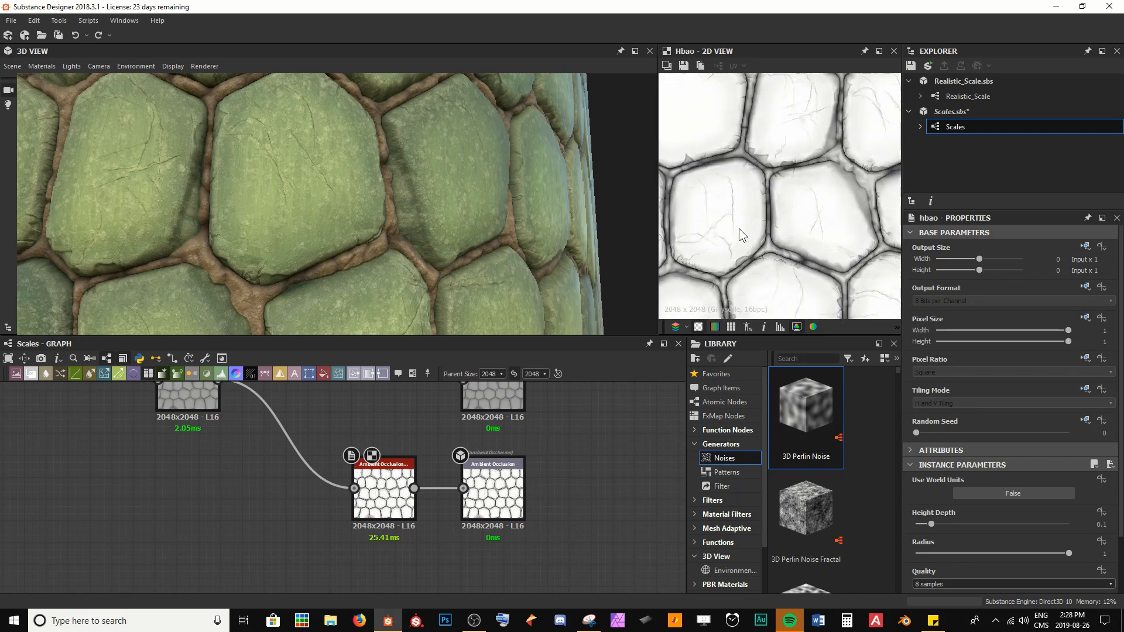
pyautogui.moveTo(739, 228); pyautogui.dragTo(762, 267, button='middle')
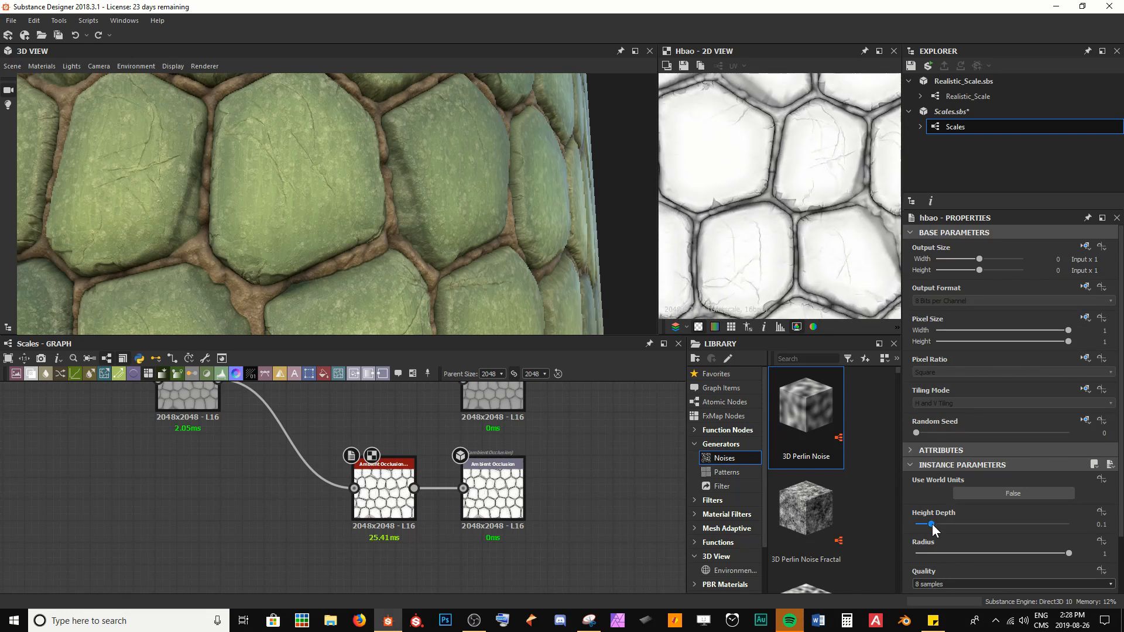
pyautogui.scroll(4, 772, 205)
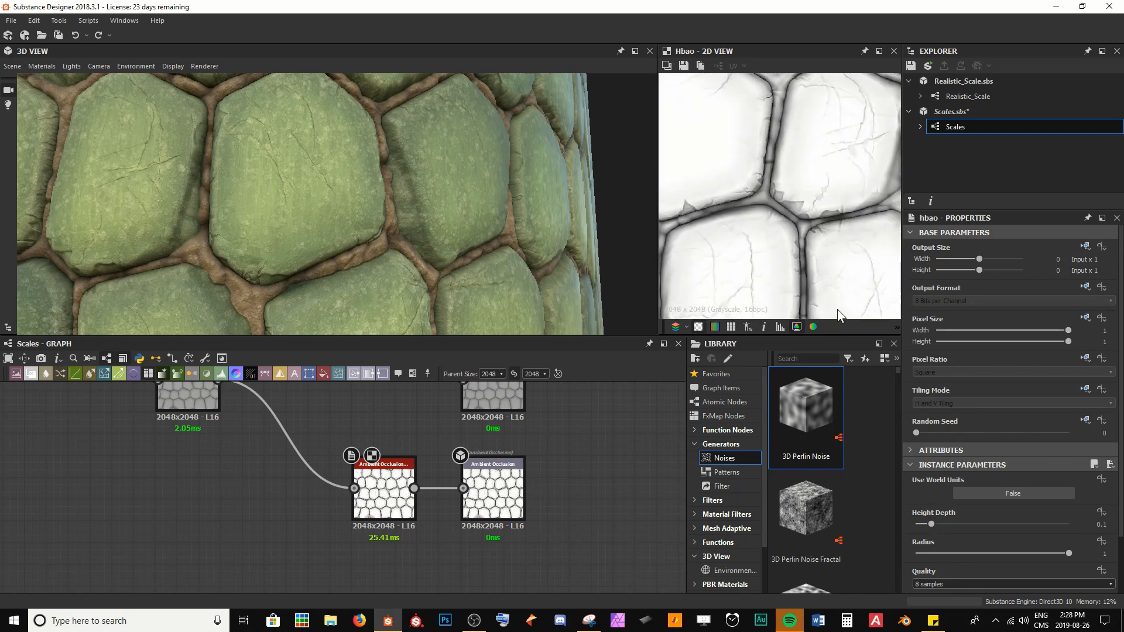
pyautogui.click(929, 527)
pyautogui.write('.08')
pyautogui.press('Return')
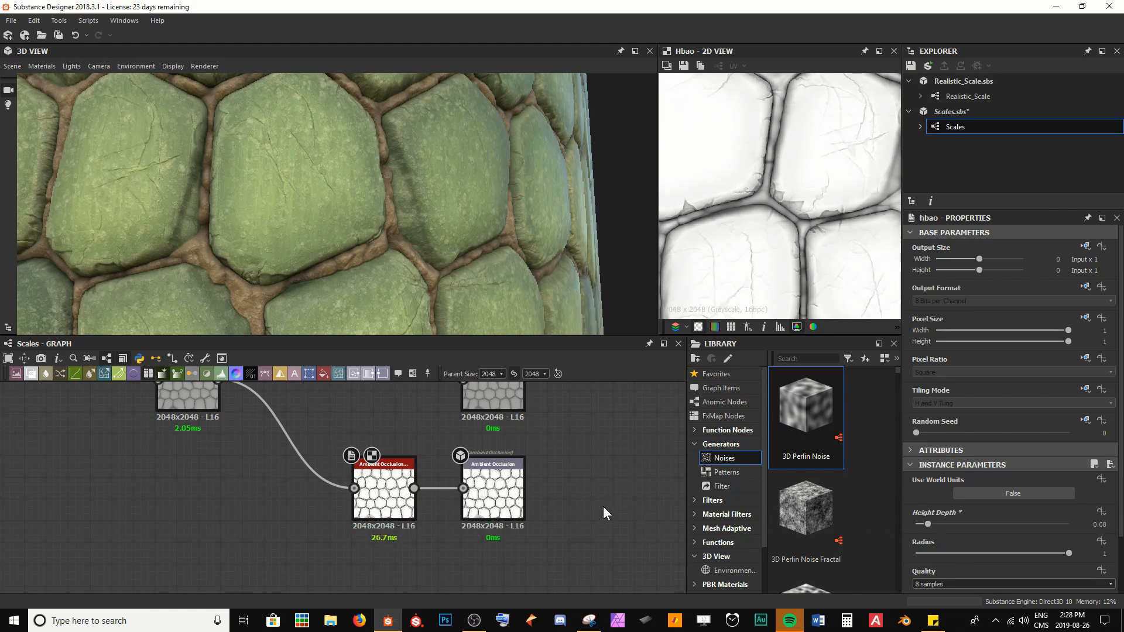
pyautogui.hotkey('ctrl', 's')
# Step: Review the complete graph and the finished scale material in the 3D view
pyautogui.scroll(-2, 1028, 530)
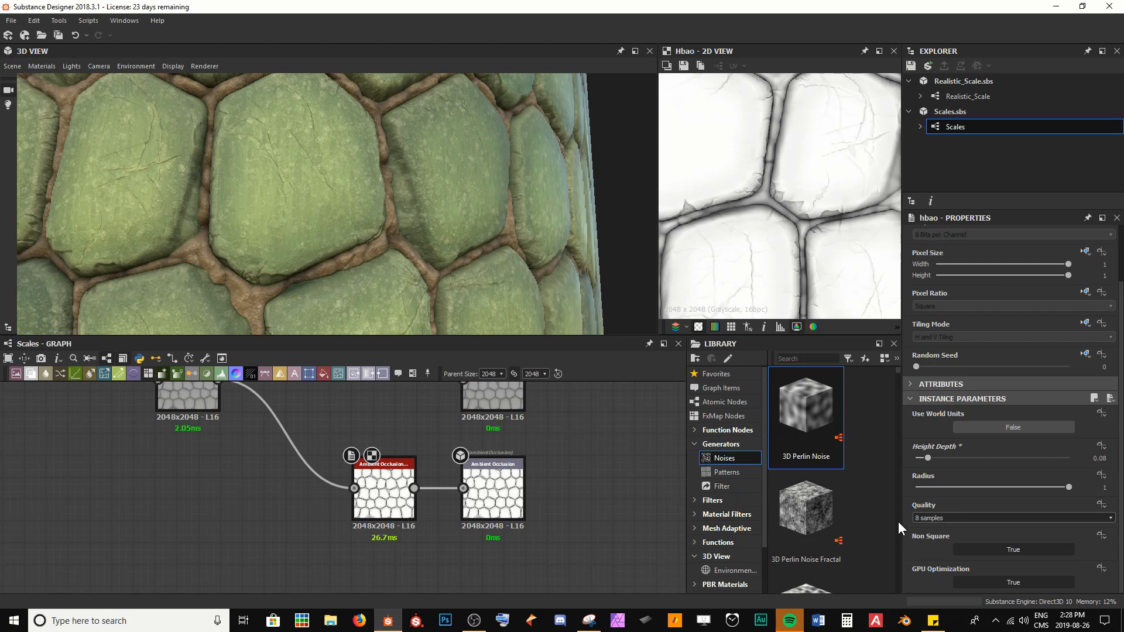
pyautogui.scroll(-4, 816, 275)
pyautogui.scroll(-3, 796, 241)
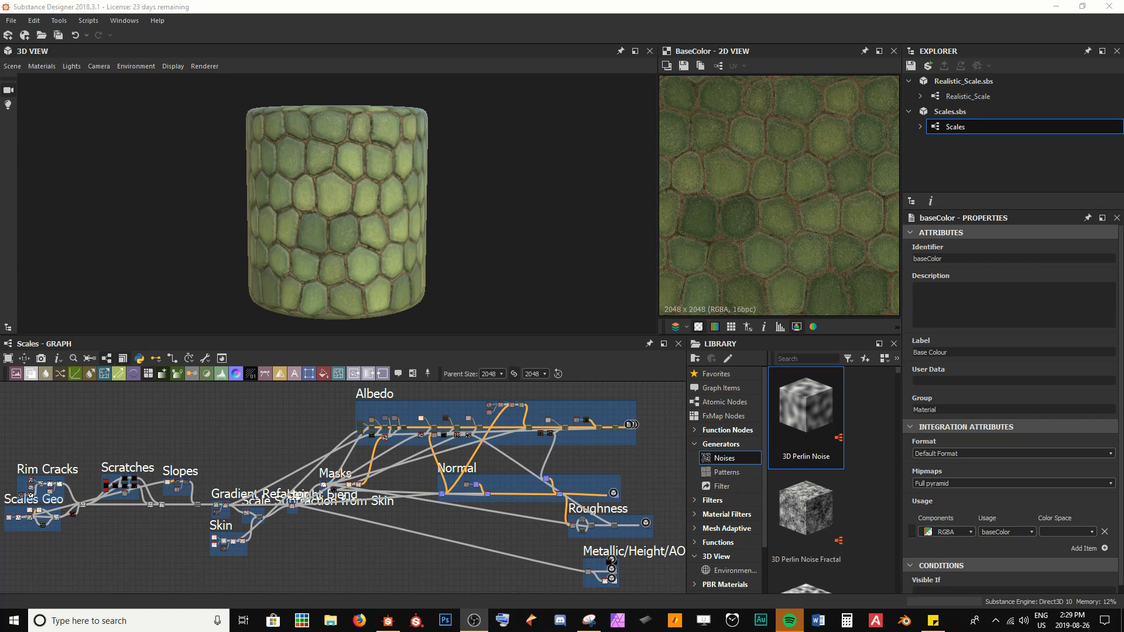
pyautogui.moveTo(424, 238); pyautogui.dragTo(365, 223)
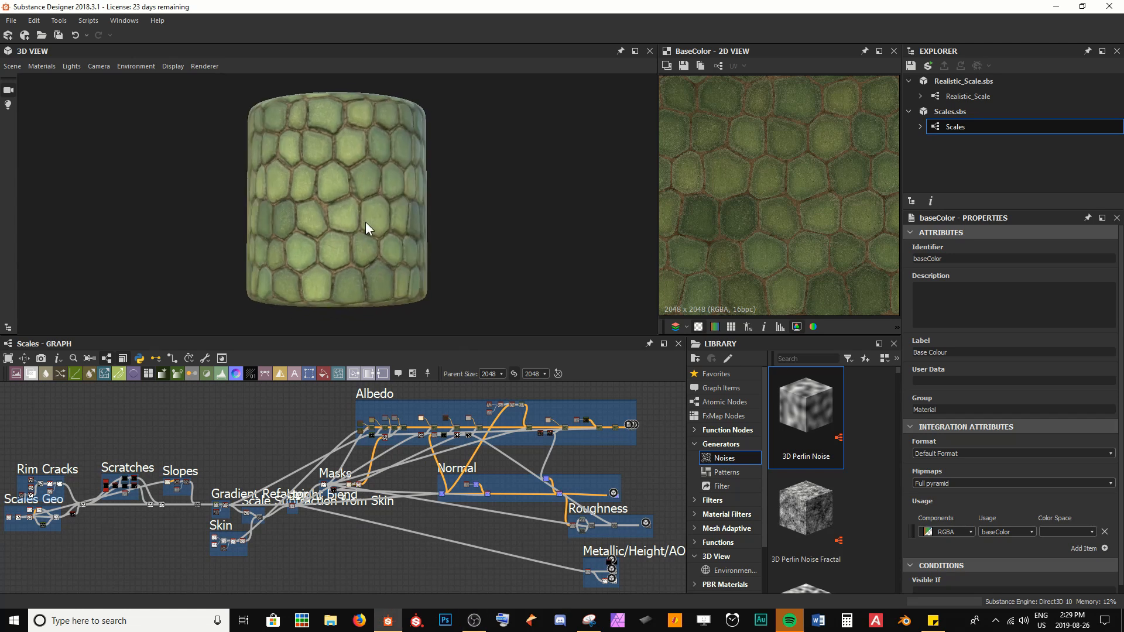
pyautogui.scroll(5, 361, 221)
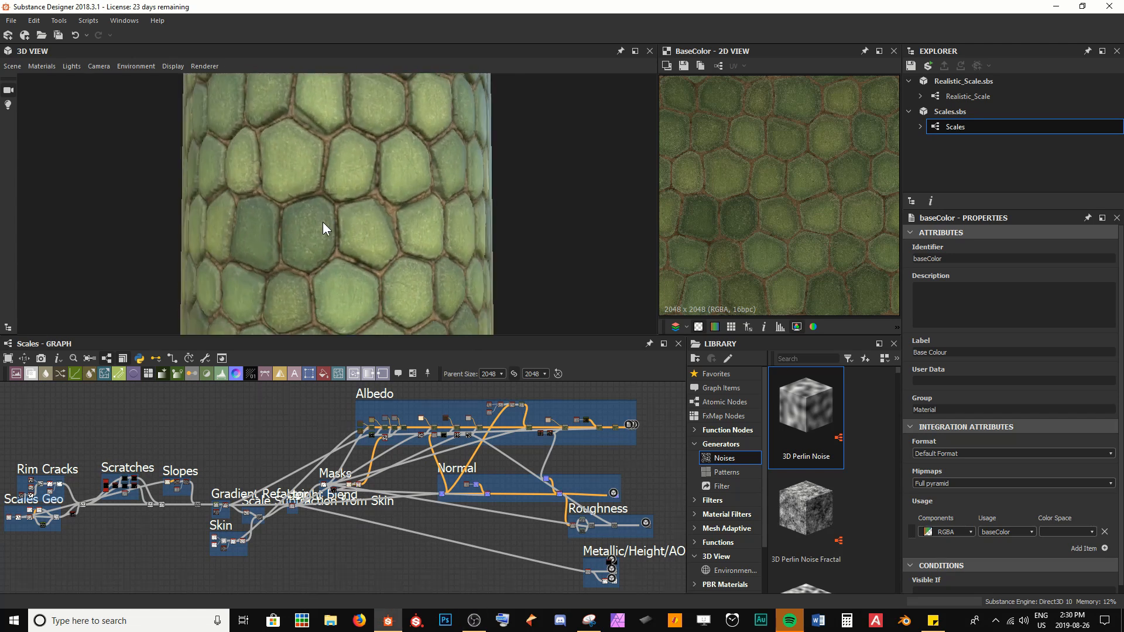